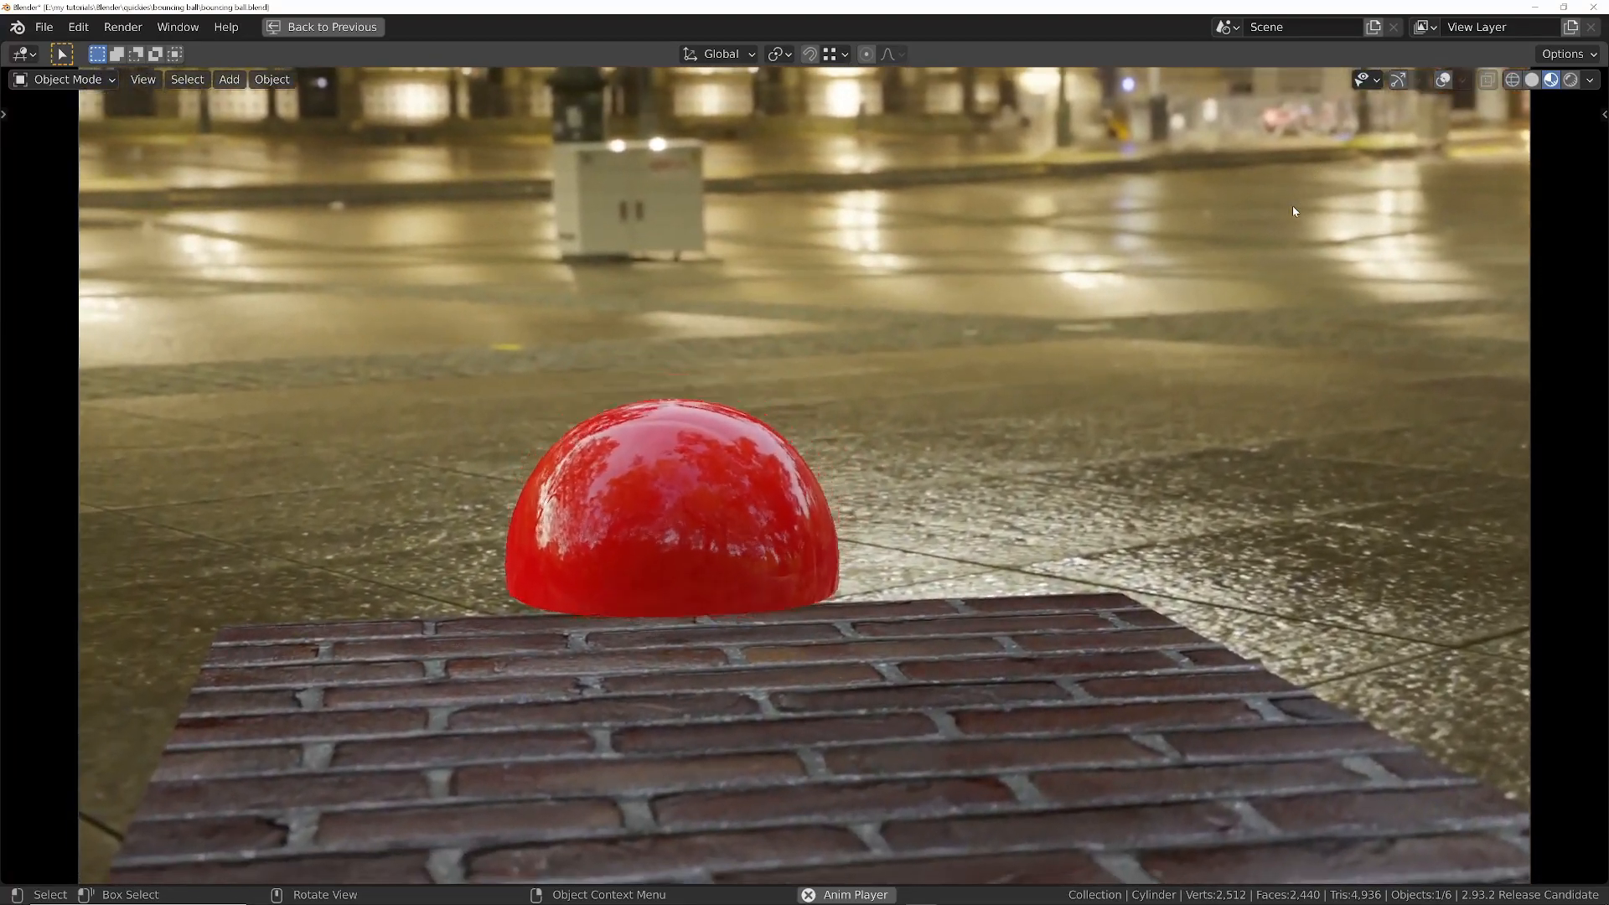
- Play back the finished animation of the ball bouncing on the brick stairs
key(space)
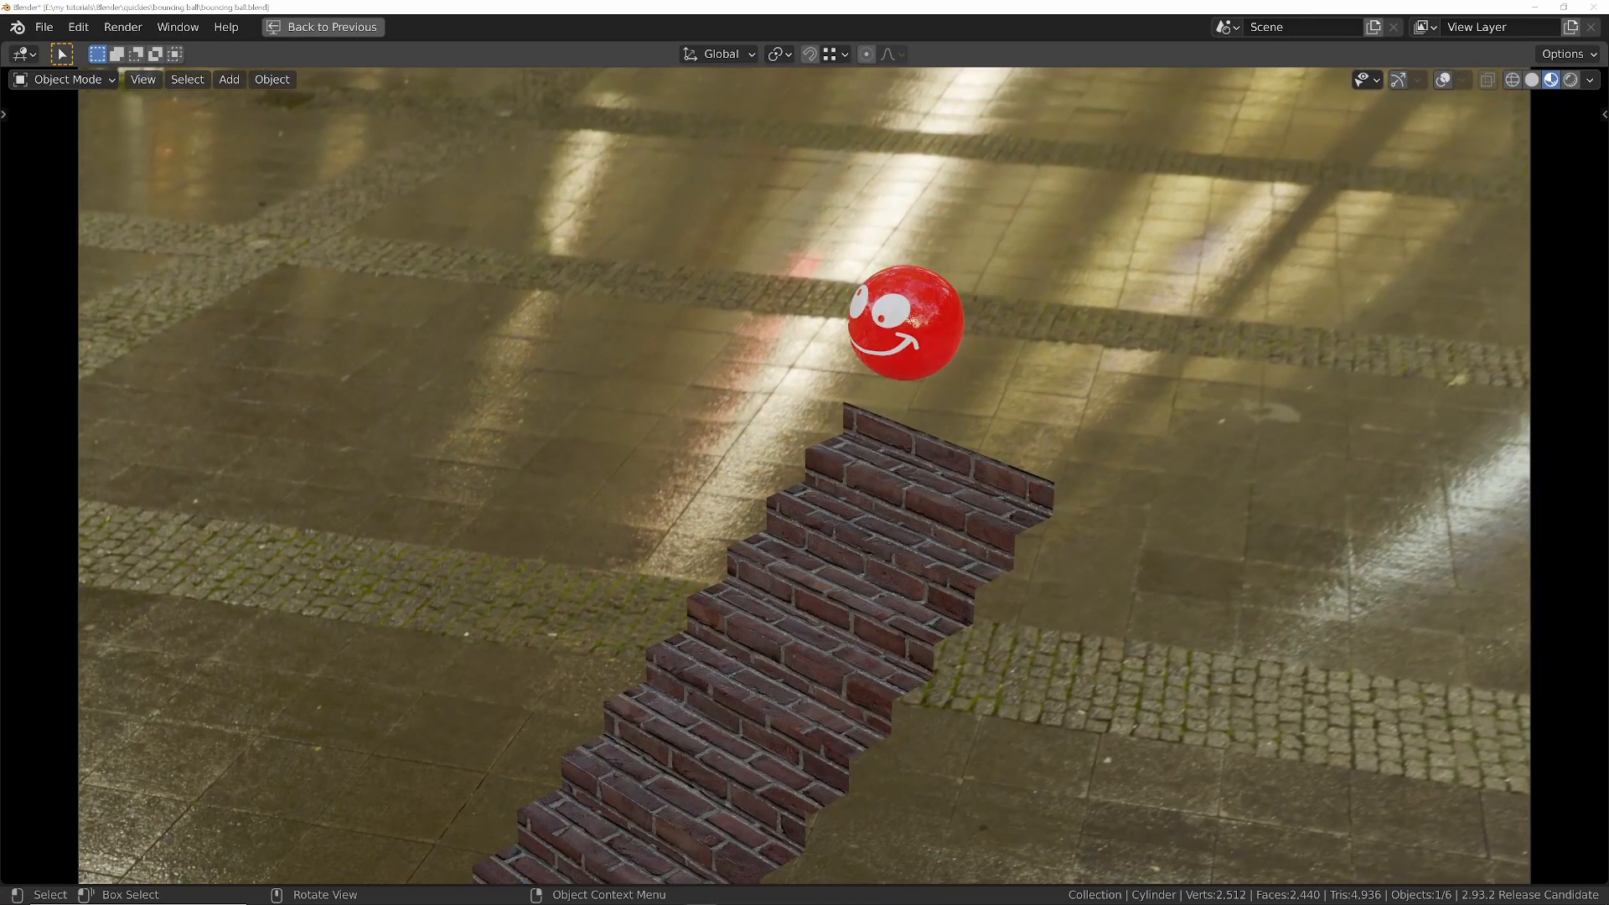
key(space)
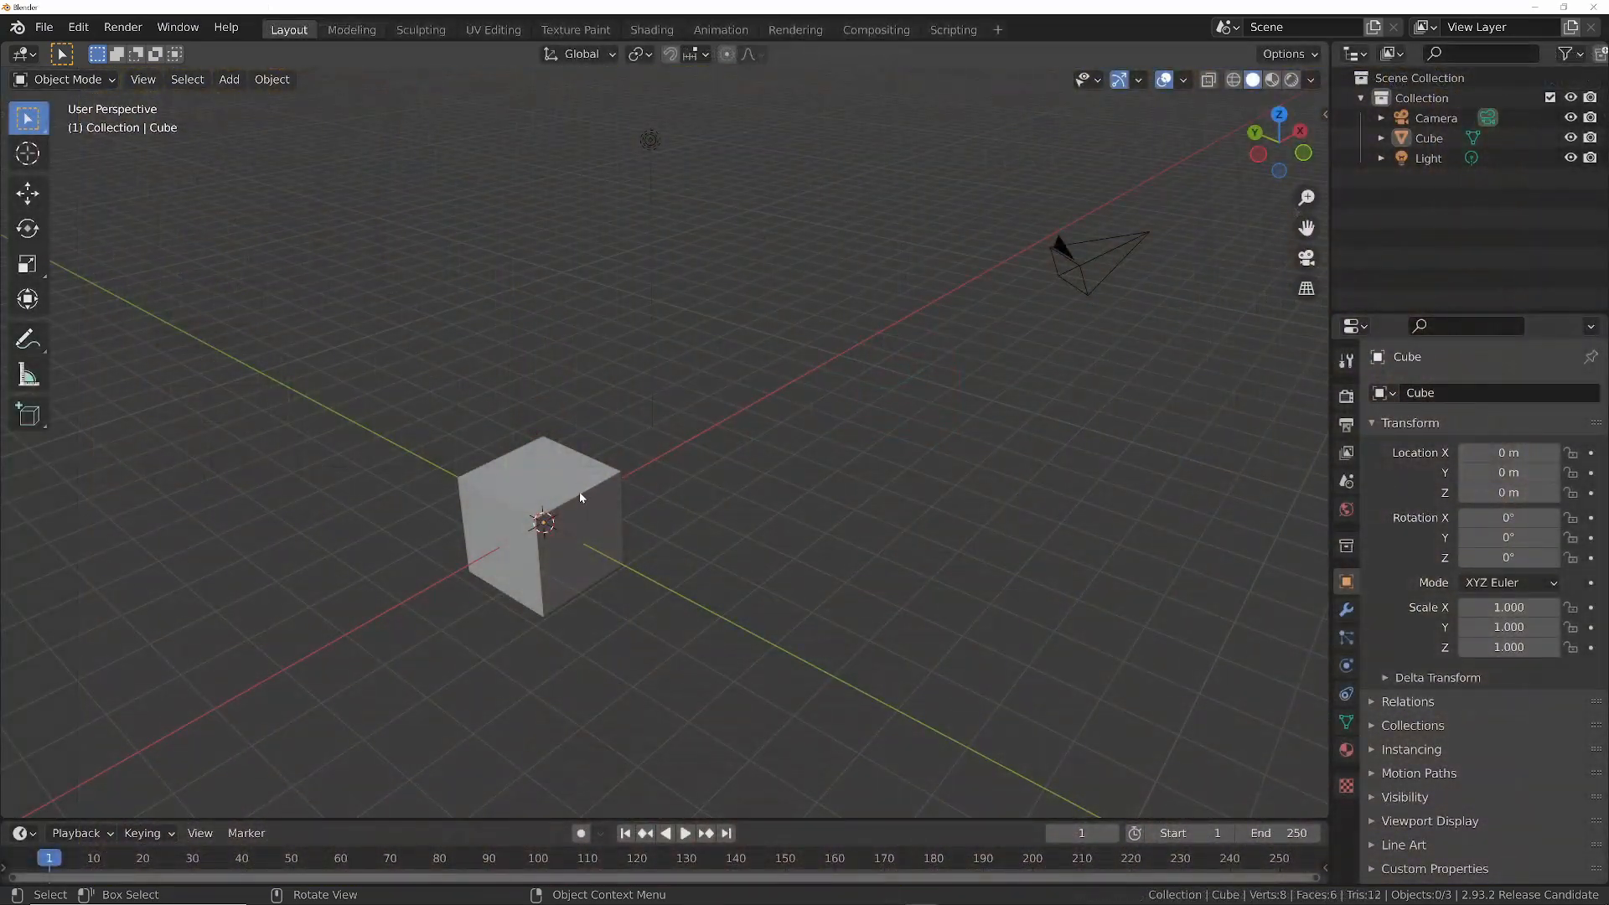
- Give the default cube a level 2 Subdivision Surface modifier and apply it
click(581, 497)
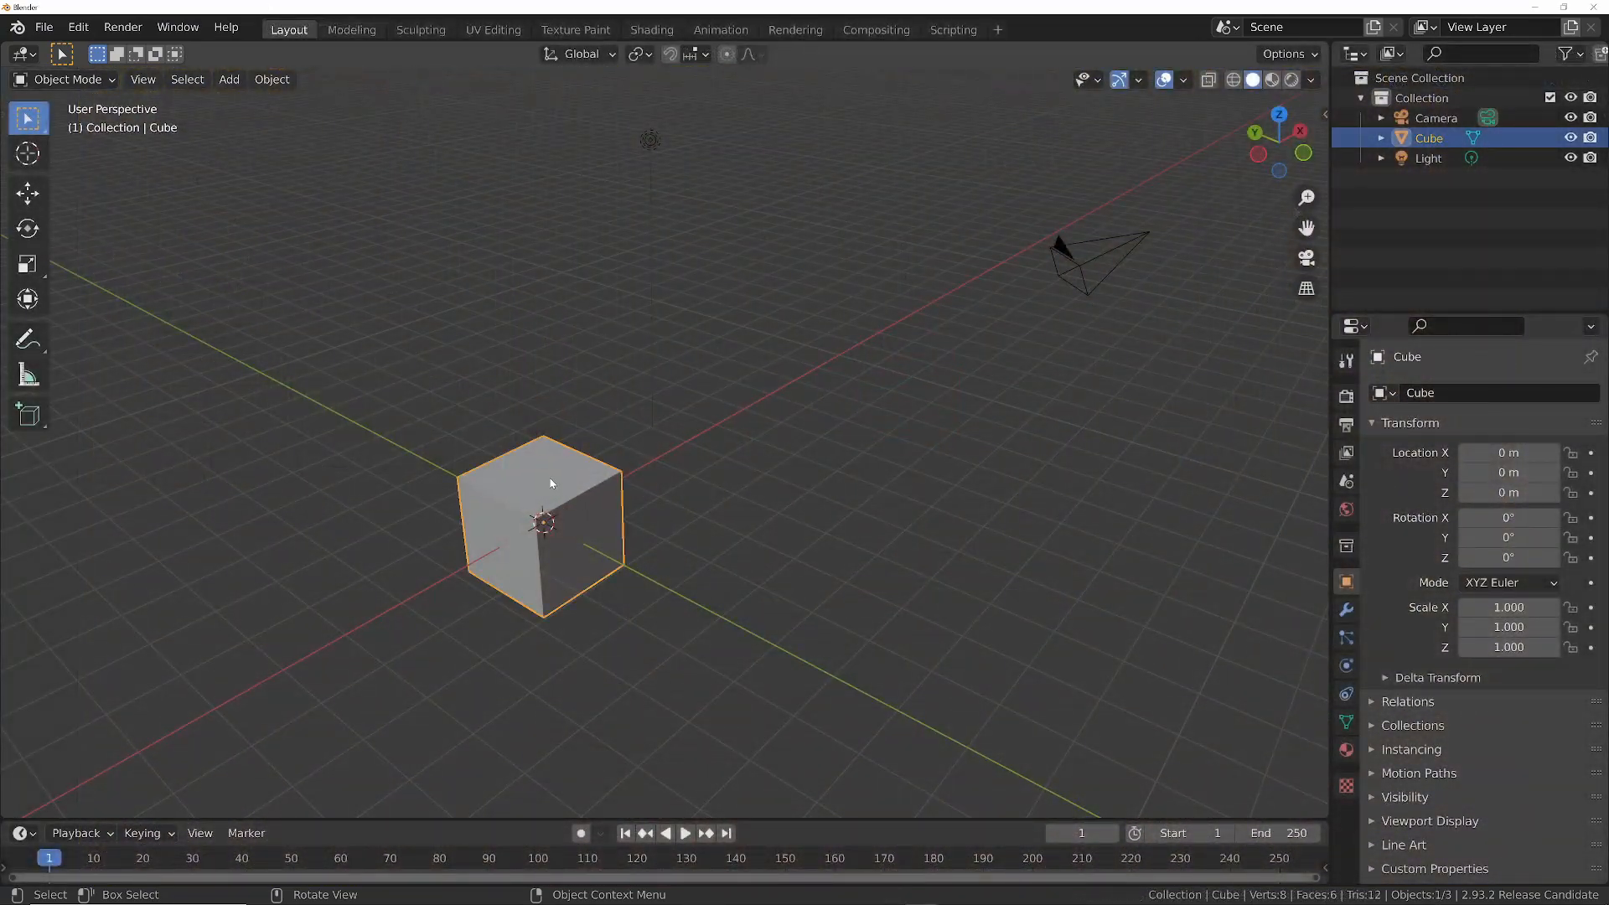
scroll(554, 508, down, 2)
key(ctrl+2)
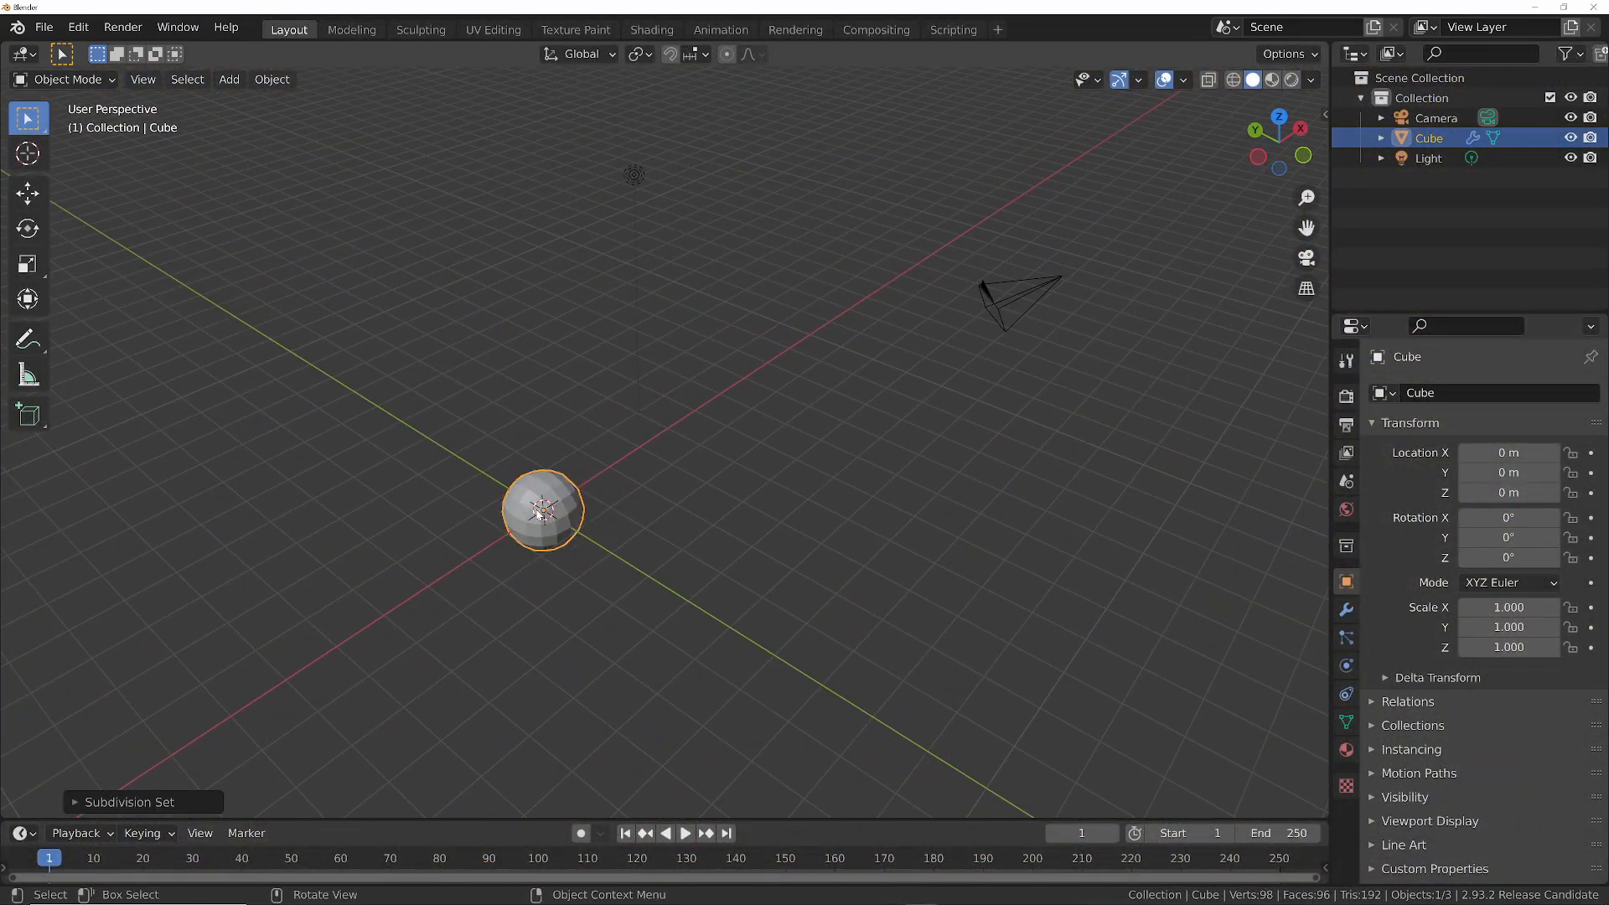
scroll(539, 514, up, 2)
shift+middle_drag(540, 513, 649, 446)
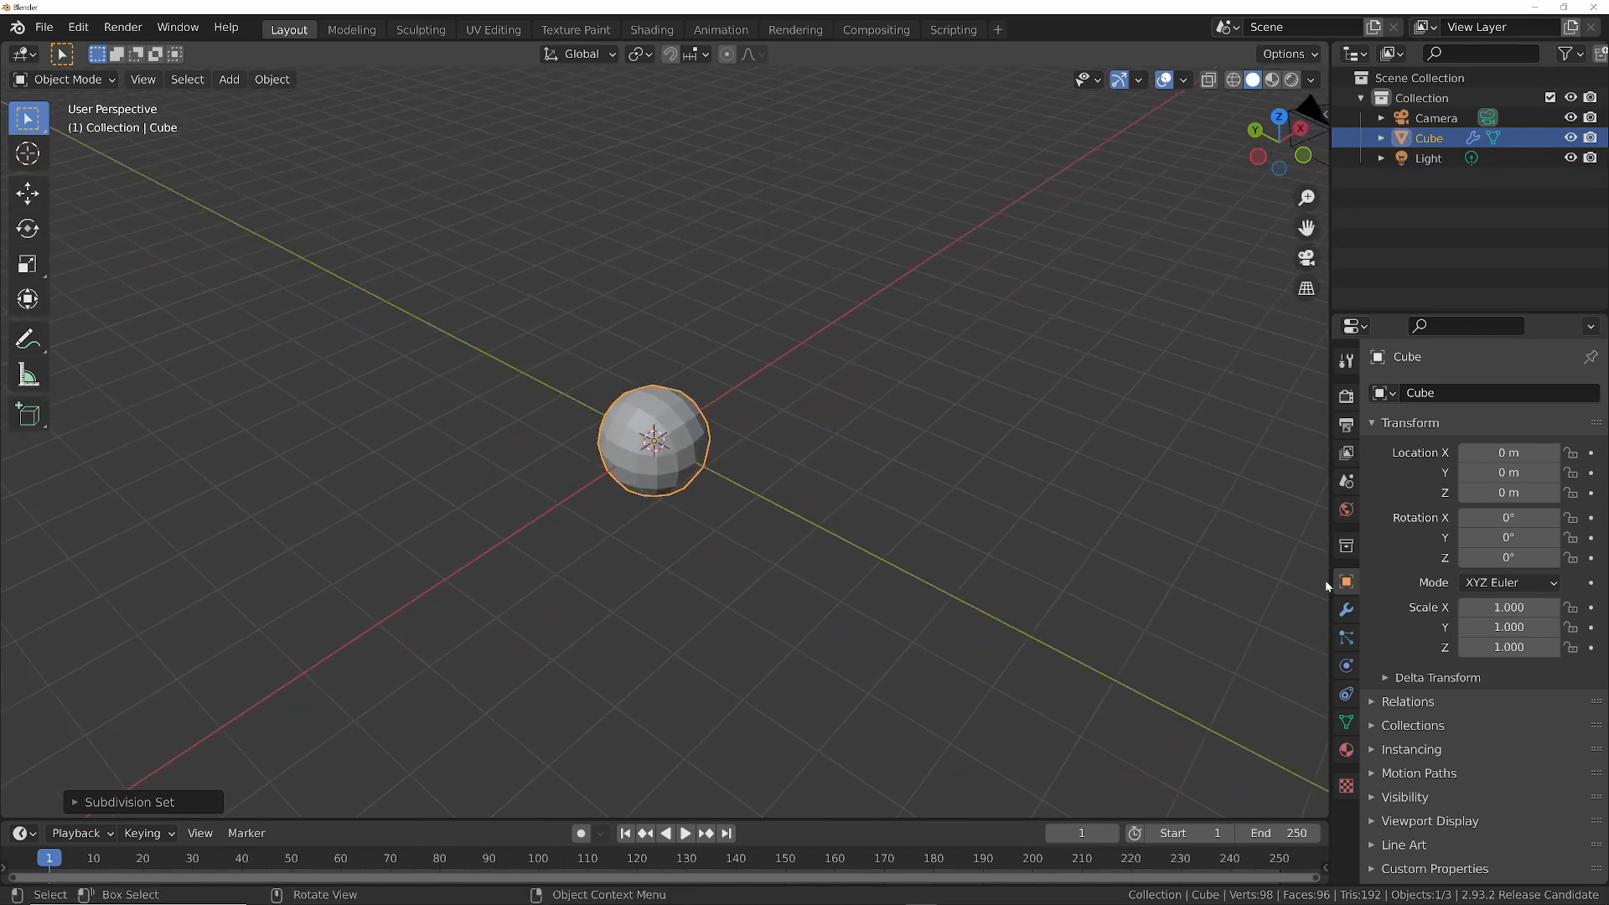
click(1346, 609)
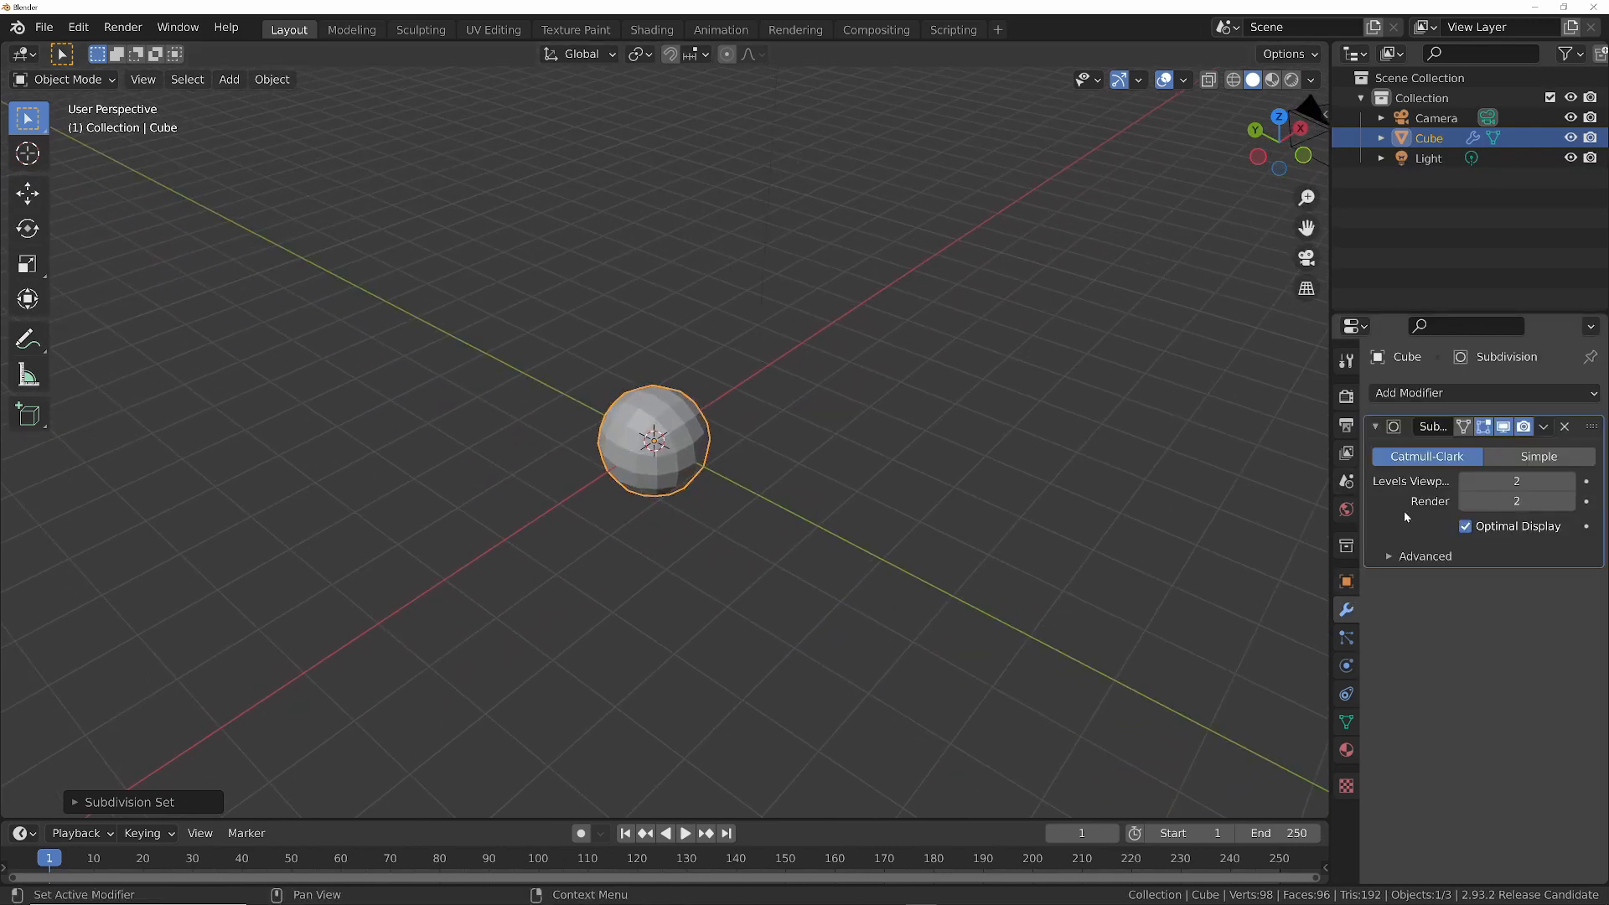
key(ctrl+a)
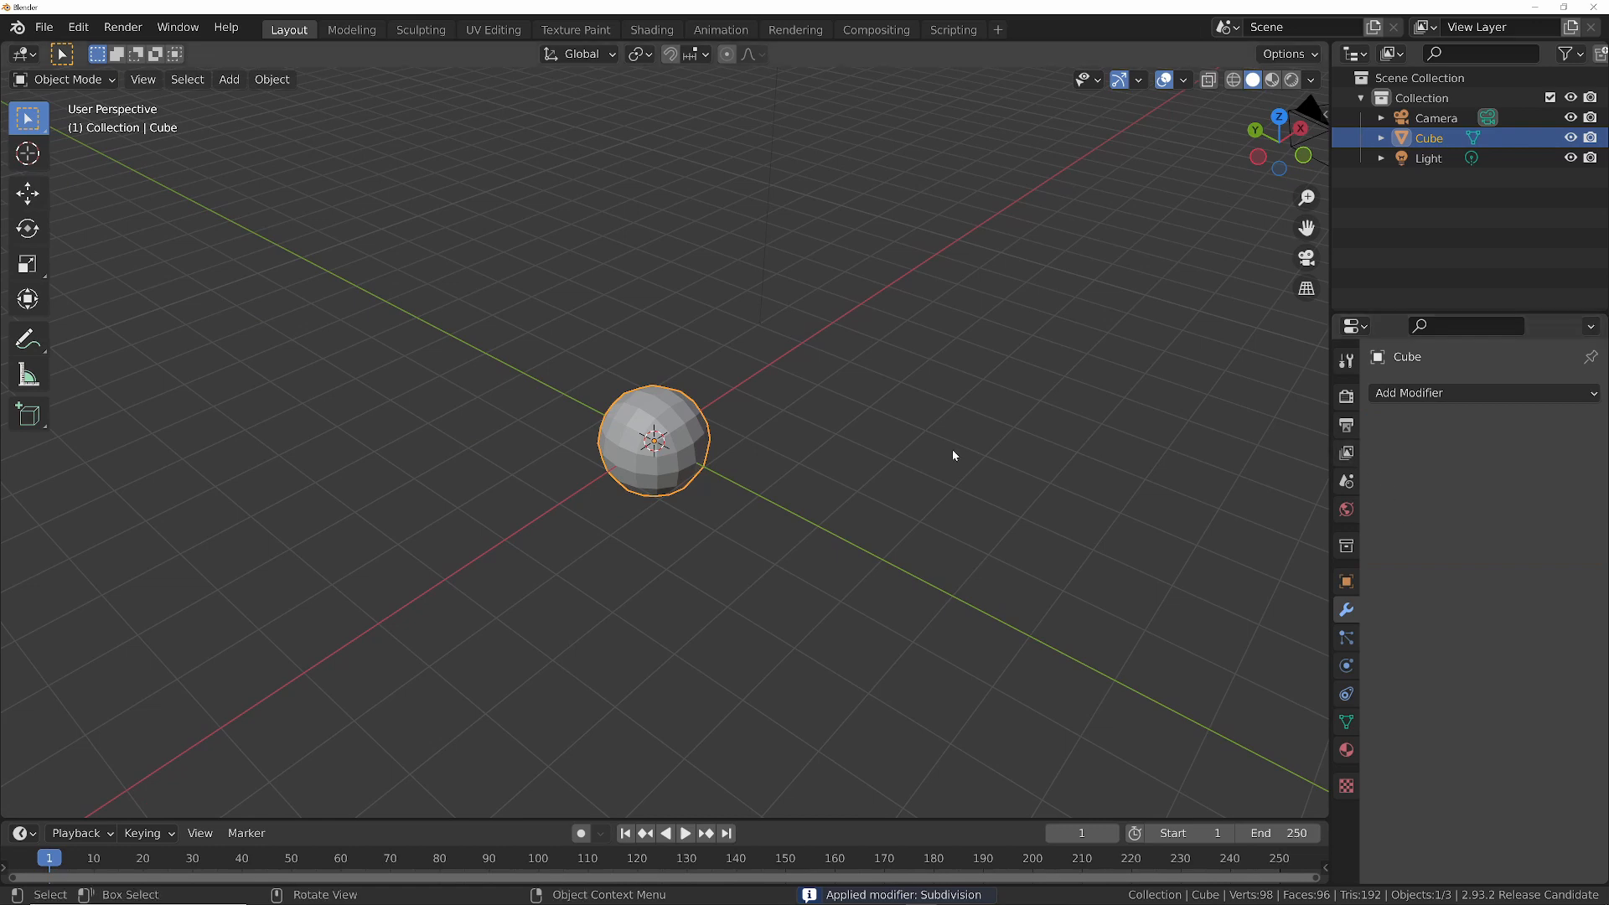
- Add a Cast modifier with the Sphere shape and factor 1.00 to the subdivided cube, and apply it
click(1437, 394)
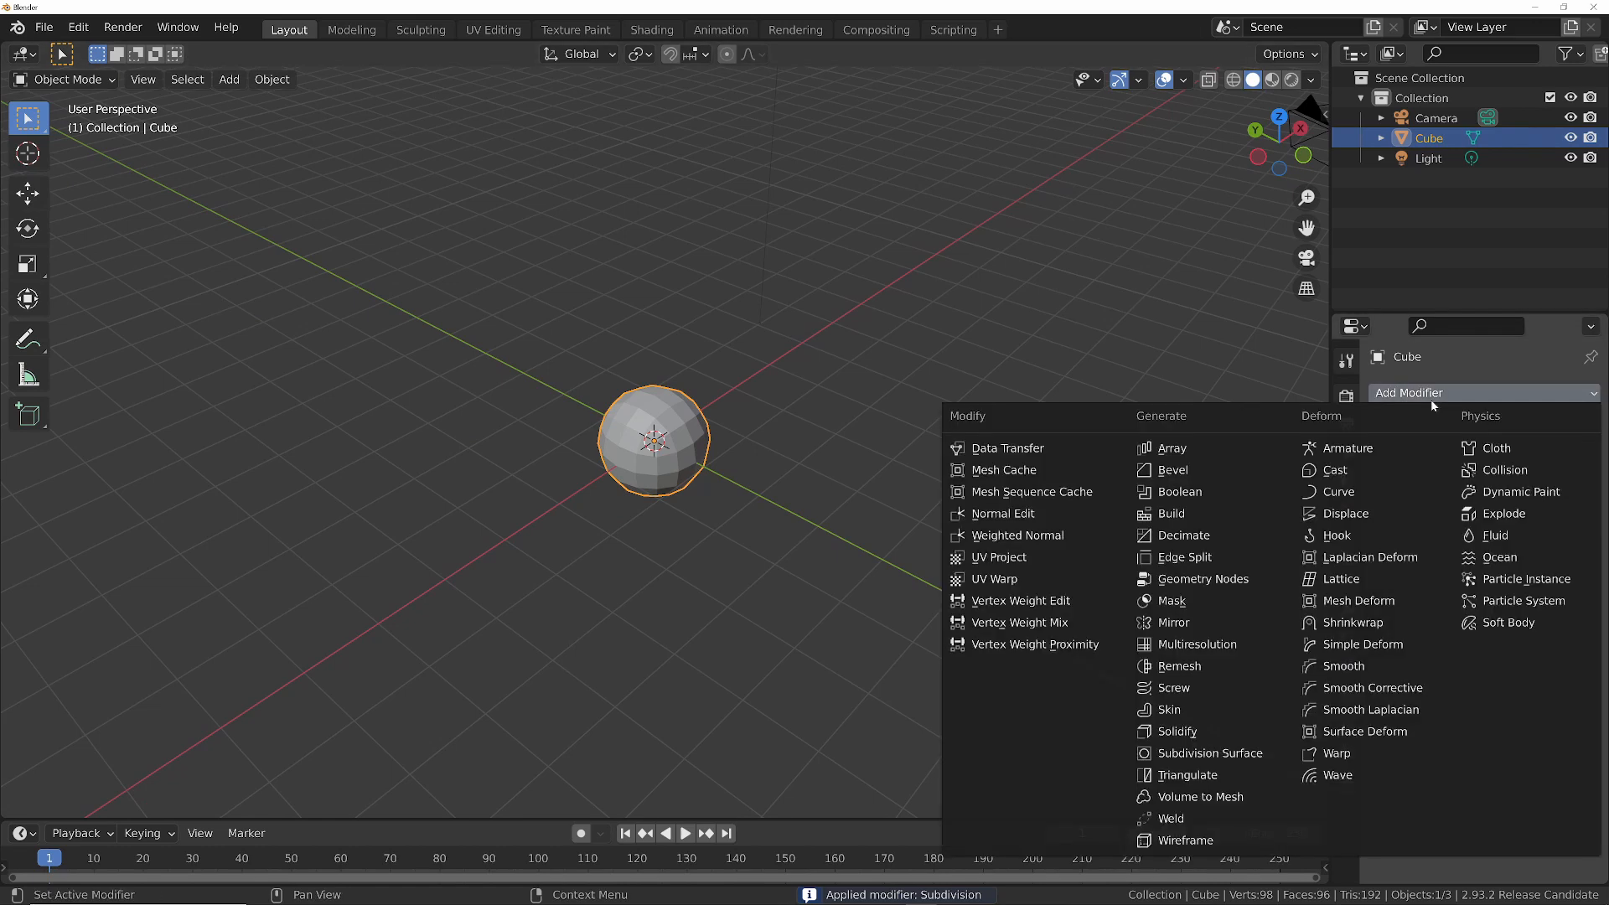
click(1343, 473)
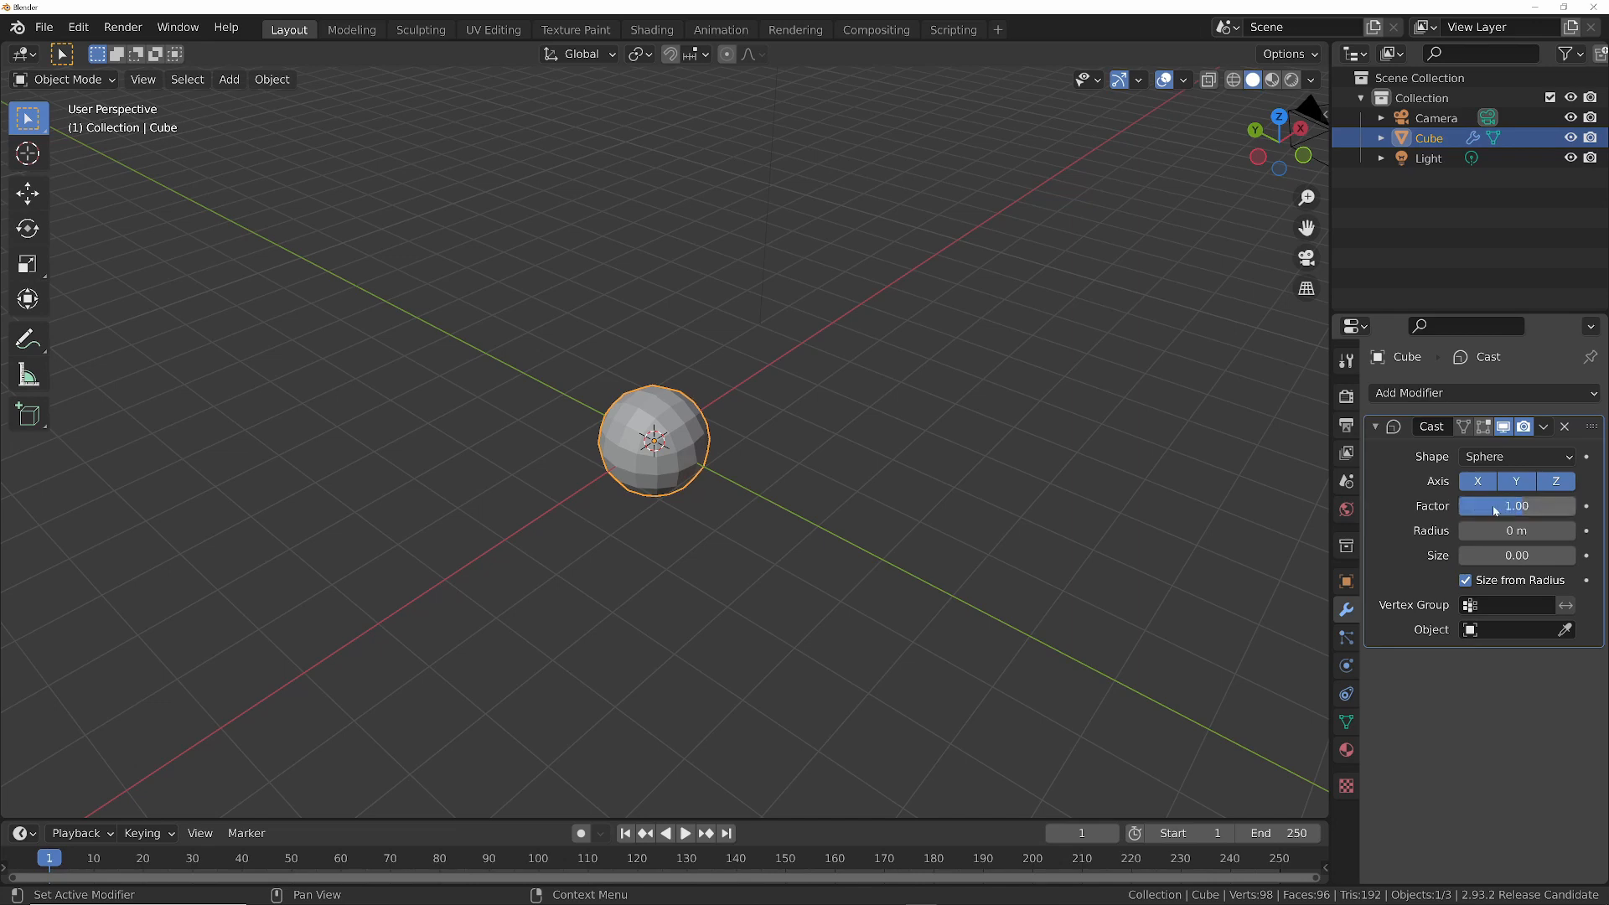
key(ctrl+a)
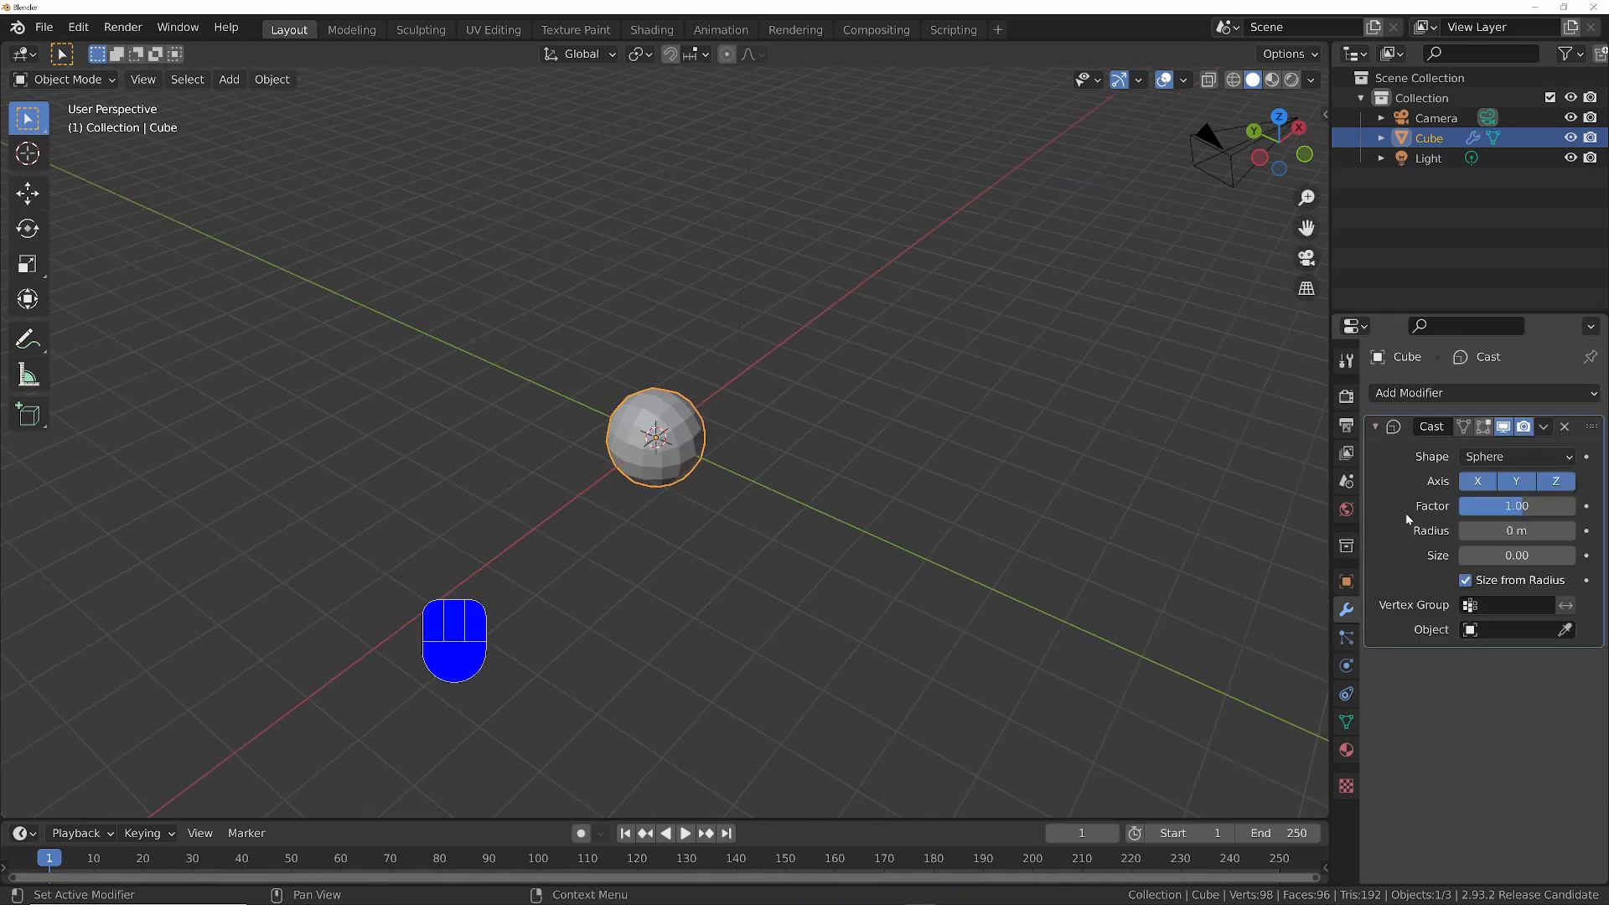
key(ctrl+a)
middle_drag(739, 453, 654, 377)
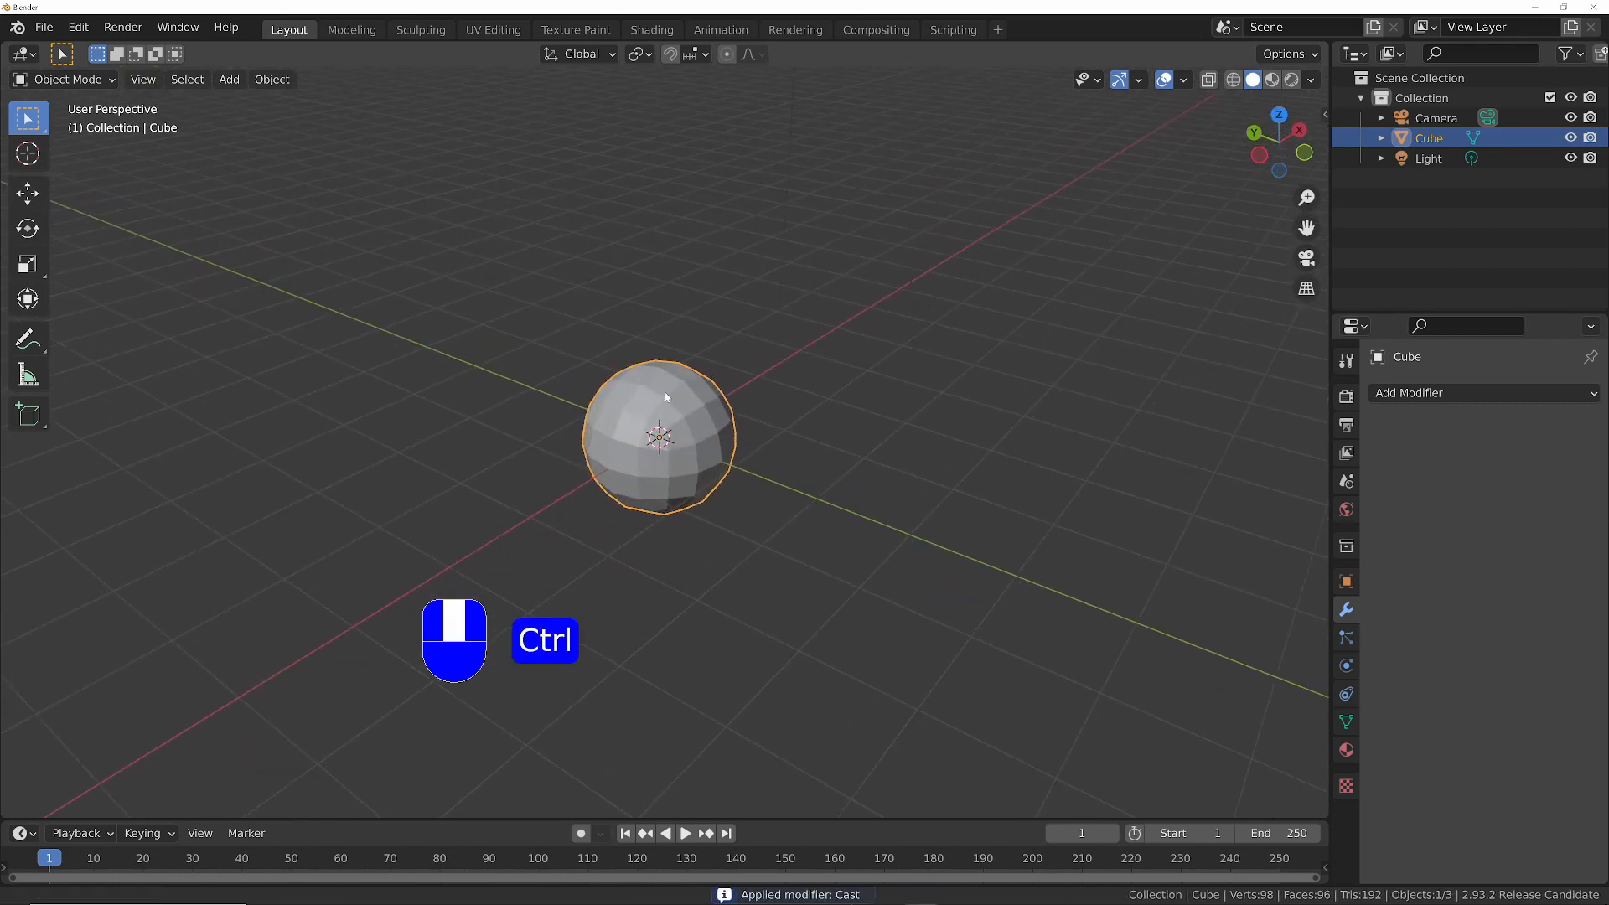
ctrl+middle_drag(687, 429, 690, 476)
- Add a plane mesh at the centre of the sphere
key(shift+a)
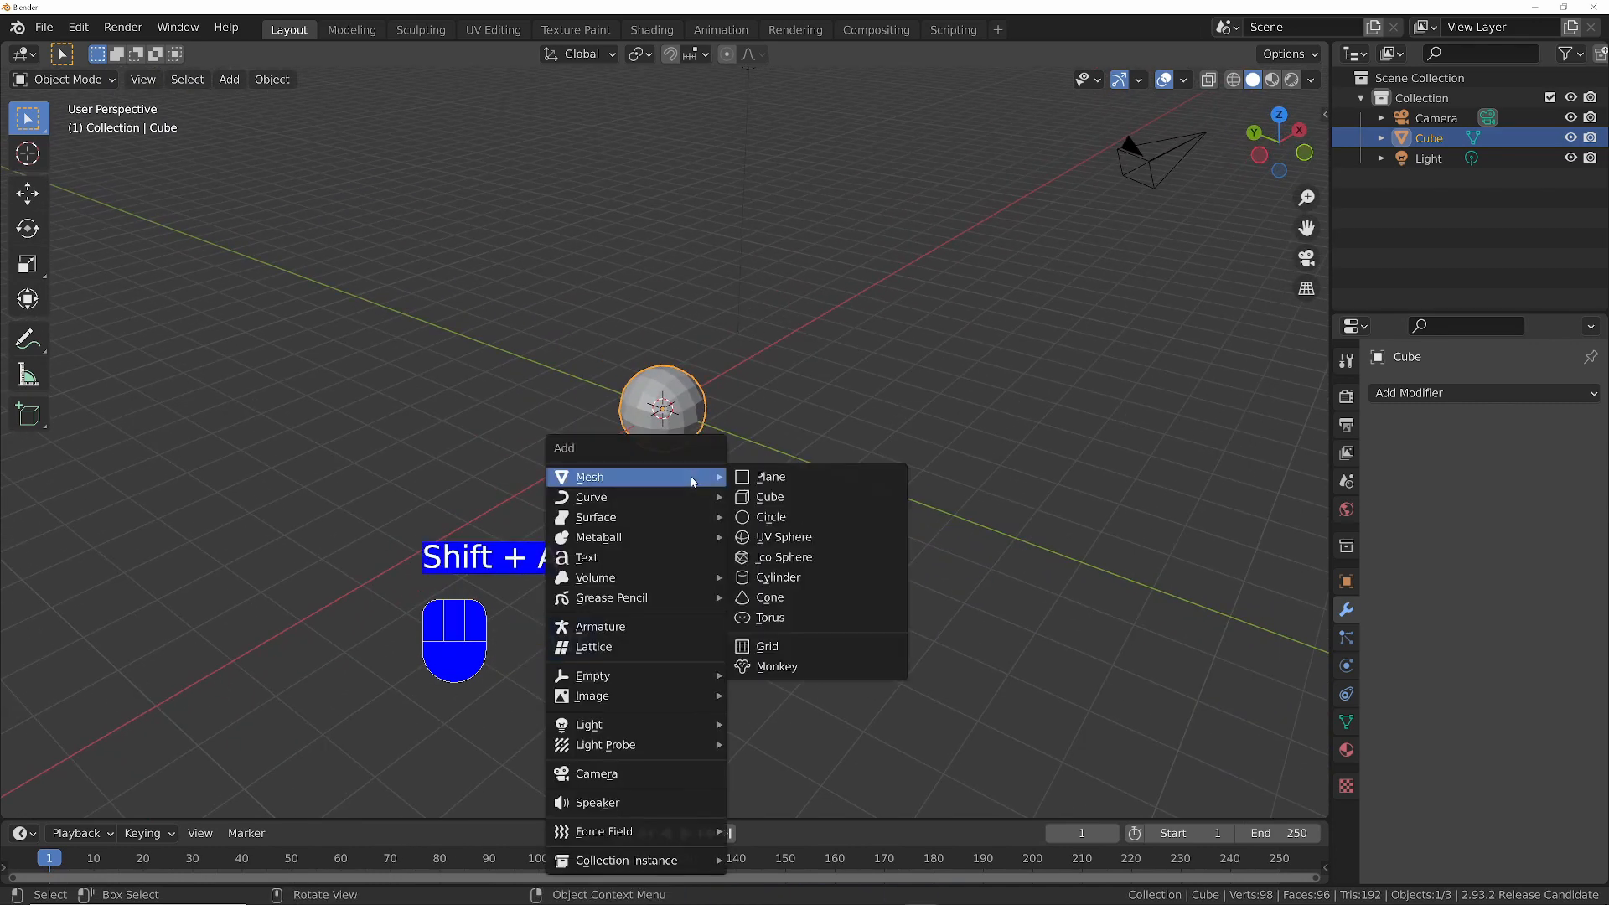
click(758, 480)
middle_drag(758, 483, 853, 439)
- Select two opposite edges of the plane in Edit Mode and scale them along X into a long strip
key(Tab)
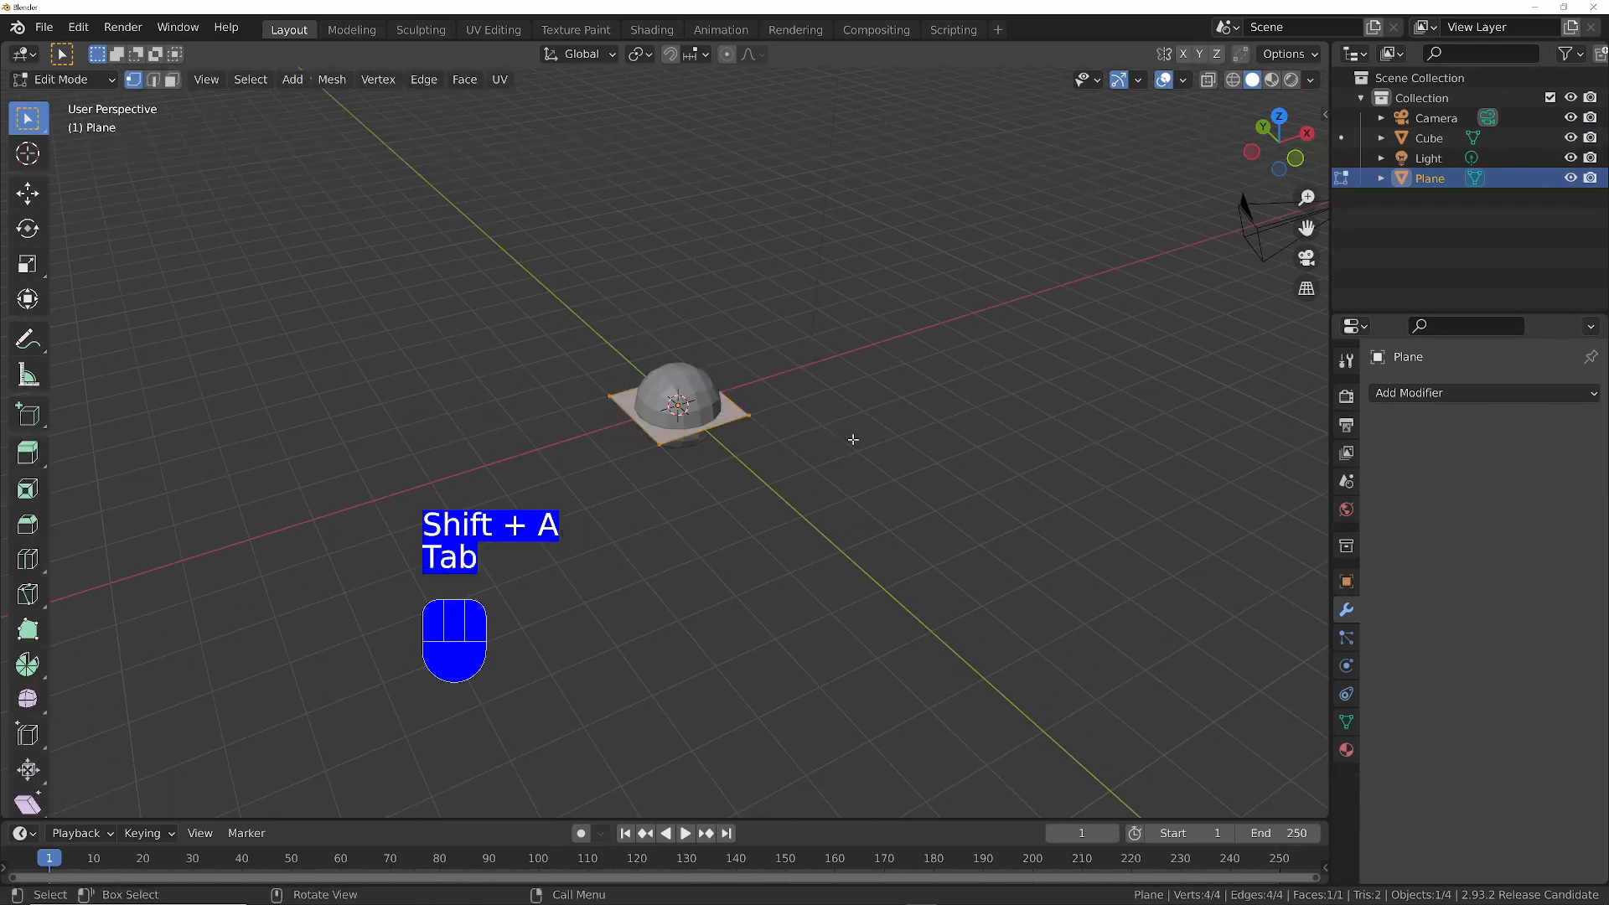
key(2)
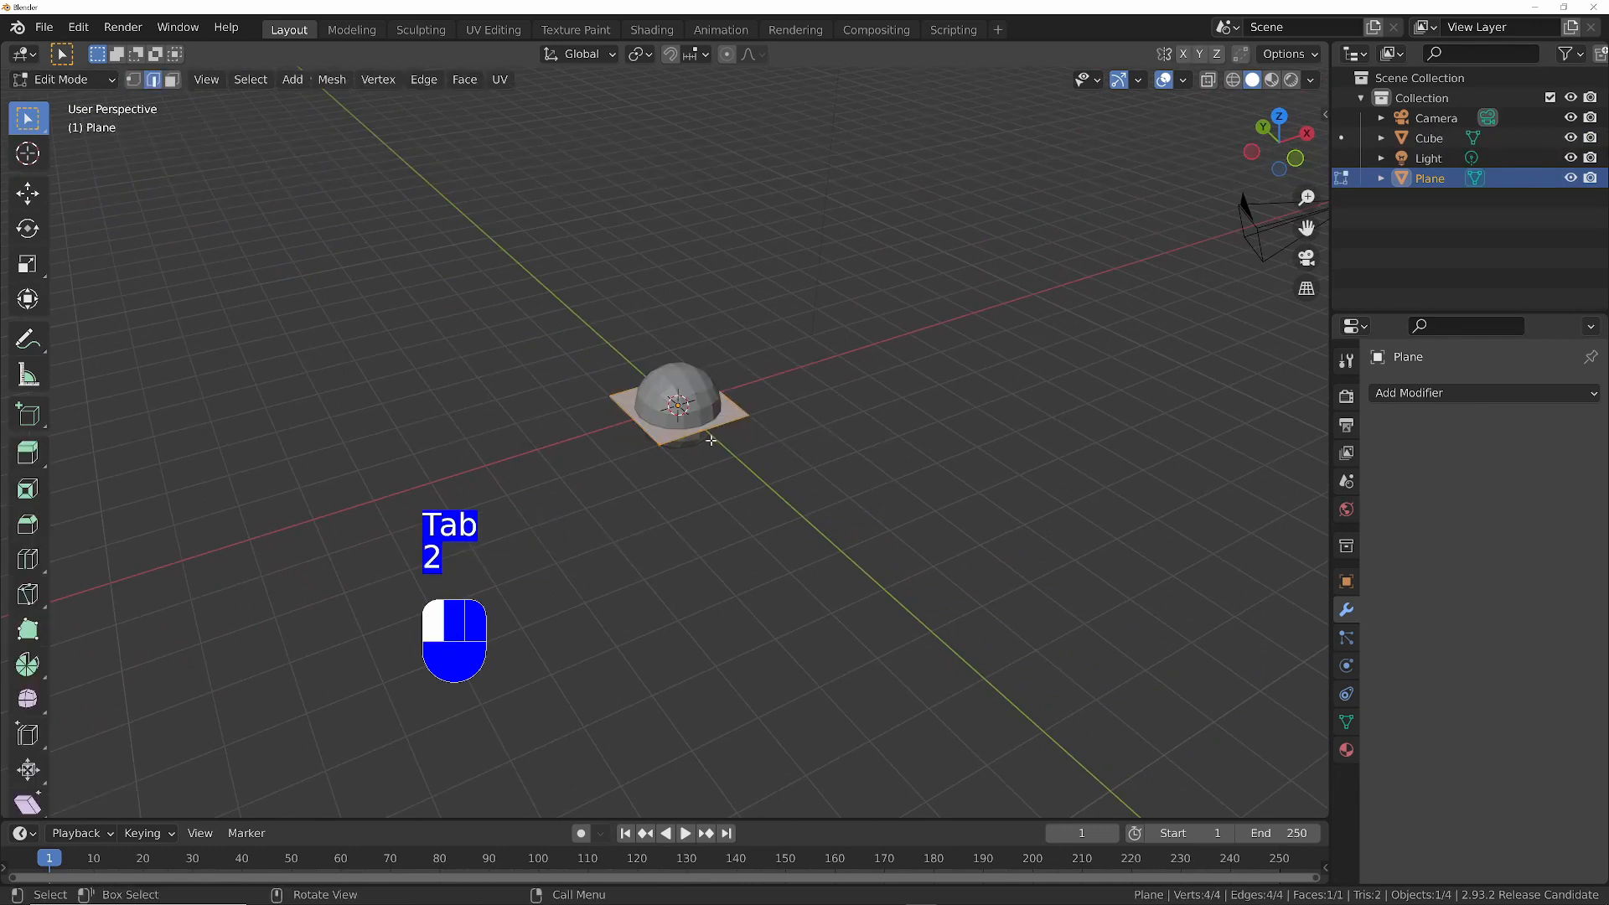
click(710, 440)
middle_drag(711, 438, 815, 466)
shift+click(600, 397)
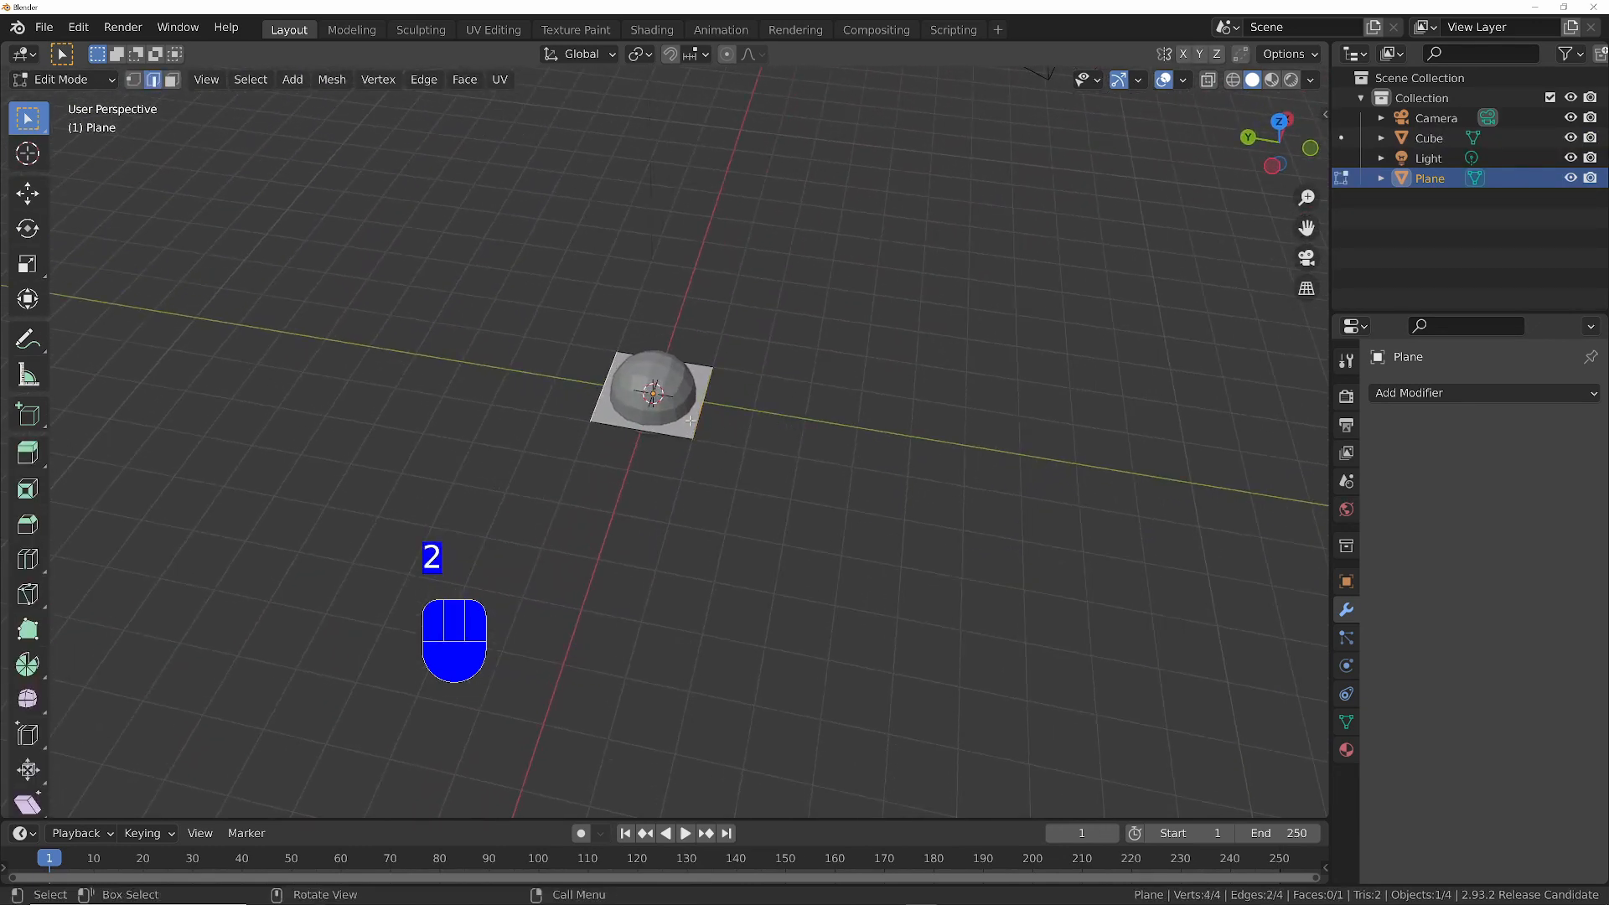
key(s)
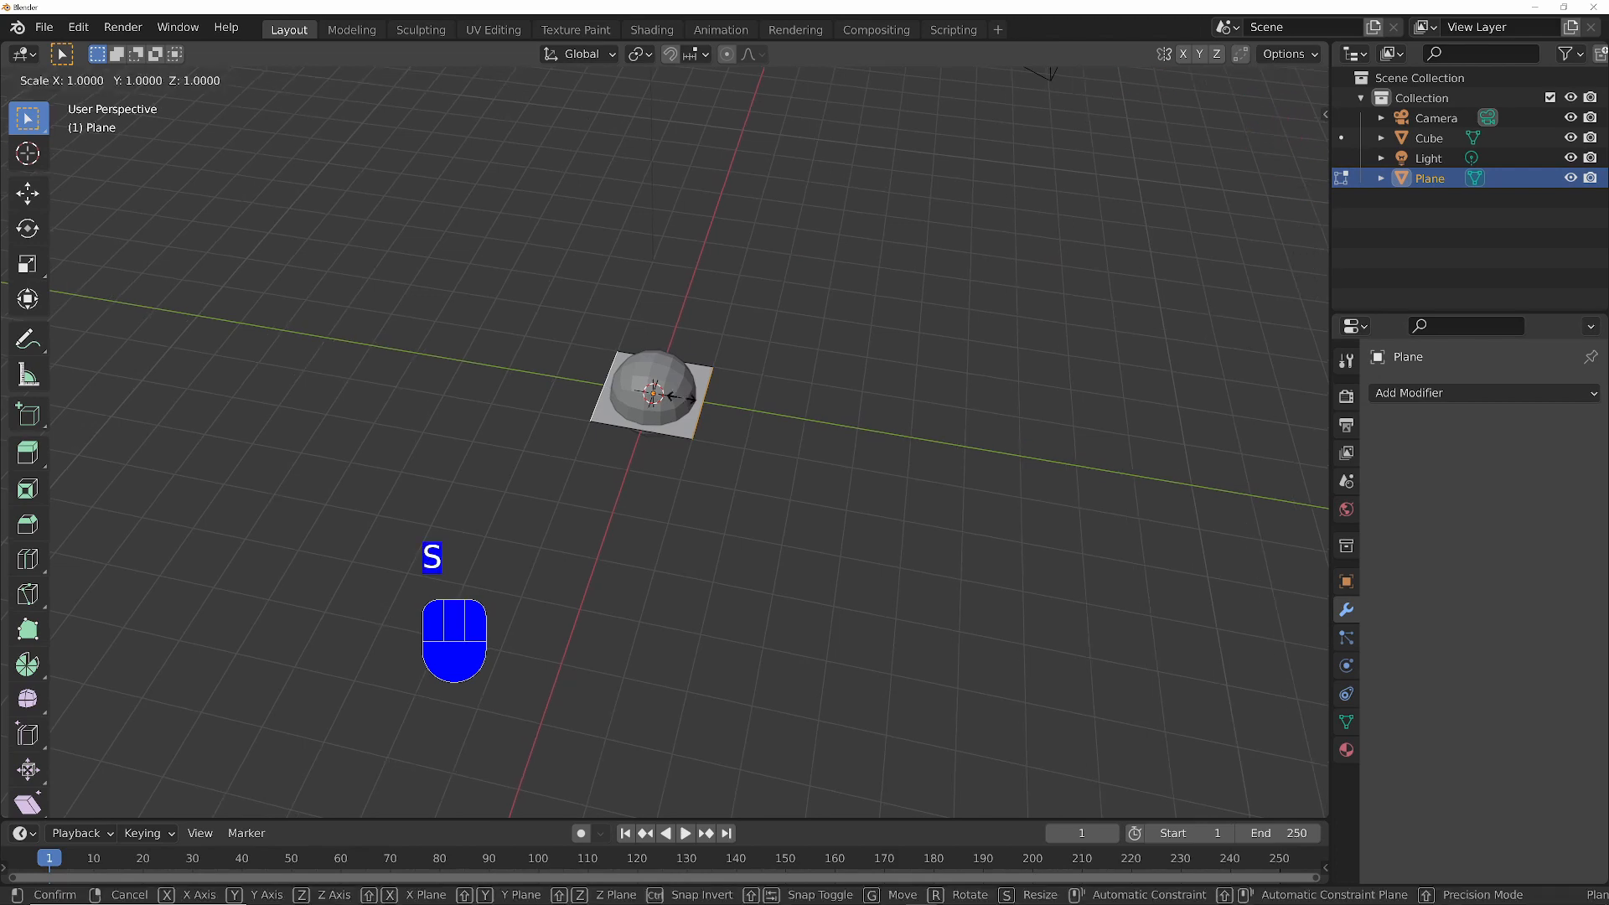
key(x)
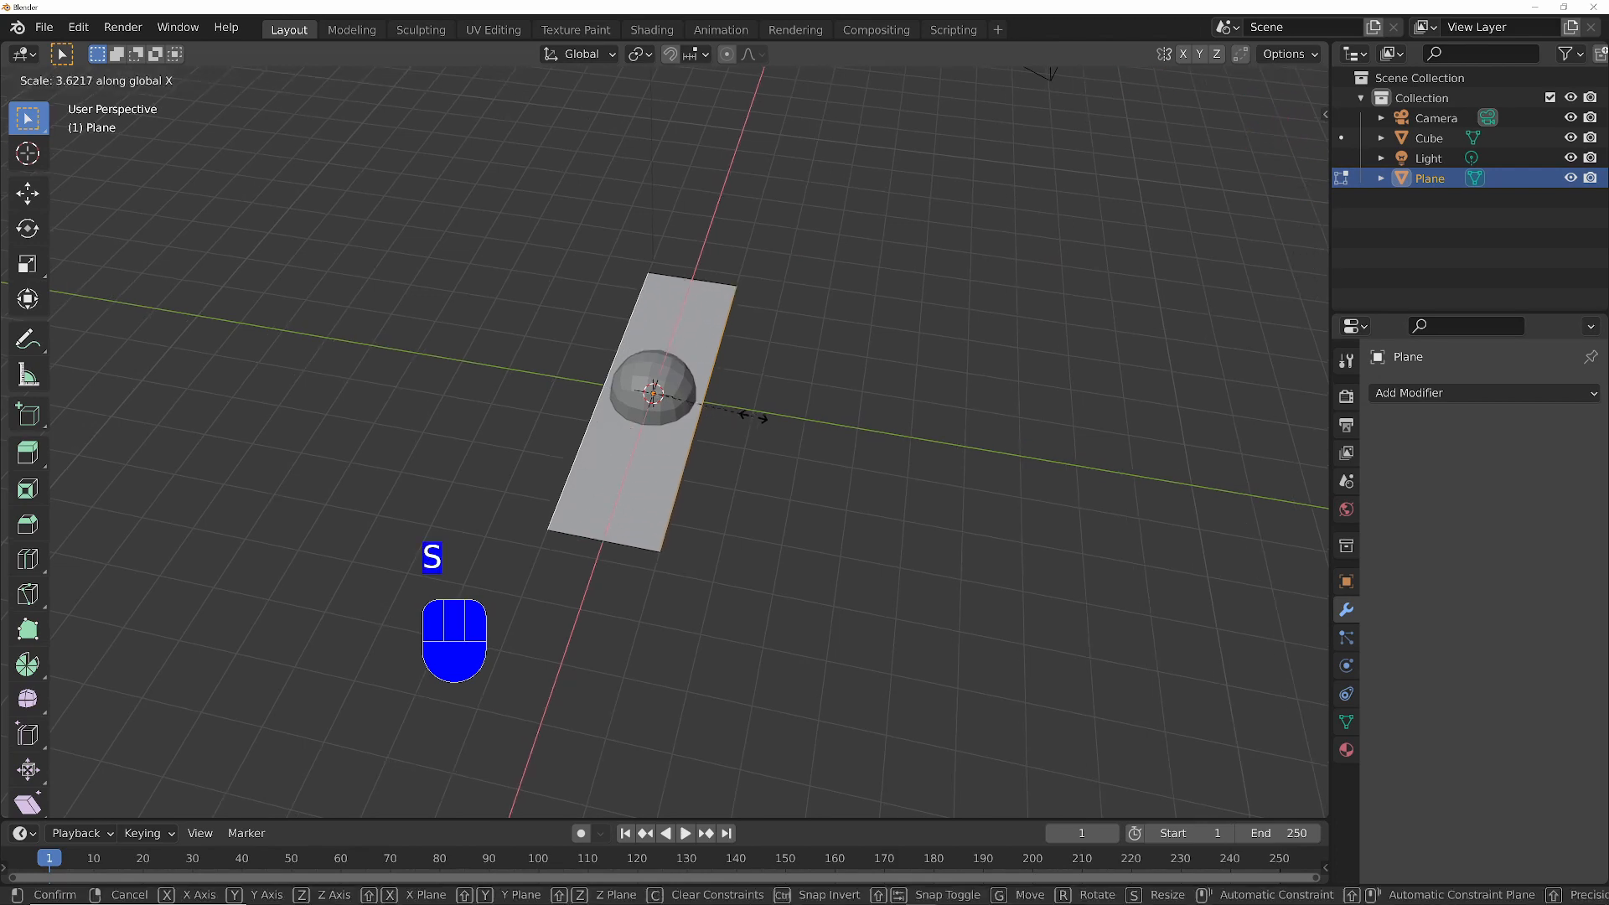
click(792, 418)
middle_drag(700, 380, 503, 361)
ctrl+middle_drag(642, 357, 675, 388)
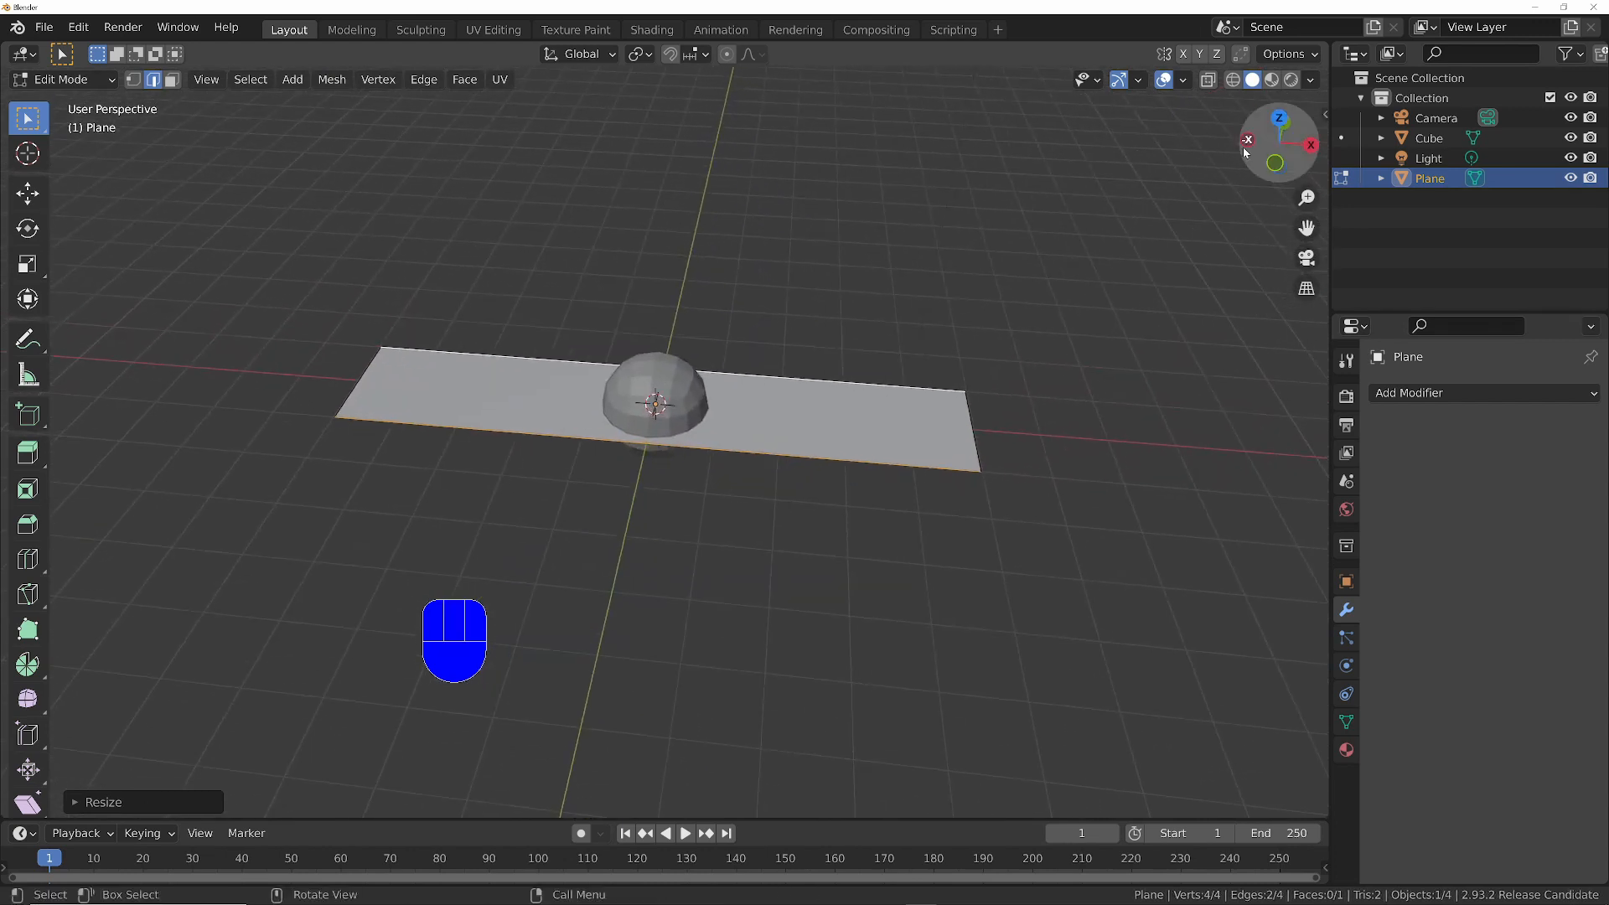
- Turn on the Face Orientation overlay in the viewport
click(1182, 80)
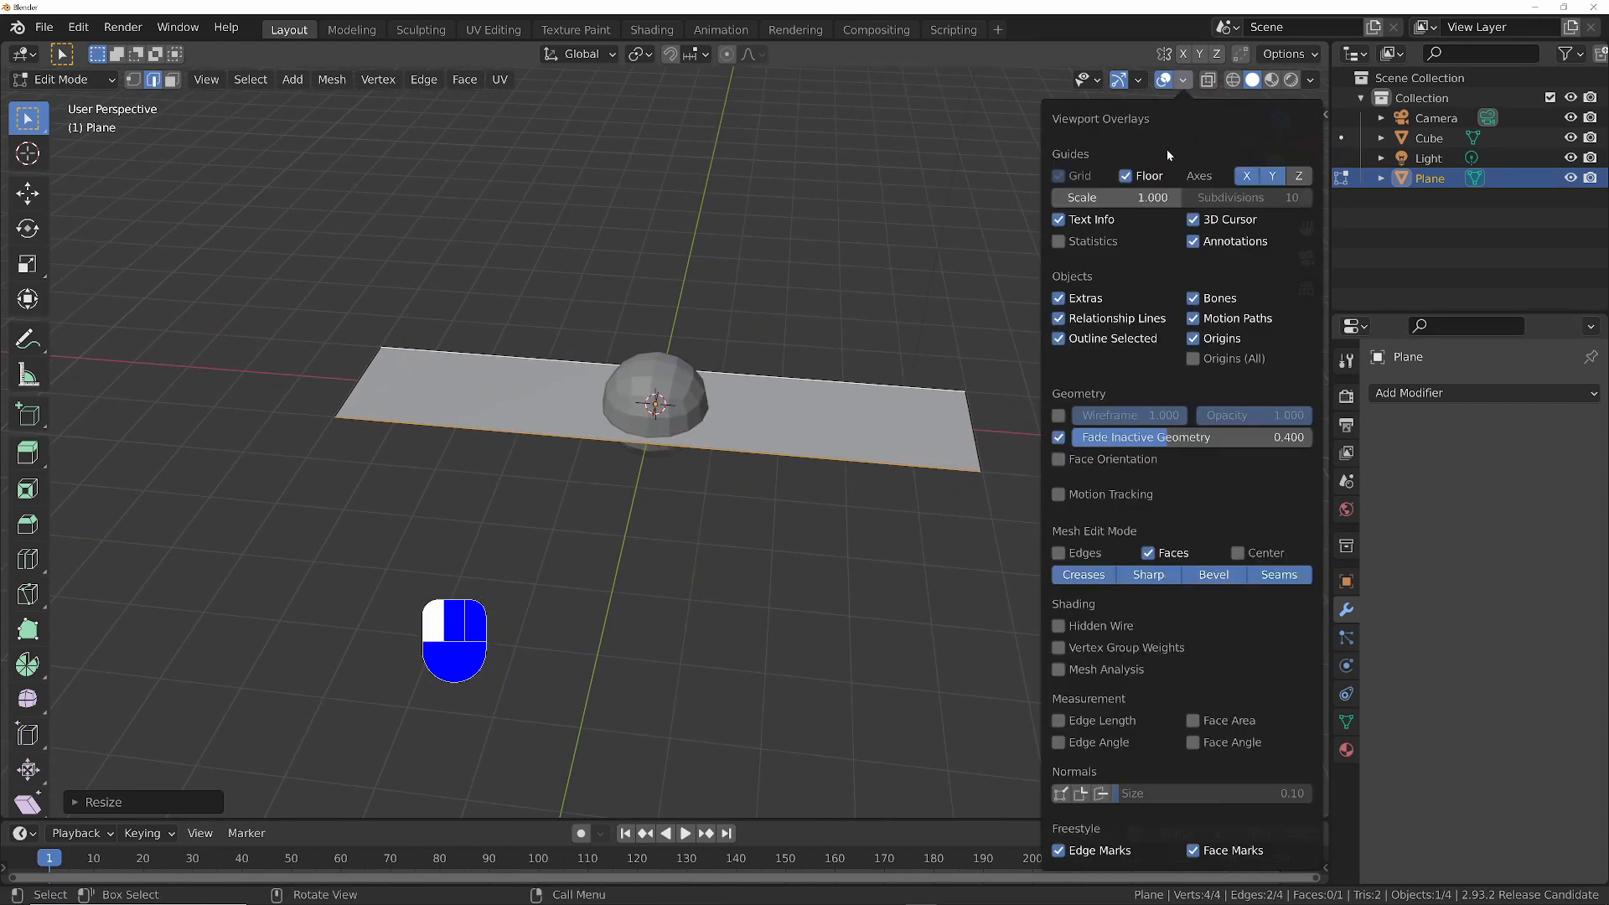
click(1059, 459)
mouse_move(775, 433)
middle_down()
mouse_move(776, 259)
mouse_move(760, 452)
middle_up()
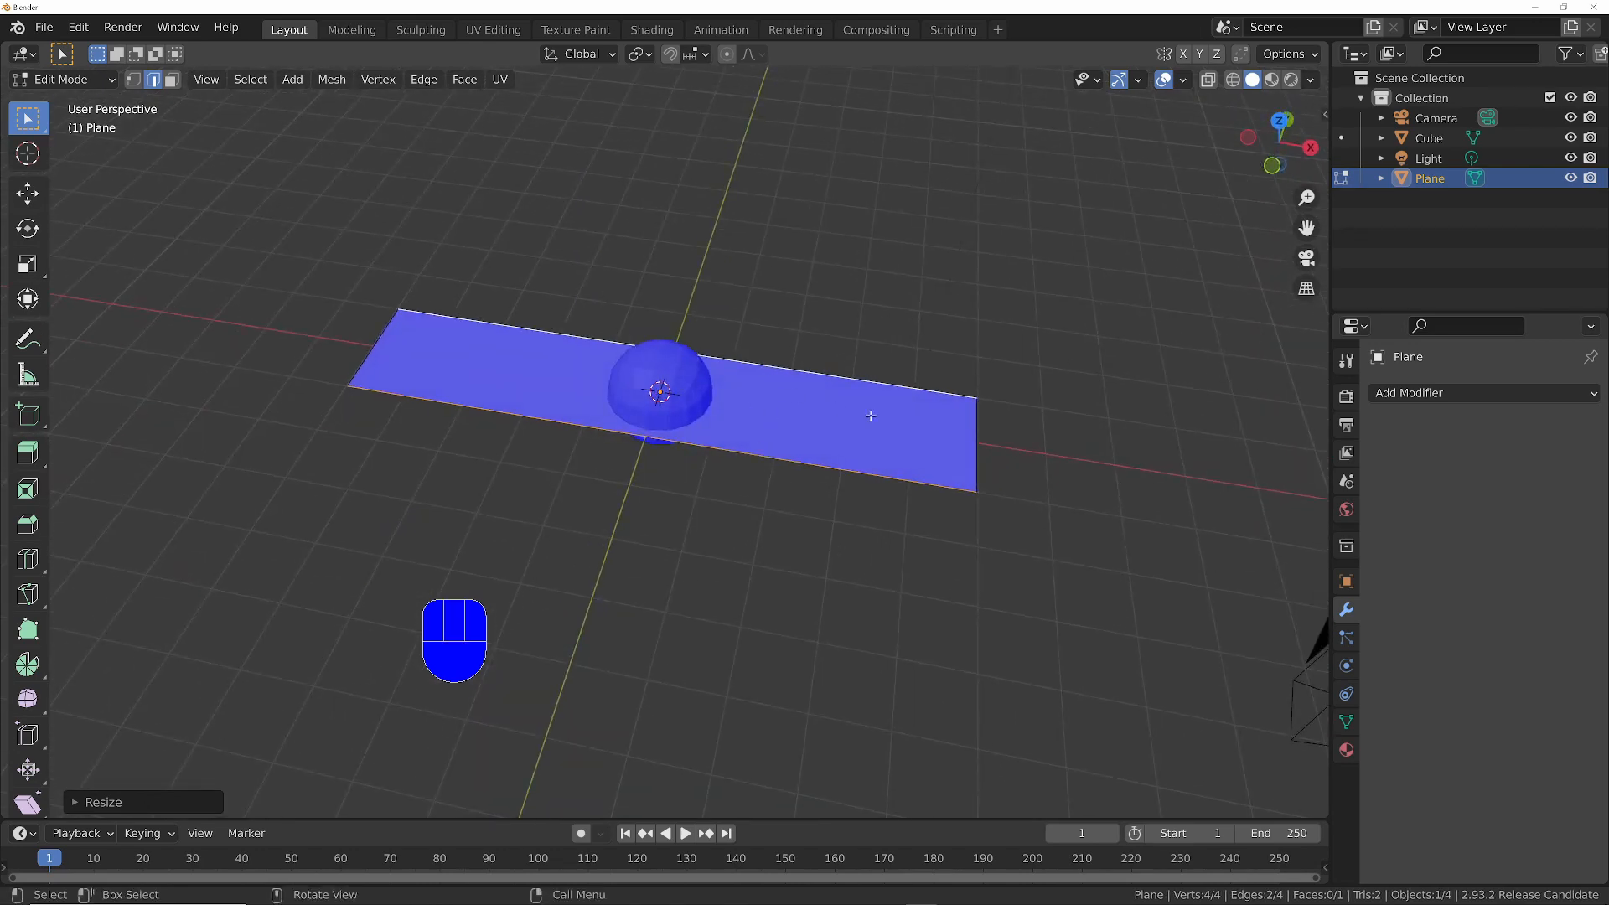
key(s)
key(x)
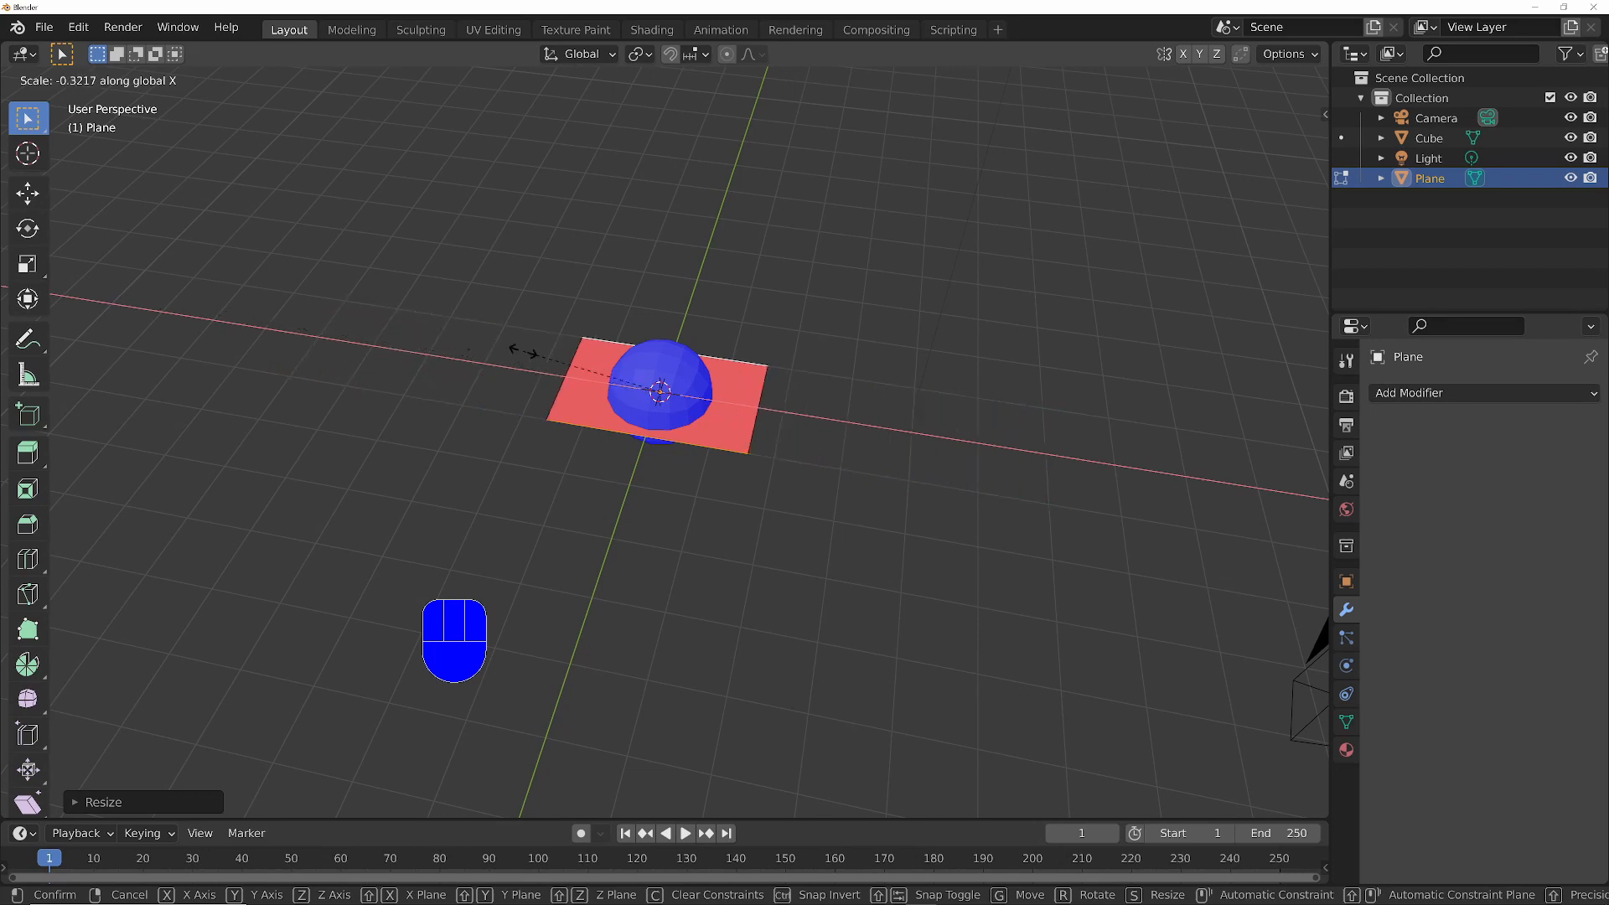
click(1150, 361)
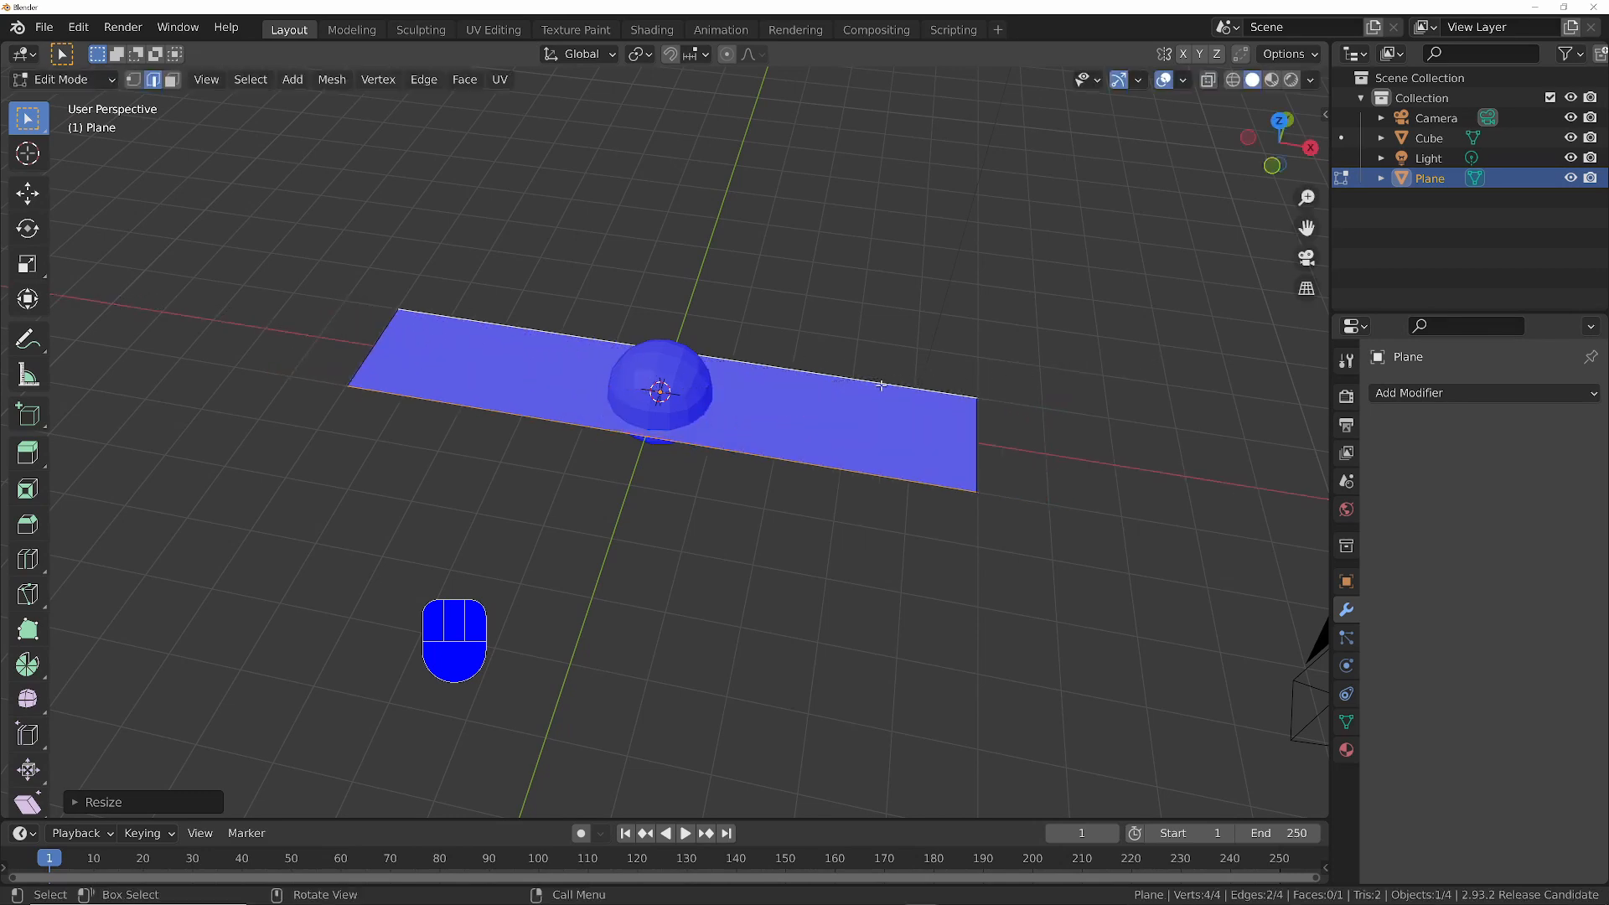
- Run Recalculate Normals in face select mode and select the plane's whole mesh
mouse_move(882, 385)
middle_down()
mouse_move(611, 395)
mouse_move(912, 380)
middle_up()
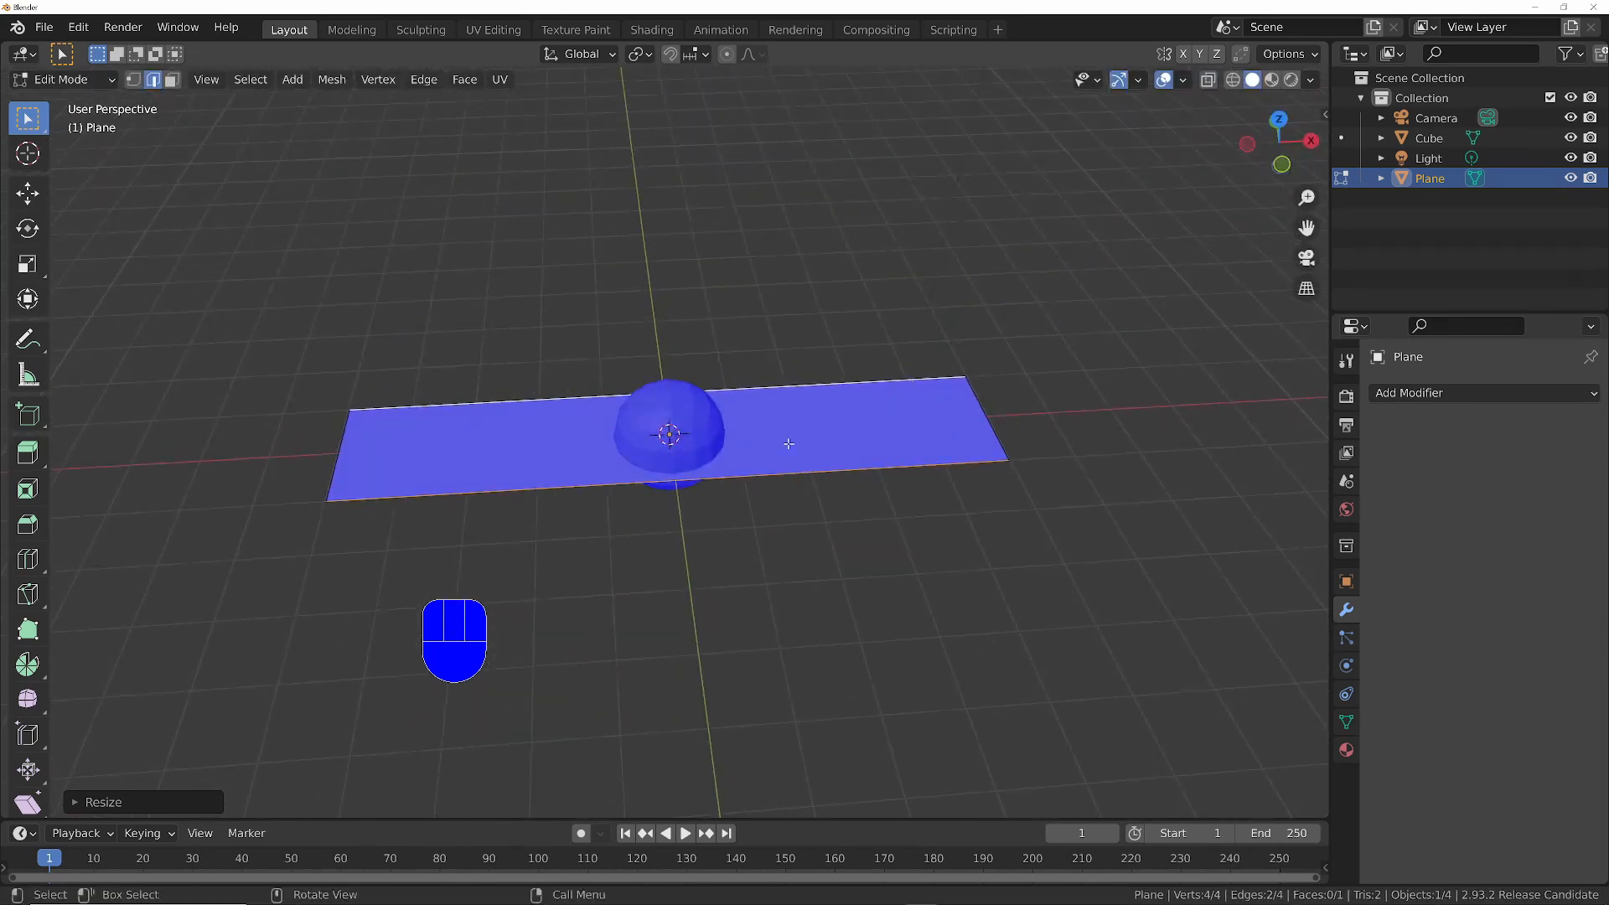
middle_drag(800, 443, 831, 424)
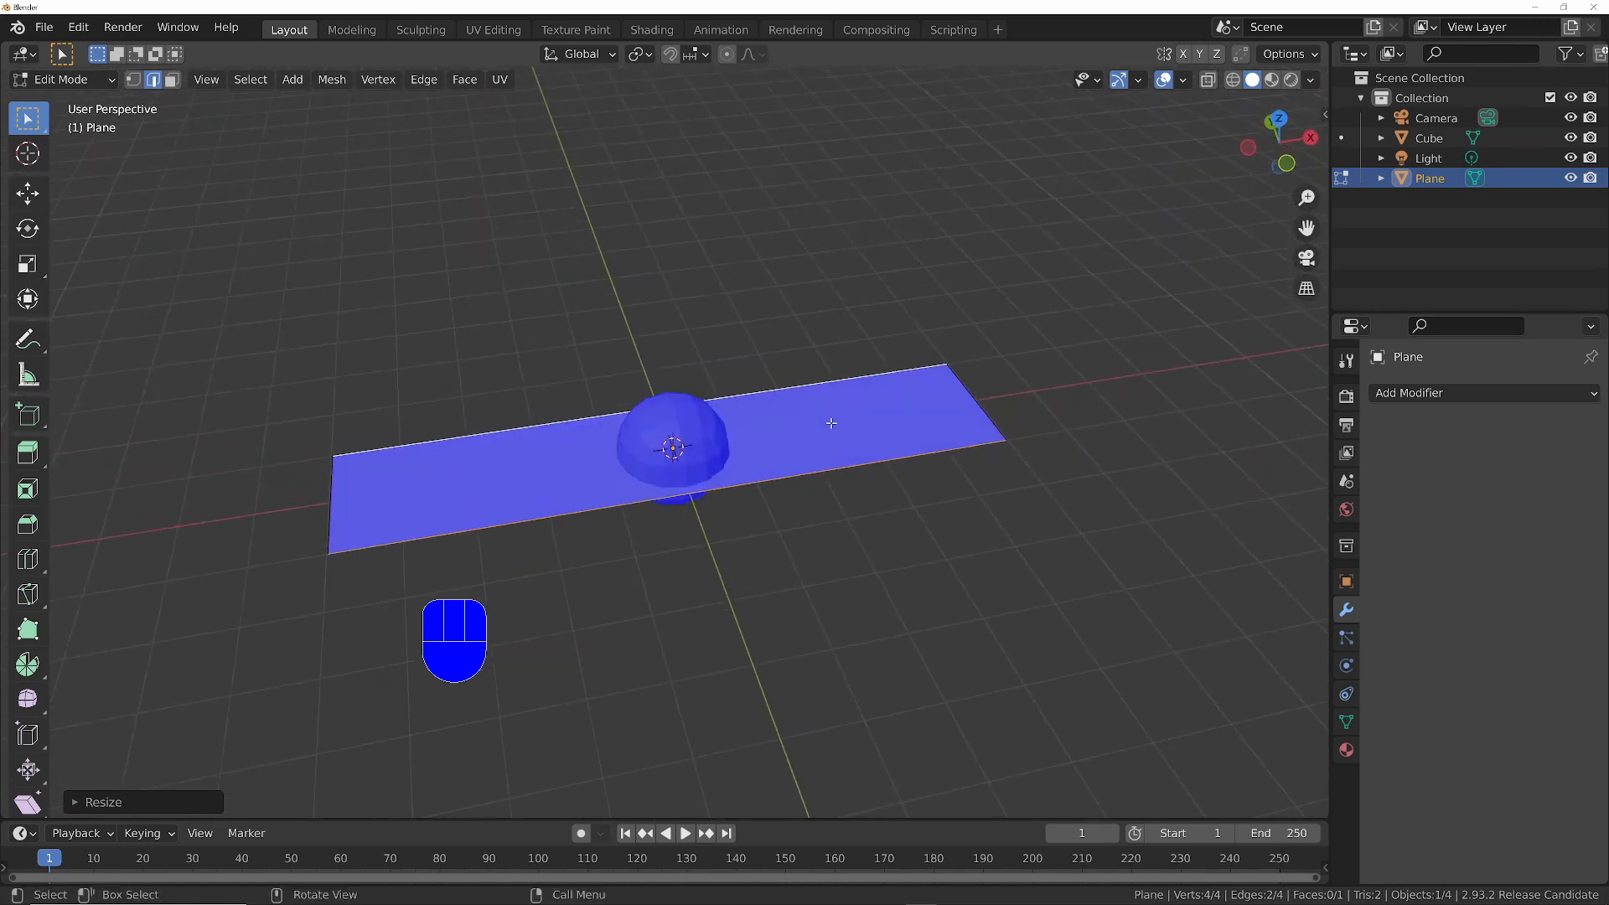
key(3)
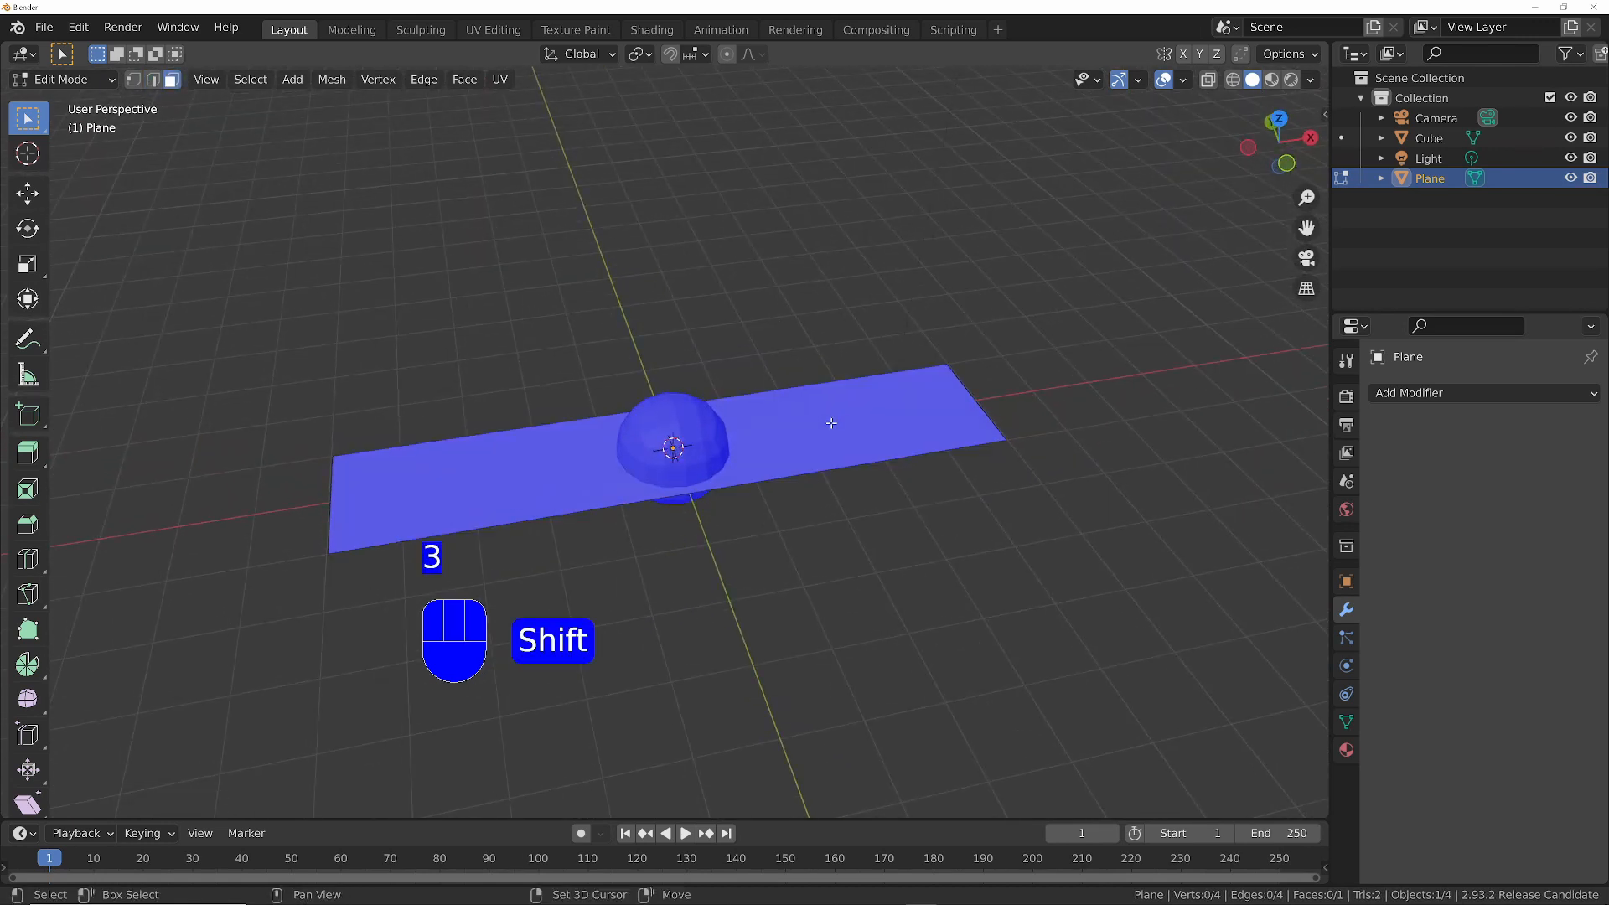
key(shift+n)
key(a)
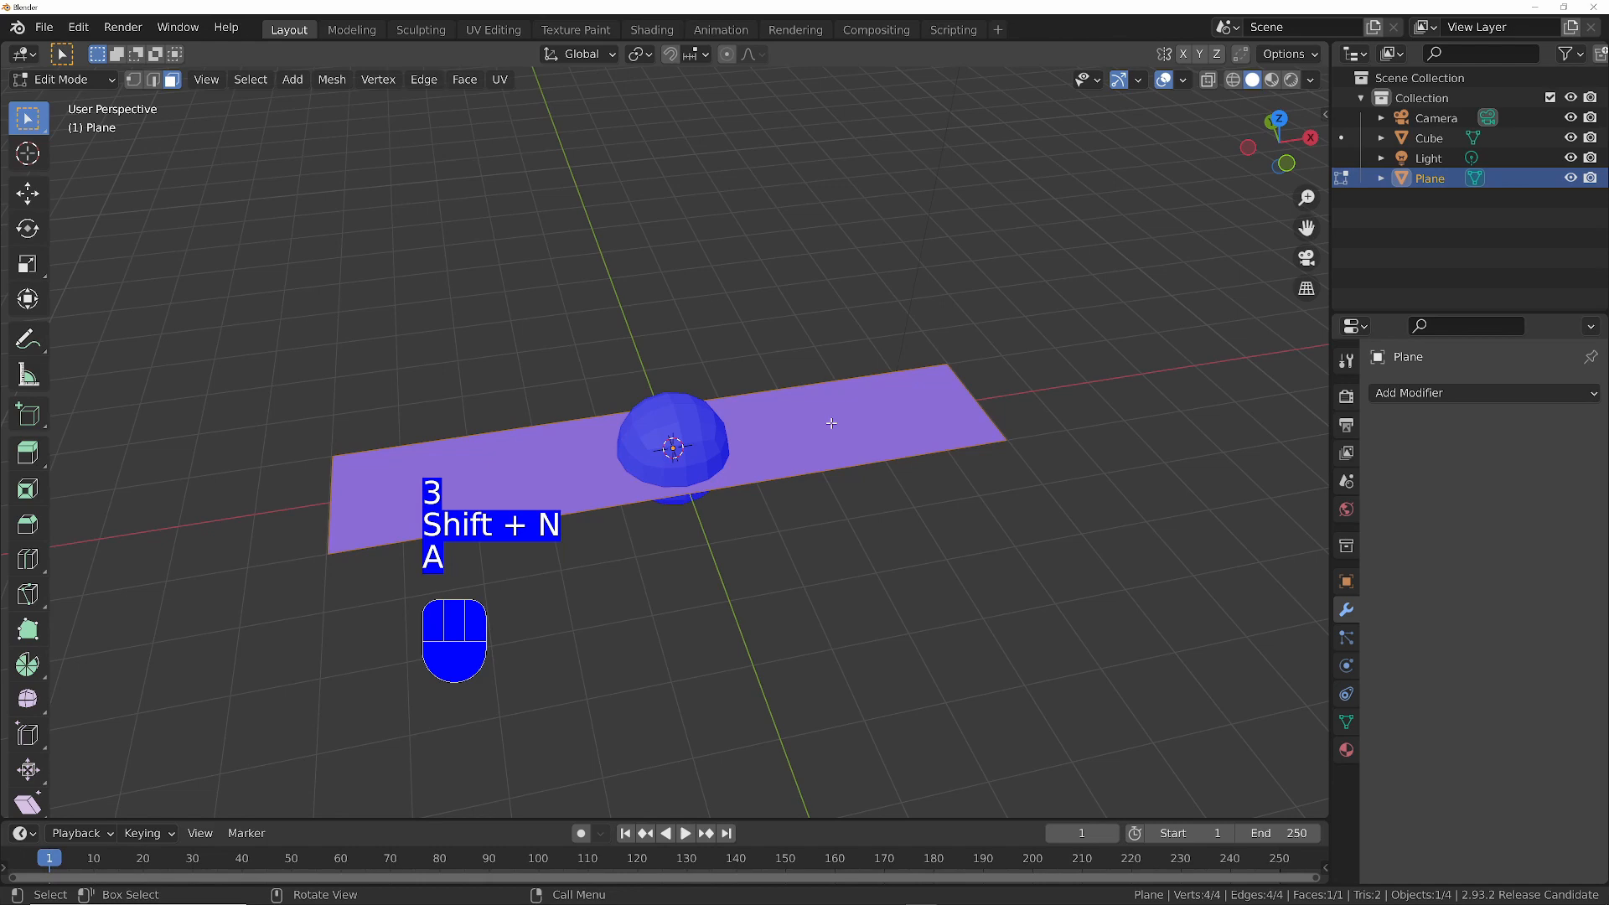
- Extrude the strip's long edge on the positive Y side 1.3 m upward along Z
key(Tab)
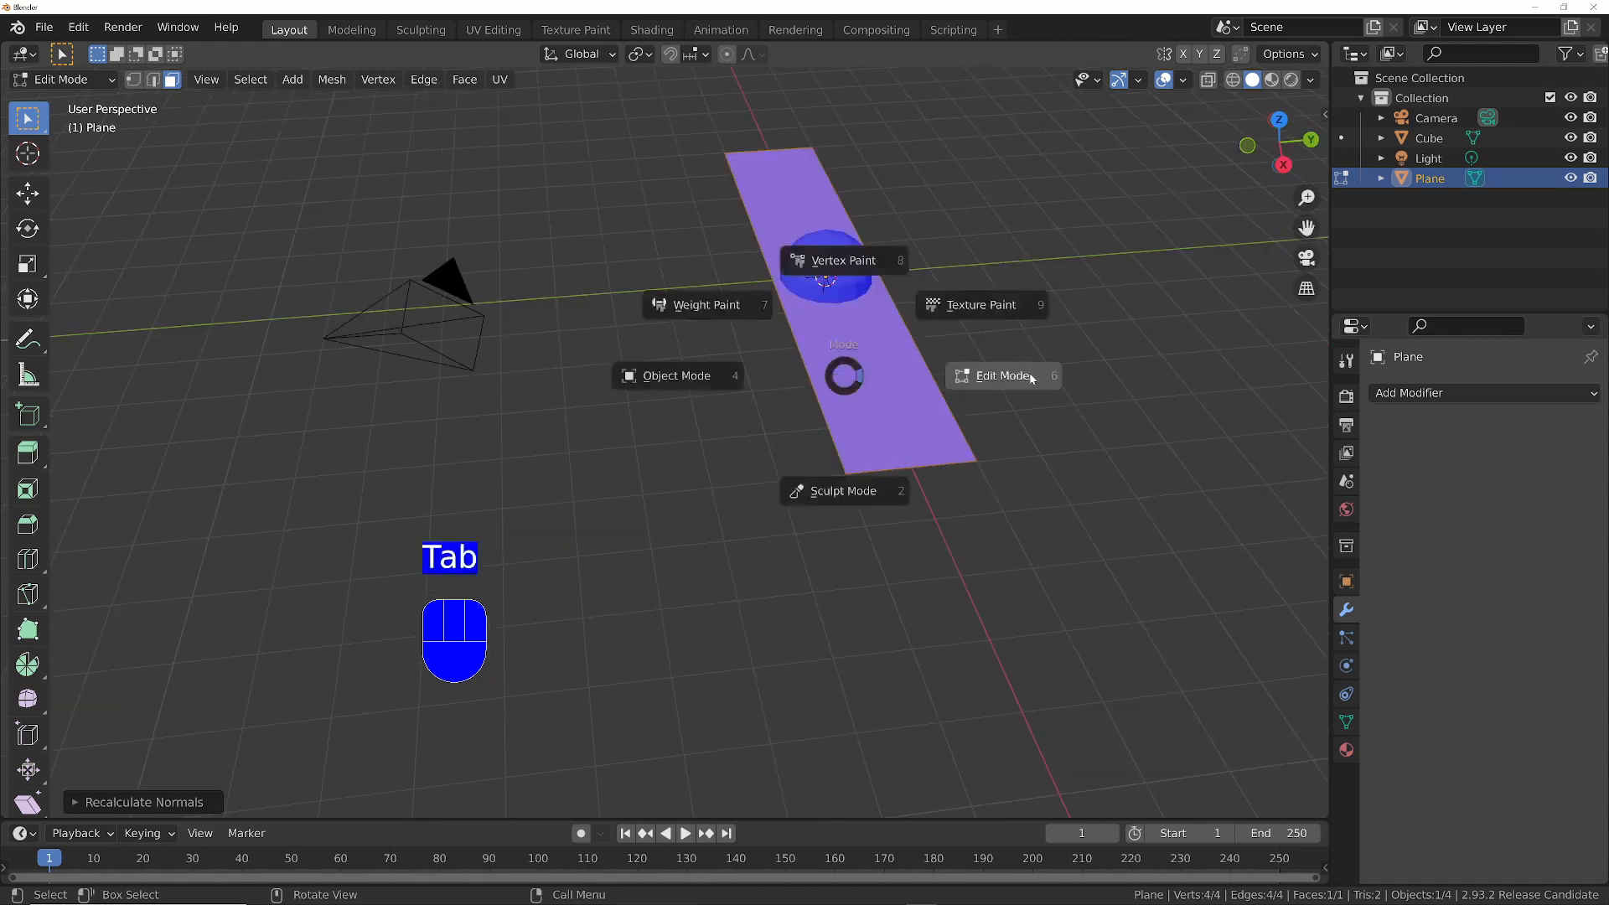
click(1029, 373)
key(2)
click(928, 354)
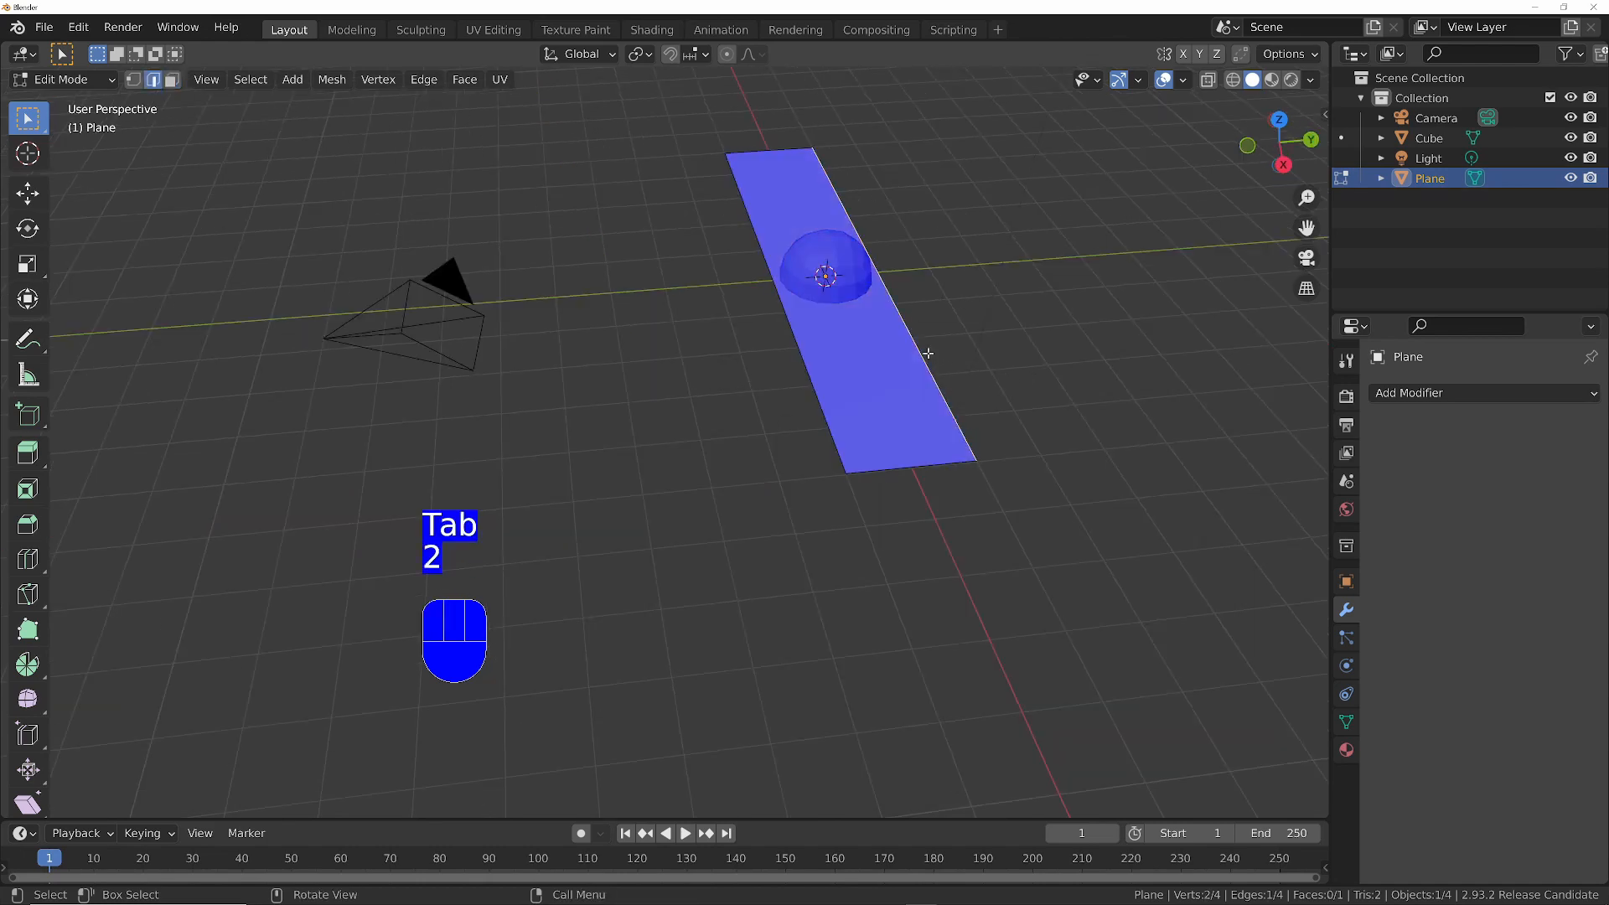
ctrl+middle_drag(928, 354, 774, 508)
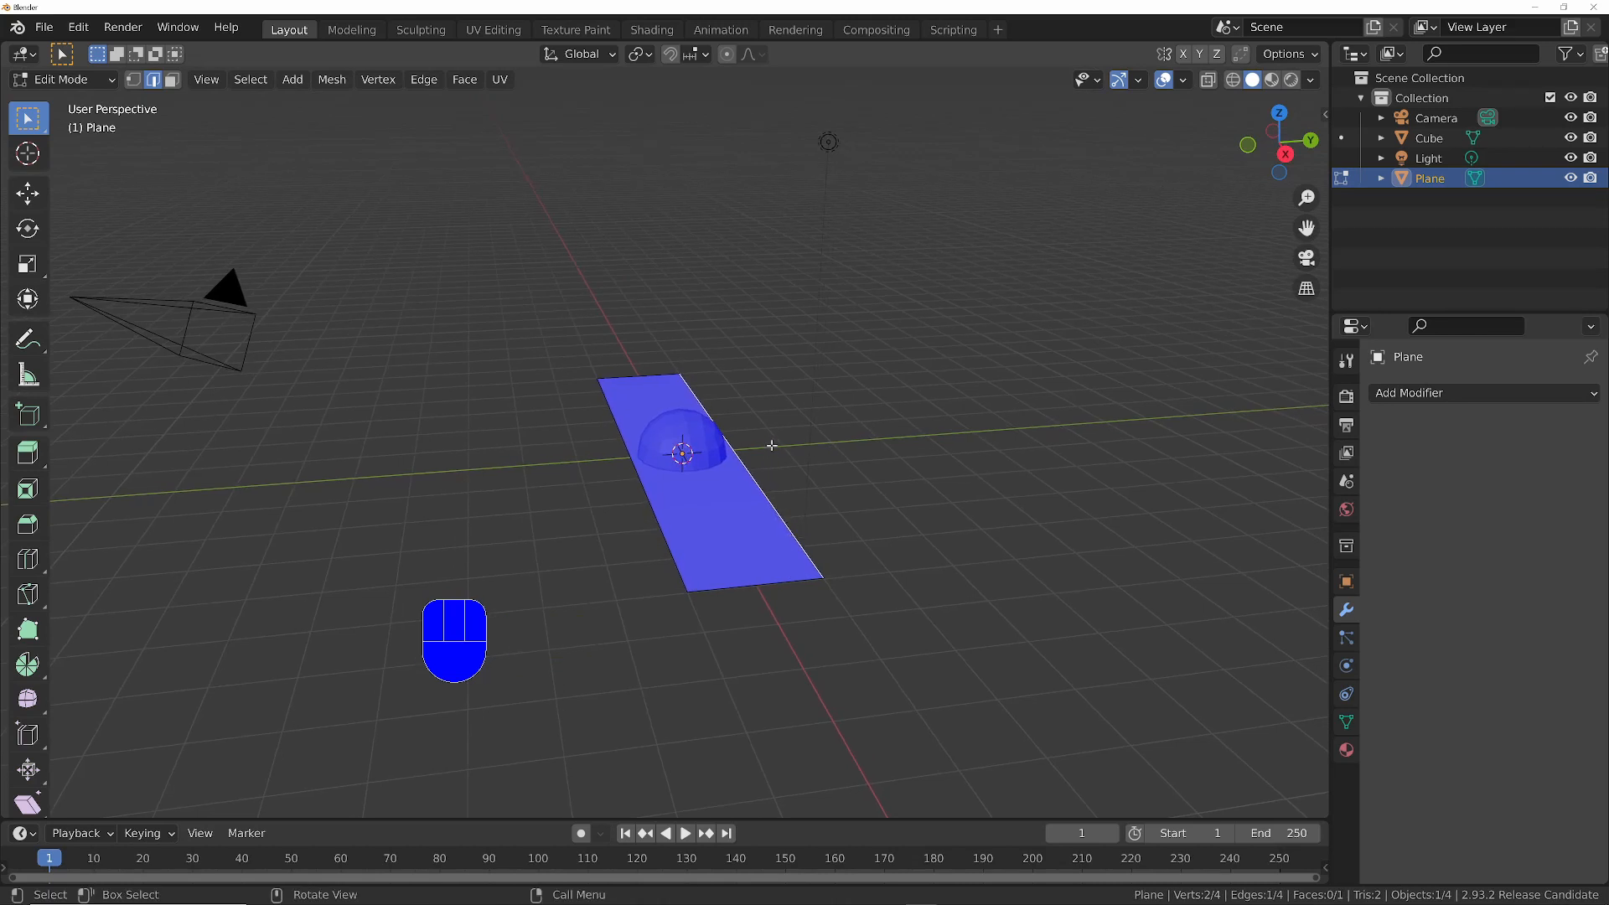
key(Escape)
text(e)
text(1.3)
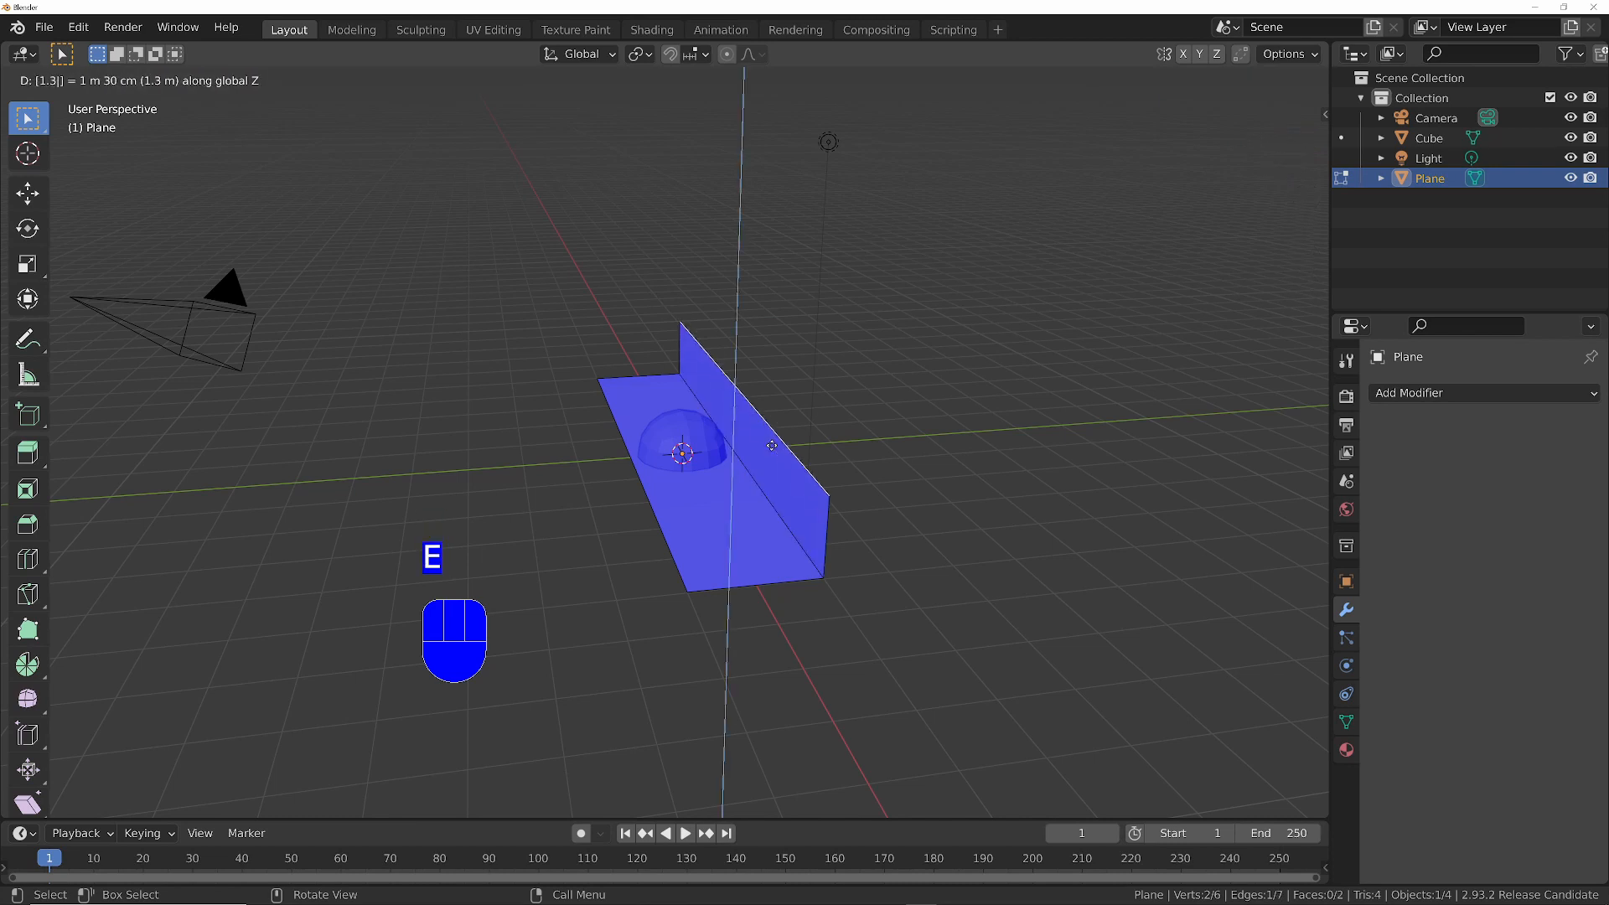
key(Return)
middle_drag(791, 432, 780, 451)
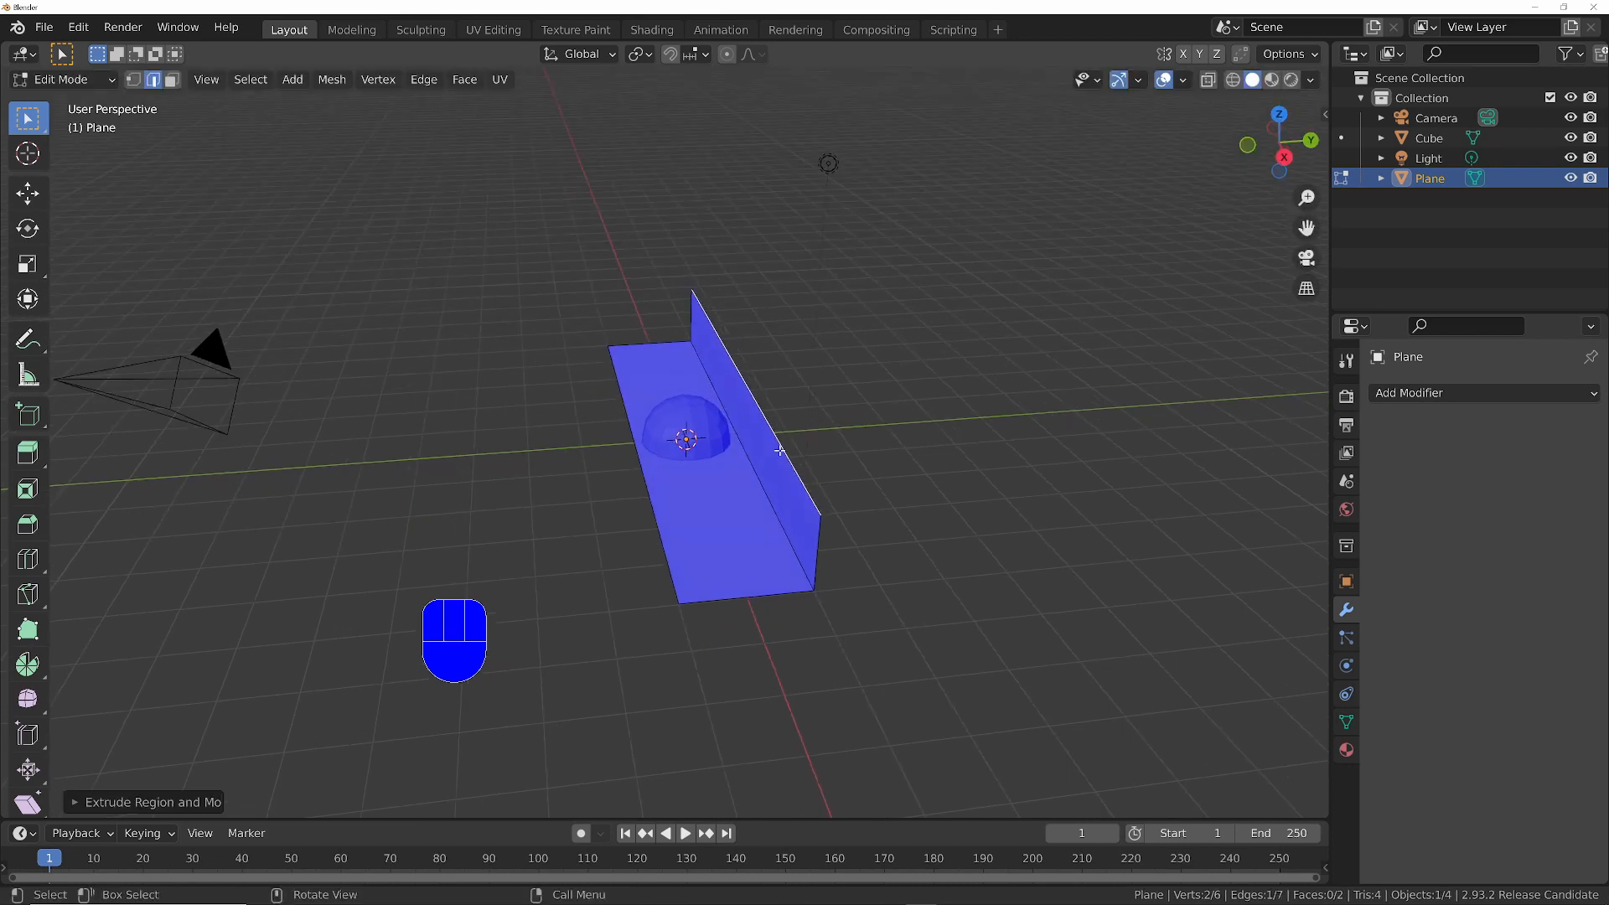
- Select the step's whole mesh with the +X corner vertex of the tread's open long edge as the active vertex
key(1)
middle_drag(748, 534, 749, 517)
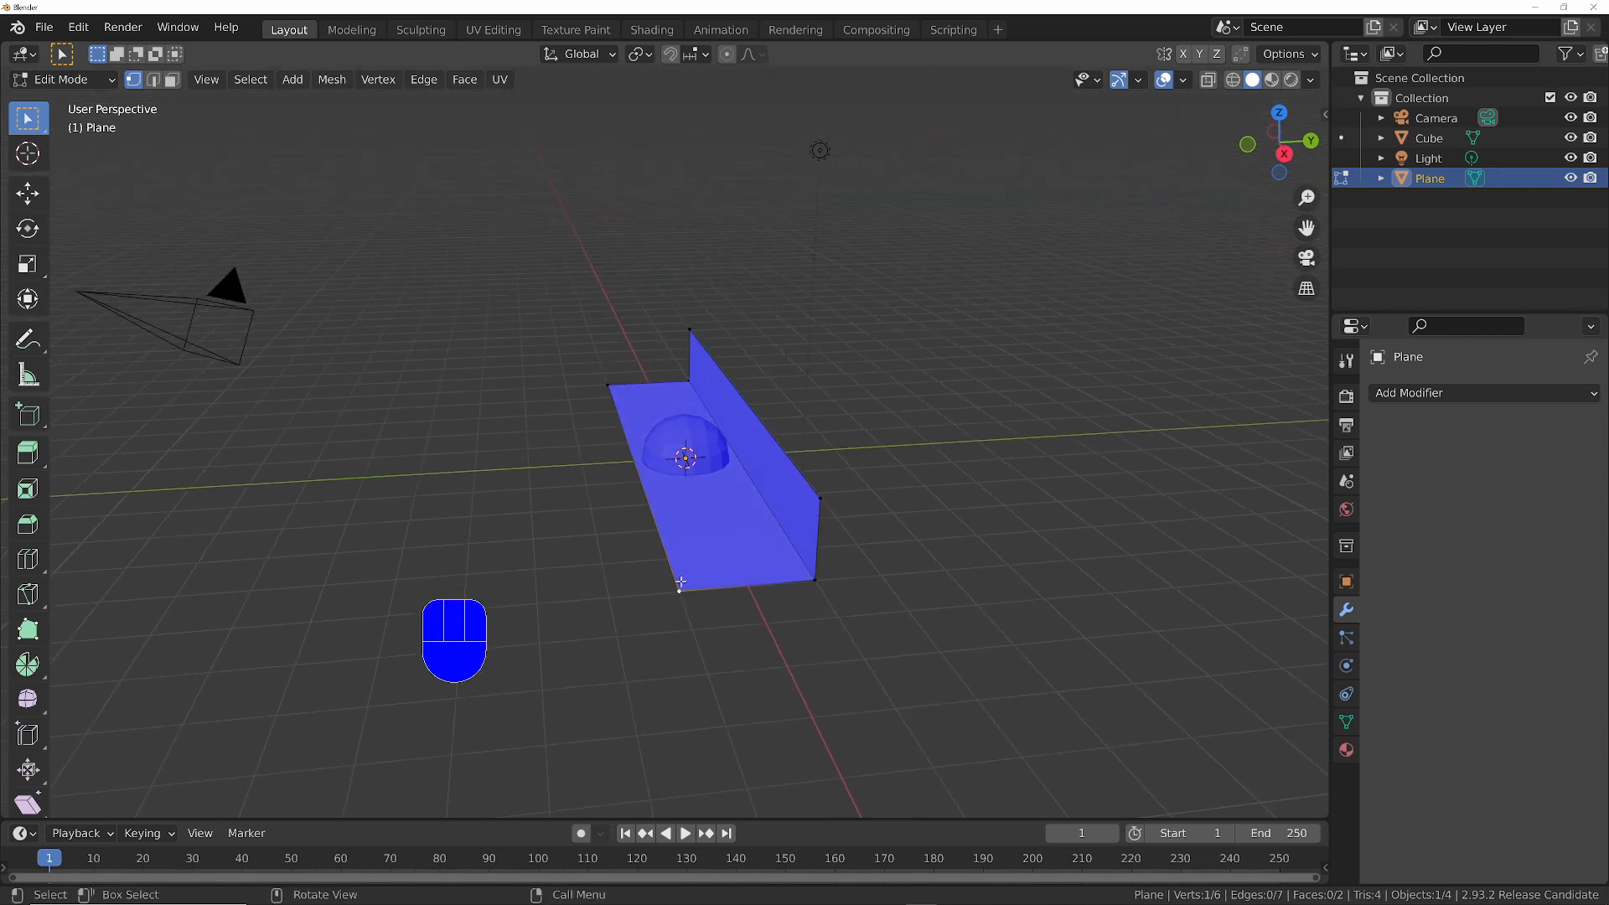
middle_drag(680, 581, 744, 529)
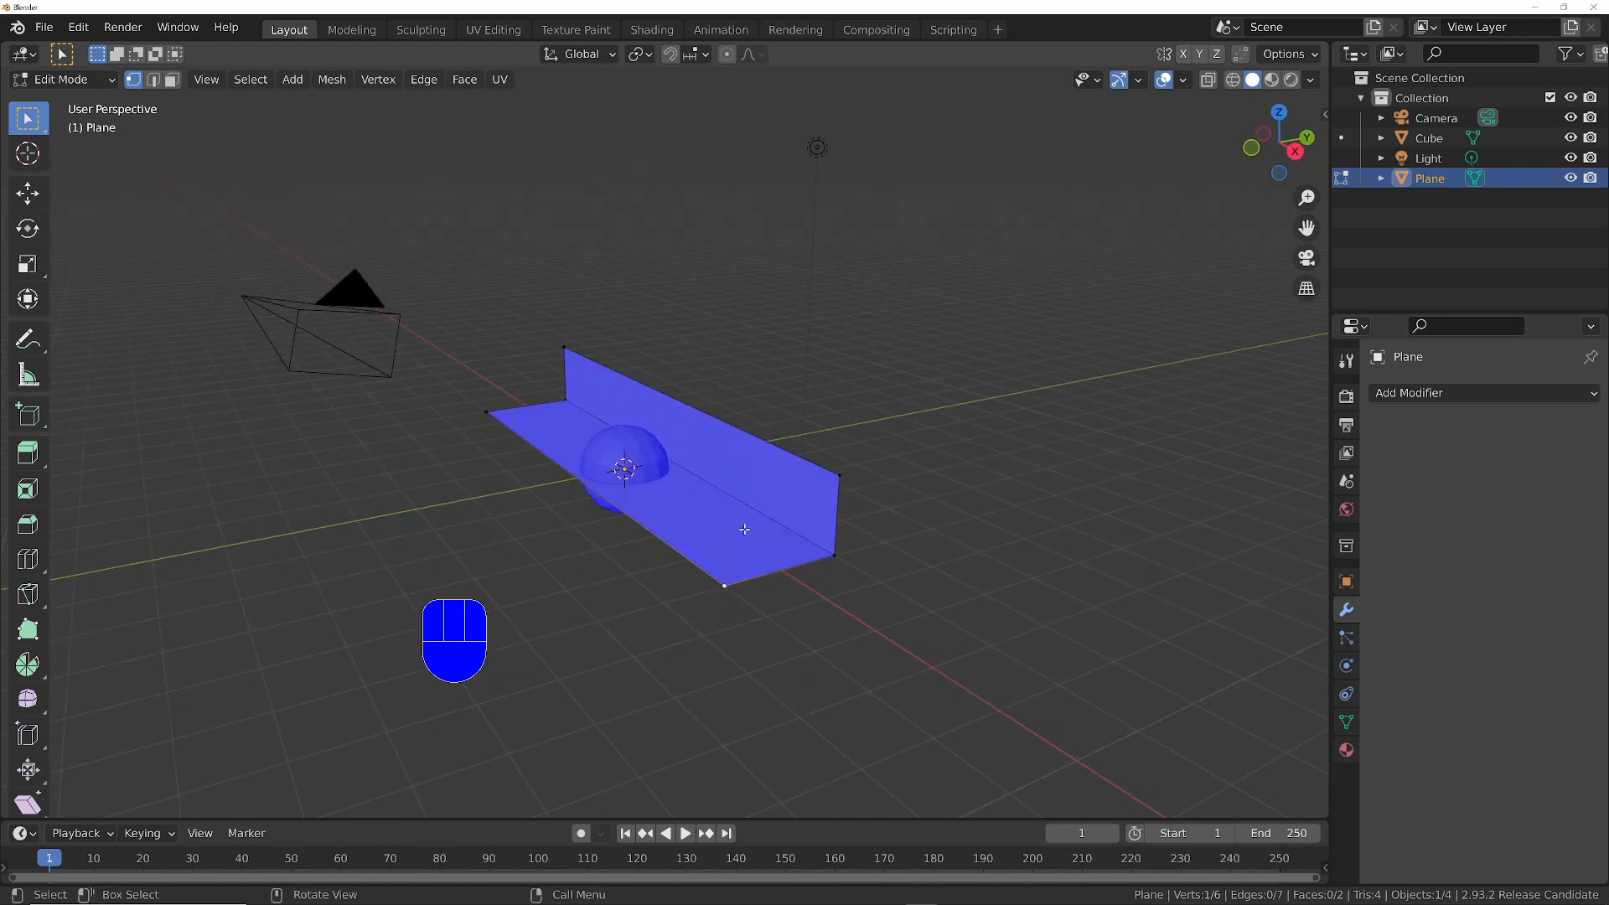
key(a)
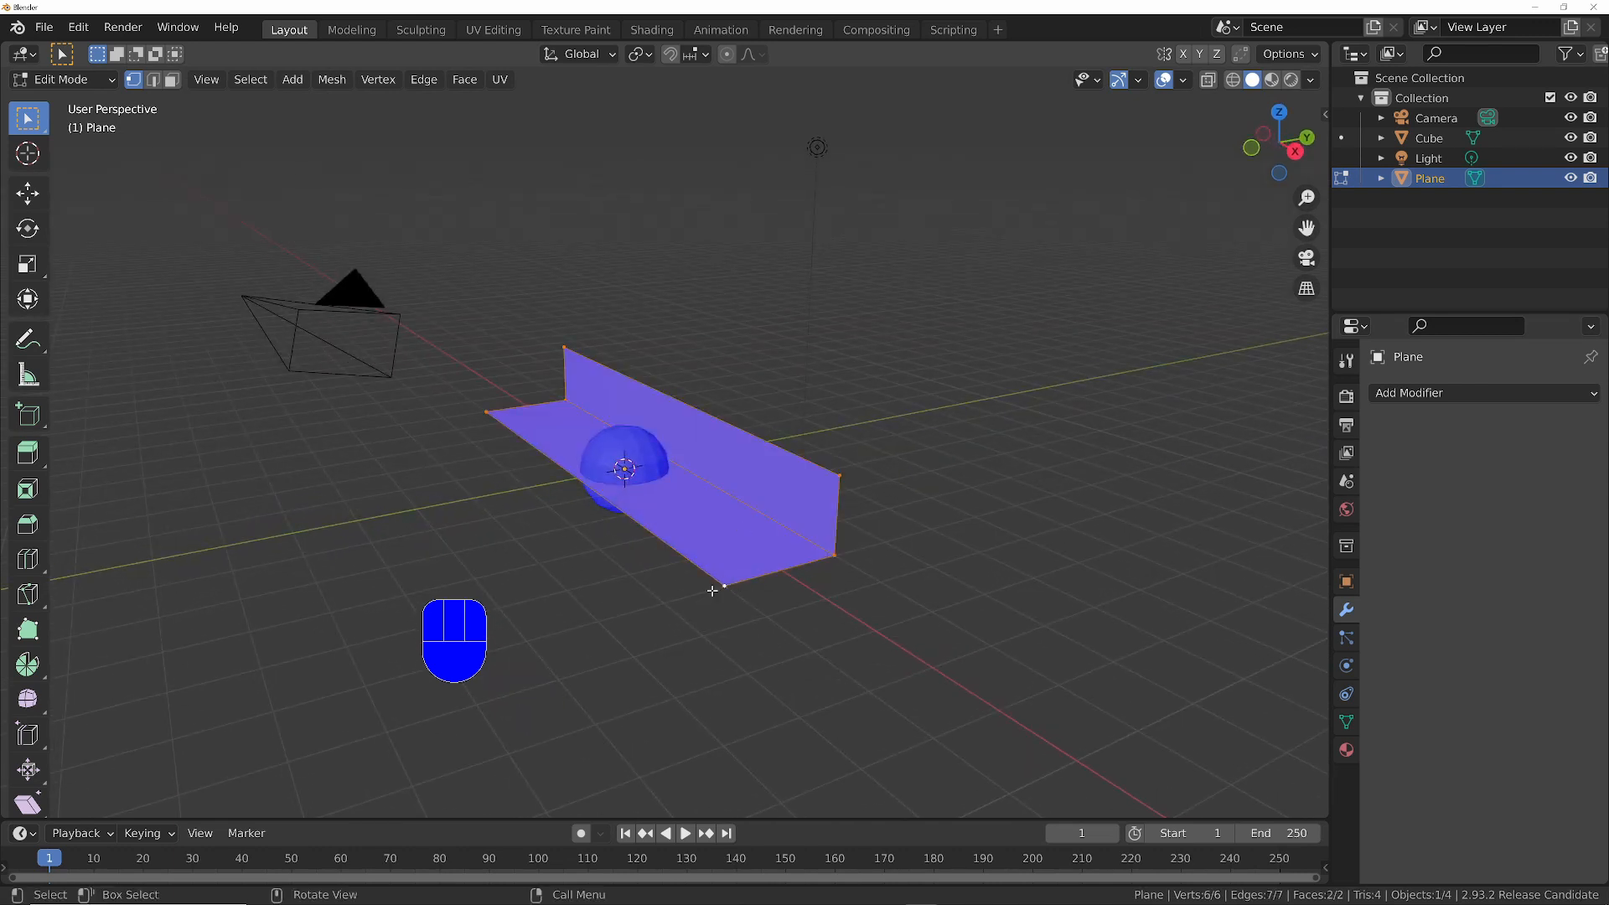
shift+middle_drag(741, 602, 653, 609)
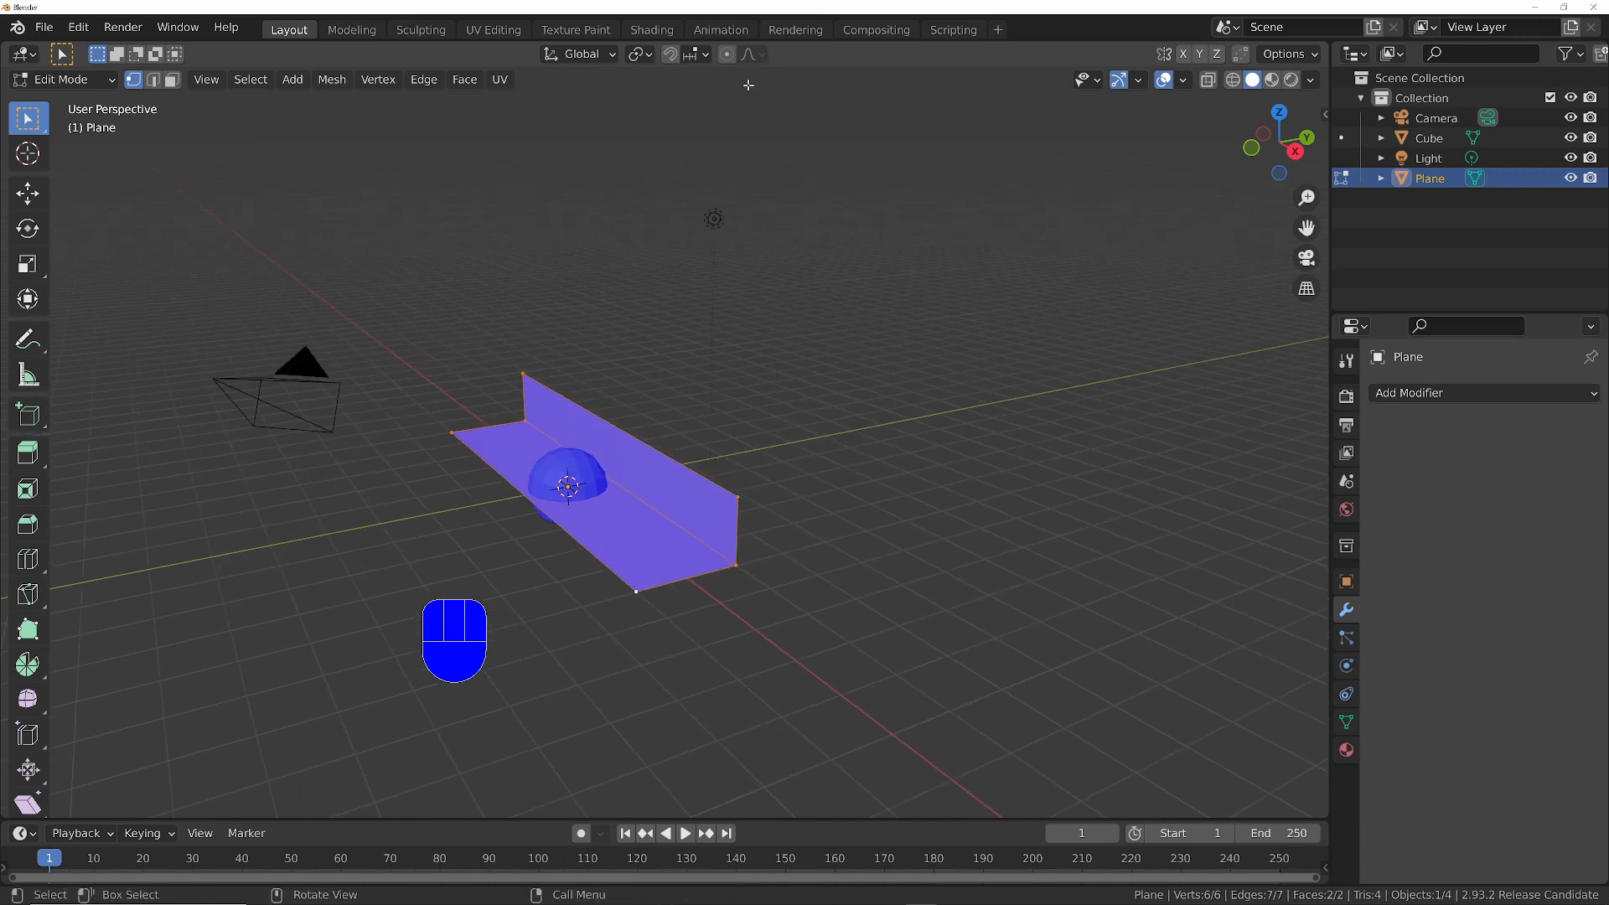
- Set the snapping target to Vertex, with Active as the snap base
click(707, 56)
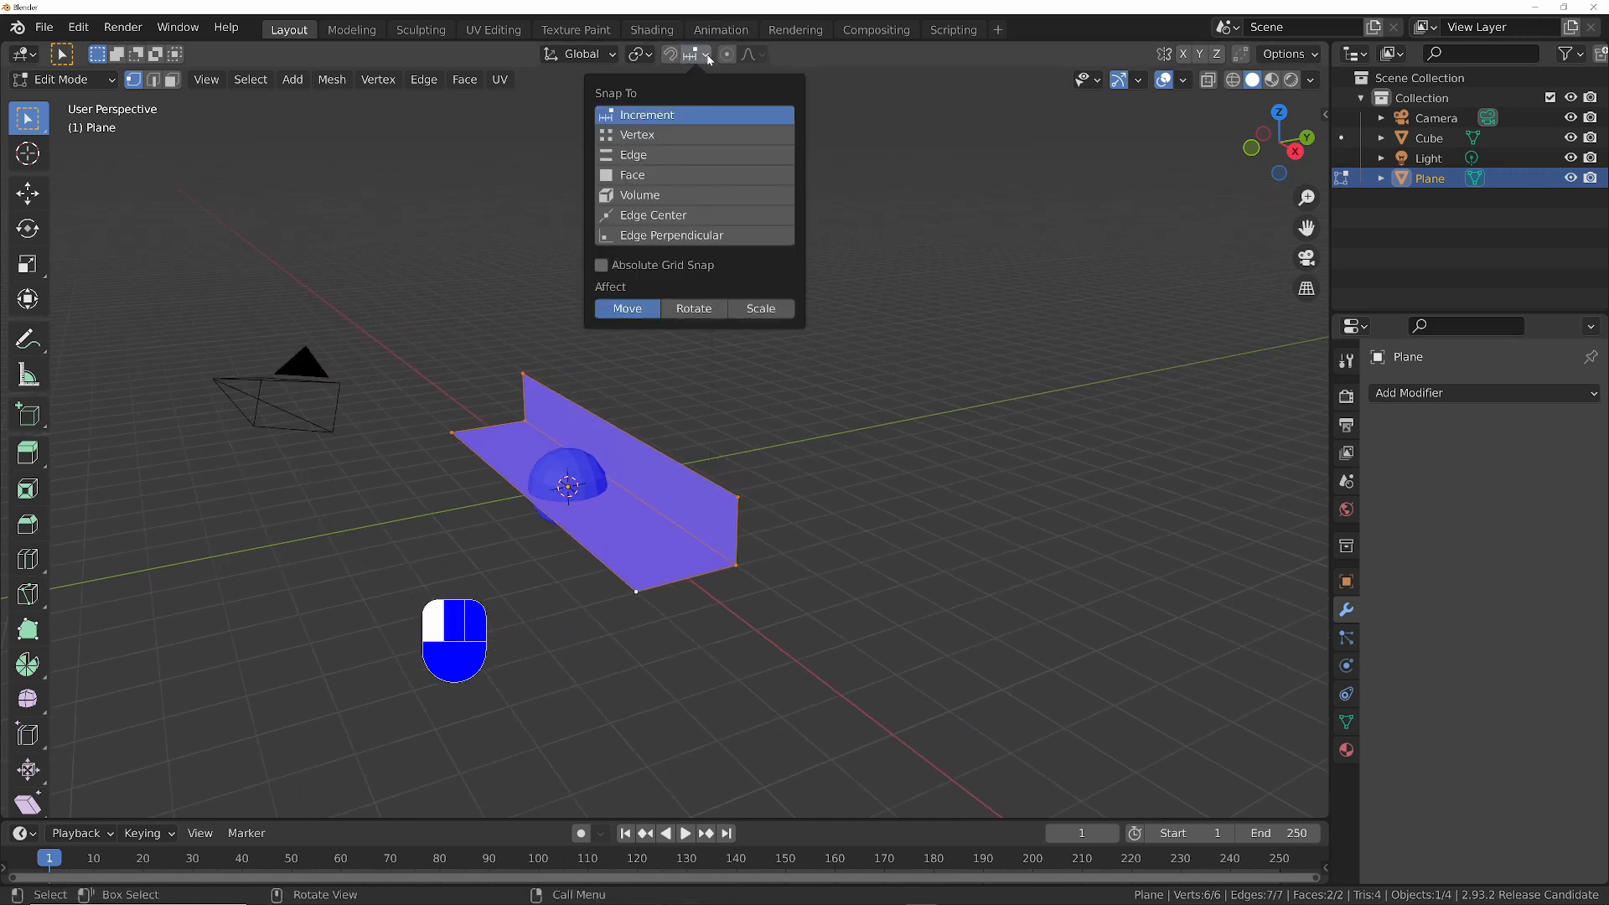
click(650, 136)
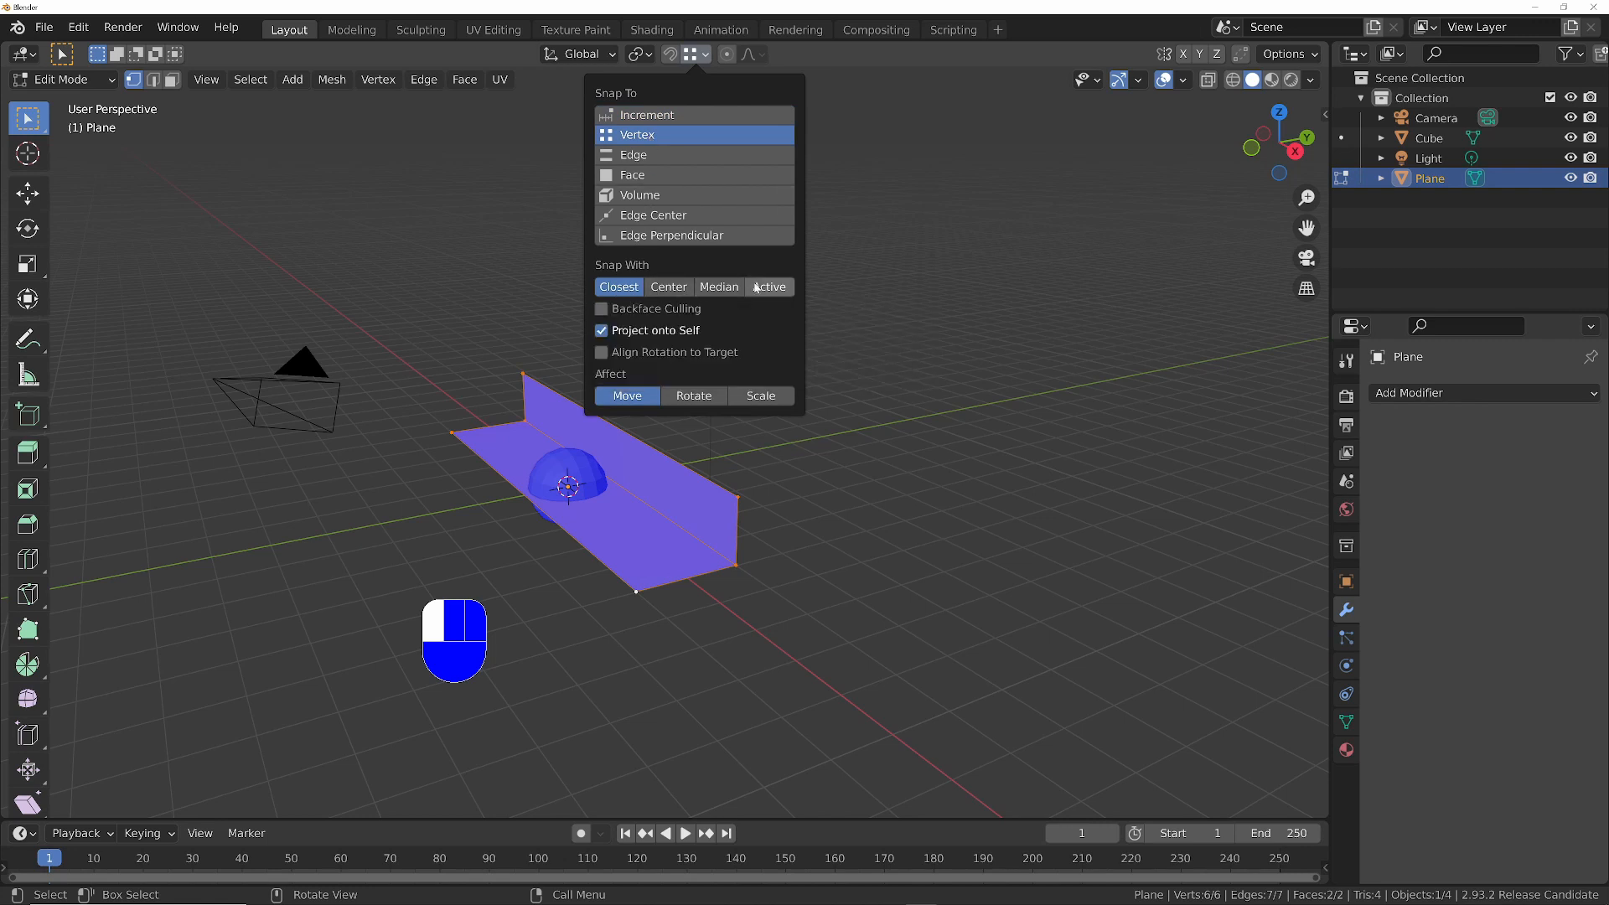
click(700, 490)
- Duplicate the step and snap its active corner onto the riser's upper corner, 2 m along Y and 1.3 m up
middle_drag(700, 490, 670, 511)
key(shift+d)
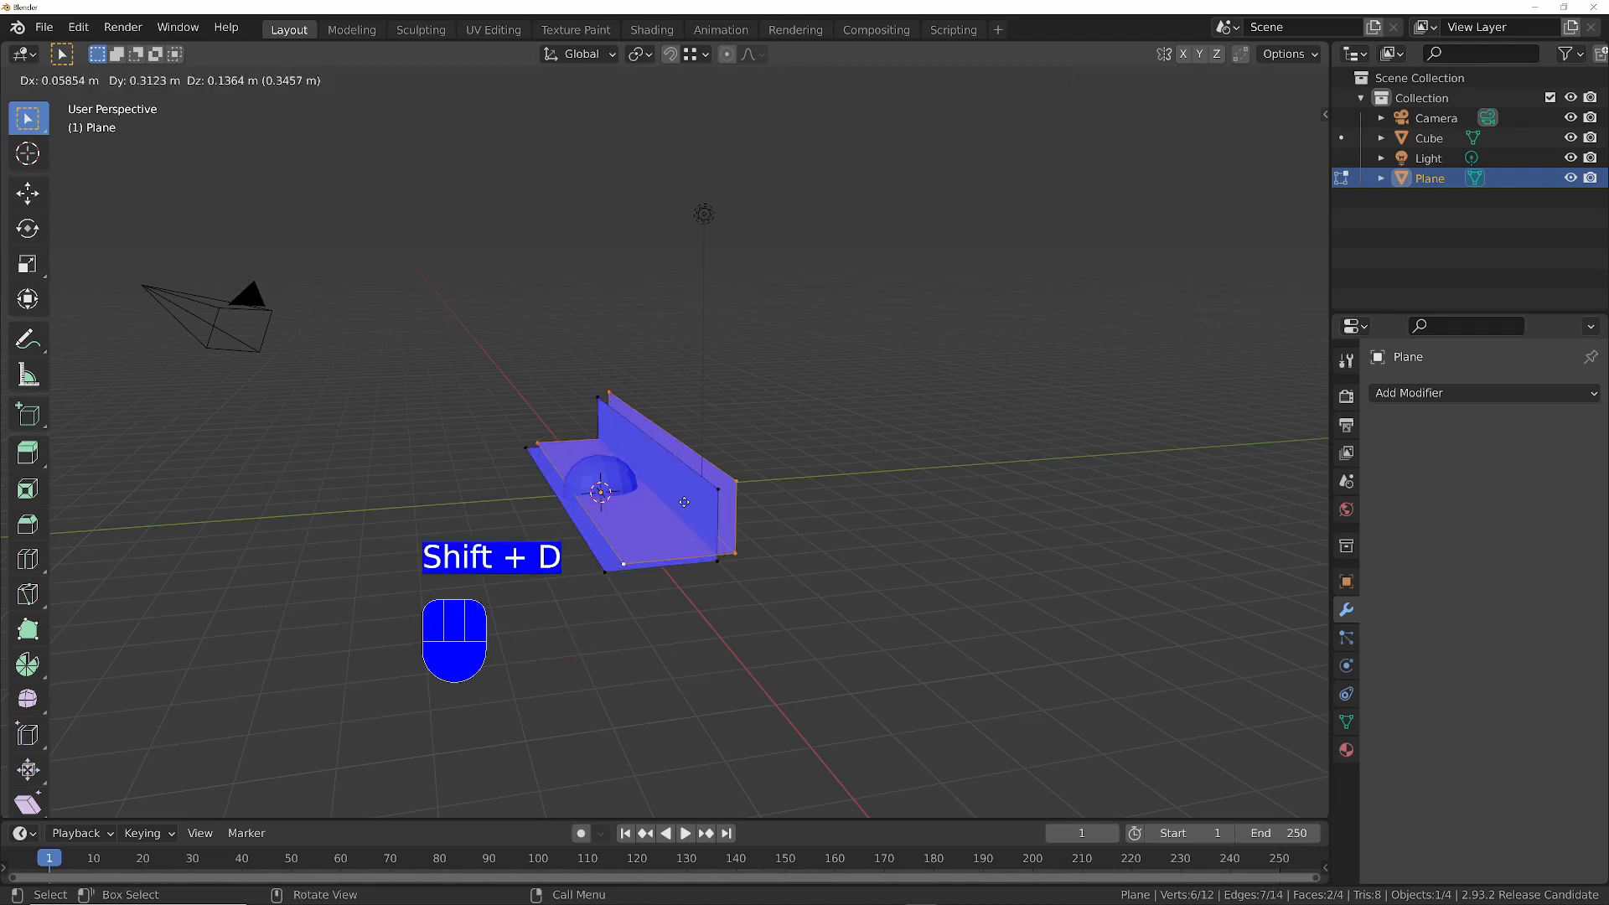
key(ctrl)
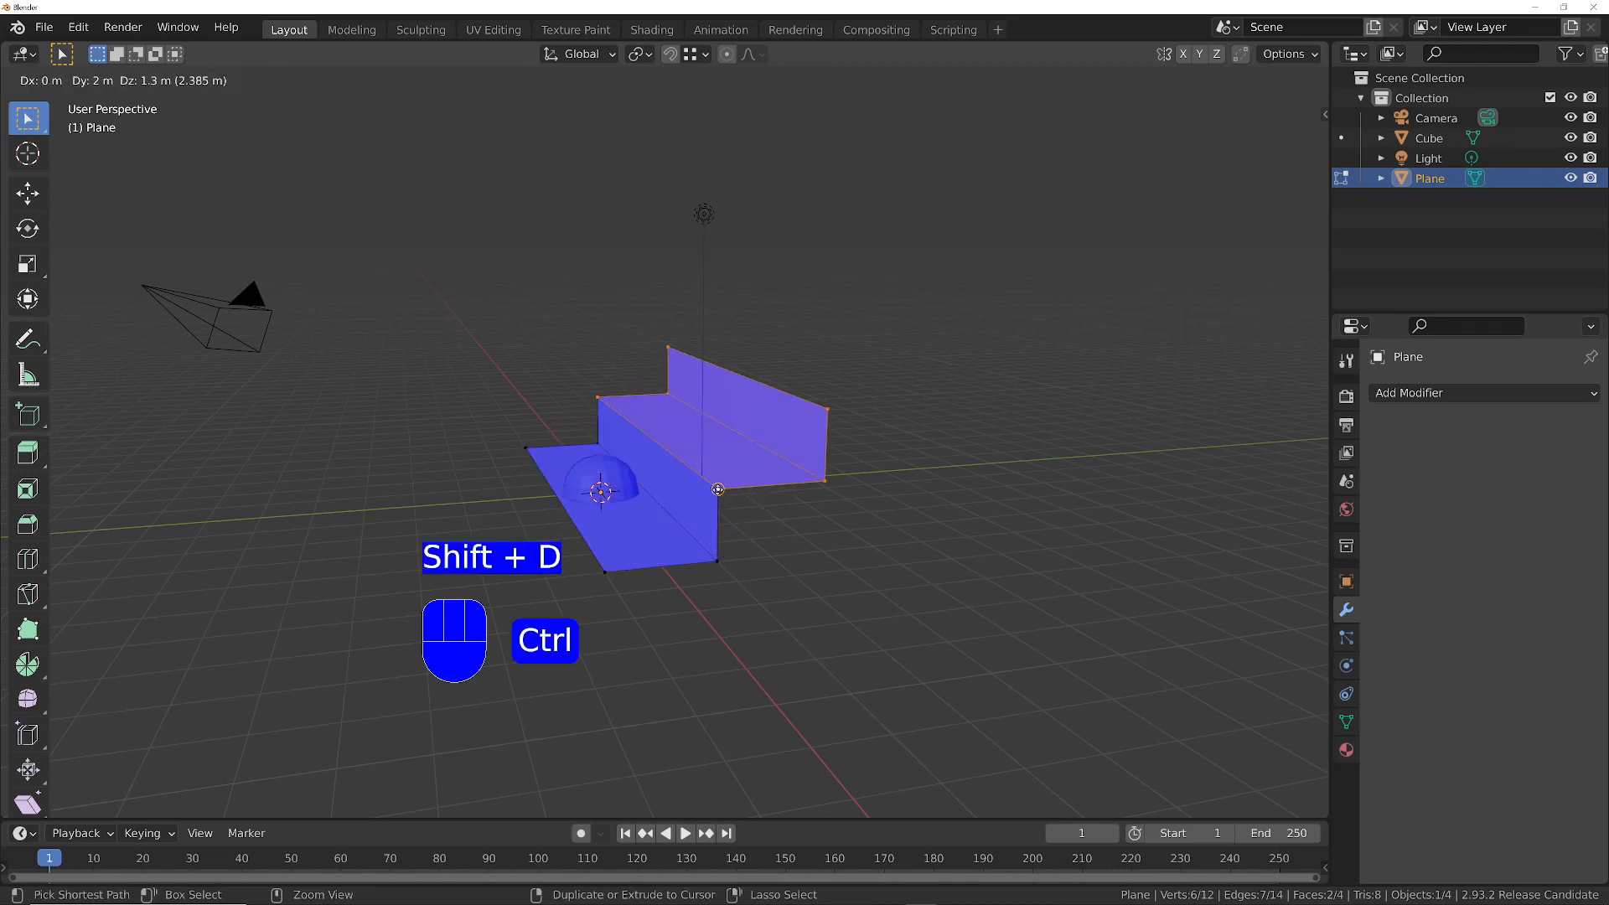
click(718, 489)
- Repeat the last duplication until the staircase has 19 steps
middle_drag(718, 490, 758, 480)
shift+middle_drag(757, 480, 667, 526)
key(shift+r)
key(shift+r)
key(shift+r)
key(shift+r)
key(shift+r)
key(shift+r)
key(shift+r)
key(shift+r)
key(shift+r)
key(shift+r)
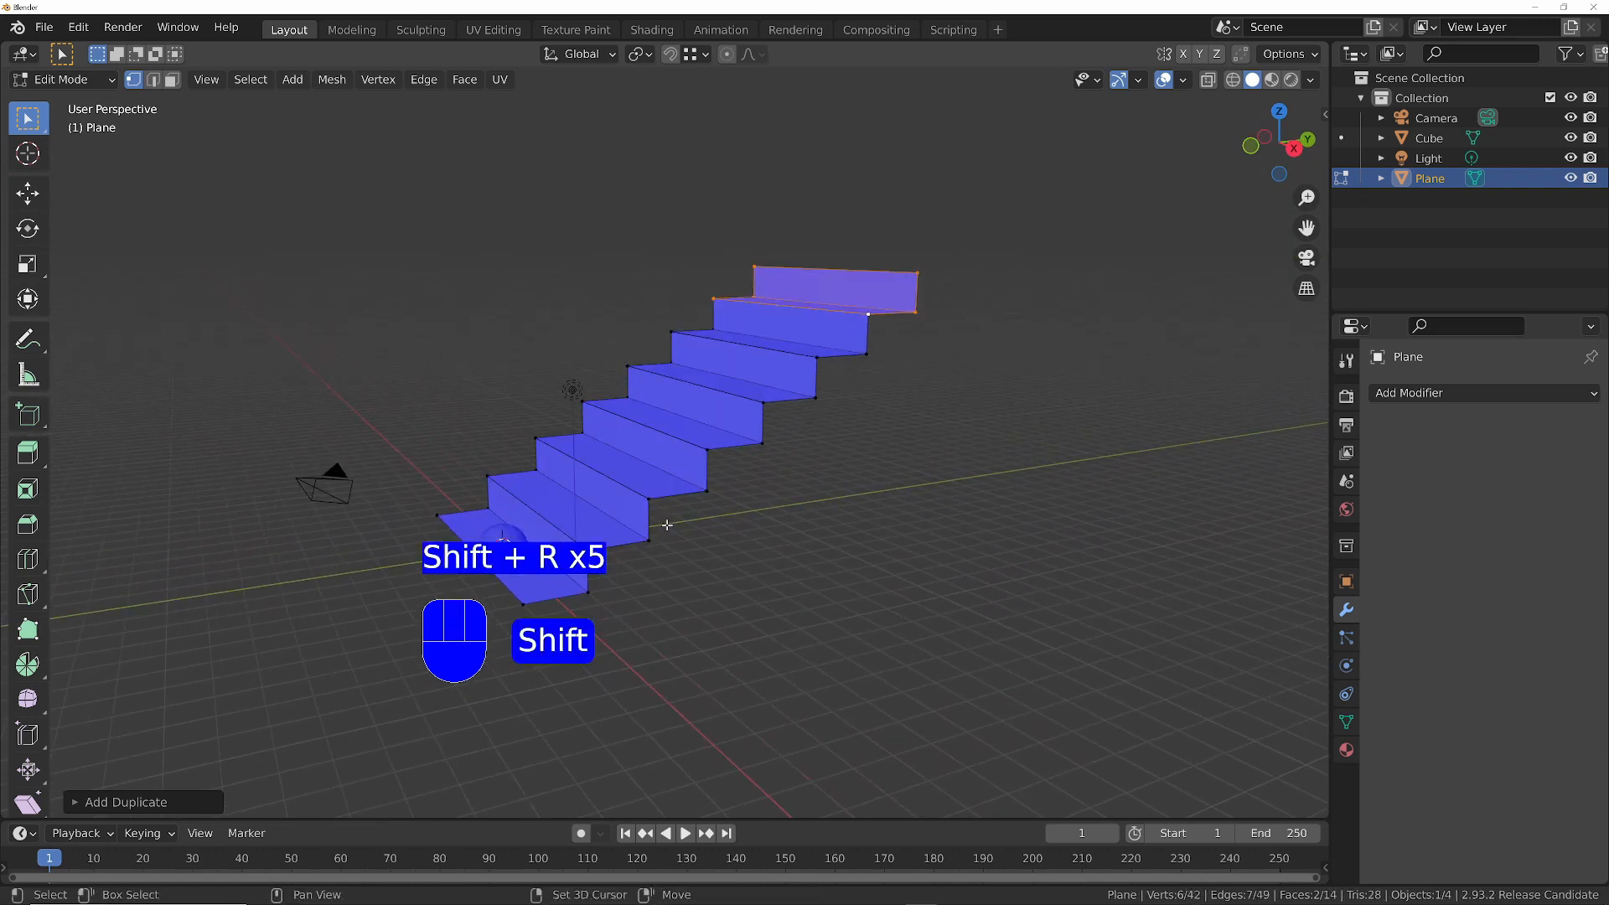
ctrl+middle_drag(749, 329, 699, 393)
key(shift+d)
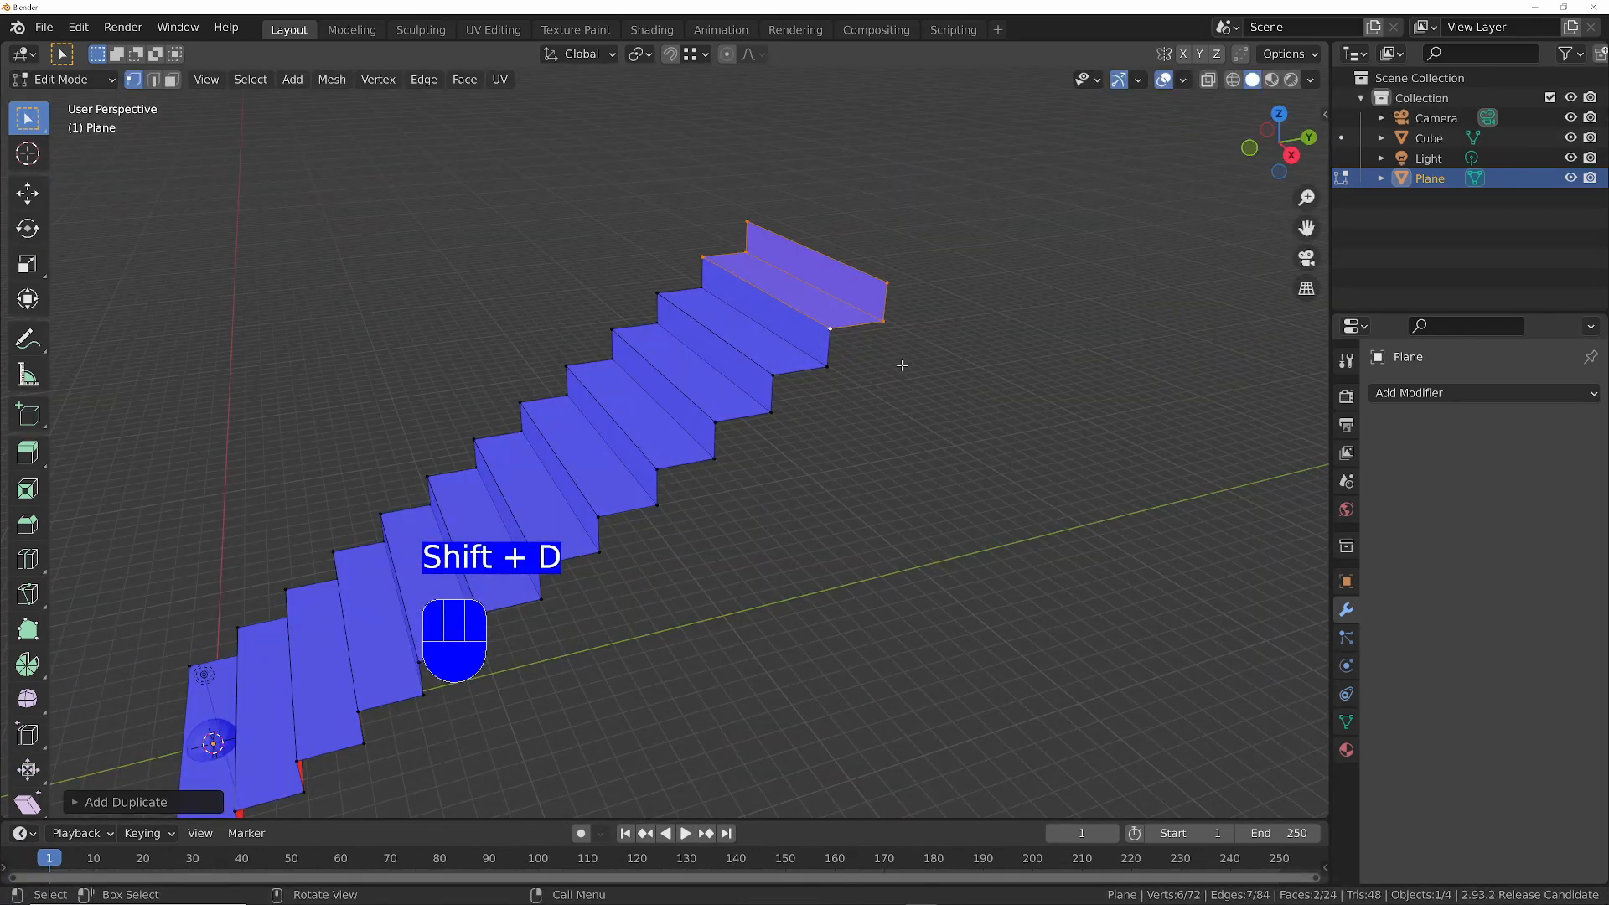
key(shift+r)
key(shift+r)
key(shift+r)
key(shift+r)
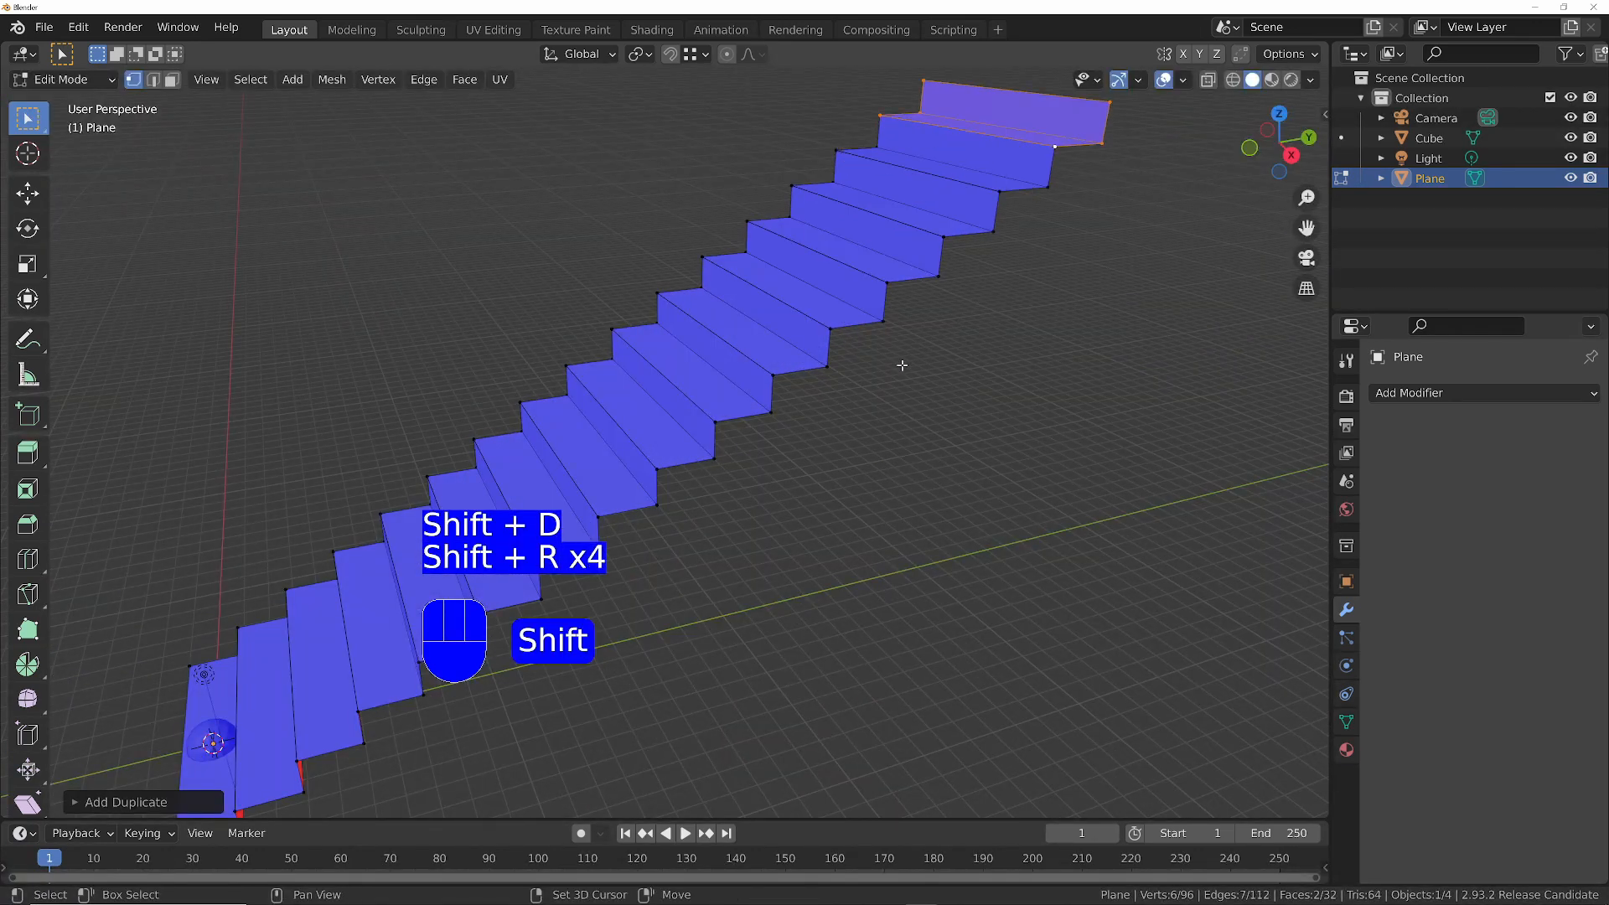
ctrl+middle_drag(866, 384, 865, 445)
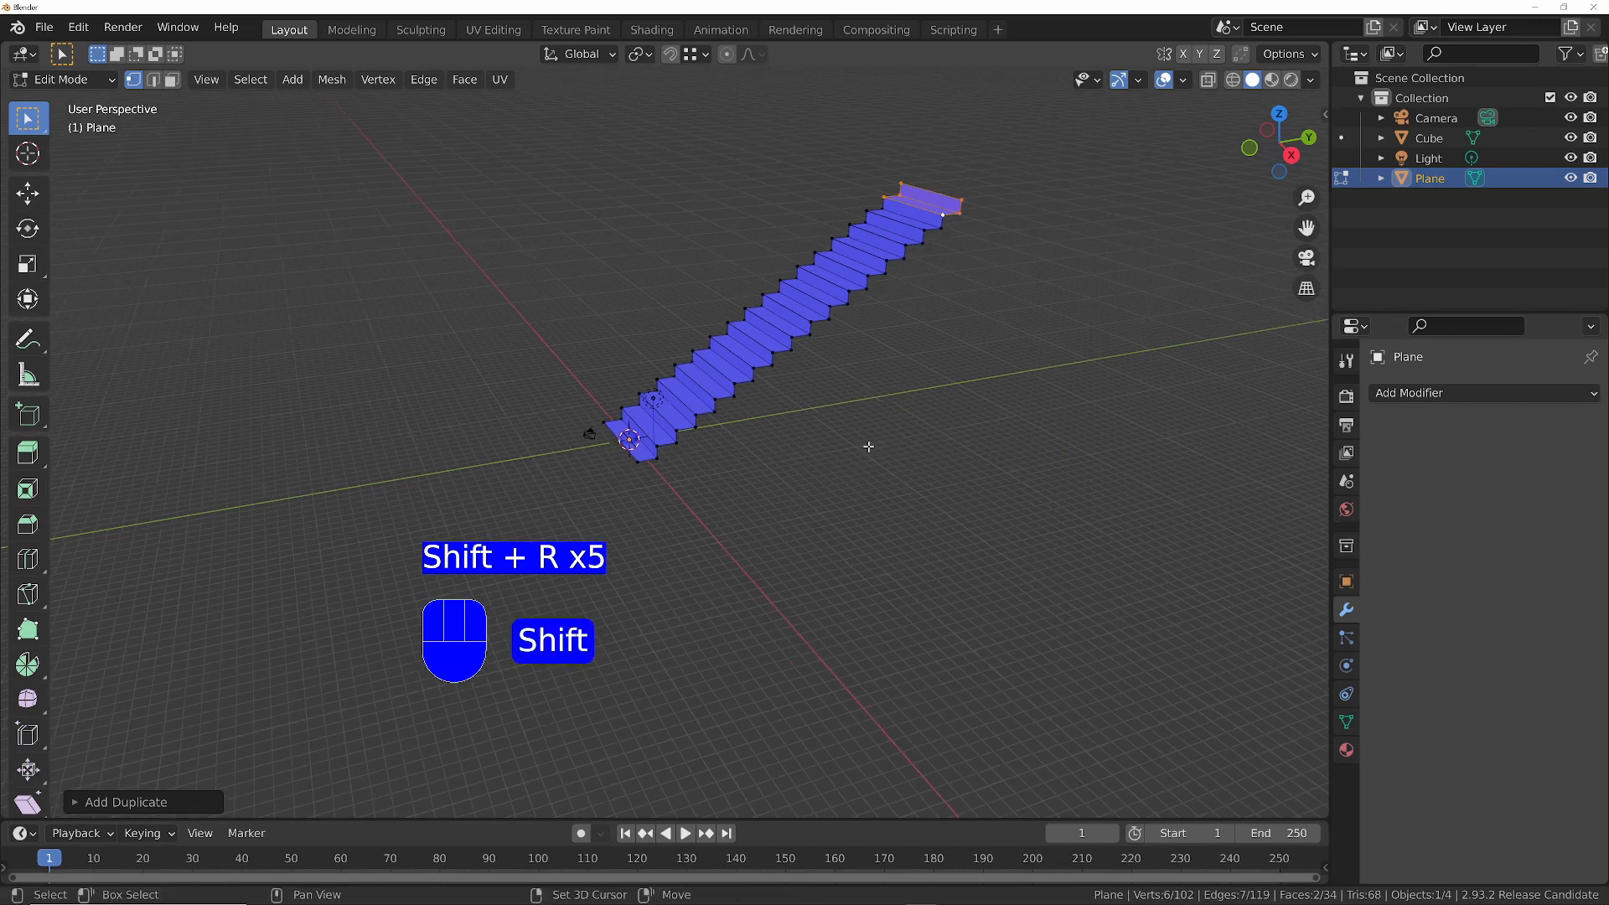
key(shift+r)
key(shift+r)
- Select the whole staircase mesh and merge its overlapping vertices by distance
middle_drag(791, 299, 844, 332)
ctrl+middle_drag(878, 267, 766, 279)
key(a)
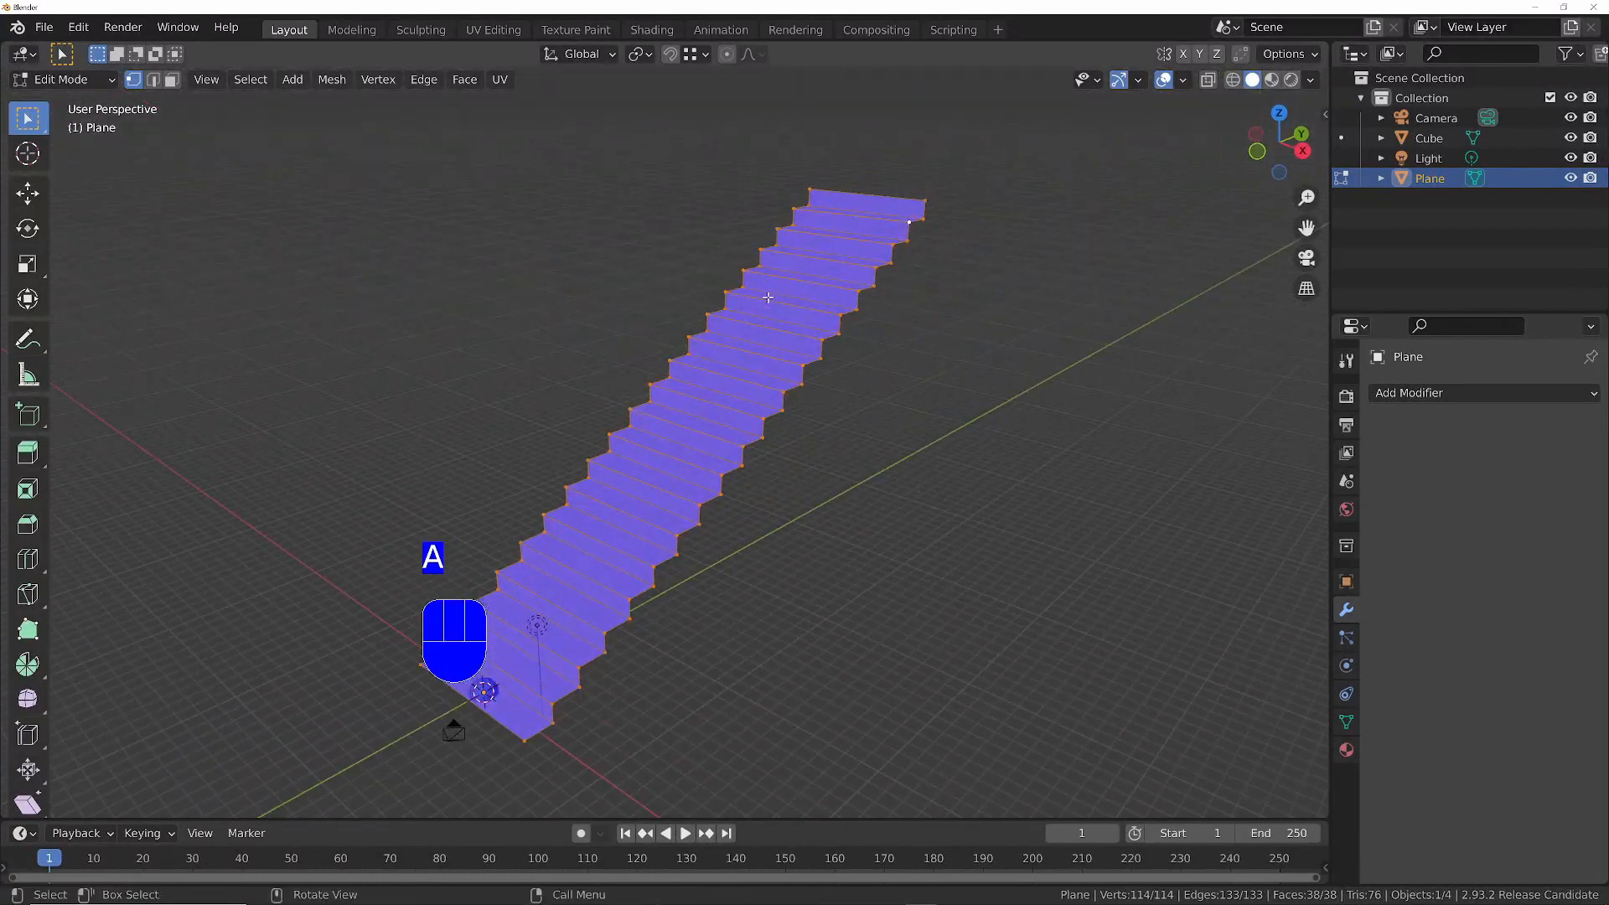
key(m)
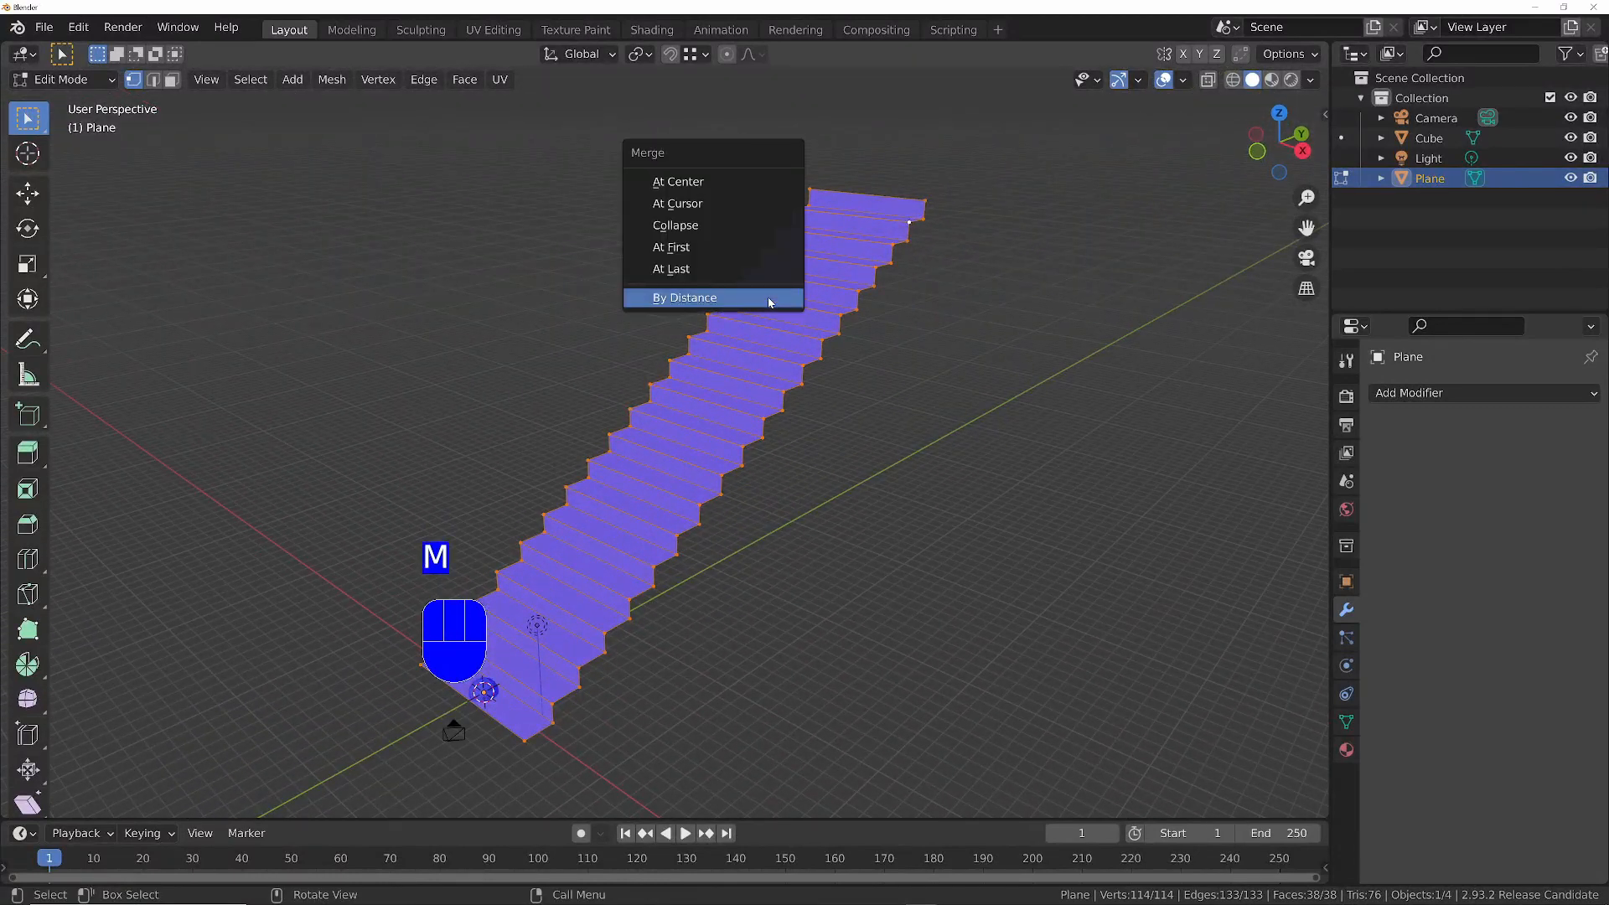
click(709, 301)
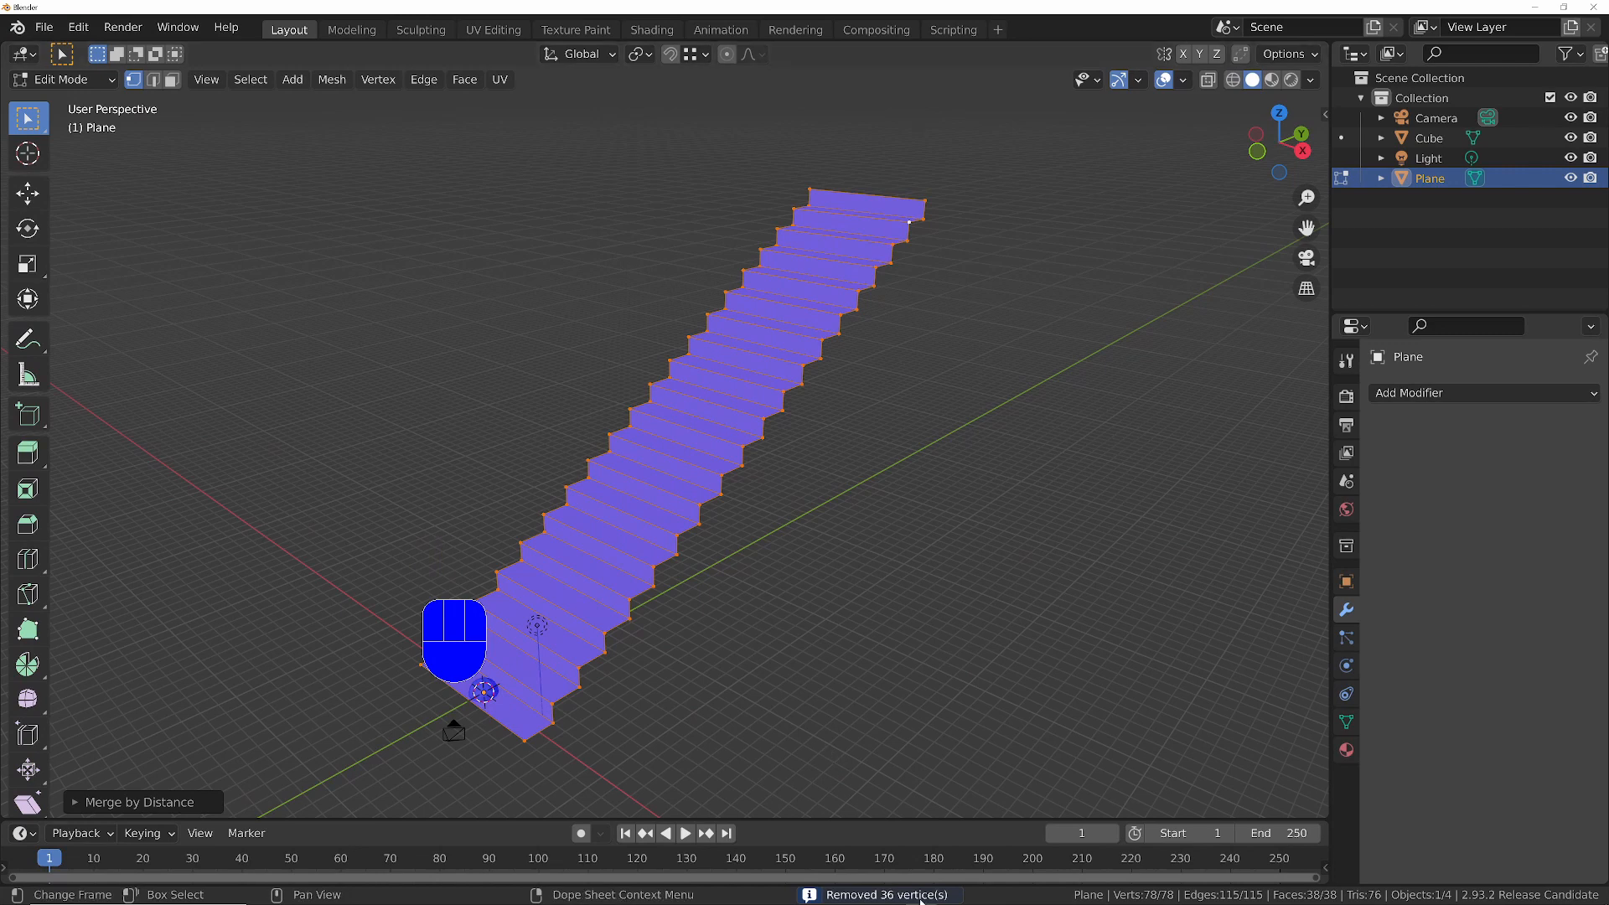
- Select the open front edge of the lowest tread and move it about 25 m along negative Y to form a long floor
middle_drag(776, 424, 759, 434)
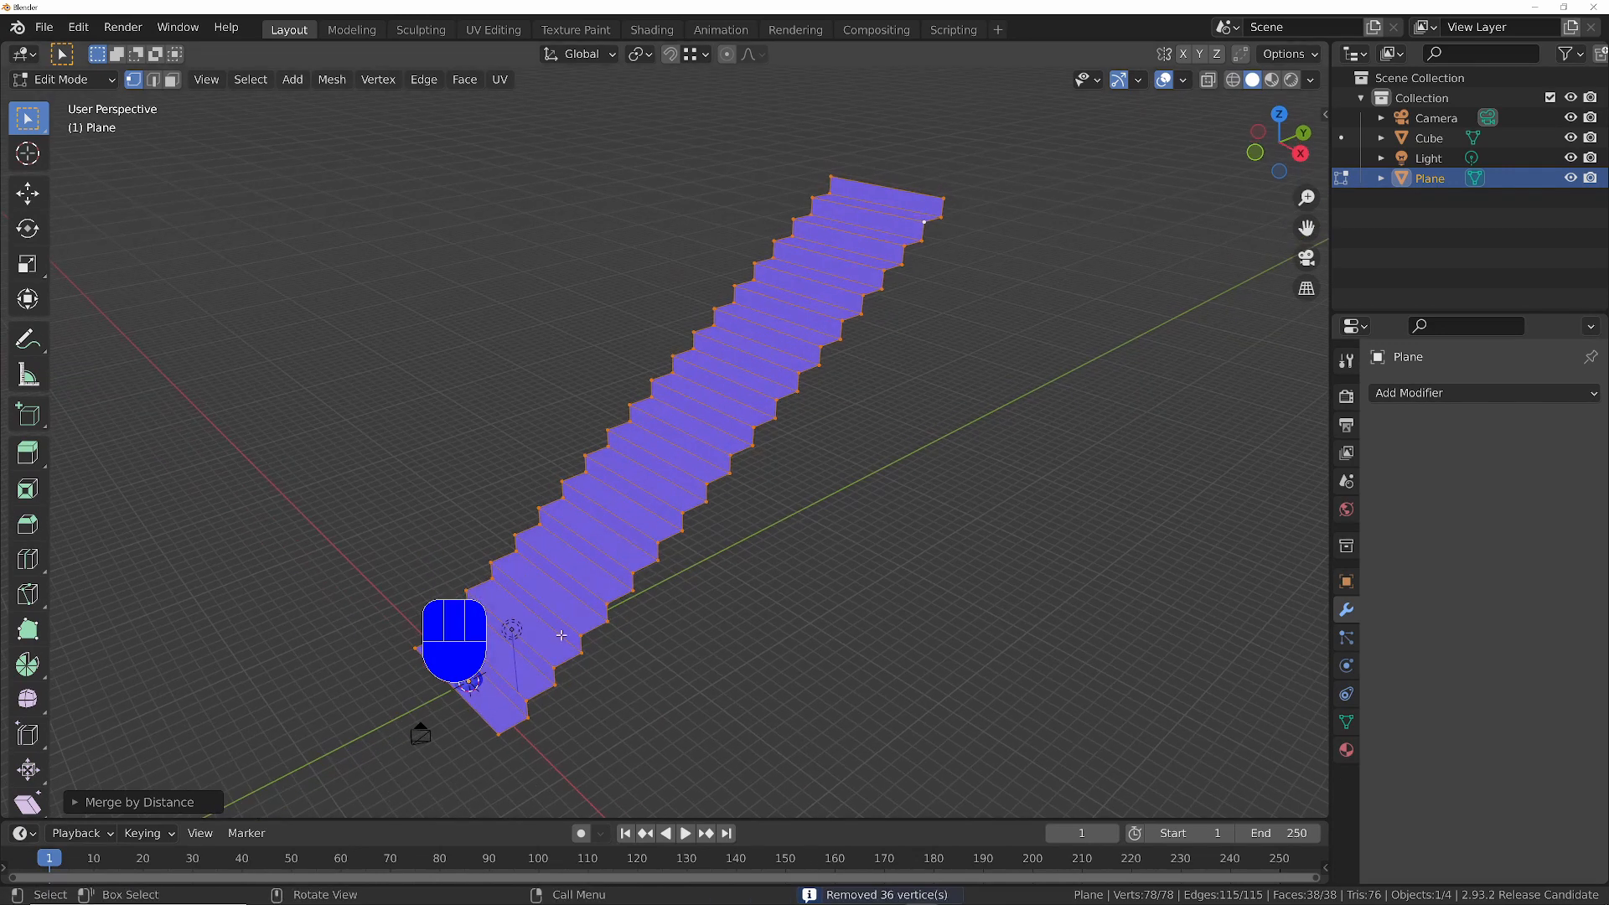
key(2)
shift+middle_drag(561, 636, 929, 416)
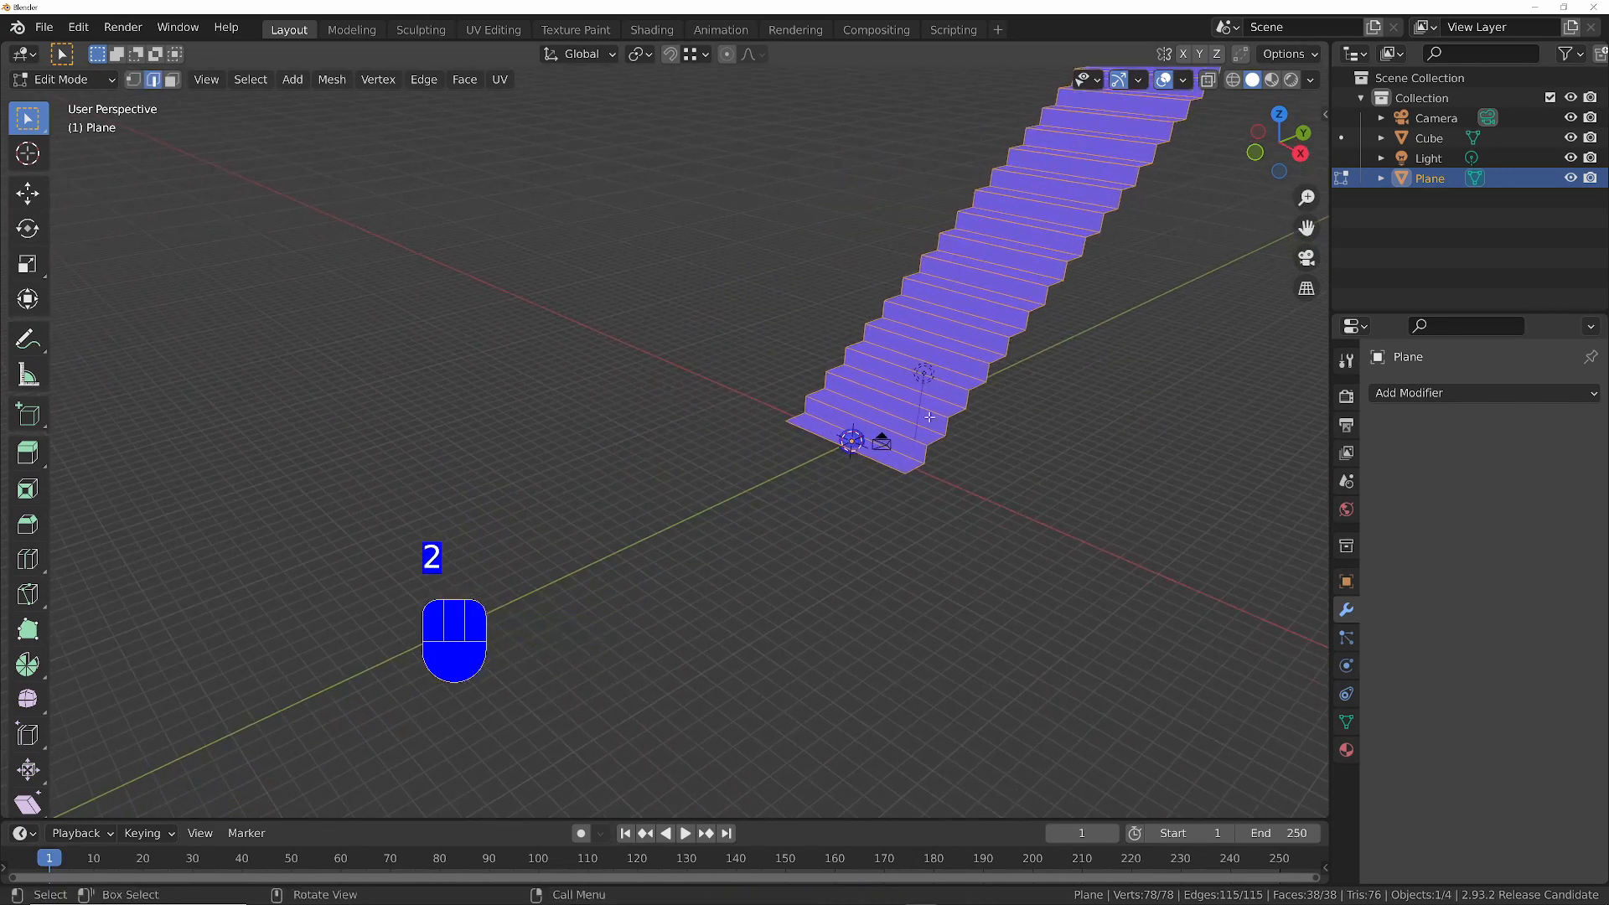
click(852, 473)
middle_drag(851, 473, 841, 462)
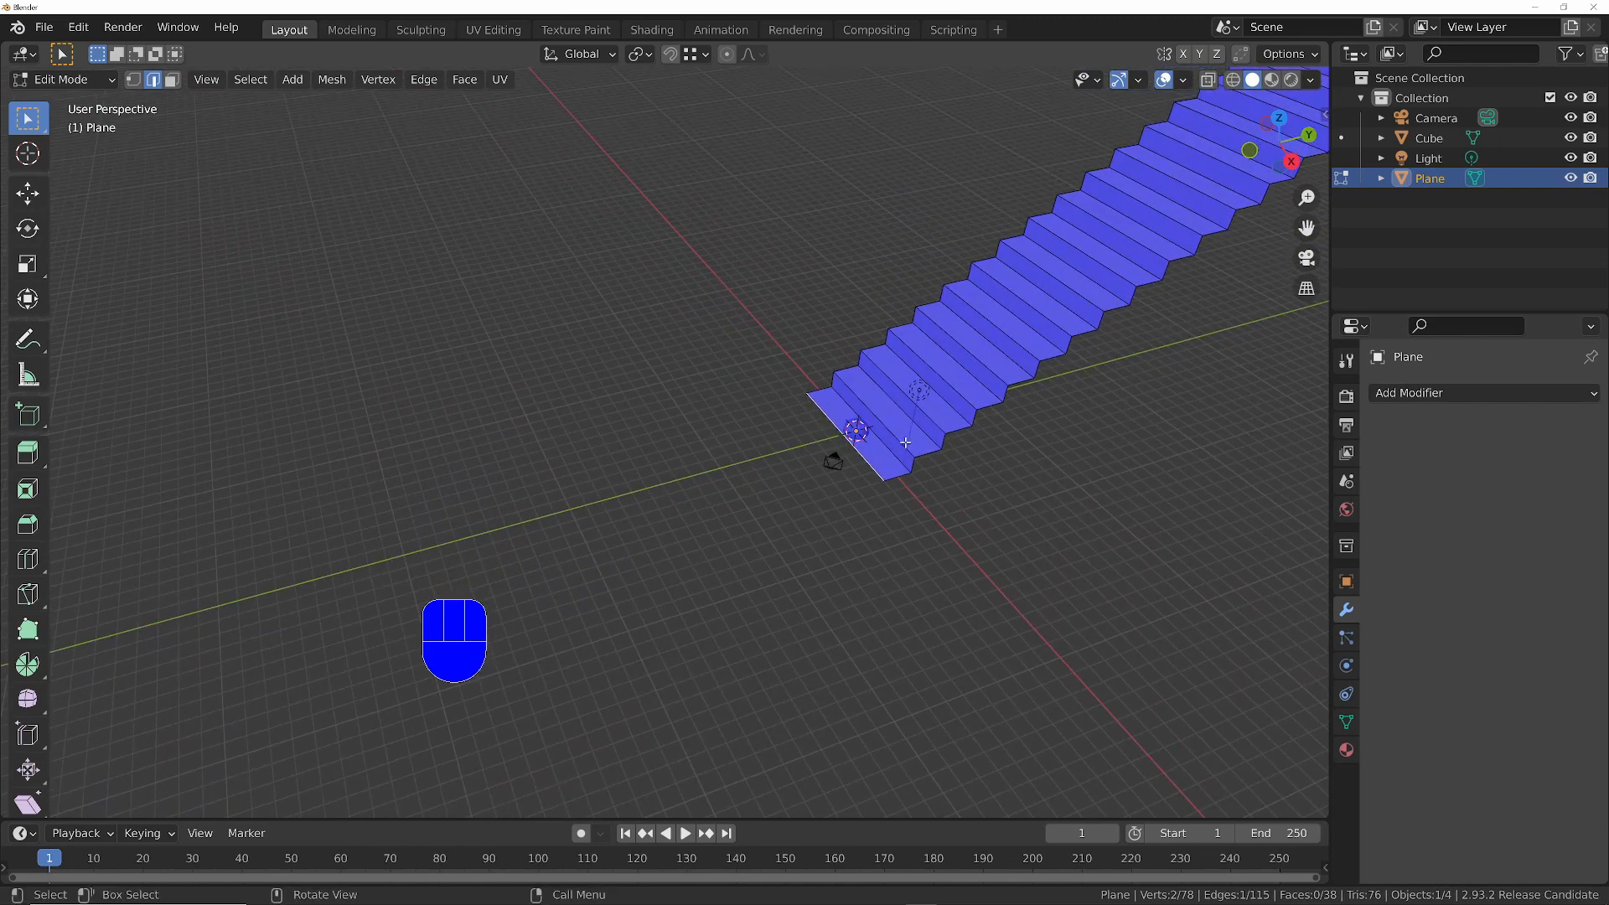
key(g)
key(y)
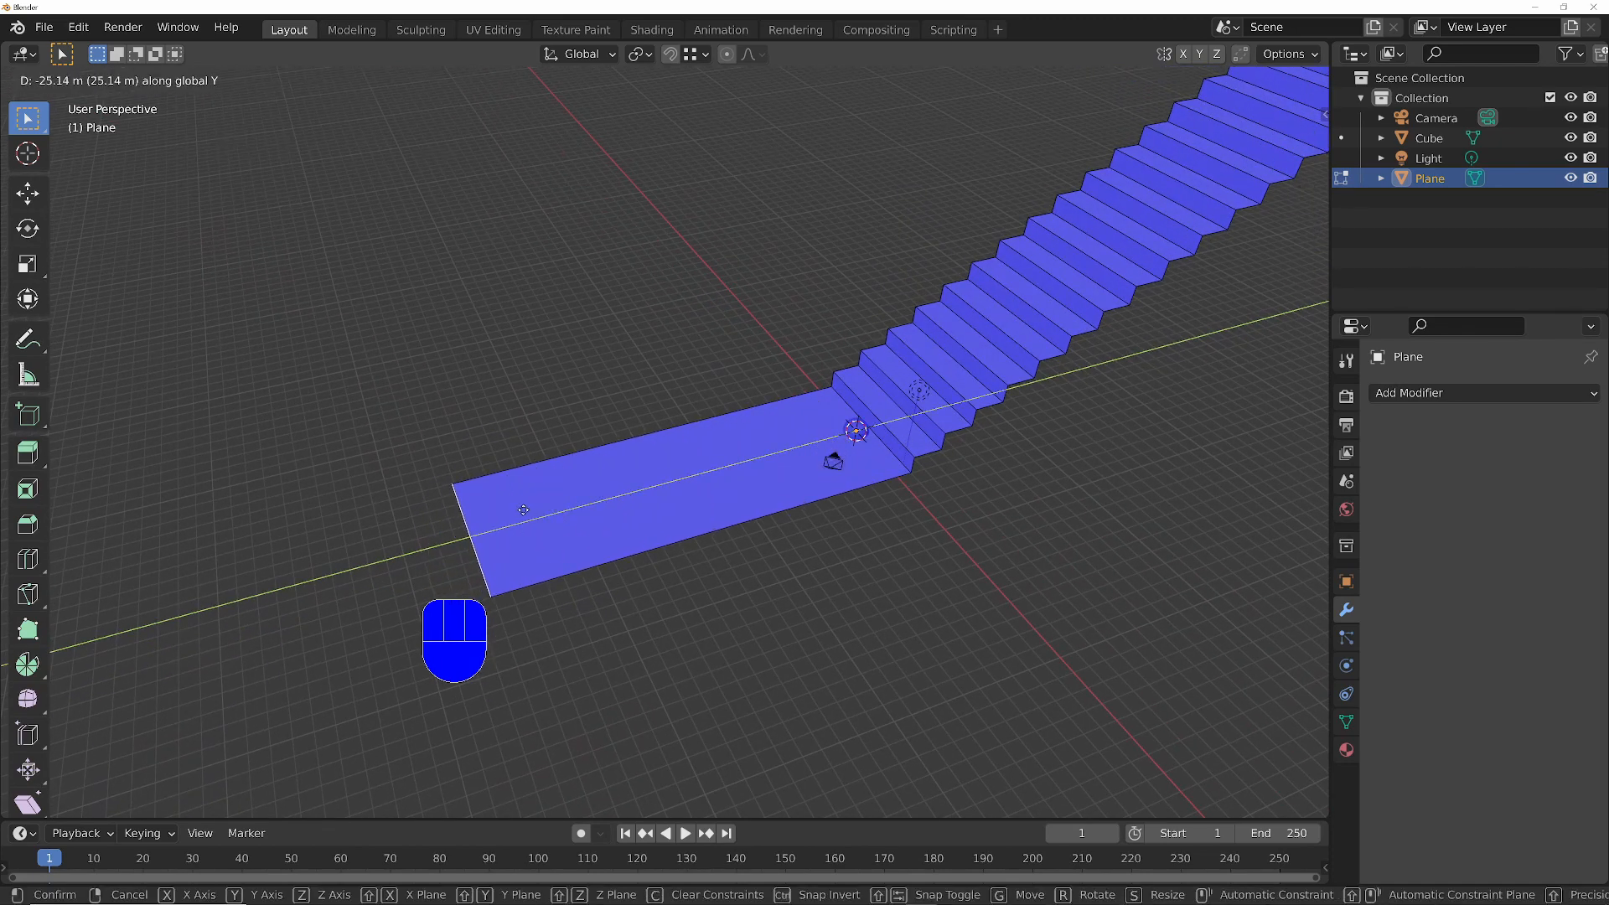
click(510, 509)
- Return the staircase to Object Mode and turn off the Face Orientation overlay
middle_drag(541, 454, 600, 382)
ctrl+middle_drag(779, 355, 702, 503)
ctrl+middle_drag(711, 501, 706, 449)
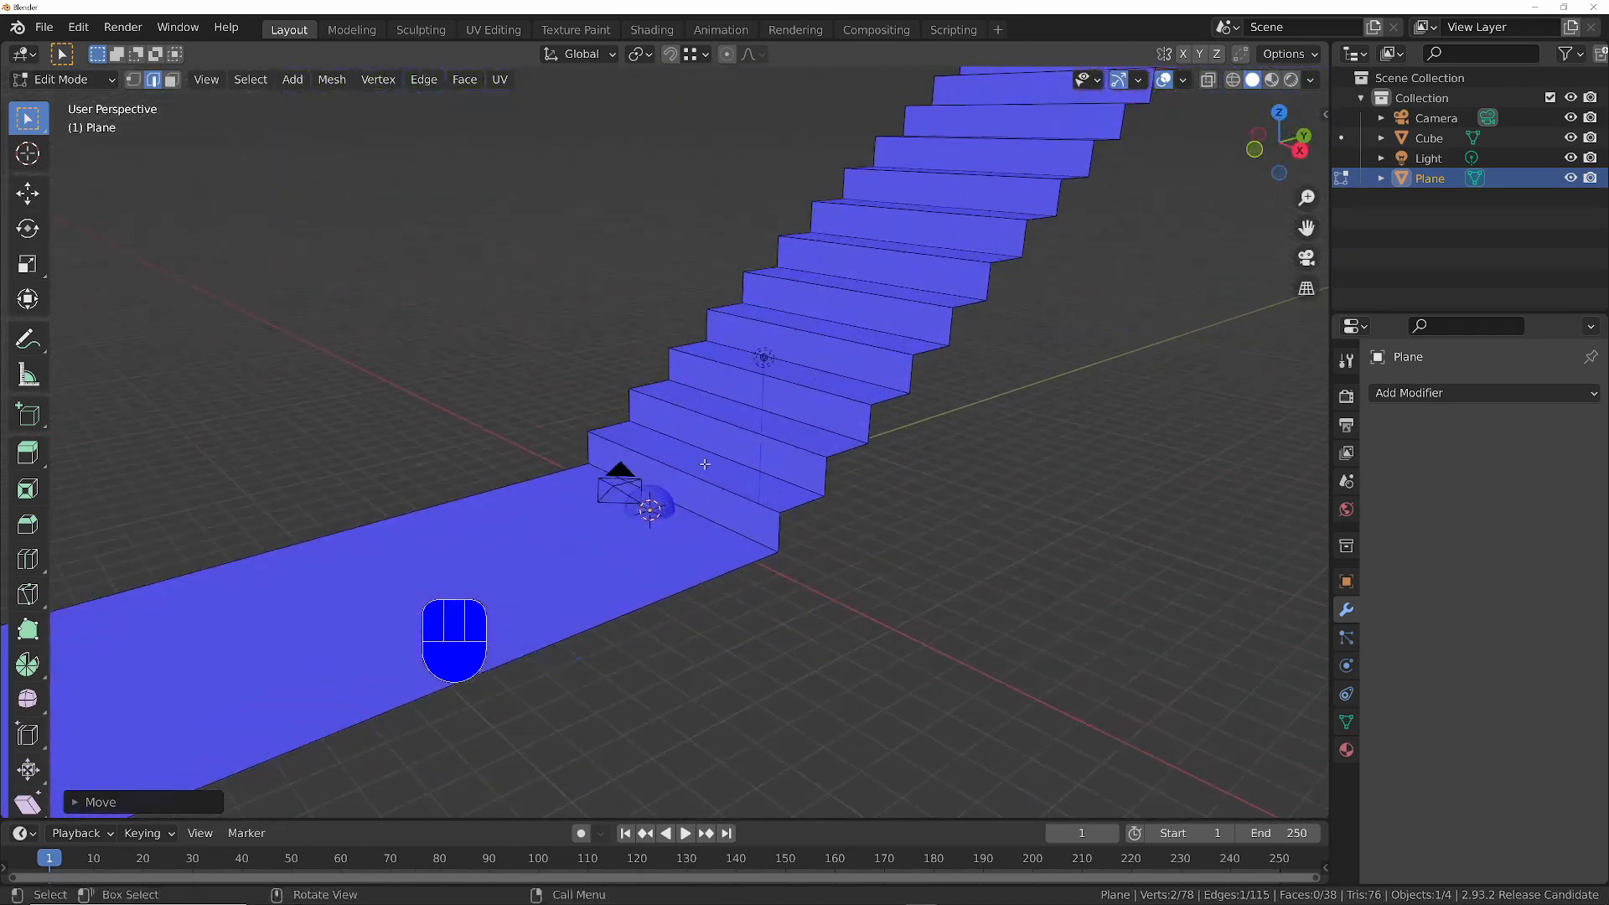
key(Tab)
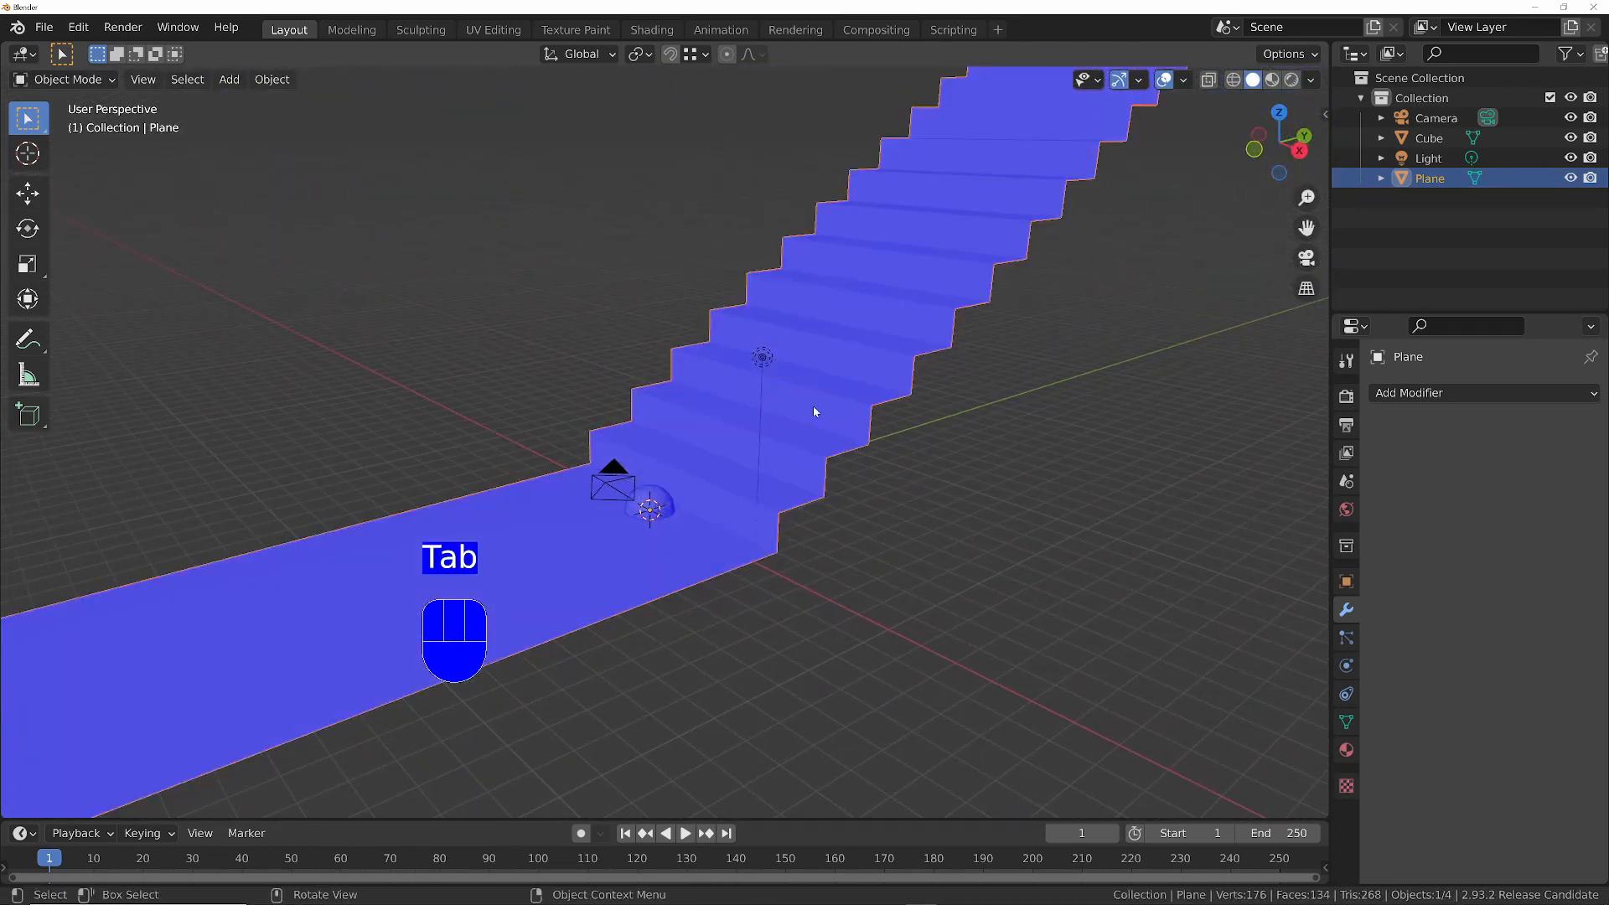
click(1186, 82)
click(1058, 439)
- Select the ball at the foot of the stairs and make frame 1 the current frame
ctrl+middle_drag(763, 358, 702, 464)
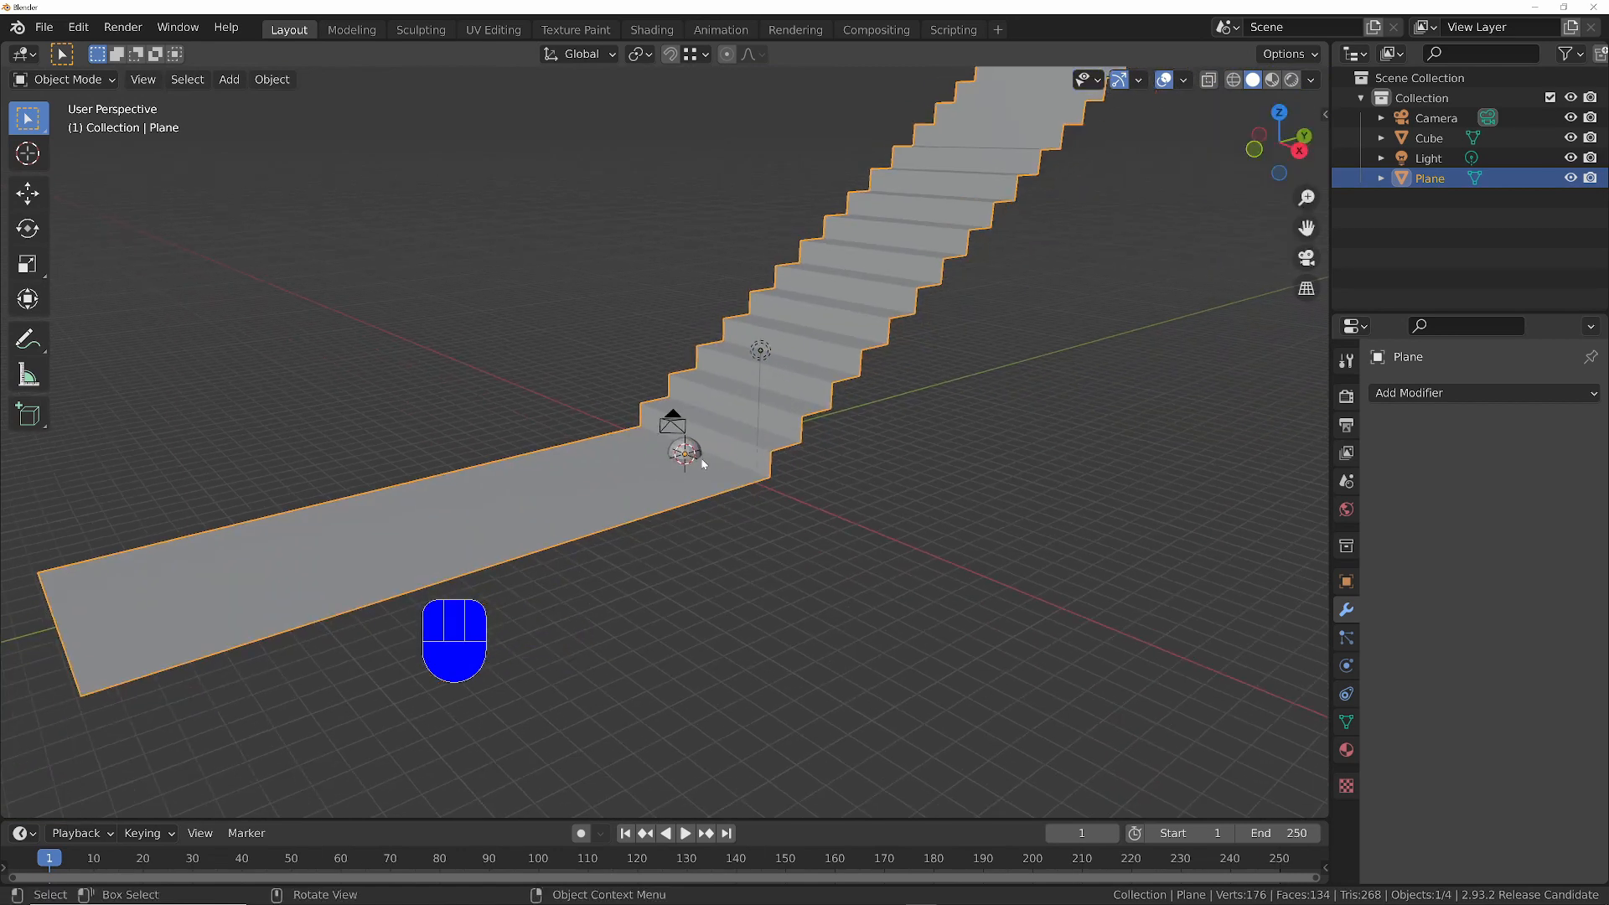
click(694, 449)
ctrl+middle_drag(845, 283, 821, 336)
shift+middle_drag(821, 335, 762, 399)
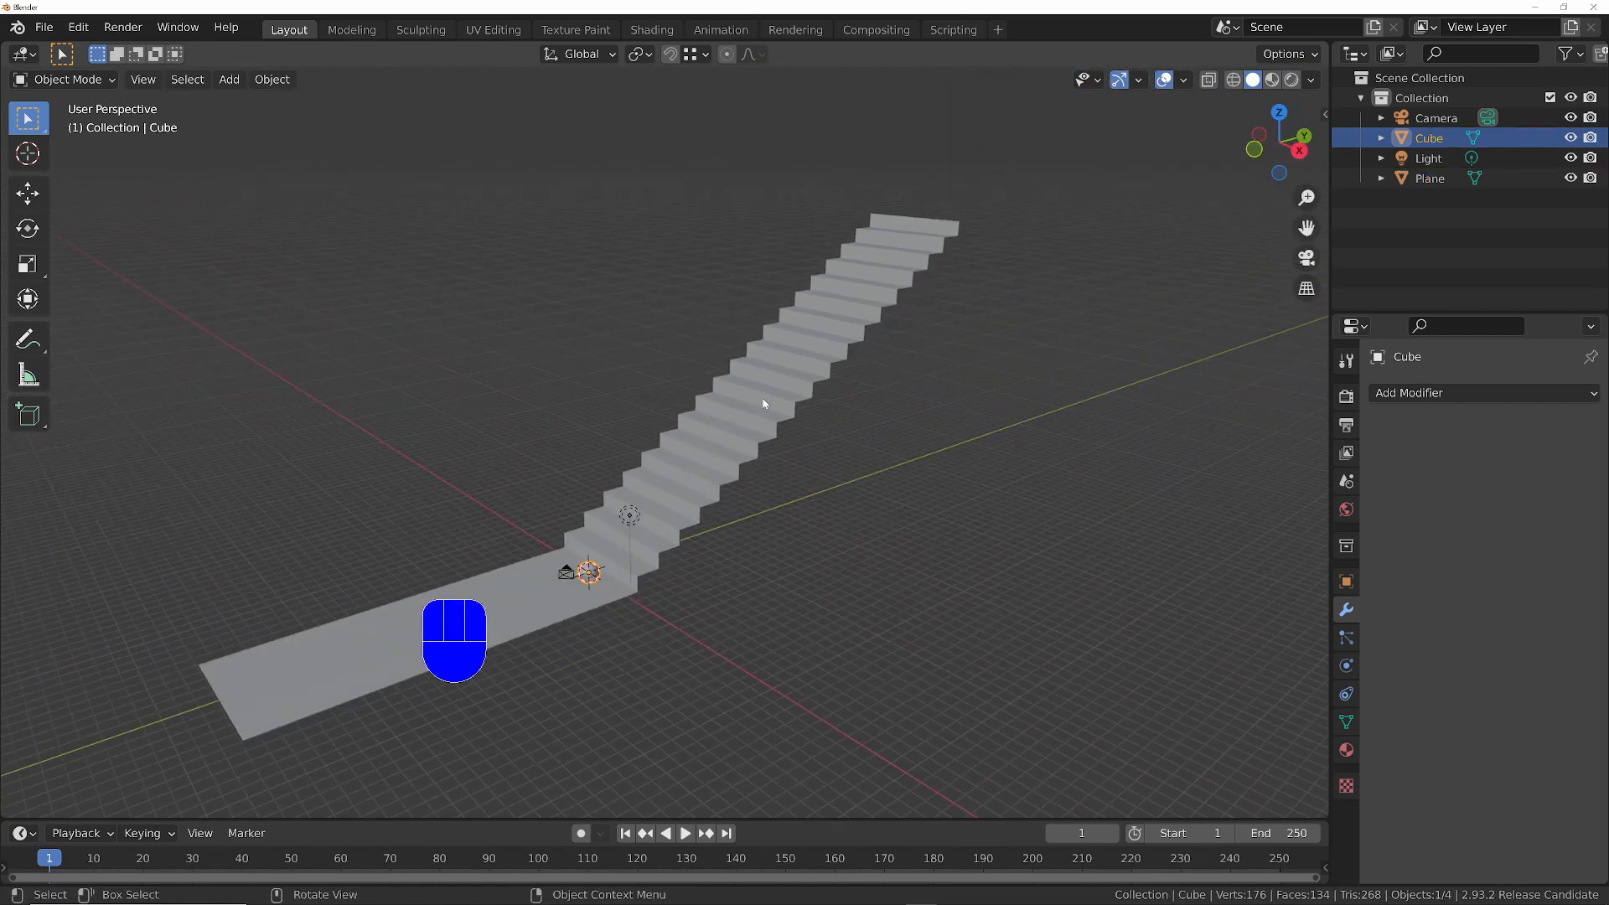
key(shift+Left)
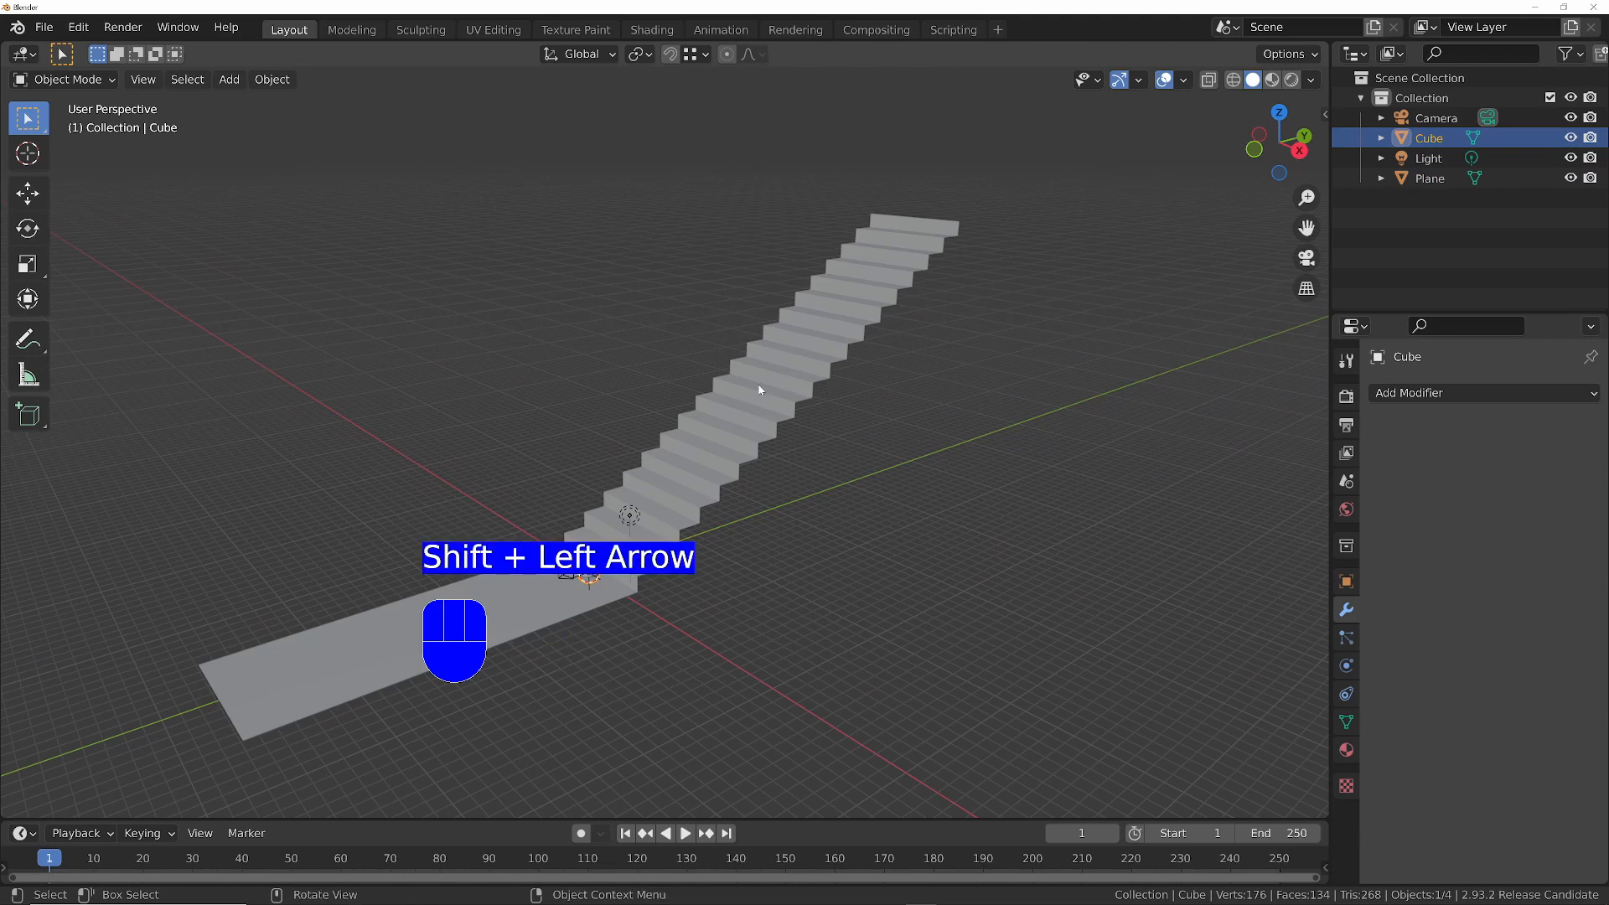
middle_drag(760, 390, 716, 408)
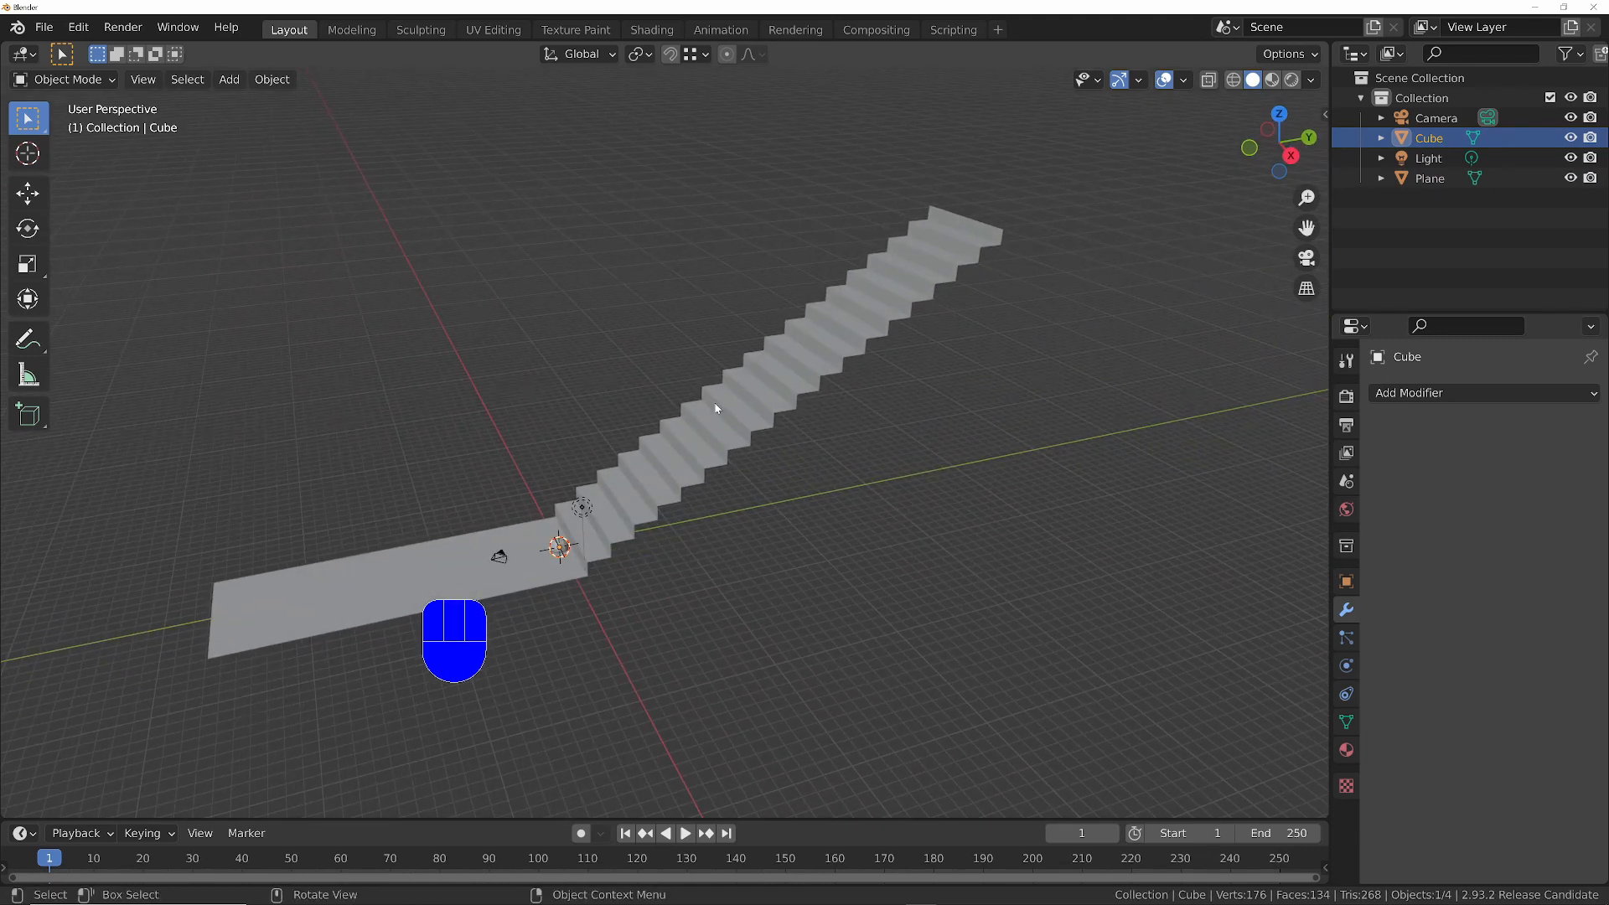
key(shift+Right)
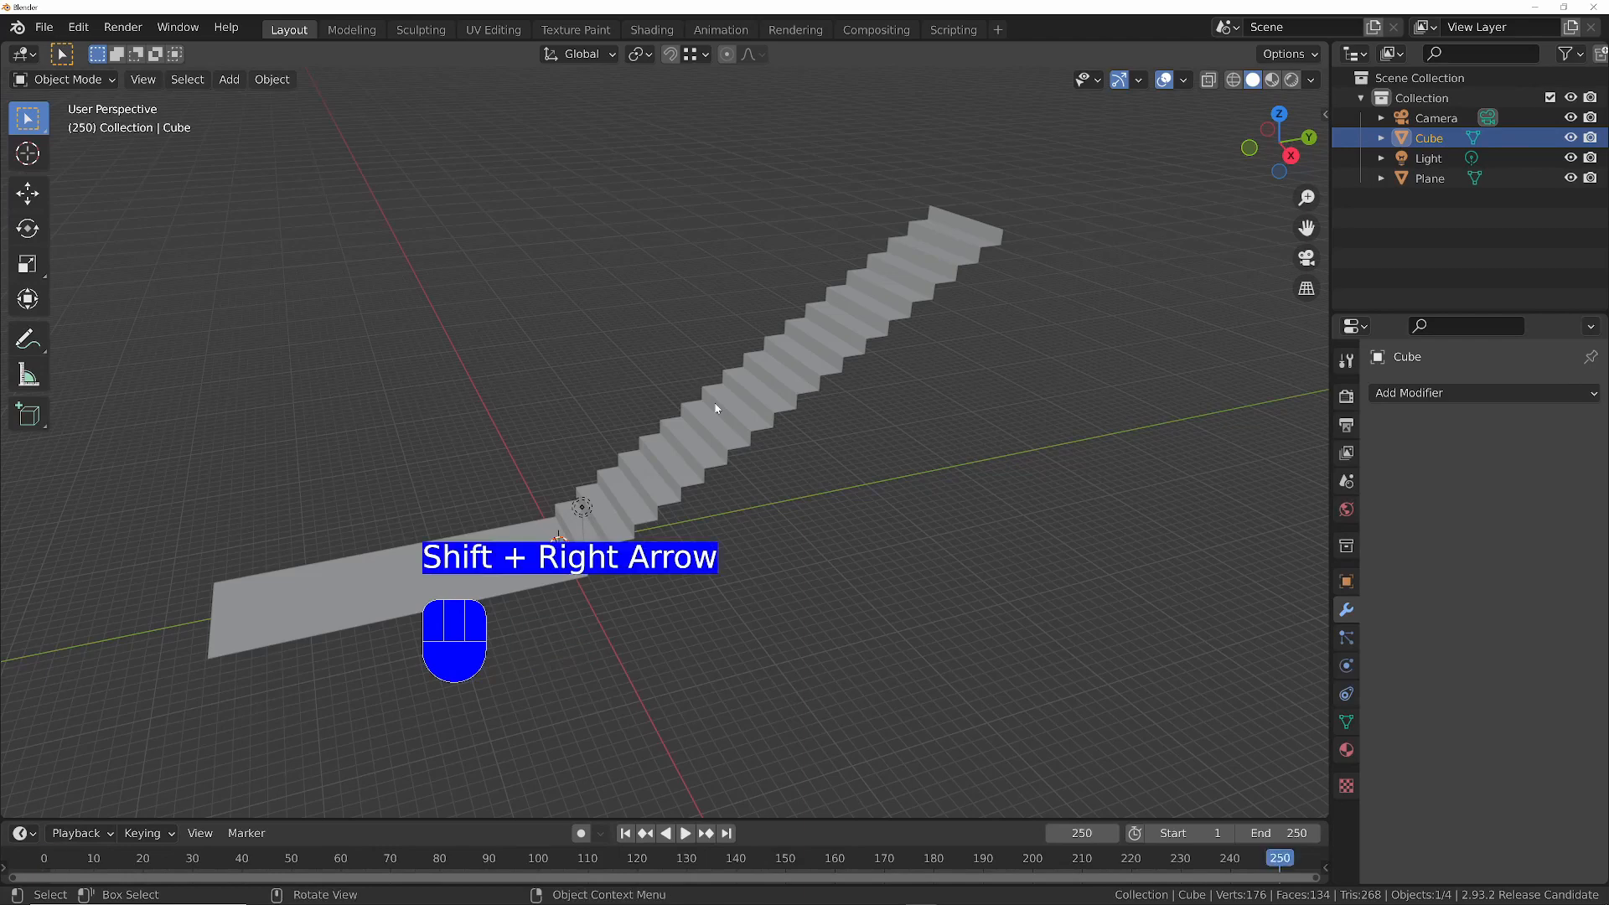
key(shift+Left)
middle_drag(787, 228, 859, 308)
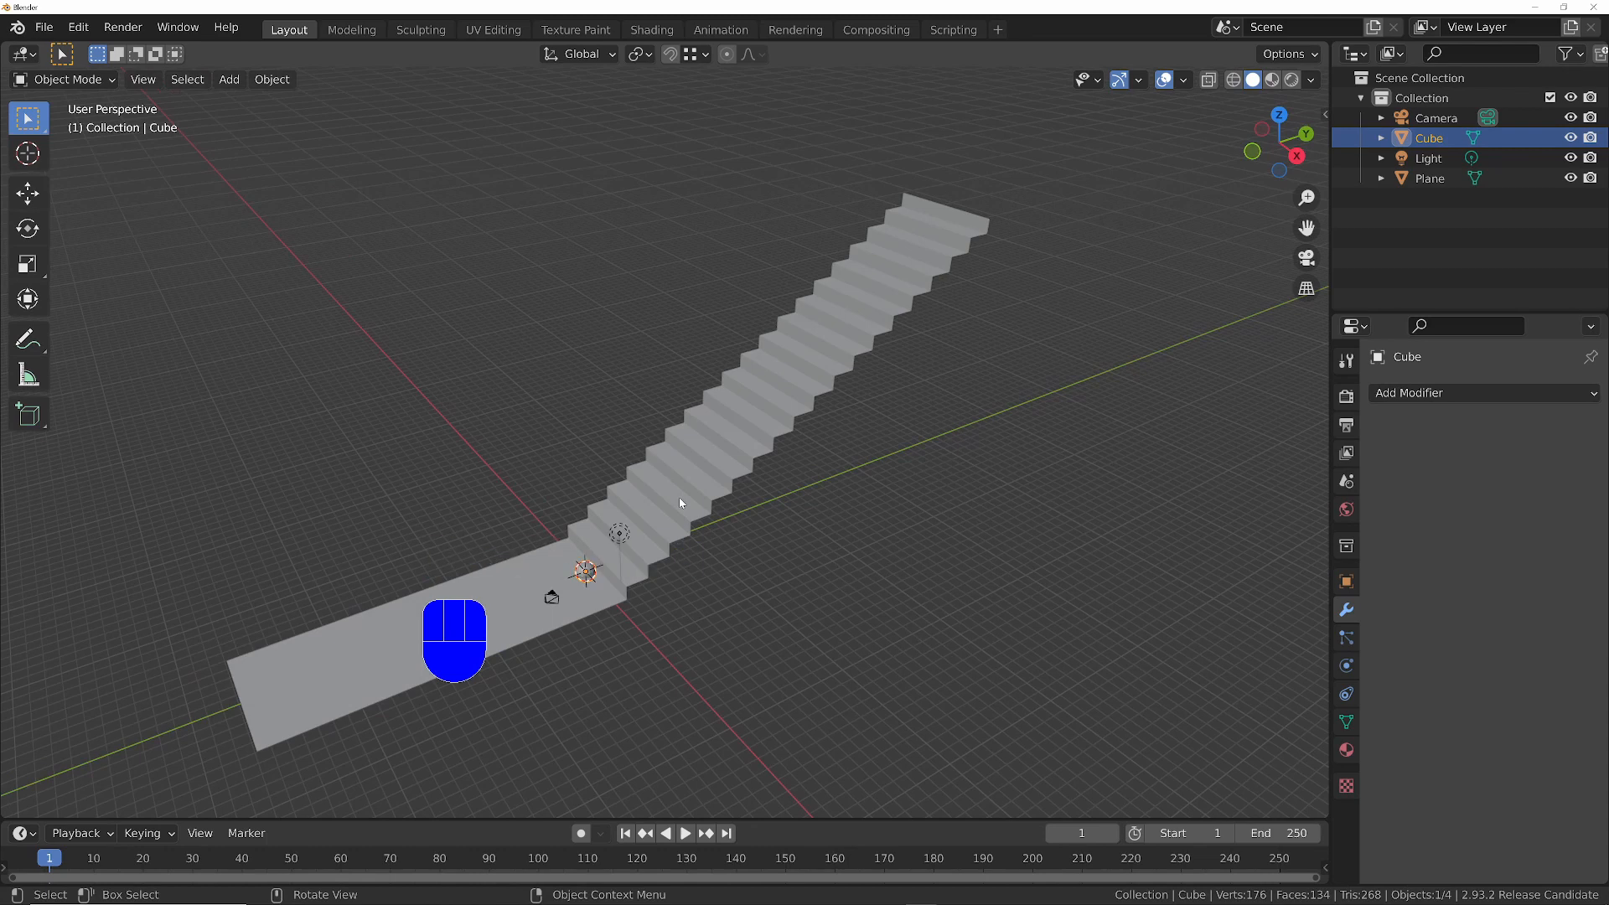
- Switch the viewport to the right orthographic view with wireframe shading
key(KP_1)
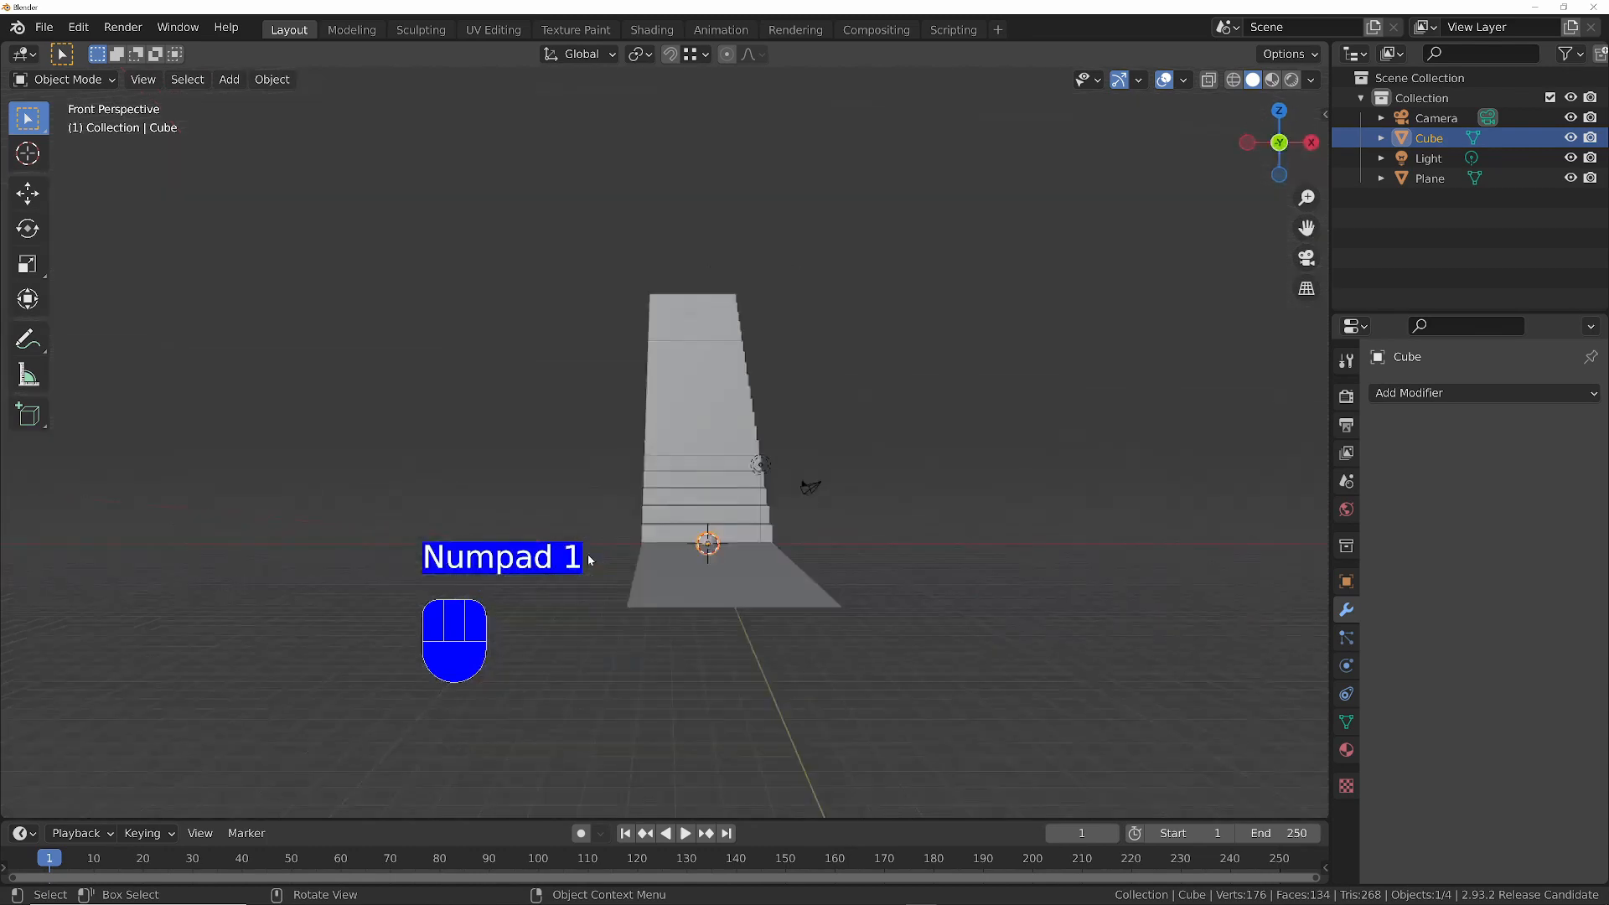
key(KP_3)
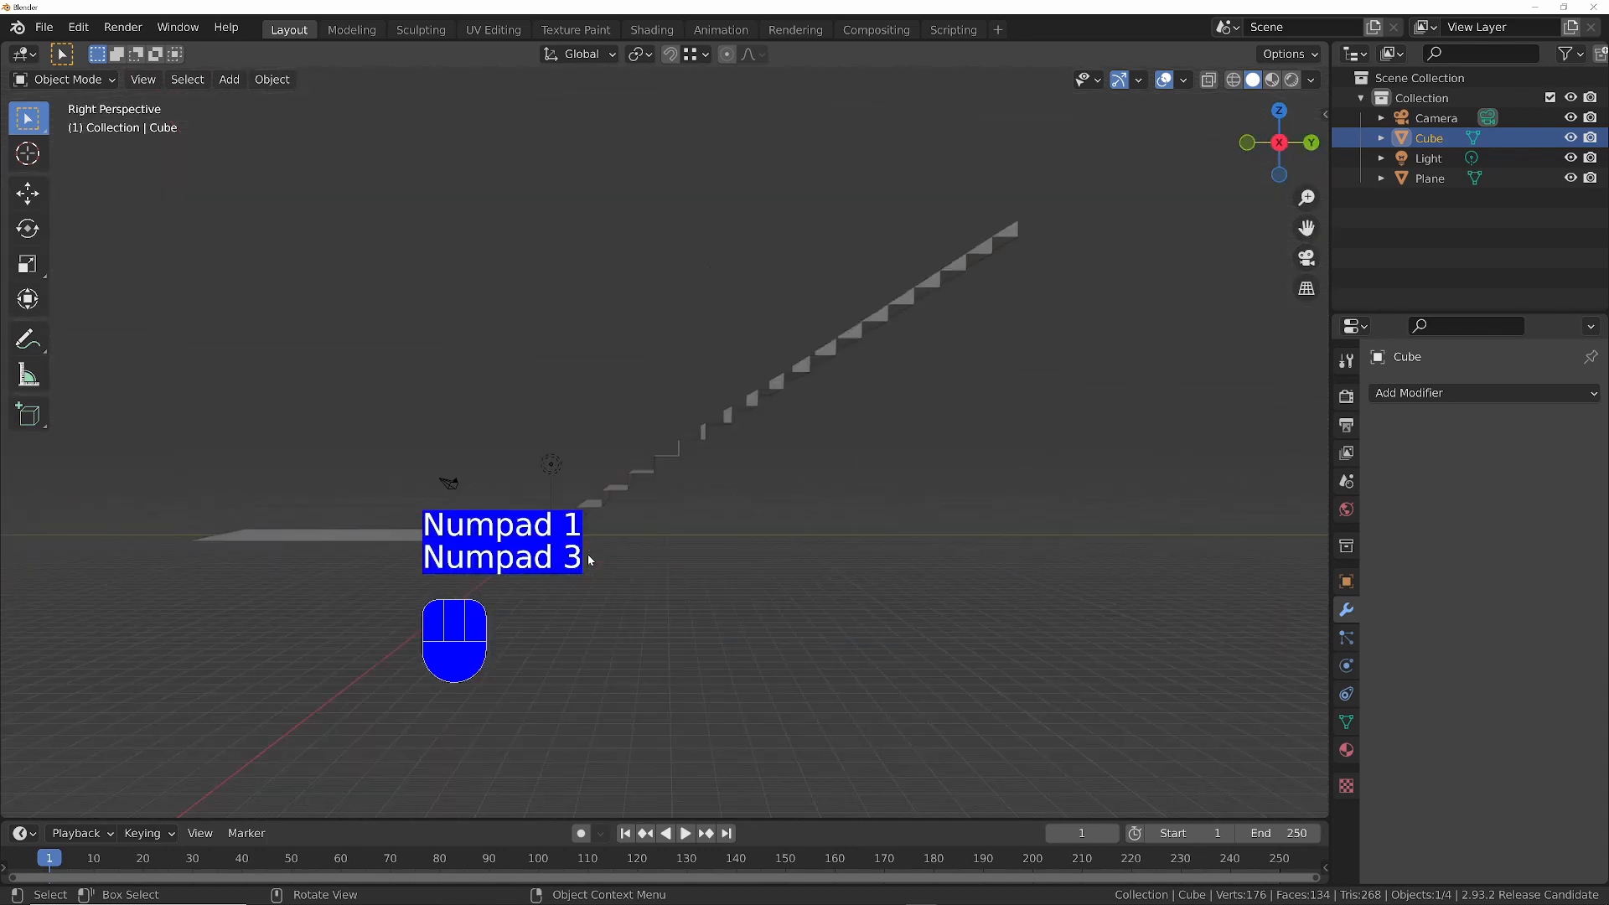
key(KP_1)
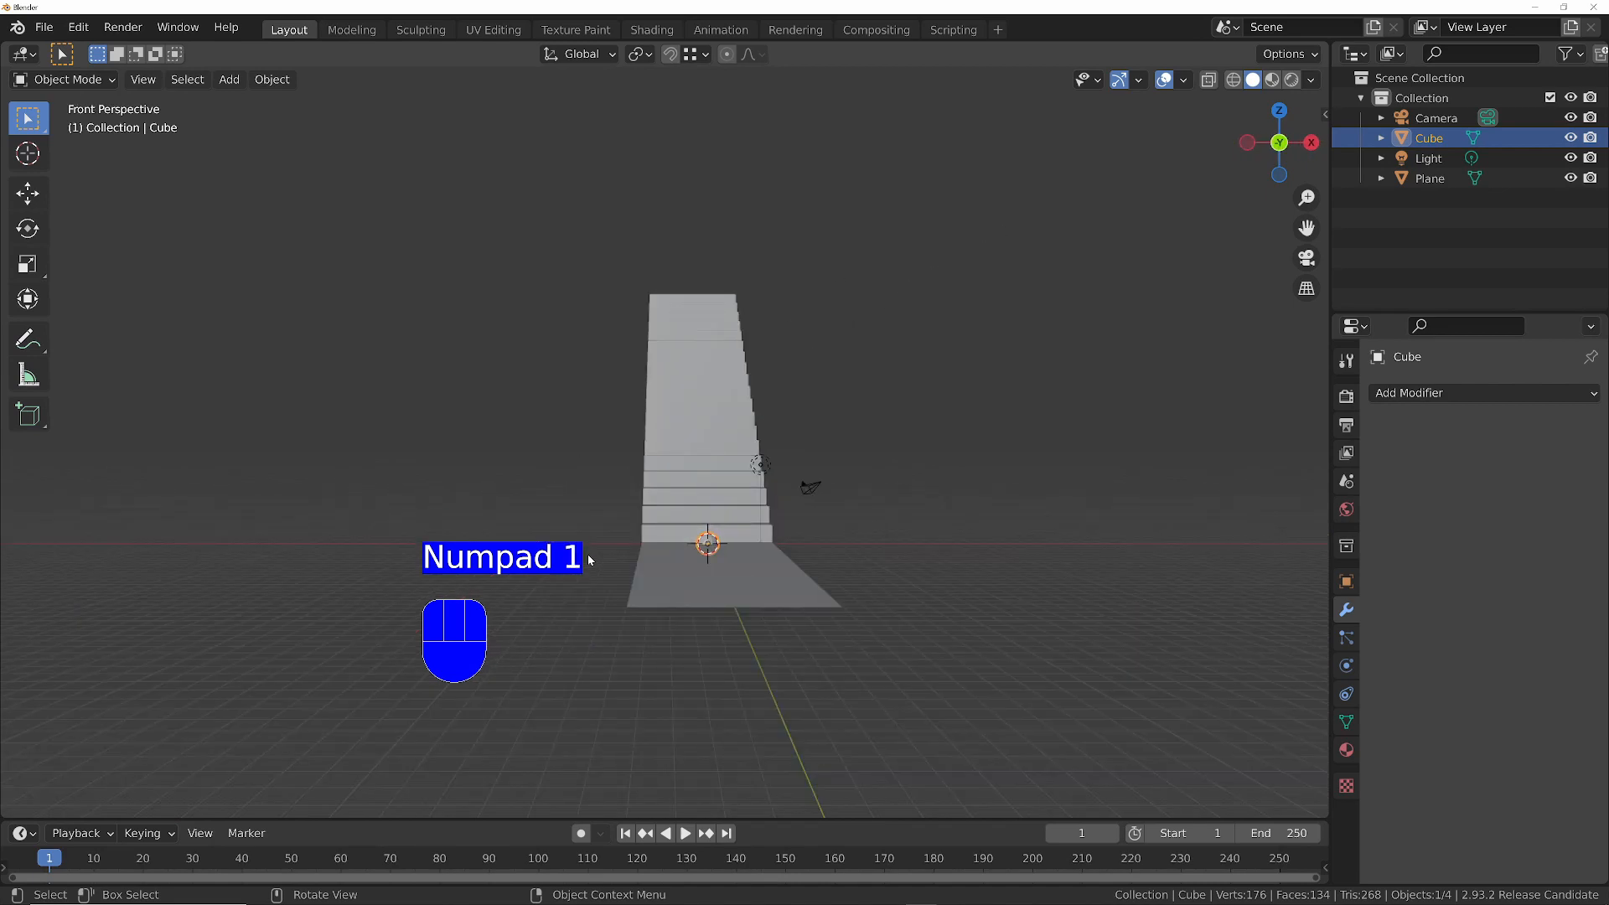
key(KP_3)
key(KP_5)
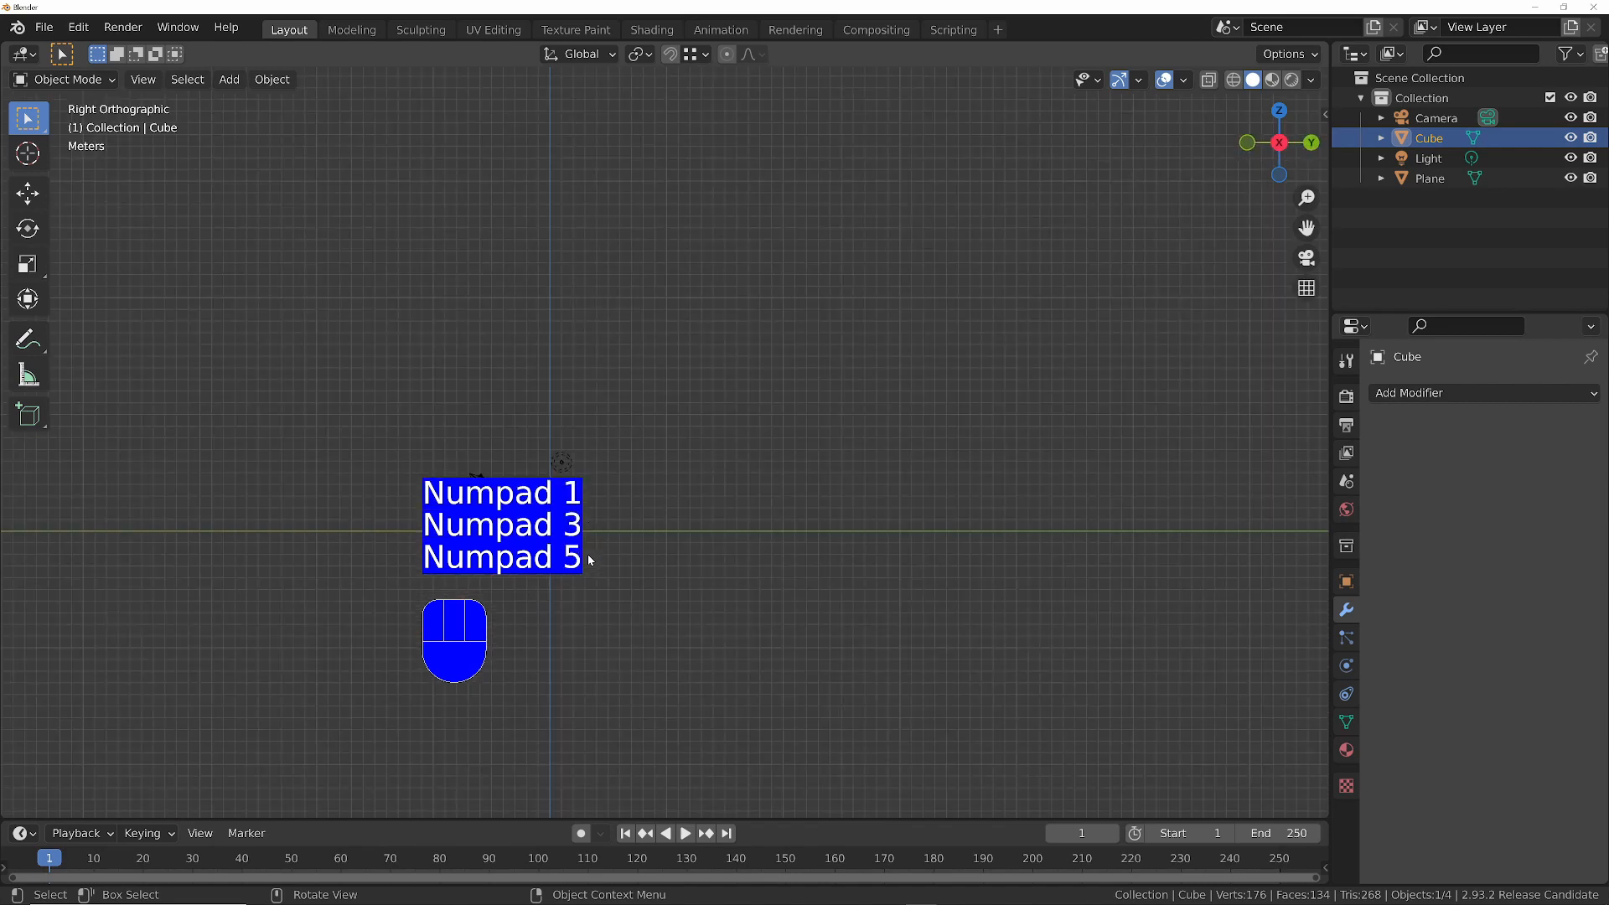
ctrl+middle_drag(684, 466, 836, 434)
key(z)
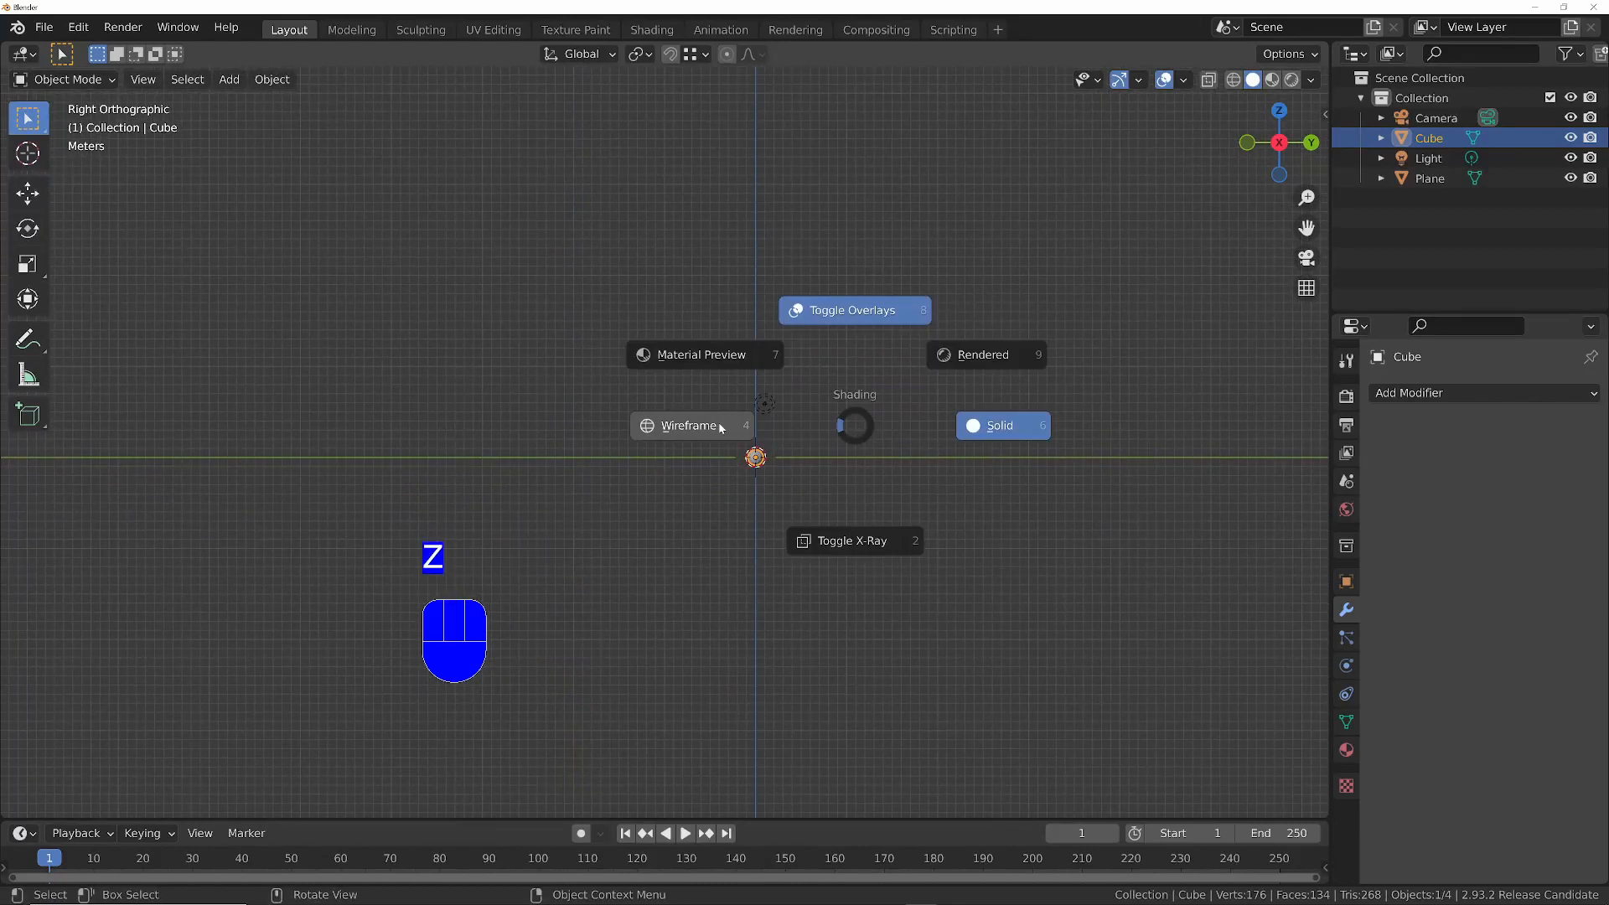
click(717, 424)
- Move the ball in the side view to a point in the air above the top steps of the staircase
ctrl+middle_drag(868, 339, 811, 430)
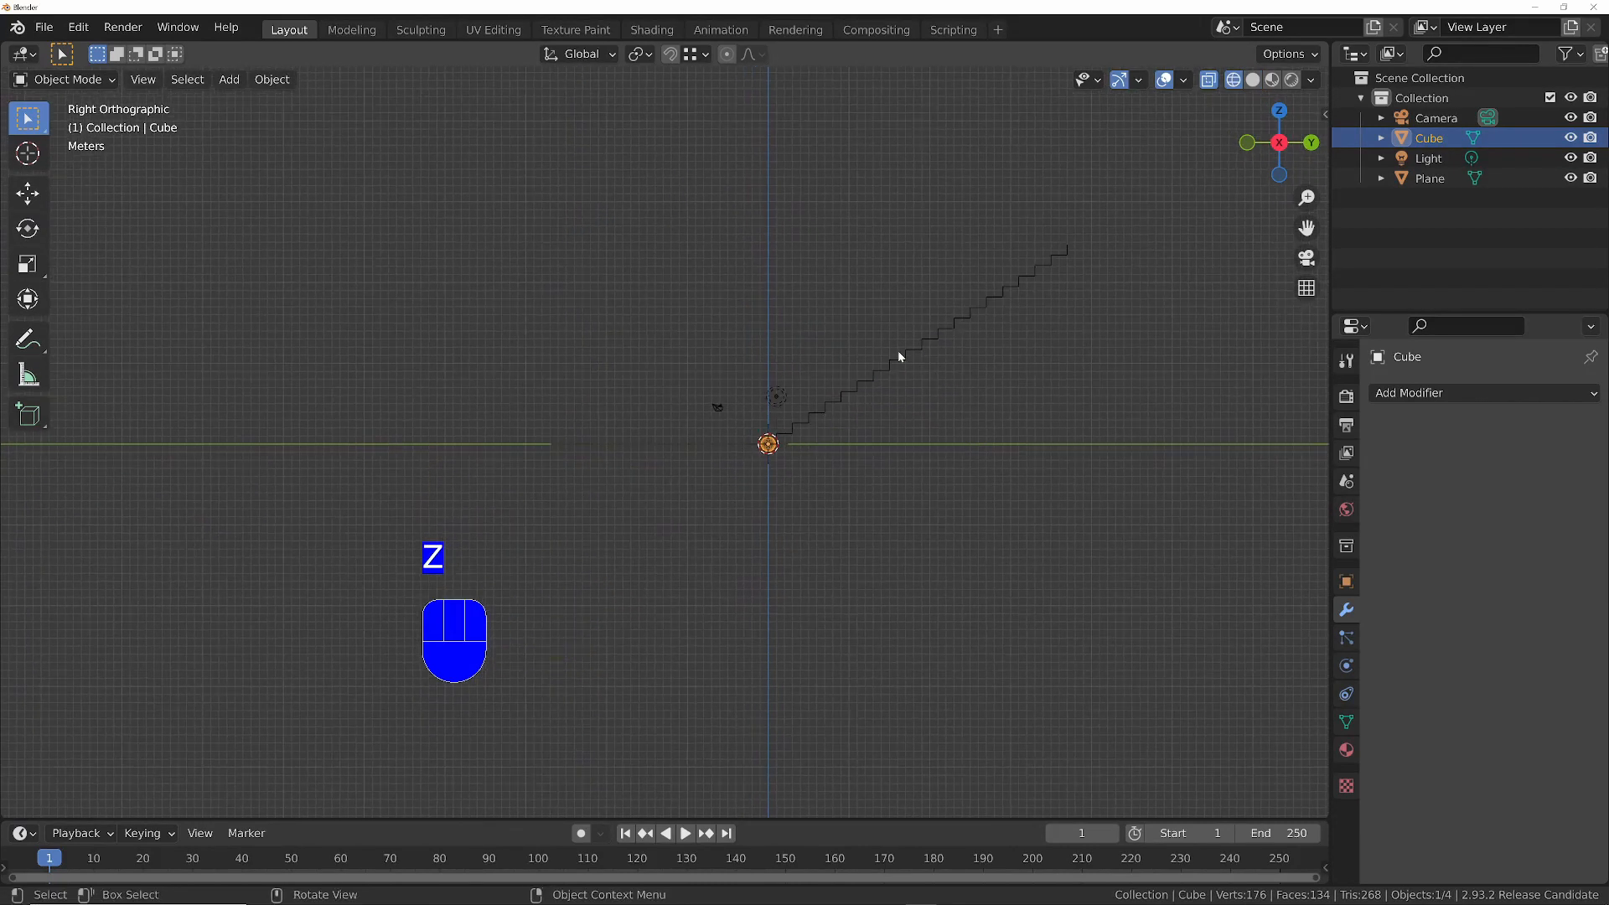
shift+middle_drag(982, 309, 772, 417)
key(g)
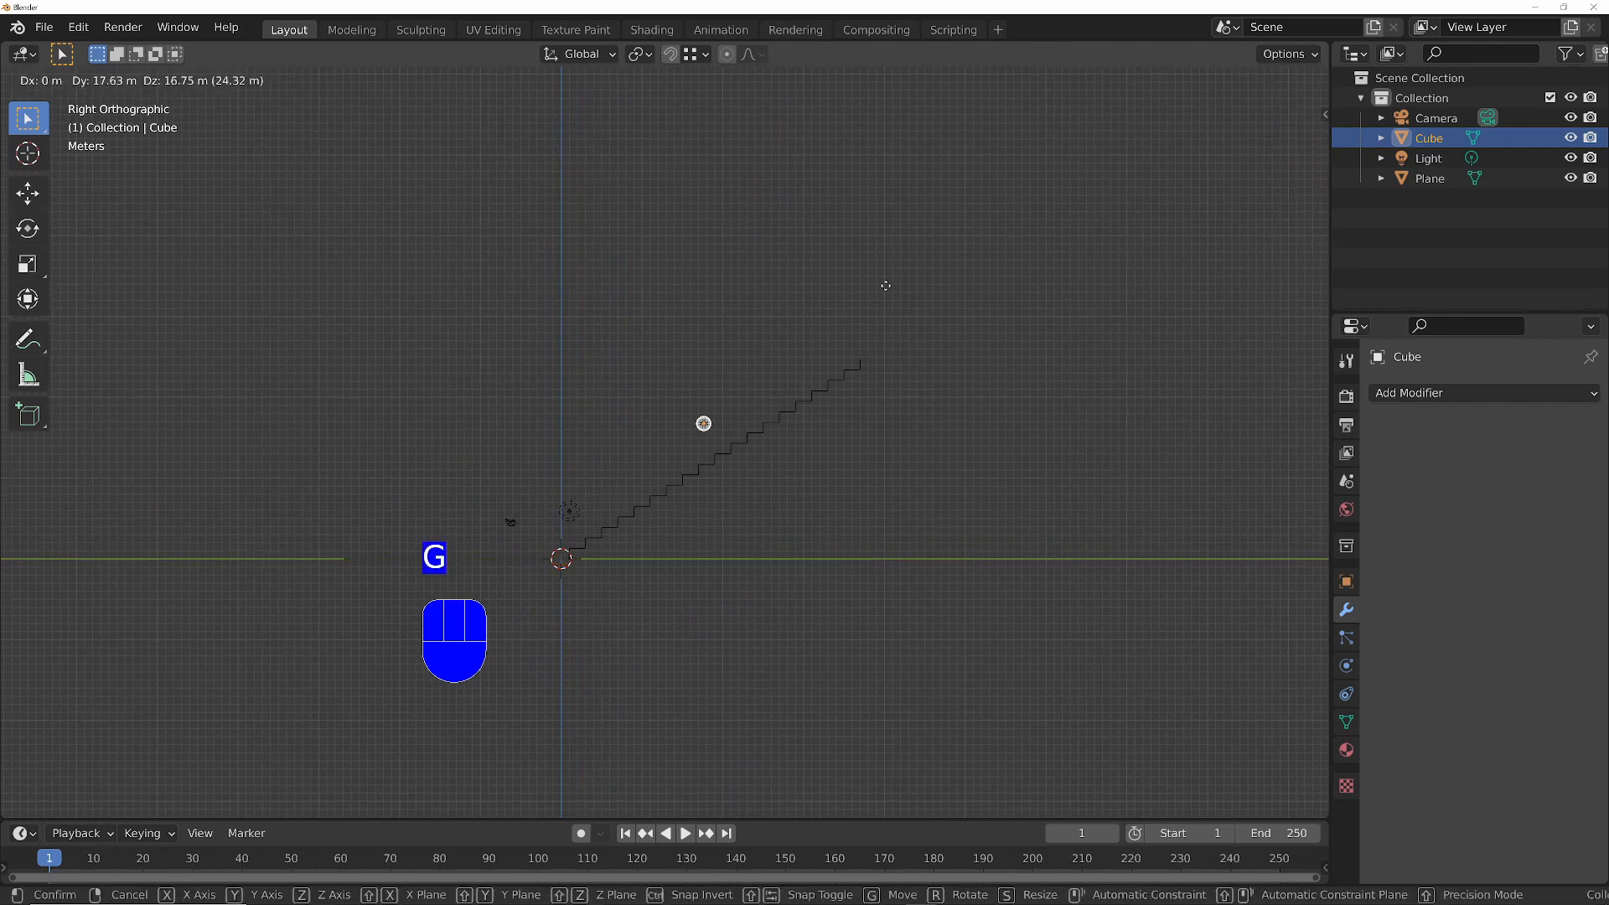
click(1015, 179)
ctrl+middle_drag(863, 360, 817, 396)
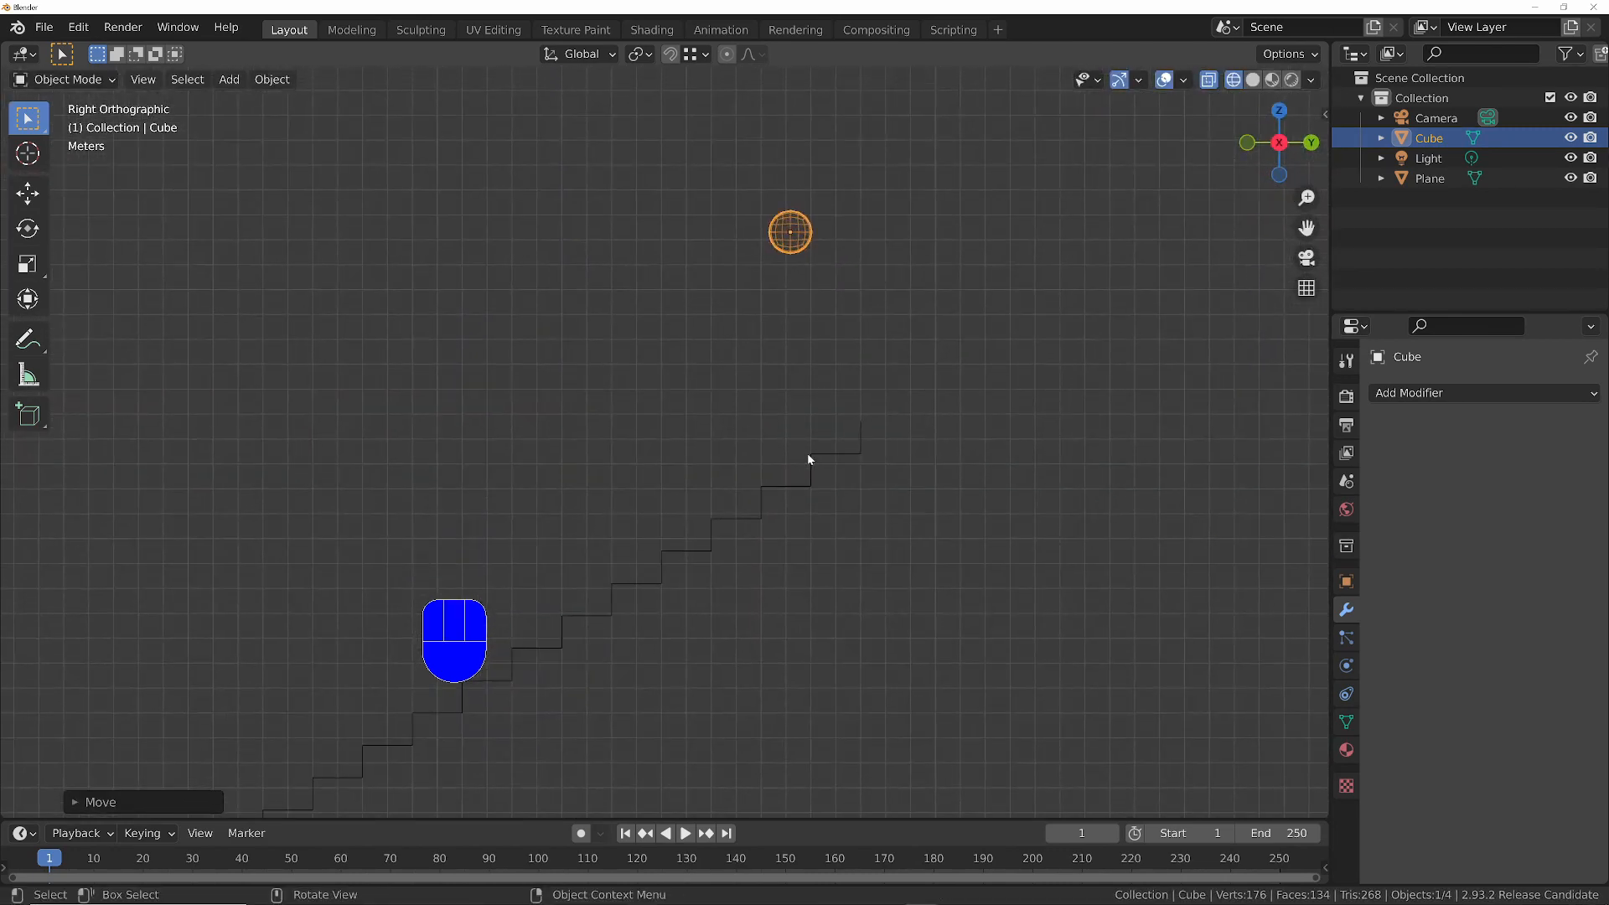
- Shift the ball slightly closer to the top step in the side view and add Soft Body physics to it
key(g)
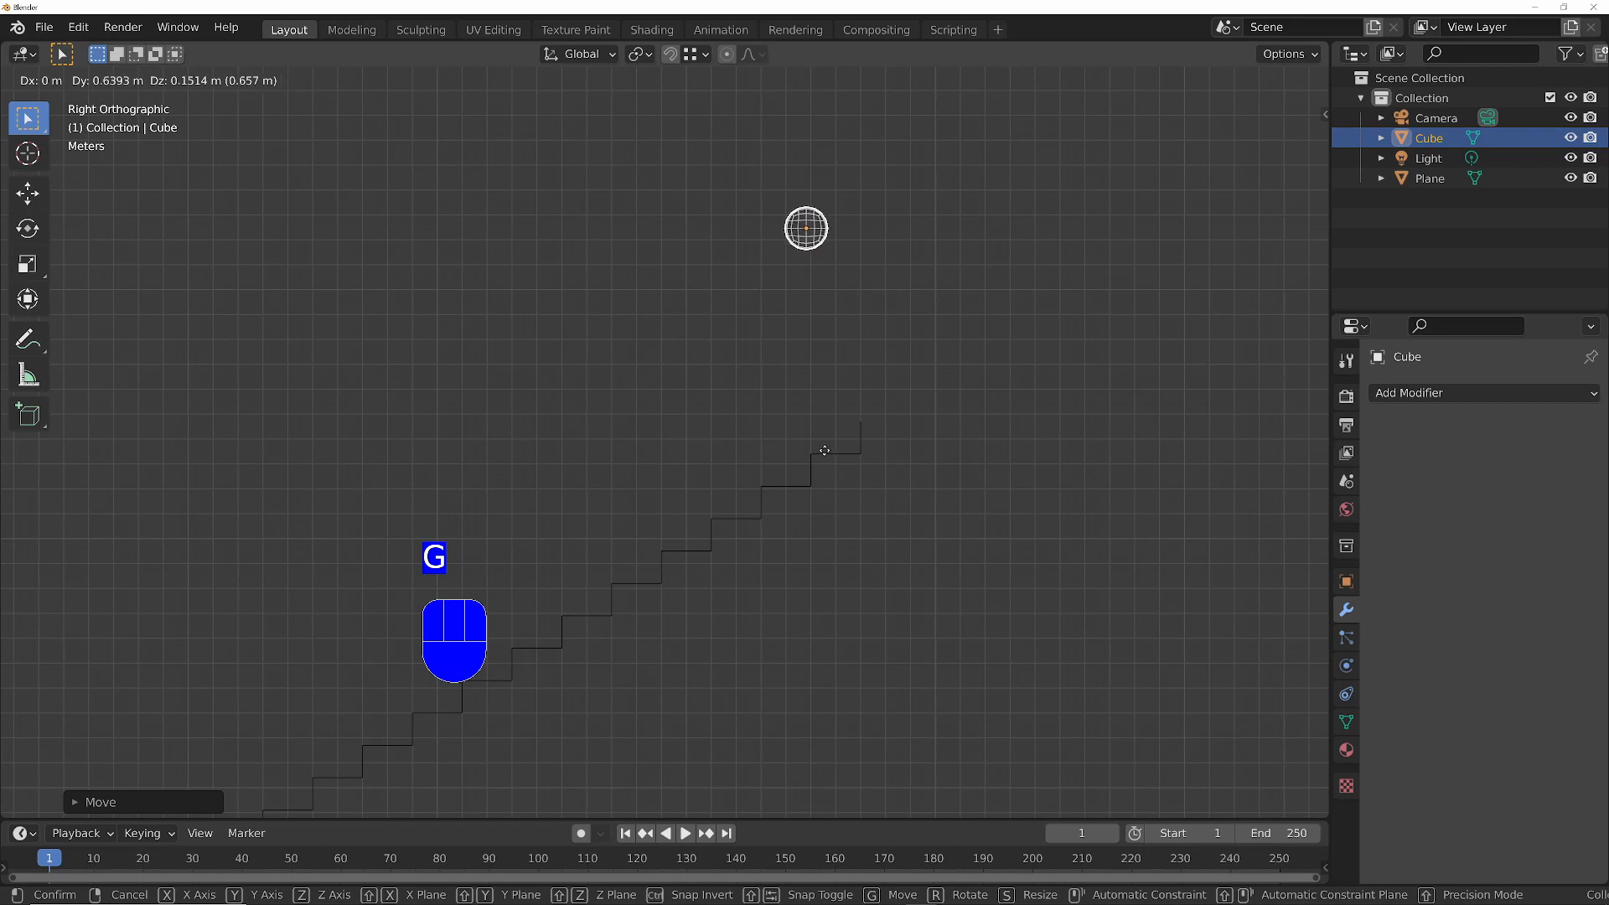
click(824, 450)
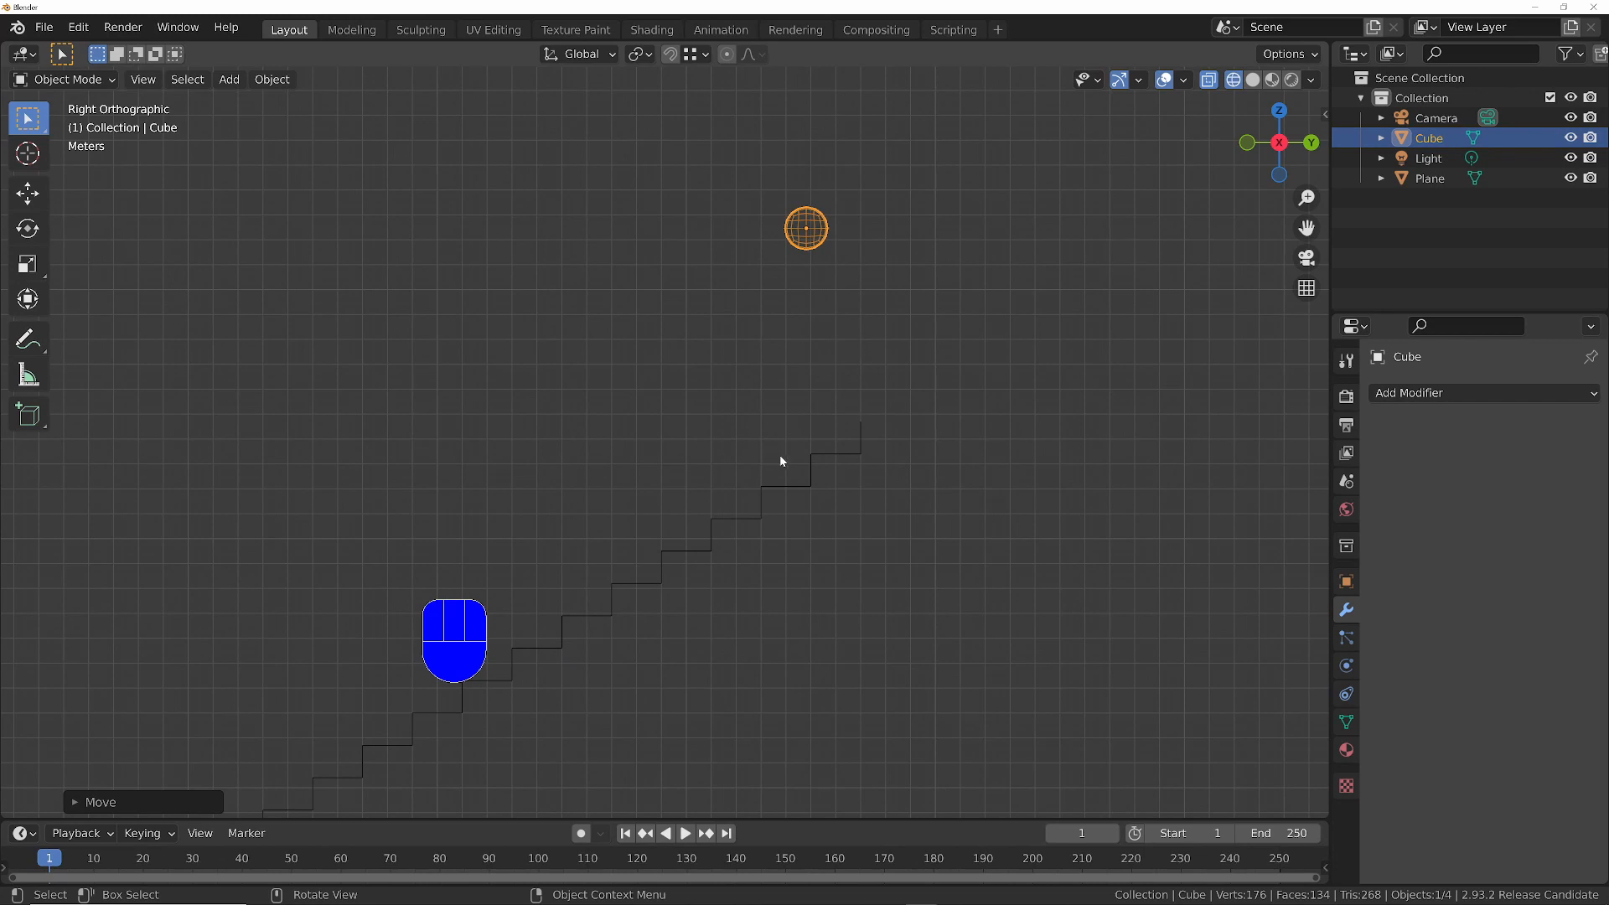
click(819, 221)
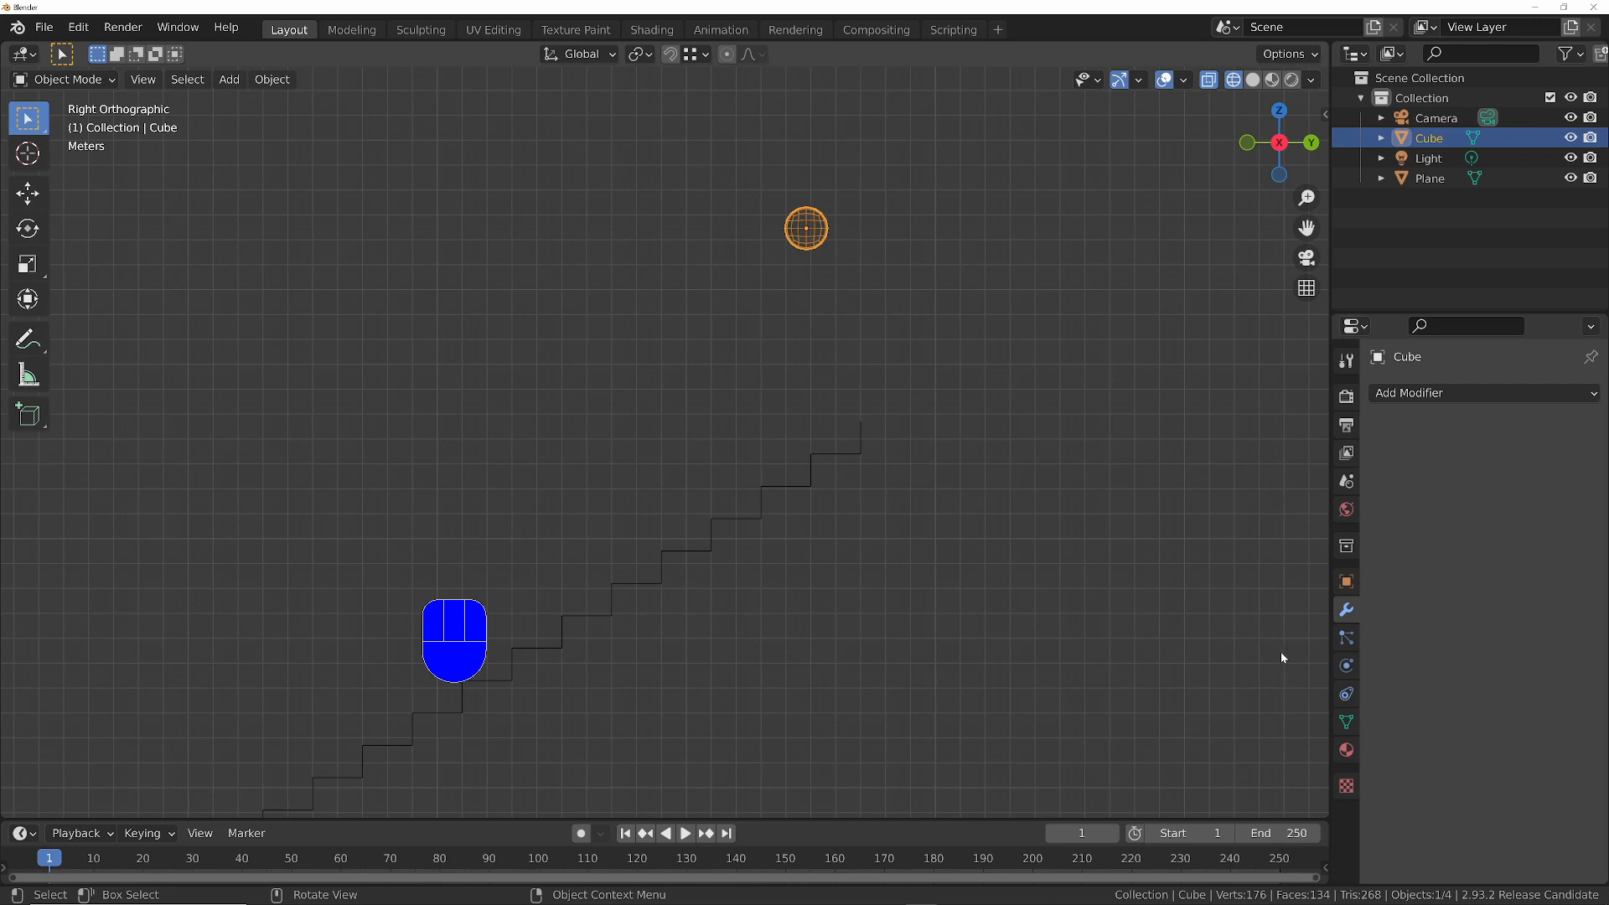
click(1346, 665)
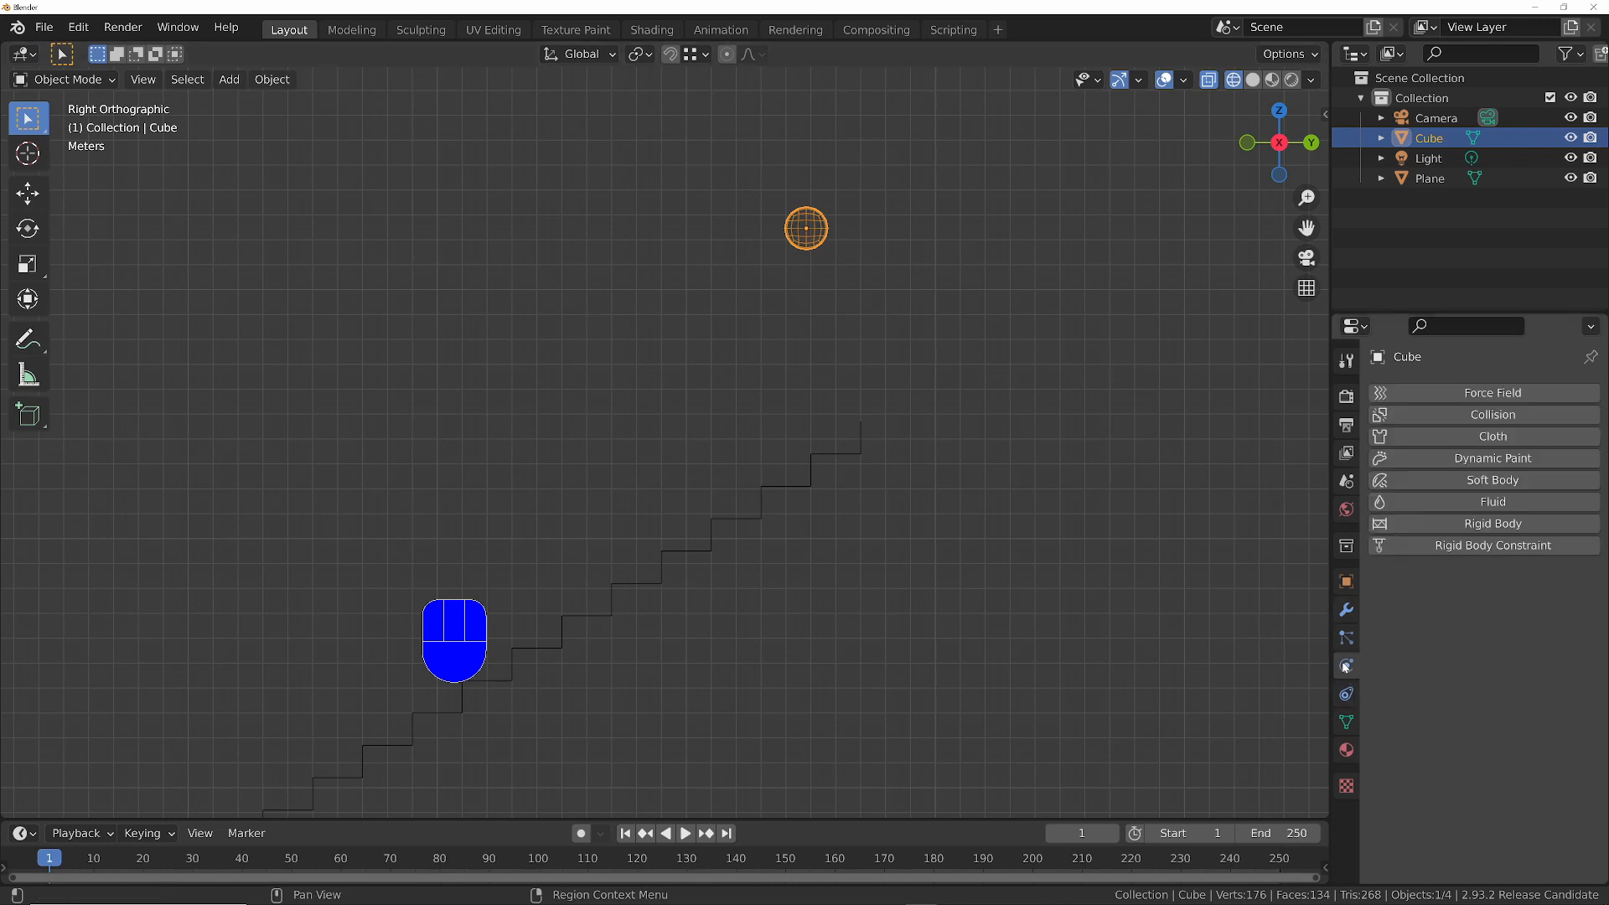
click(1495, 481)
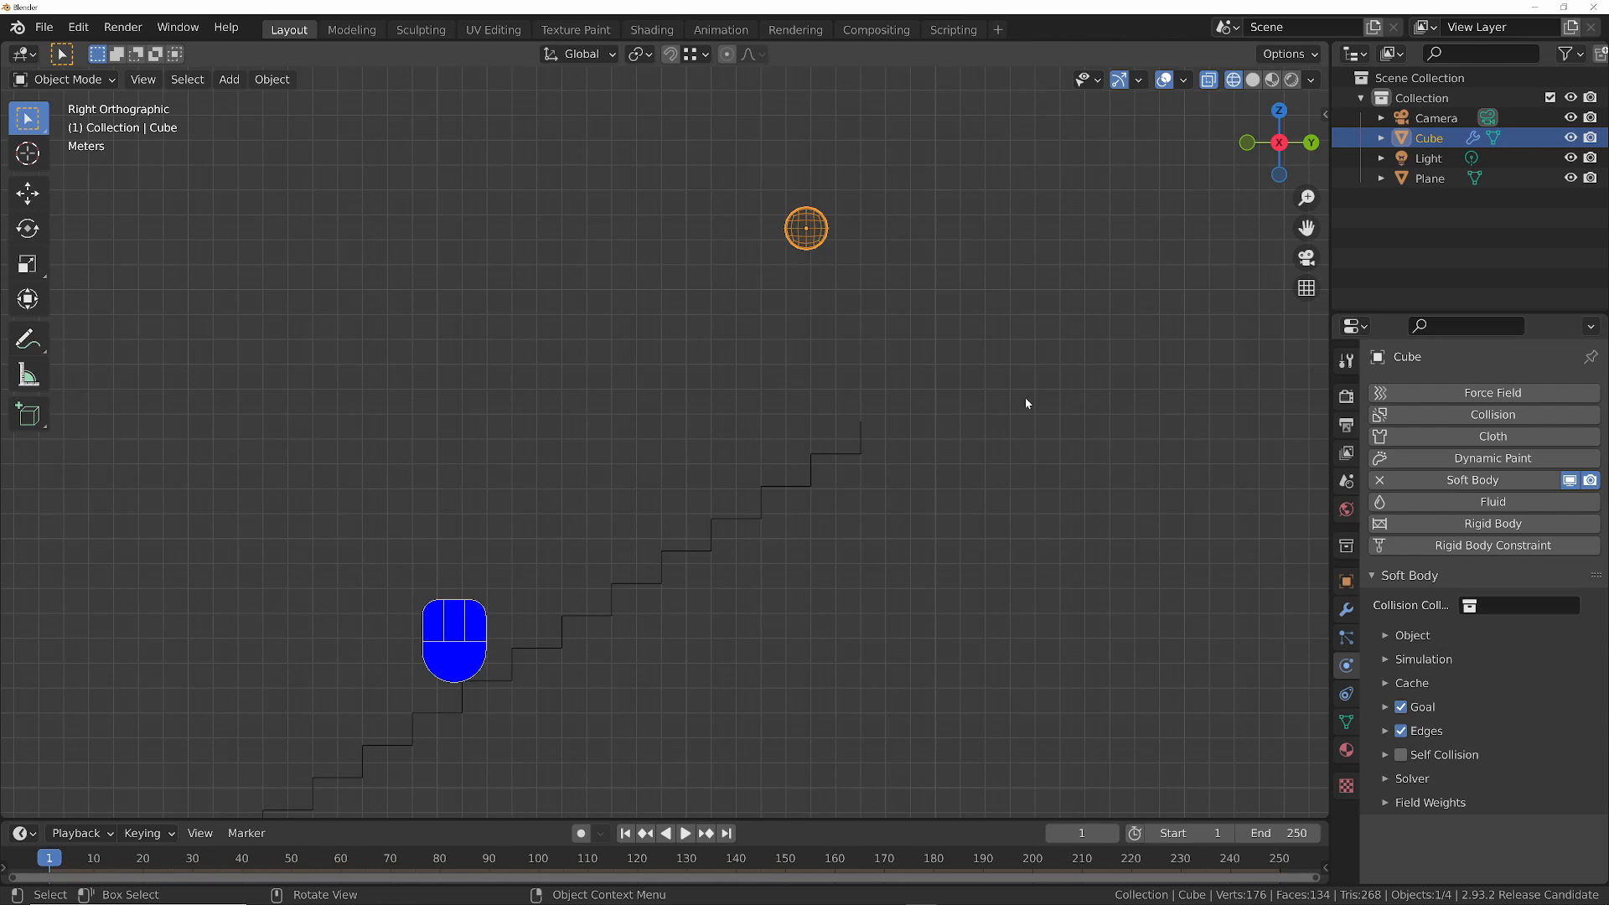
- Add Collision physics to the staircase and play the animation to check how the ball behaves
click(846, 455)
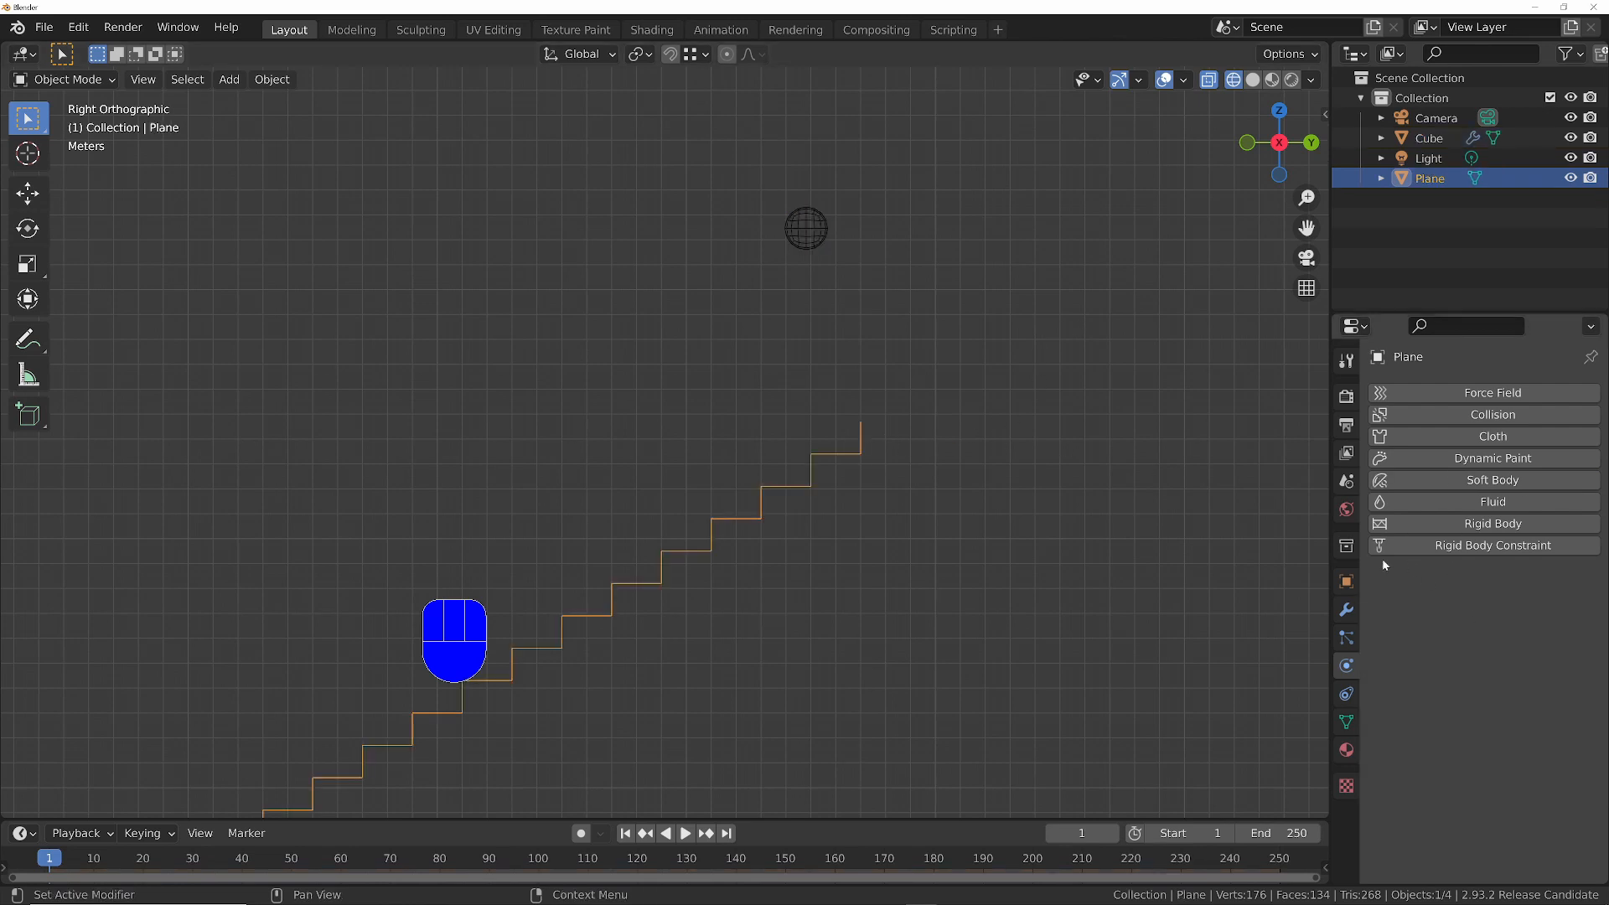
click(1483, 415)
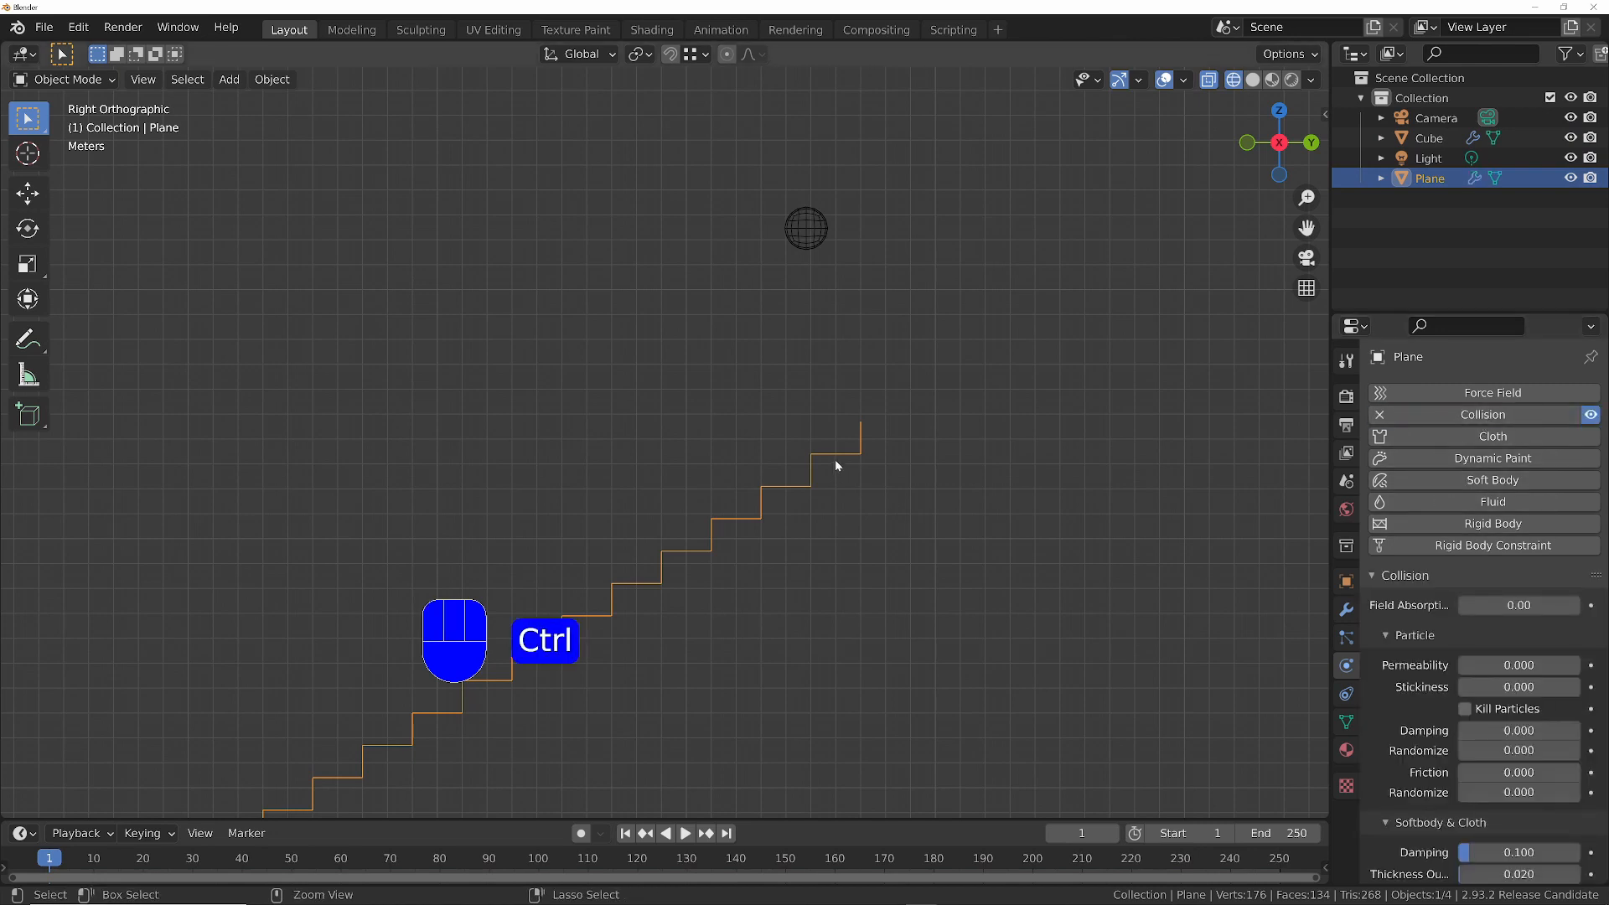
scroll(836, 466, down, 1)
key(space)
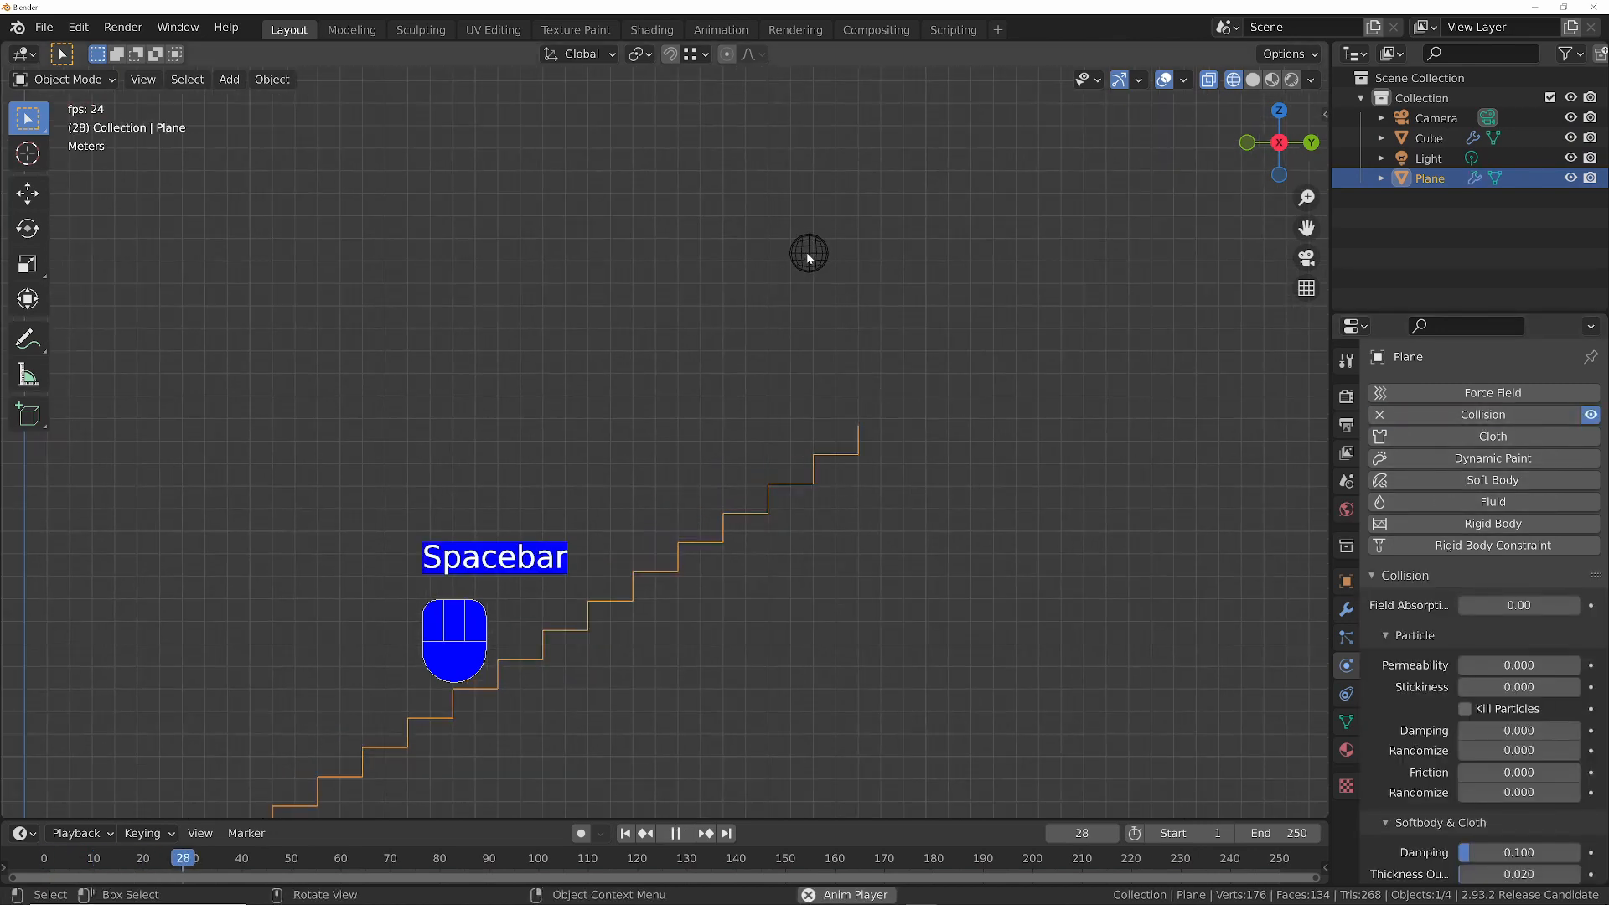
ctrl+middle_drag(838, 219, 840, 184)
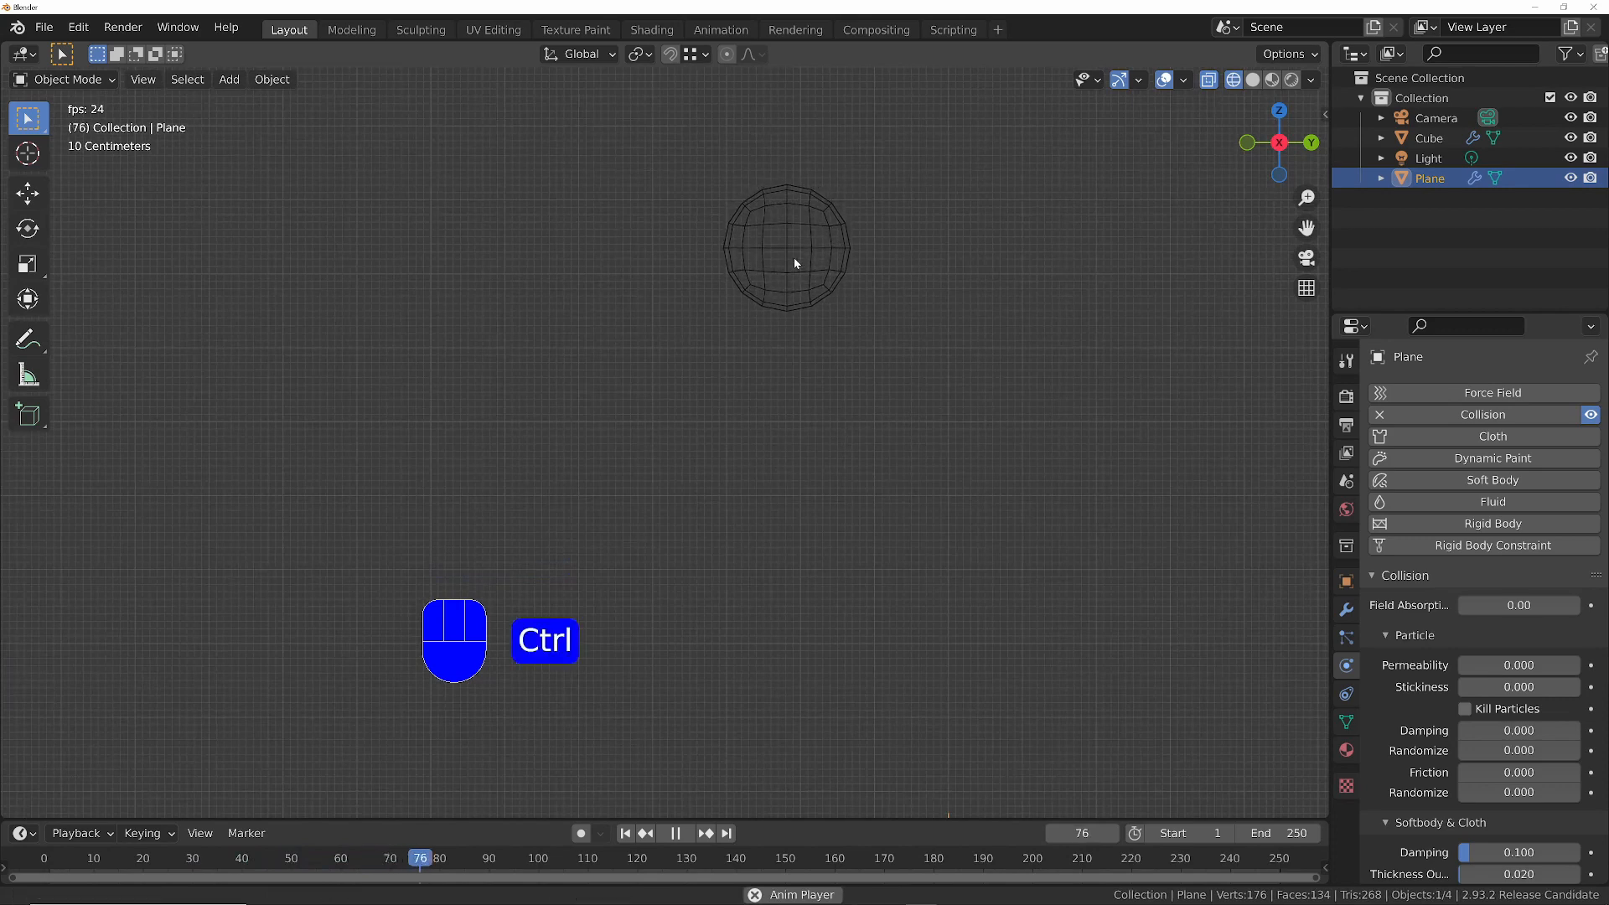
ctrl+middle_drag(795, 263, 804, 376)
key(space)
- Disable the Goal option in the ball's soft body settings, test the fall in playback and return to frame 1
click(787, 230)
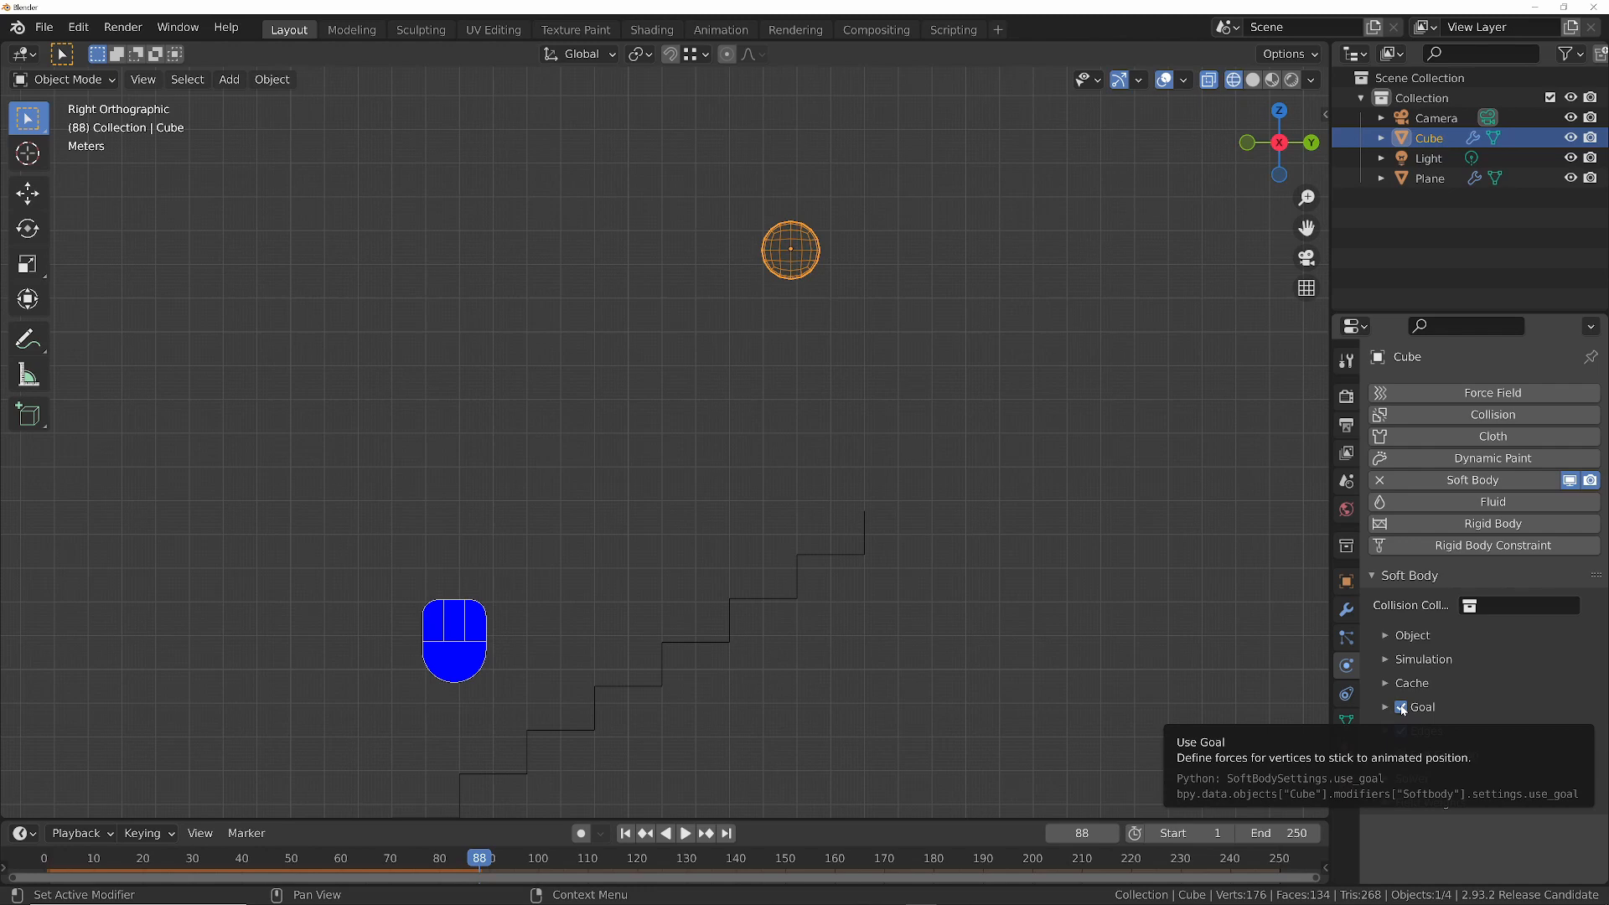
click(1401, 707)
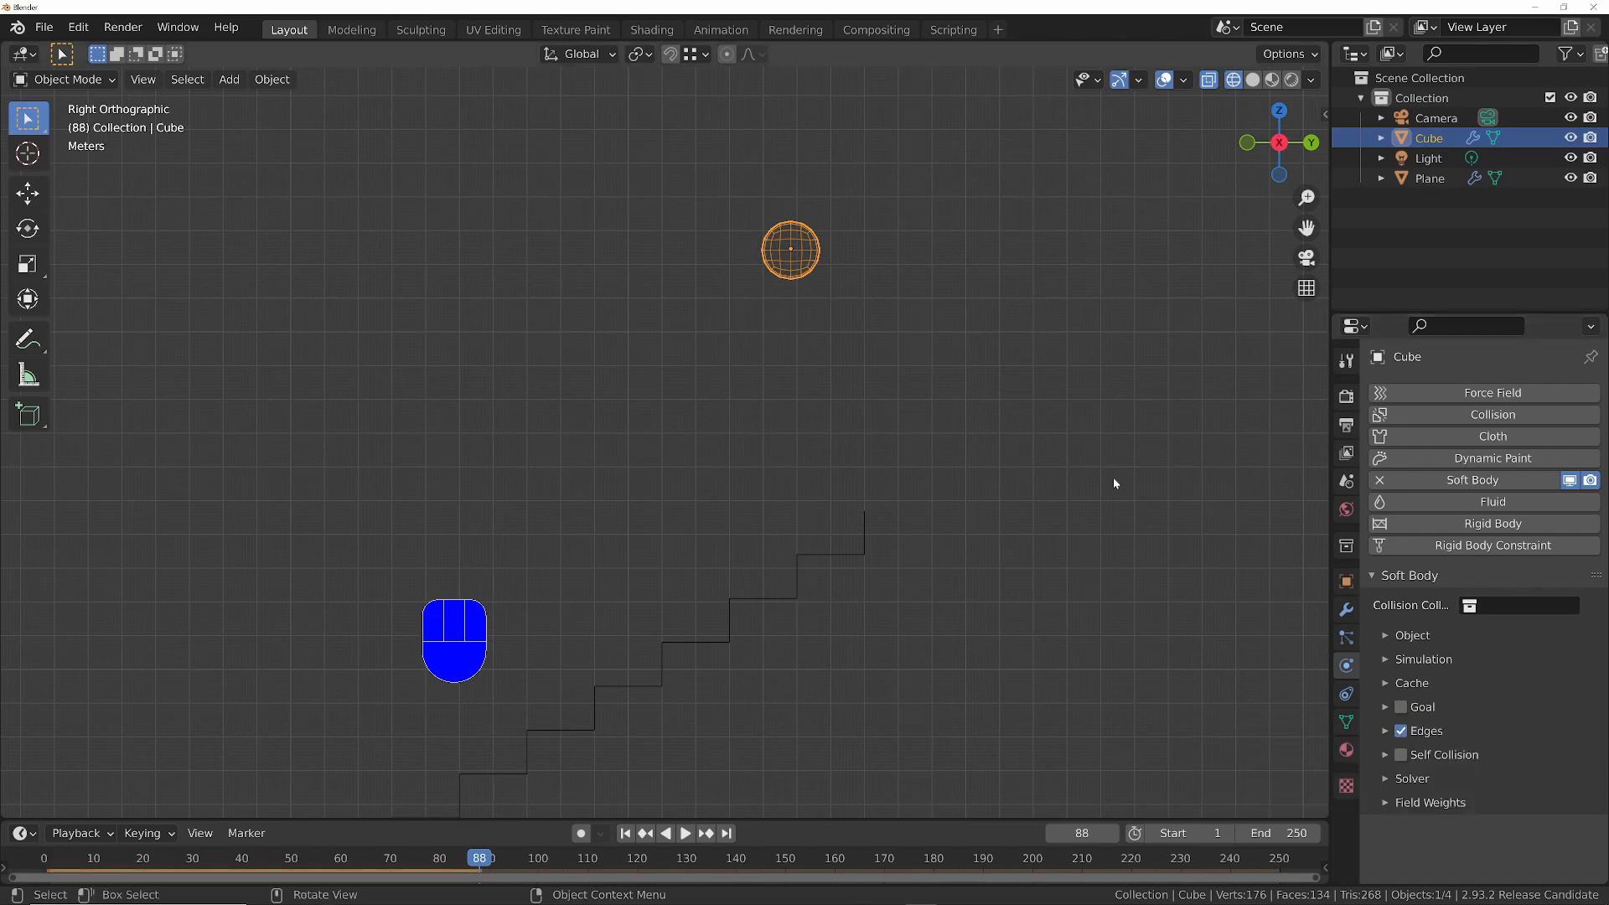
key(space)
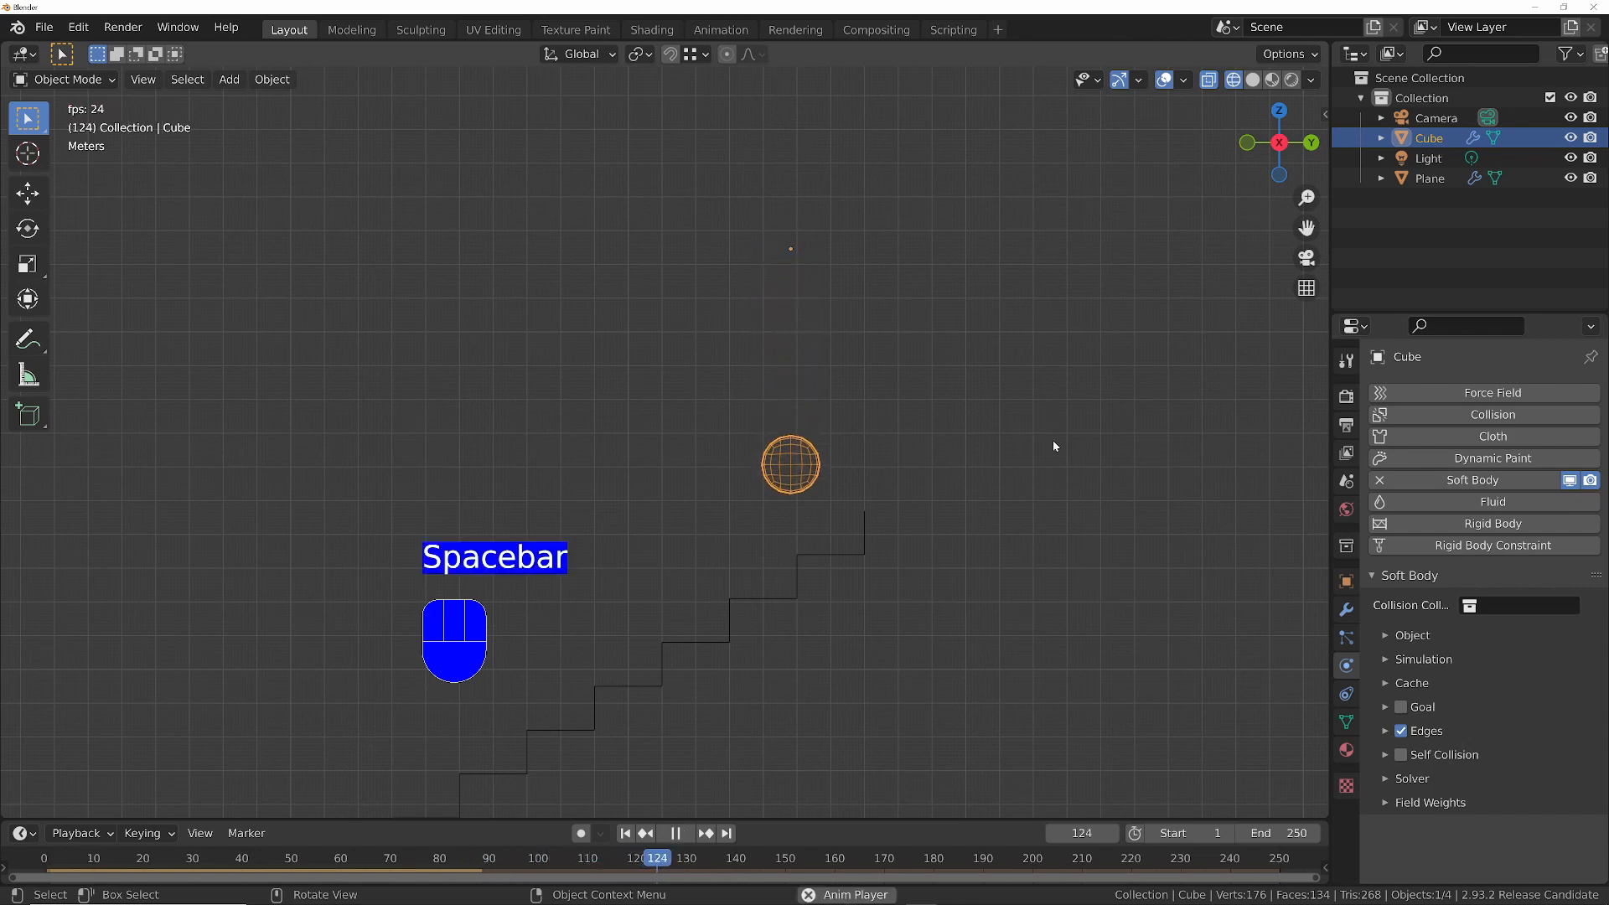
key(space)
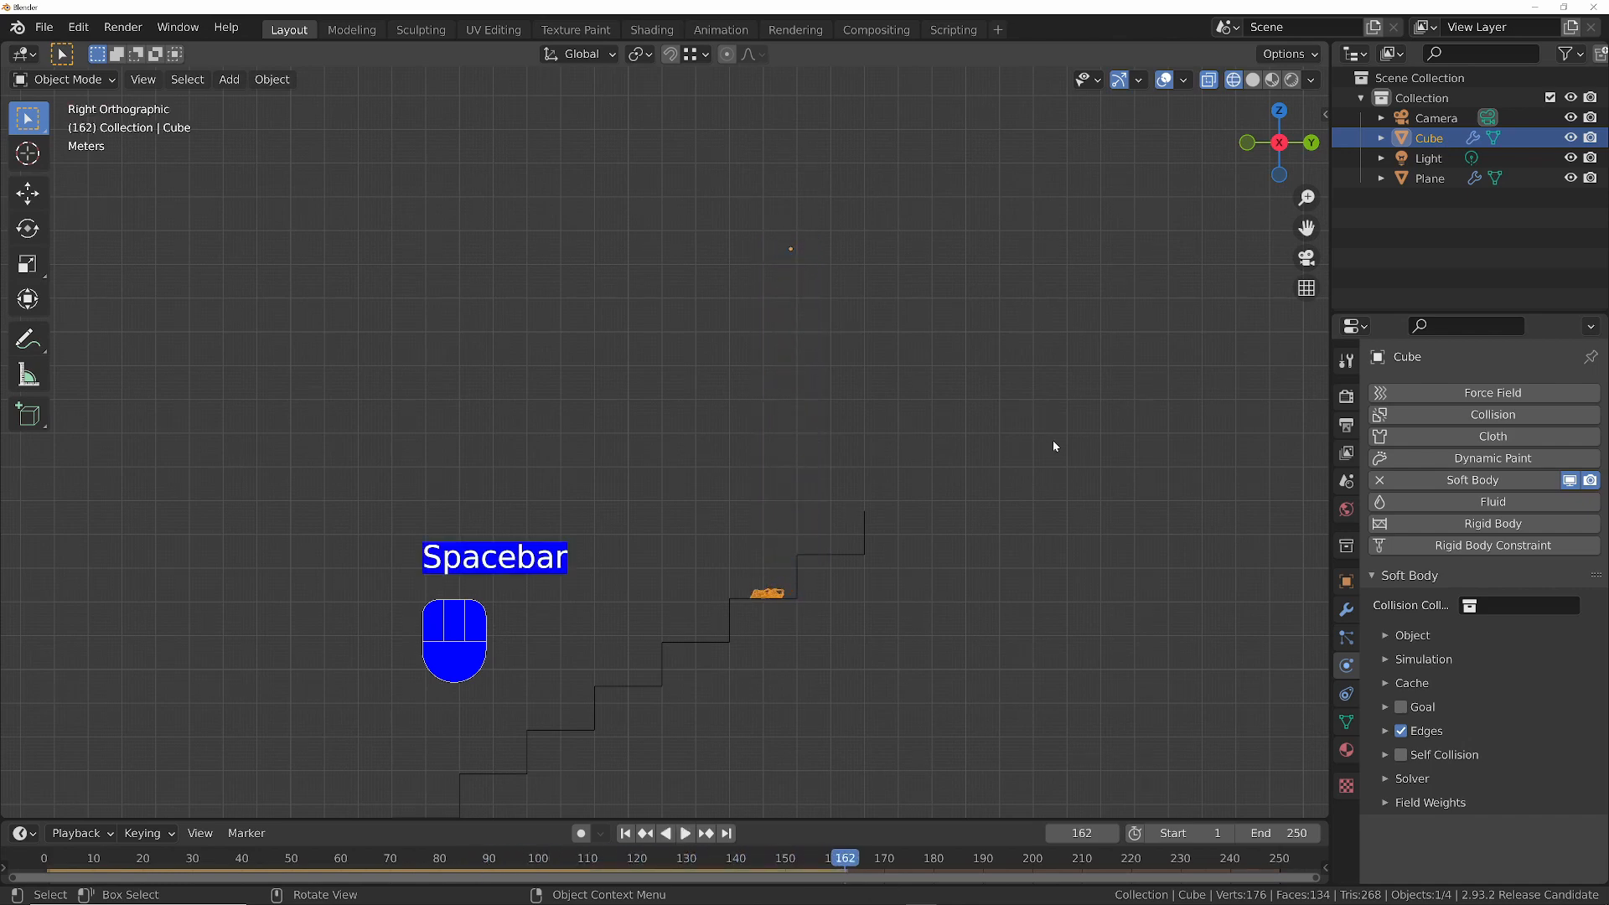
key(shift+Left)
- Switch the viewport to solid shading in a perspective view that shows the ball and the stairs at an angle
mouse_move(839, 456)
middle_down()
mouse_move(851, 564)
mouse_move(902, 582)
middle_up()
key(z)
click(1047, 597)
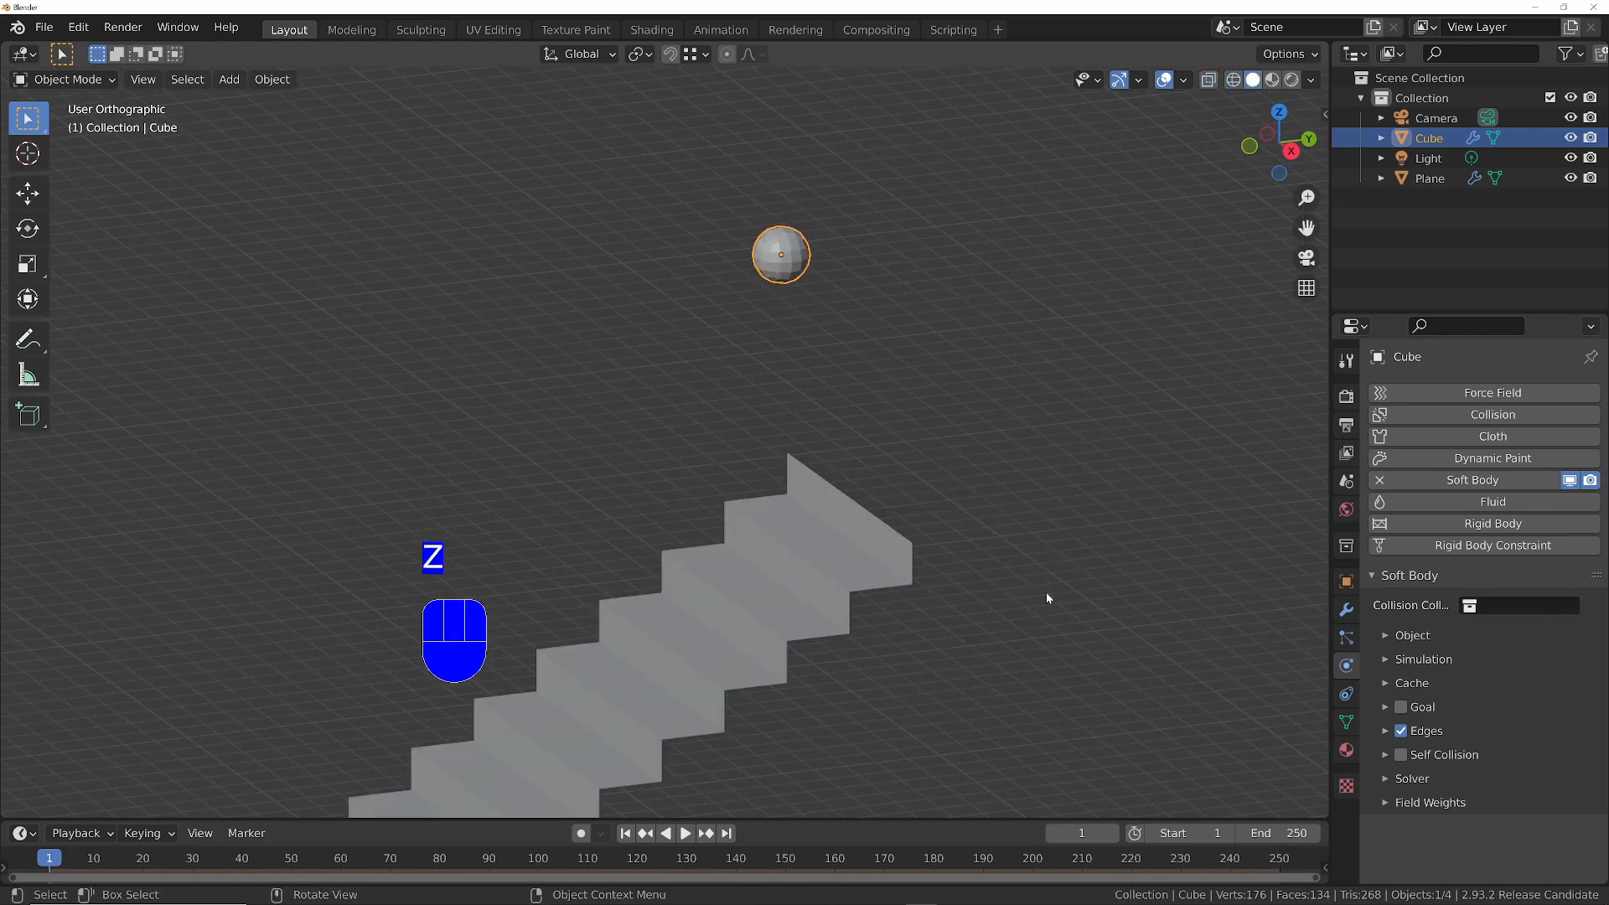
key(KP_5)
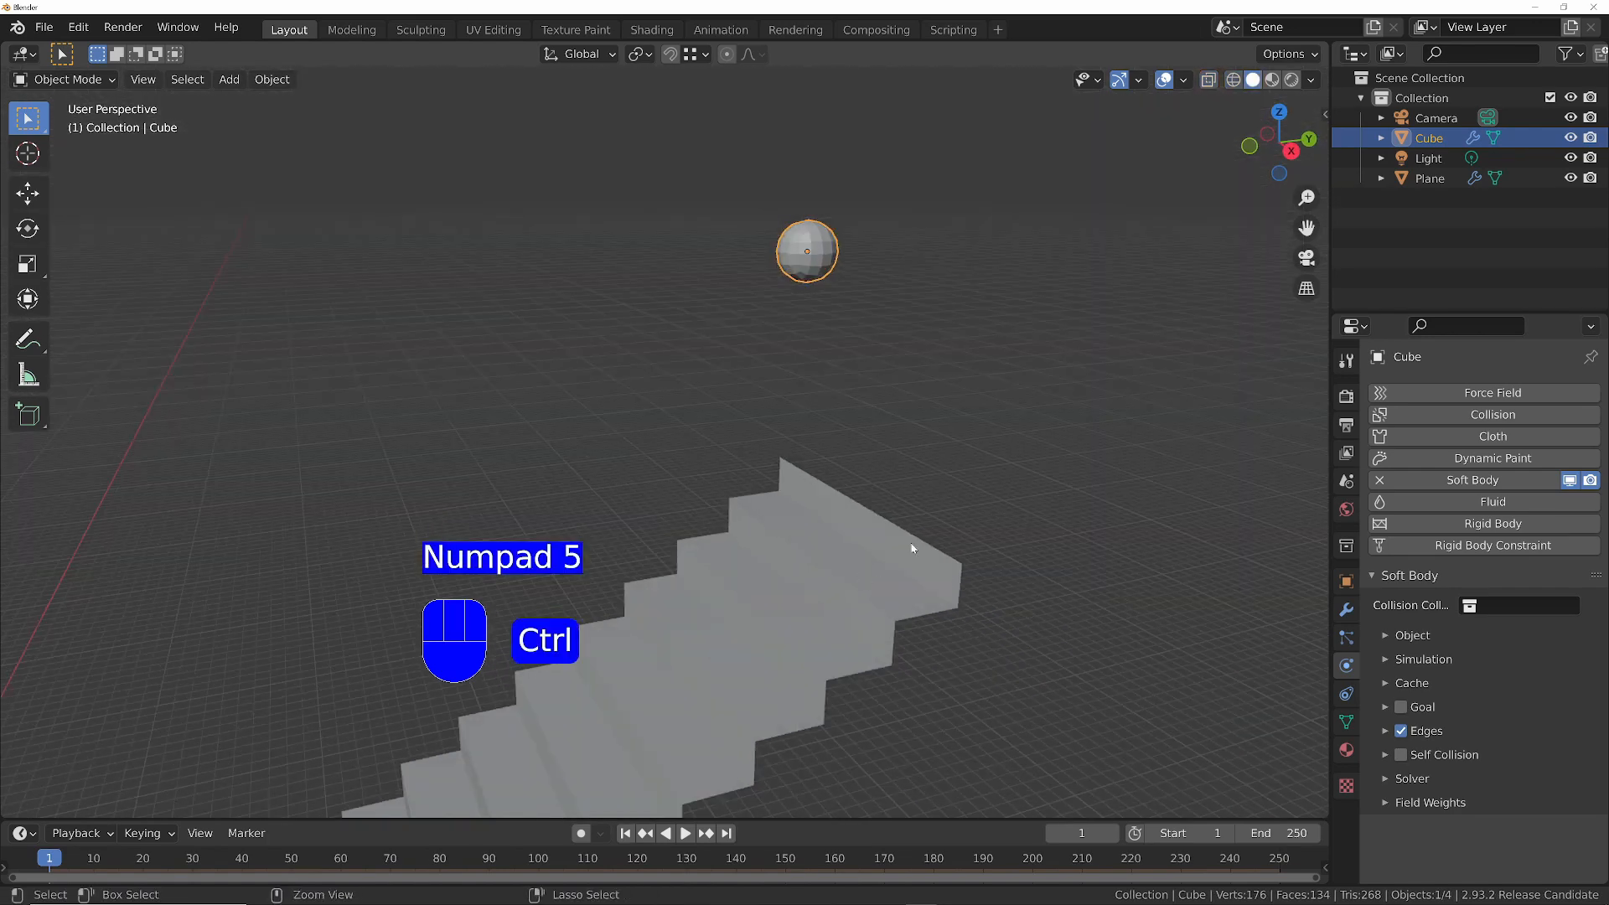
shift+middle_drag(864, 550, 915, 456)
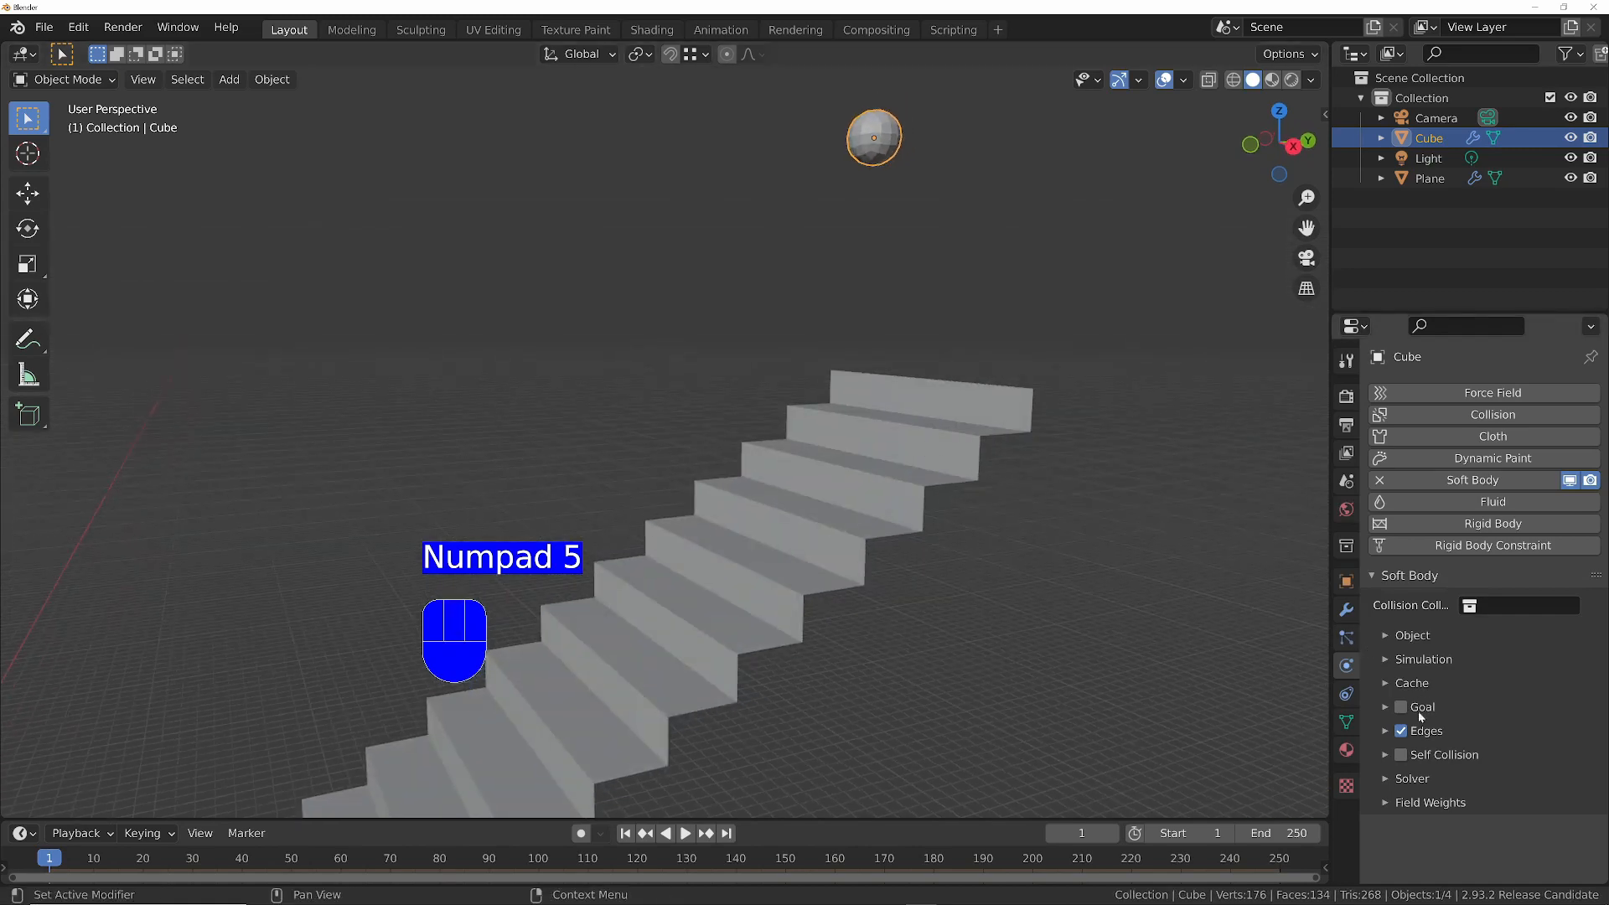
- Expand the Edges settings of the ball's soft body and look at the ball up close
click(1416, 732)
scroll(1415, 687, down, 6)
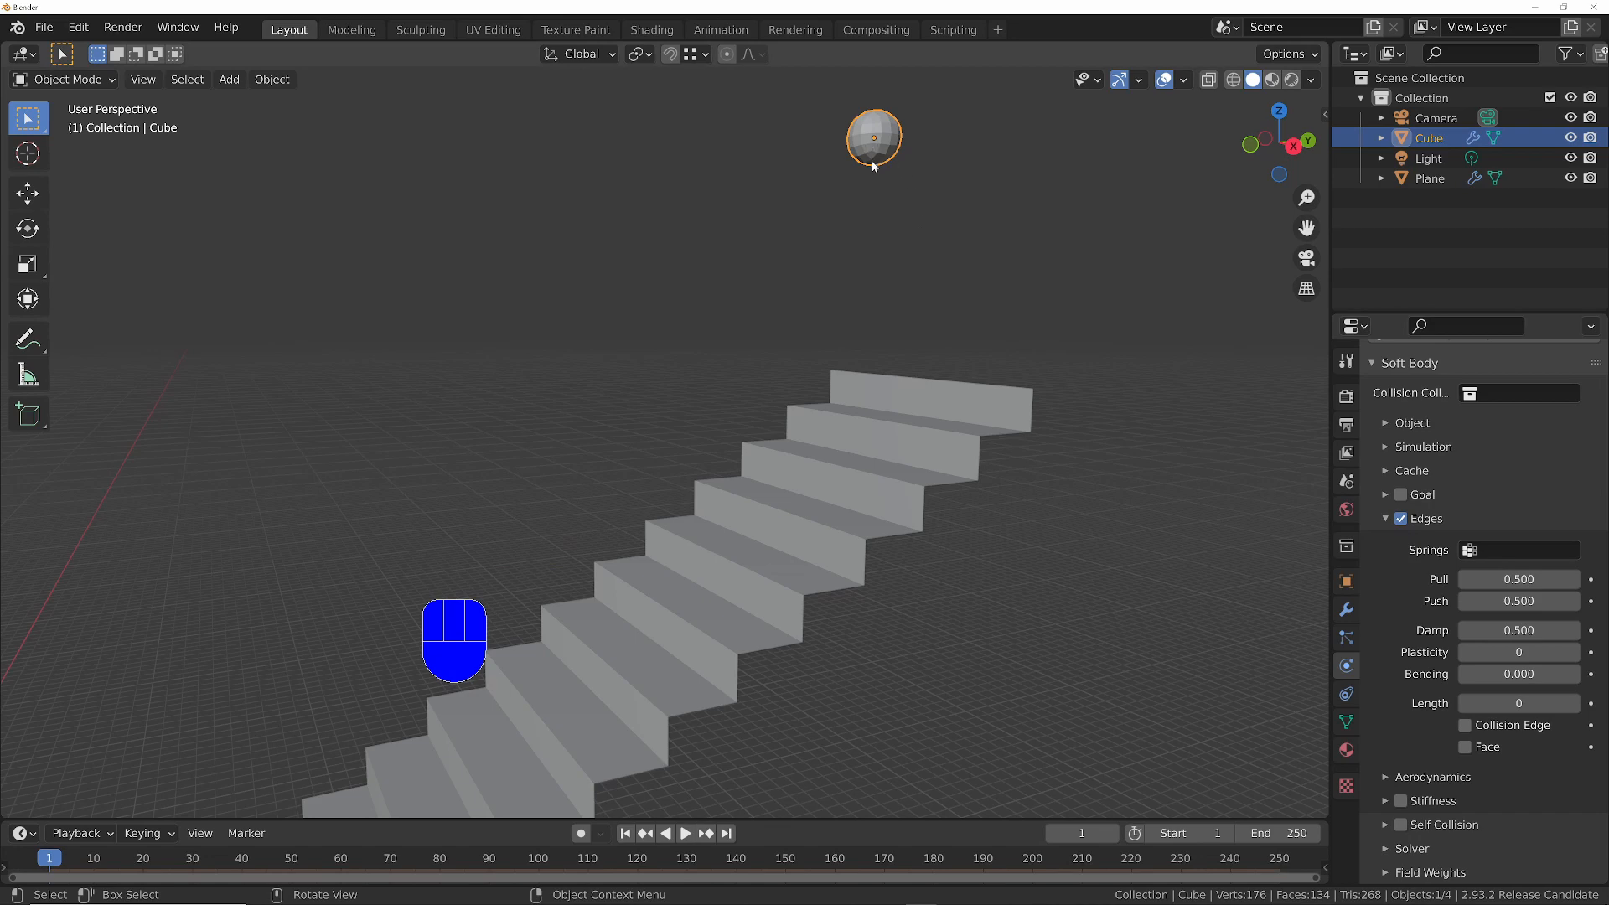
ctrl+middle_drag(871, 140, 780, 191)
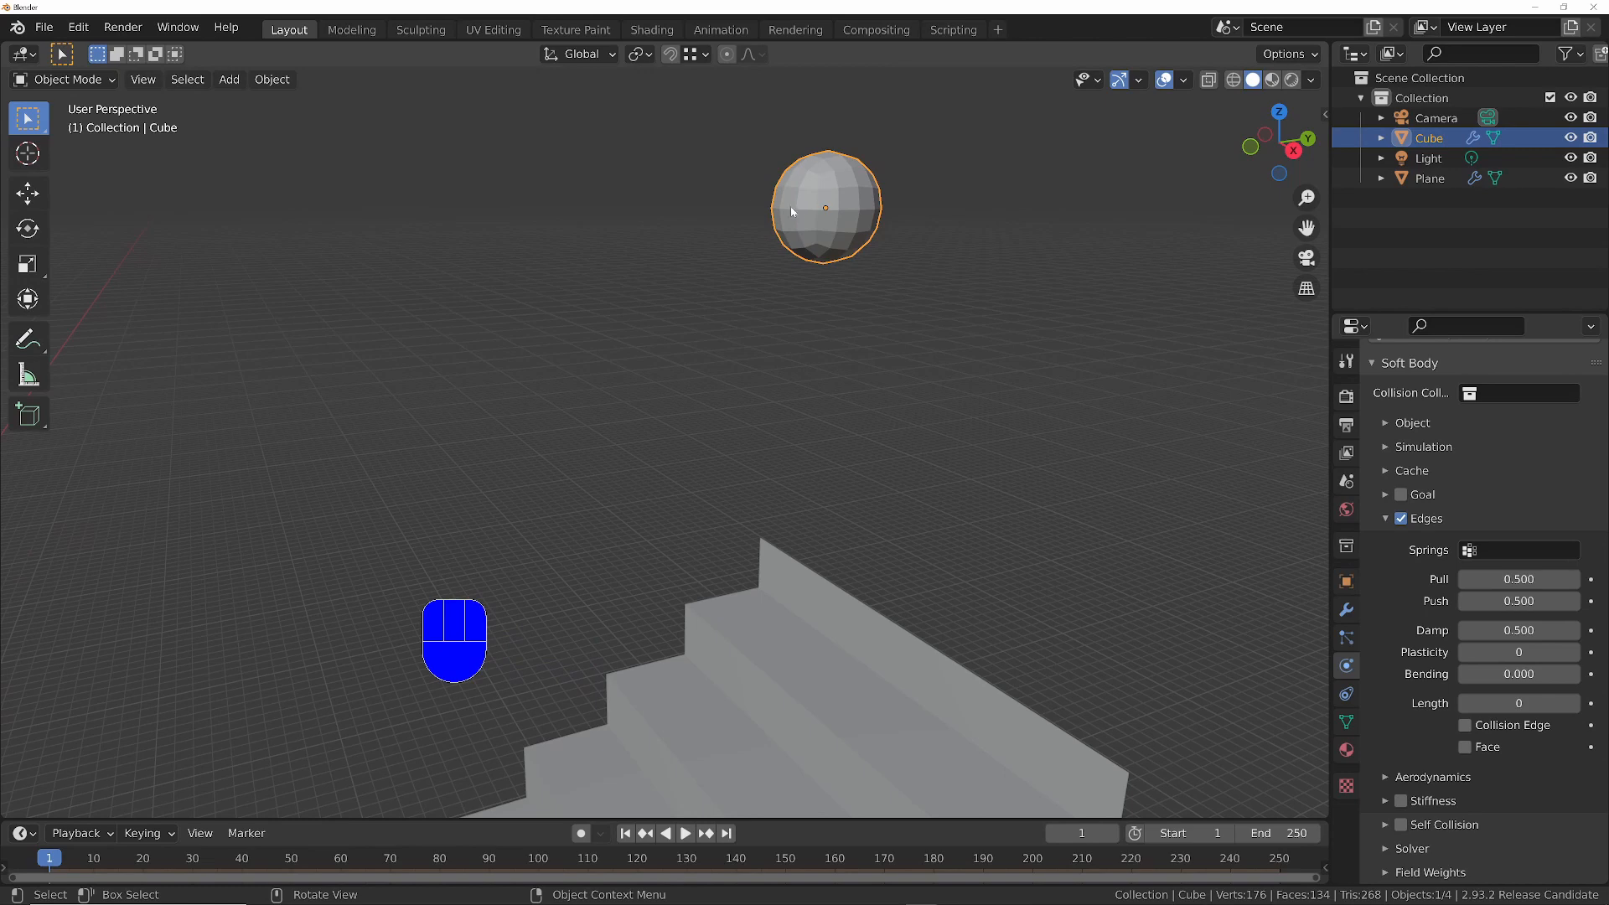
ctrl+middle_drag(867, 218, 823, 247)
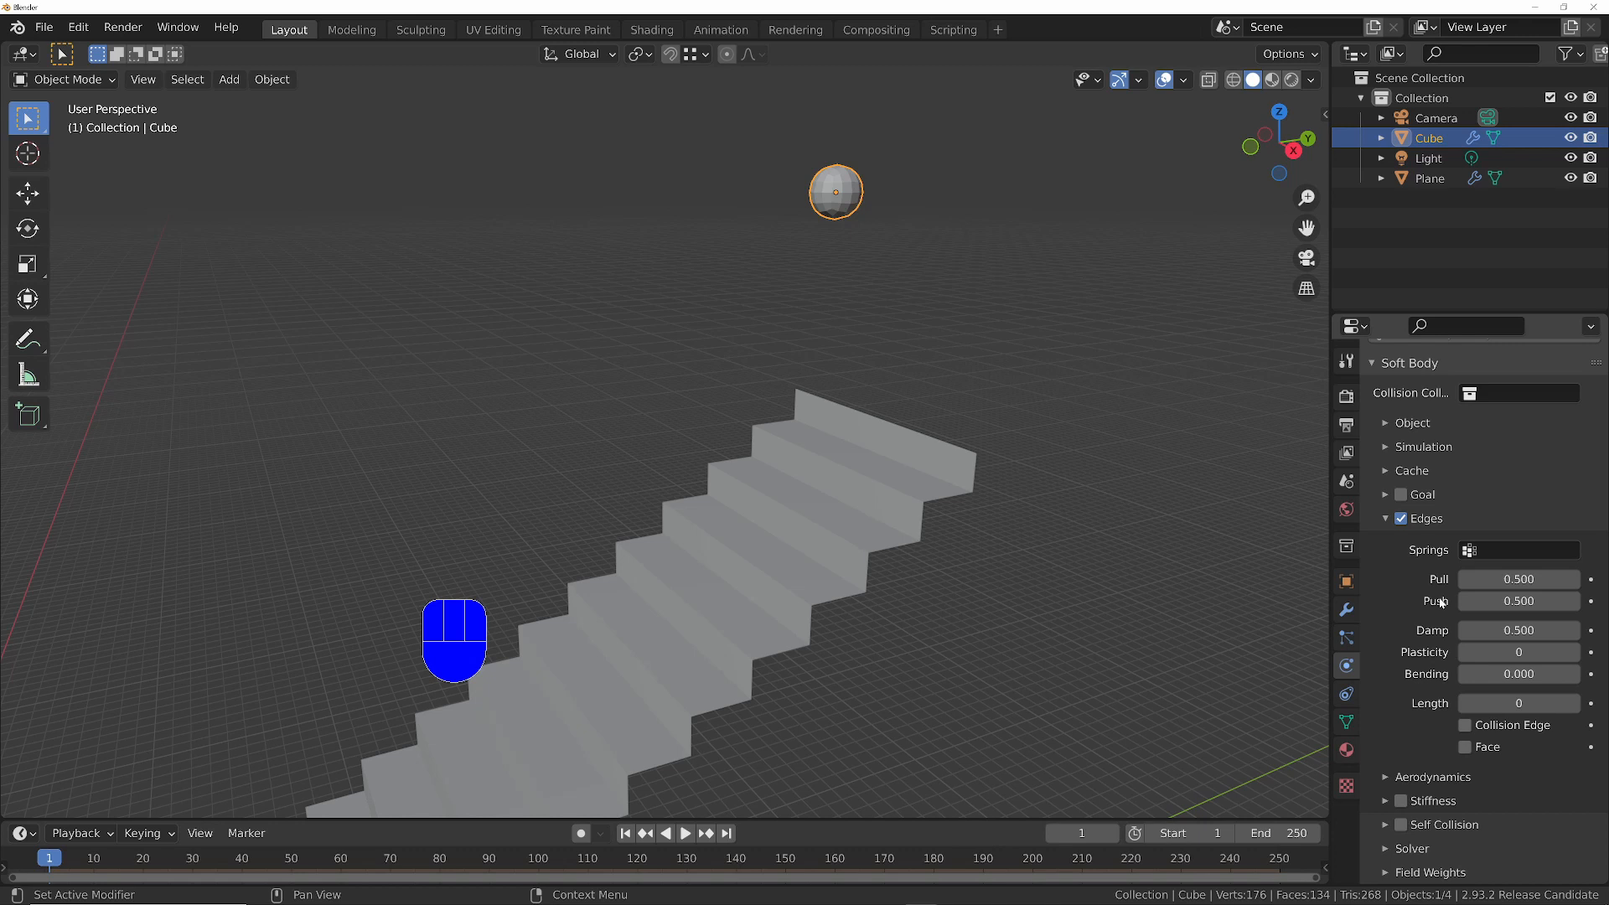
- Set the soft body edges' Pull and Push to 1, test the simulation in playback and return to frame 1
click(1511, 580)
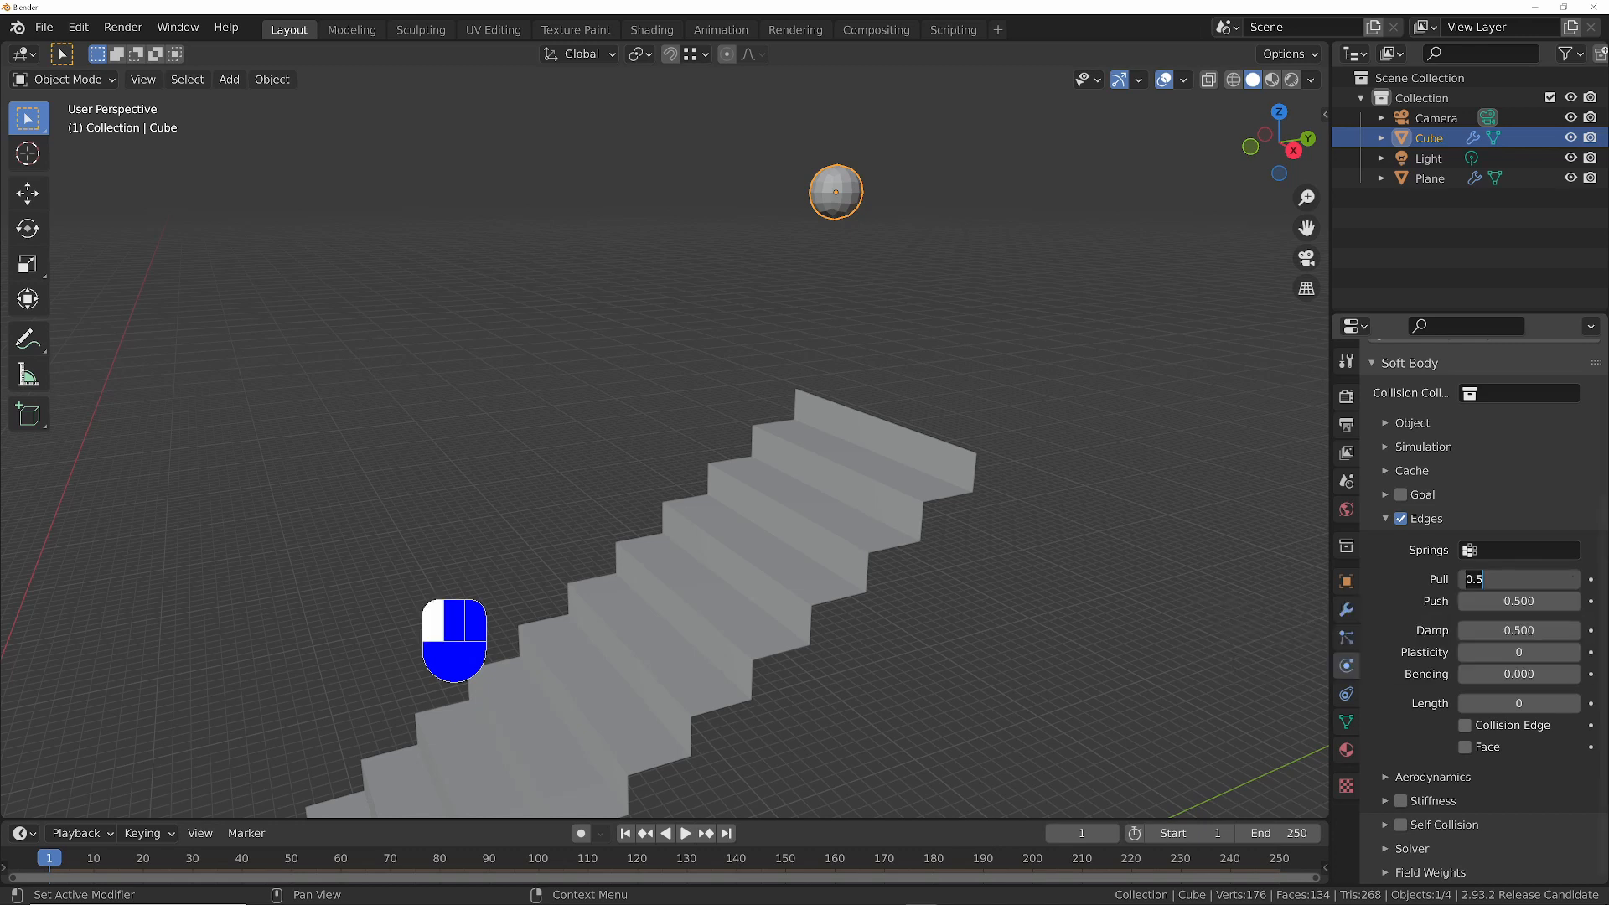
click(1509, 601)
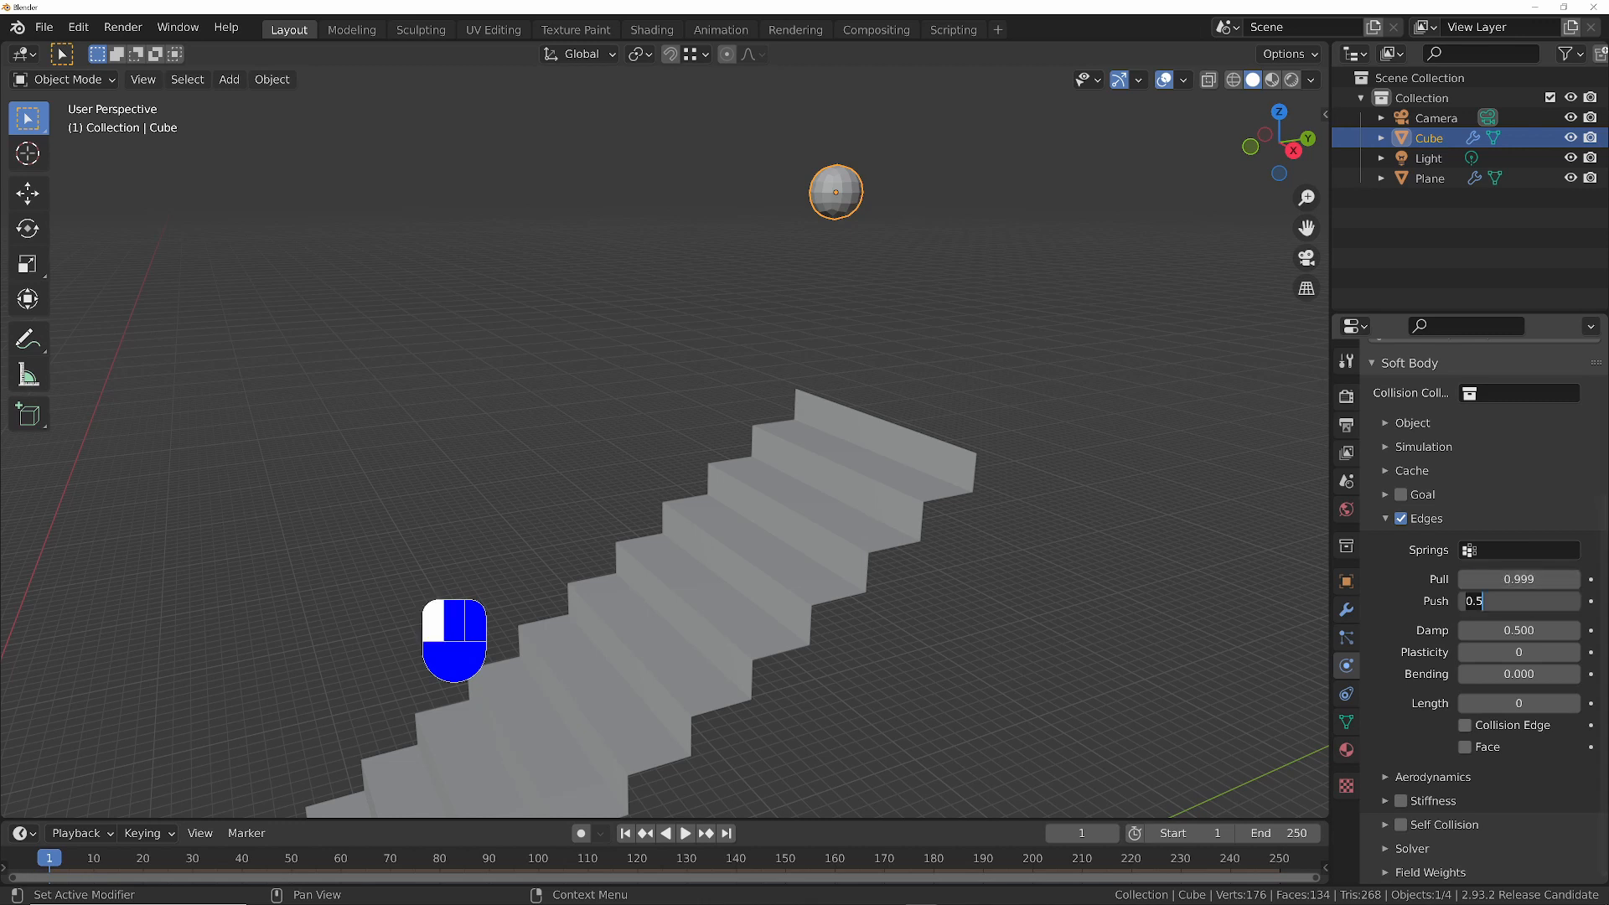
text(1)
key(Return)
key(space)
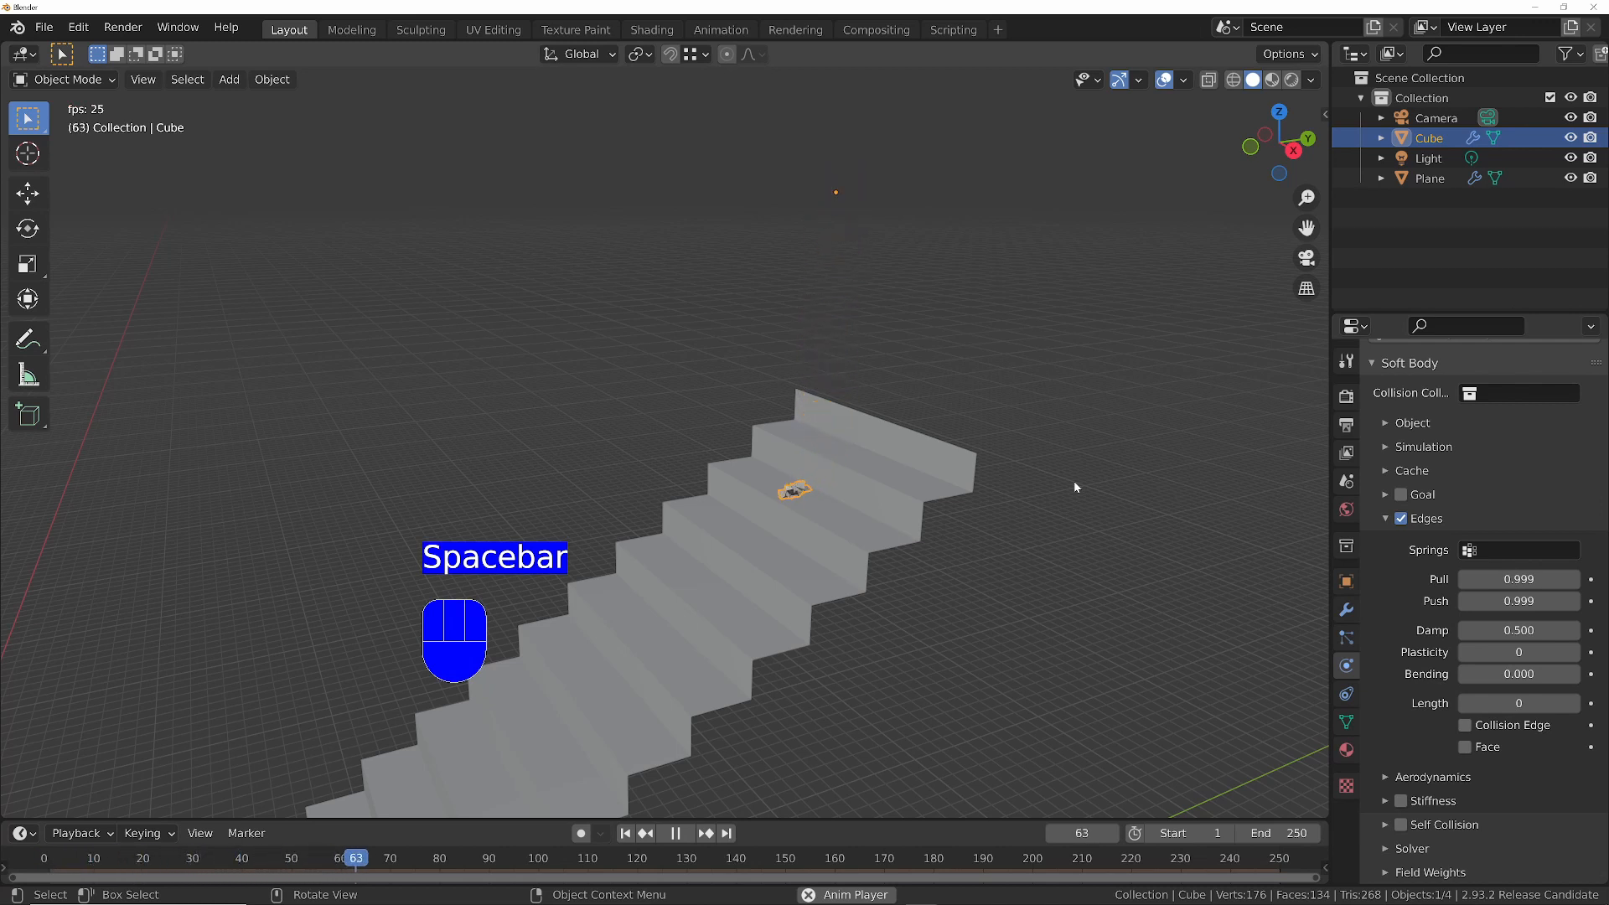
key(space)
key(shift+Left)
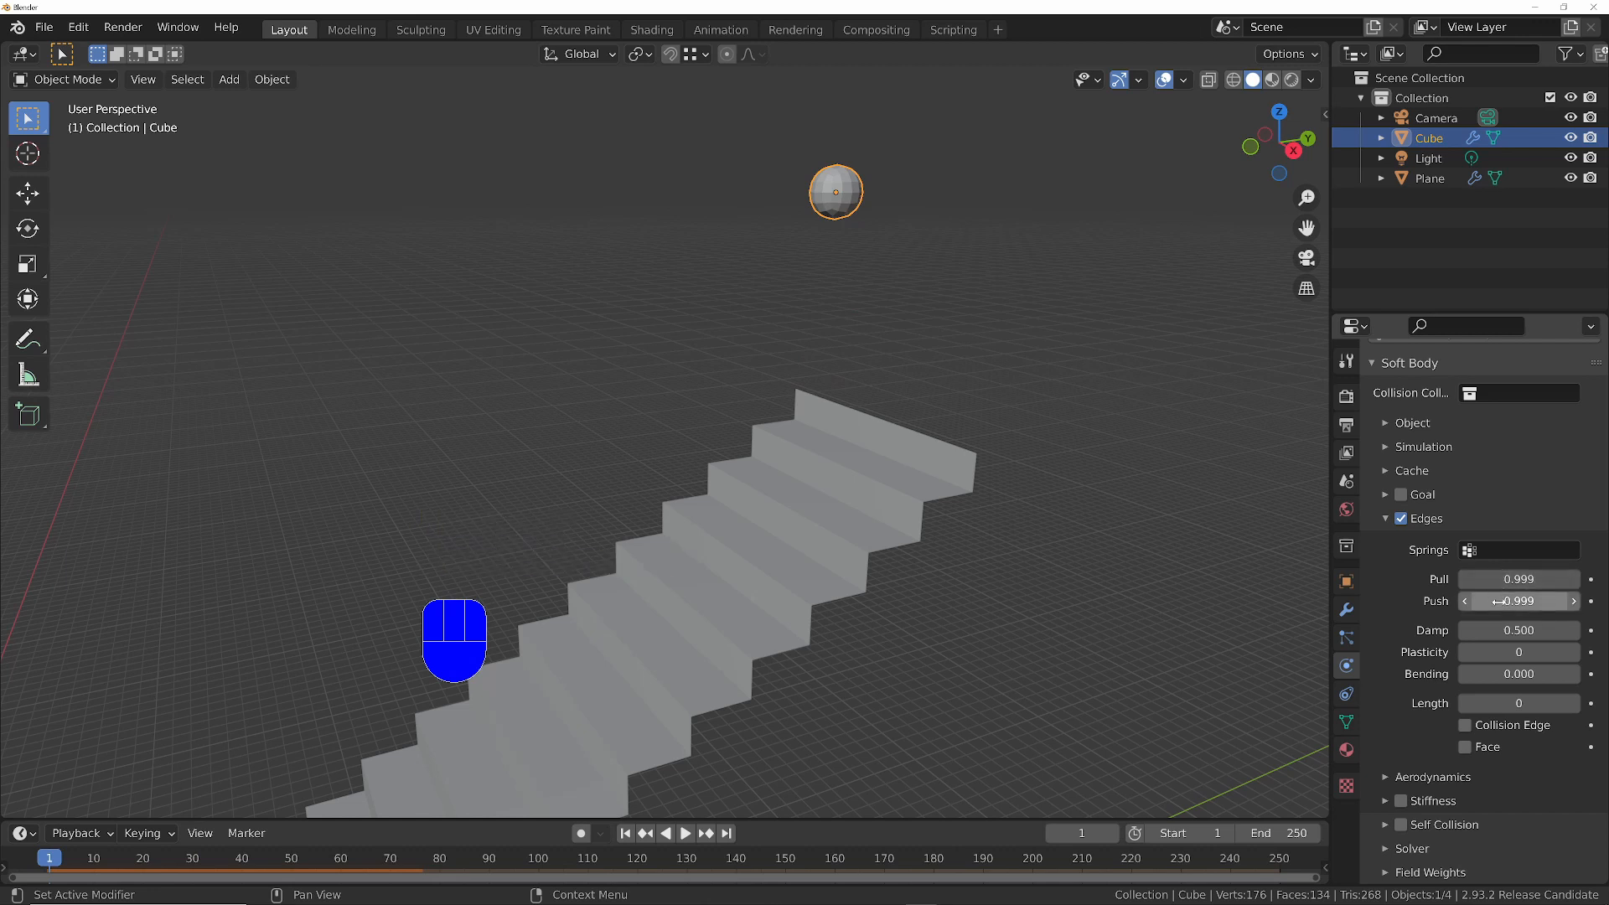
- Set the soft body edges' Bending to 0.1, test the bounce in playback and return to frame 1
click(1475, 675)
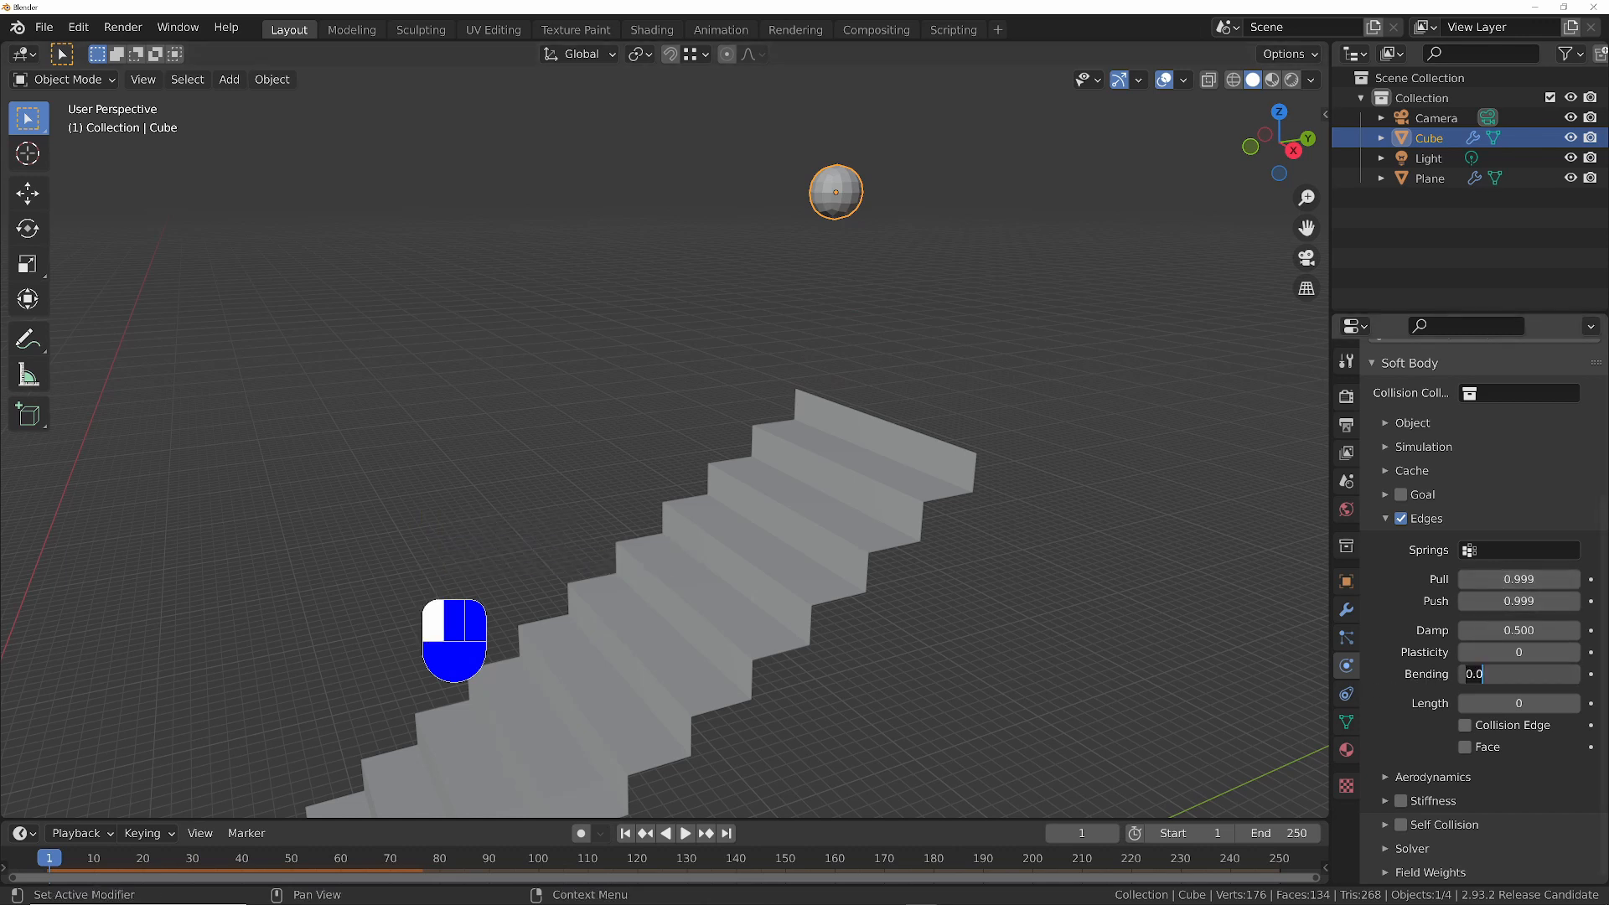
text(.1)
key(Return)
key(space)
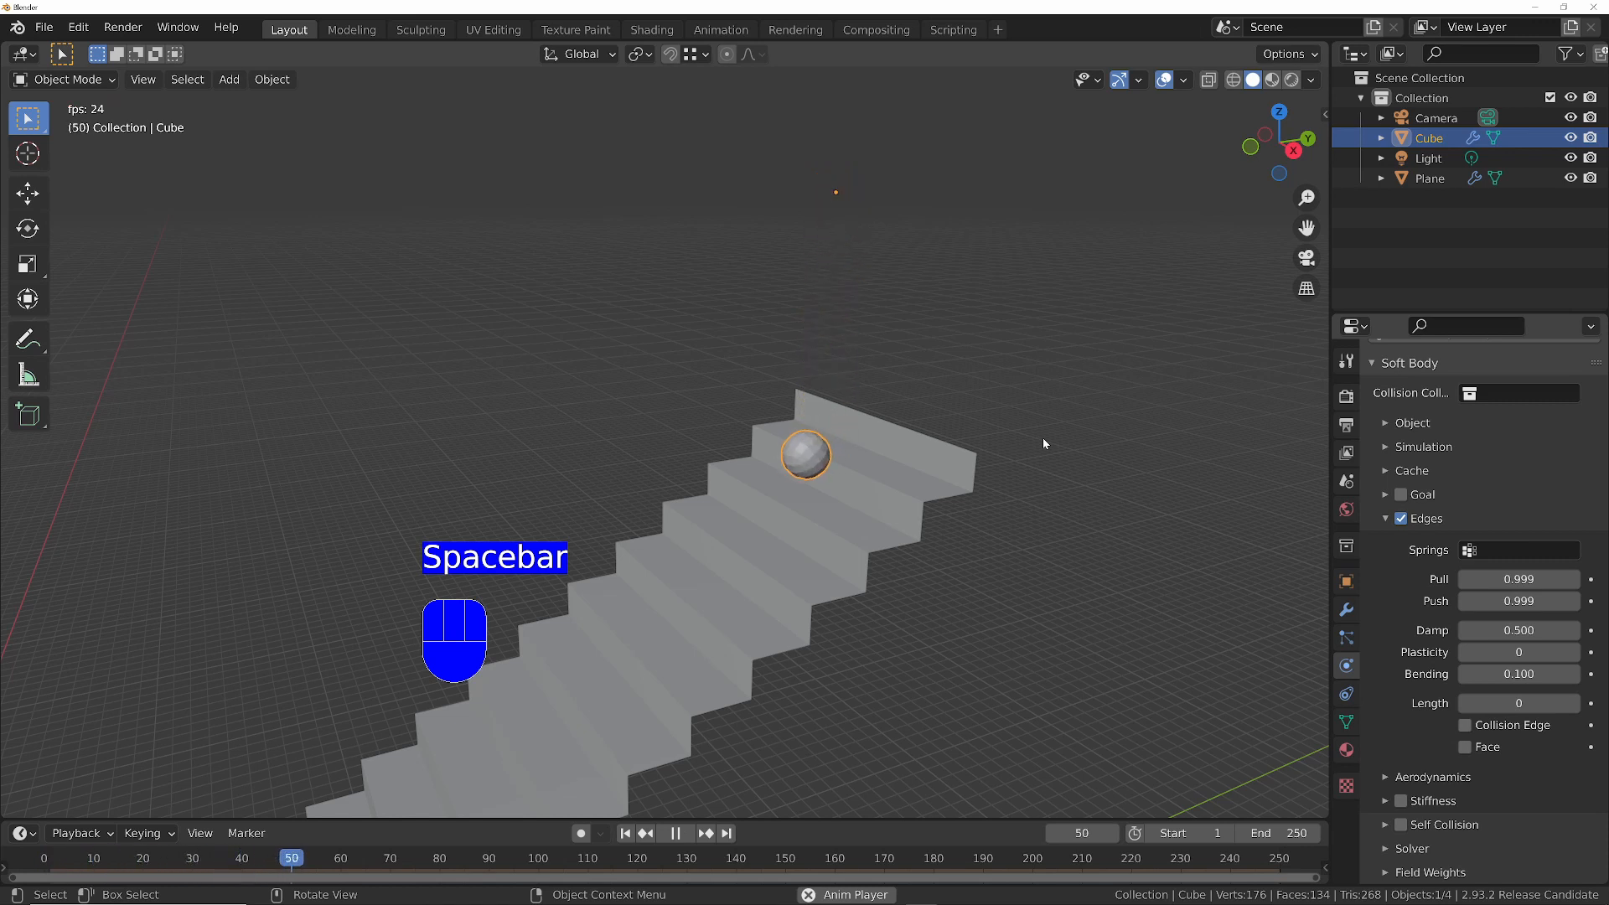
key(space)
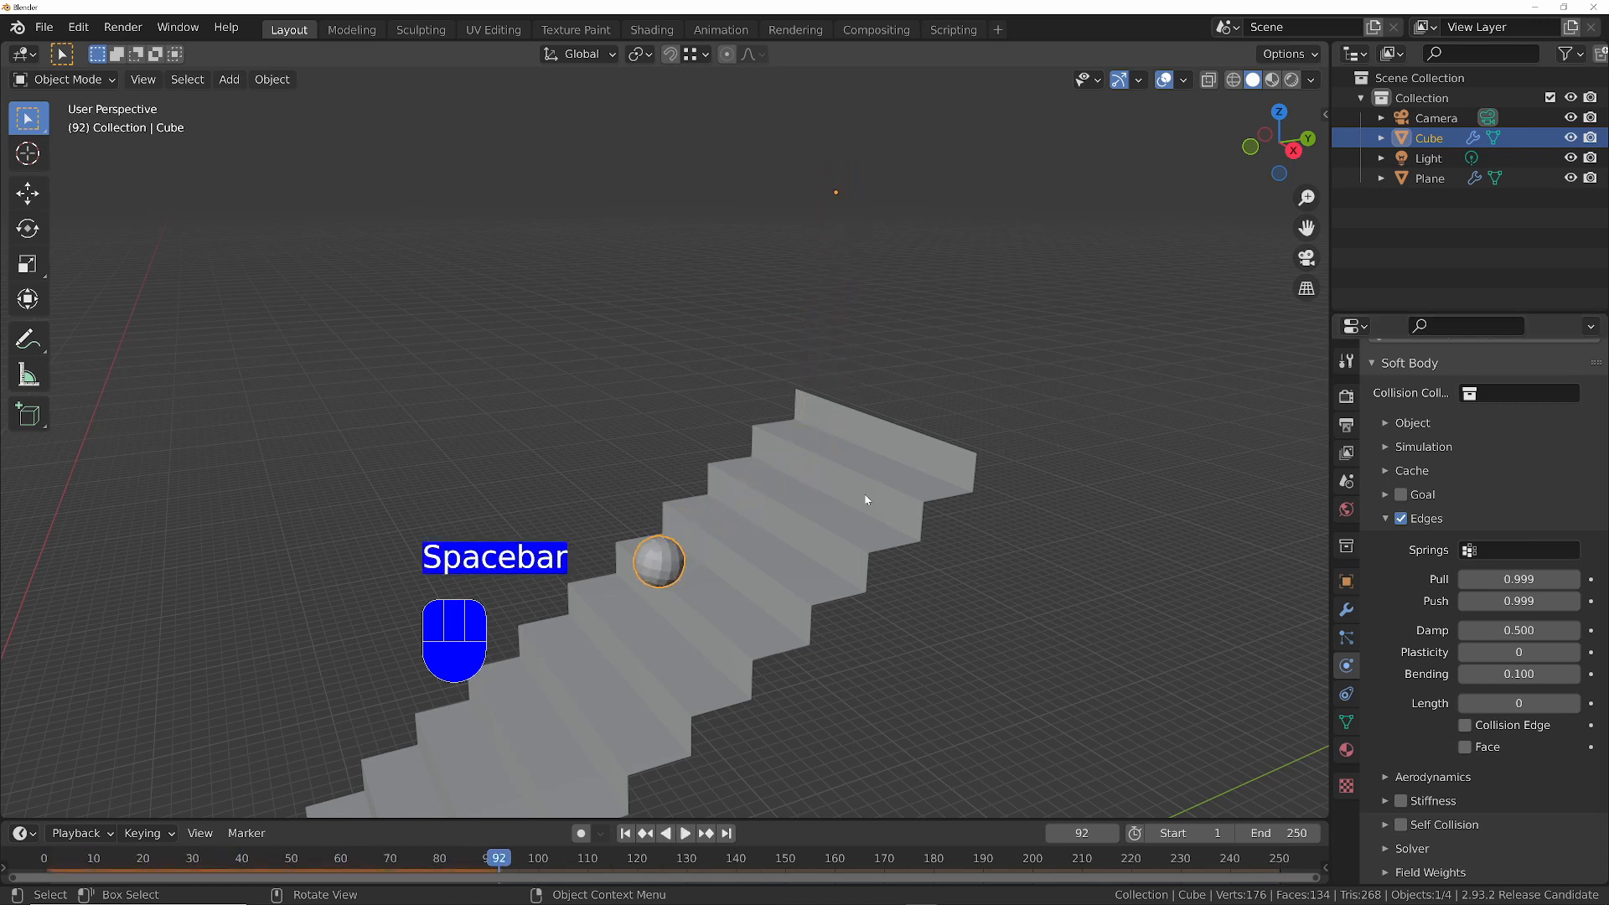
key(shift+Left)
- Set both Pull and Push to 0.6, test the softer ball in playback and return to frame 1
click(1514, 587)
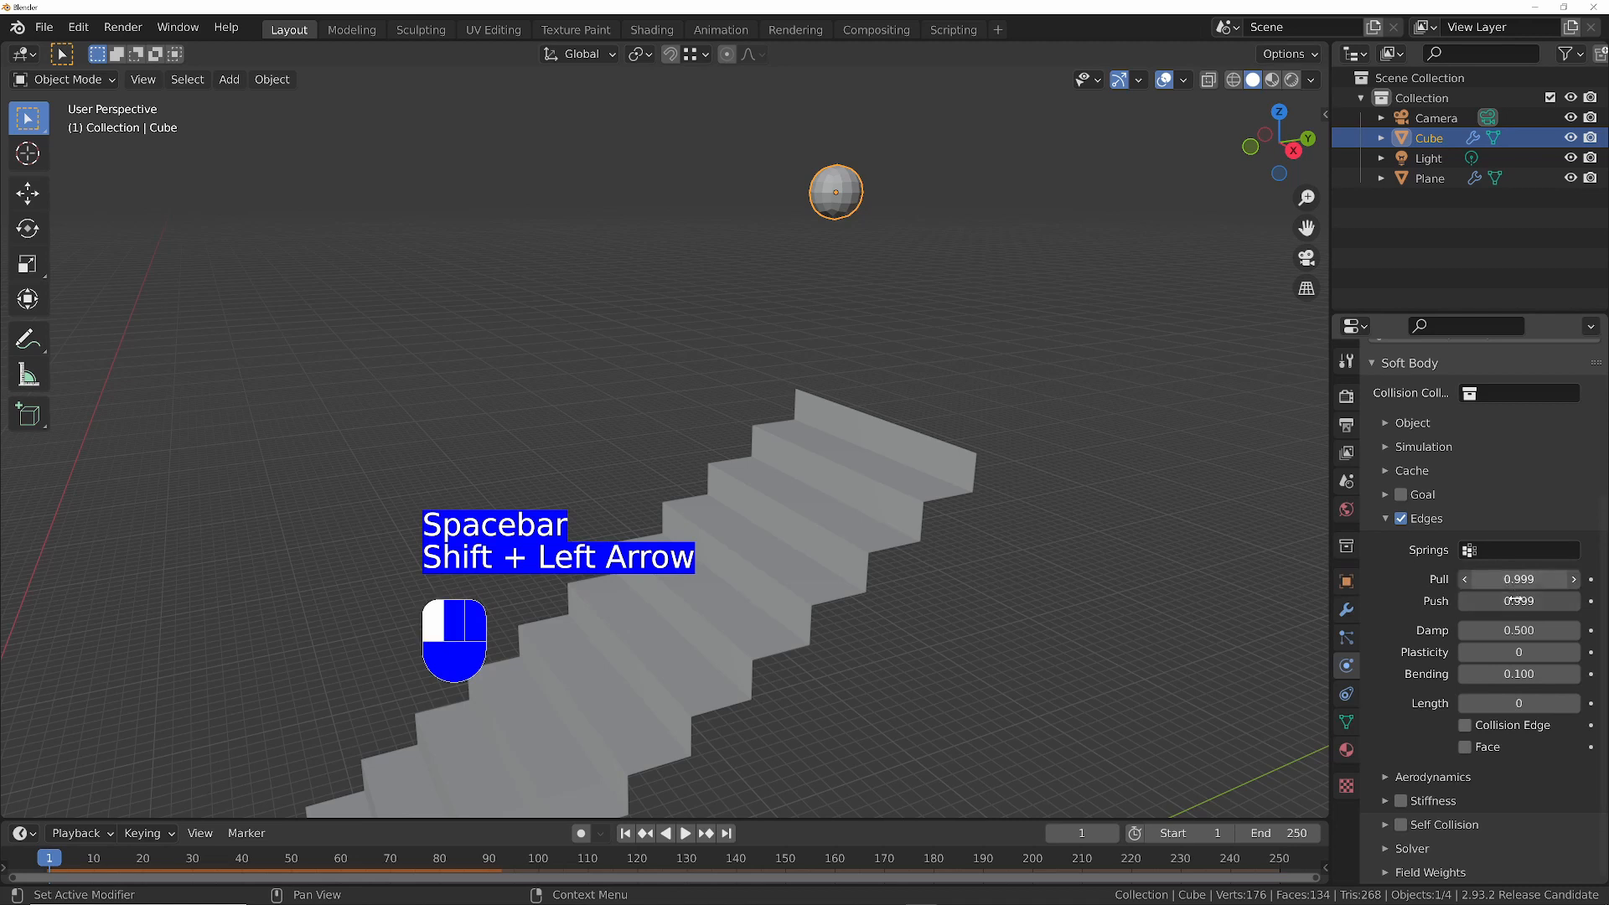
mouse_move(1519, 601)
mouse_down()
mouse_move(1500, 605)
mouse_move(1519, 609)
mouse_up()
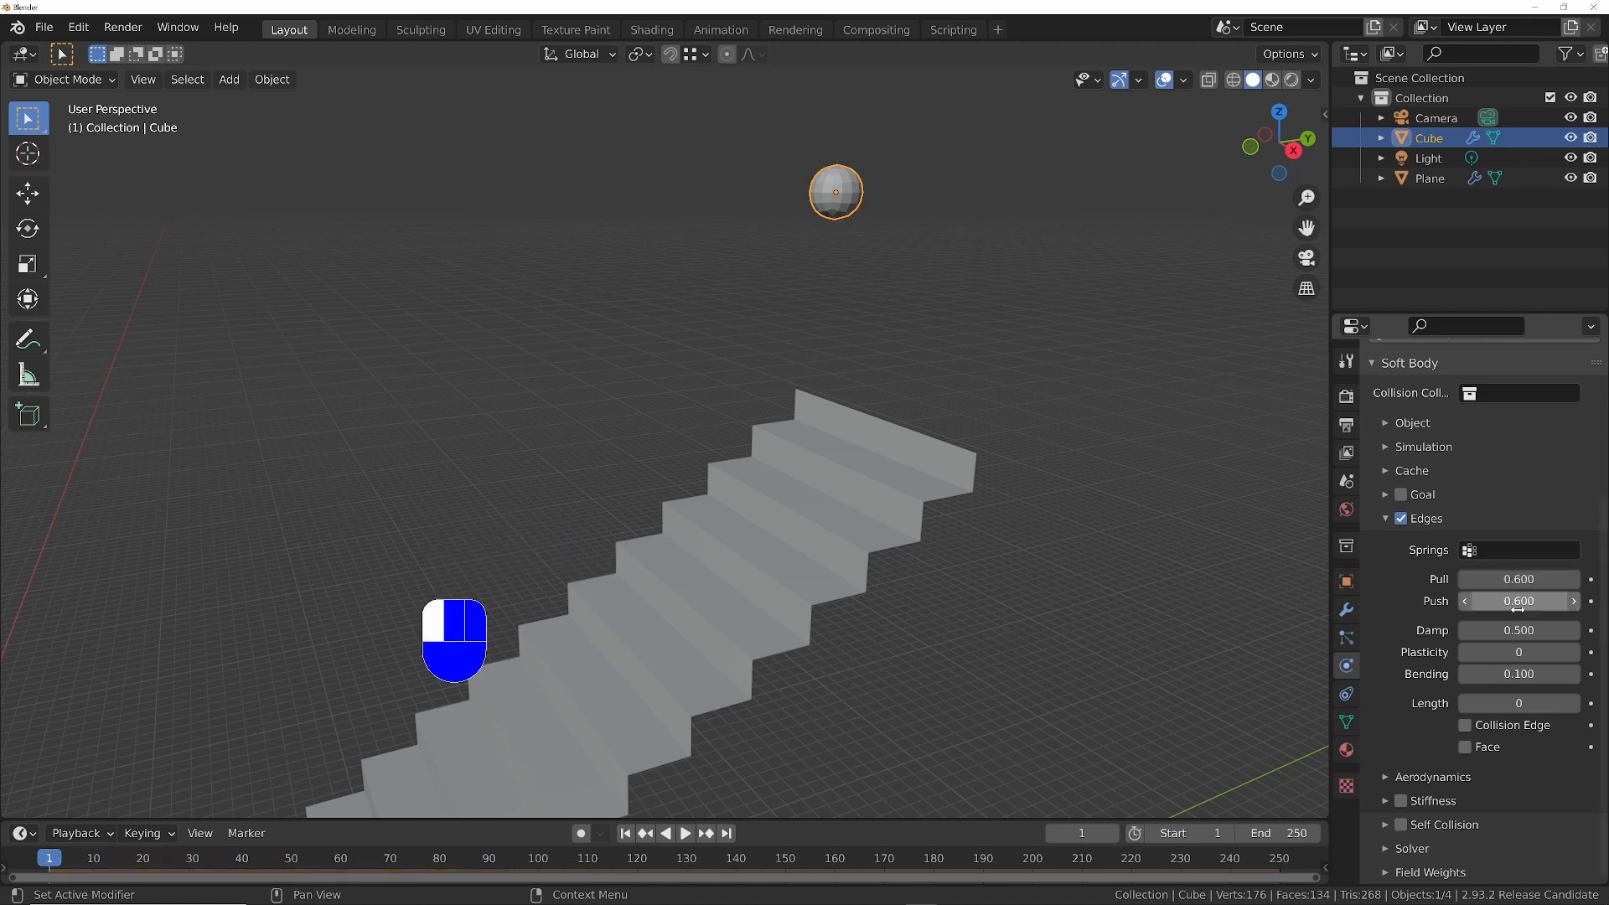
key(space)
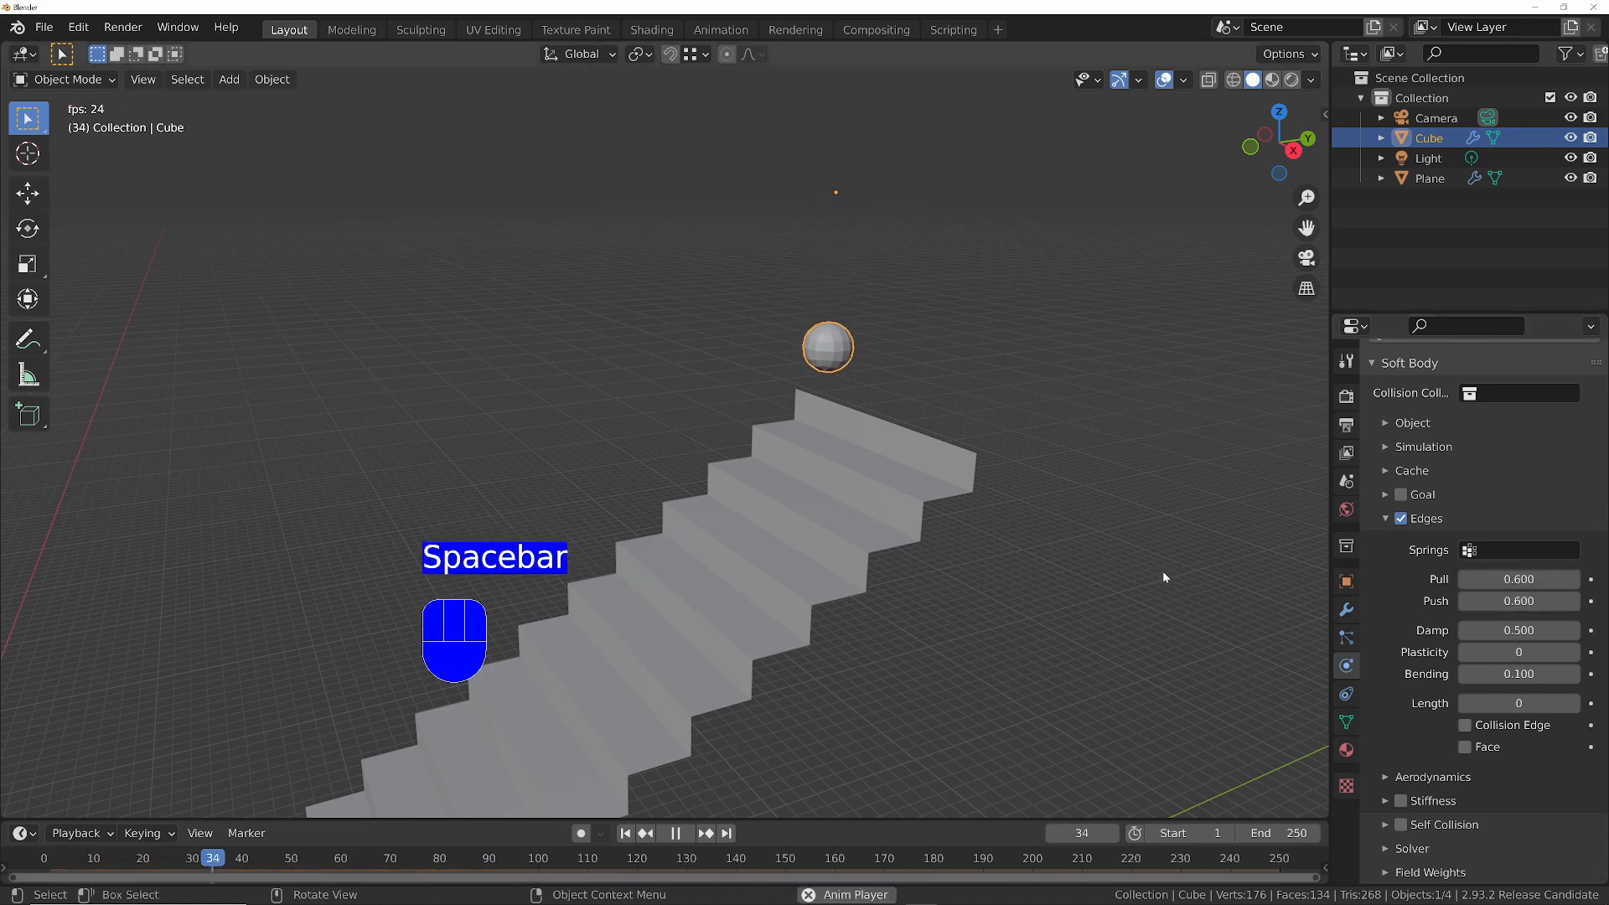
key(space)
key(shift+Left)
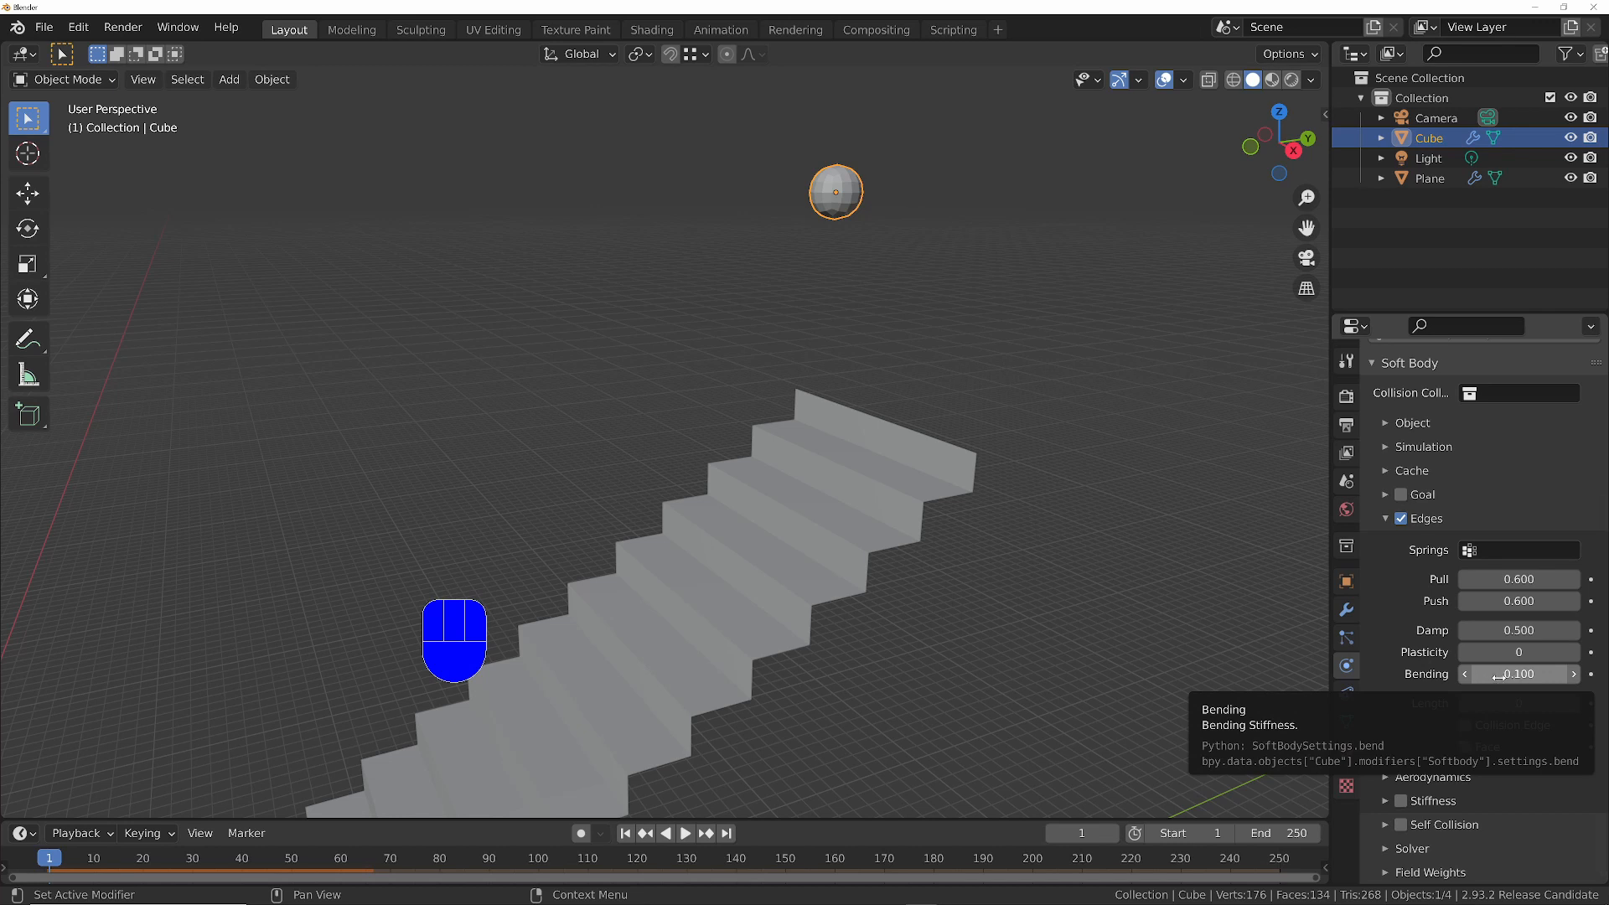
- Set both Pull and Push to 0.8, play the simulation again and return to frame 1
drag(1519, 579, 1519, 601)
text(.8)
key(Return)
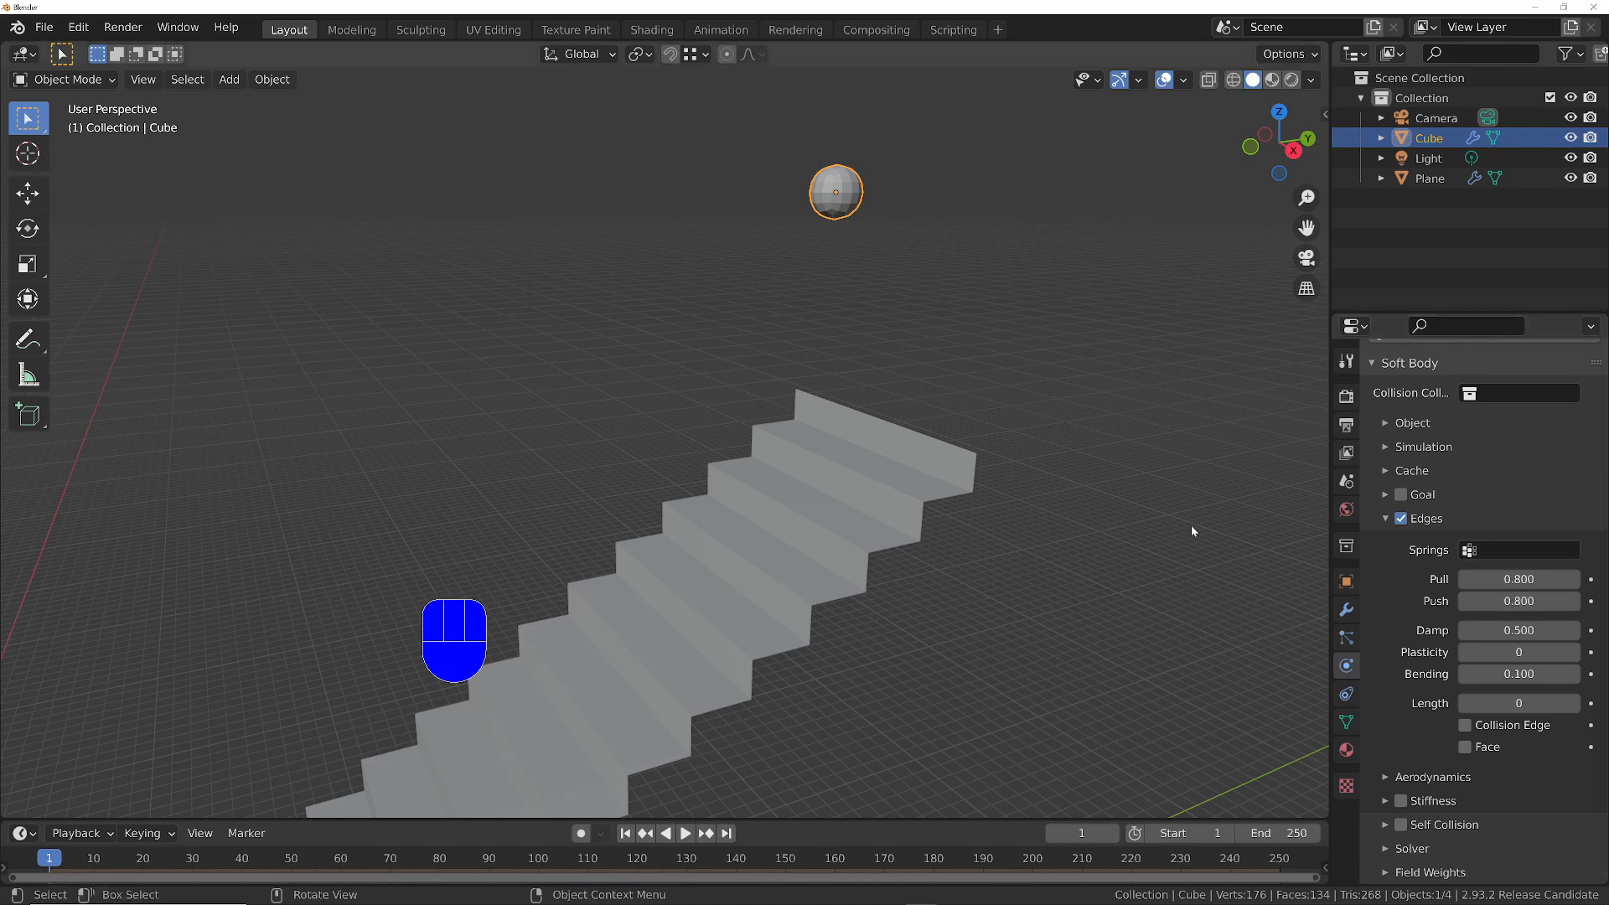
key(space)
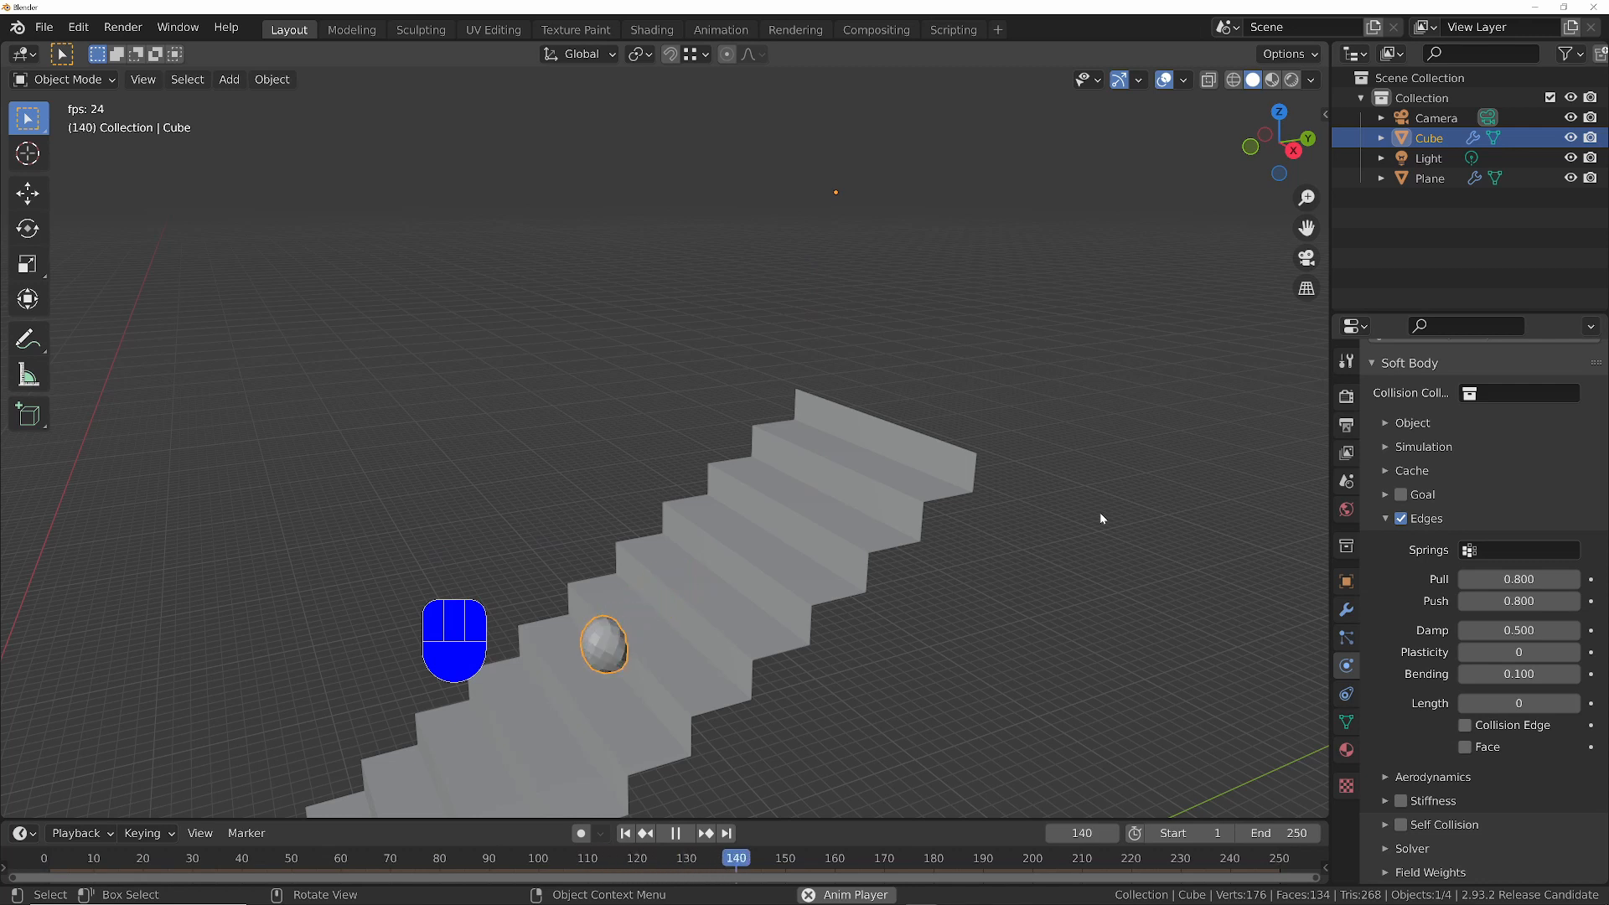
key(space)
key(shift+Left)
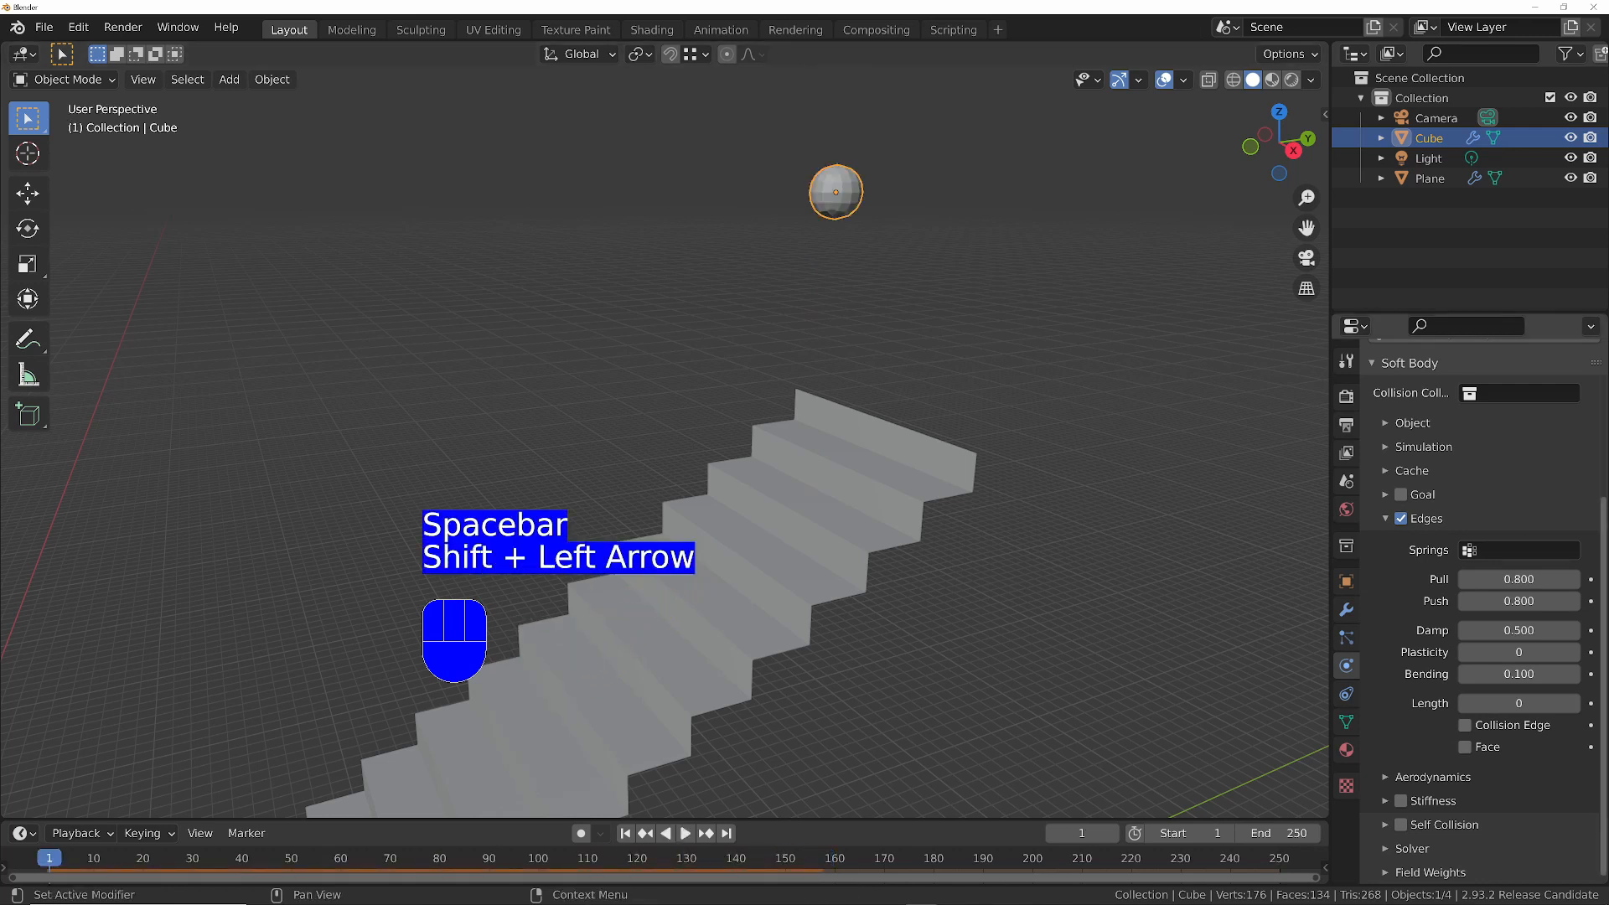
- Set the soft body edges' Bending to 0.6 and play the simulation of the ball on the stairs
click(1506, 682)
text(.6)
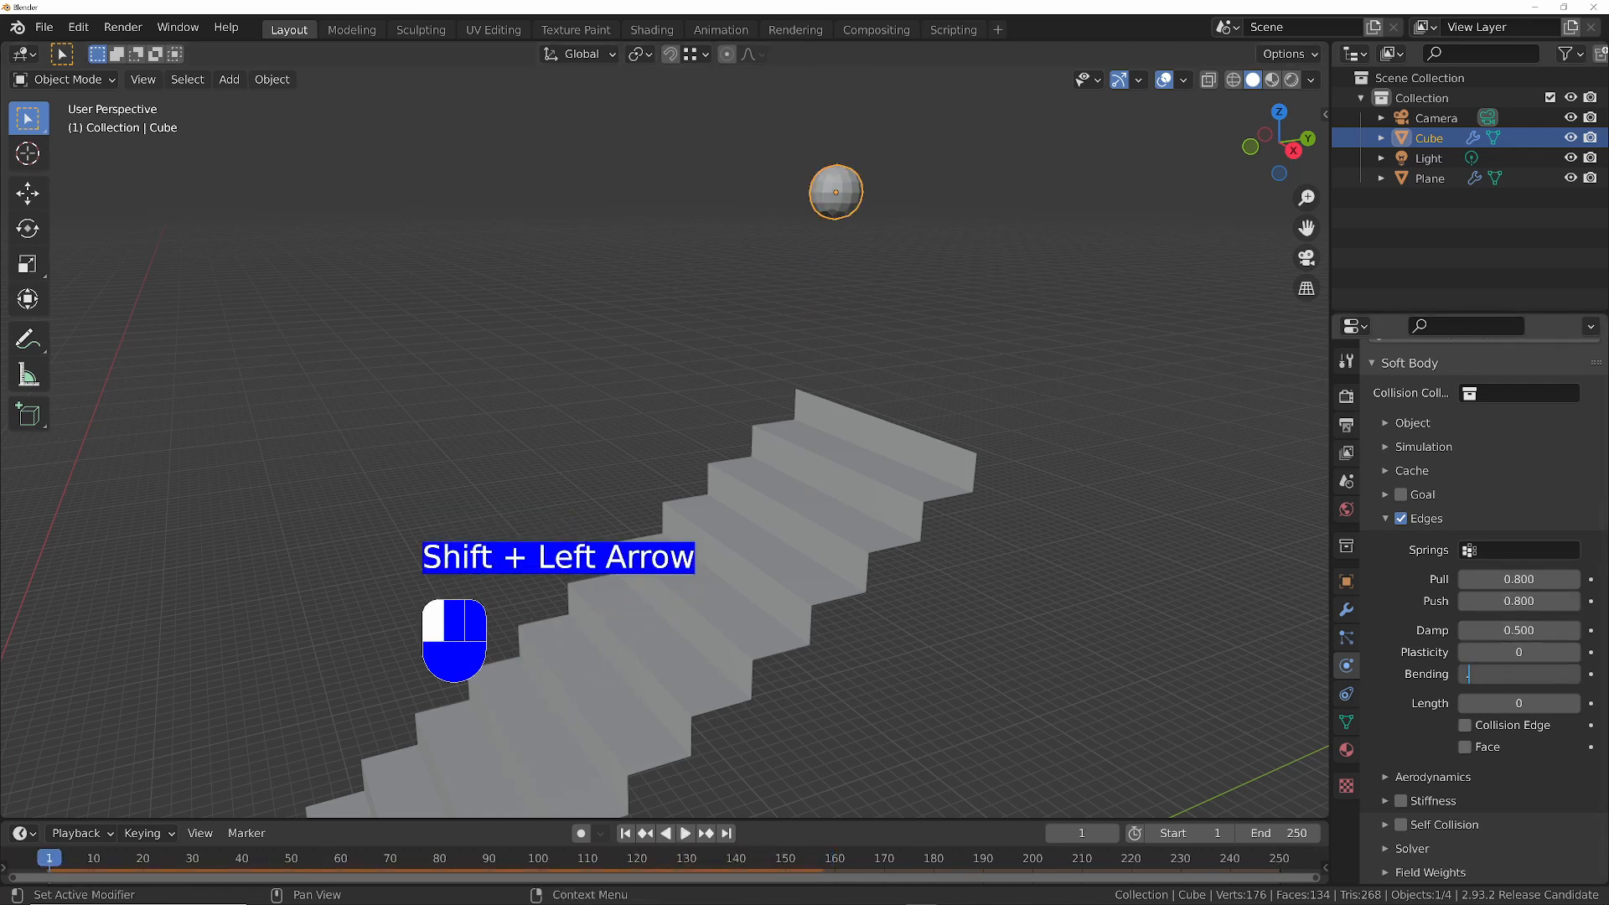
key(Return)
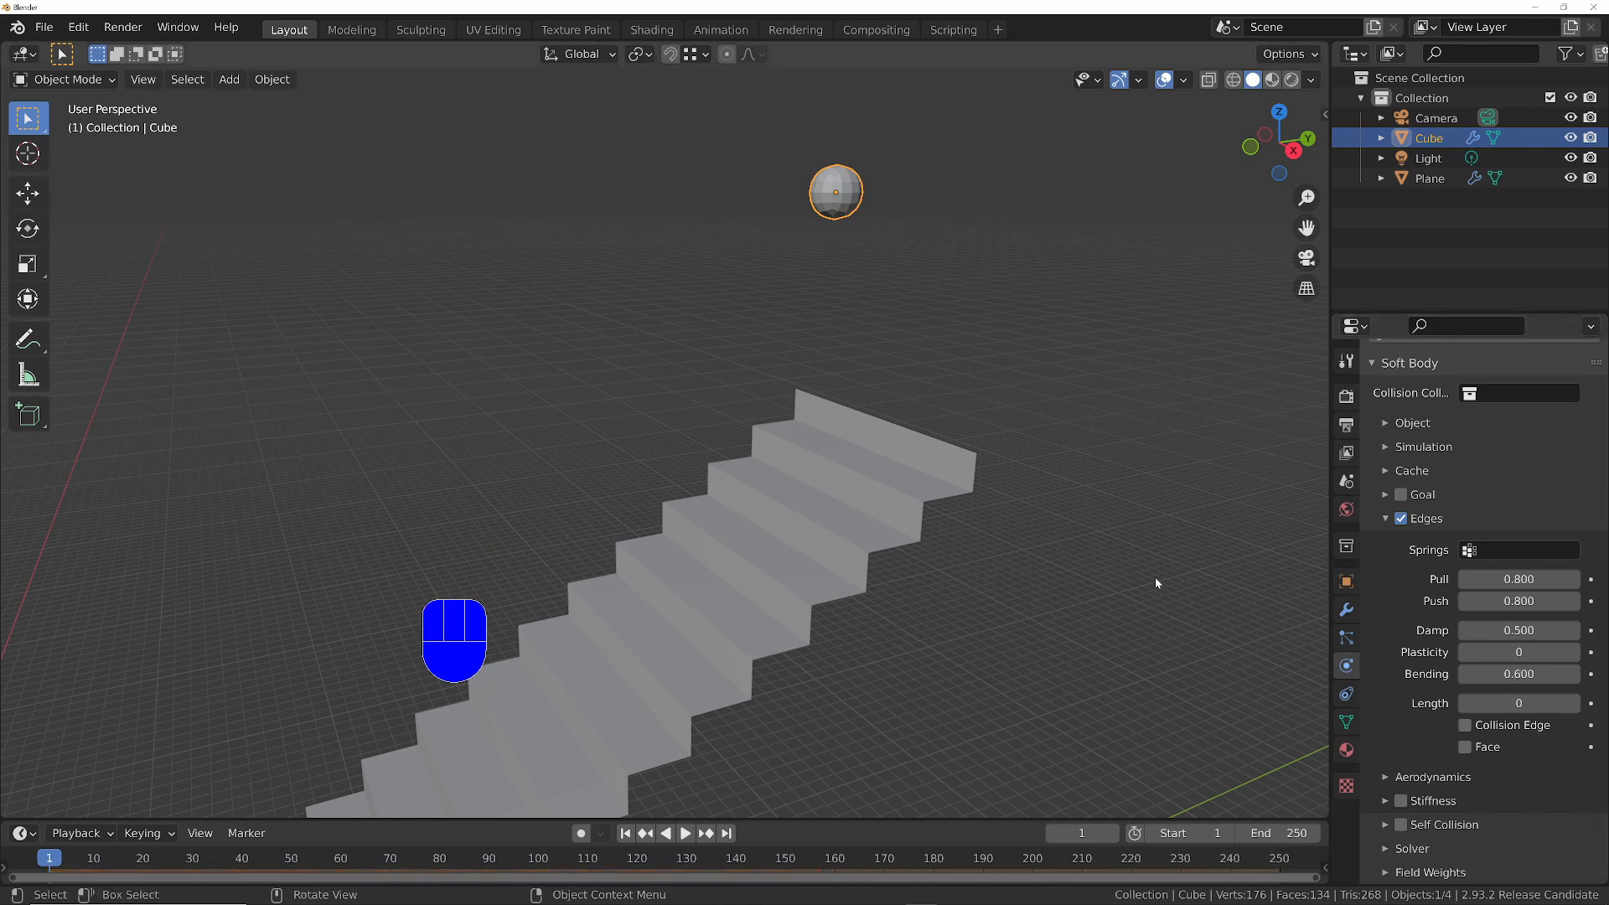
key(space)
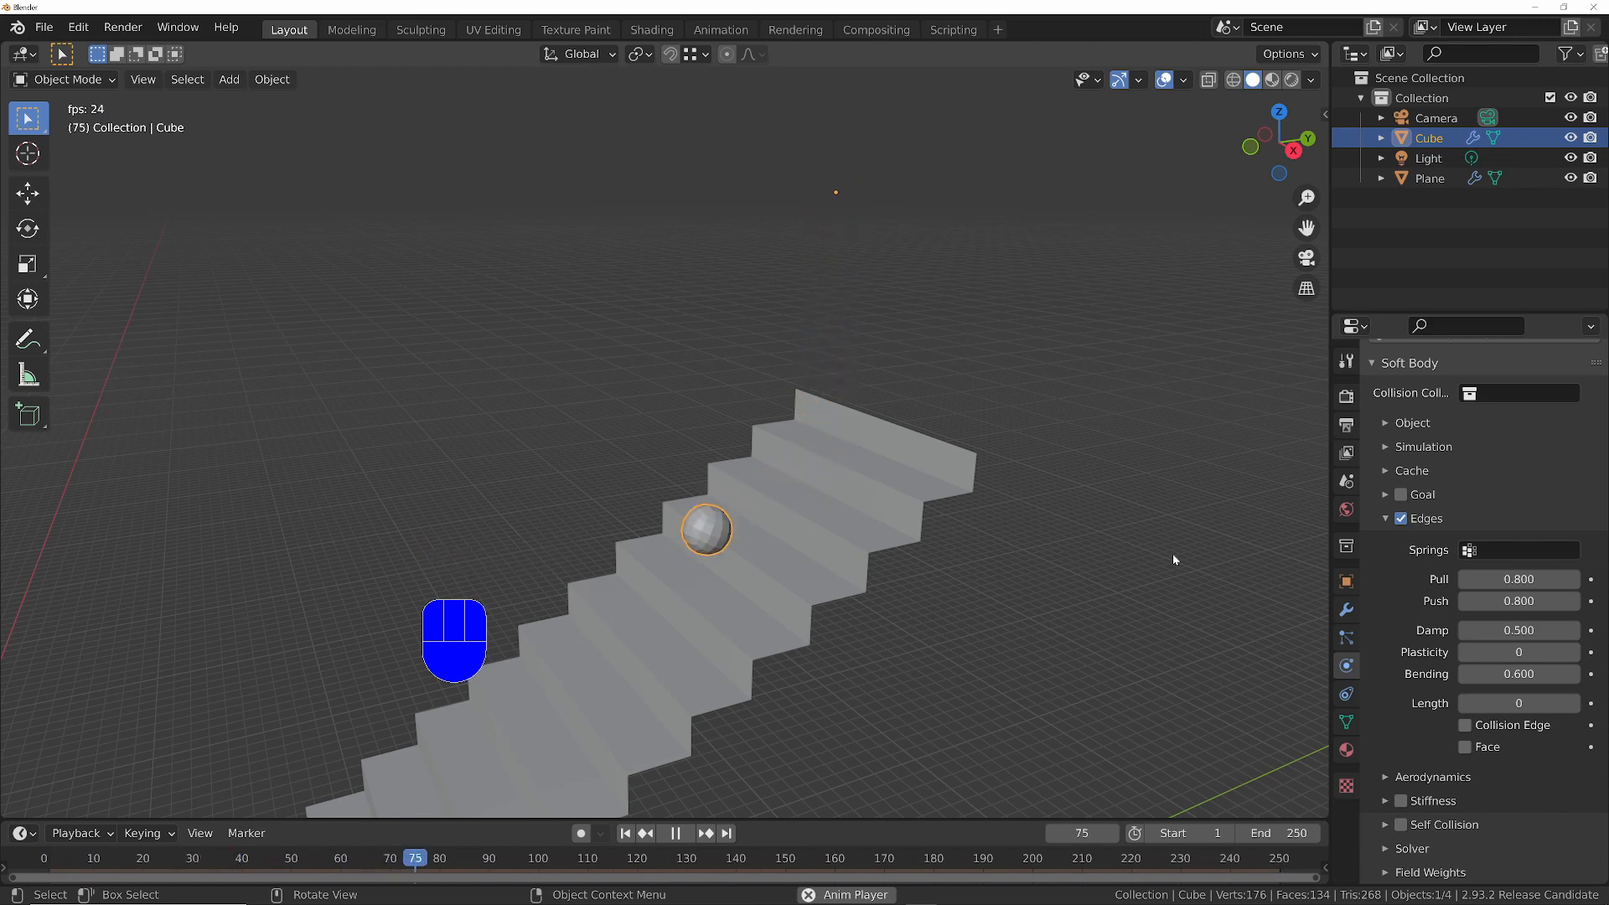
- Examine the ball's bounce down the staircase from several angles and stop the playback
ctrl+middle_drag(850, 511, 826, 564)
shift+middle_drag(741, 547, 902, 344)
middle_drag(772, 557, 748, 522)
shift+middle_drag(687, 566, 880, 408)
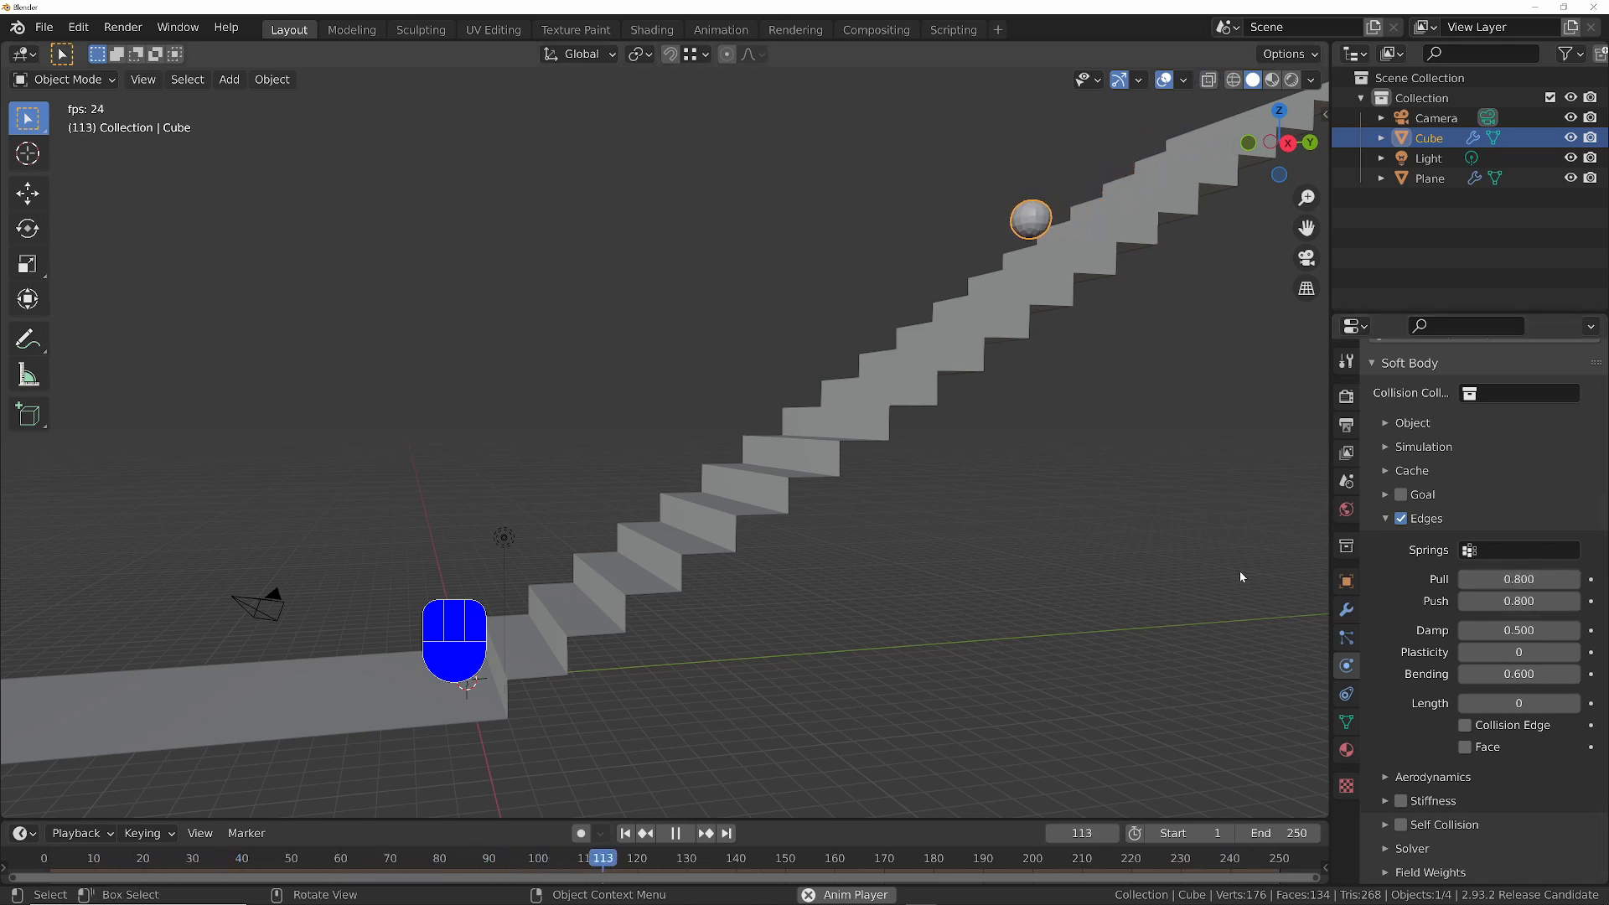
key(space)
middle_drag(1033, 329, 1038, 381)
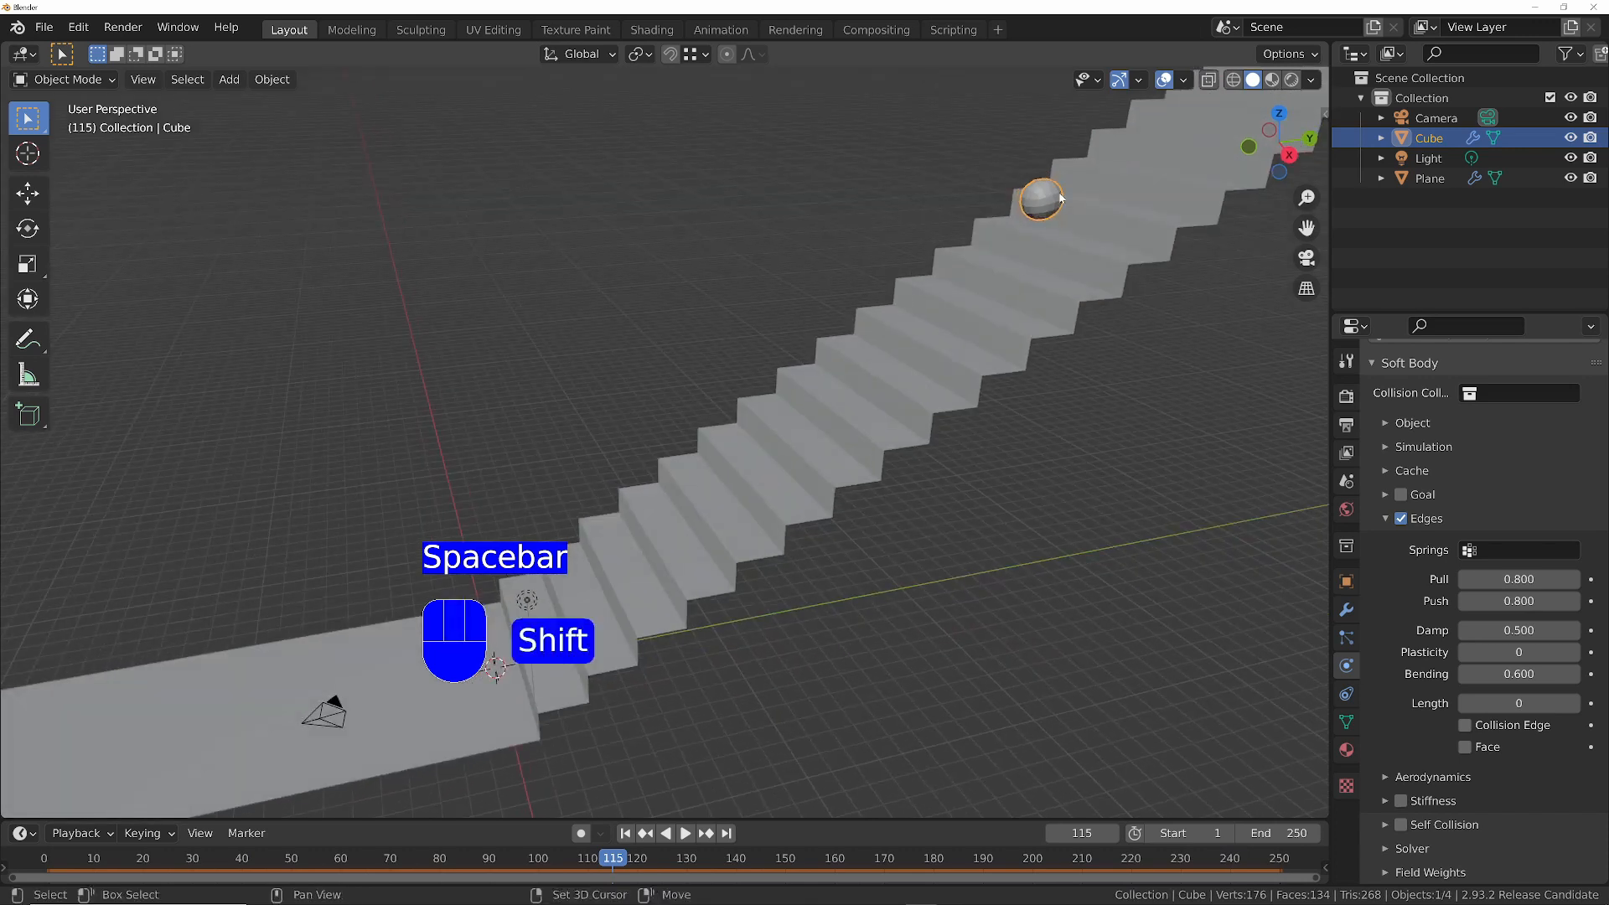
shift+middle_drag(1061, 196, 974, 279)
scroll(976, 251, down, 4)
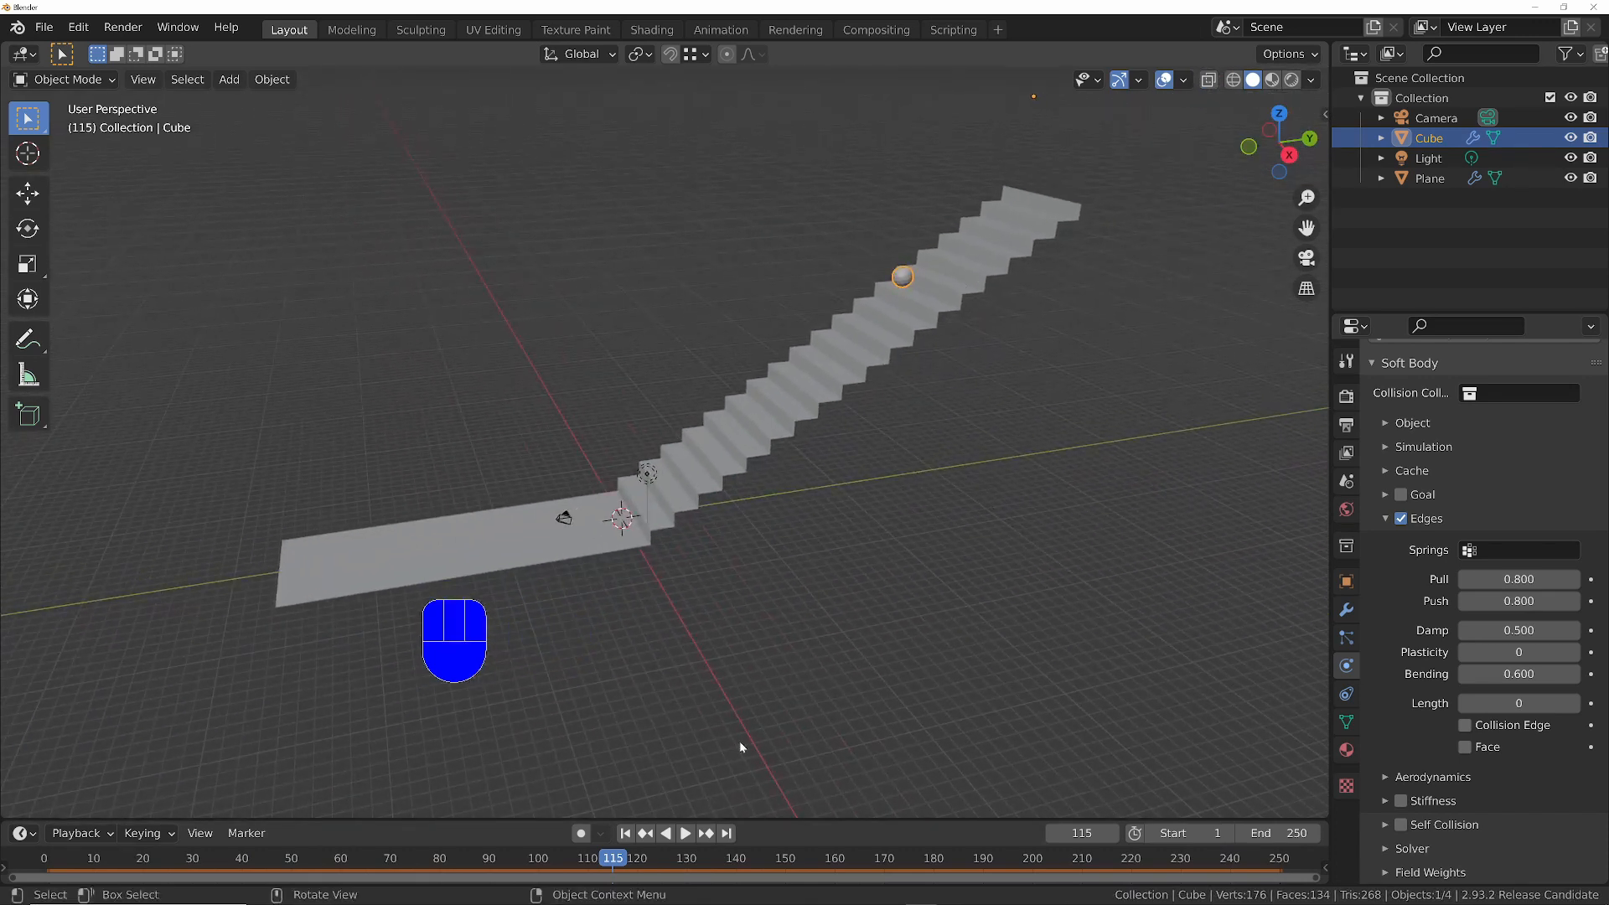
- Set both the timeline's end frame and the soft body cache's simulation end to 500
click(1296, 832)
text(50)
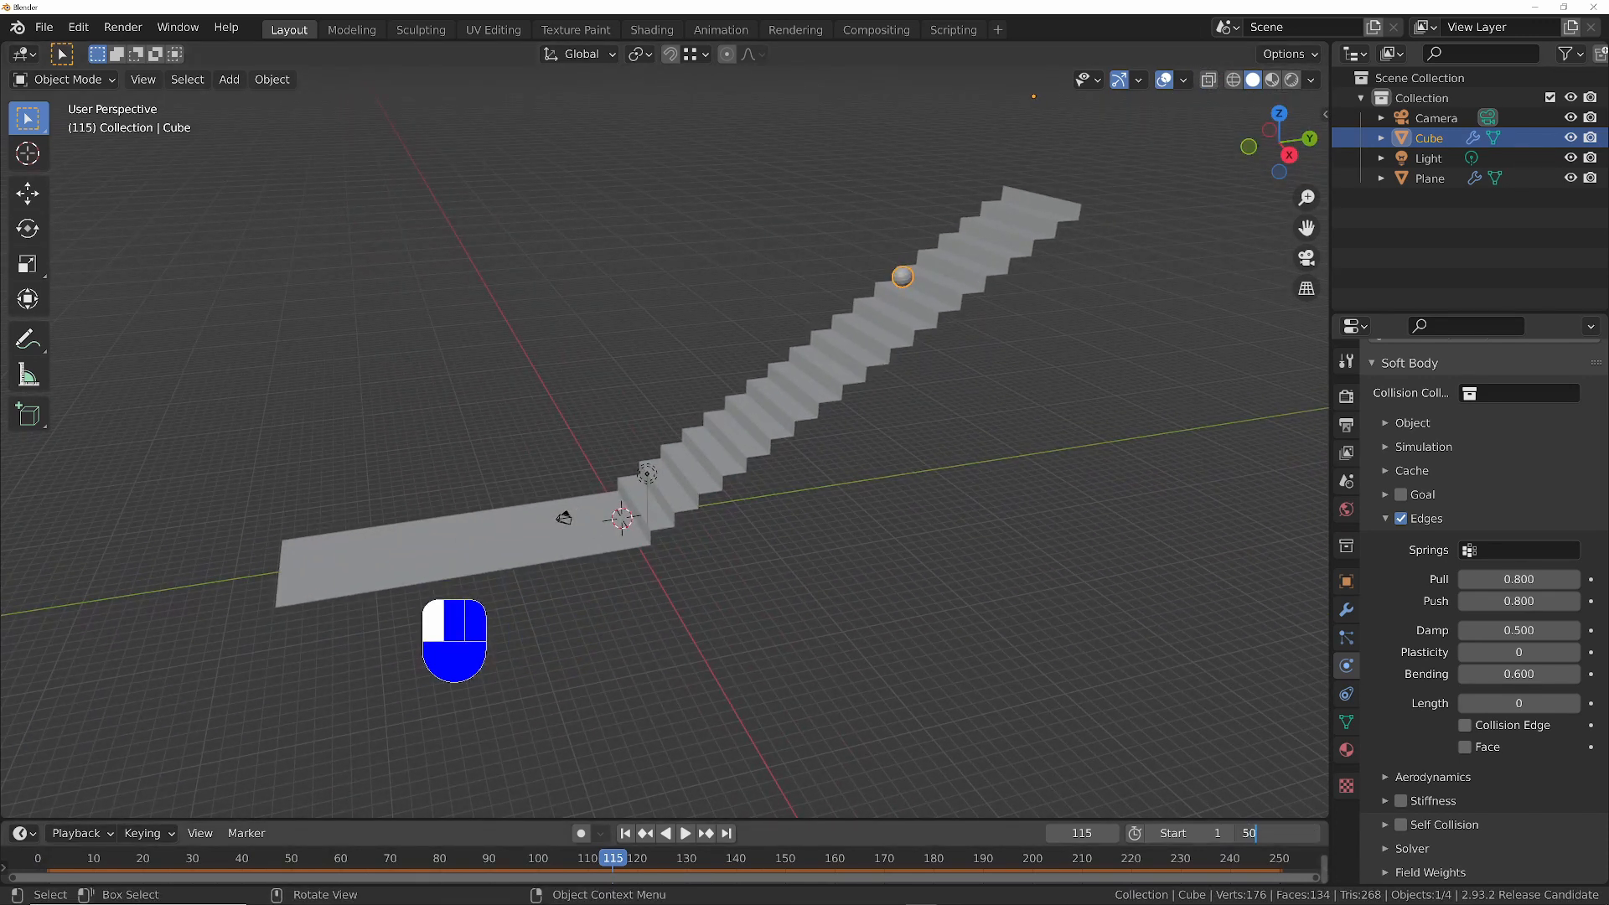
text(0)
key(Return)
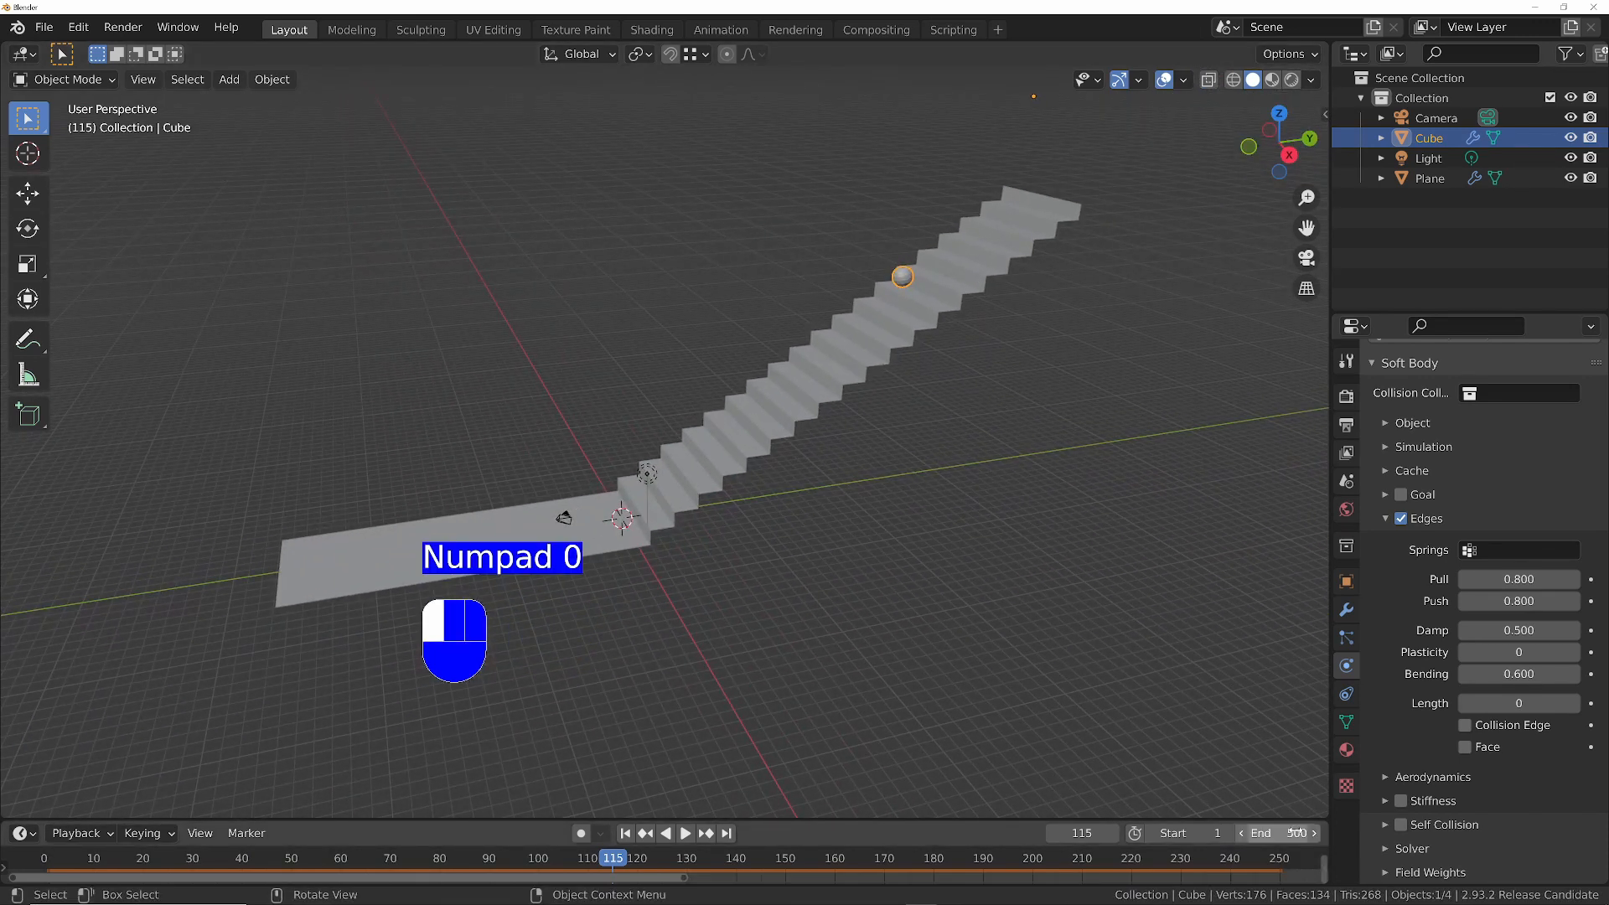
click(1399, 471)
click(1536, 565)
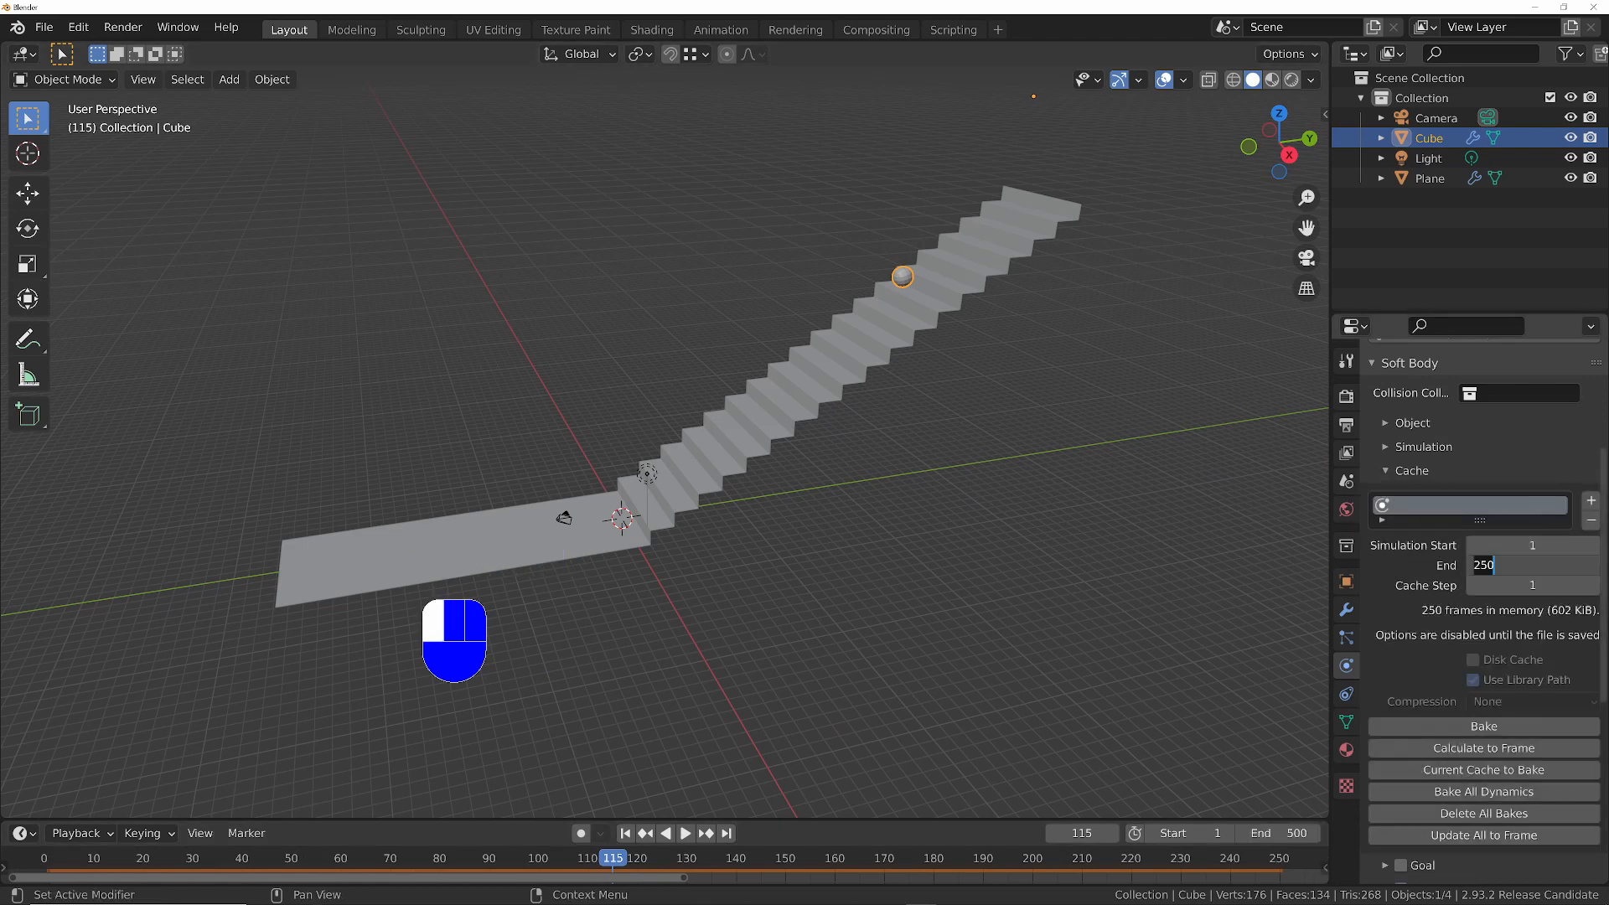
text(500)
key(Return)
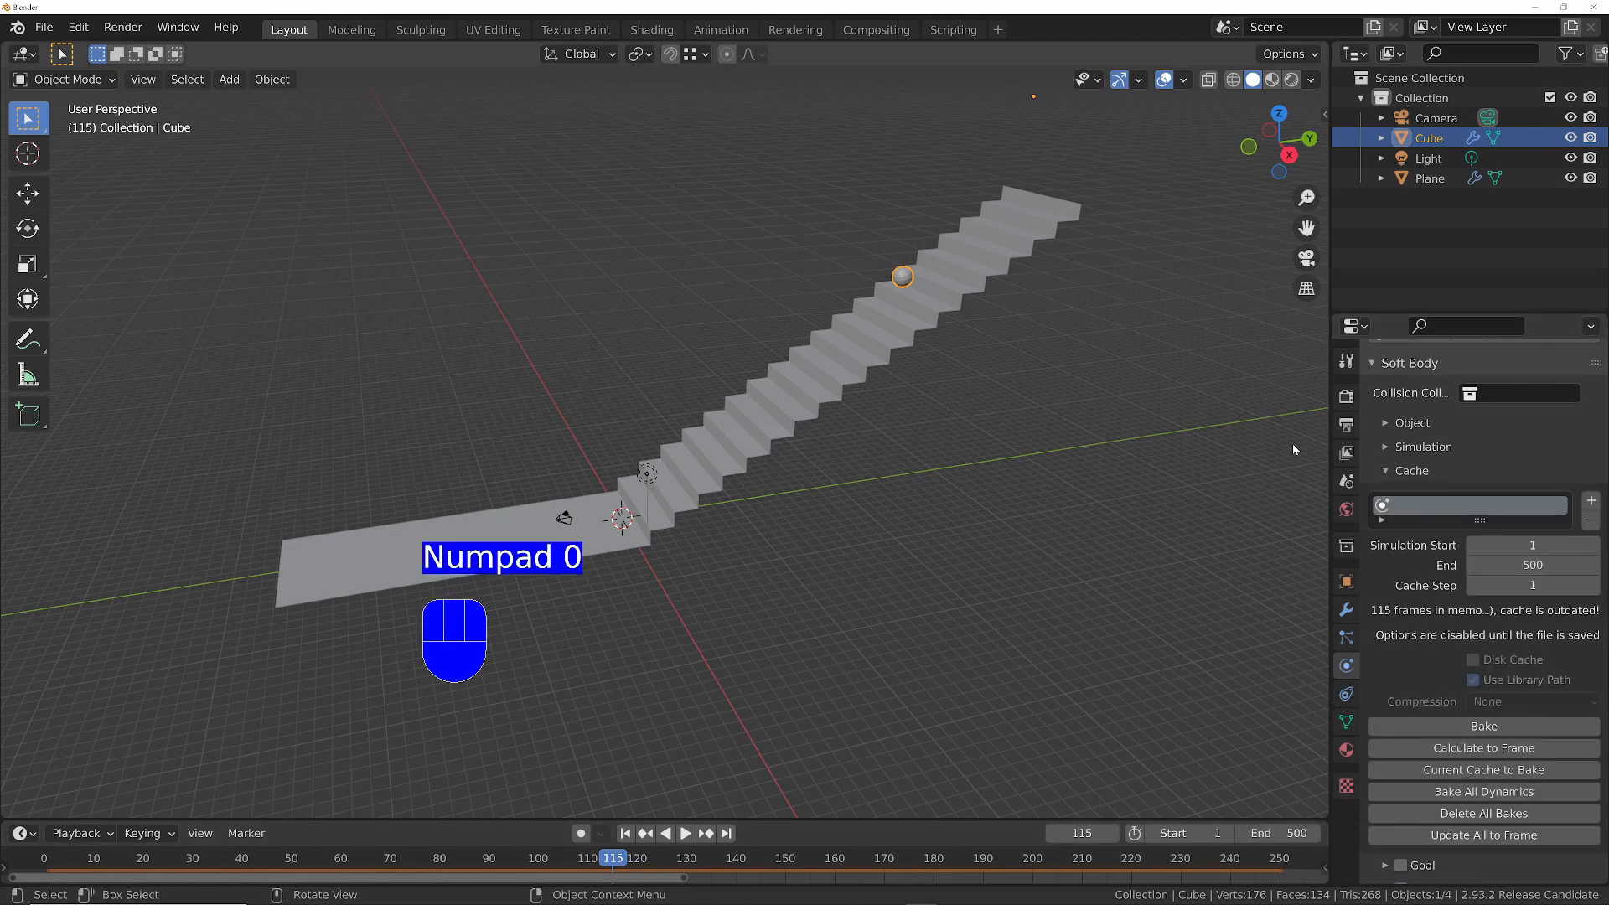
- Replay the simulation from frame 1 to check the longer bounce, stop it and return to frame 1
key(shift+Left)
key(space)
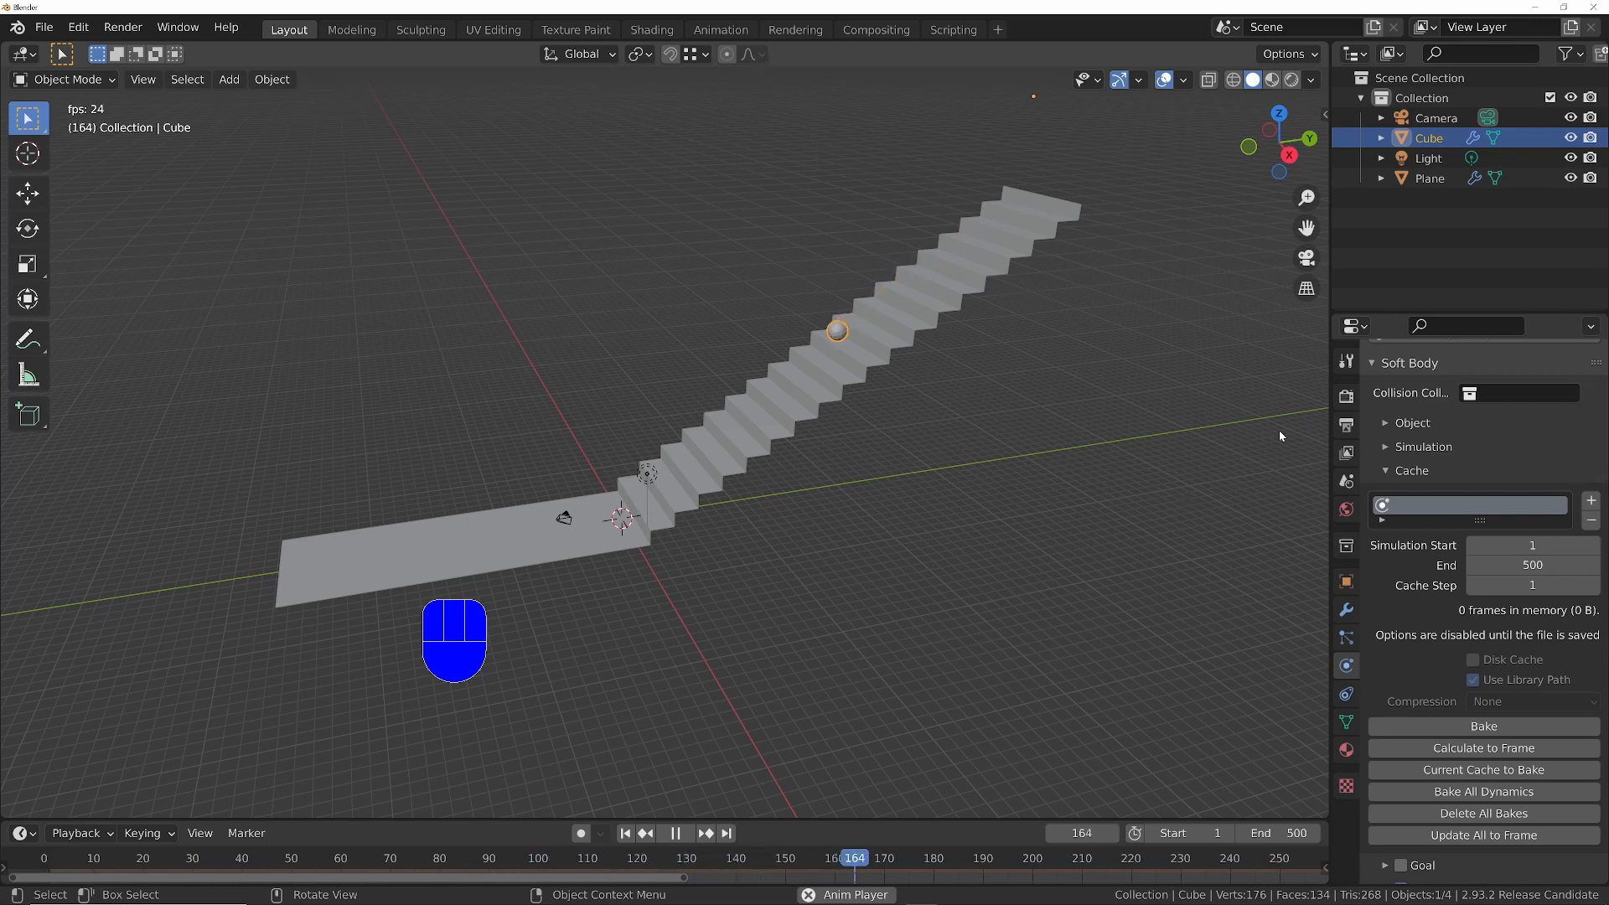
key(space)
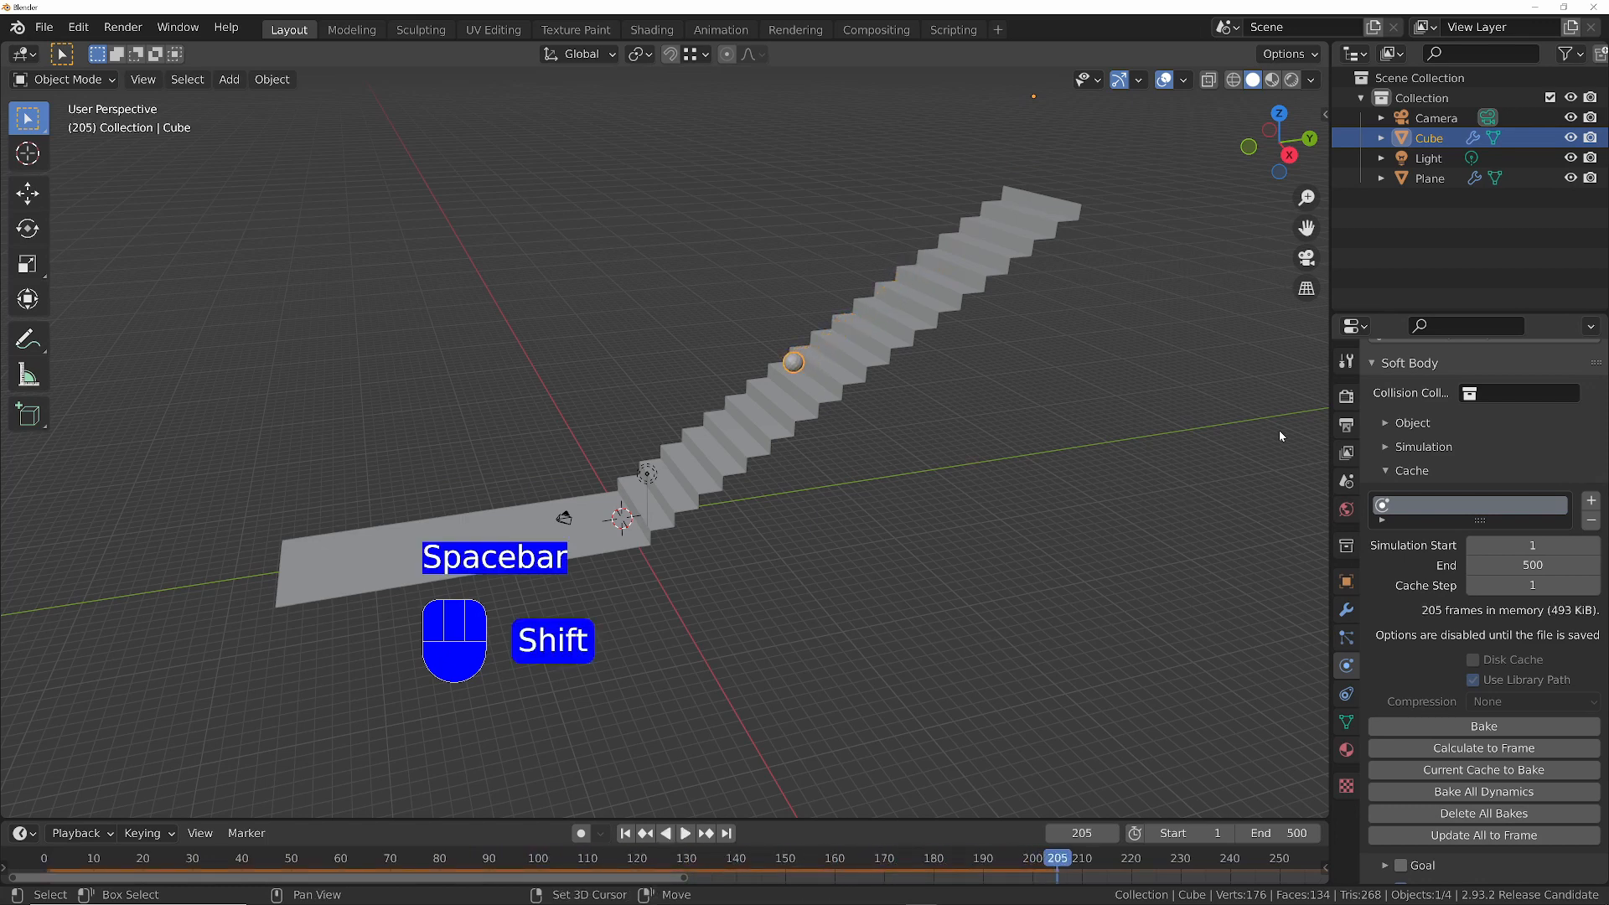
key(shift+Left)
- Scale the ball up slightly above the top of the stairs and apply its object transform
middle_drag(838, 238, 913, 281)
shift+middle_drag(995, 141, 898, 248)
middle_drag(889, 362, 872, 327)
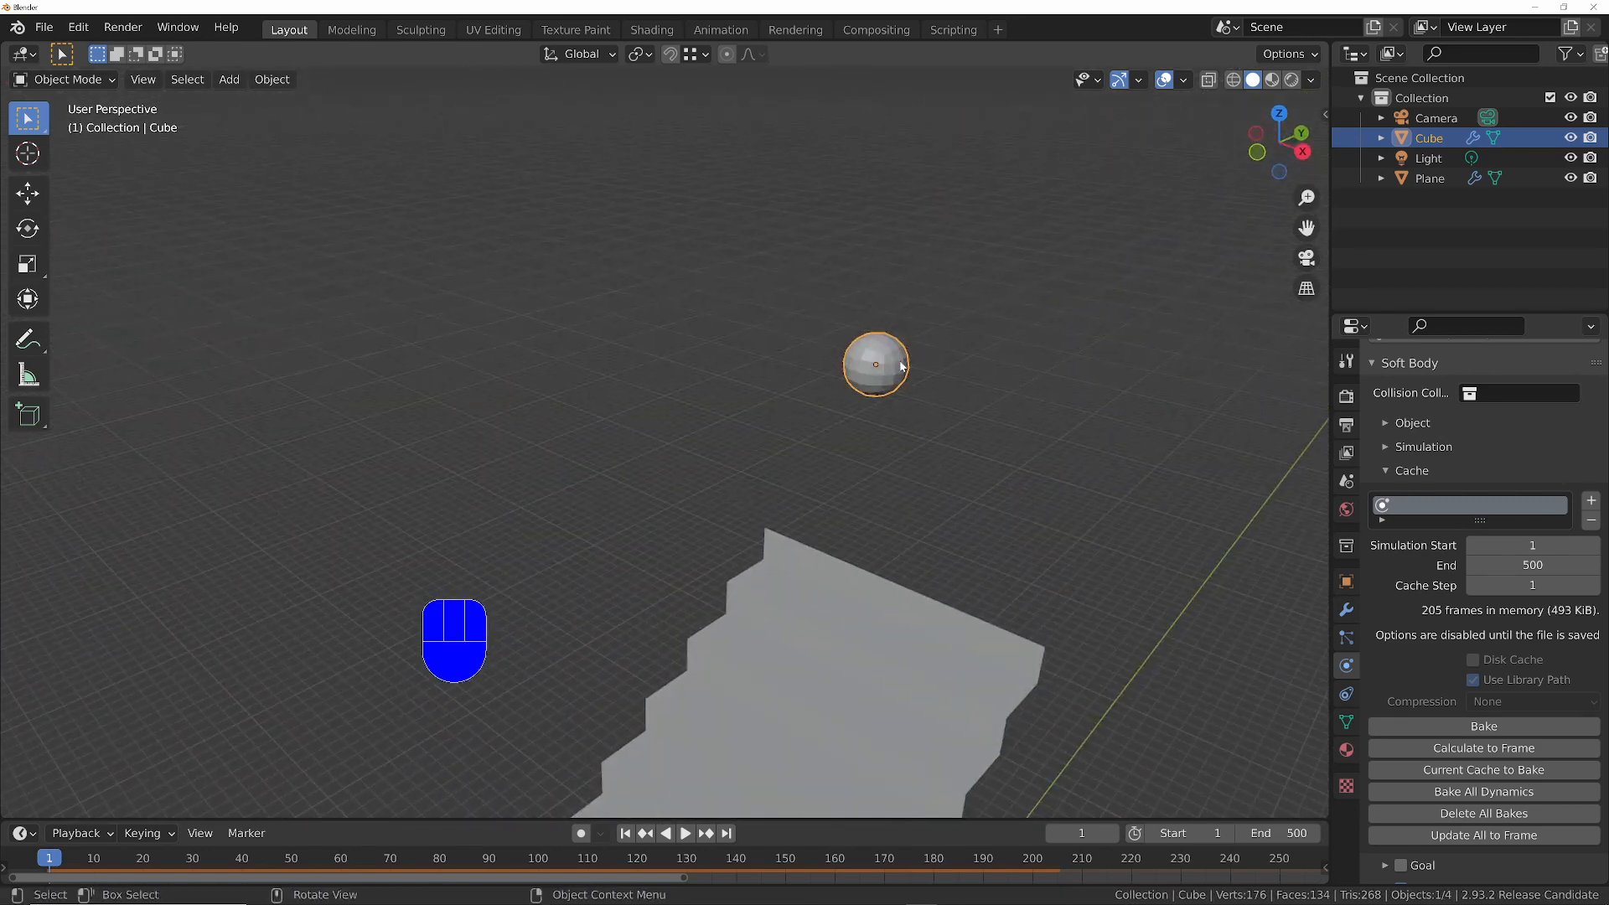
key(s)
click(938, 369)
middle_drag(913, 410, 947, 460)
key(ctrl+a)
click(838, 388)
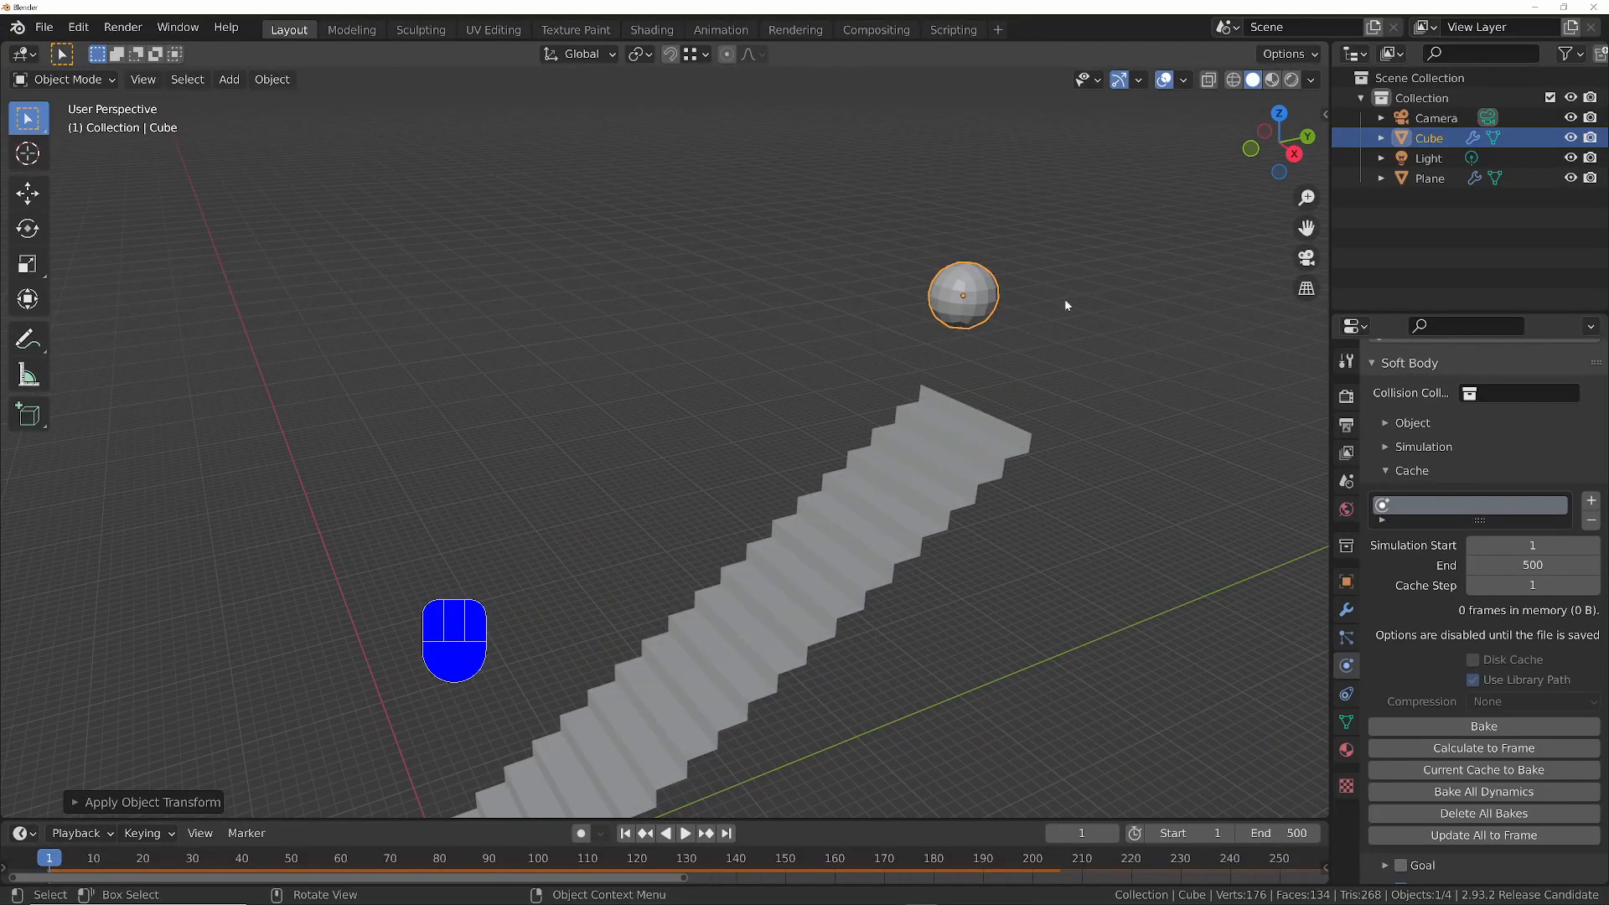
- Switch the viewport to Material Preview shading and turn the timeline area into an enlarged Shader Editor showing the ball's material
click(1272, 79)
middle_drag(896, 479, 943, 517)
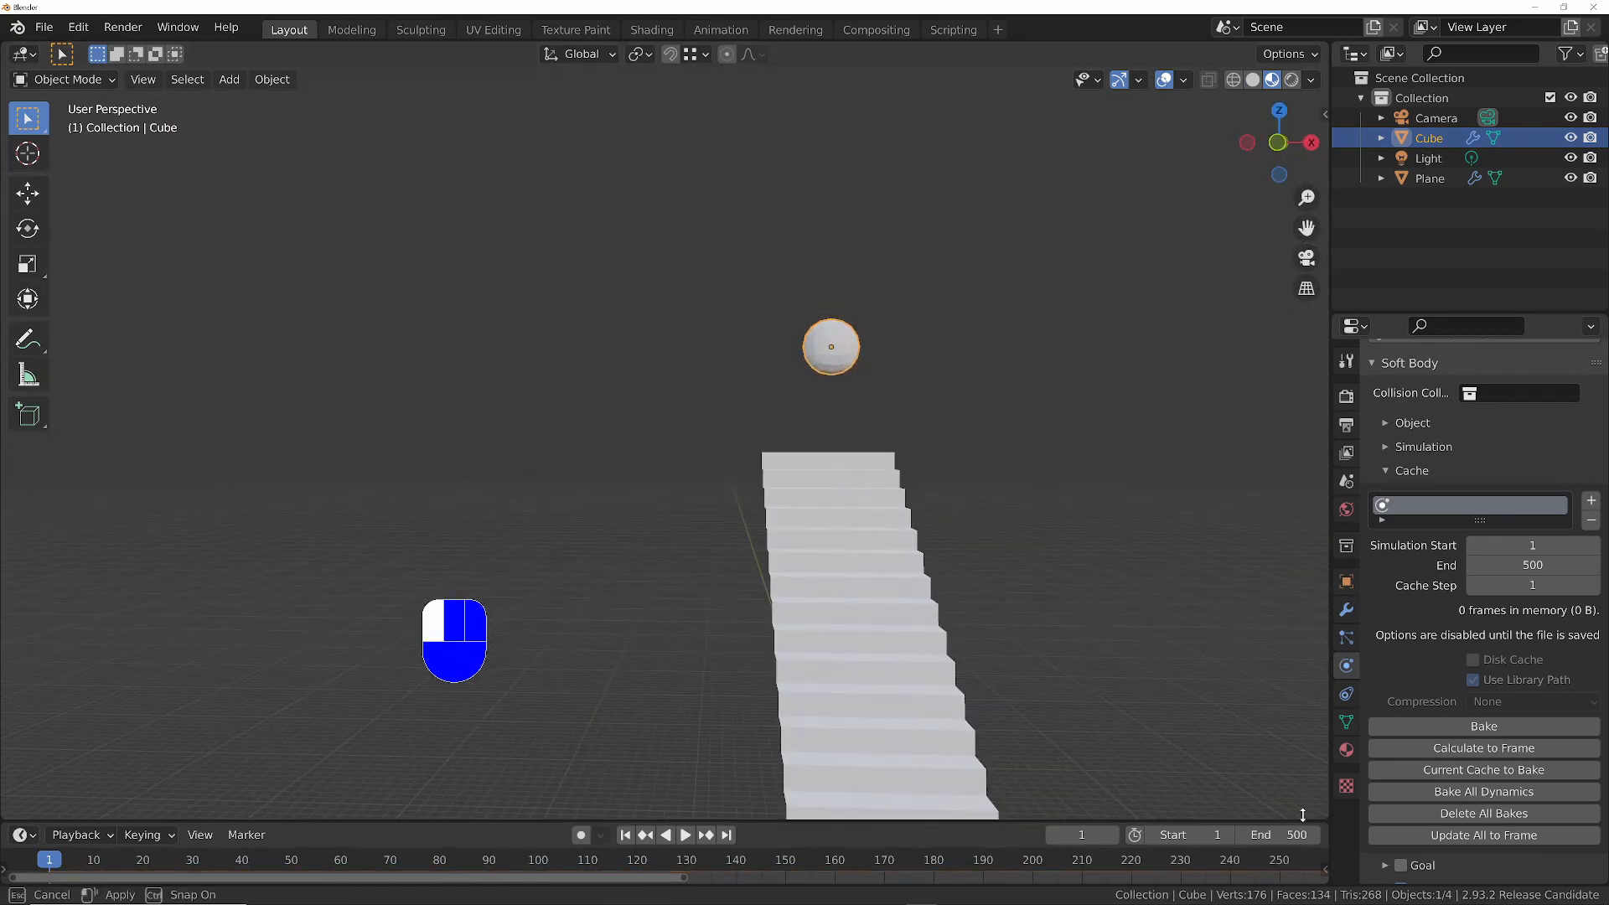
drag(1303, 821, 1291, 516)
click(37, 534)
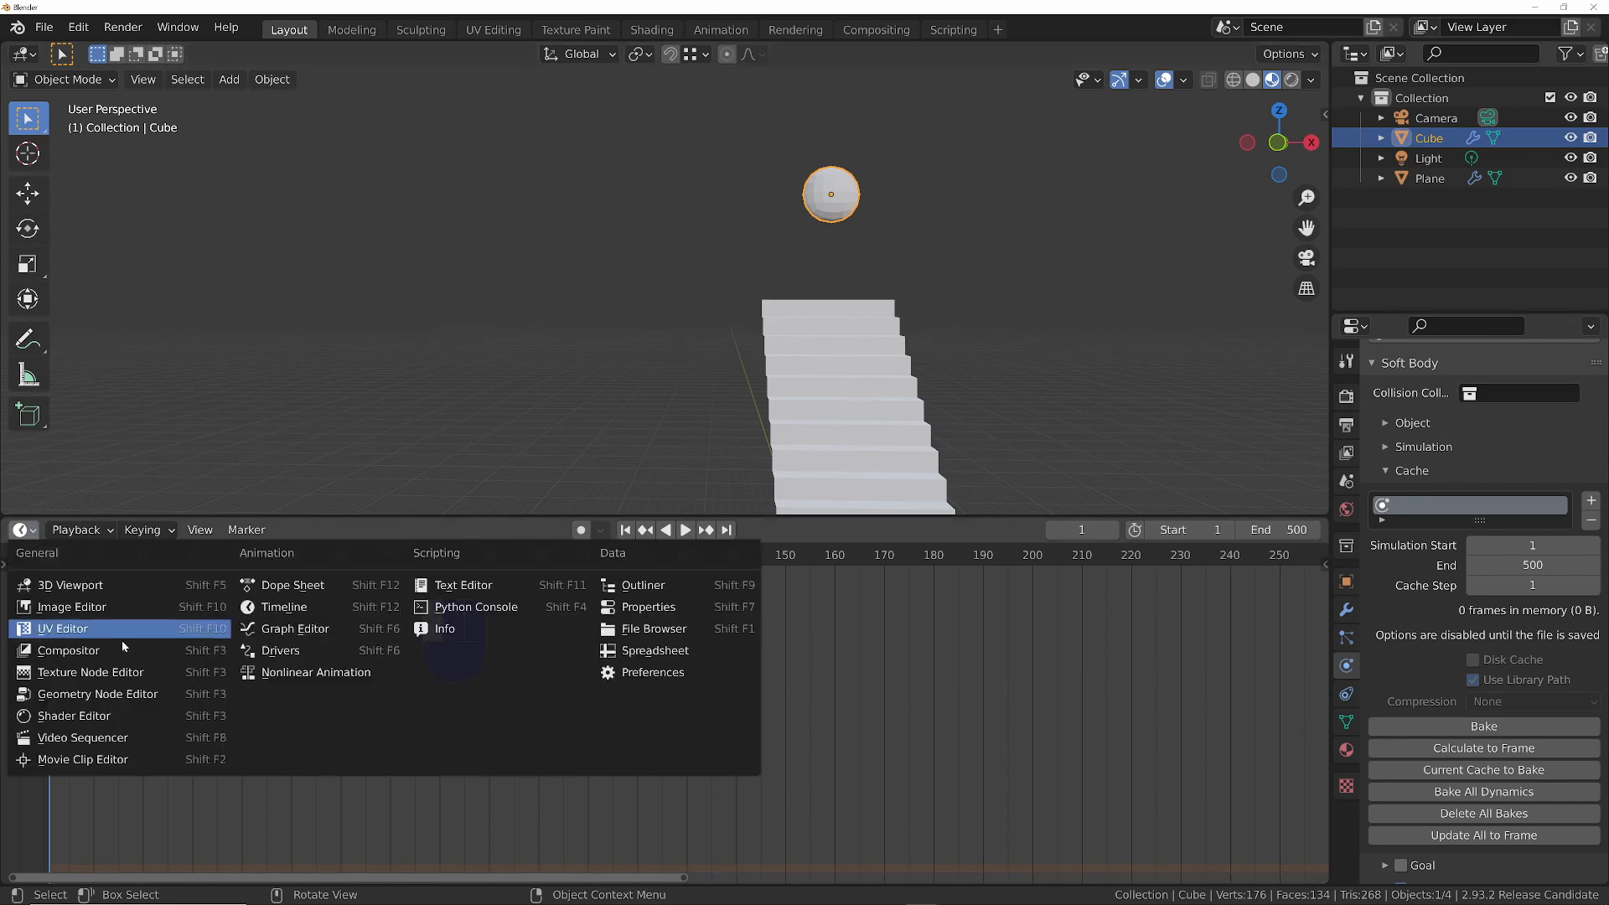
click(82, 717)
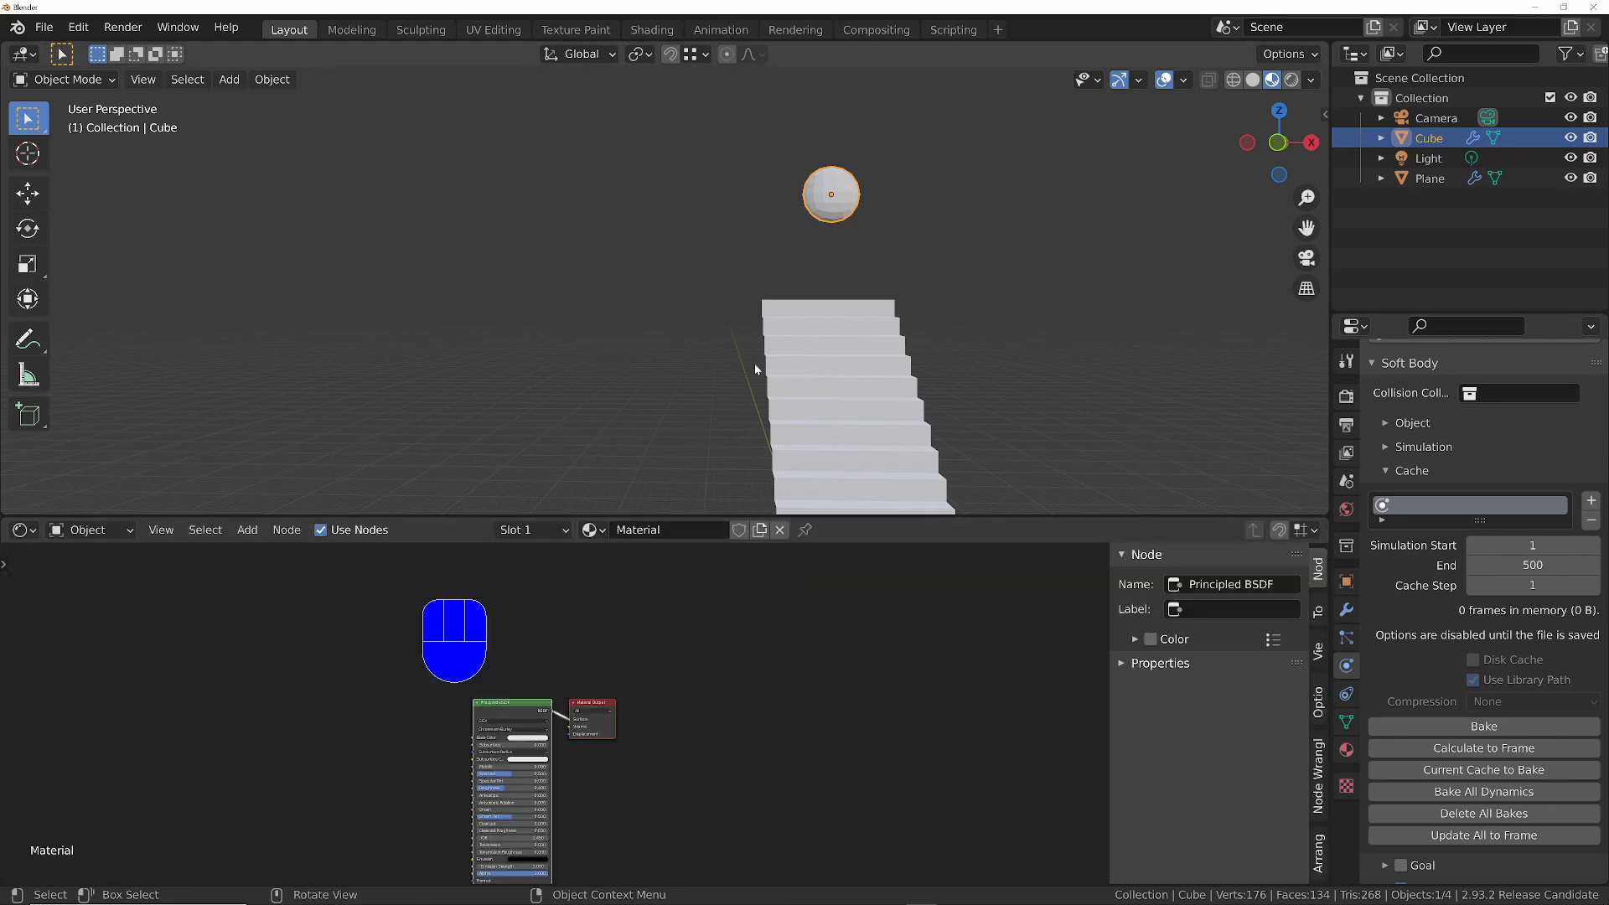
middle_drag(821, 210, 1146, 142)
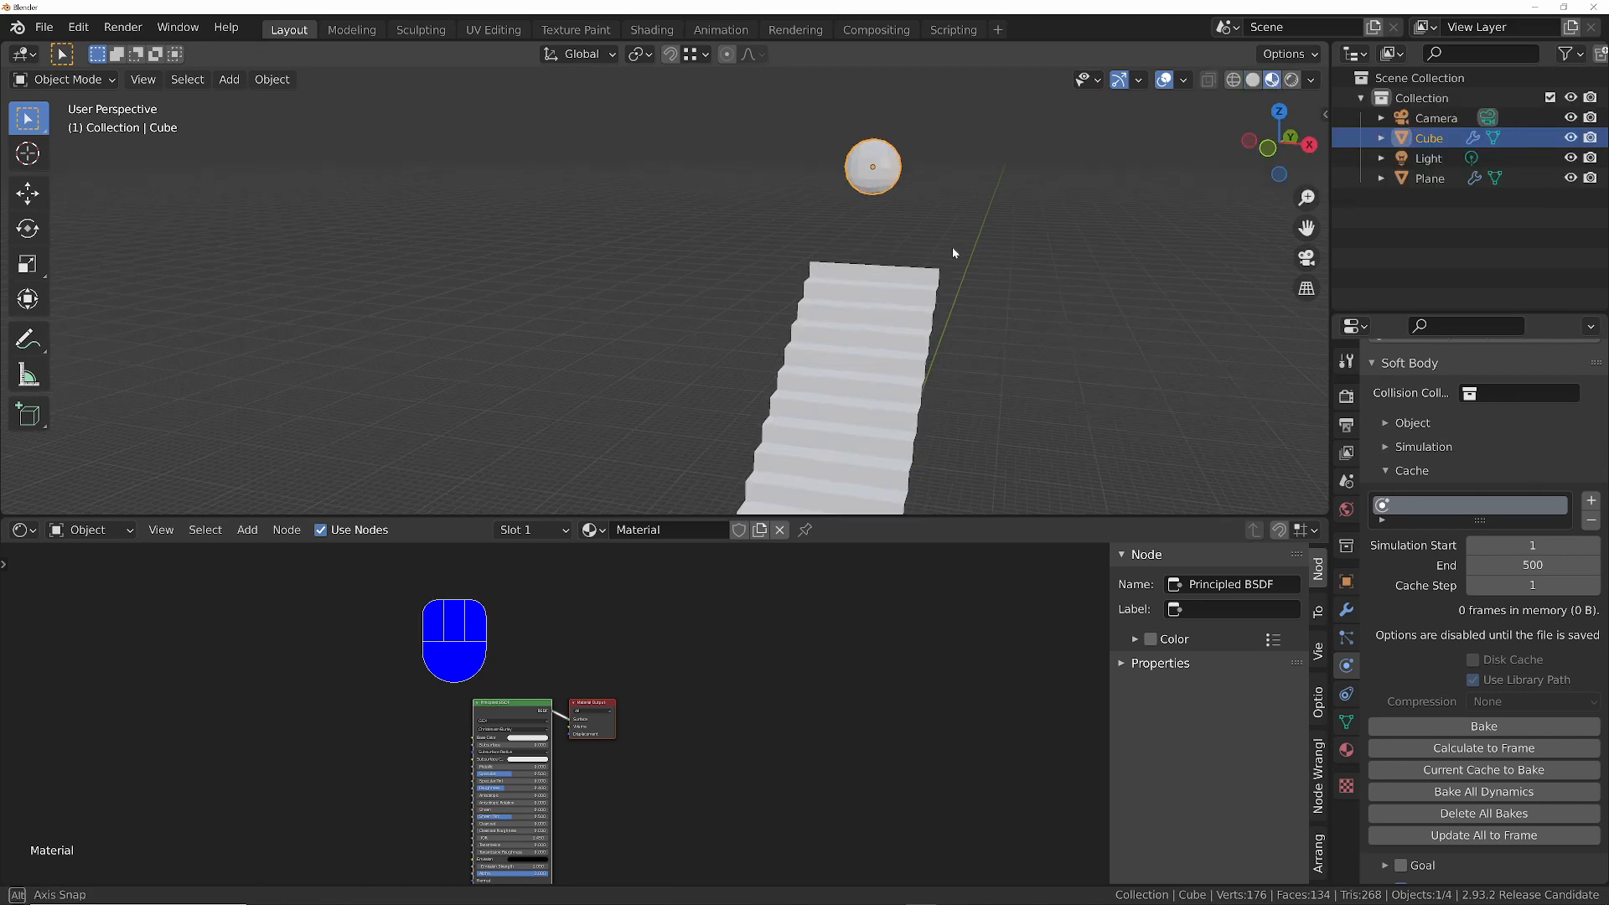
middle_drag(953, 246, 871, 230)
scroll(727, 661, up, 4)
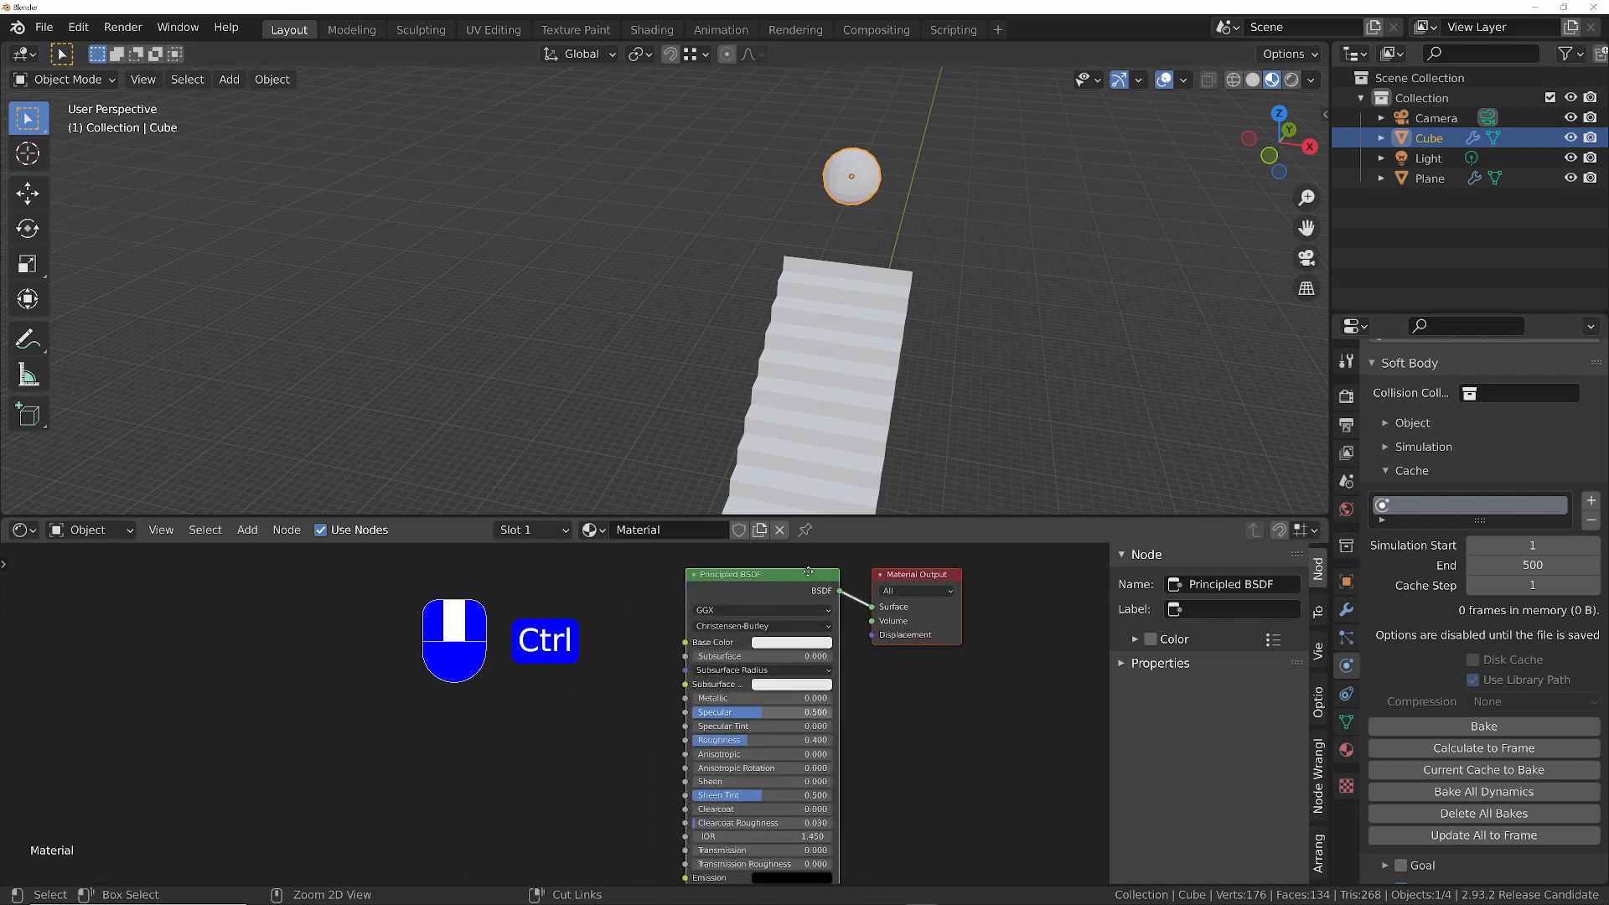
middle_drag(727, 662, 880, 692)
key(shift+a)
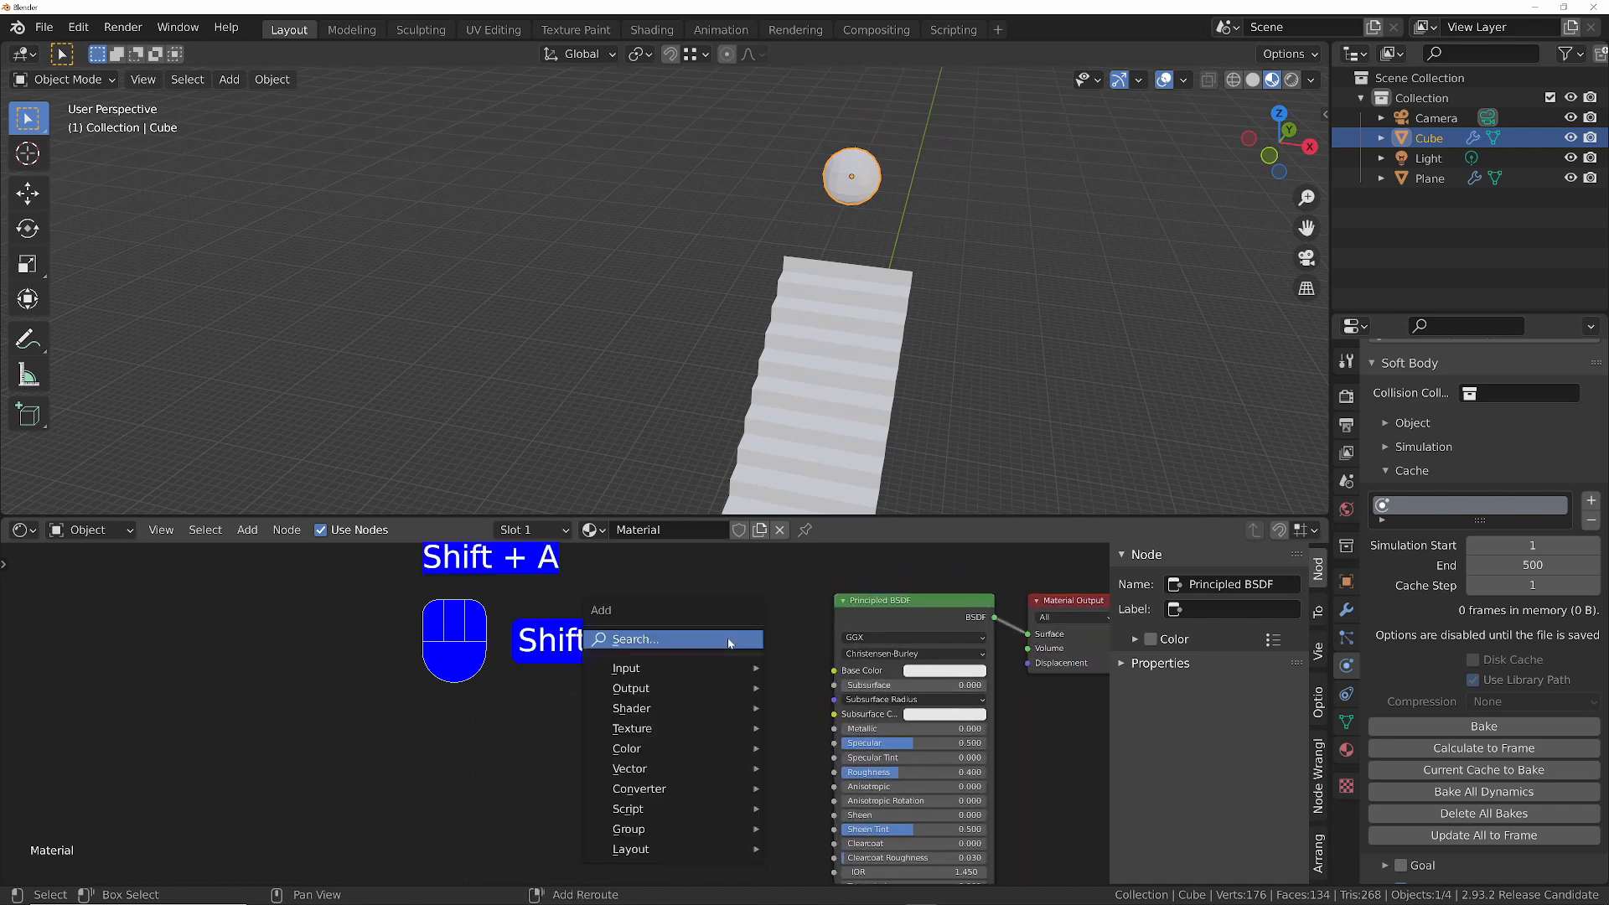
click(729, 640)
text(ies)
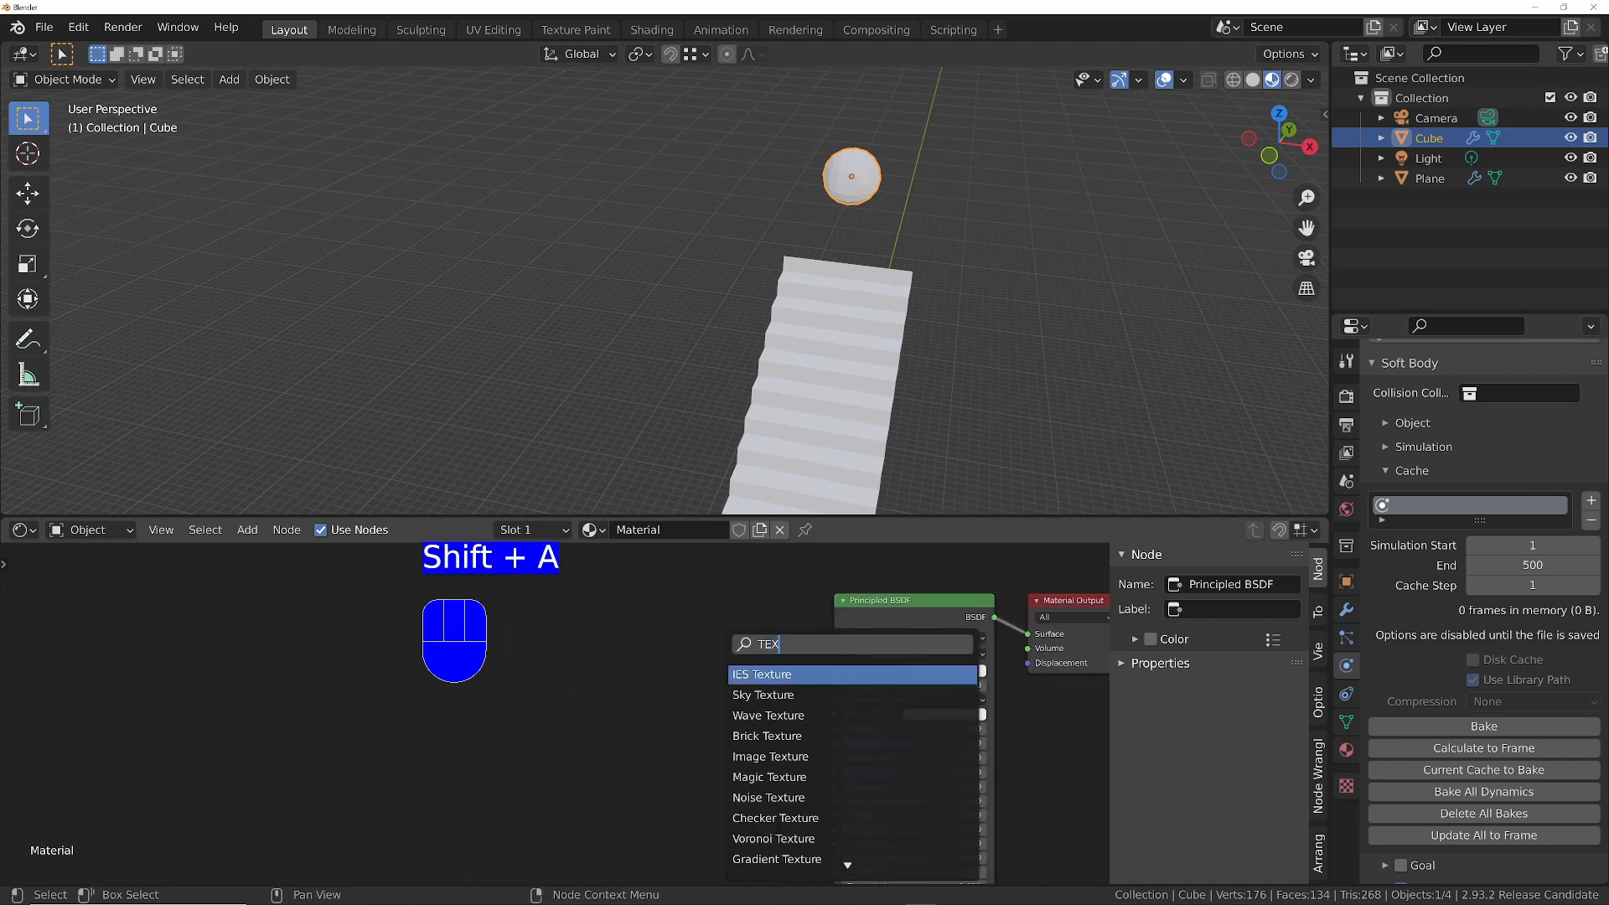
key(Return)
key(Escape)
- Add an Image Texture node beside the Principled BSDF in the ball's material
key(shift+a)
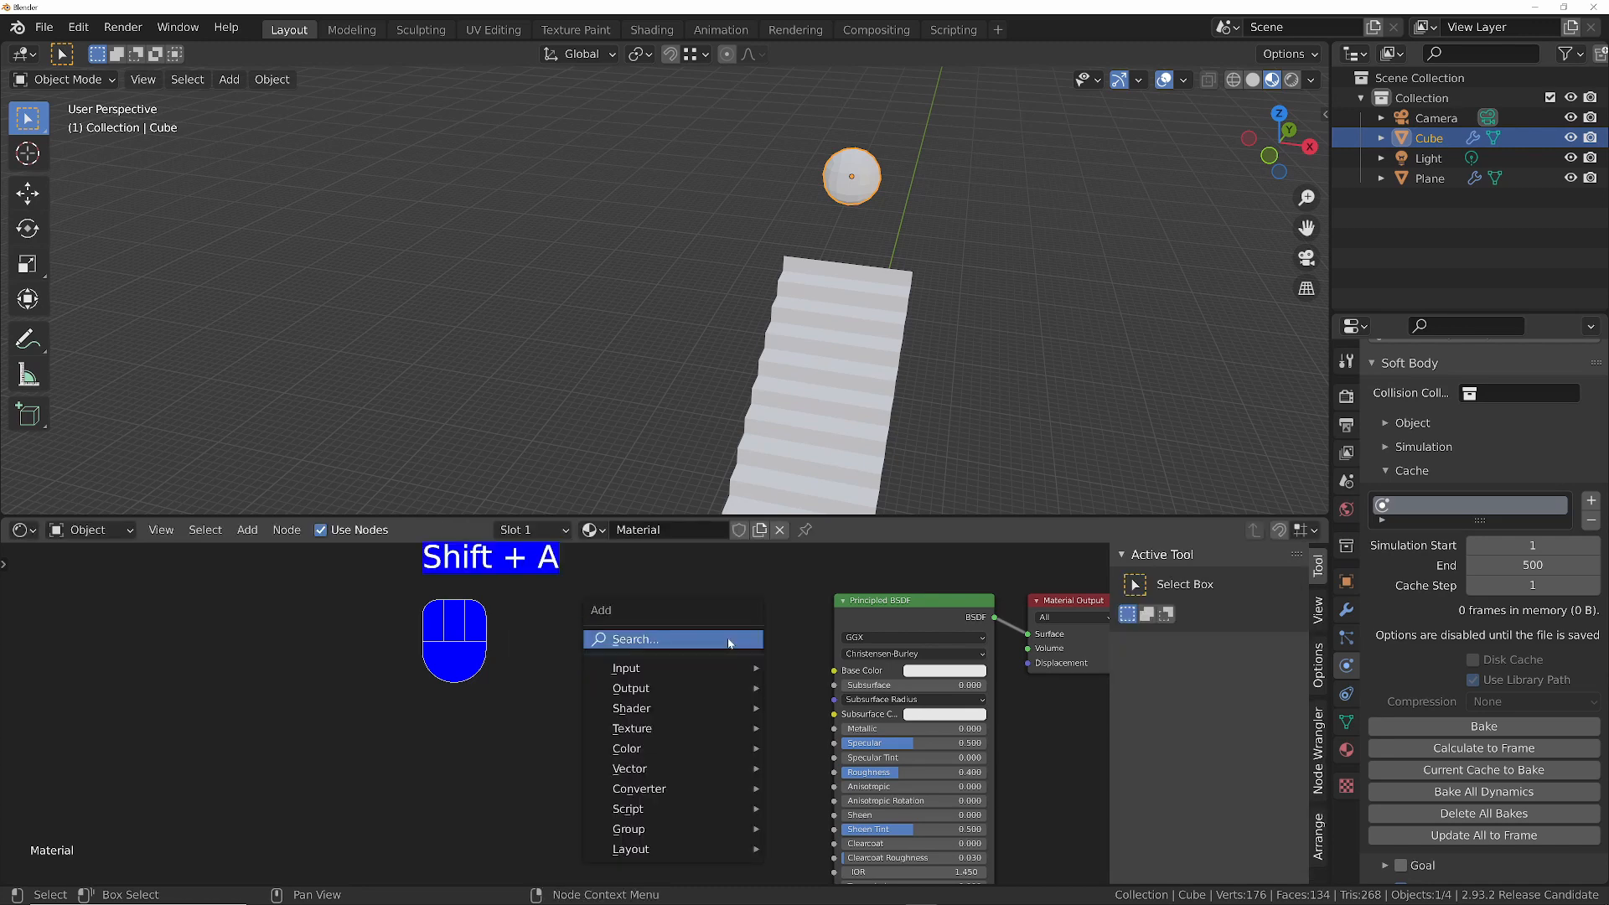
click(727, 637)
text(TEXTURE)
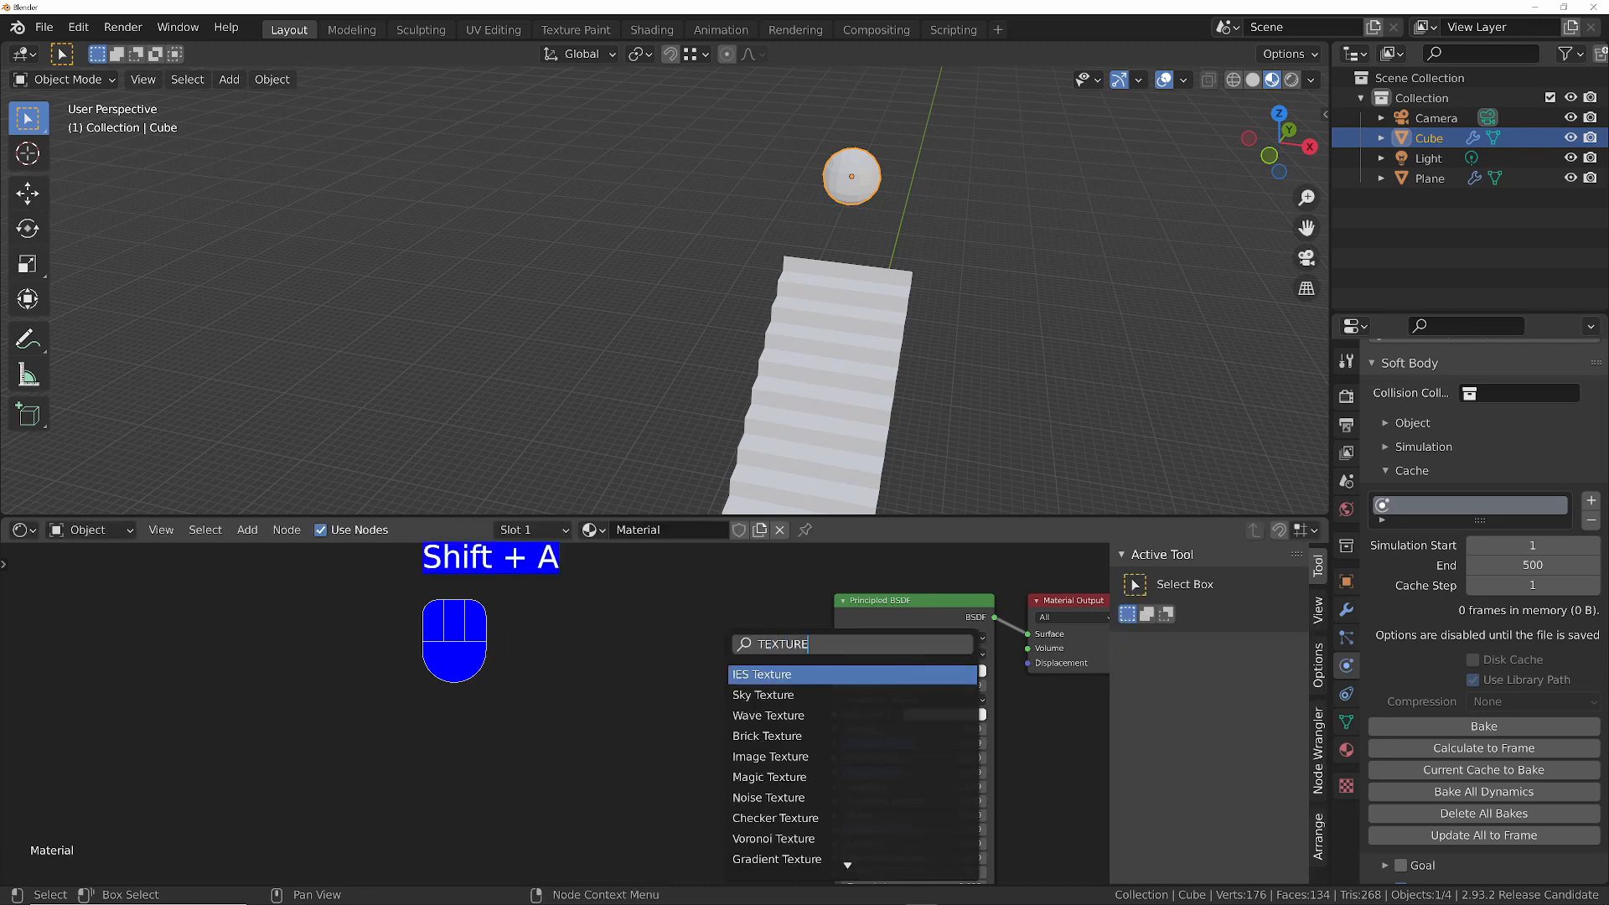
key(BackSpace)
key(BackSpace)
key(BackSpace)
key(BackSpace)
key(BackSpace)
key(BackSpace)
text(IMAGE)
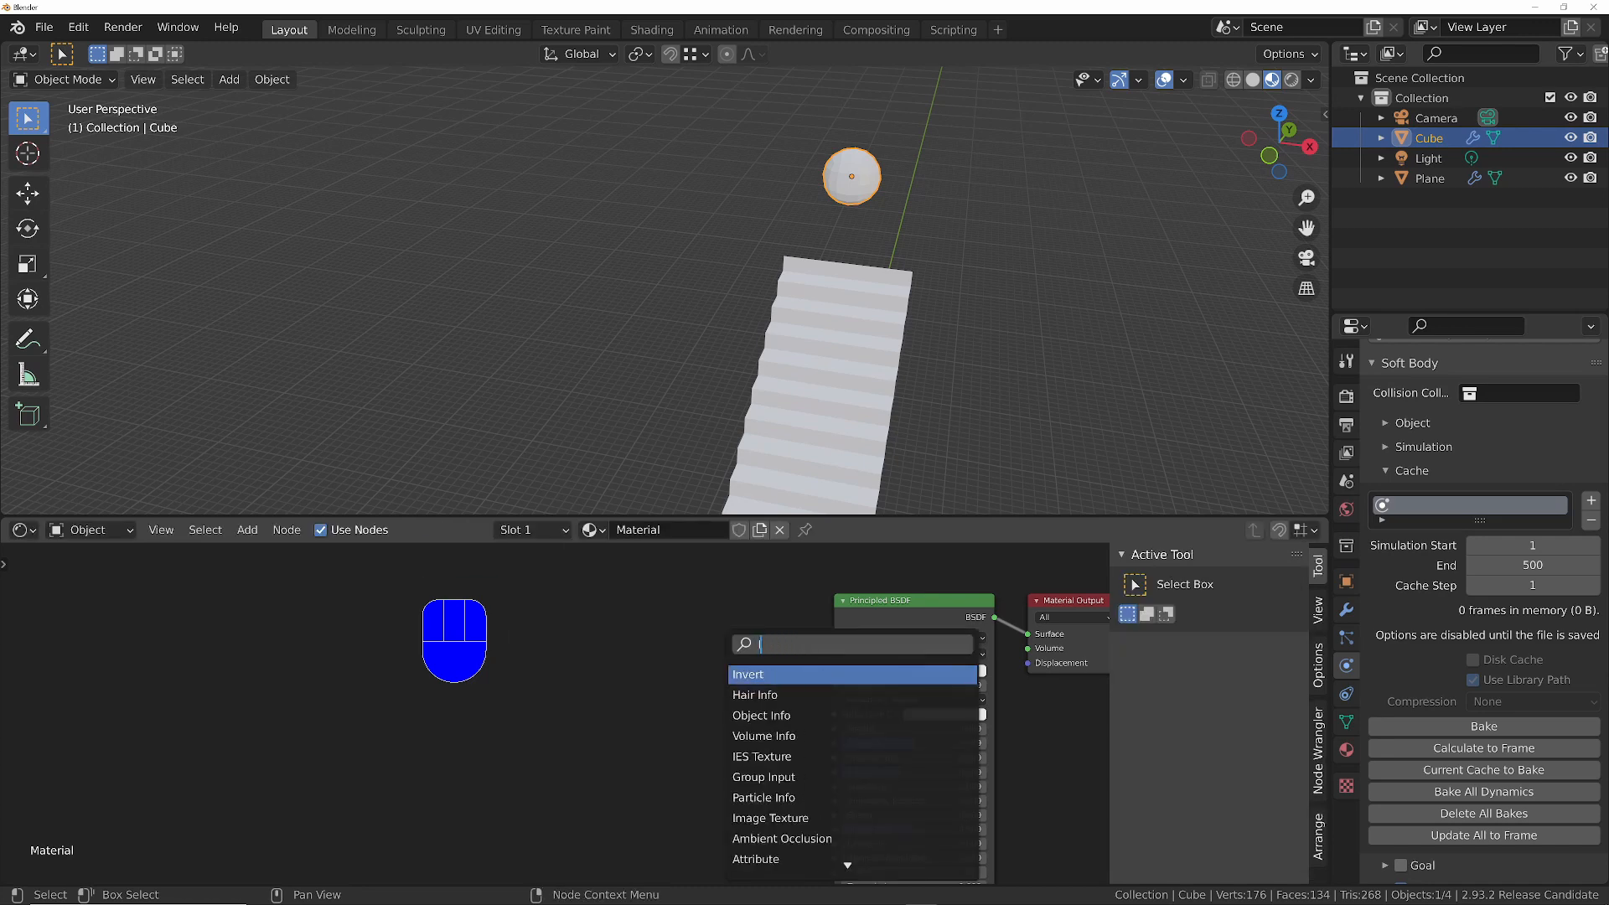
key(Return)
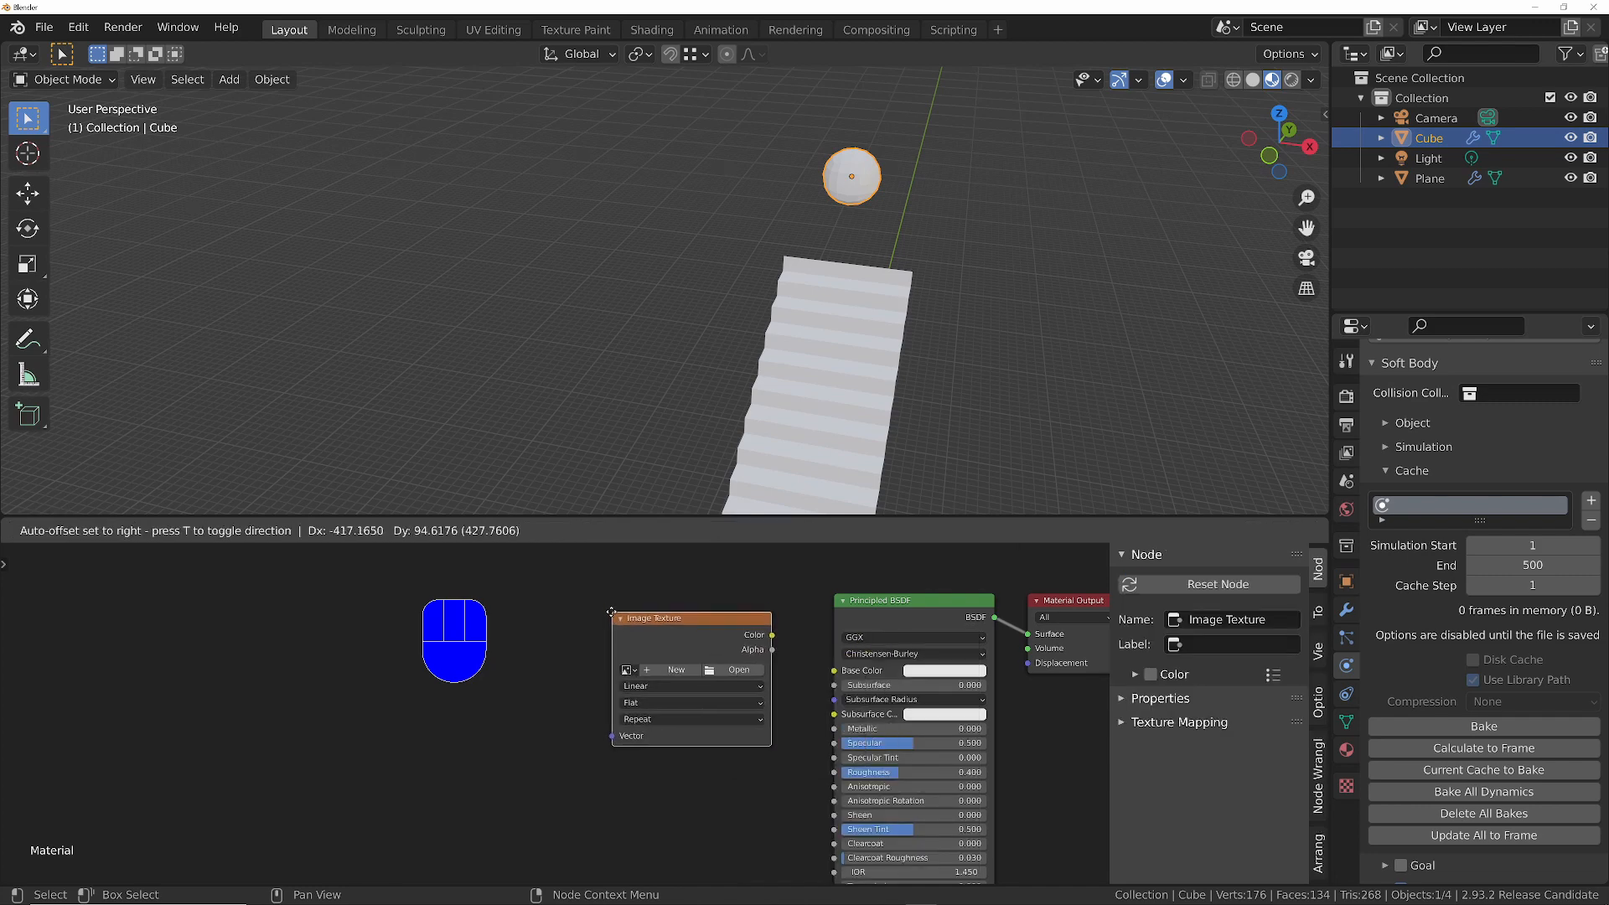
click(647, 697)
- Create a new blank image named BALL in the texture node and link its Color output to the Base Color input
click(679, 679)
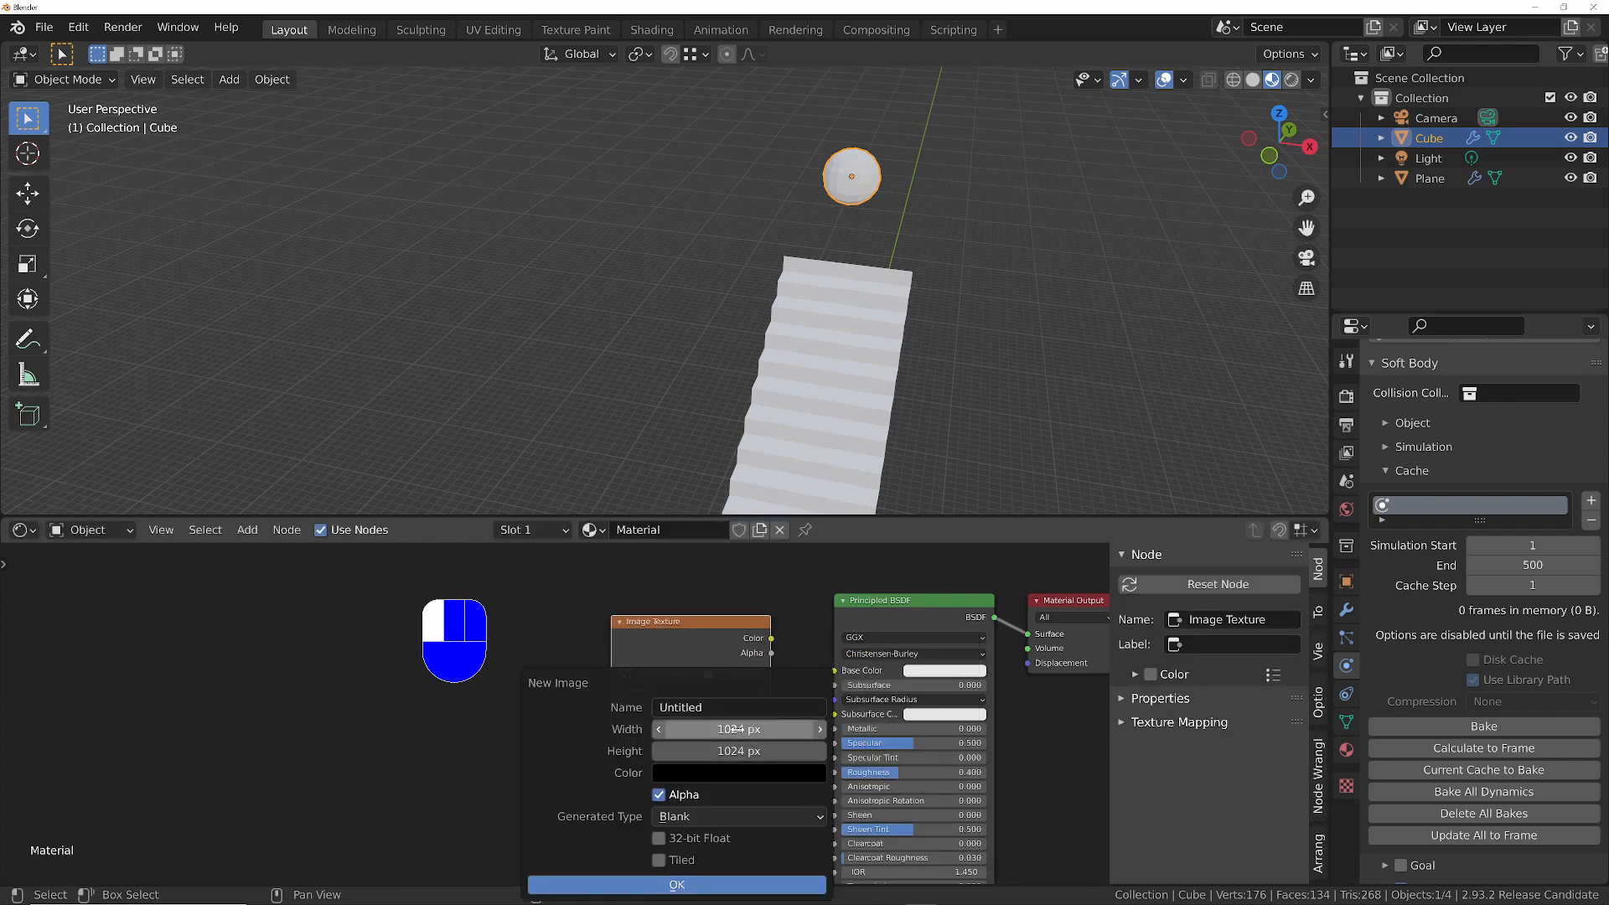
text(BALL)
key(Return)
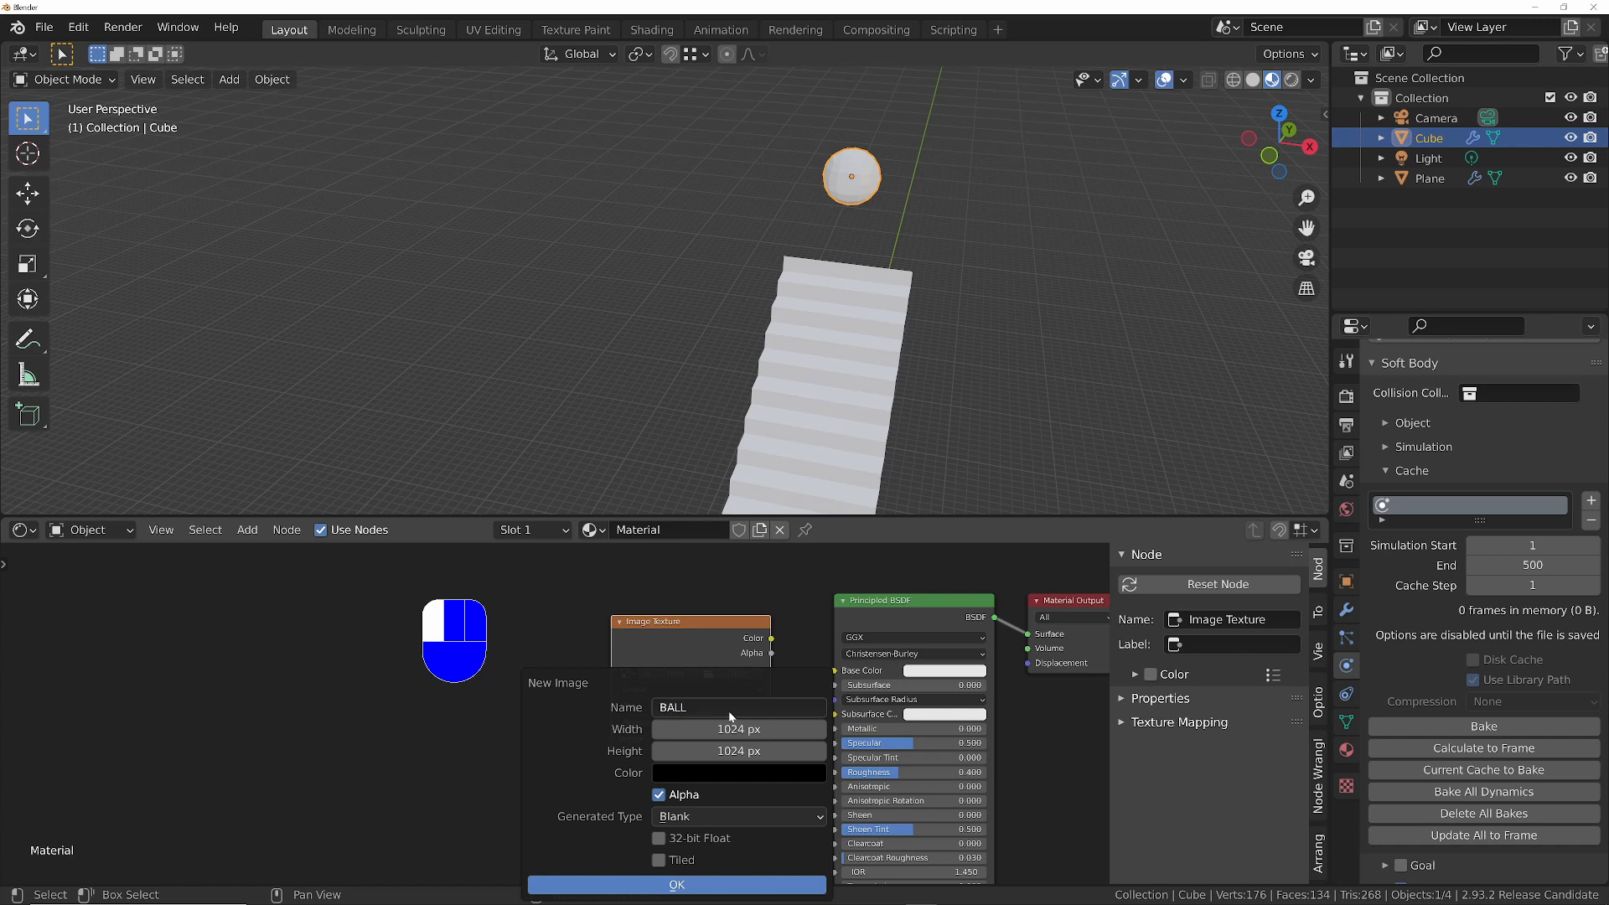
click(724, 881)
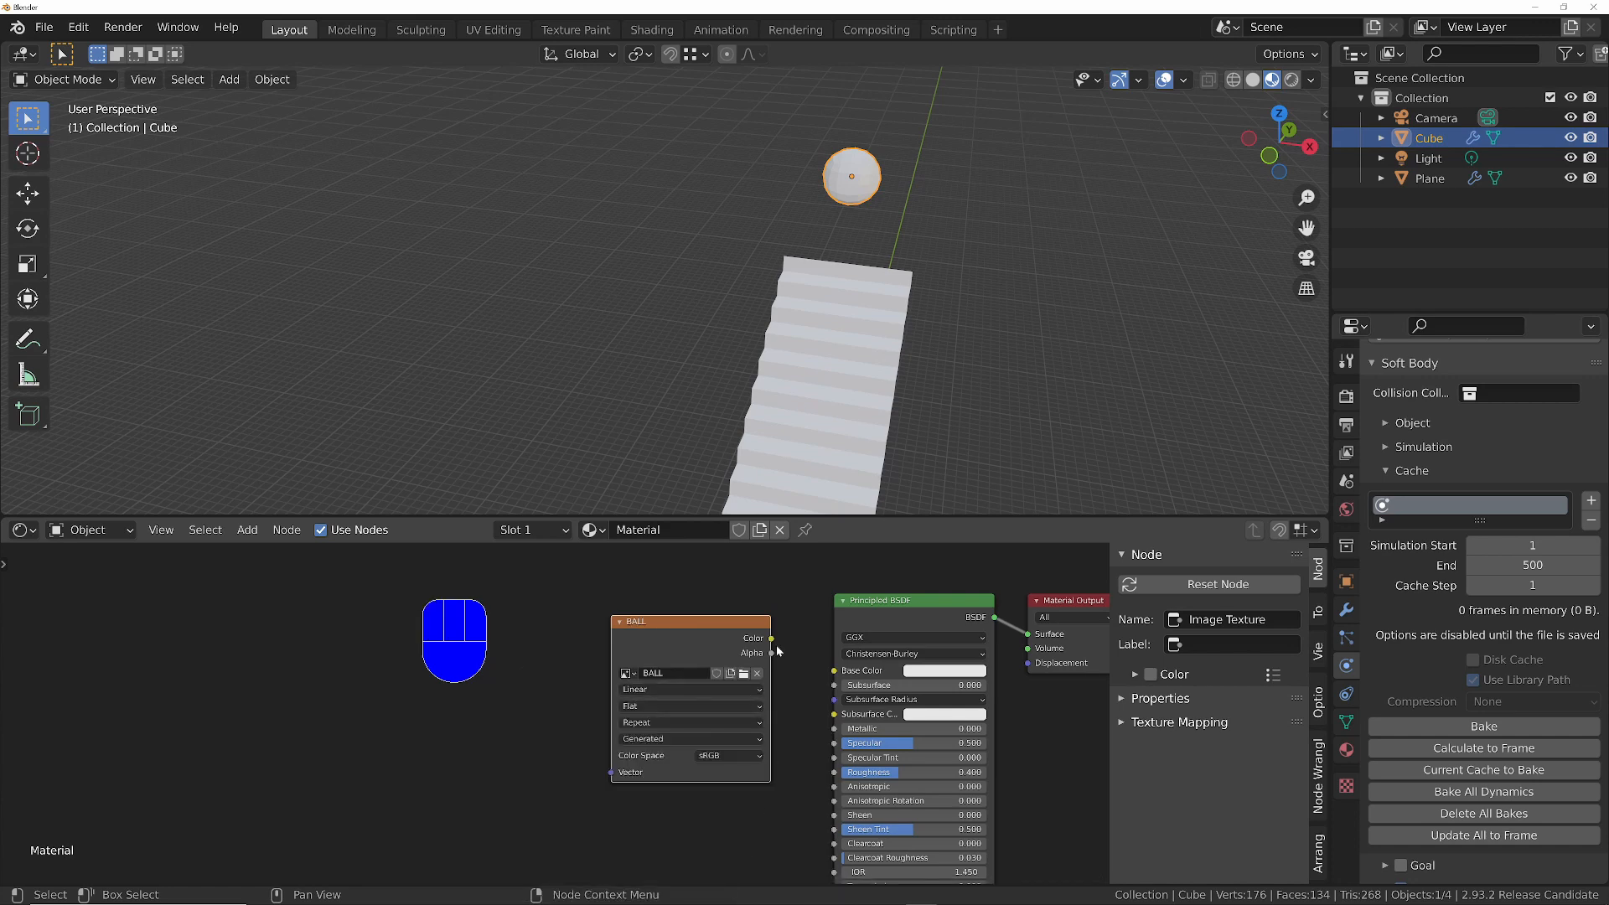
drag(776, 644, 834, 671)
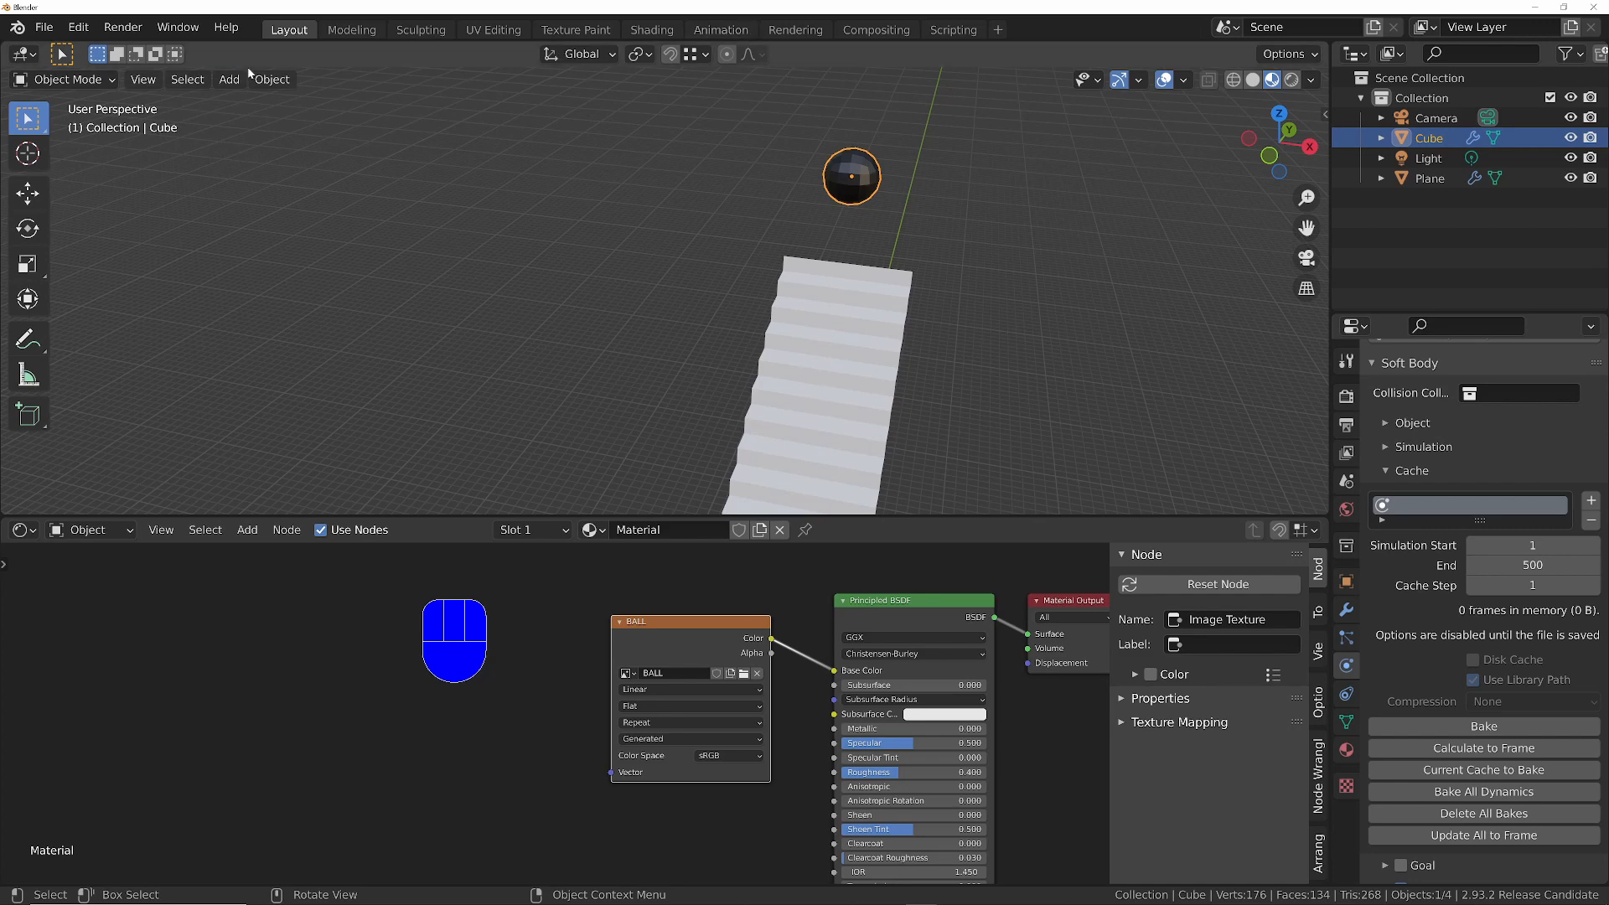
- In Texture Paint mode, fill the ball with fully saturated red using the Fill brush and return to Object Mode
key(Tab)
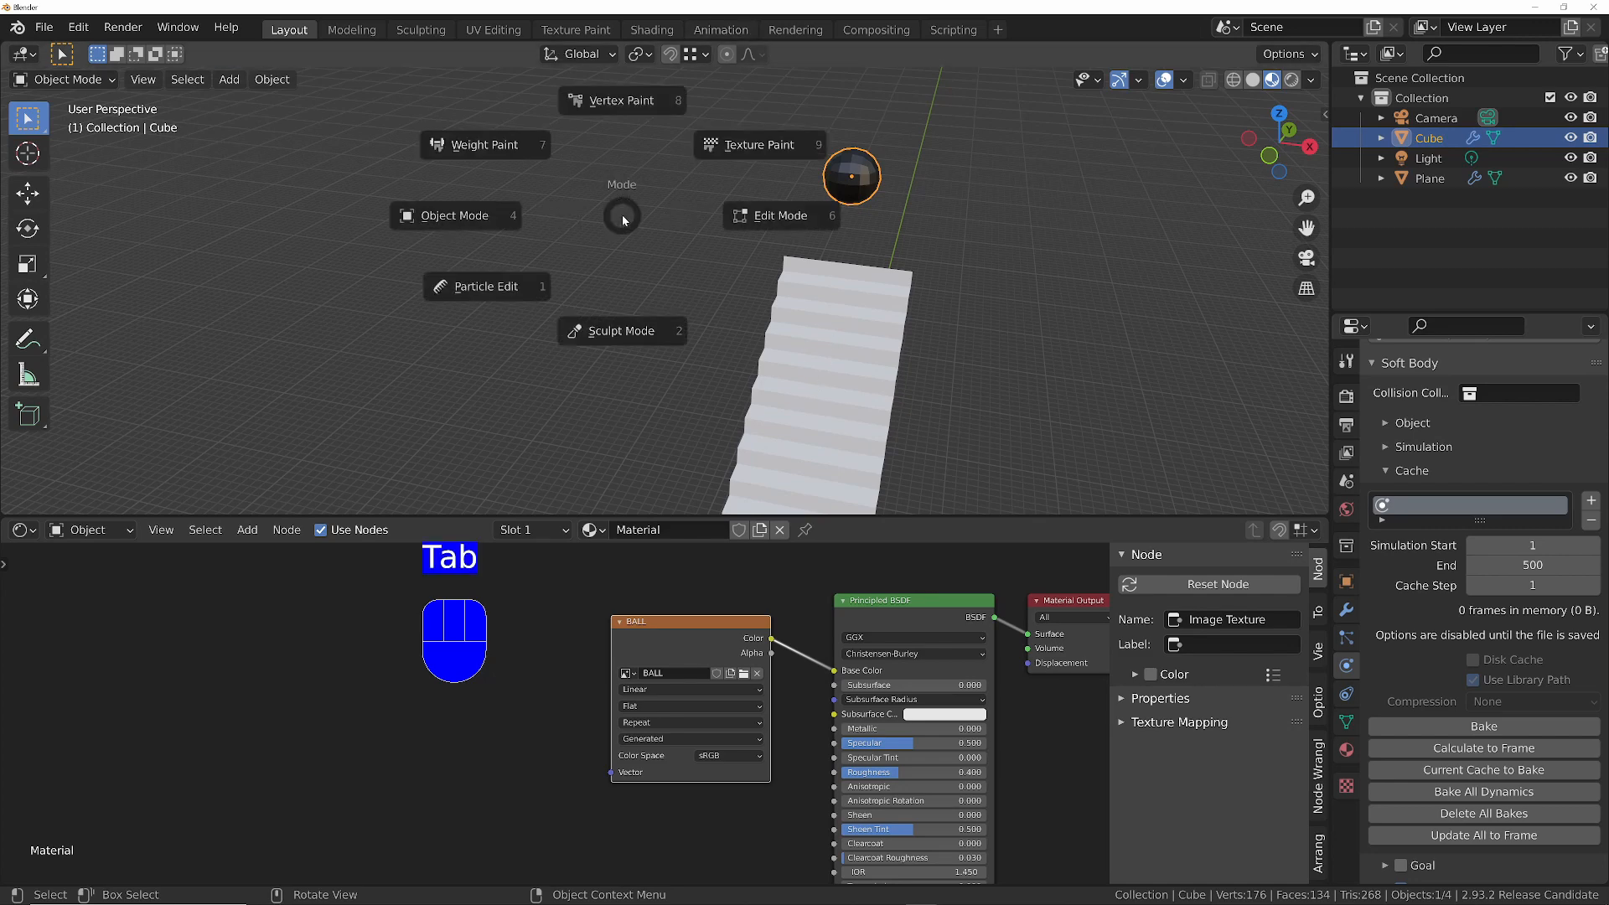
click(742, 138)
click(28, 259)
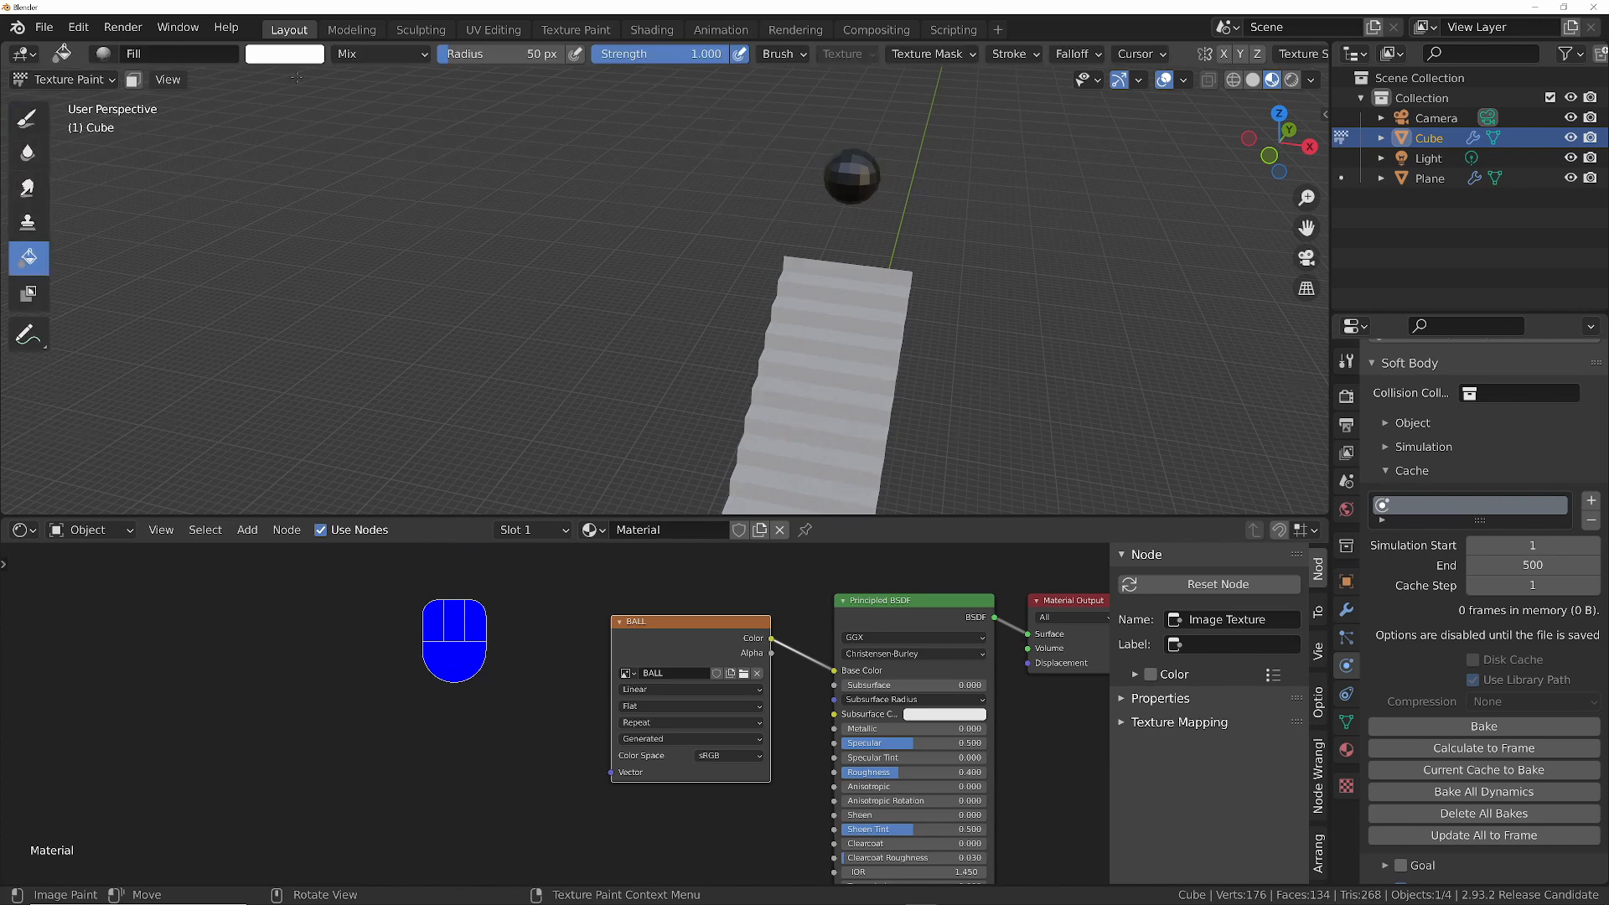
click(300, 56)
click(330, 222)
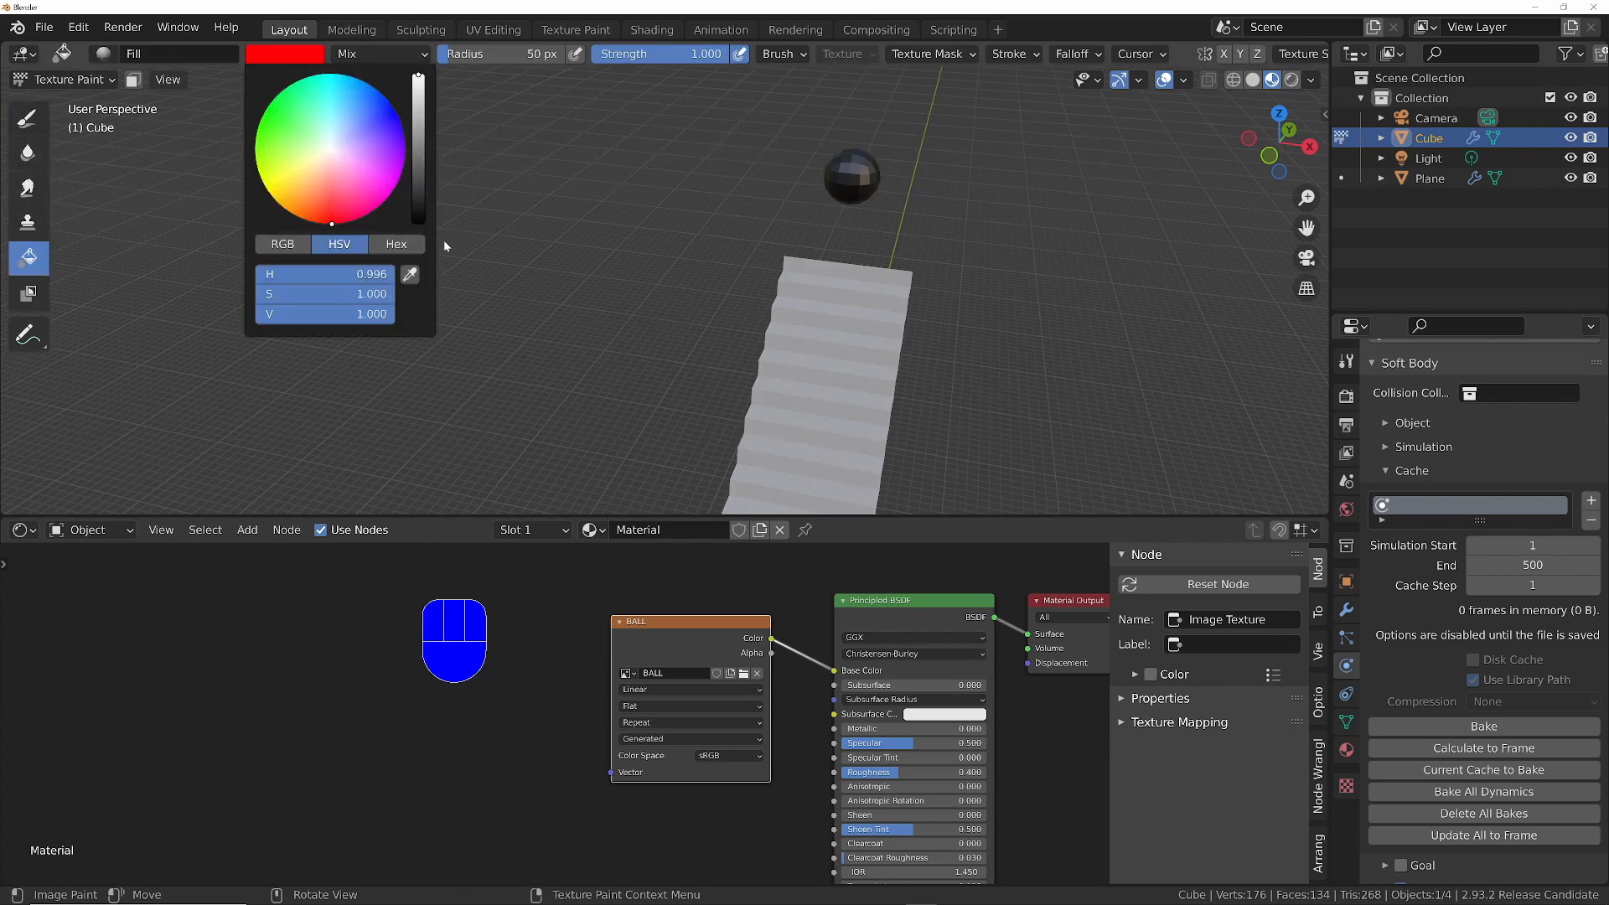
click(845, 186)
middle_drag(464, 120, 850, 240)
key(Tab)
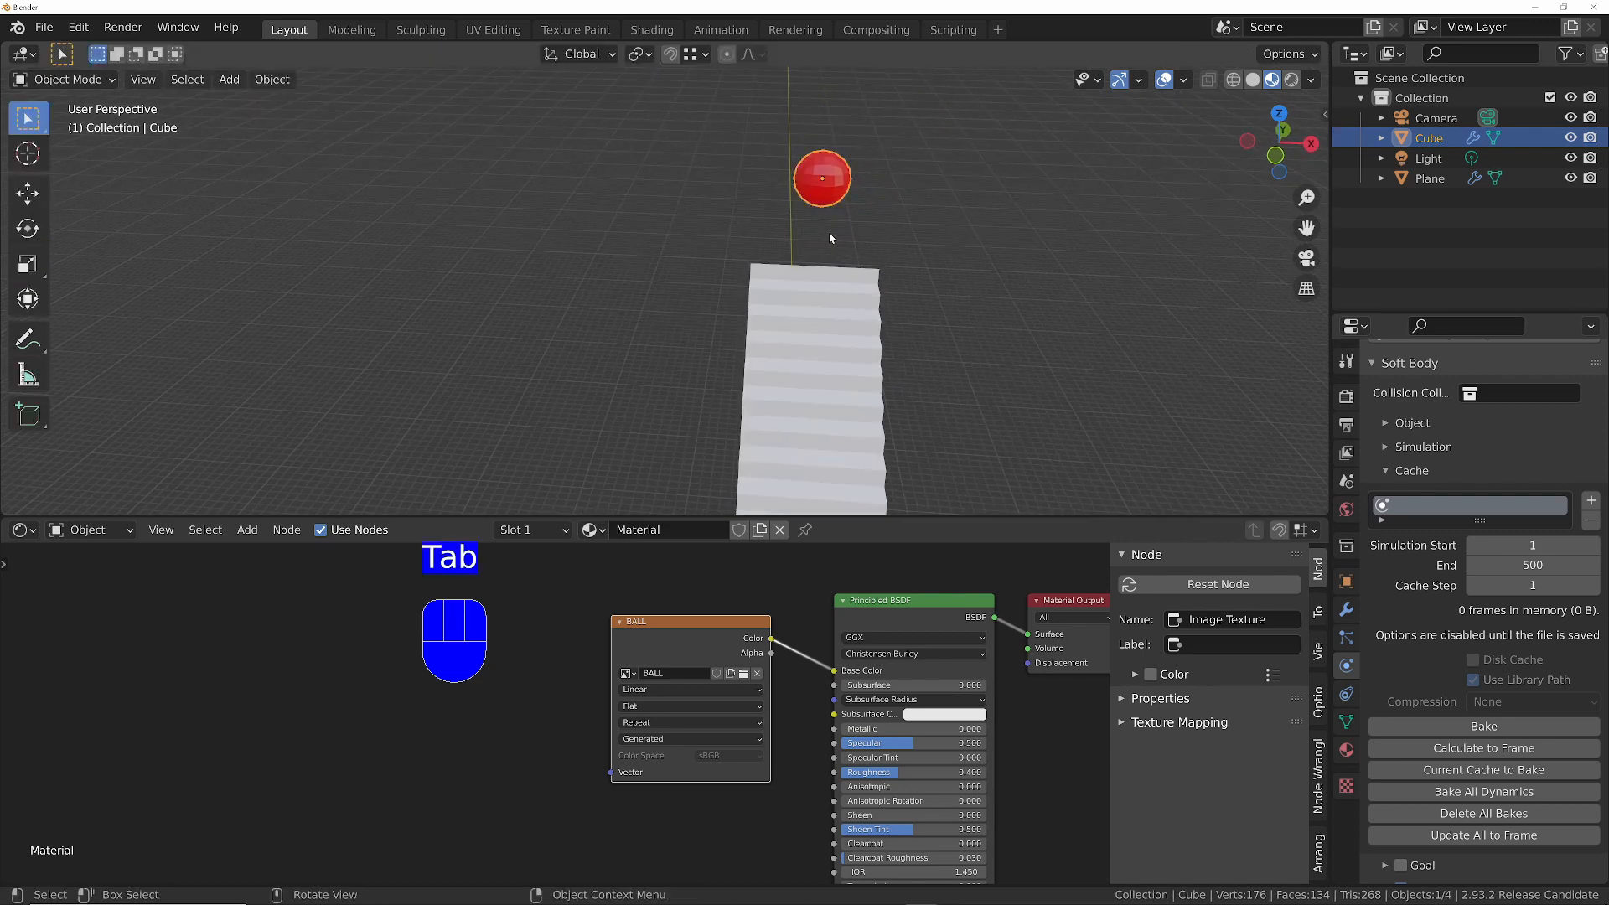
- Shade the ball smooth, give it a level 2 Subdivision modifier and show its modifier stack
key(F3)
key(Return)
ctrl+middle_drag(828, 233, 814, 269)
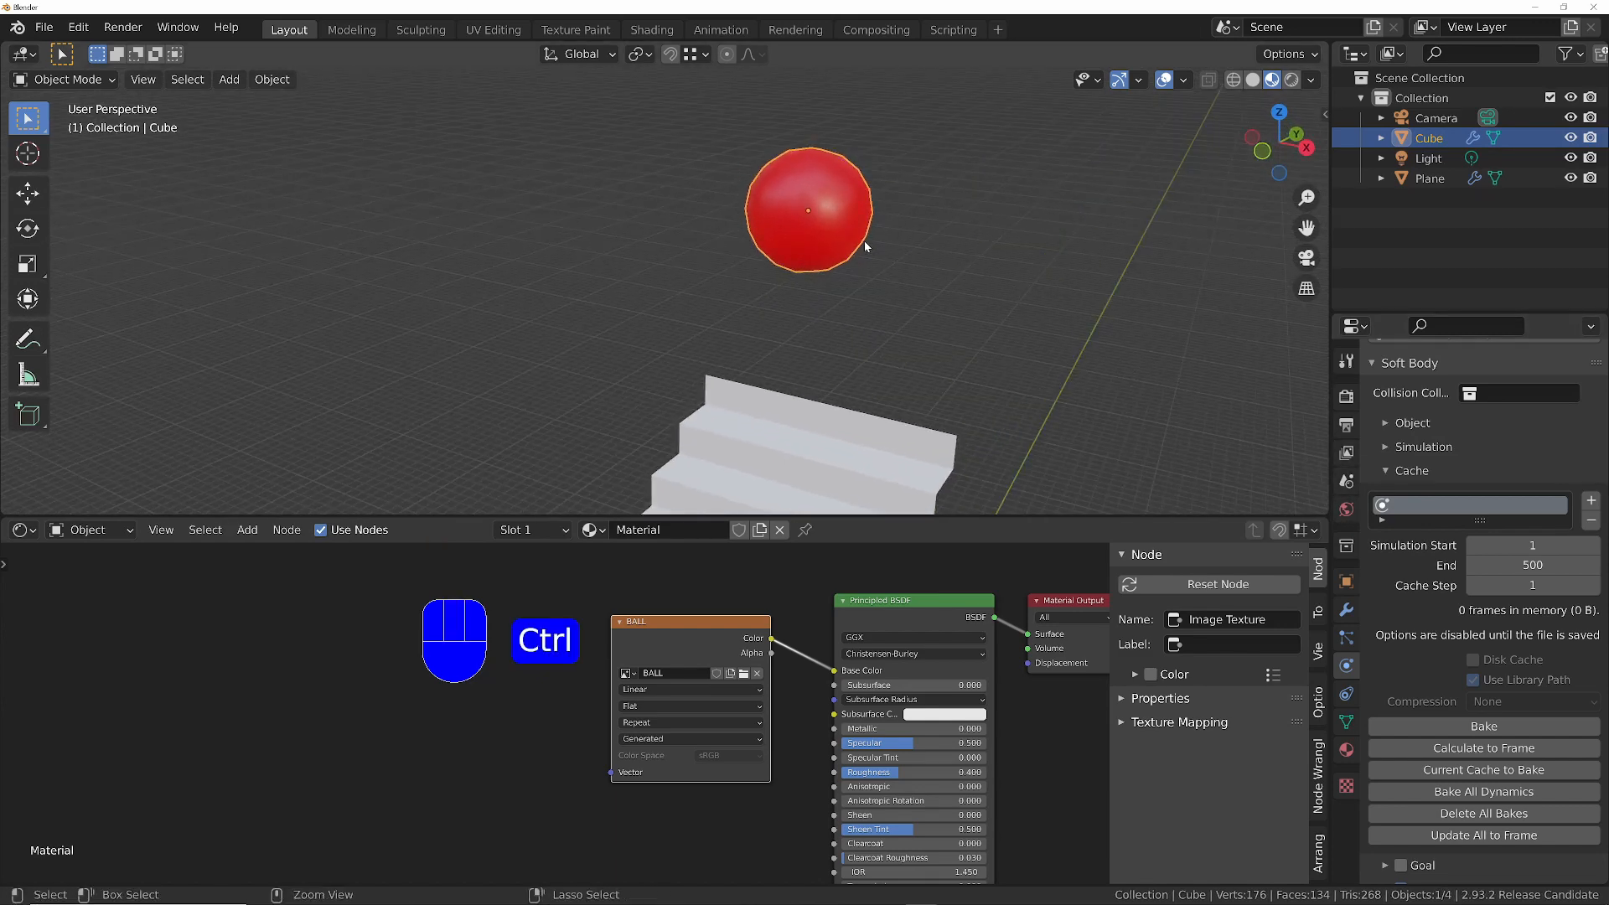
key(ctrl+2)
middle_drag(863, 240, 793, 234)
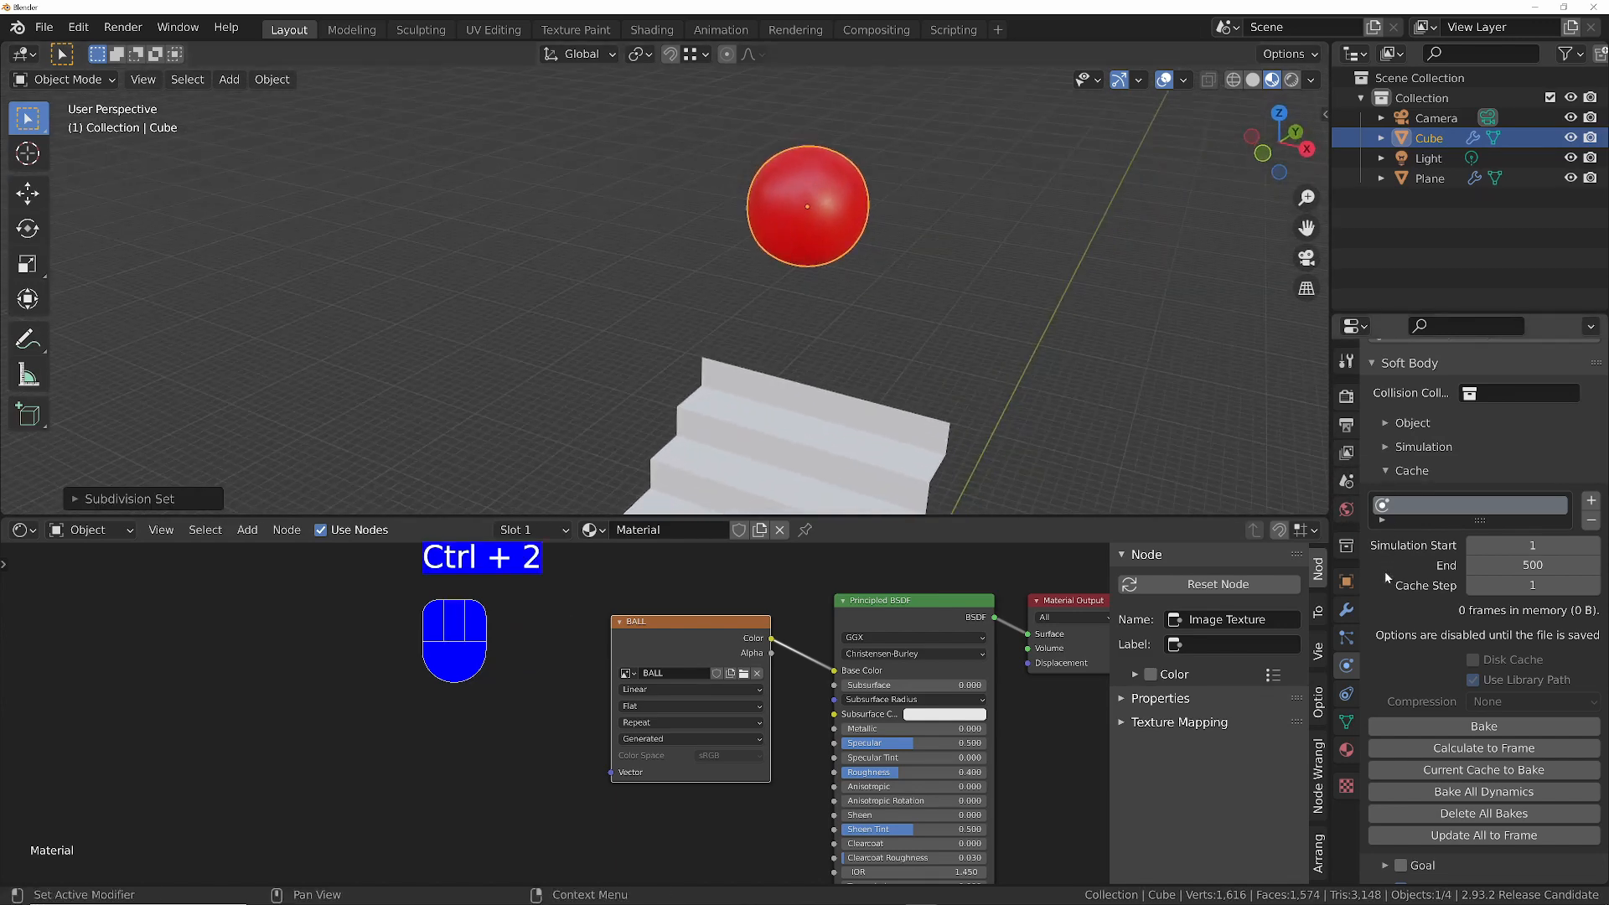
click(1347, 609)
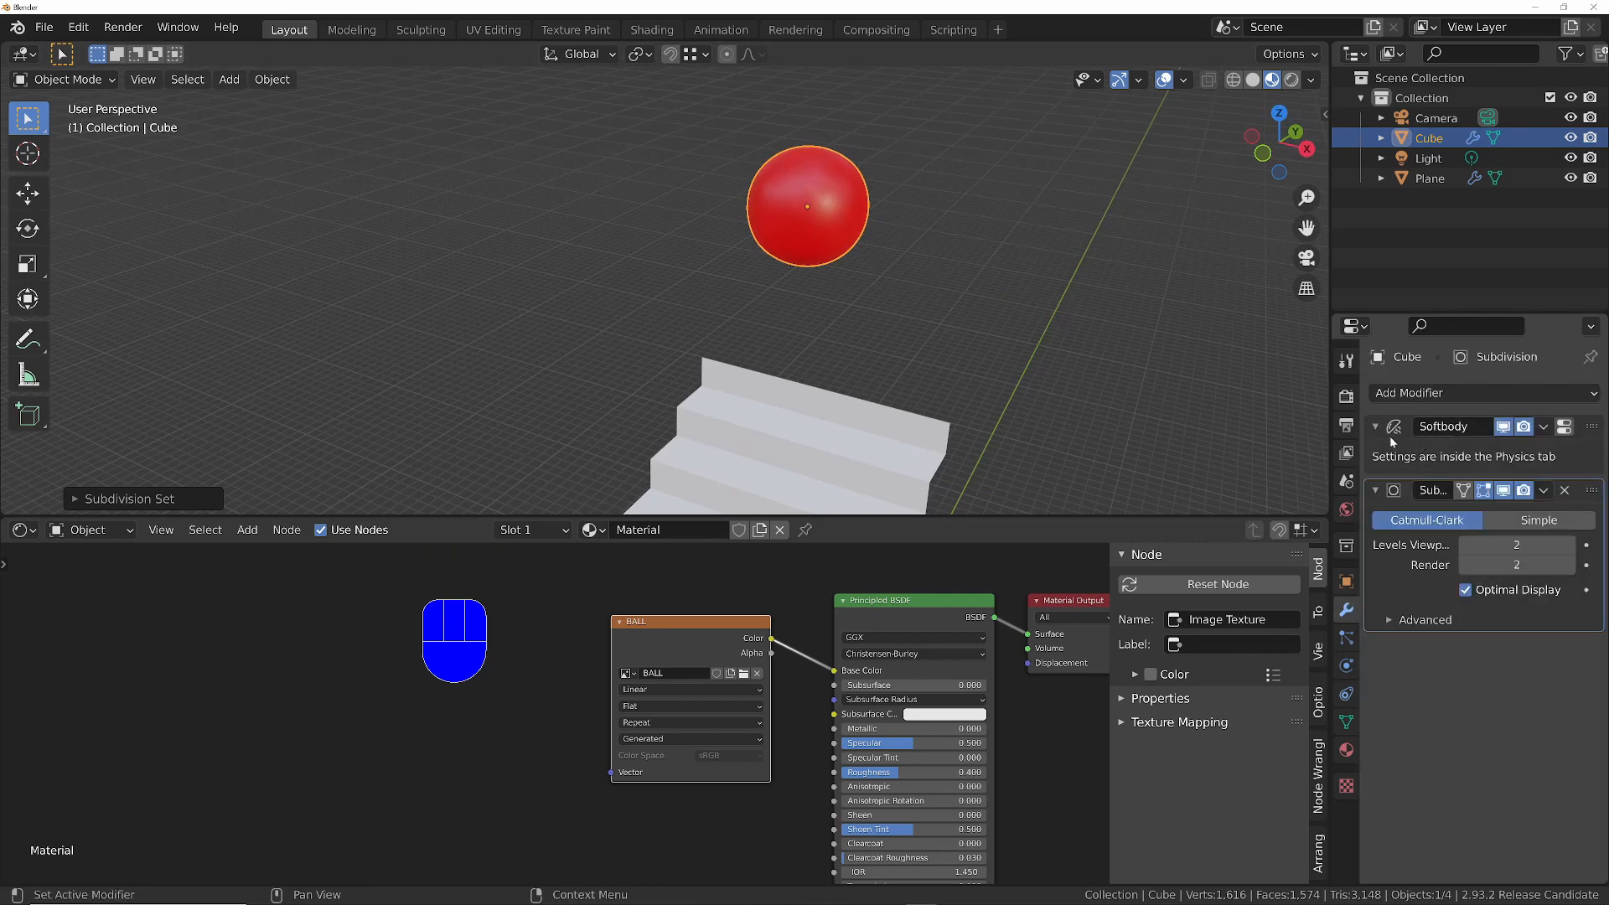
- Play the simulation of the smooth red ball on the stairs and return to frame 1
ctrl+middle_drag(841, 259, 754, 379)
shift+middle_drag(742, 375, 762, 299)
key(space)
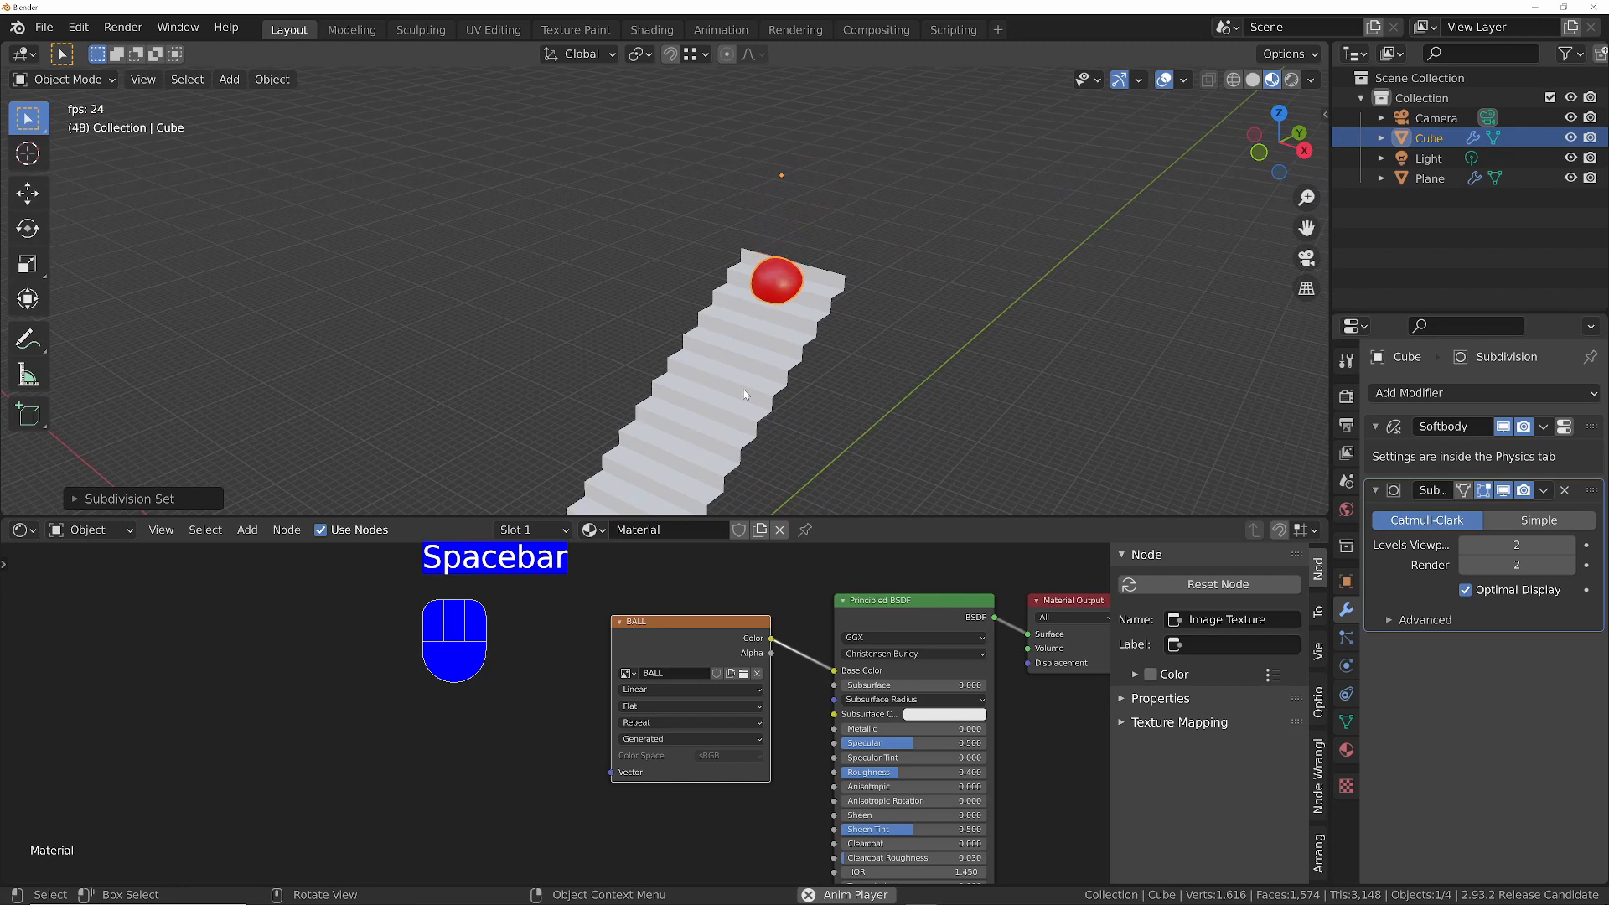
key(shift+Left)
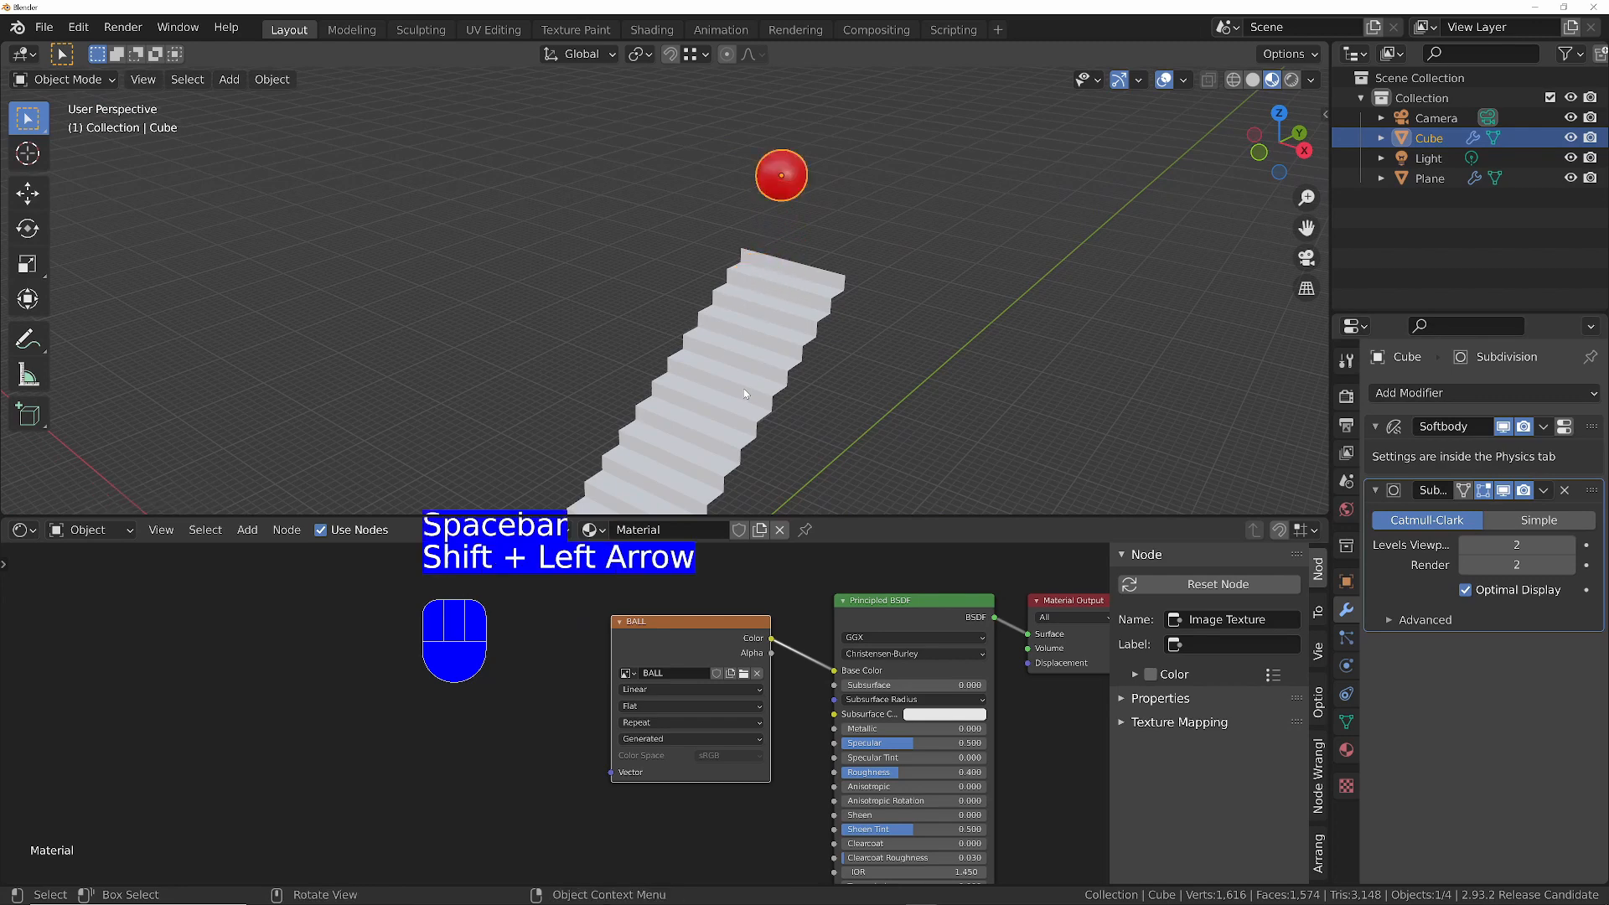
- Switch the ball to Texture Paint mode and activate the TexDraw brush
ctrl+middle_drag(742, 389, 719, 245)
key(ctrl+Tab)
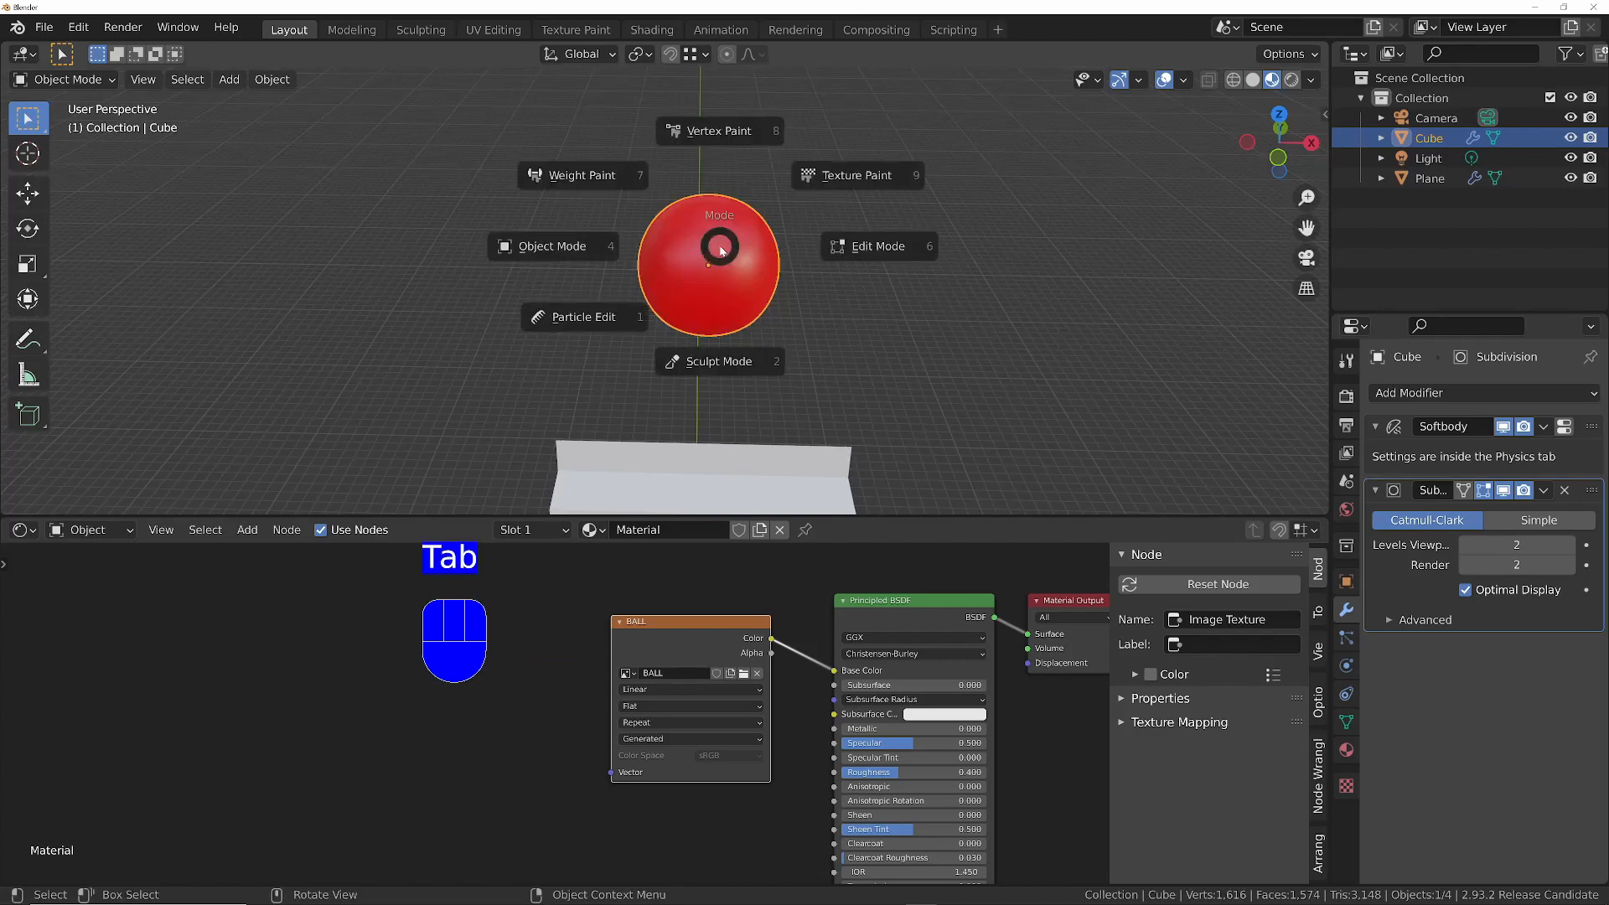
click(811, 195)
middle_drag(811, 196, 821, 172)
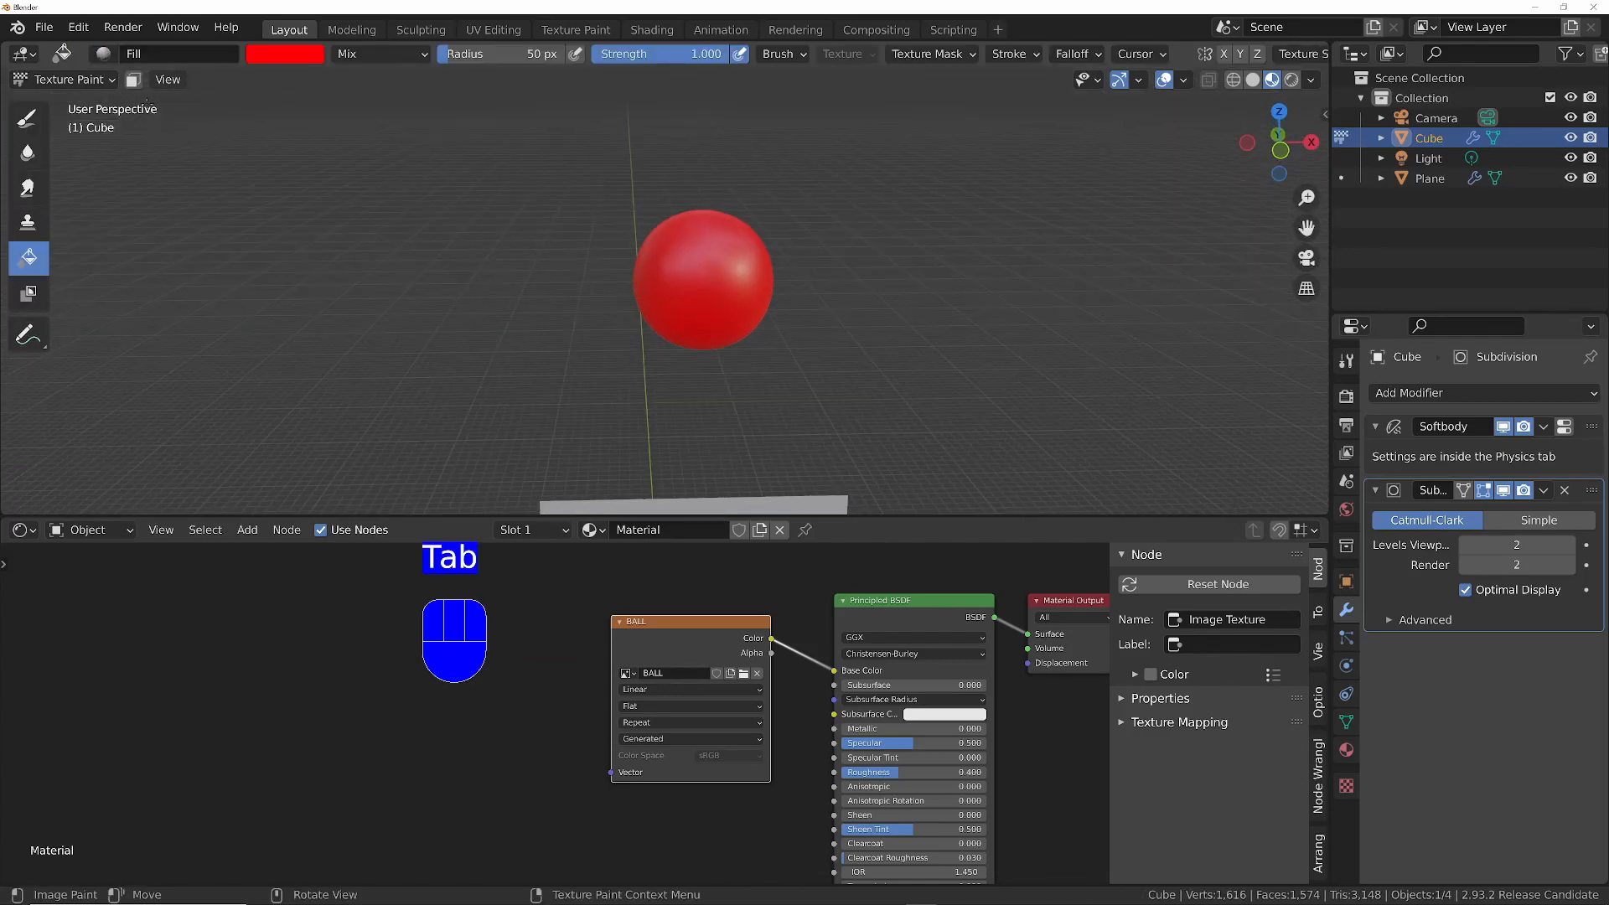
click(26, 130)
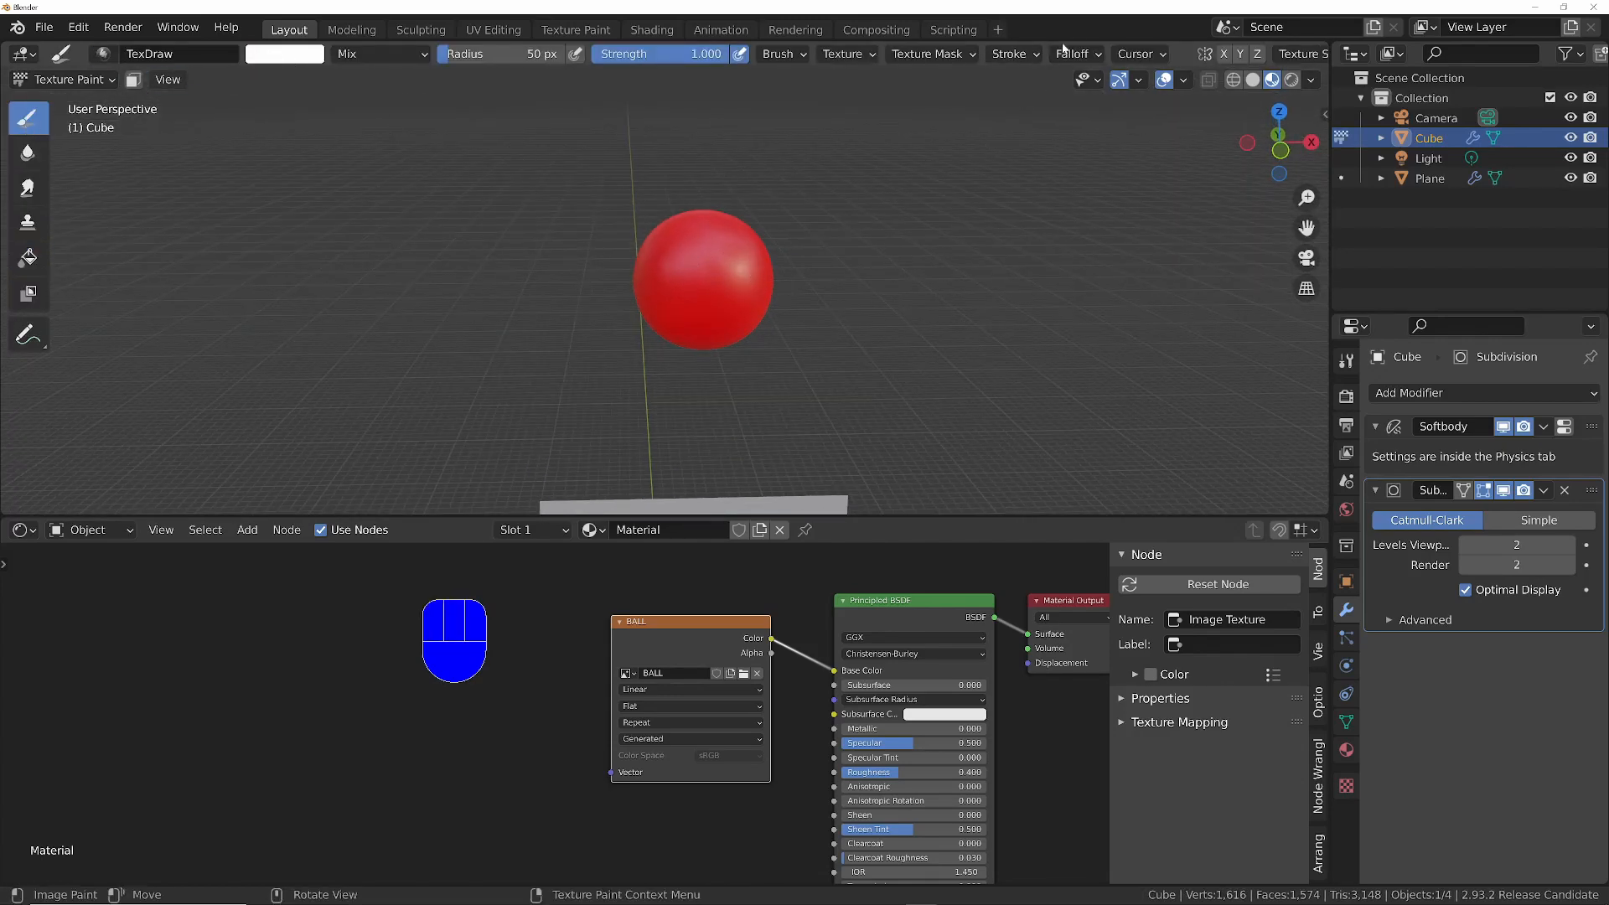
- Reshape the brush's custom falloff curve by moving both curve points outward, keeping it high until a steep drop near the edge
click(1084, 57)
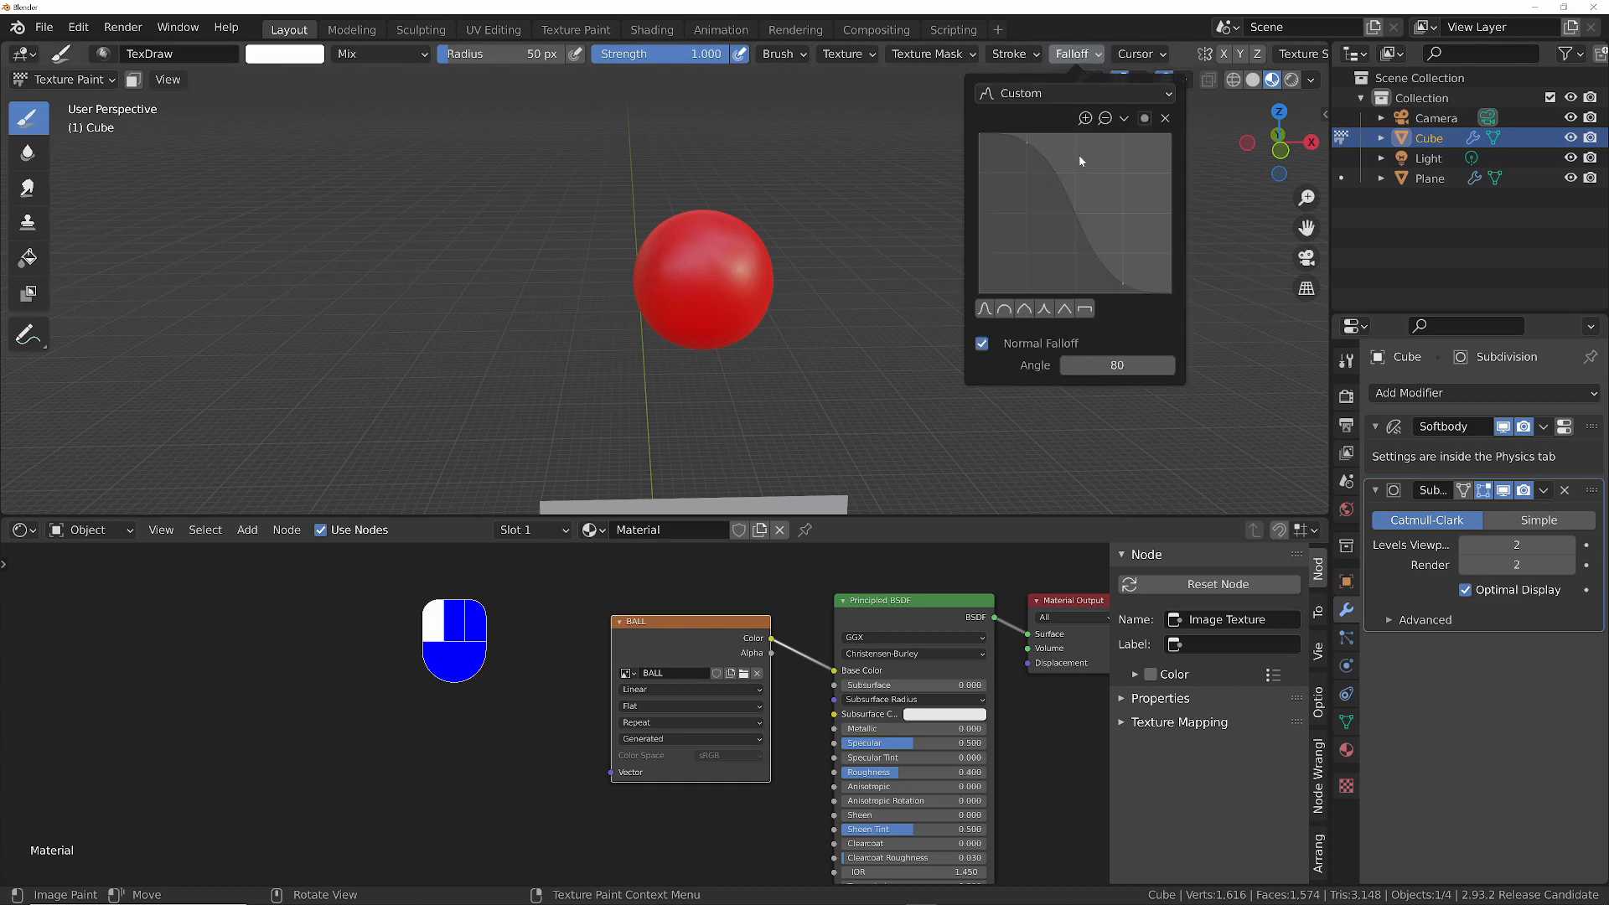
click(1124, 119)
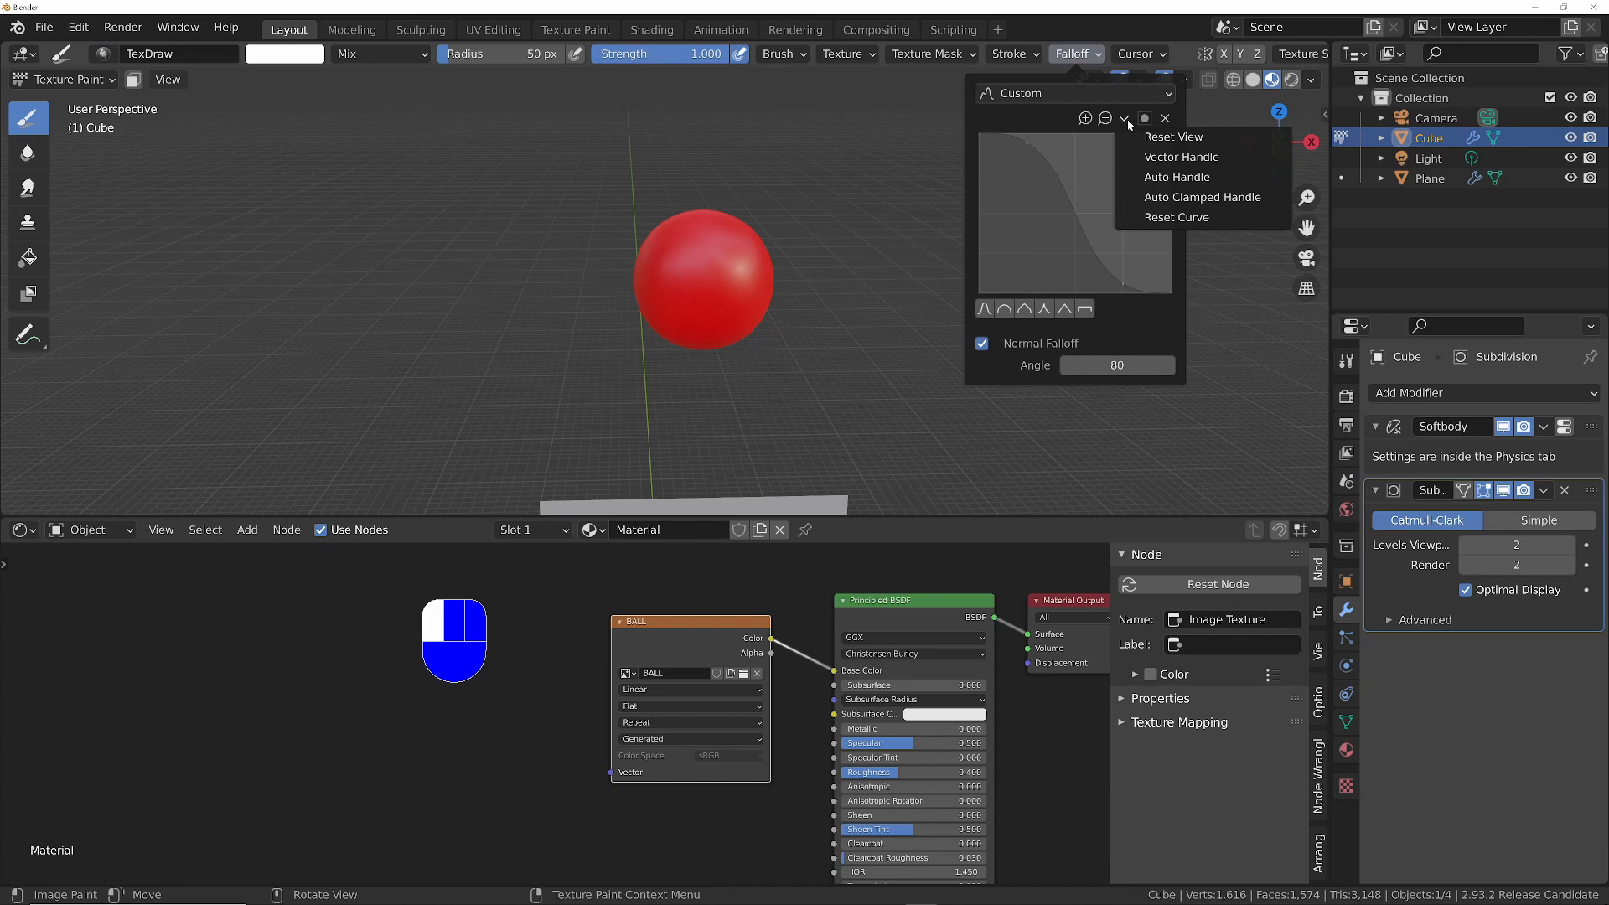
drag(1026, 144, 1116, 148)
click(1086, 168)
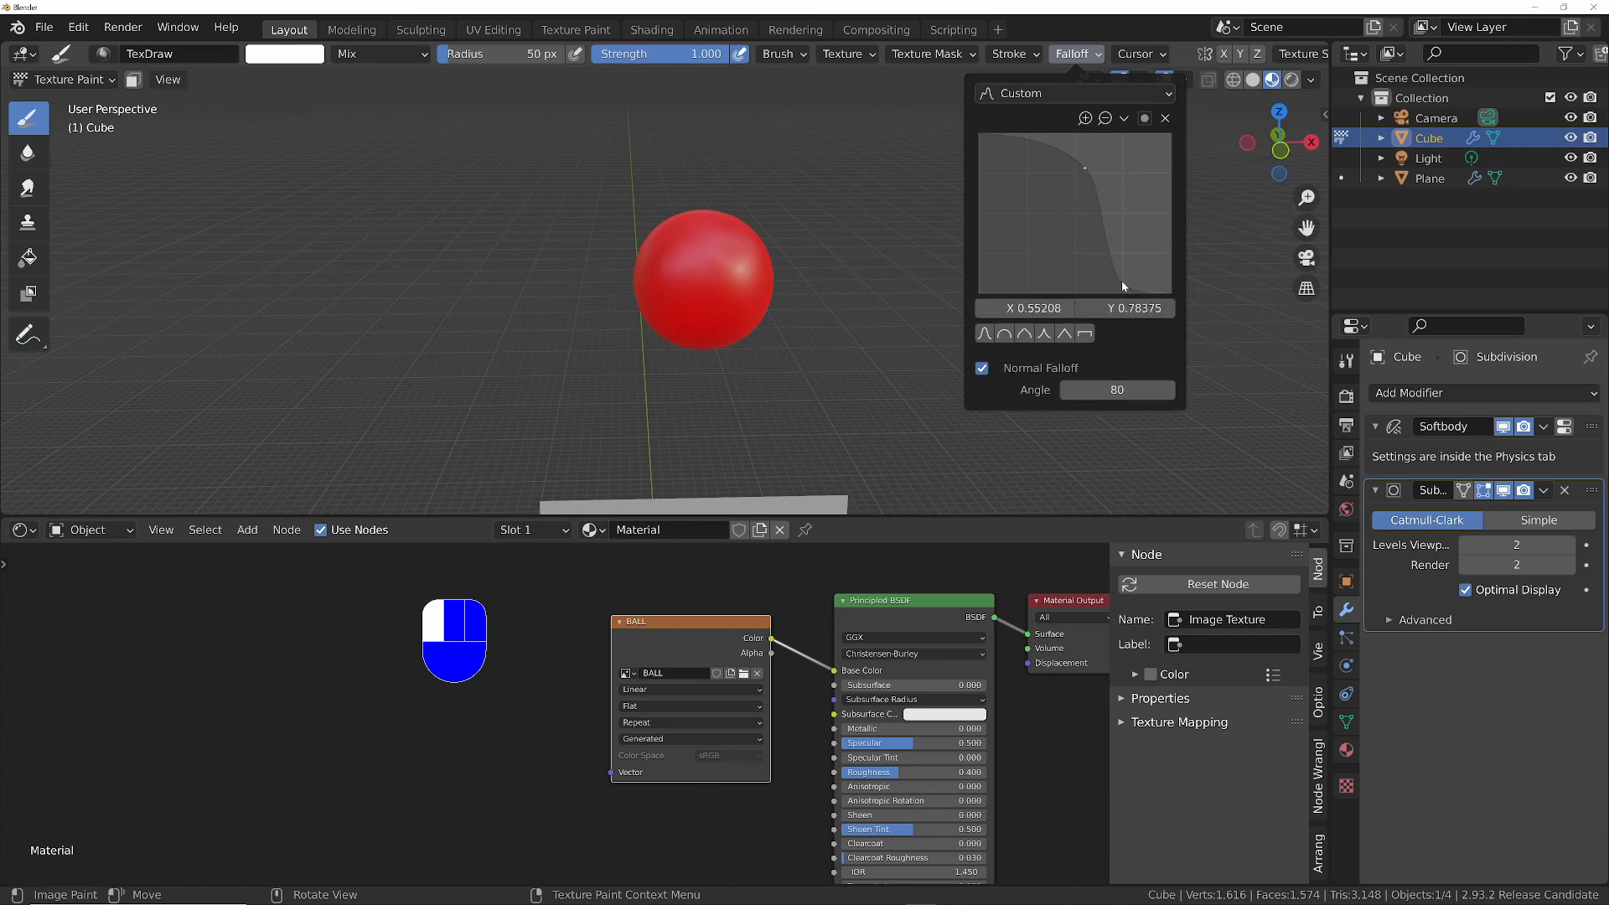
drag(1123, 287, 1162, 277)
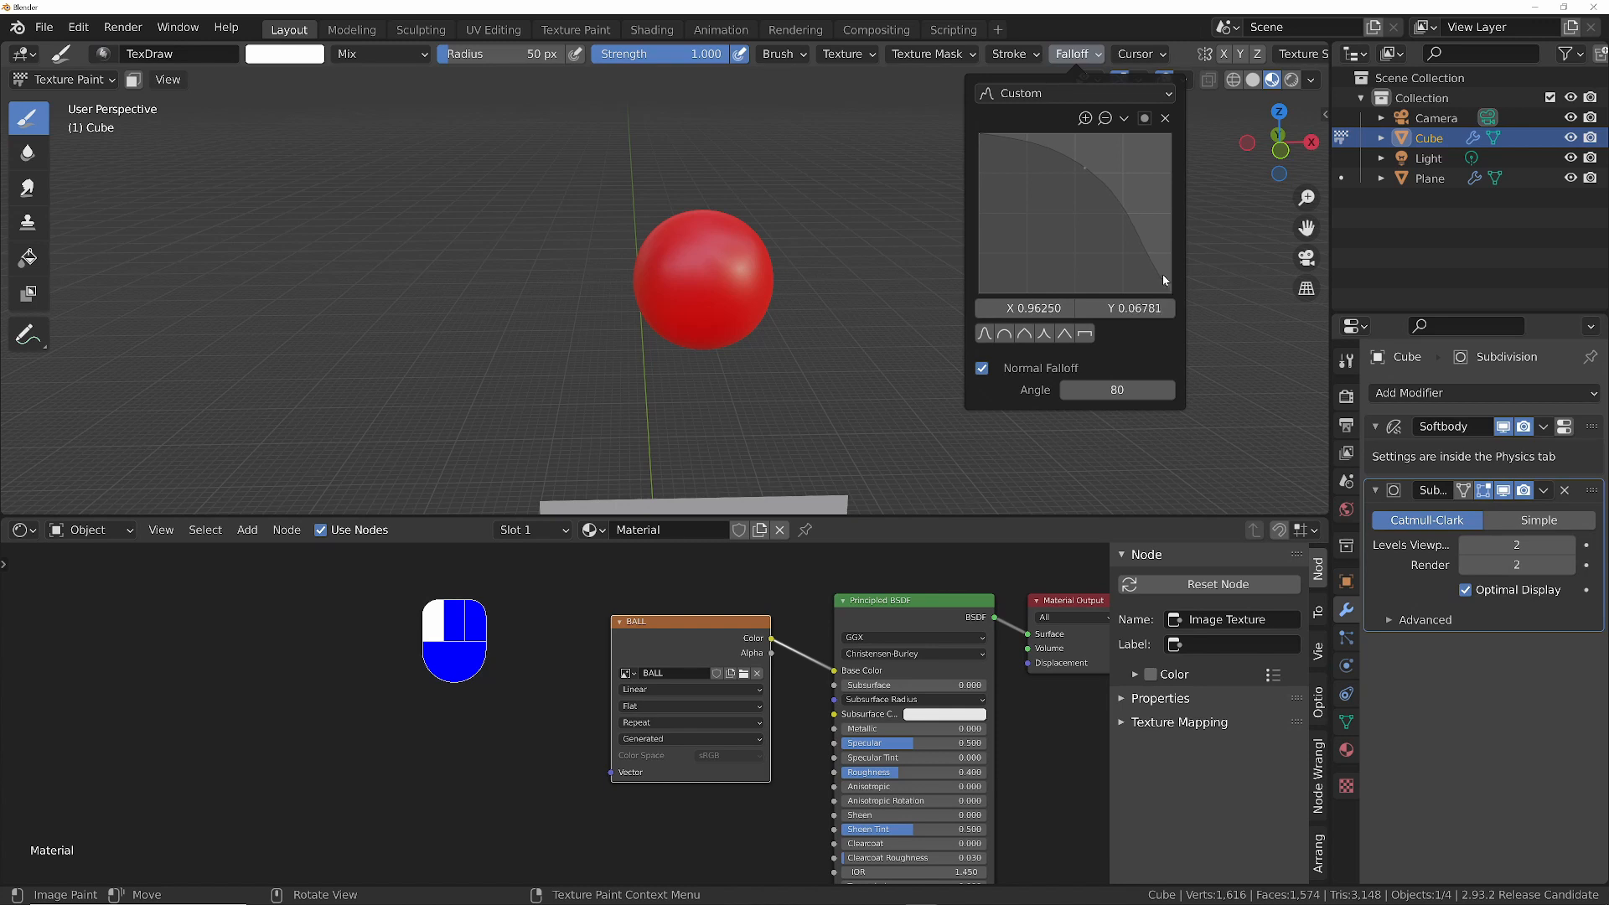
drag(1088, 172, 1121, 172)
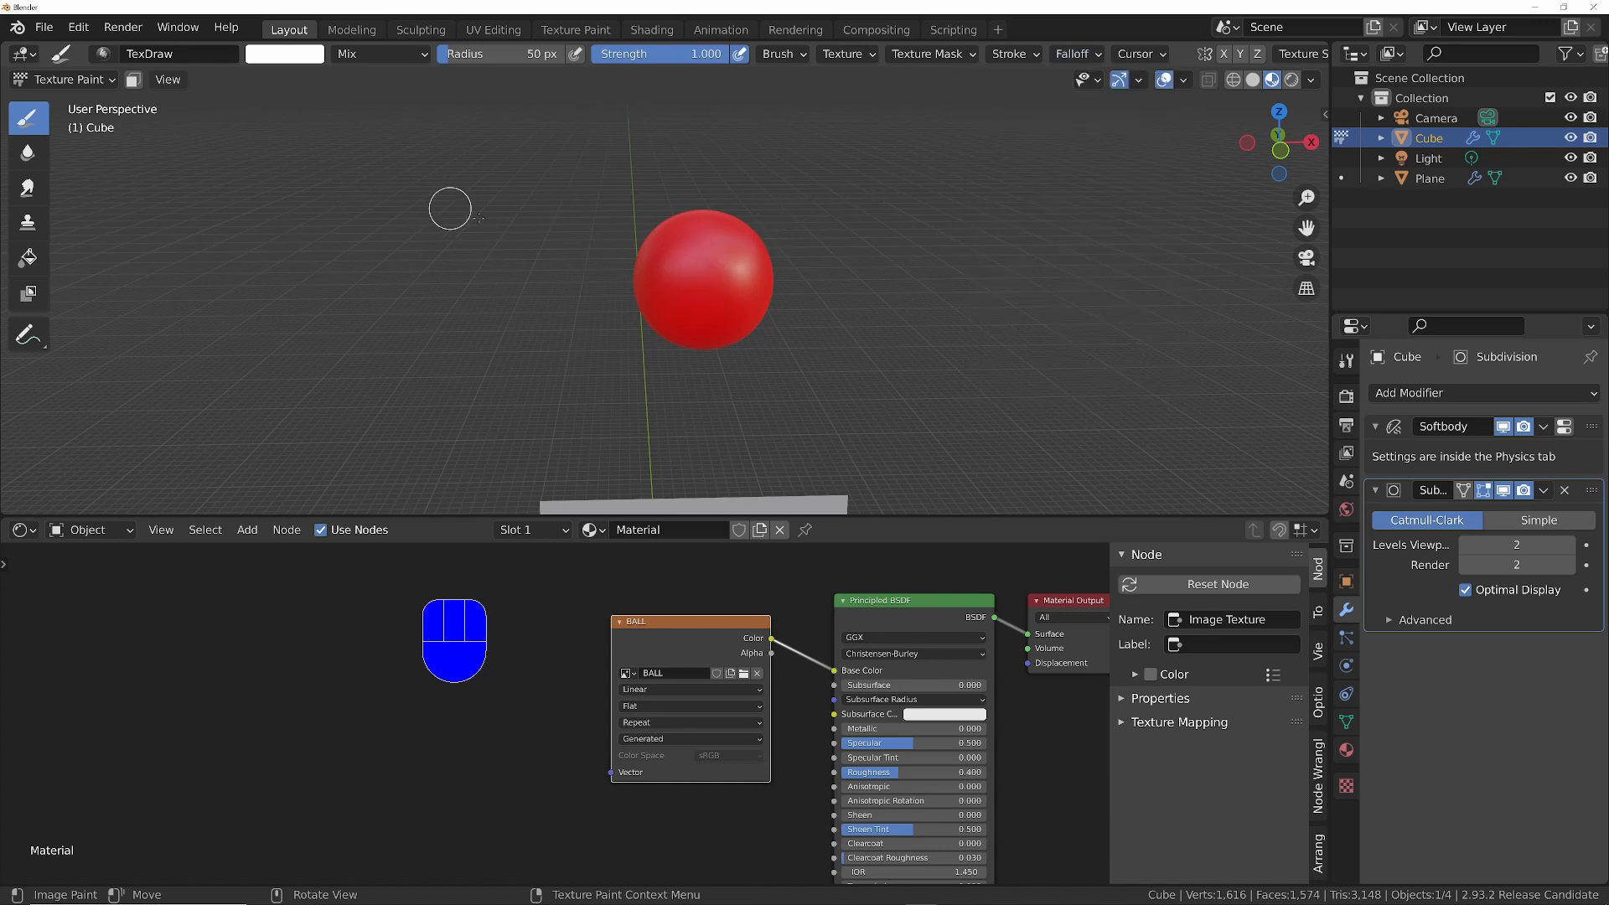
- Paint two white eyes side by side on the upper front of the ball with the 50 px brush
click(675, 258)
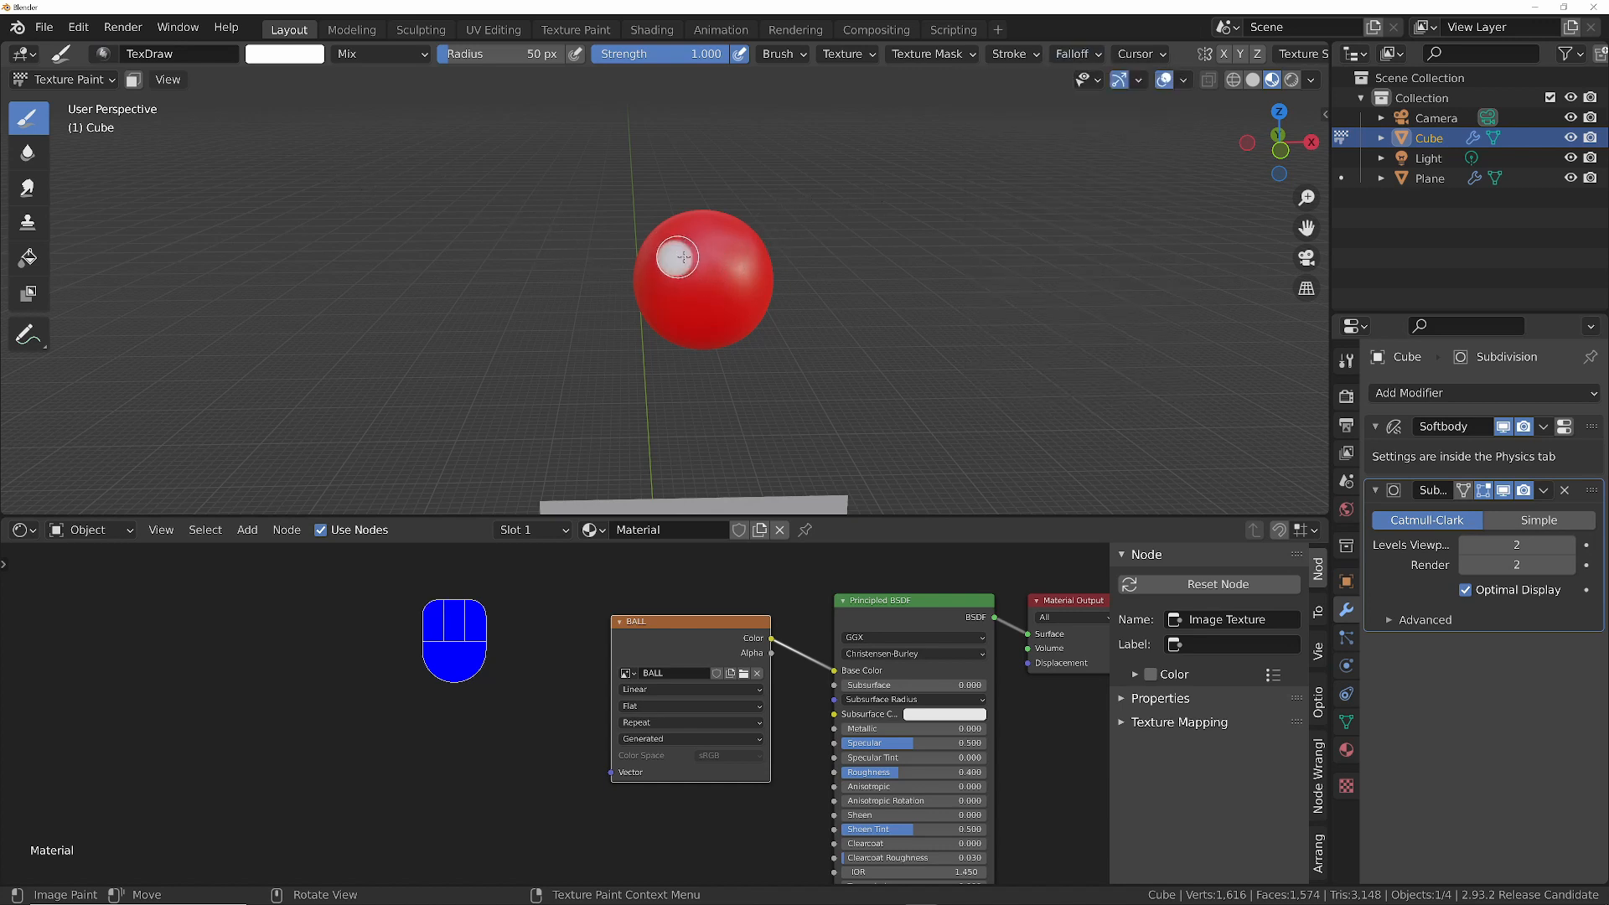
click(732, 253)
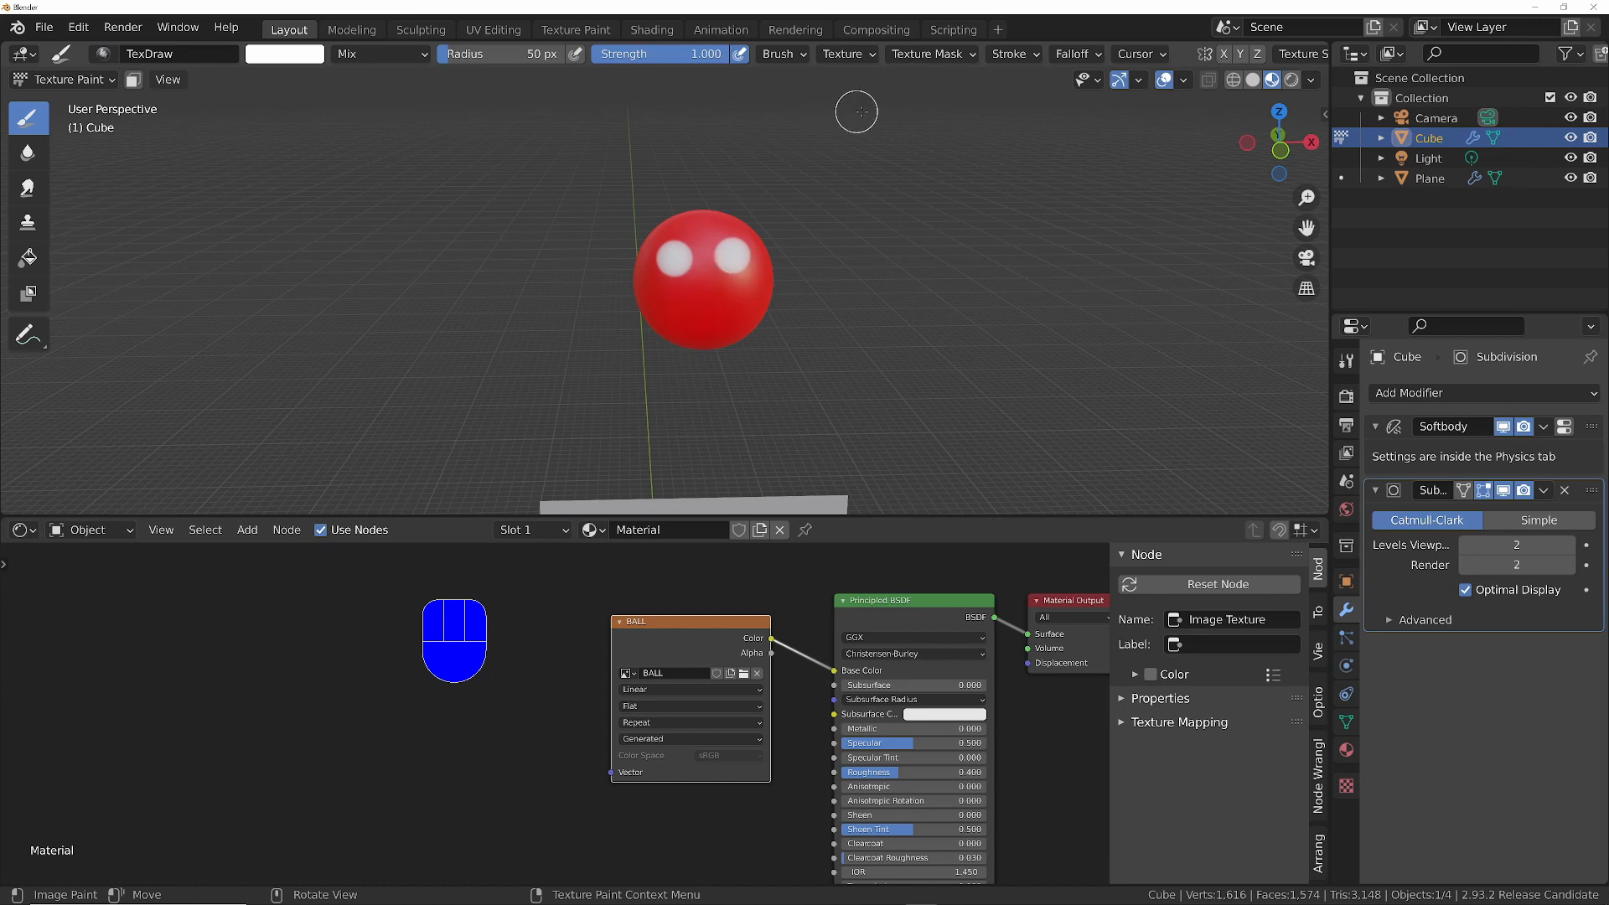
- Turn on Stabilize Stroke and paint a curved white smile below the eyes with a 14 px brush
click(1029, 57)
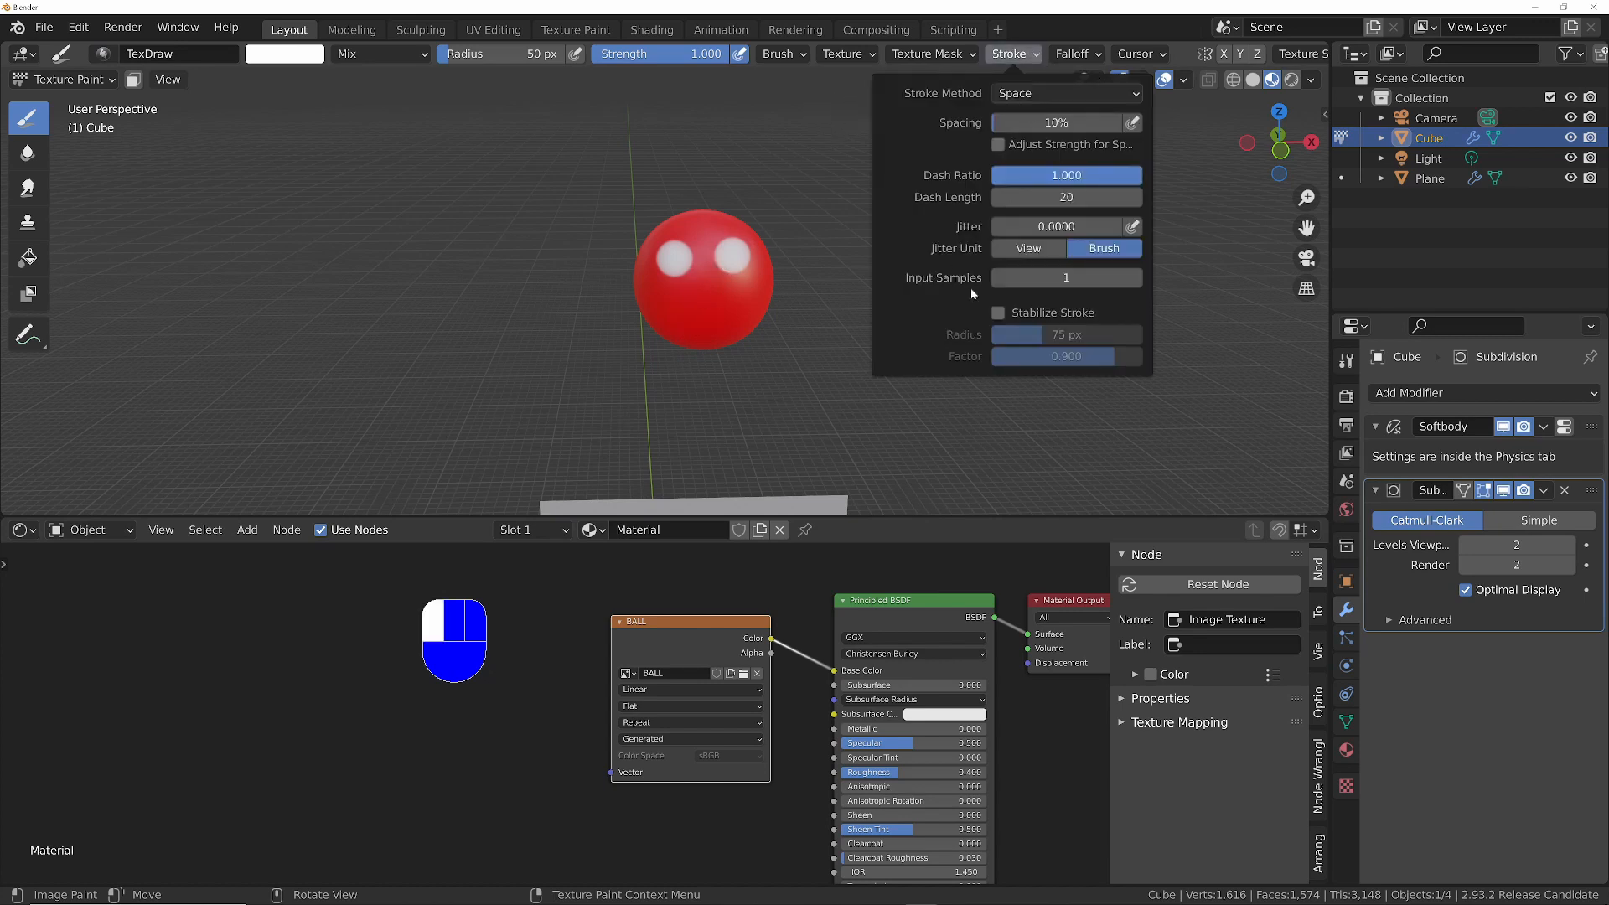
click(999, 313)
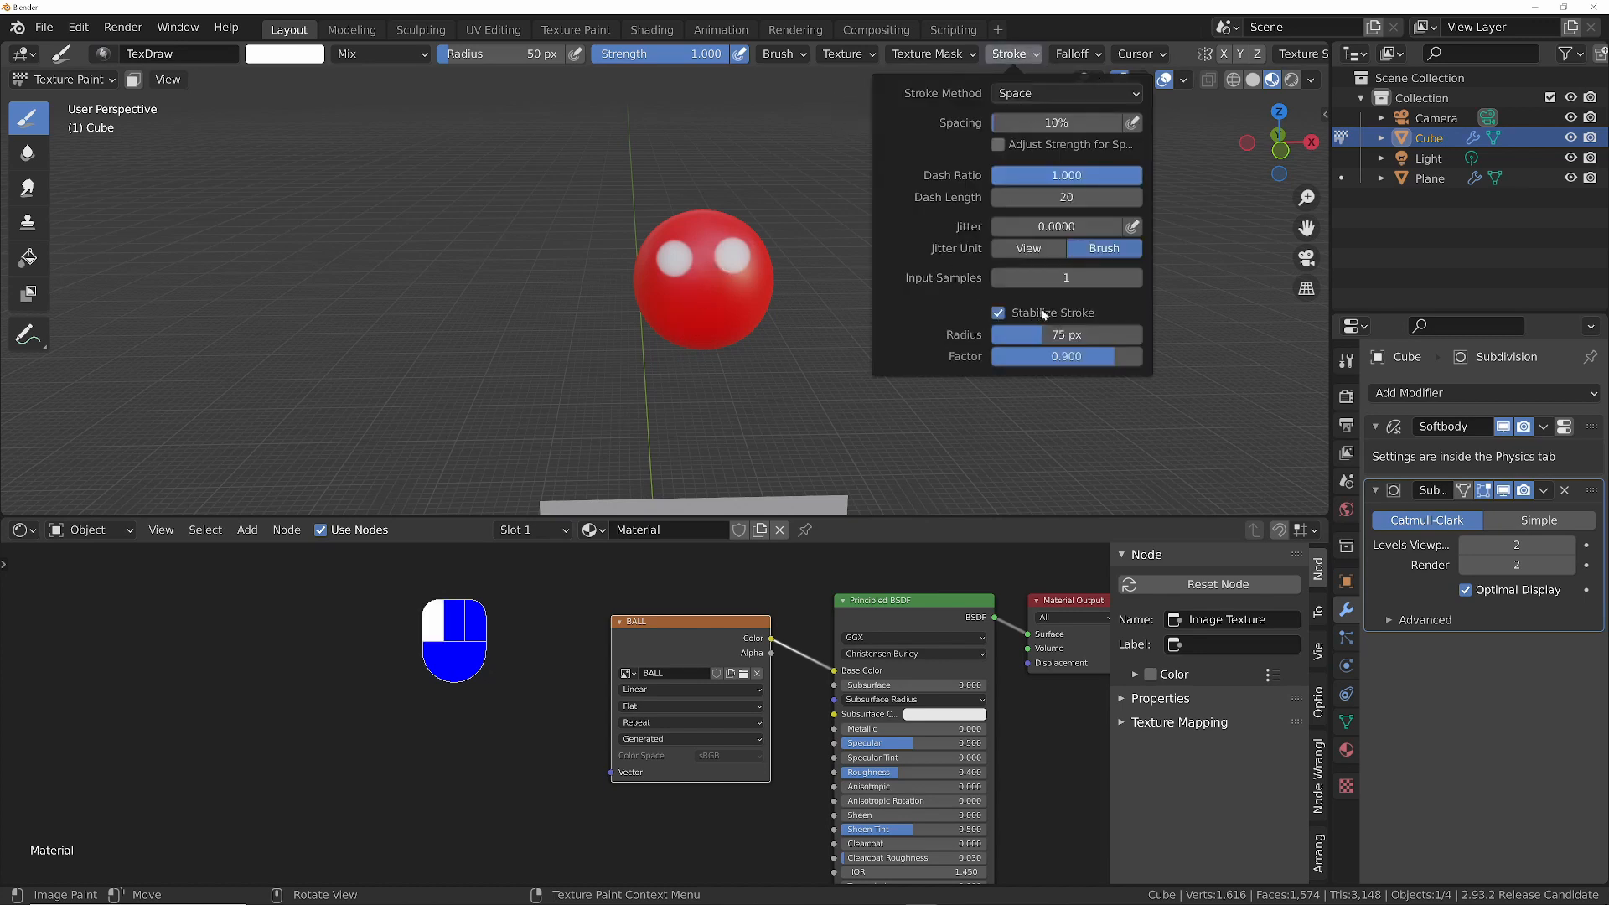
click(1029, 56)
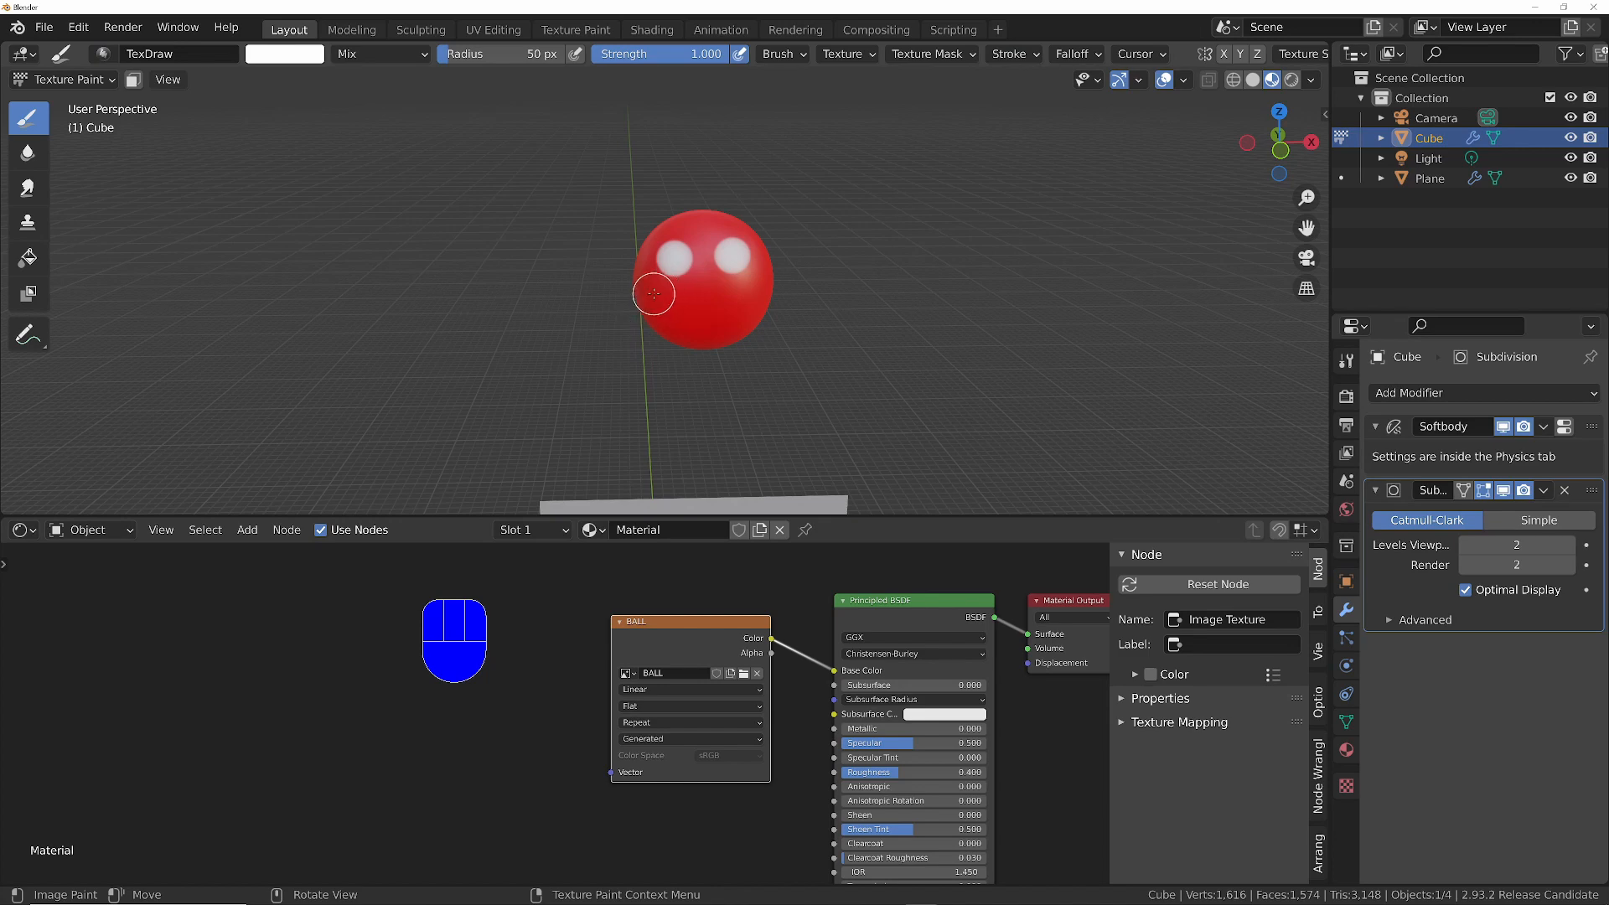
ctrl+middle_drag(671, 299, 650, 291)
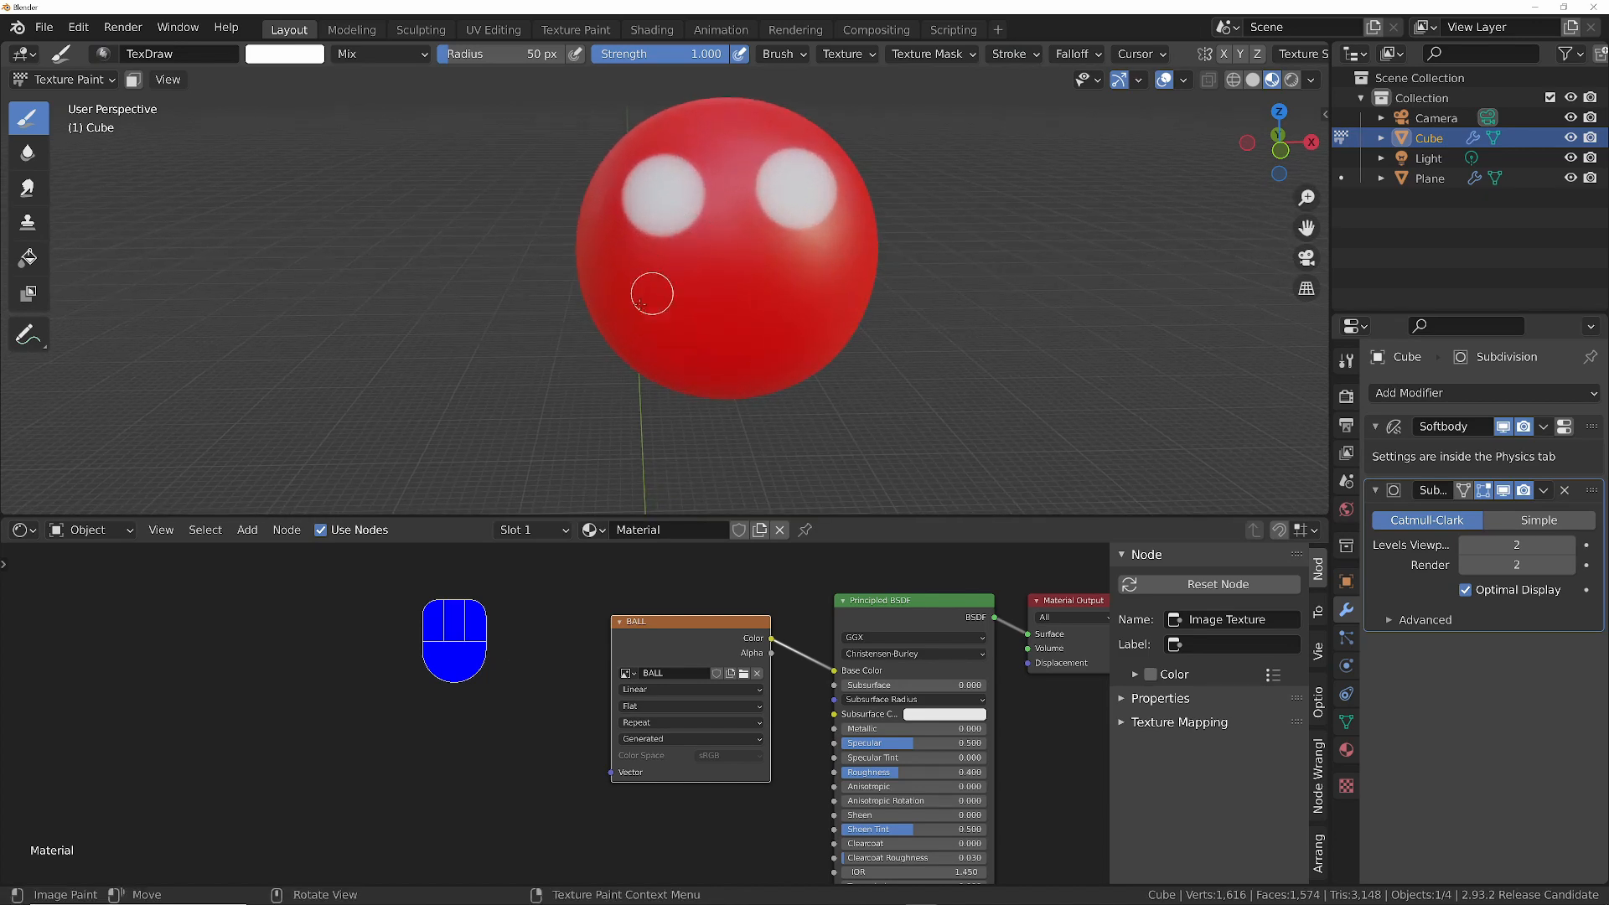
key(f)
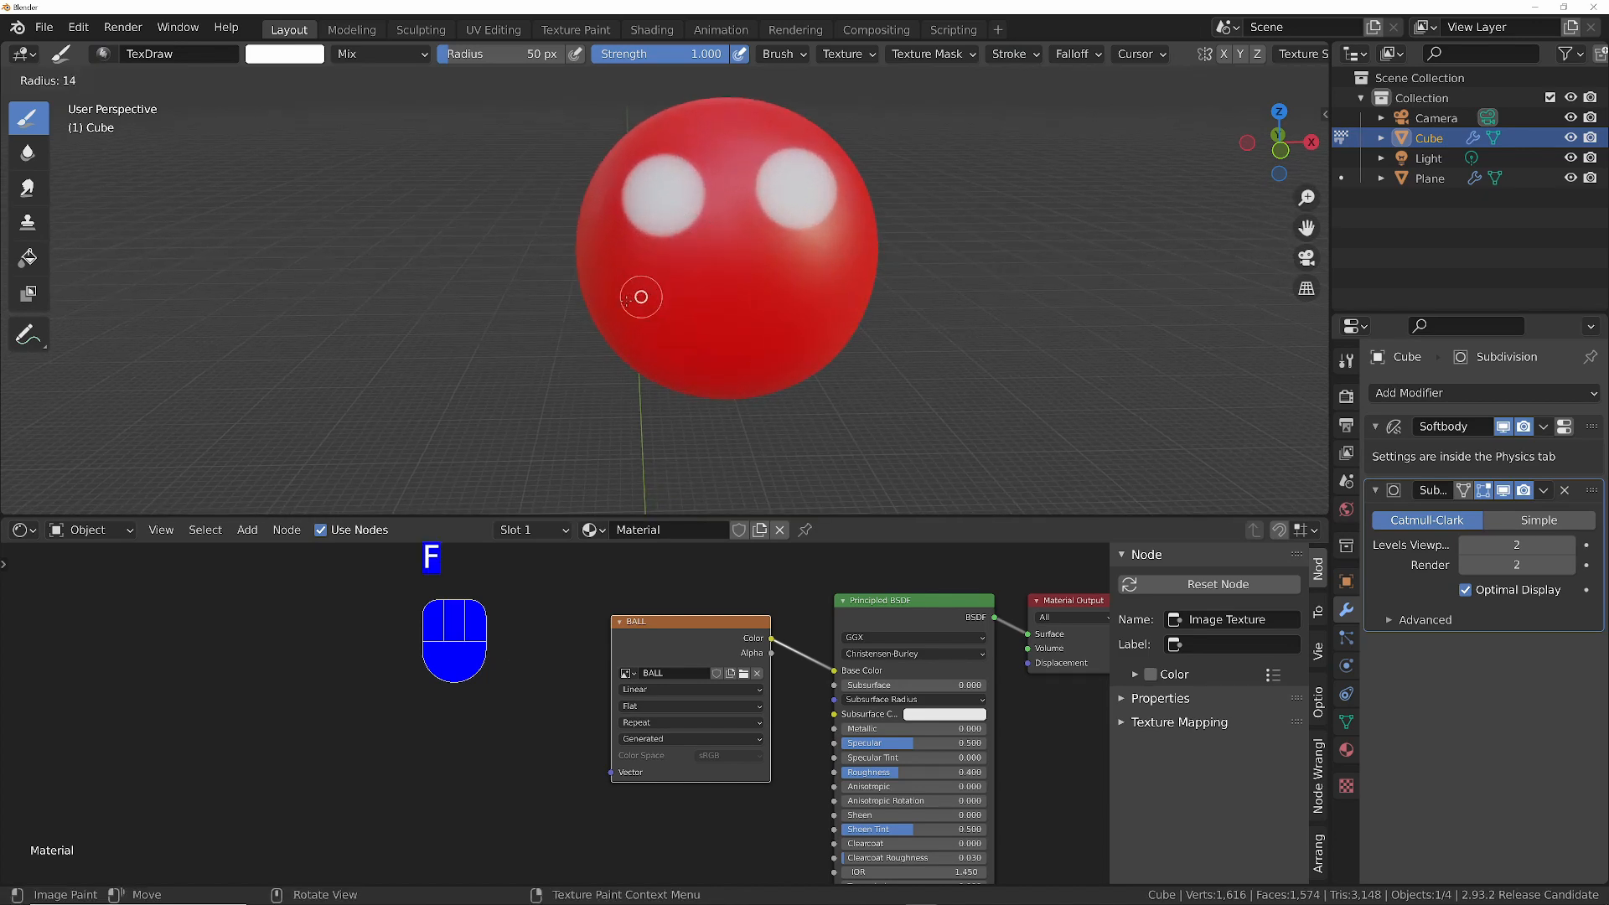
click(627, 300)
drag(610, 277, 643, 309)
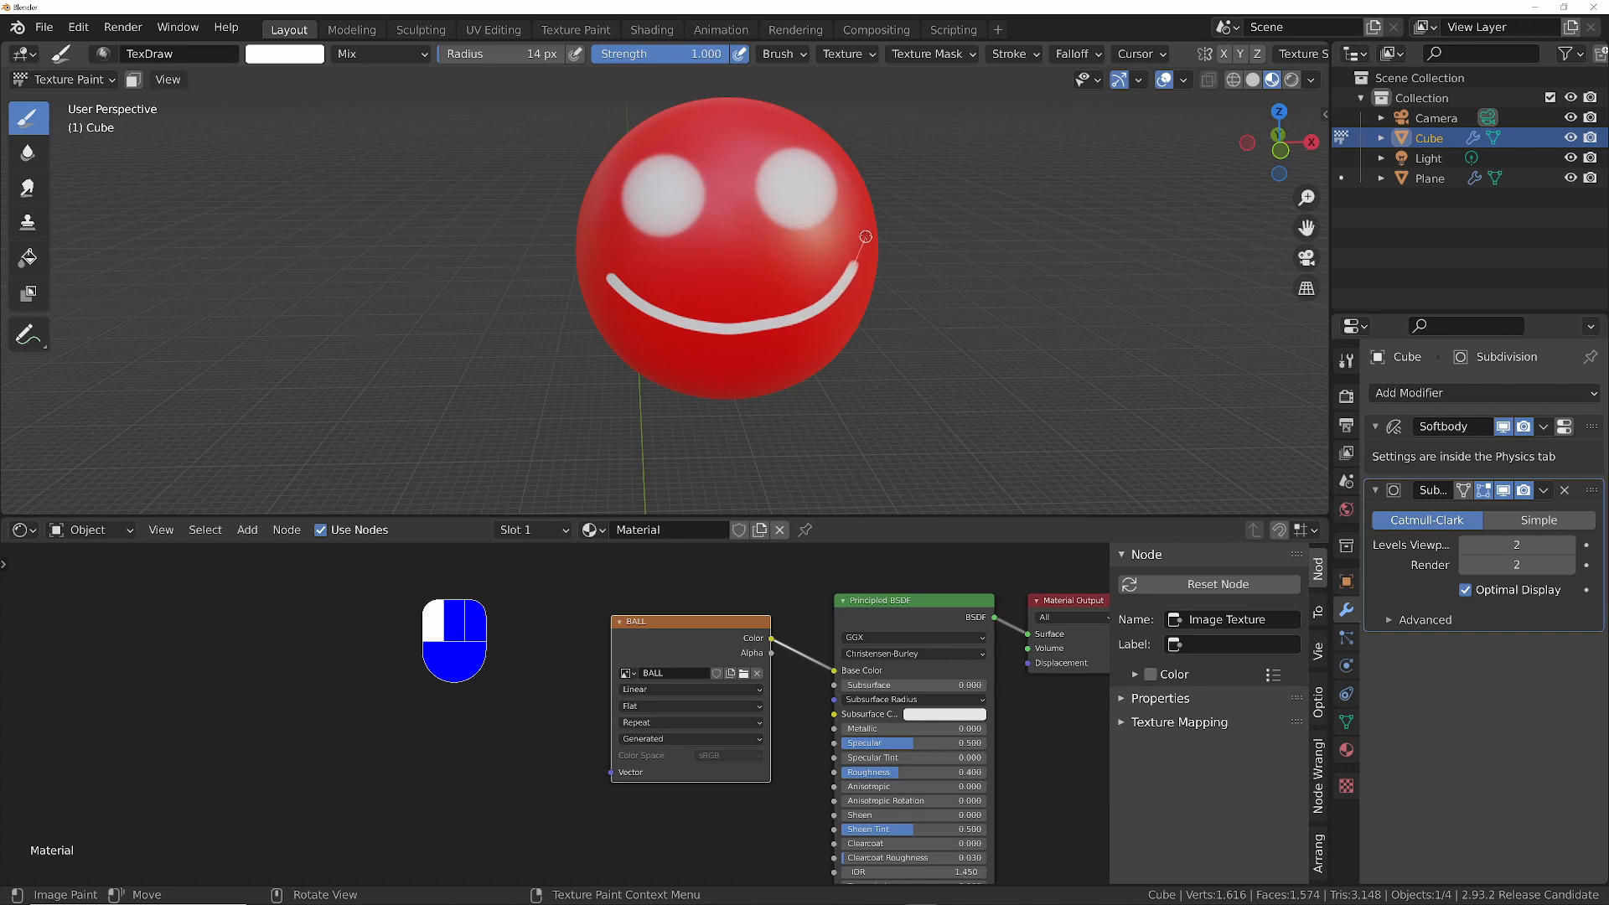
drag(866, 236, 867, 235)
- Add a short curved white stroke across each end of the smile, undoing and repainting the one at its right end
mouse_move(623, 265)
mouse_down()
mouse_move(597, 276)
mouse_move(589, 319)
mouse_up()
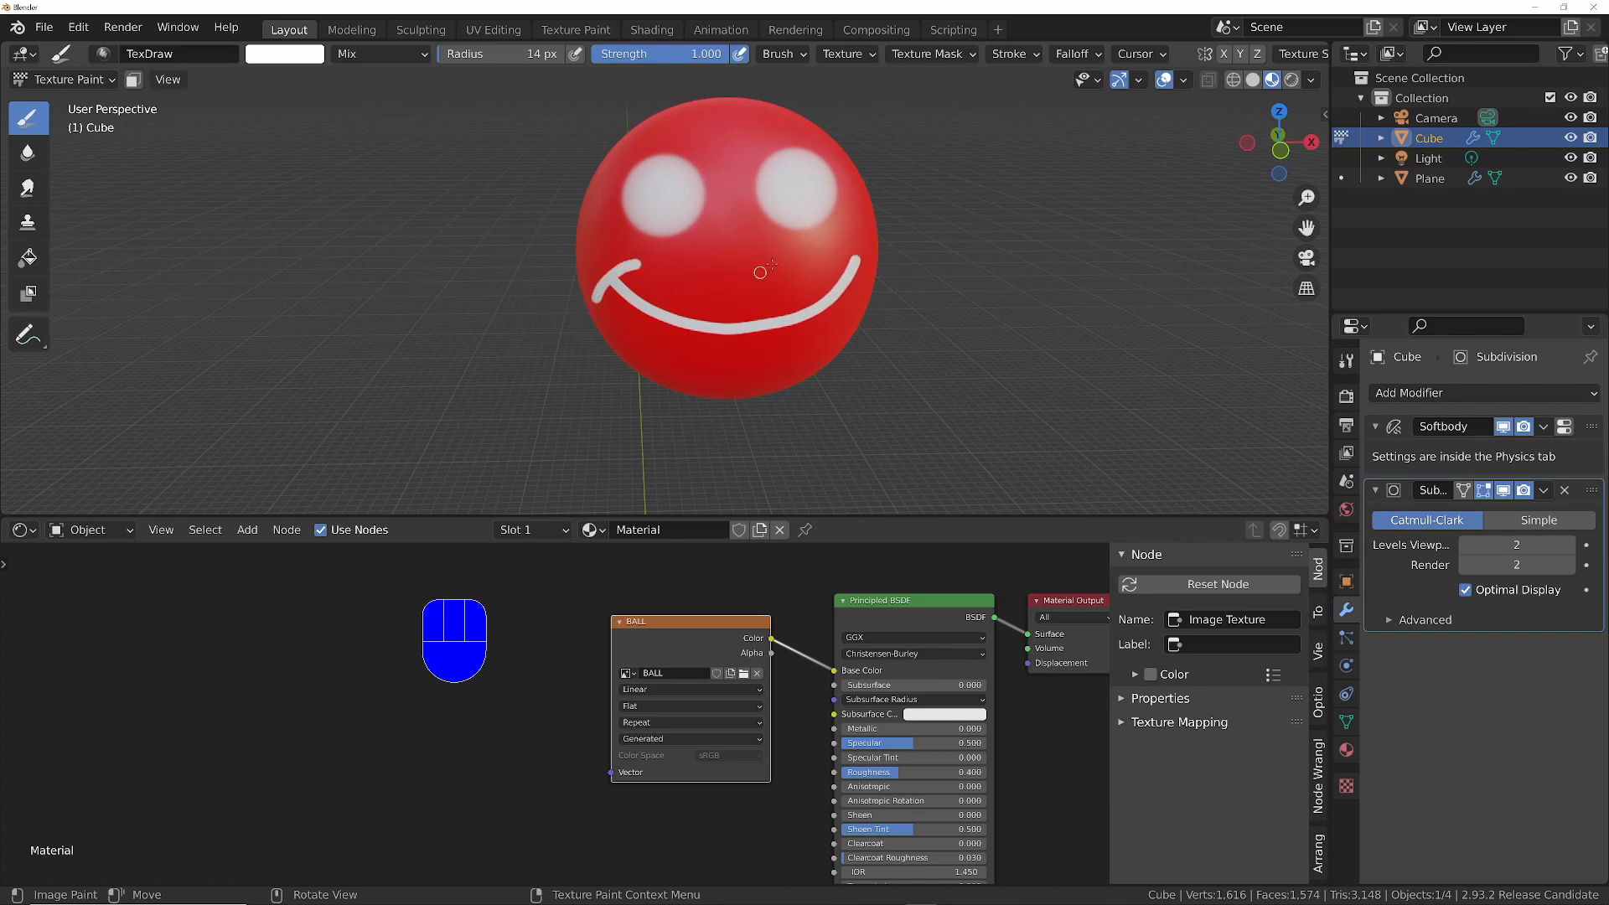
drag(822, 246, 832, 248)
drag(878, 313, 878, 315)
mouse_move(889, 311)
middle_down()
mouse_move(822, 314)
mouse_move(857, 295)
middle_up()
key(ctrl+z)
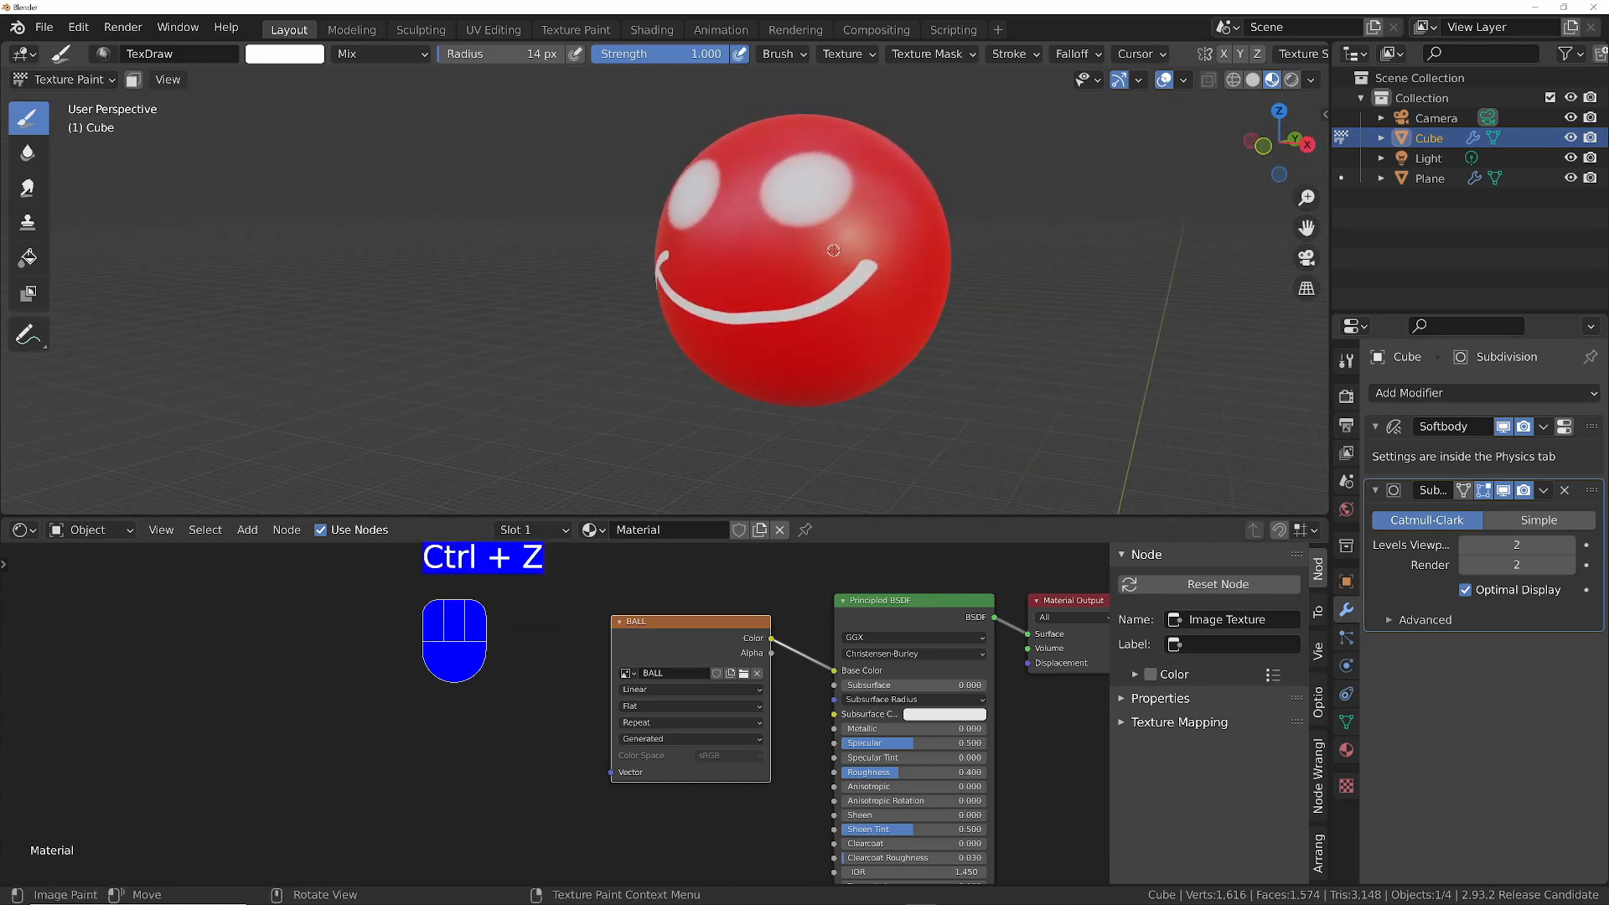
drag(836, 250, 851, 249)
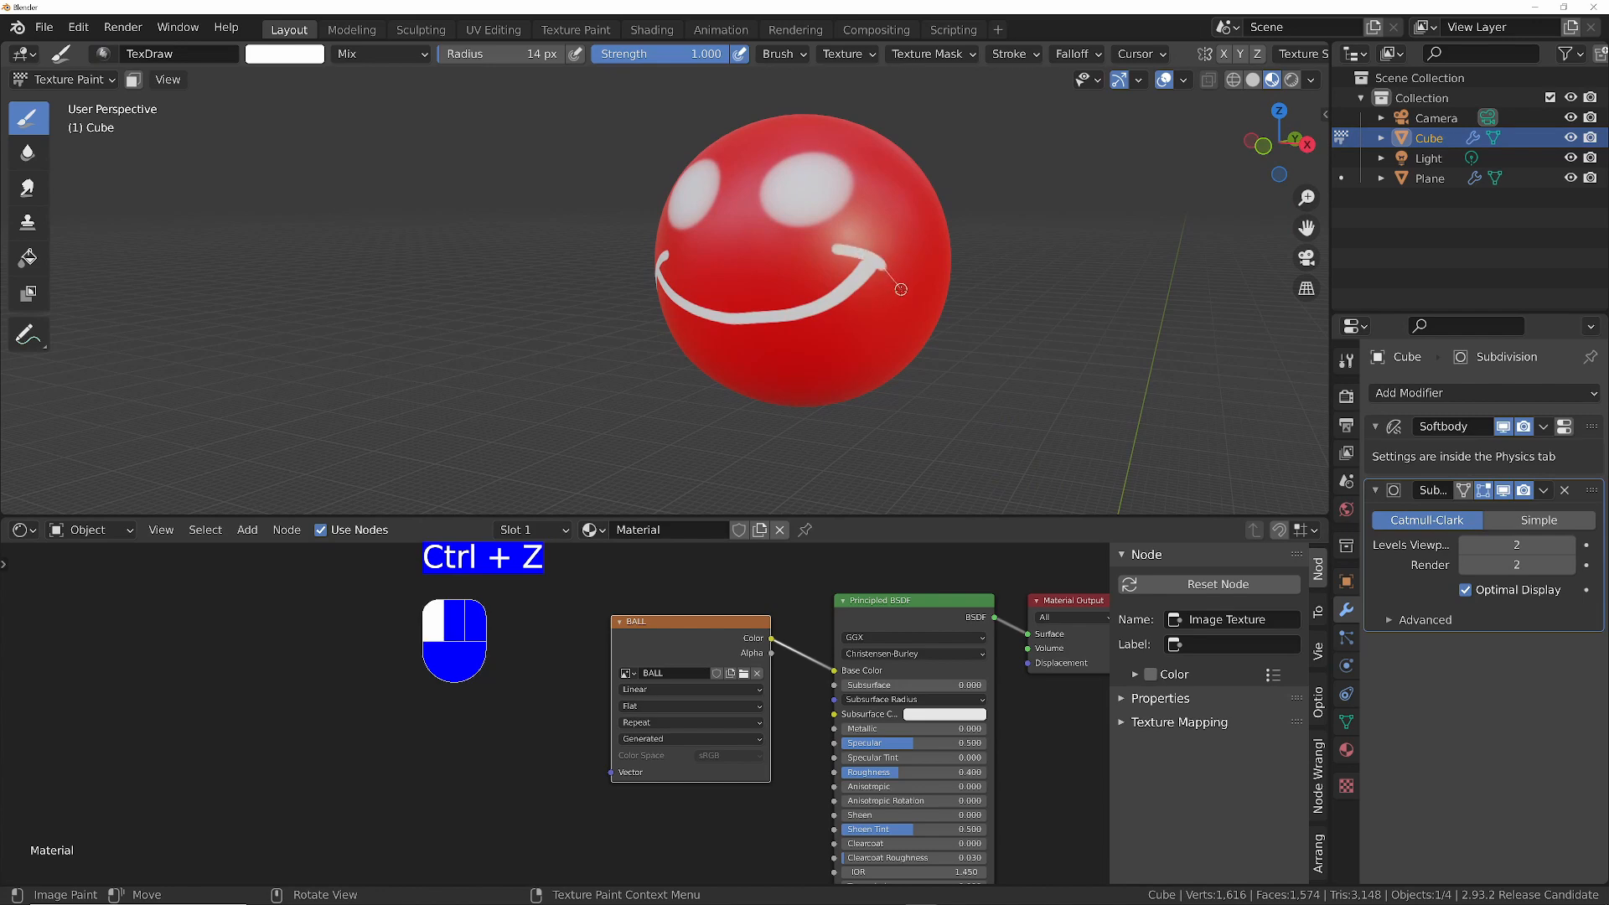
drag(893, 306, 892, 308)
middle_drag(893, 308, 860, 210)
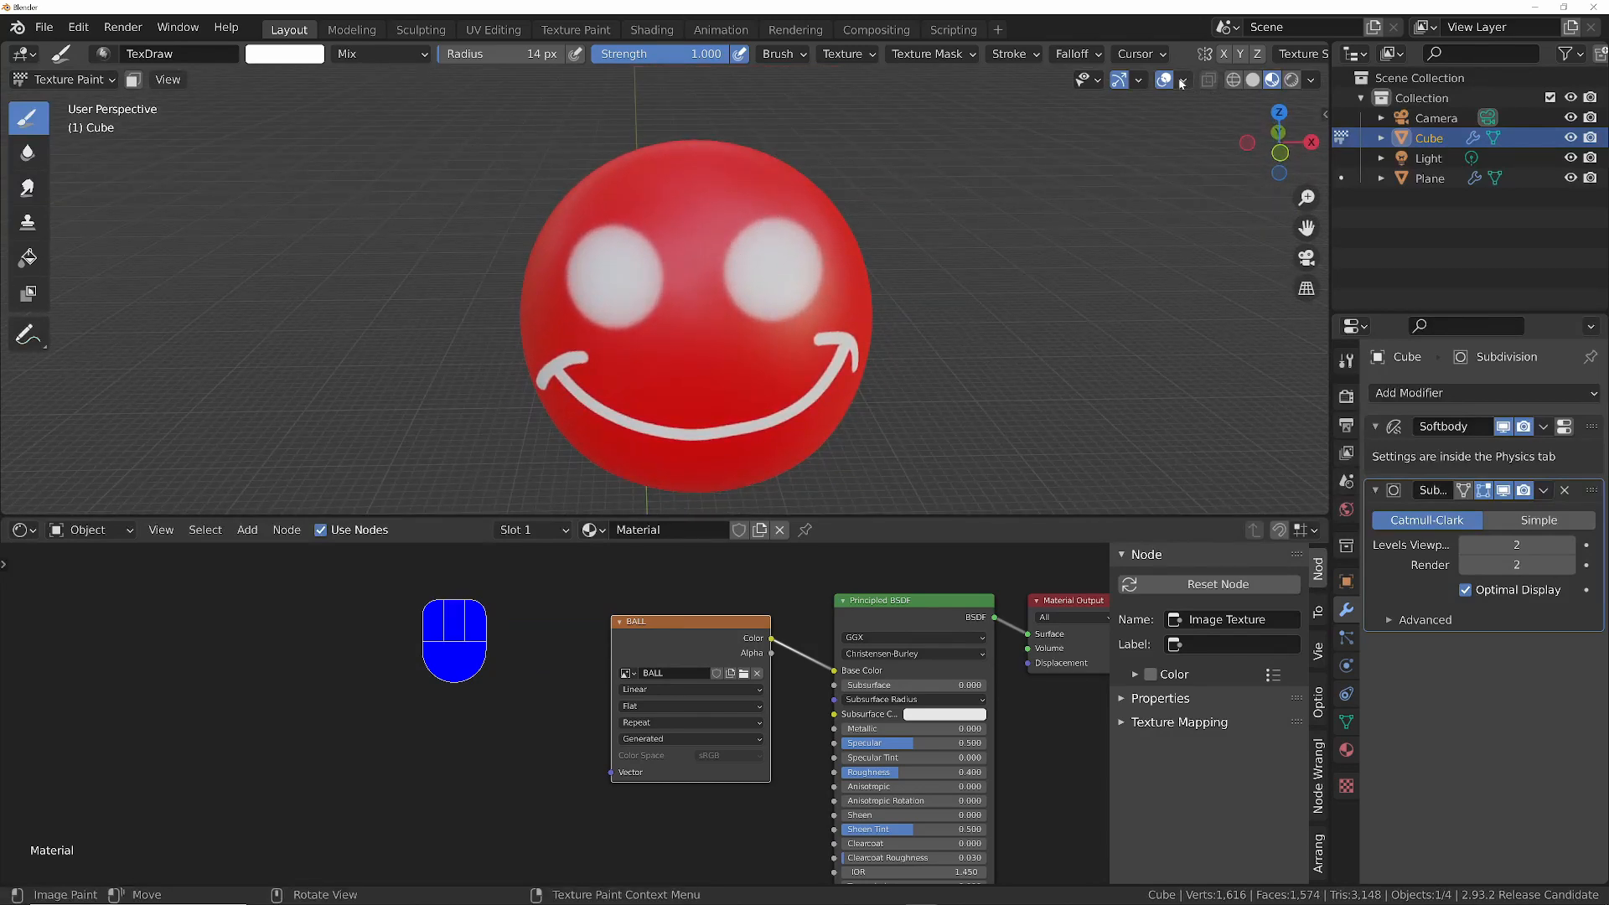
- Give the brush the flat constant falloff preset and enlarge its radius to 90 px
click(1075, 53)
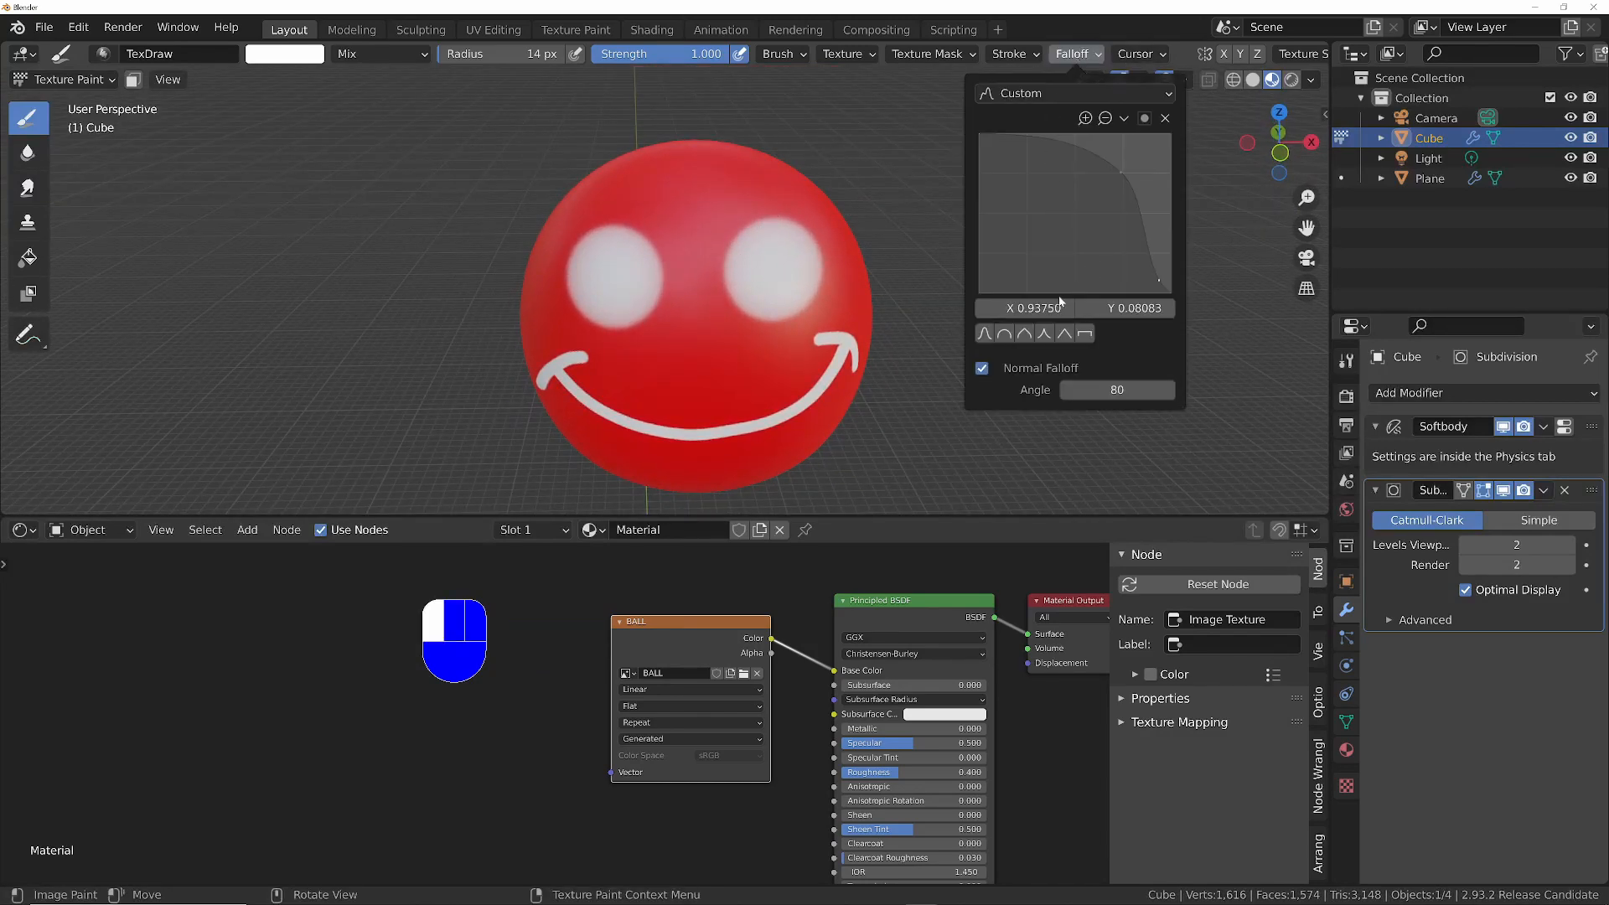
click(1084, 334)
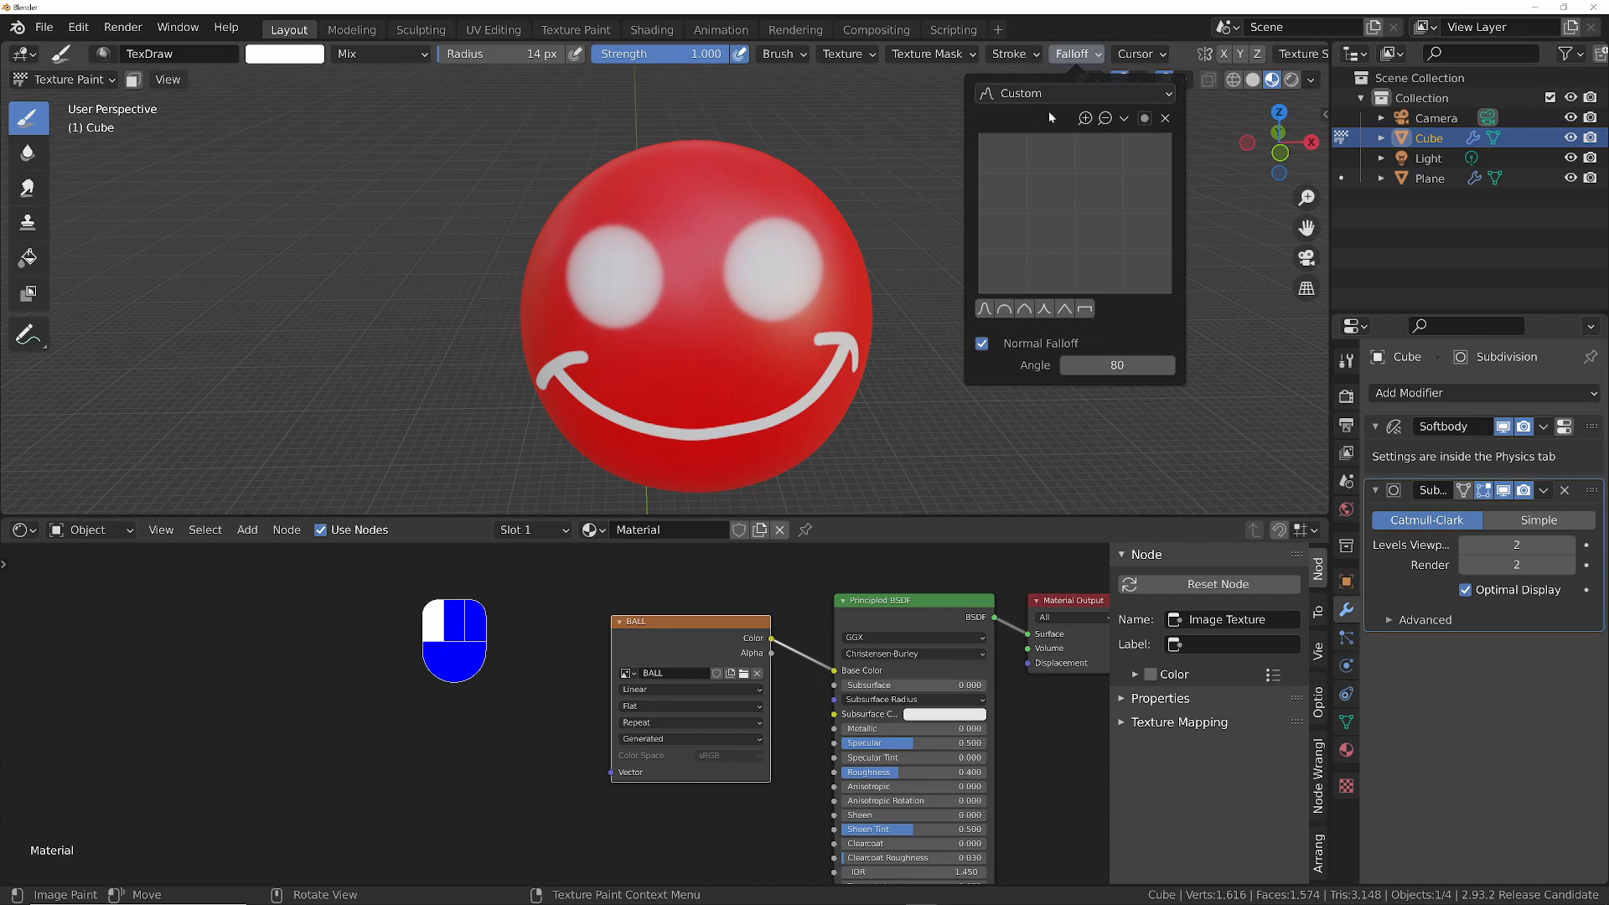
scroll(732, 304, down, 3)
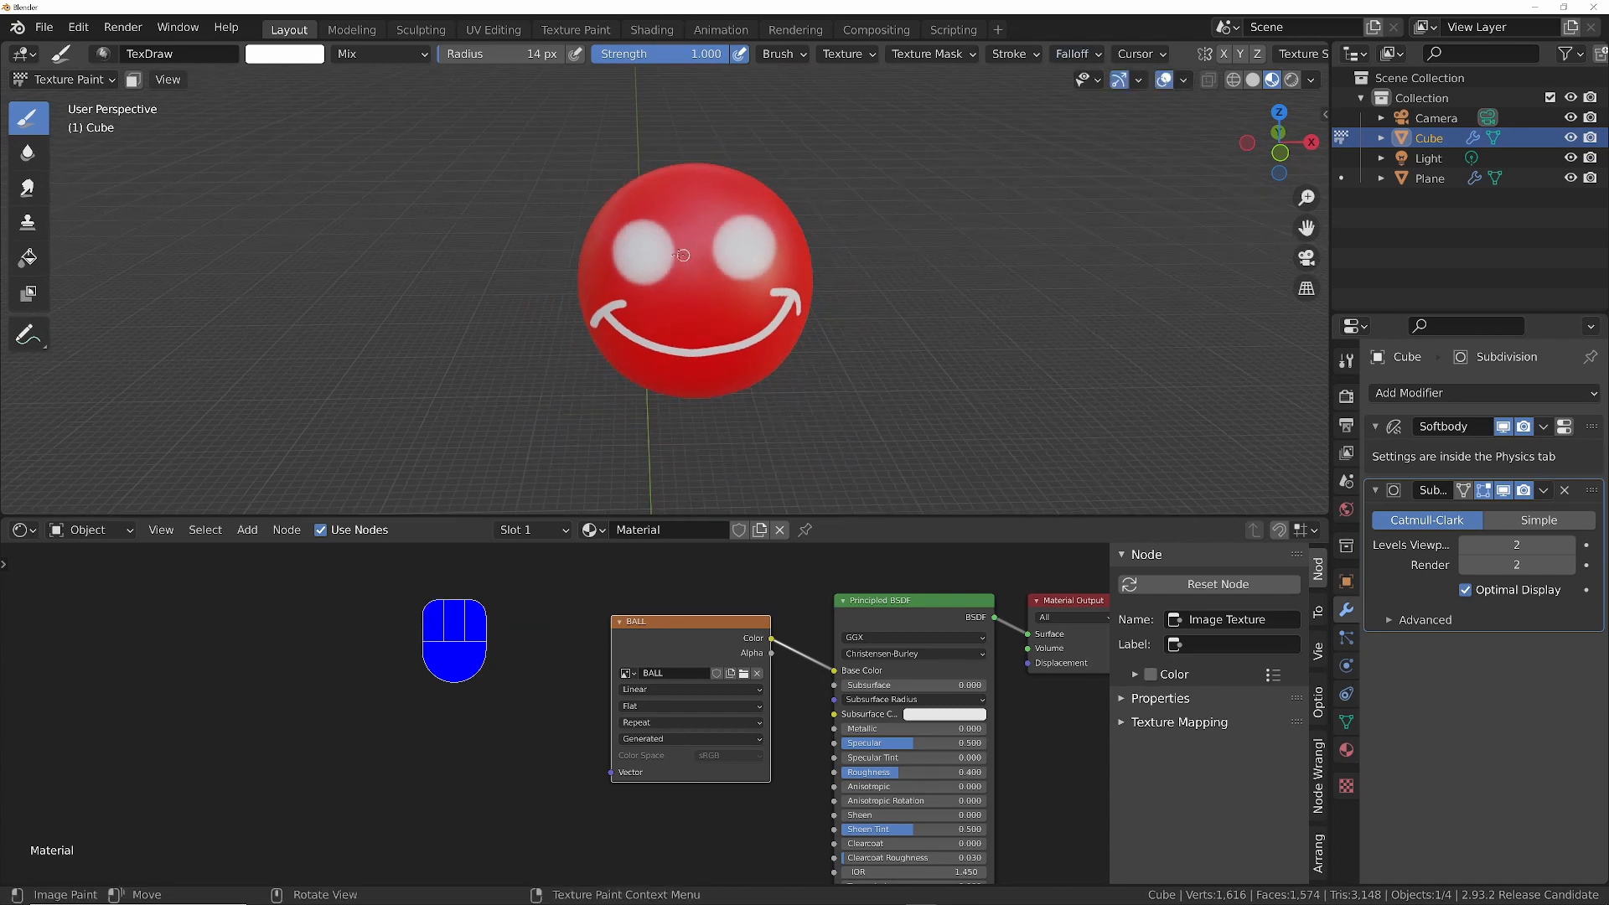
key(f)
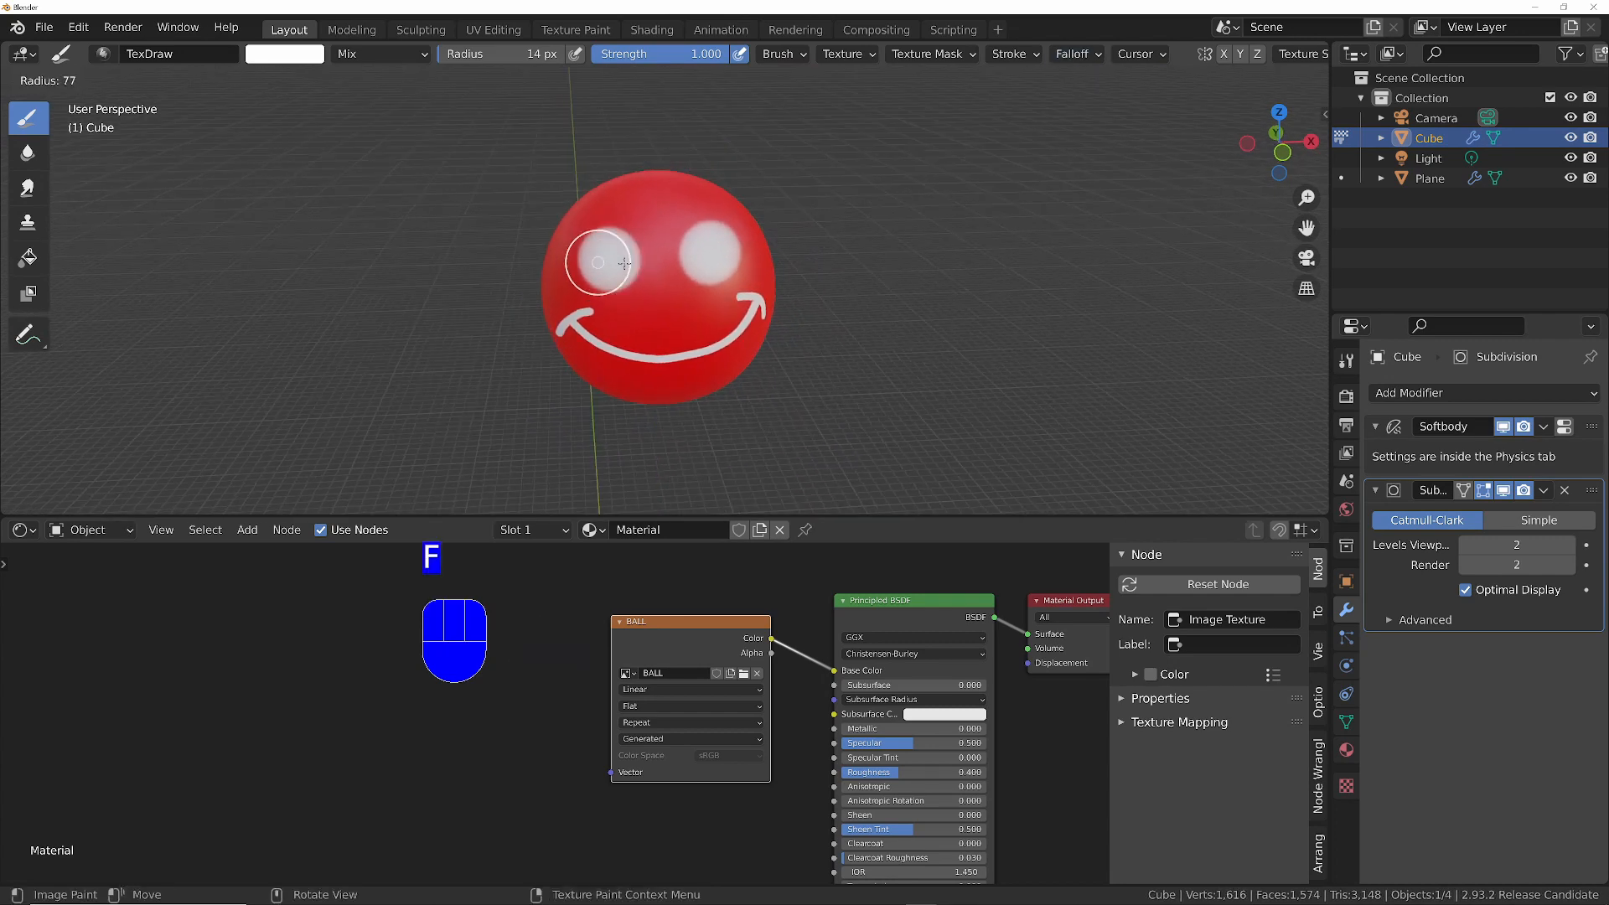
click(608, 258)
key(f)
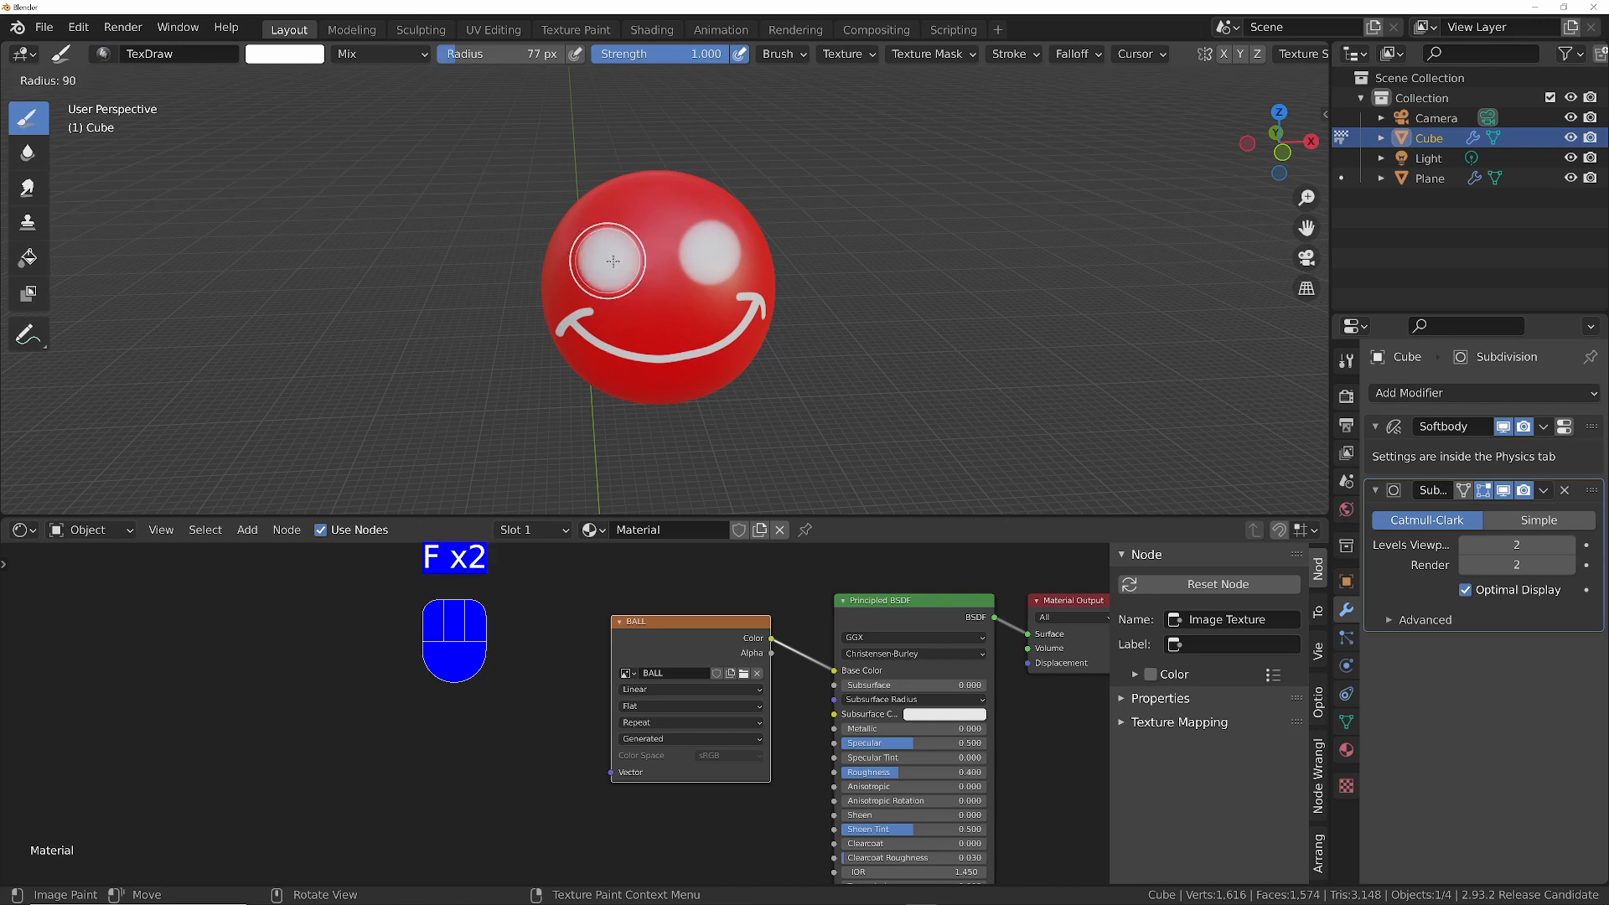
click(613, 262)
- Try to dab the ball's left eye with the white 90 px brush
click(611, 259)
click(612, 258)
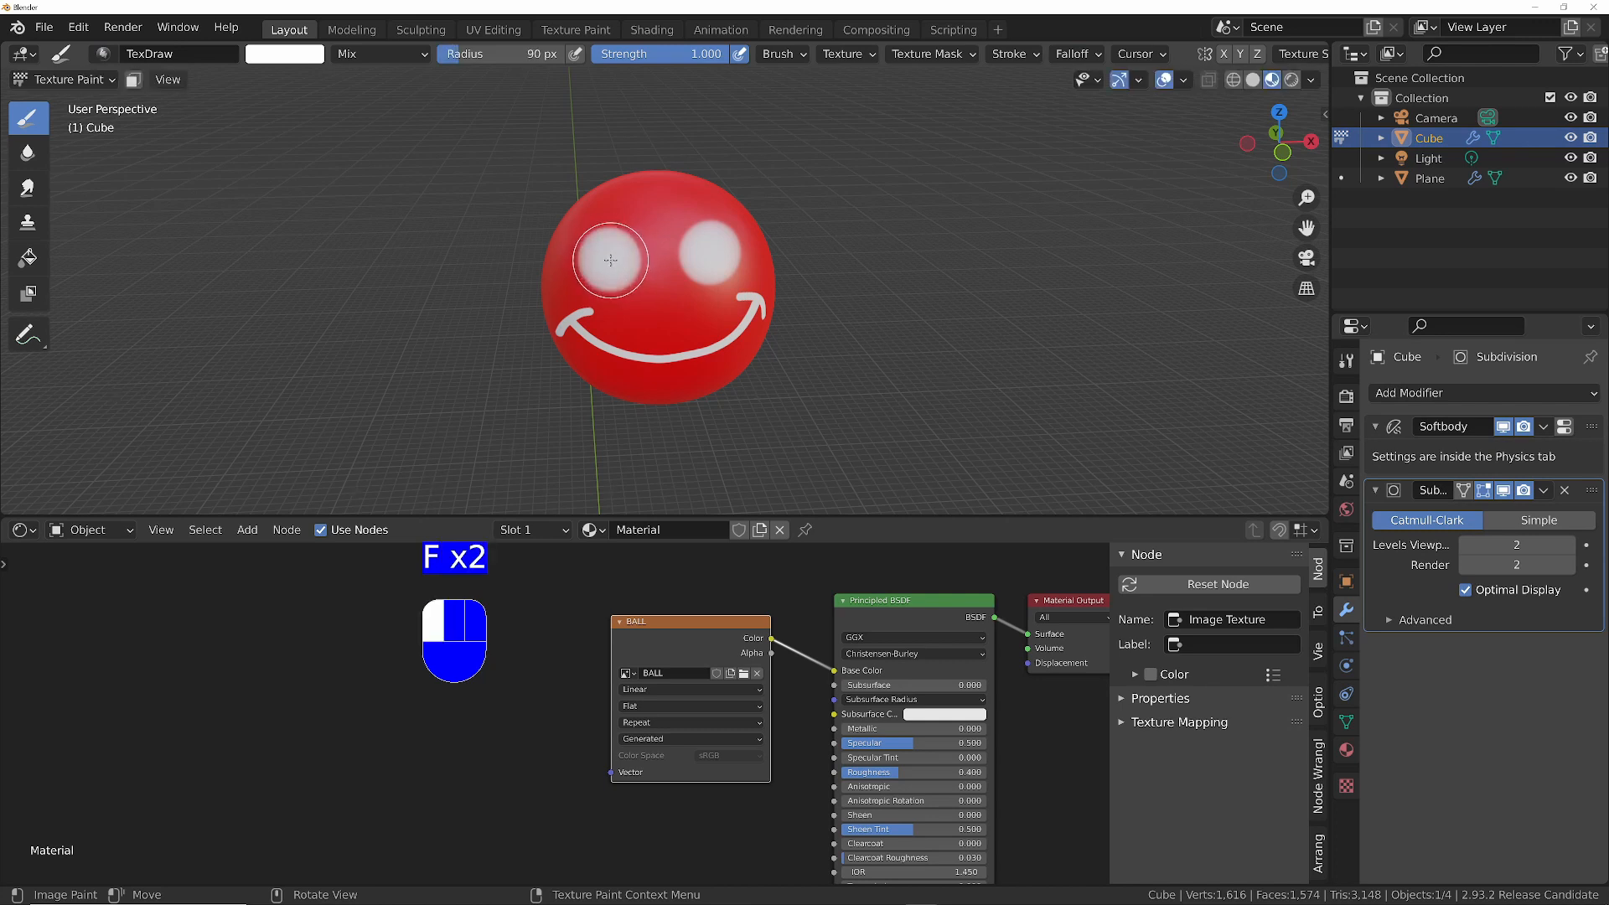
click(610, 269)
click(619, 256)
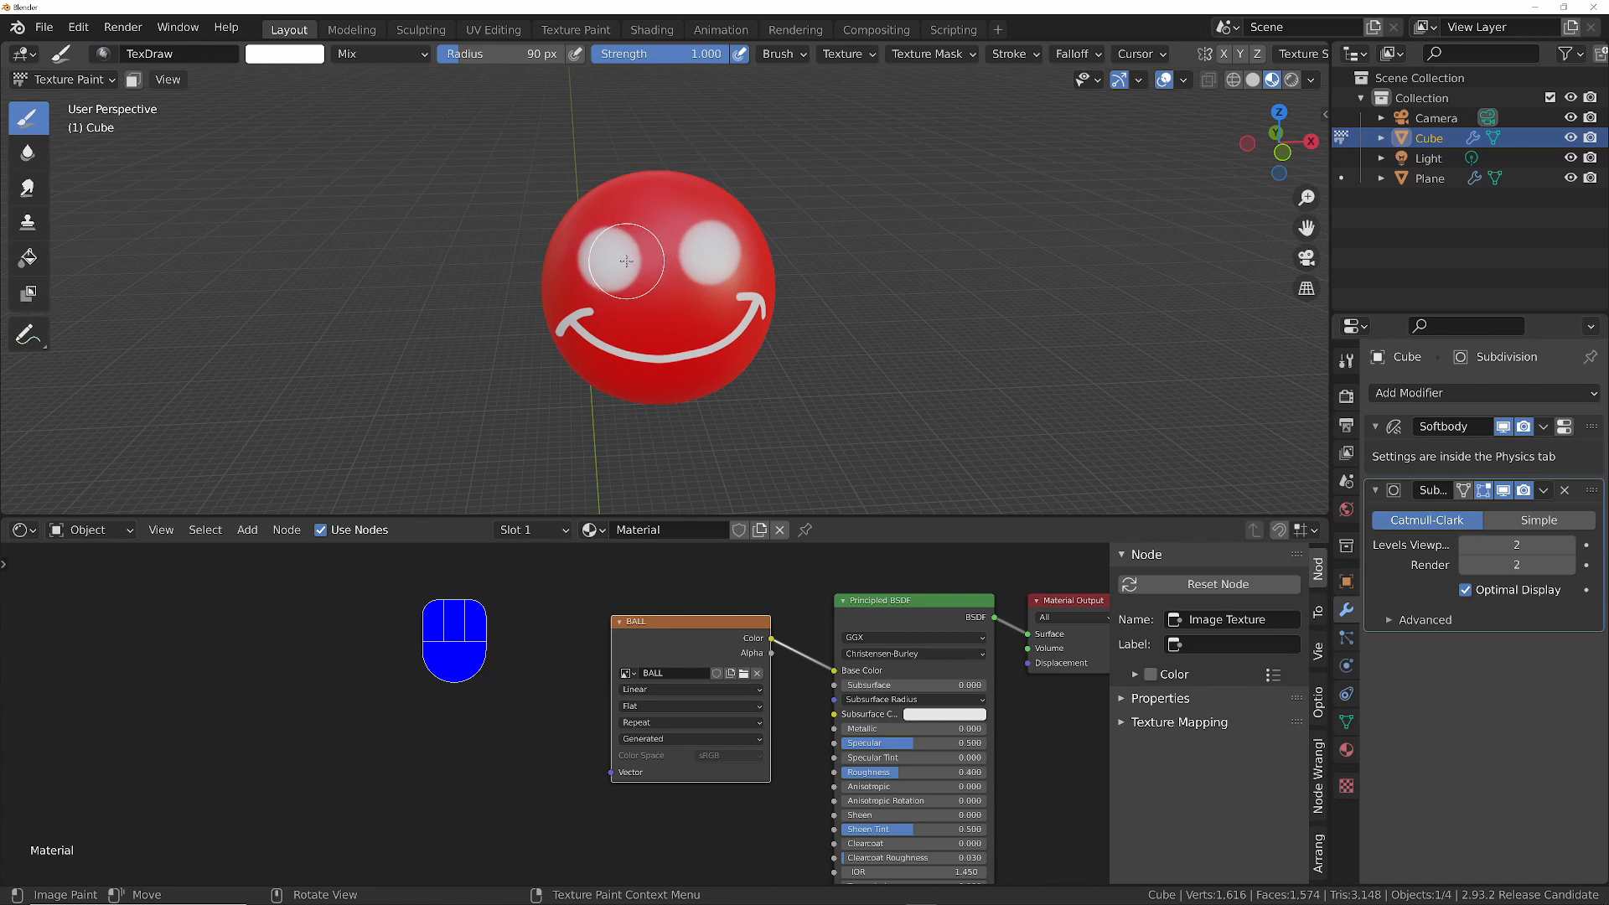
- Turn off Stabilize Stroke and repaint both eyes as larger, hard-edged white discs
click(1014, 53)
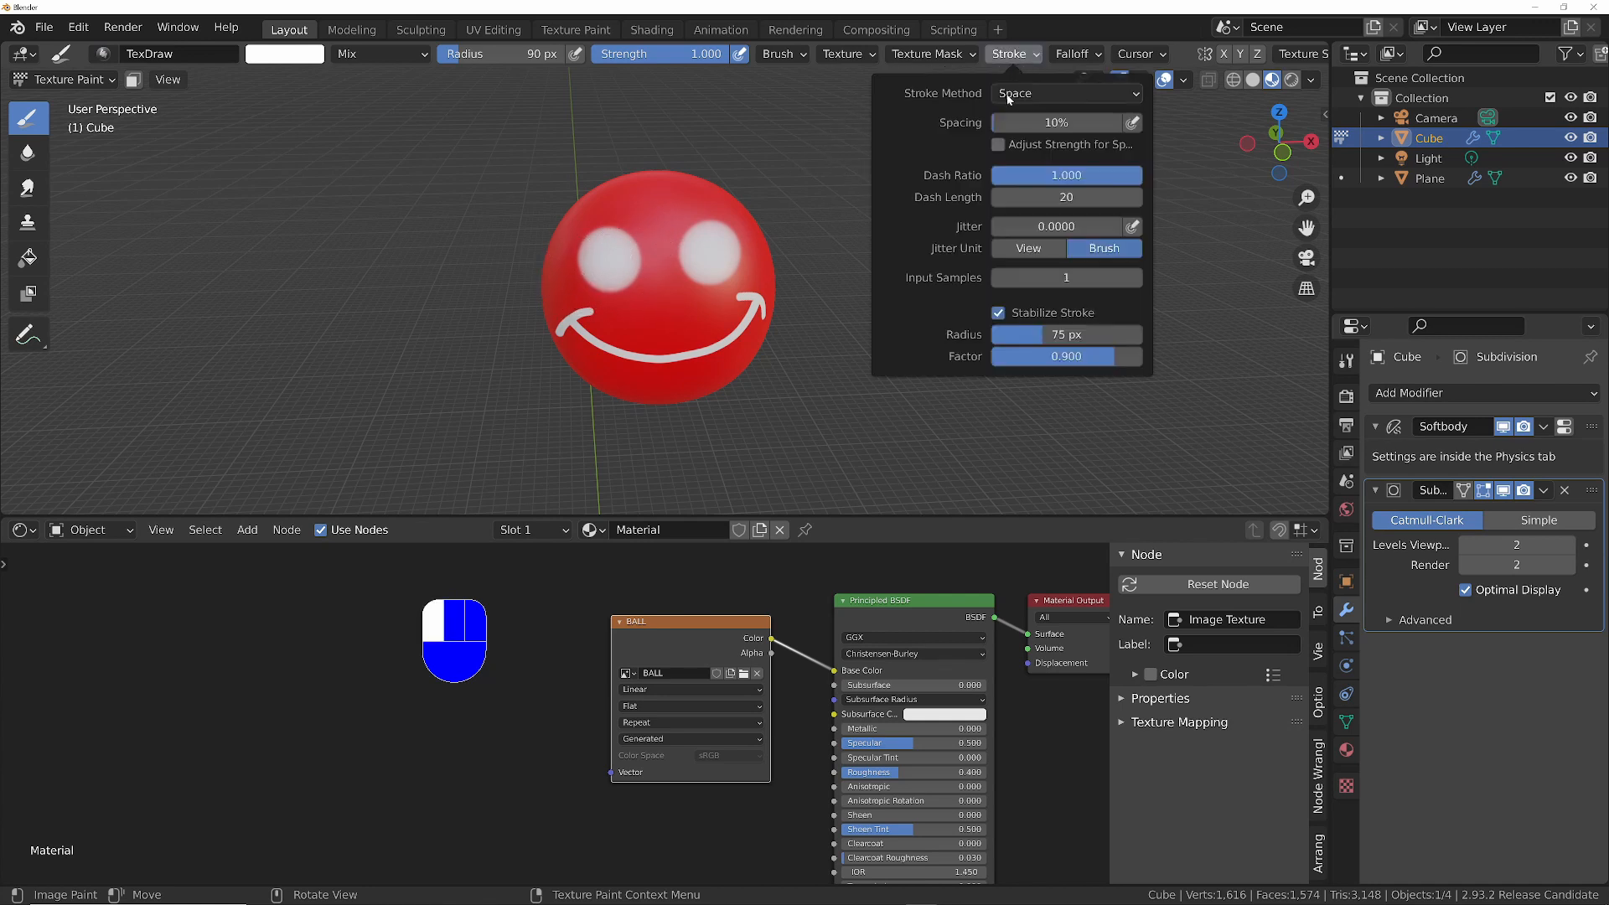
click(611, 259)
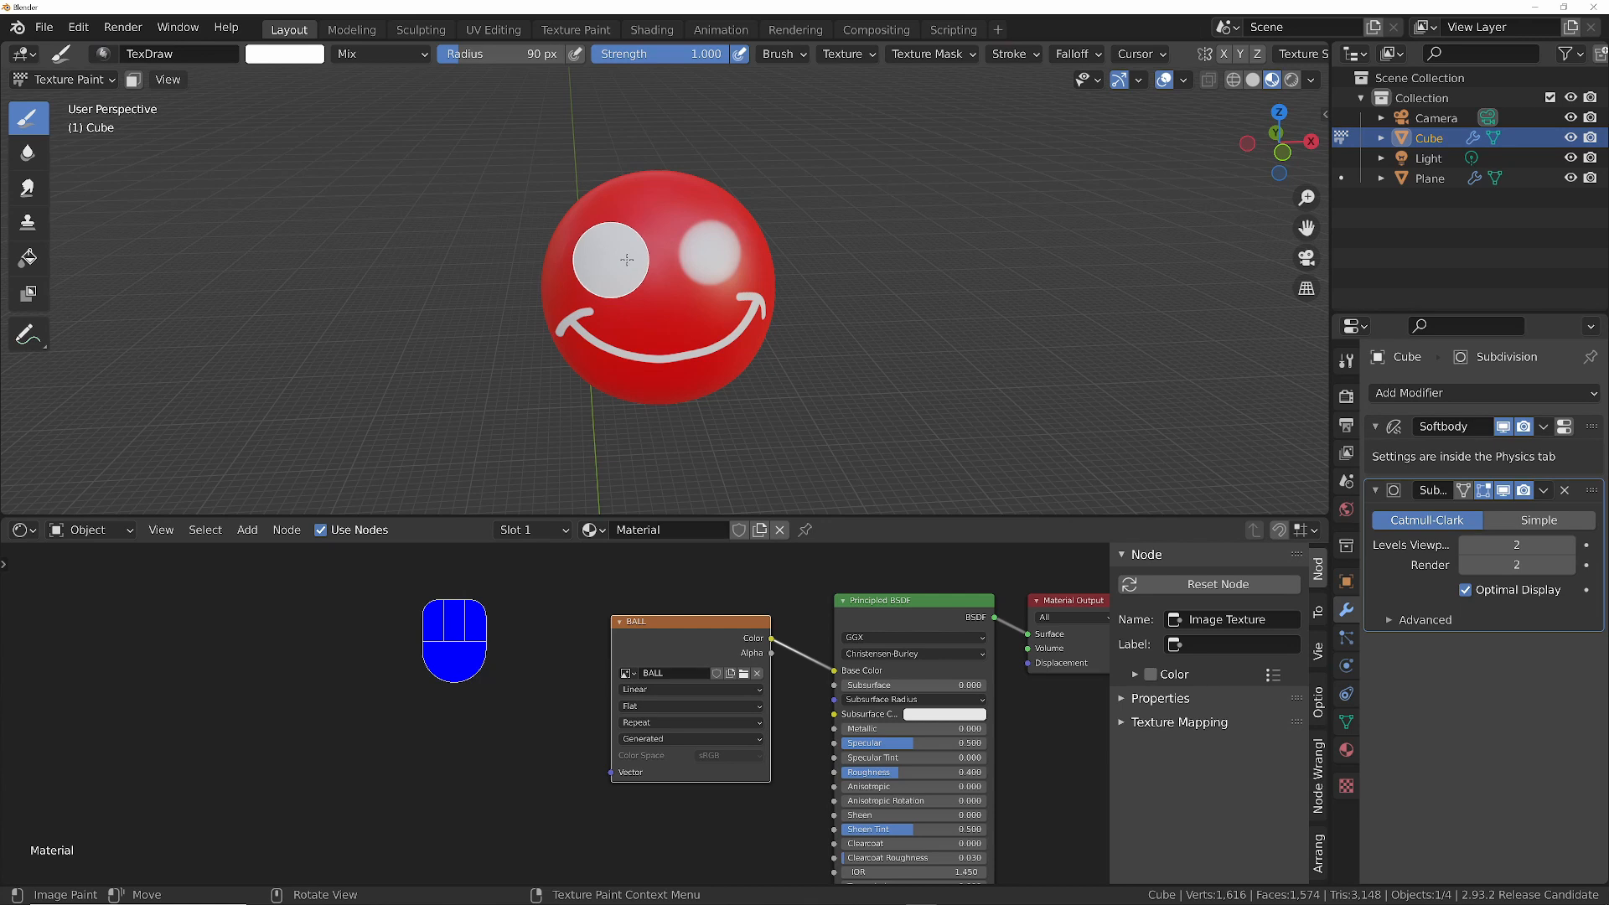
click(709, 253)
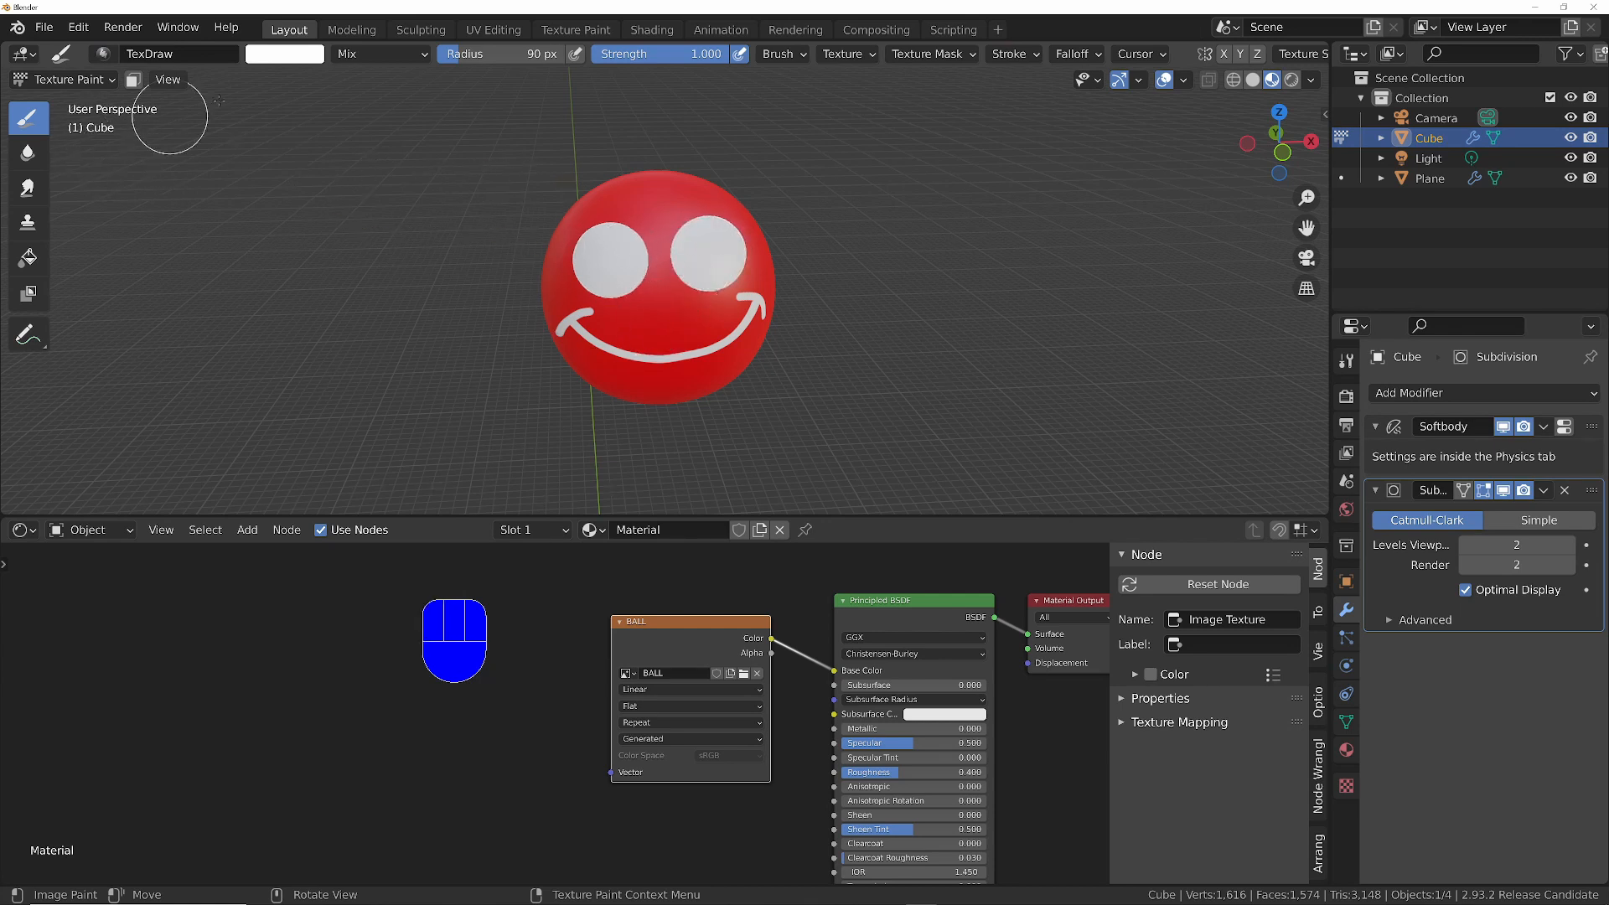
- Set the brush to fully saturated red with a 20 px radius and paint a pupil in each eye
click(289, 57)
drag(325, 207, 321, 243)
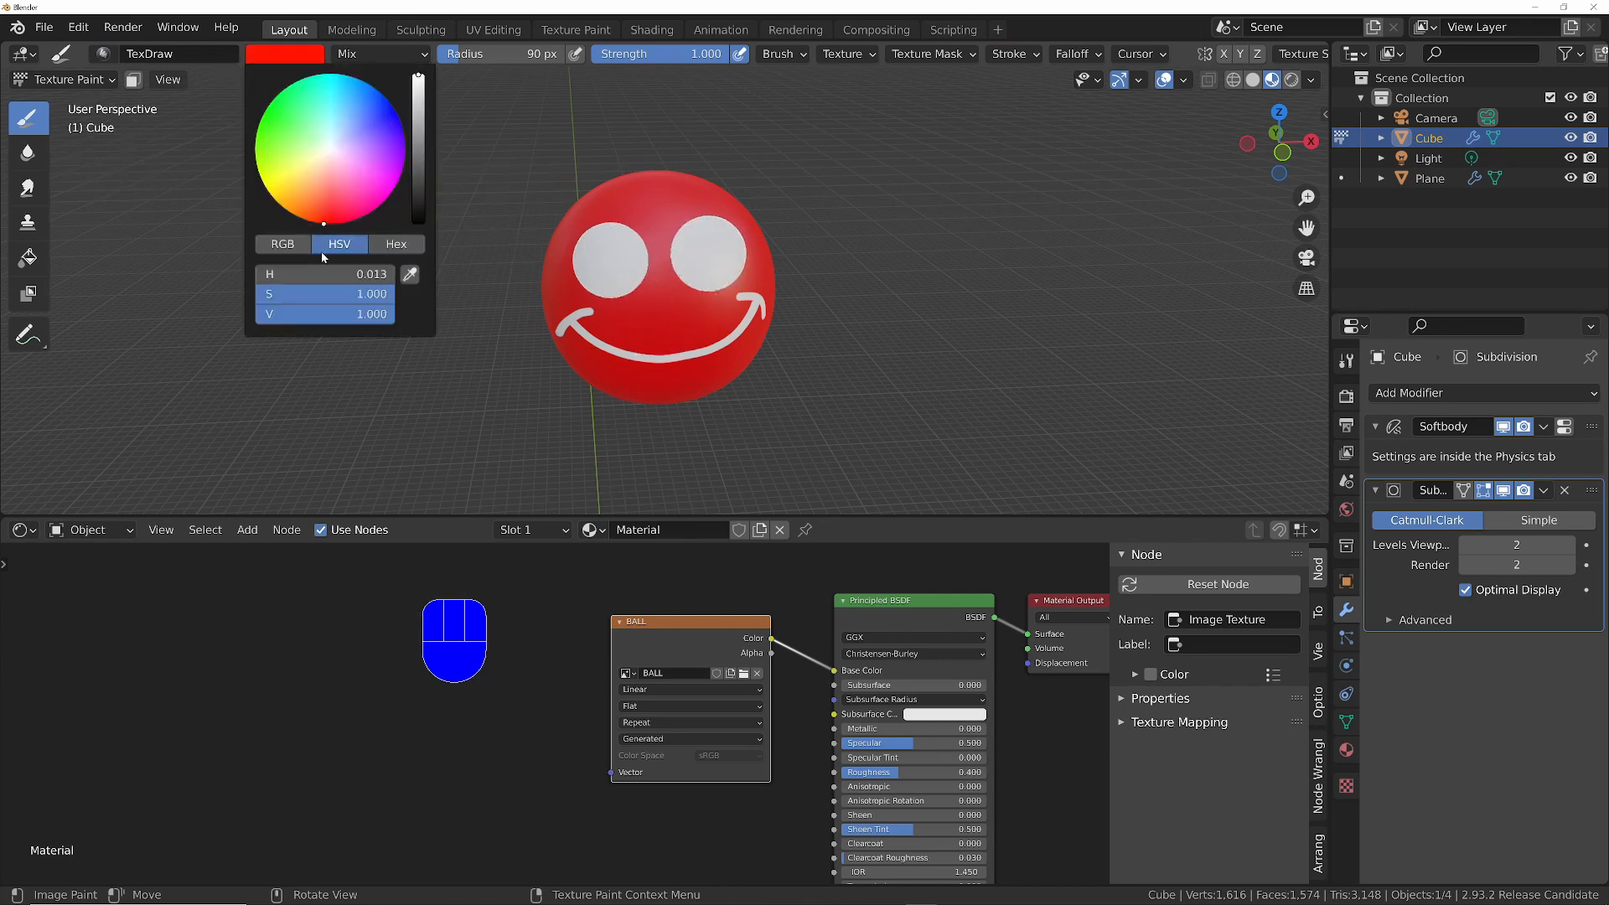
key(f)
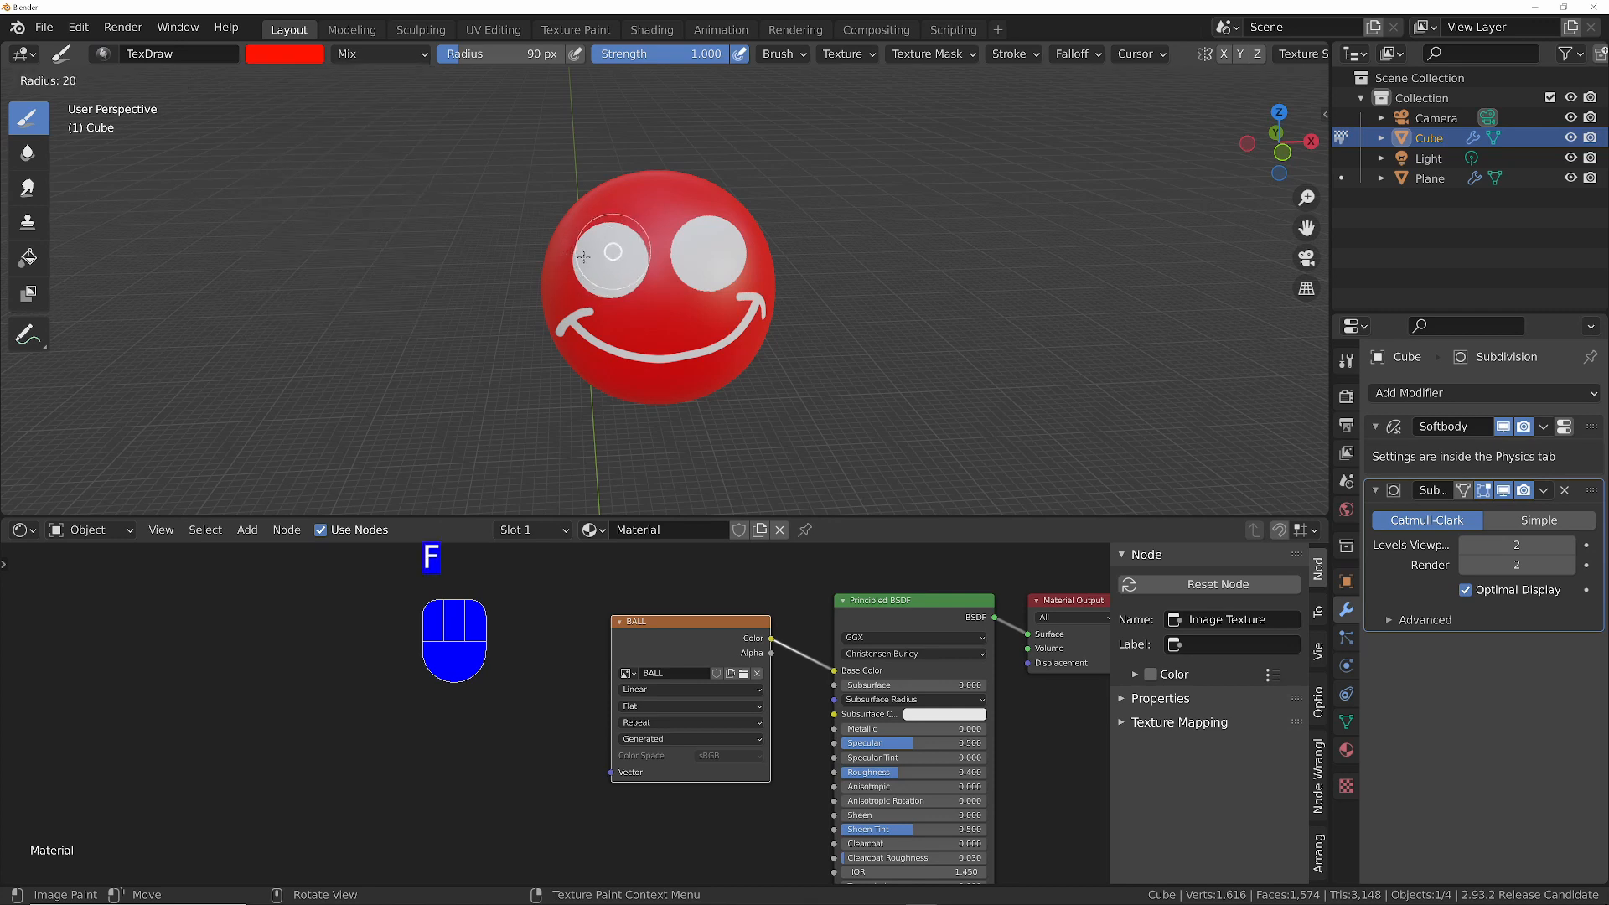
click(584, 256)
click(602, 240)
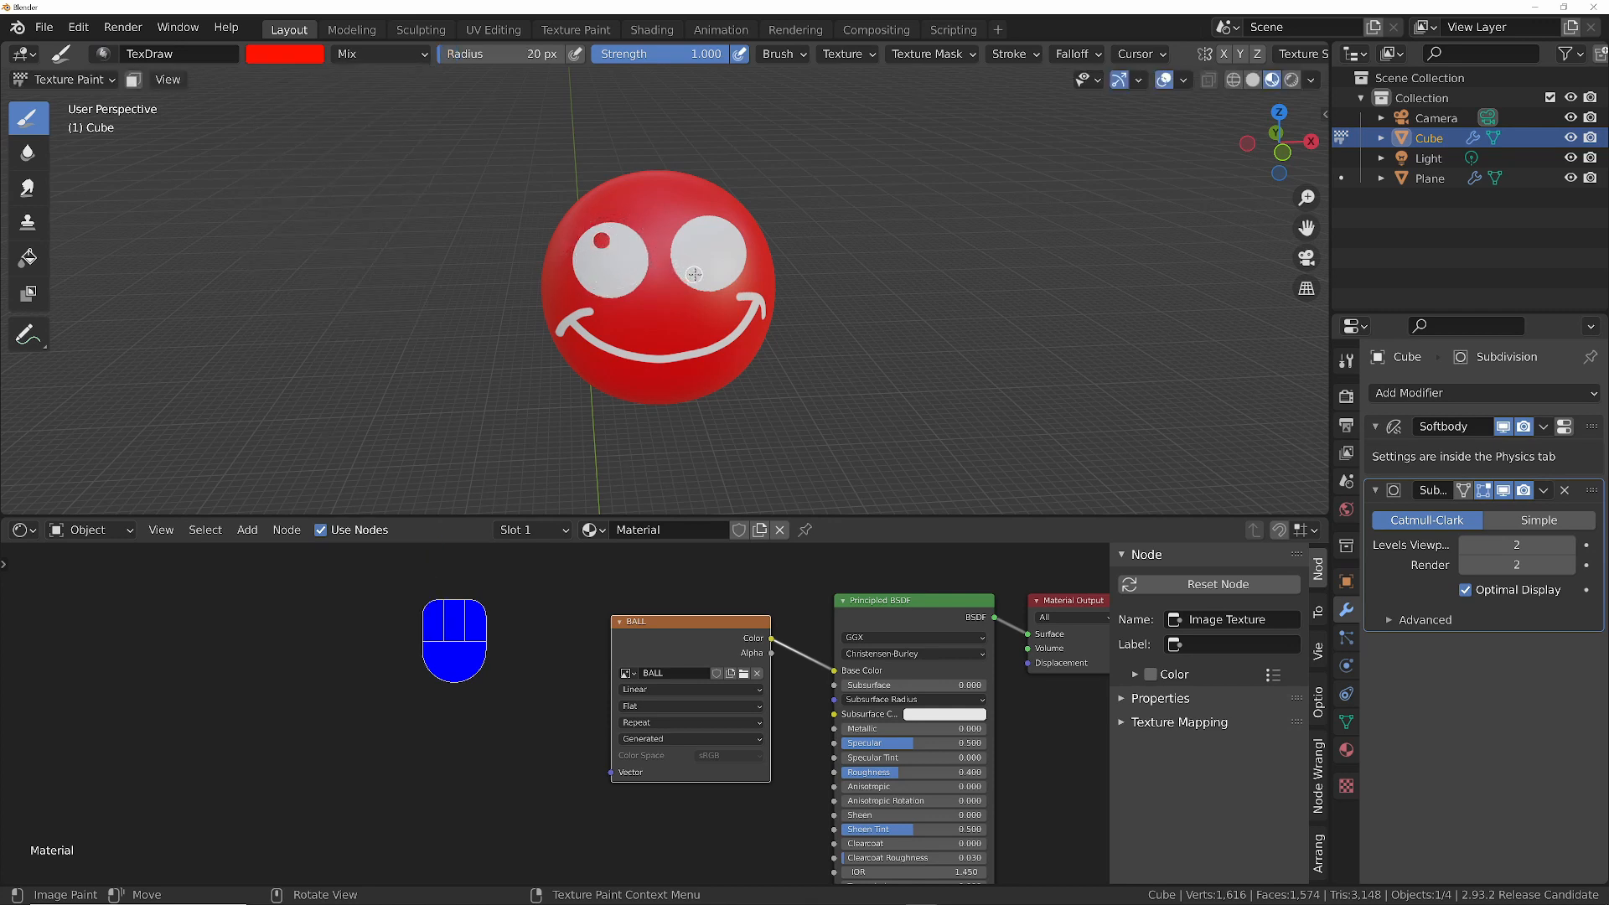
click(700, 274)
- Set the ball material's Roughness to 0 and return to Object Mode
middle_drag(650, 307, 596, 289)
ctrl+middle_drag(713, 239, 746, 354)
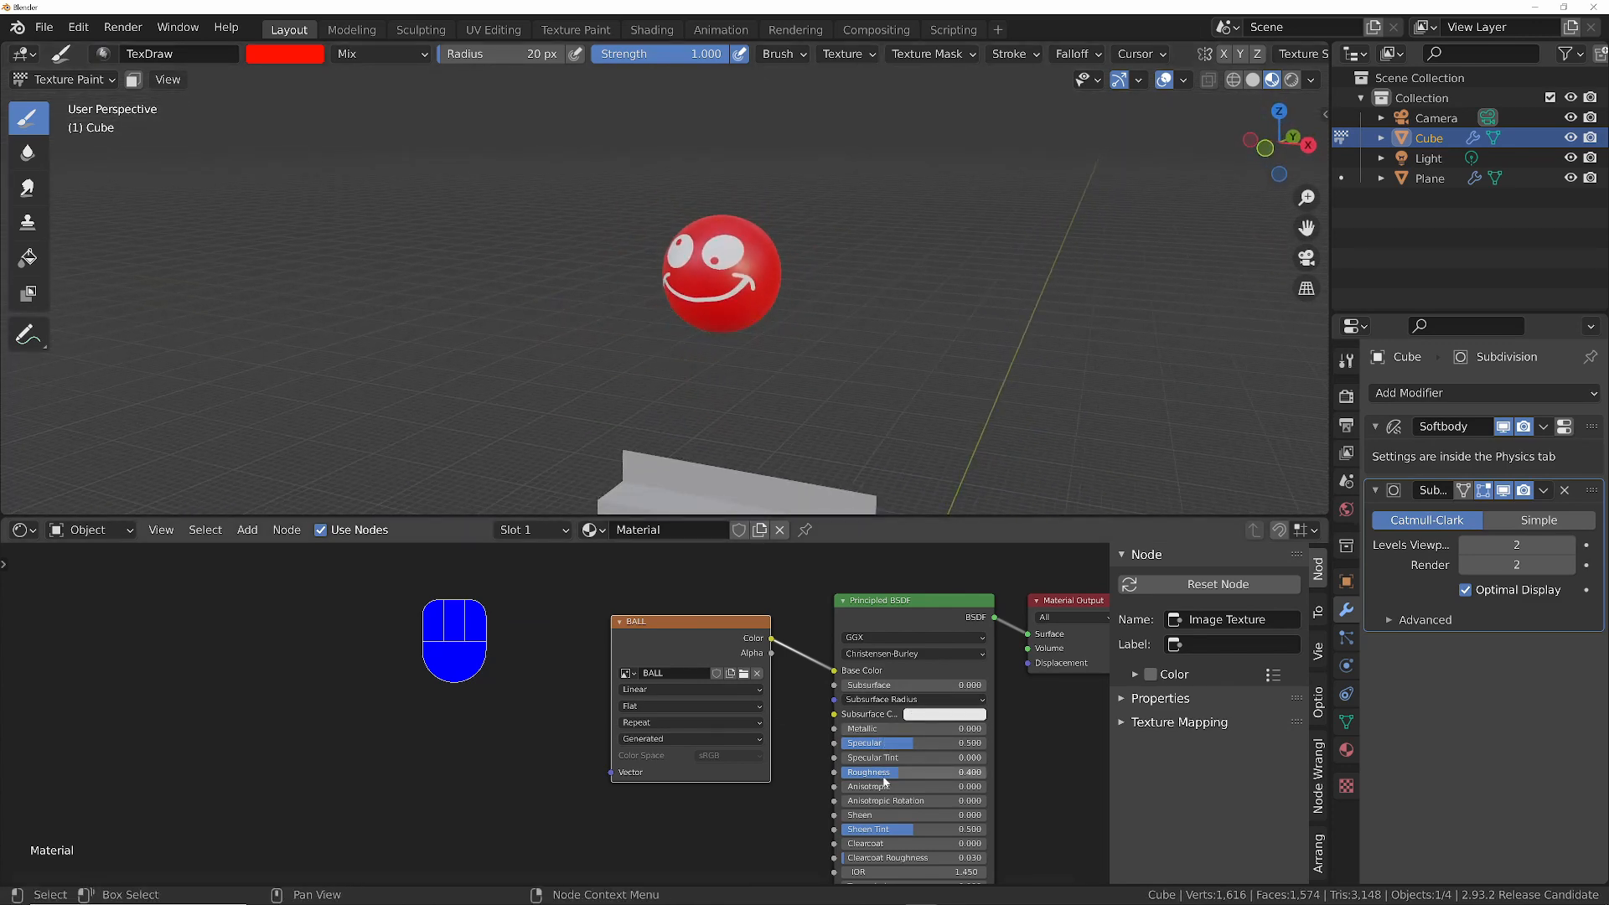
drag(882, 777, 806, 777)
ctrl+middle_drag(718, 317, 702, 371)
mouse_move(691, 371)
shift+middle_down()
mouse_move(675, 269)
mouse_move(654, 384)
mouse_move(737, 300)
mouse_move(753, 243)
mouse_move(765, 253)
shift+middle_up()
key(Tab)
shift+middle_drag(770, 254, 774, 291)
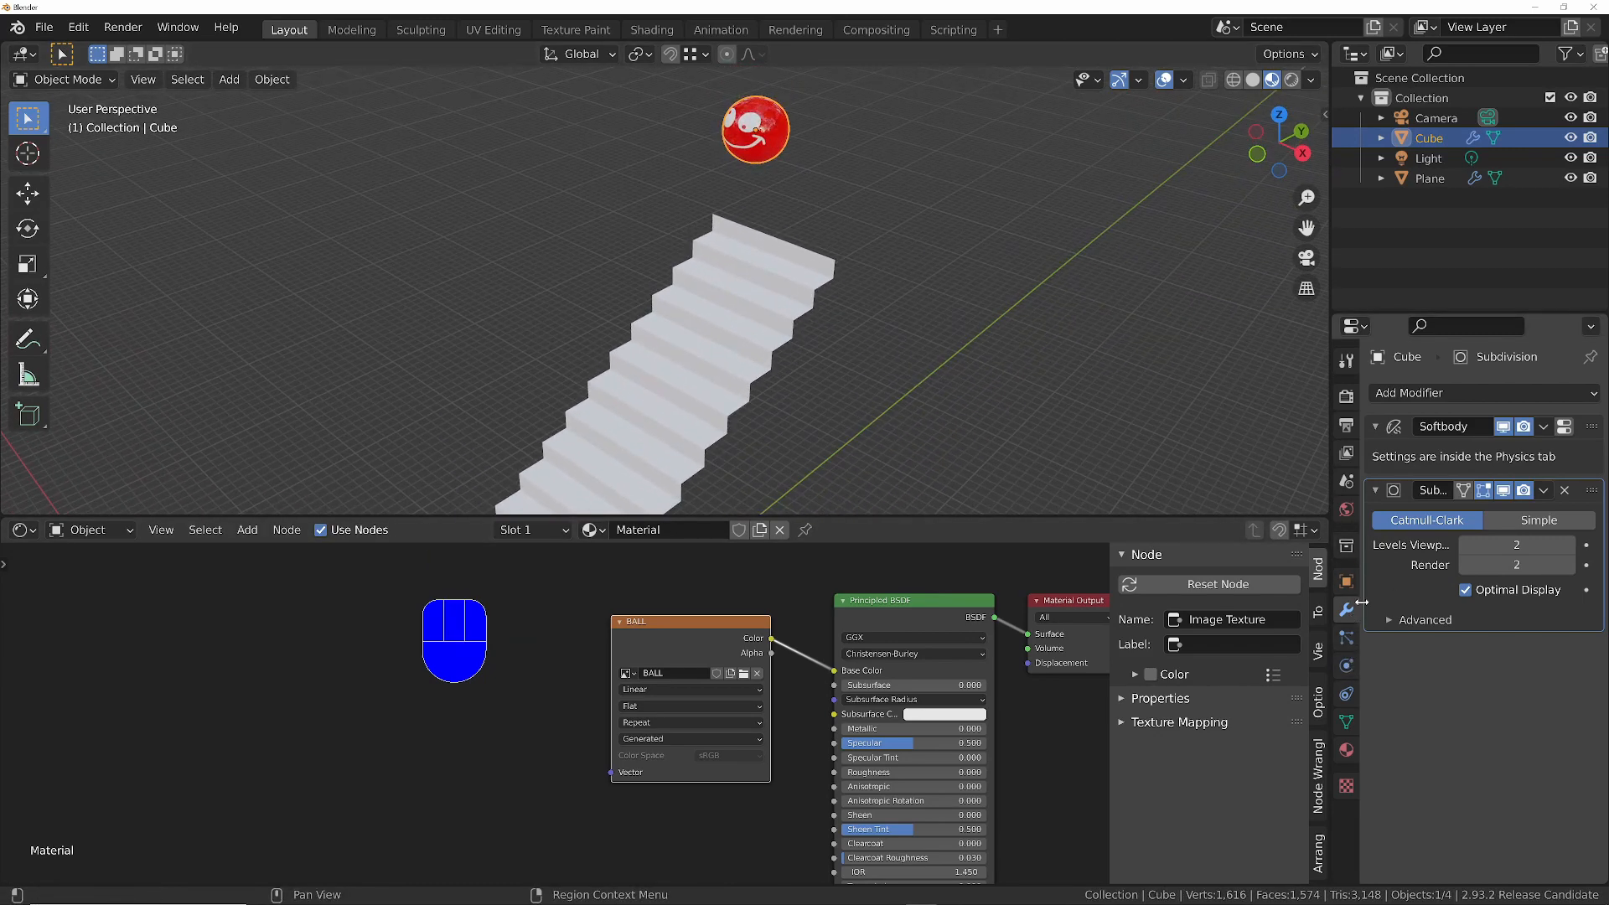
- Bake the ball's soft body simulation cache for frames 1 to 500
click(1346, 667)
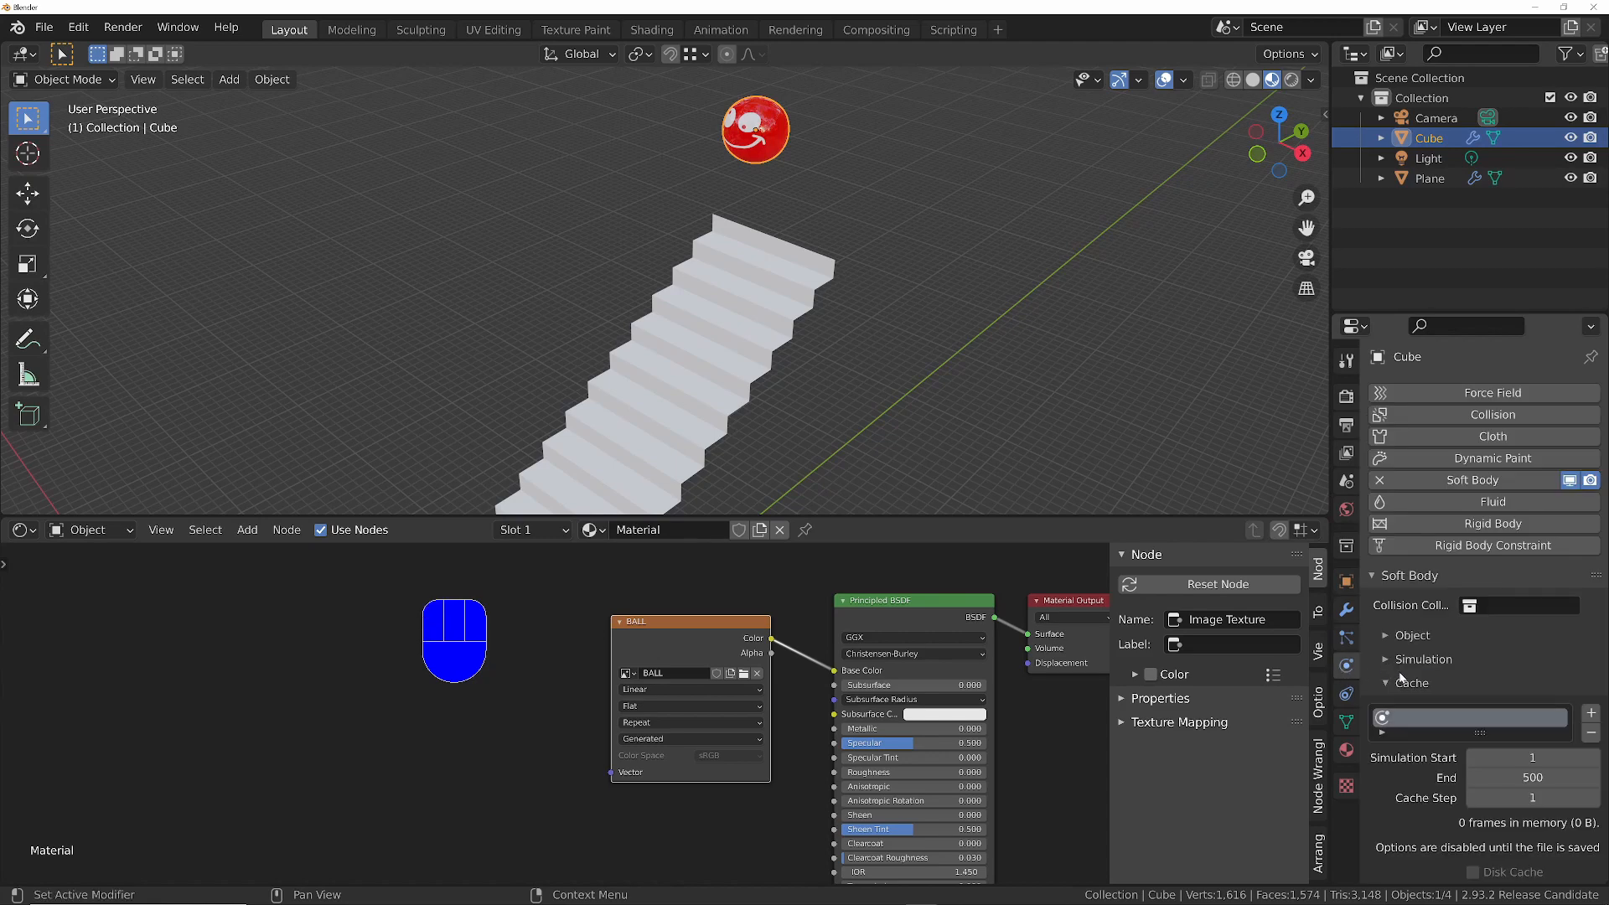
scroll(1406, 754, down, 5)
click(1483, 737)
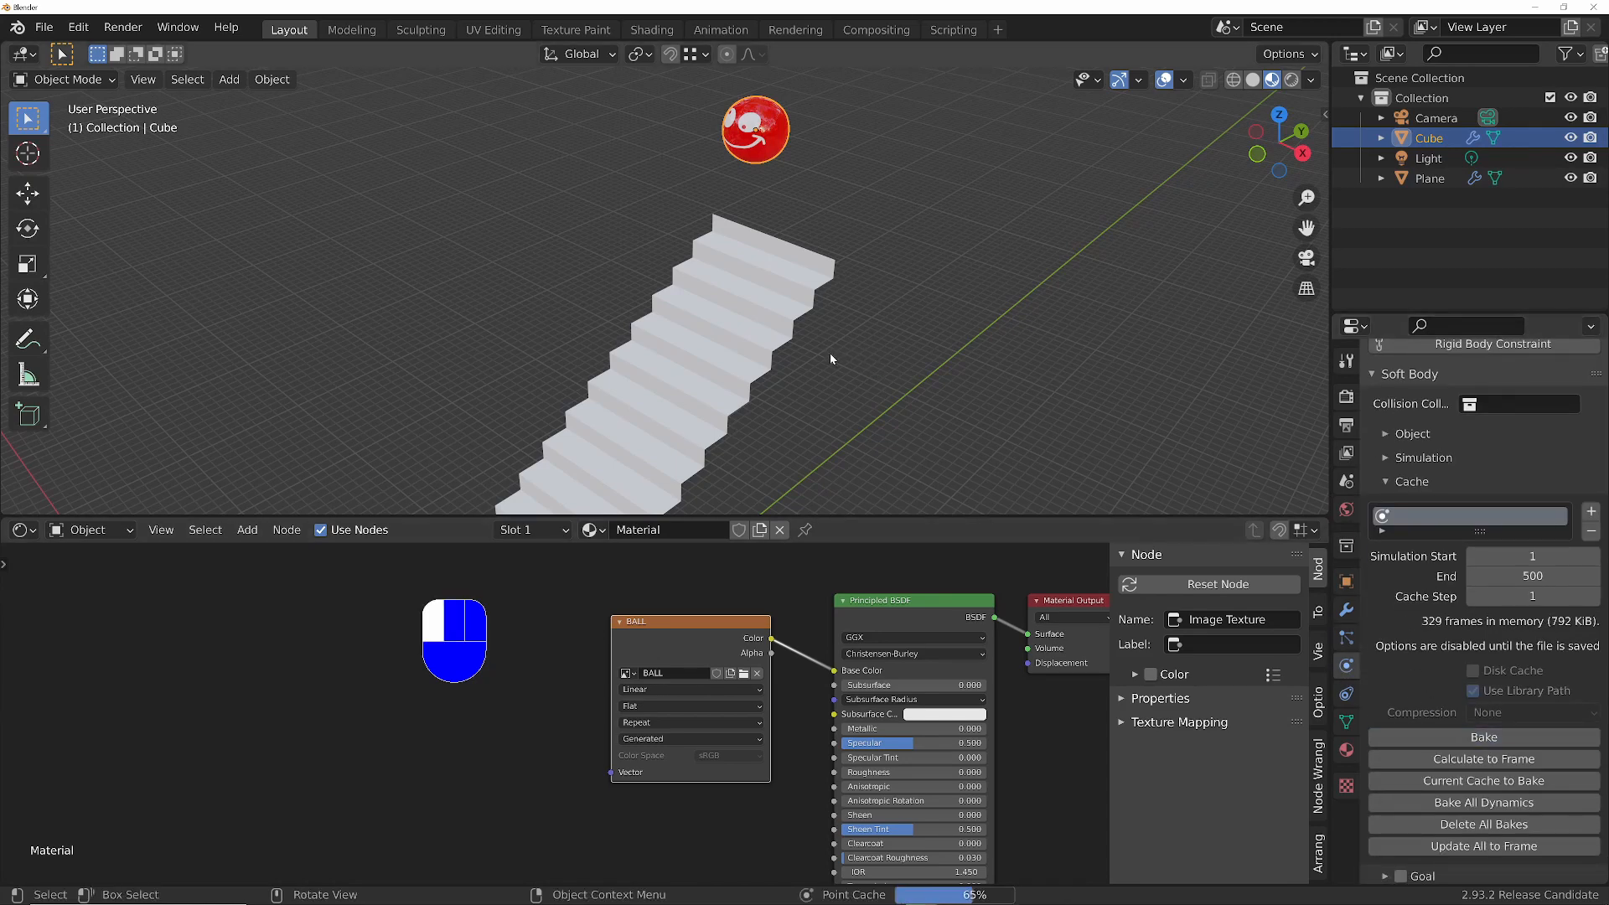
- Give the staircase a new material with a saturated blue Base Color and a Roughness of 0
middle_drag(830, 354, 855, 277)
click(792, 453)
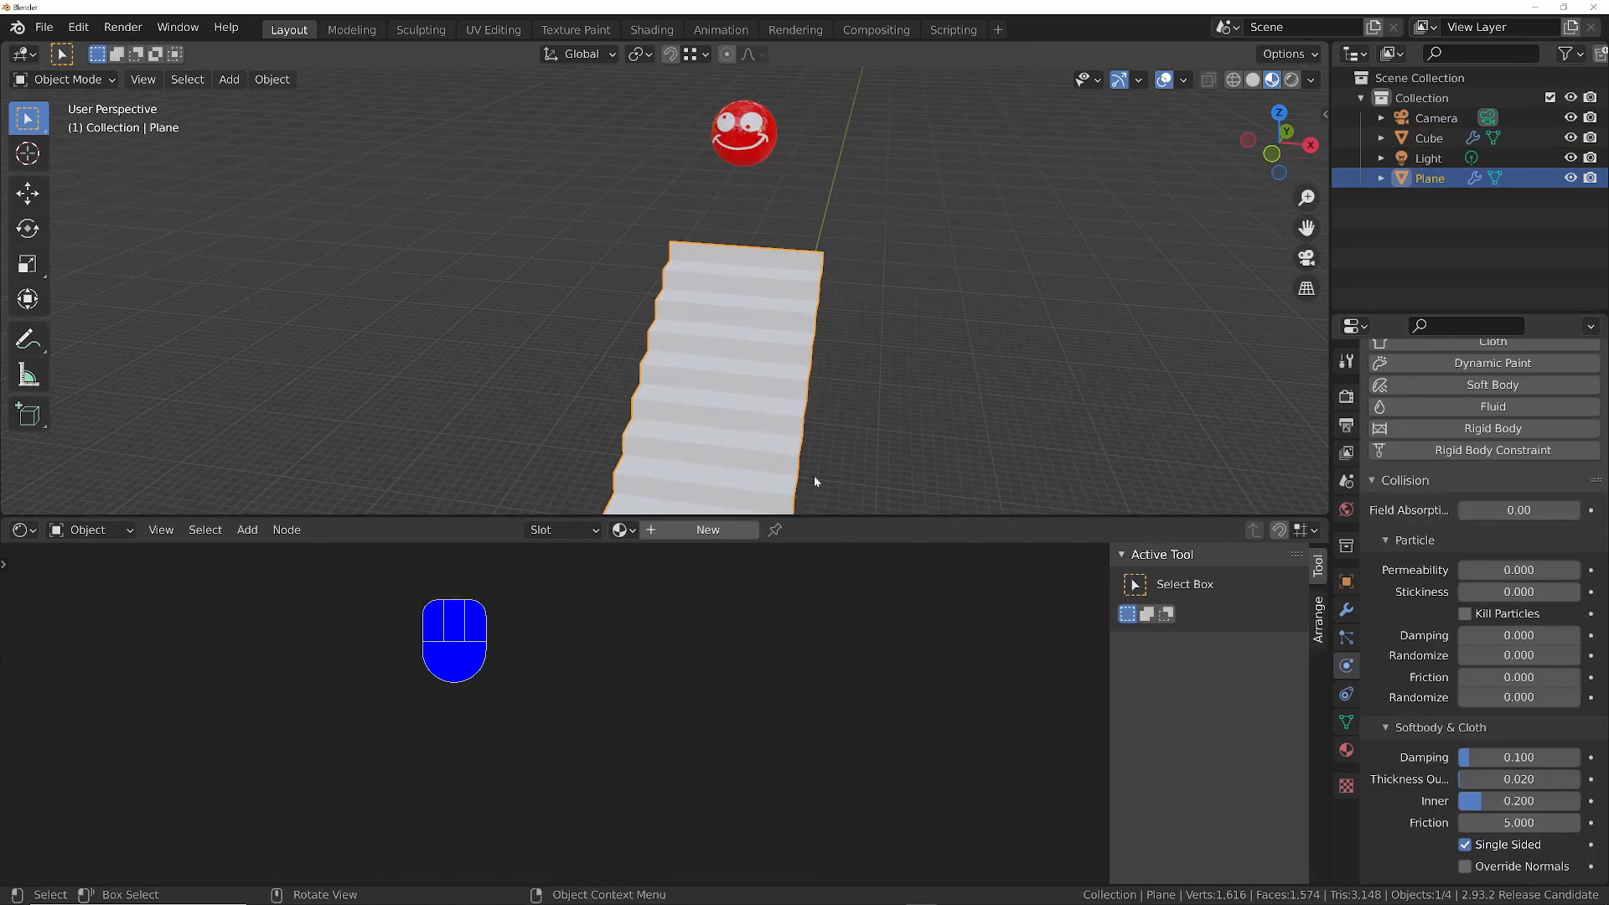
click(684, 533)
click(937, 673)
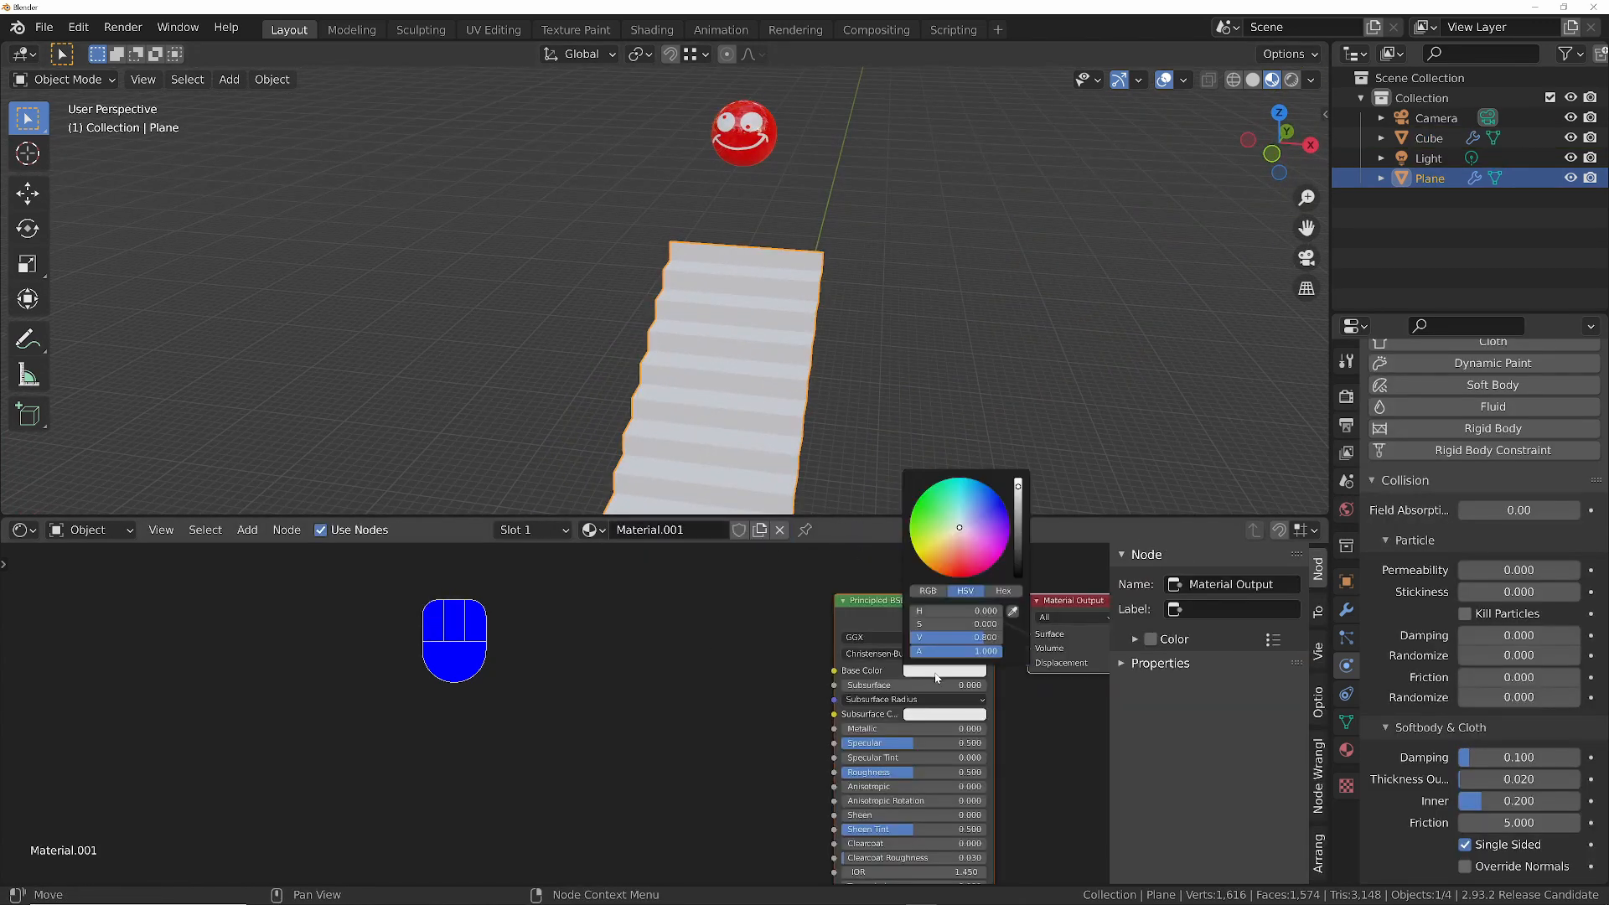
click(951, 574)
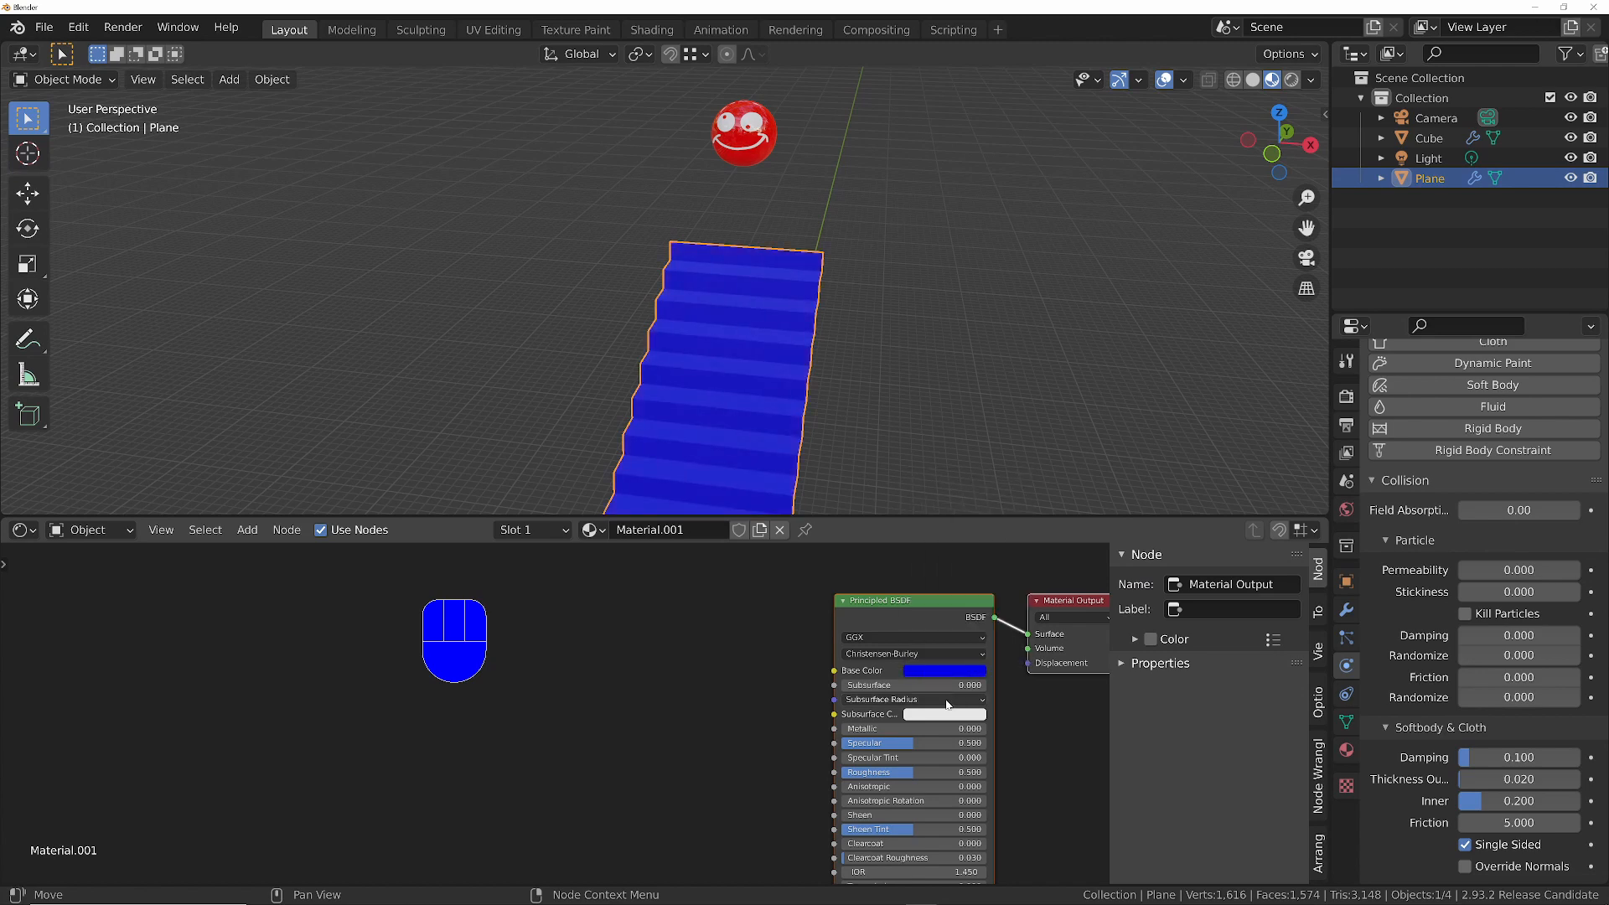
drag(899, 772, 676, 750)
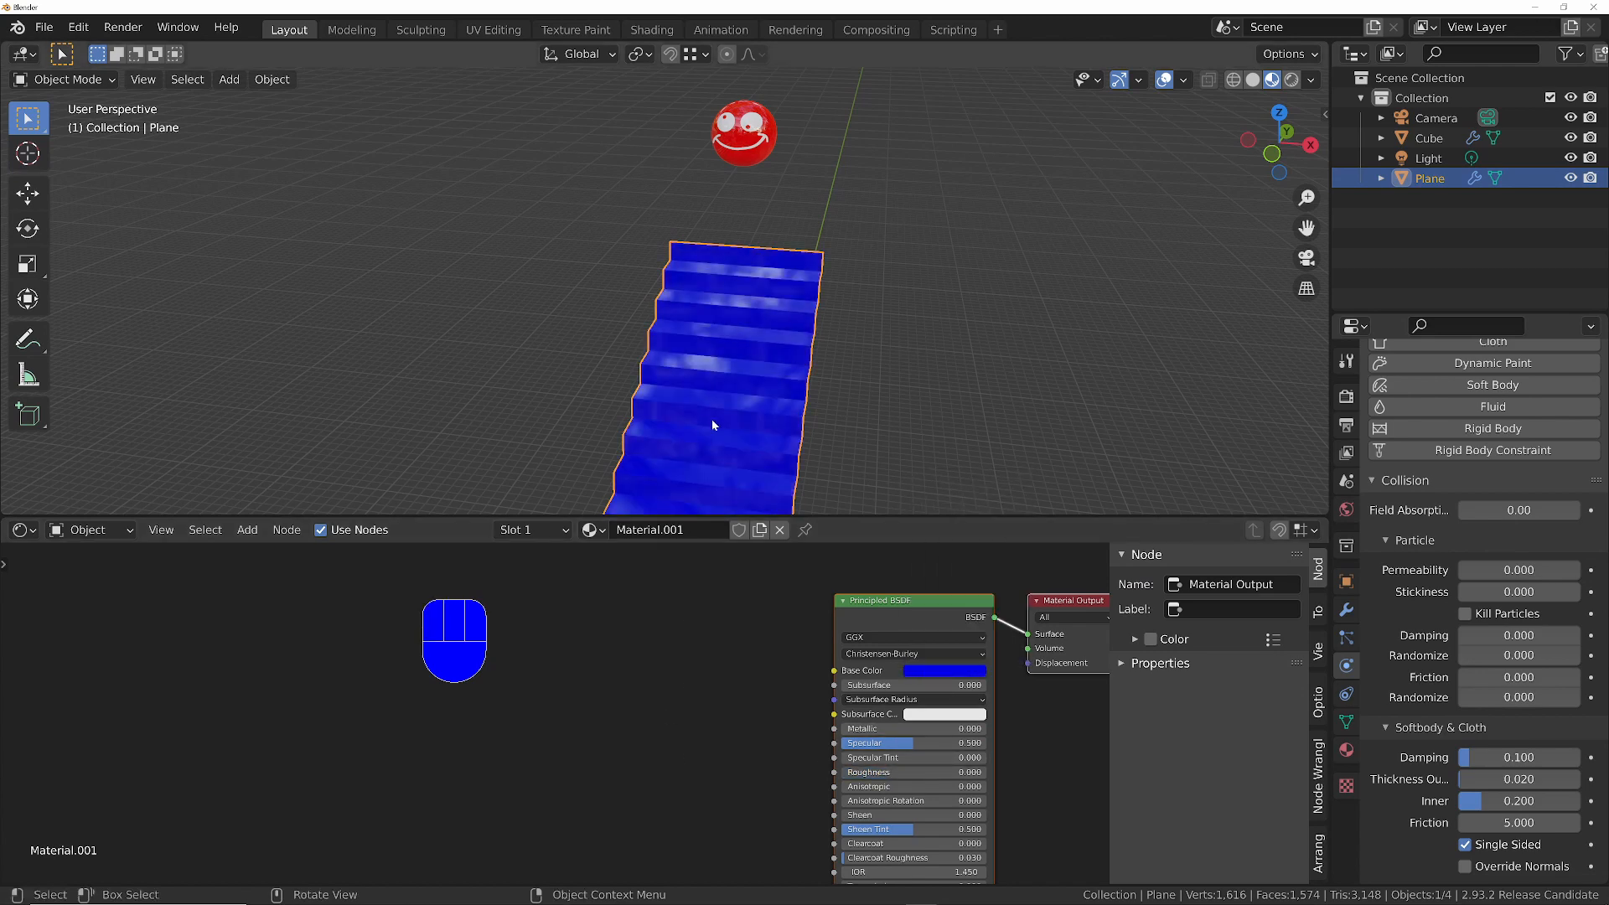
- Select the camera and lock it to the view with Camera to View
middle_drag(712, 419, 702, 319)
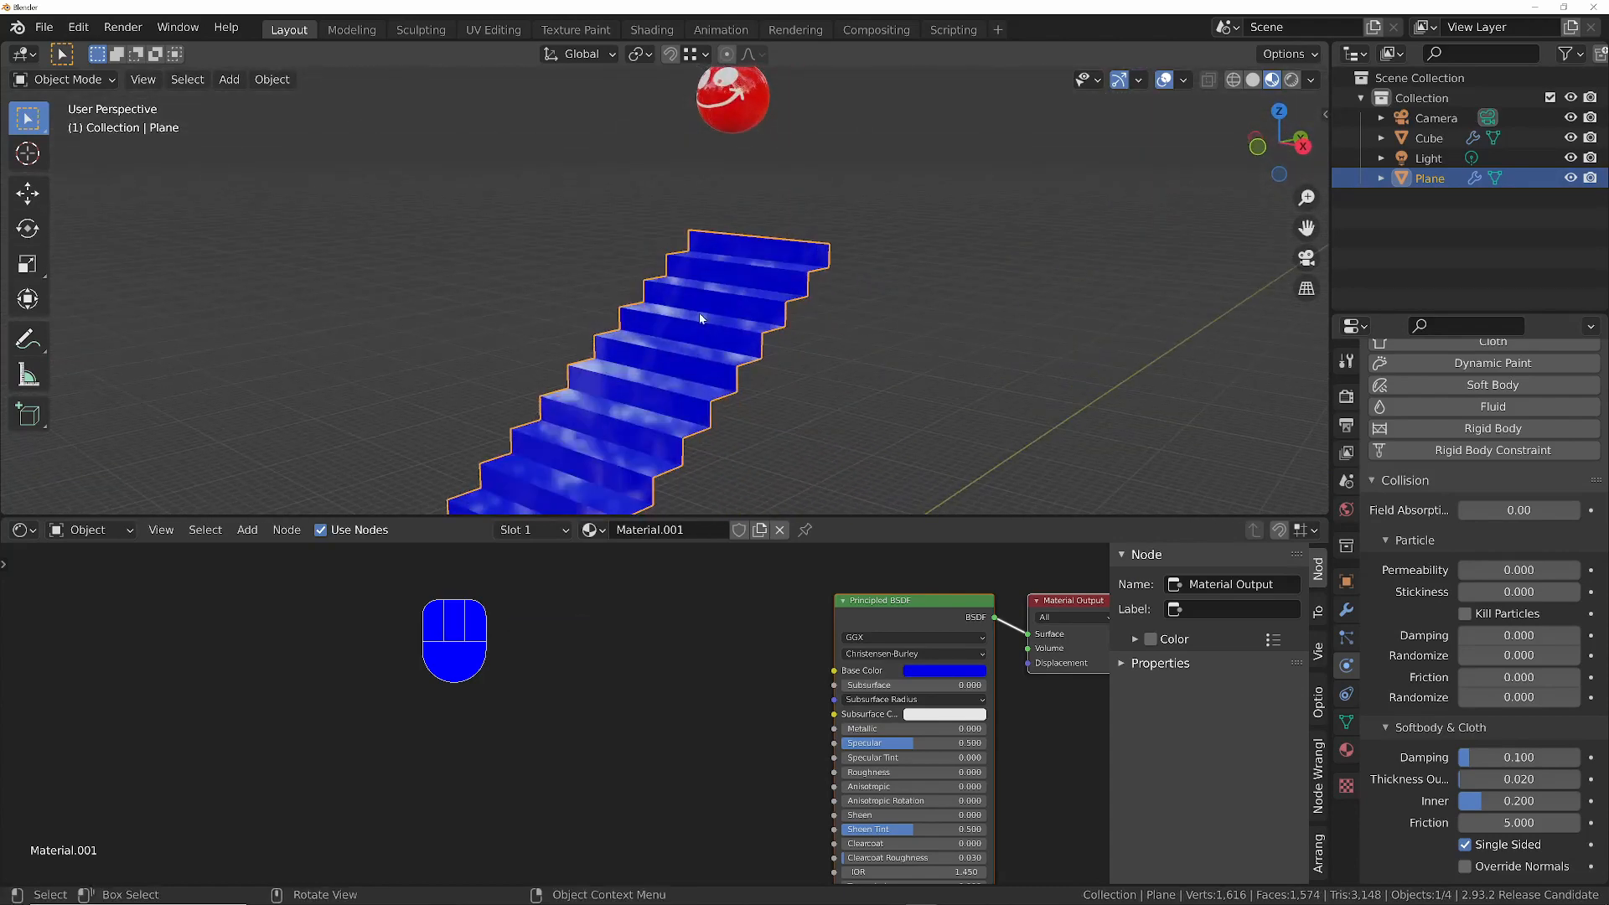
middle_drag(706, 264, 706, 305)
shift+middle_drag(728, 234, 801, 389)
middle_drag(724, 267, 928, 224)
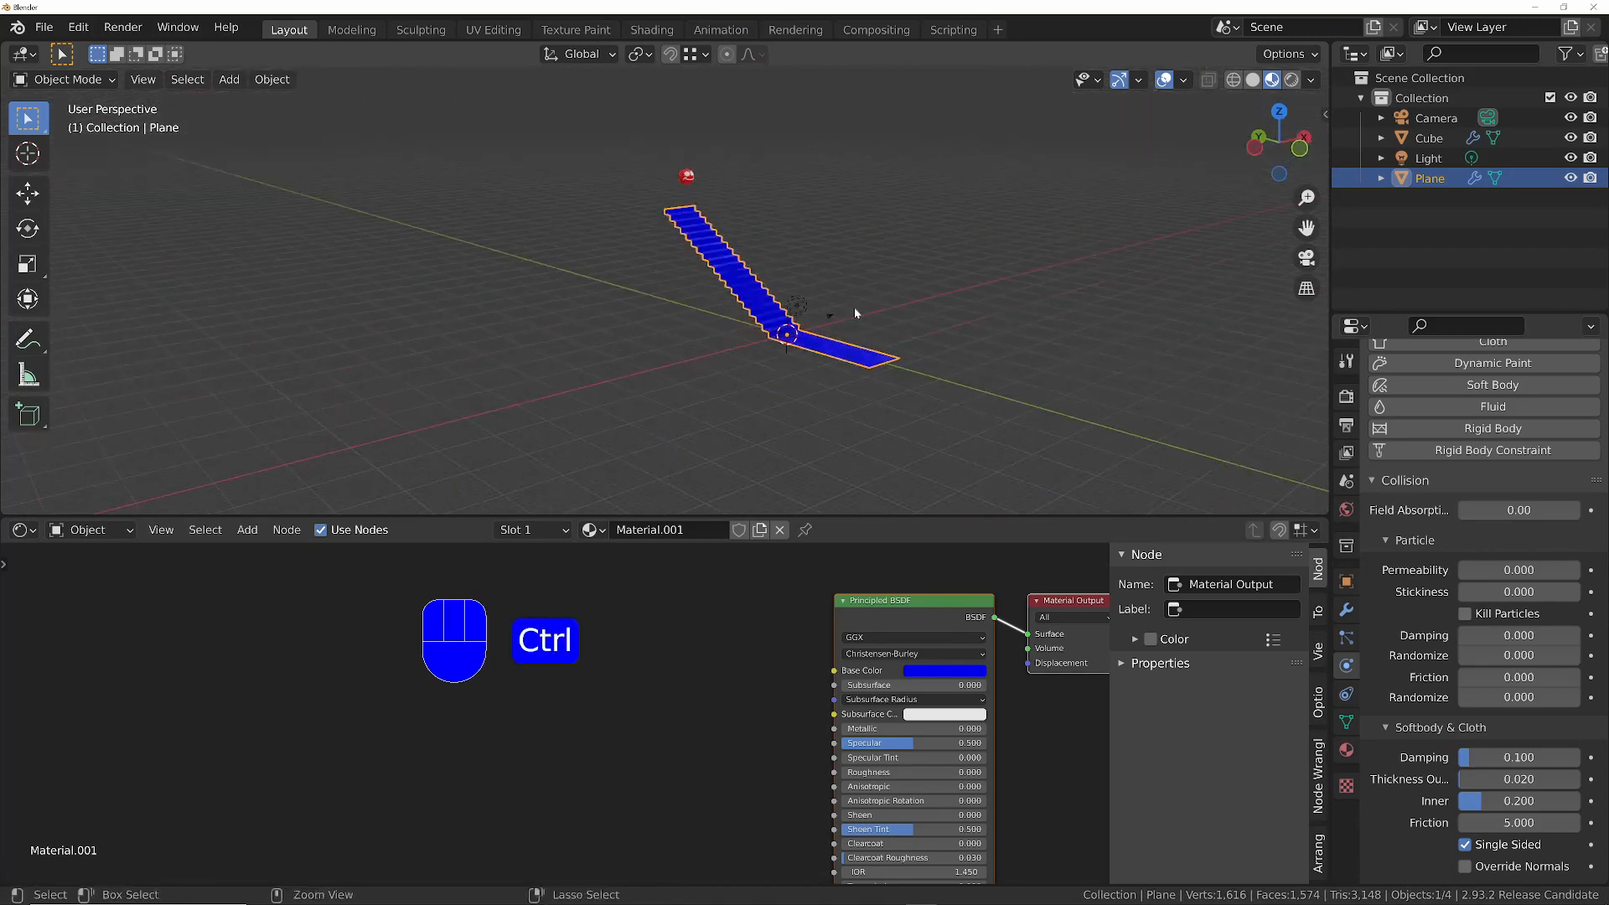
ctrl+middle_drag(853, 307, 809, 324)
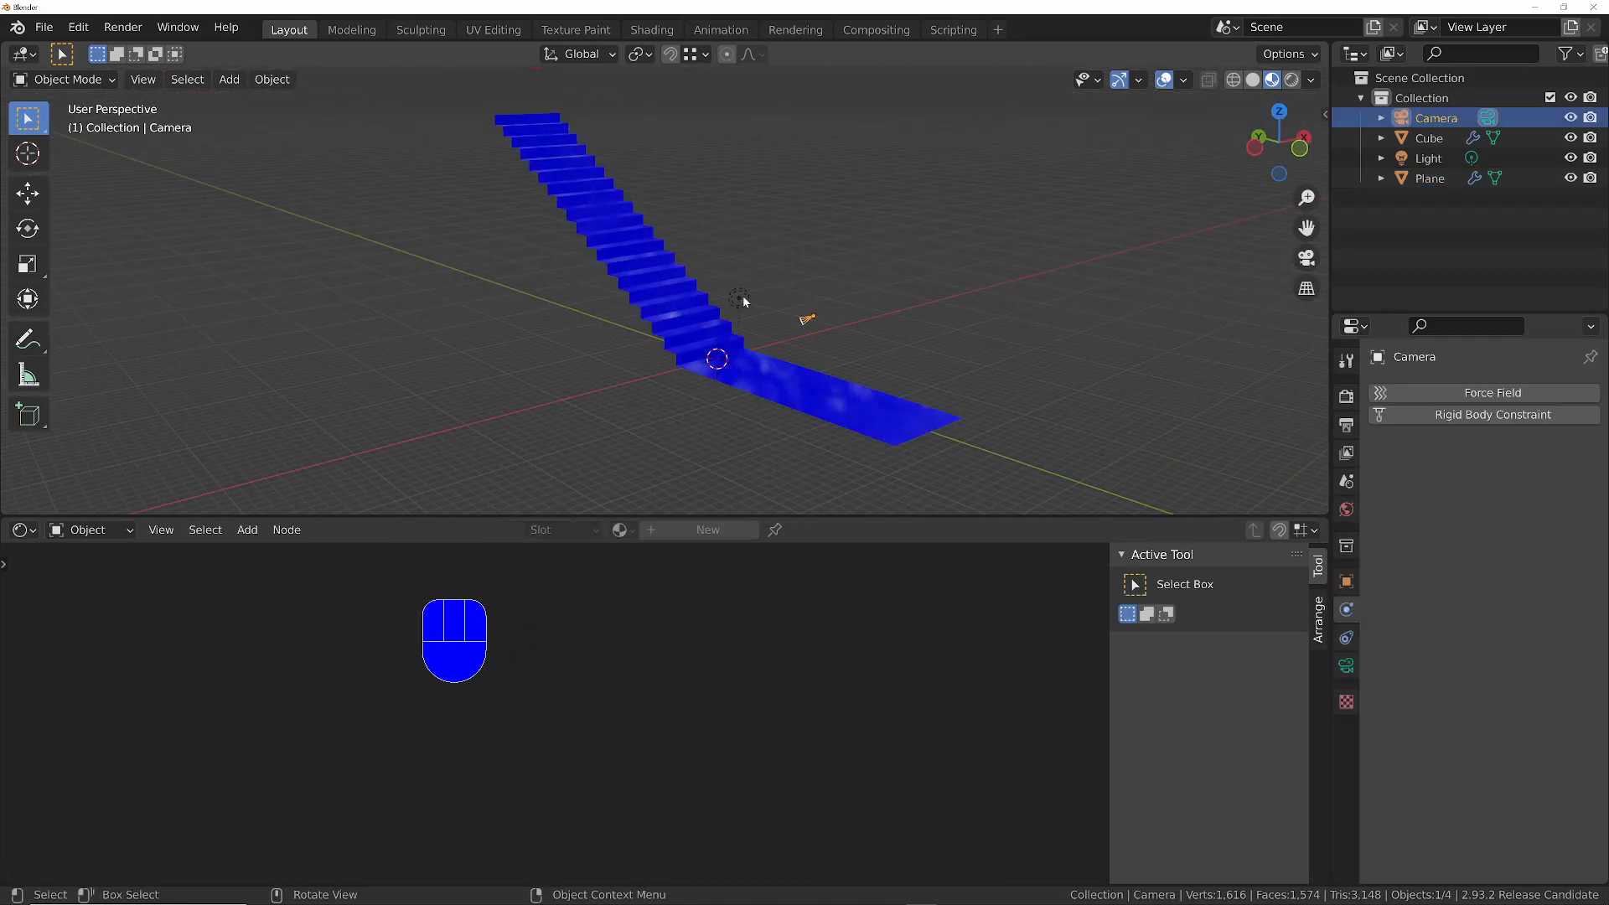
key(n)
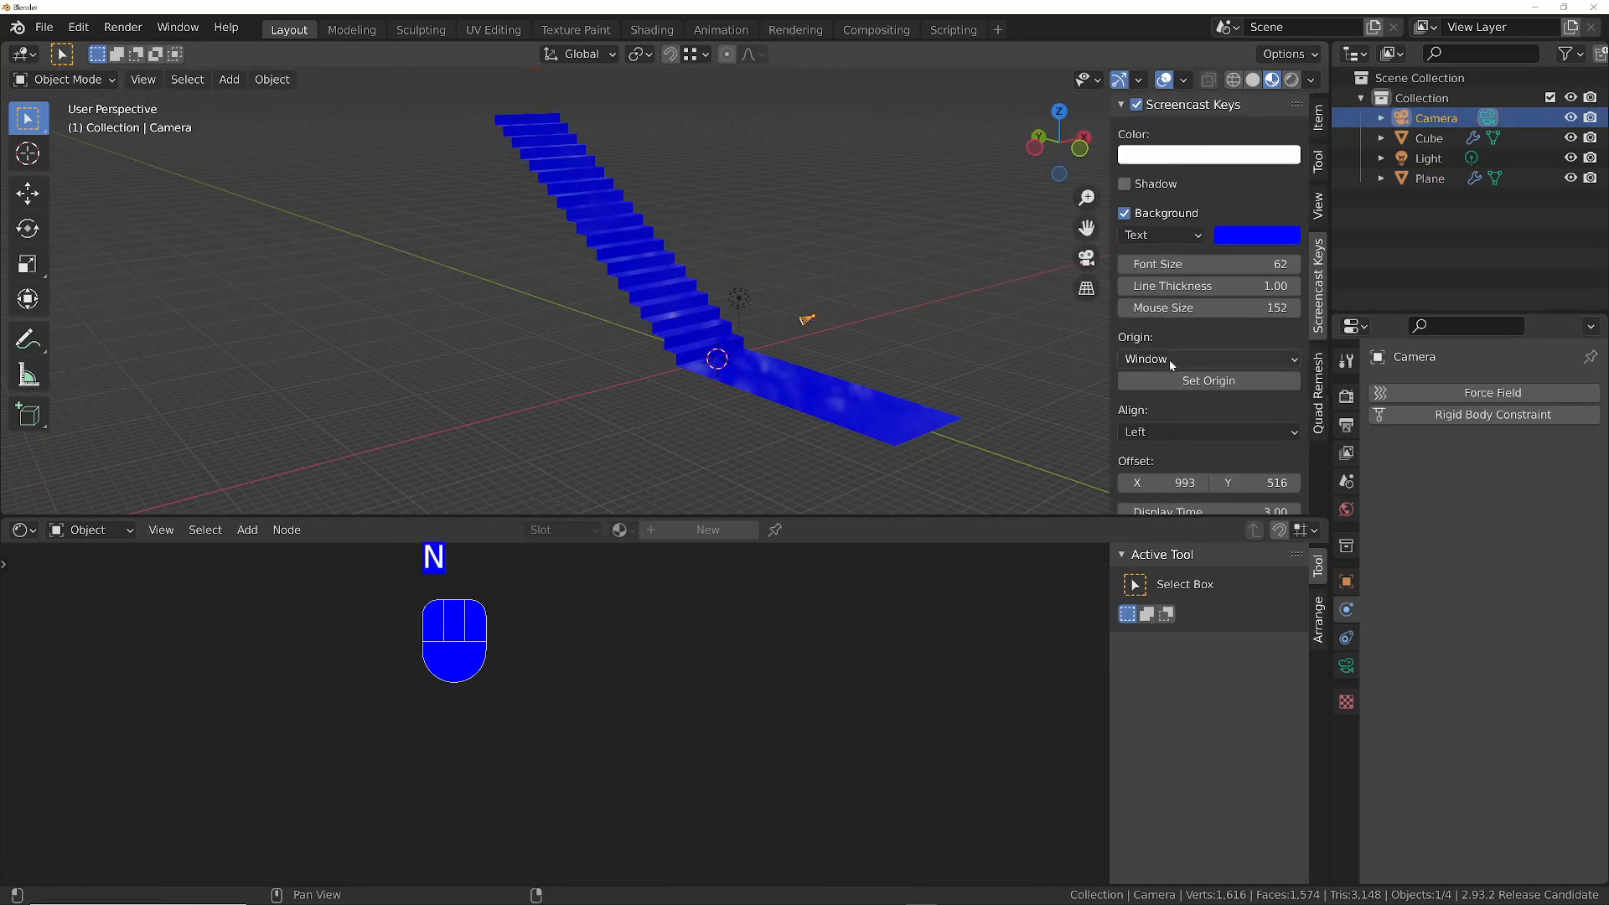
click(1320, 205)
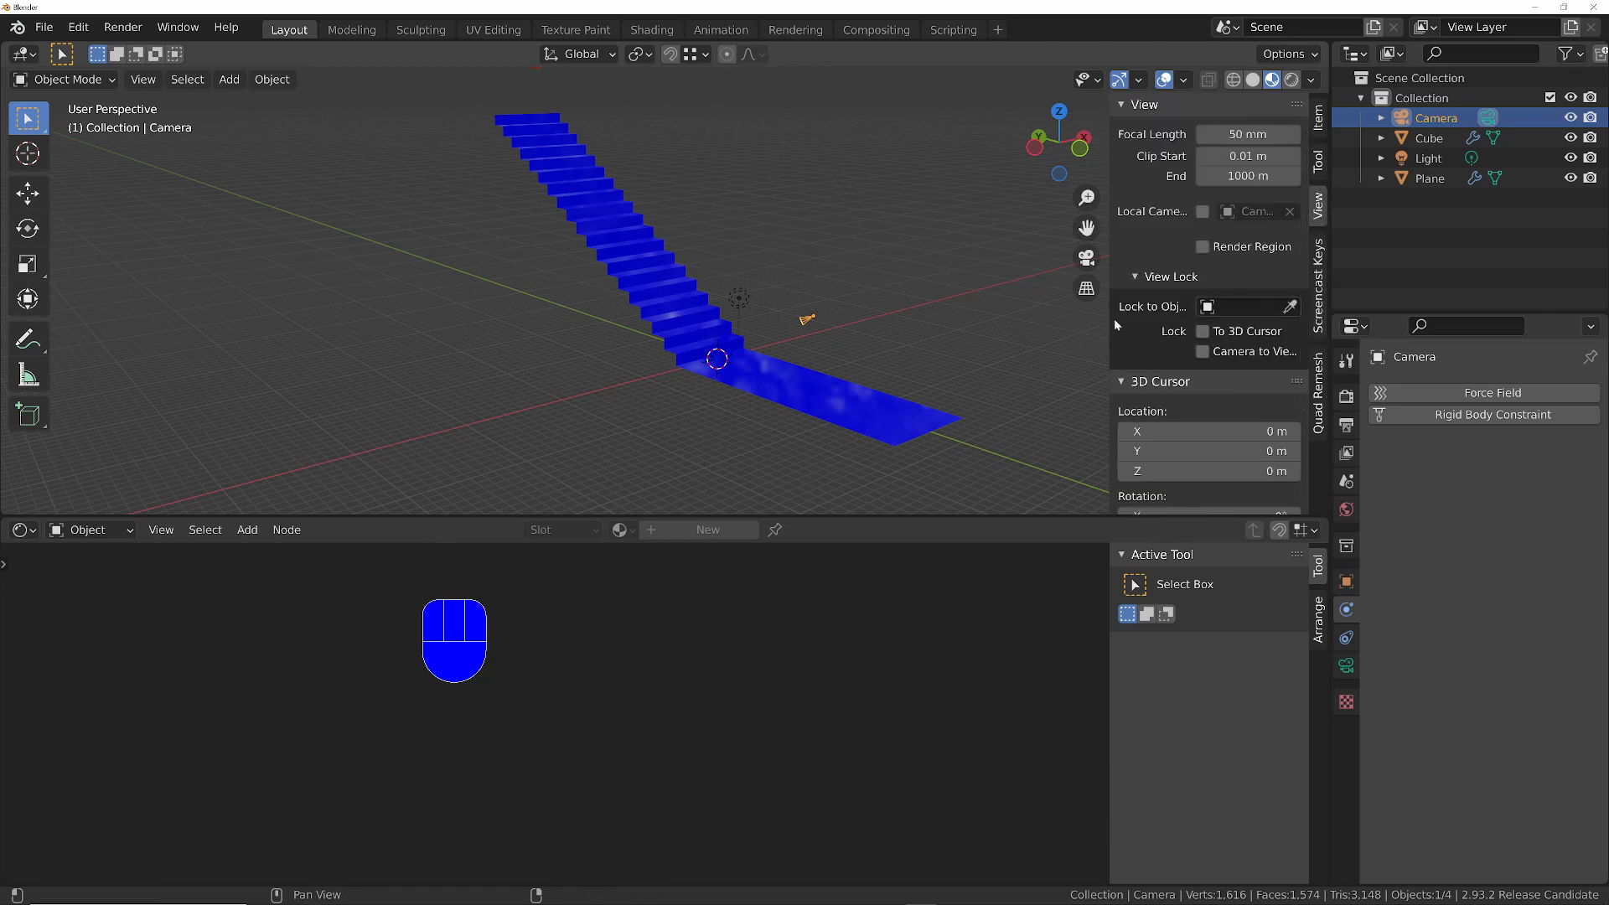
drag(1111, 326, 1040, 329)
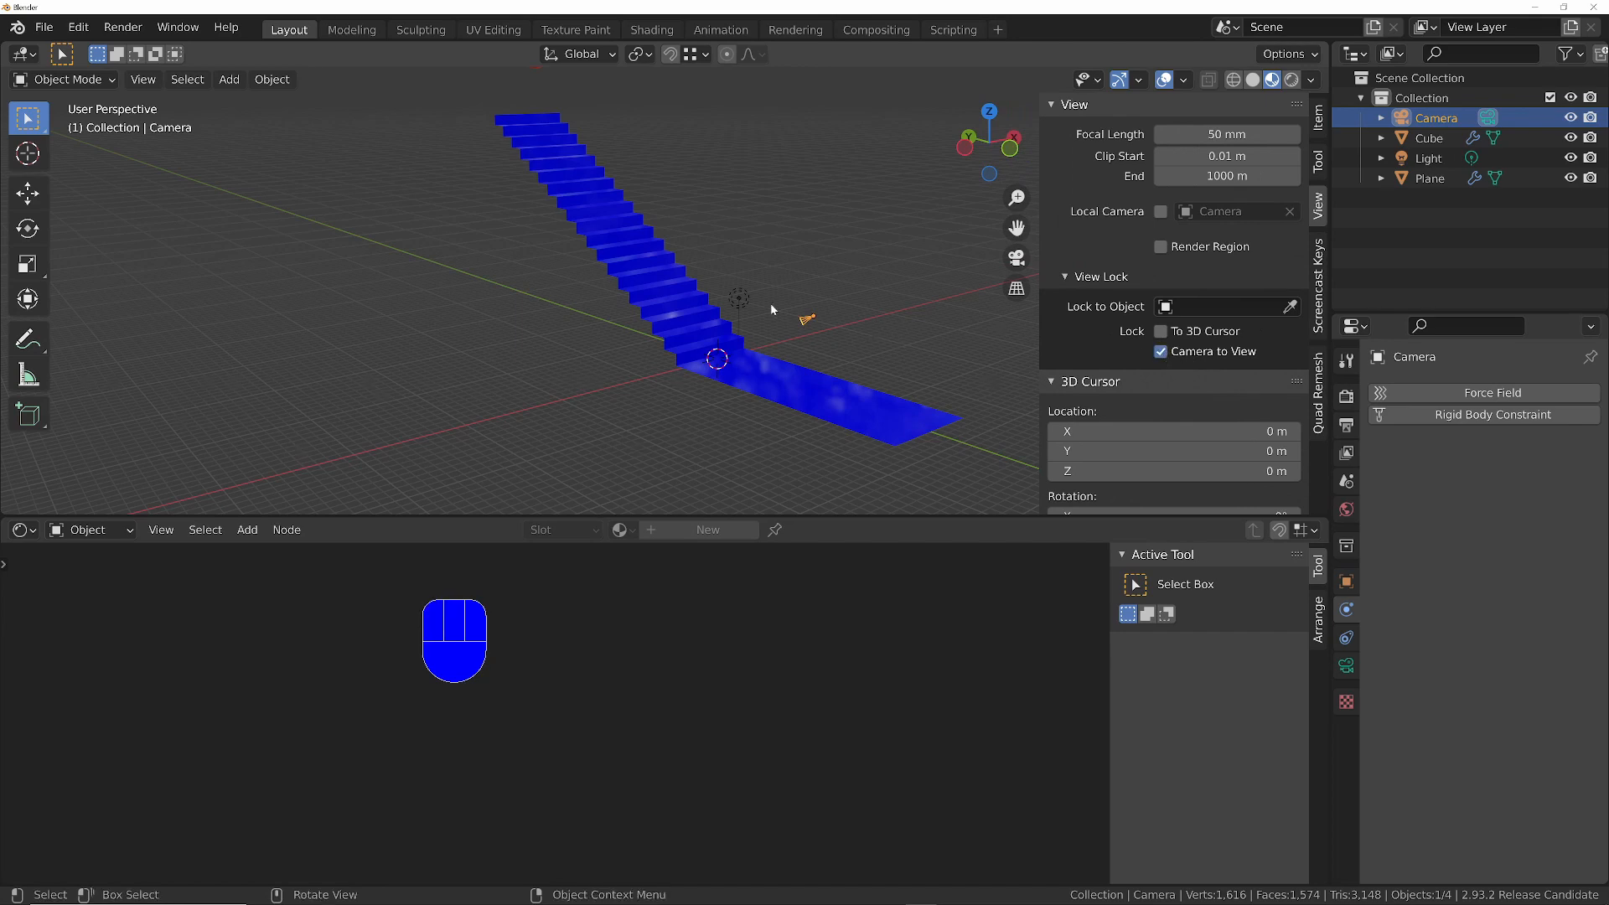
- Look through the camera and frame the ball above the top of the staircase
key(KP_0)
ctrl+middle_drag(731, 172, 728, 276)
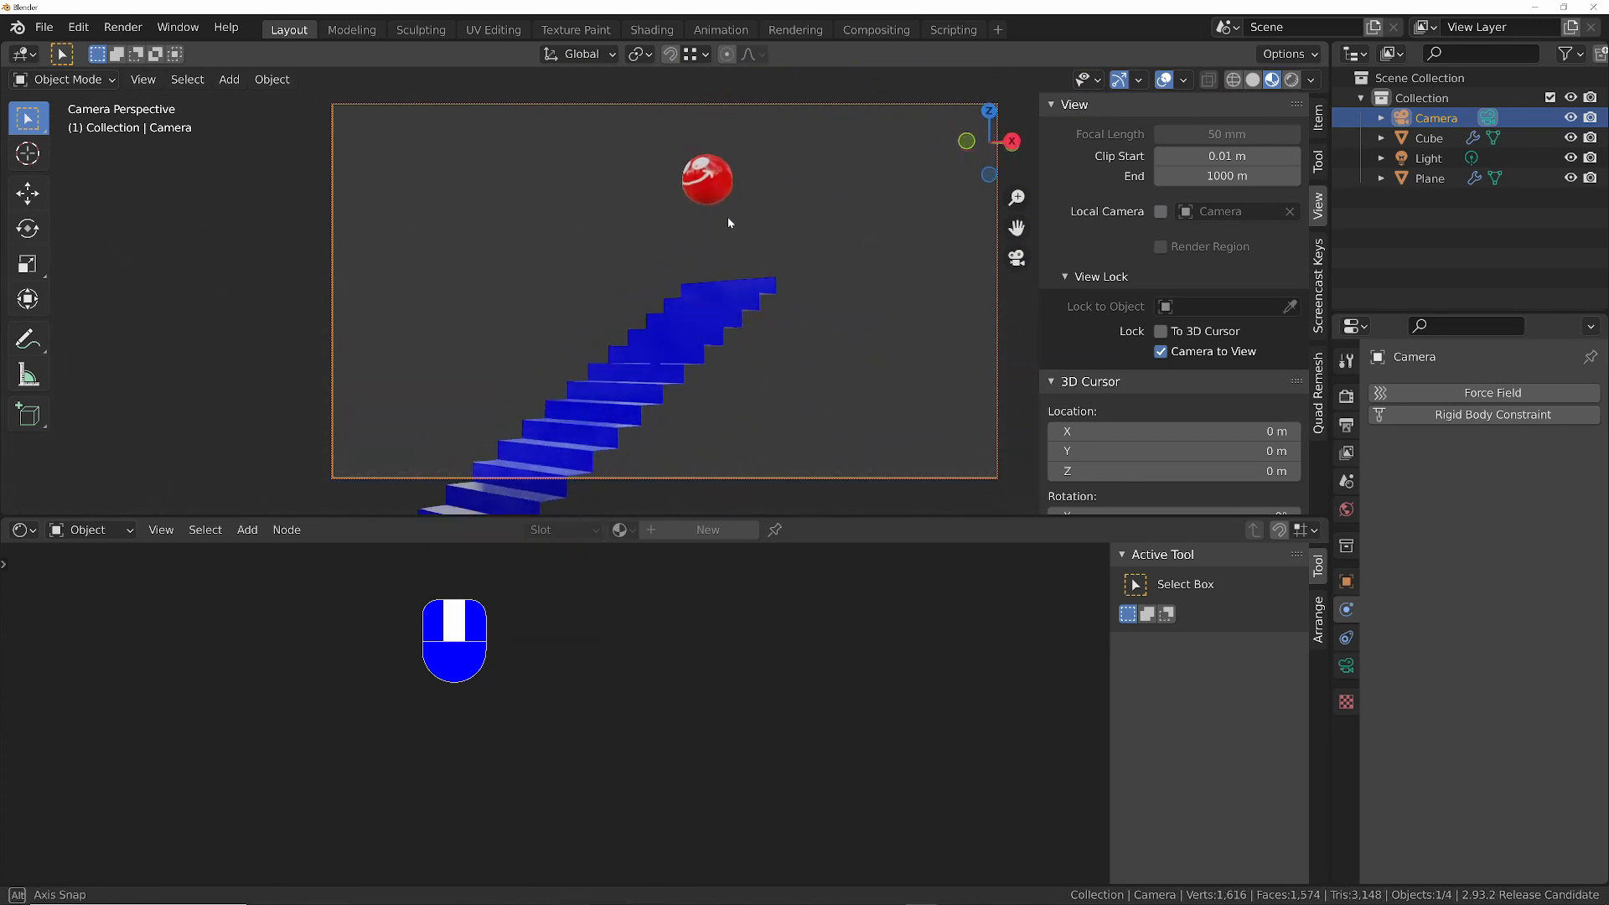
key(n)
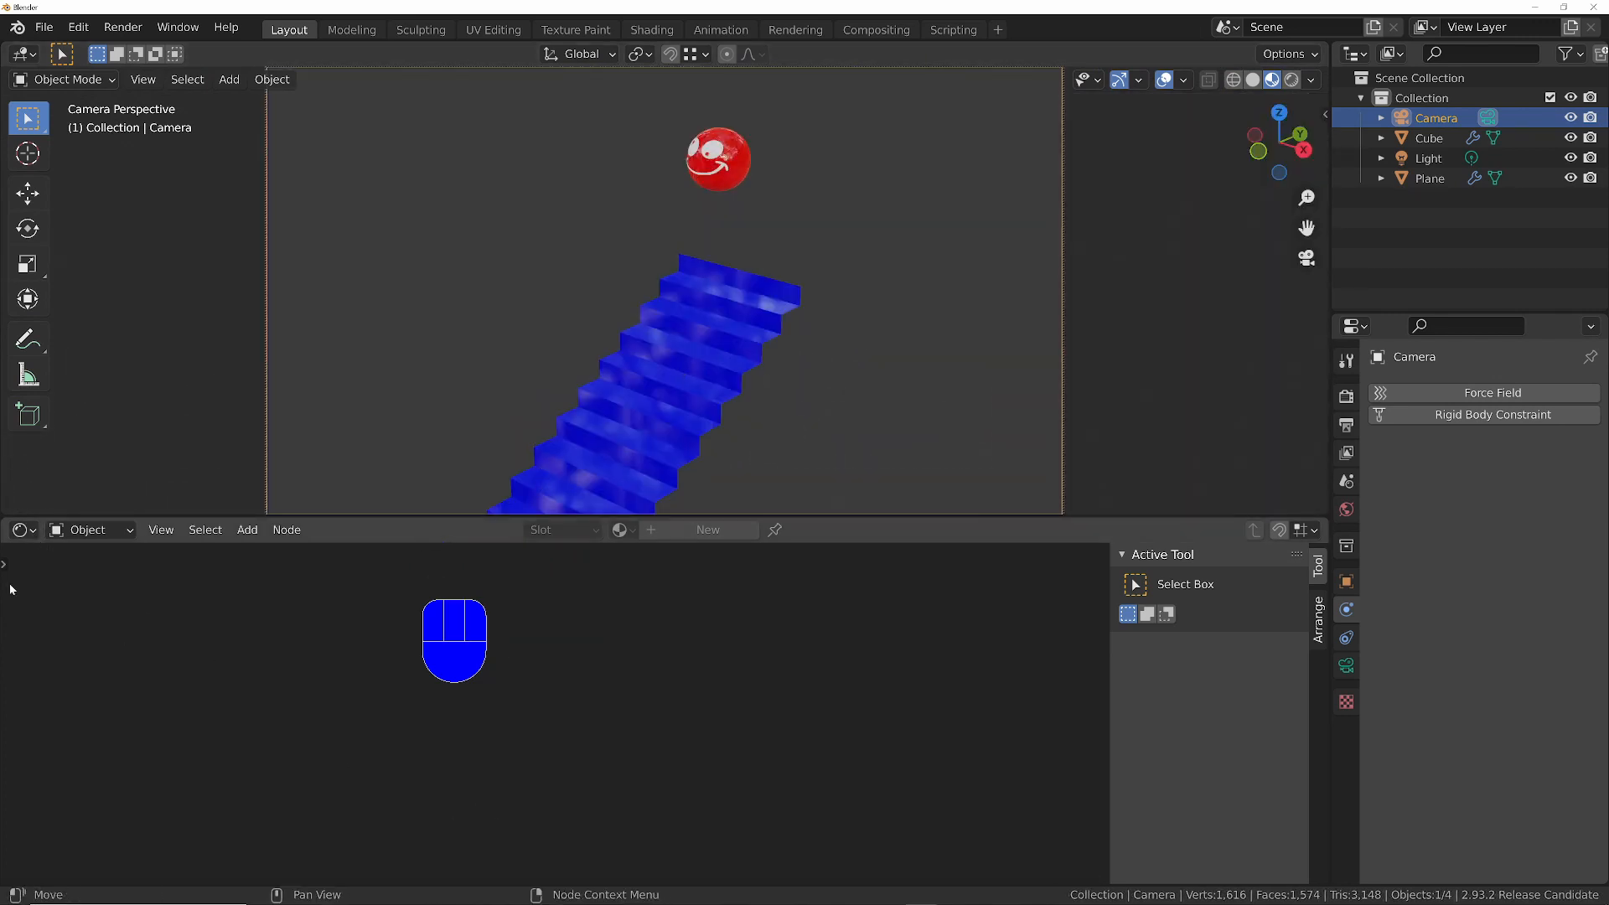
- Switch the Shader Editor area to the Timeline and turn on Auto Keying
click(26, 529)
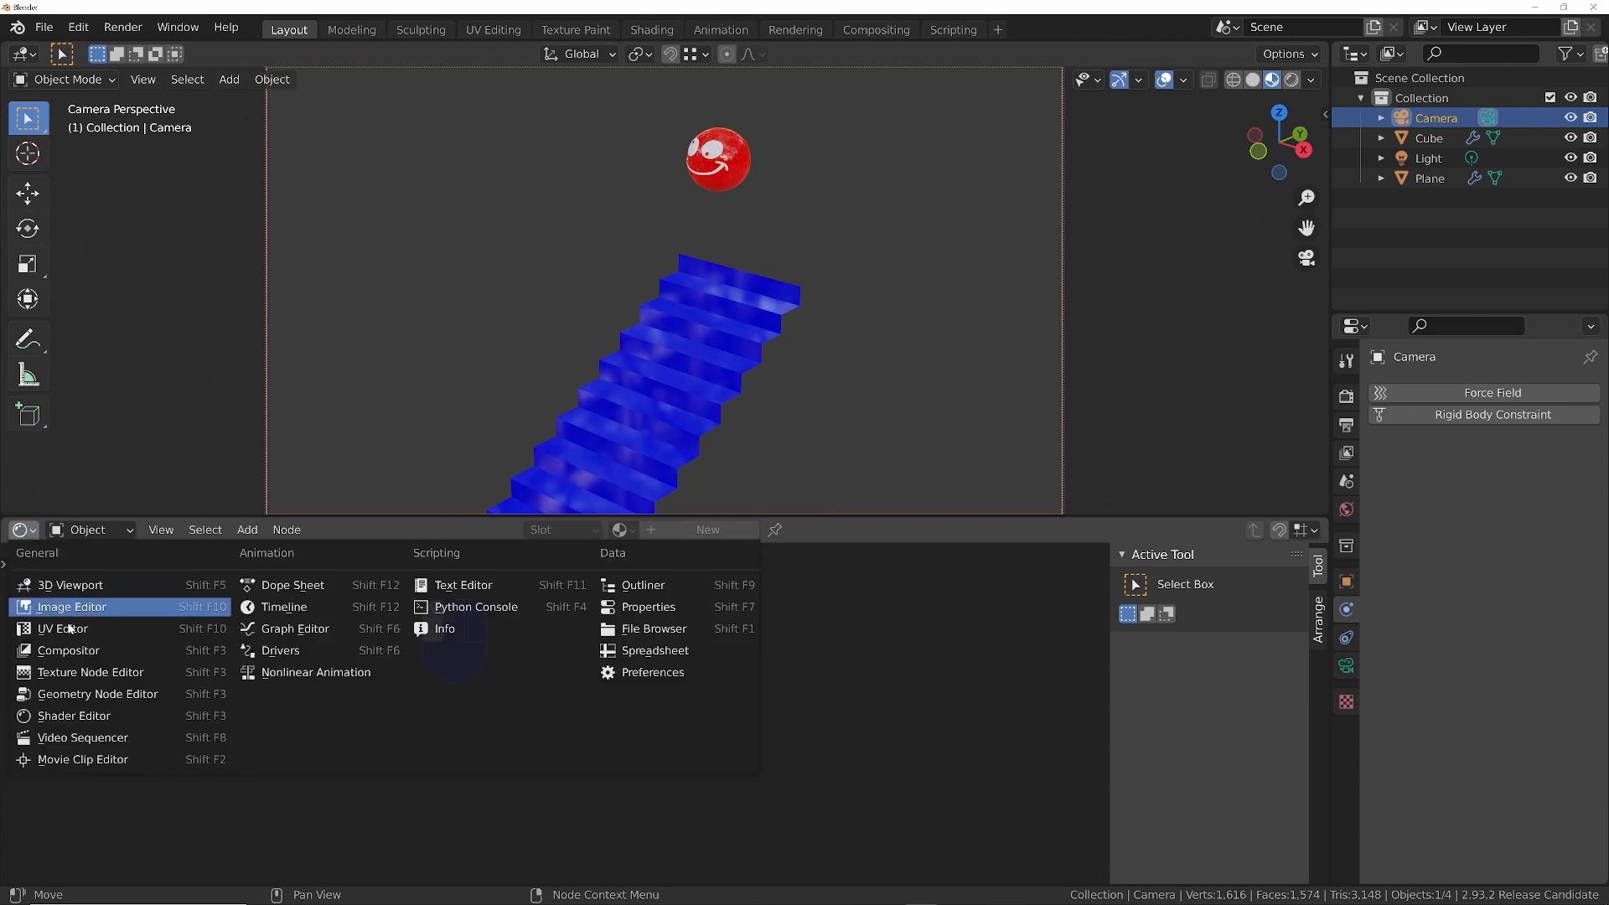
click(285, 607)
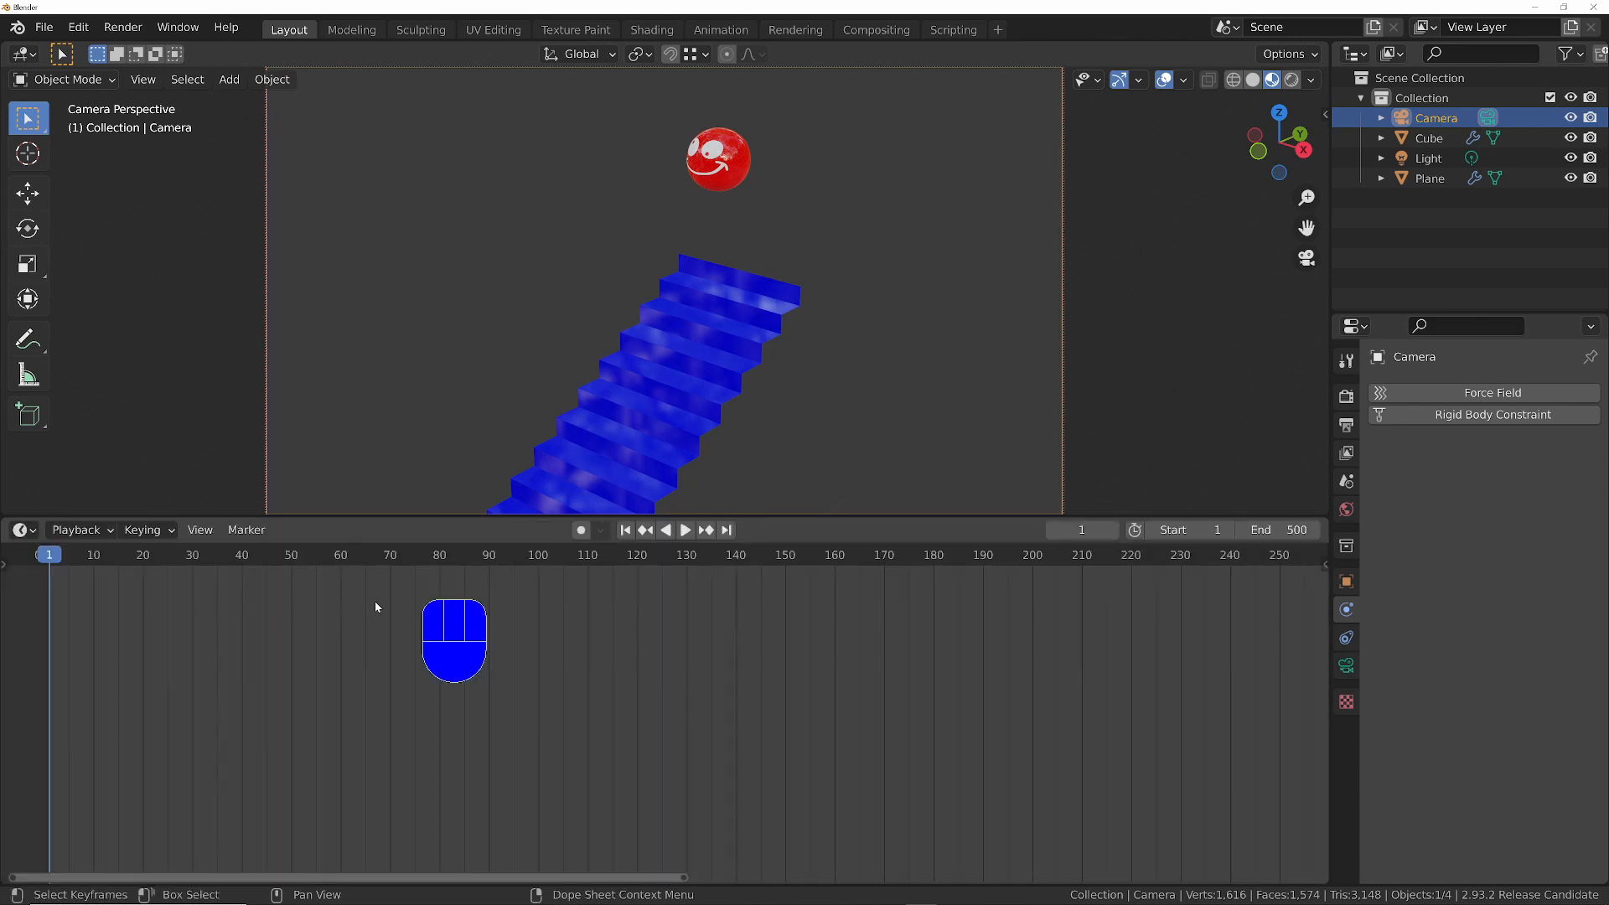
click(582, 531)
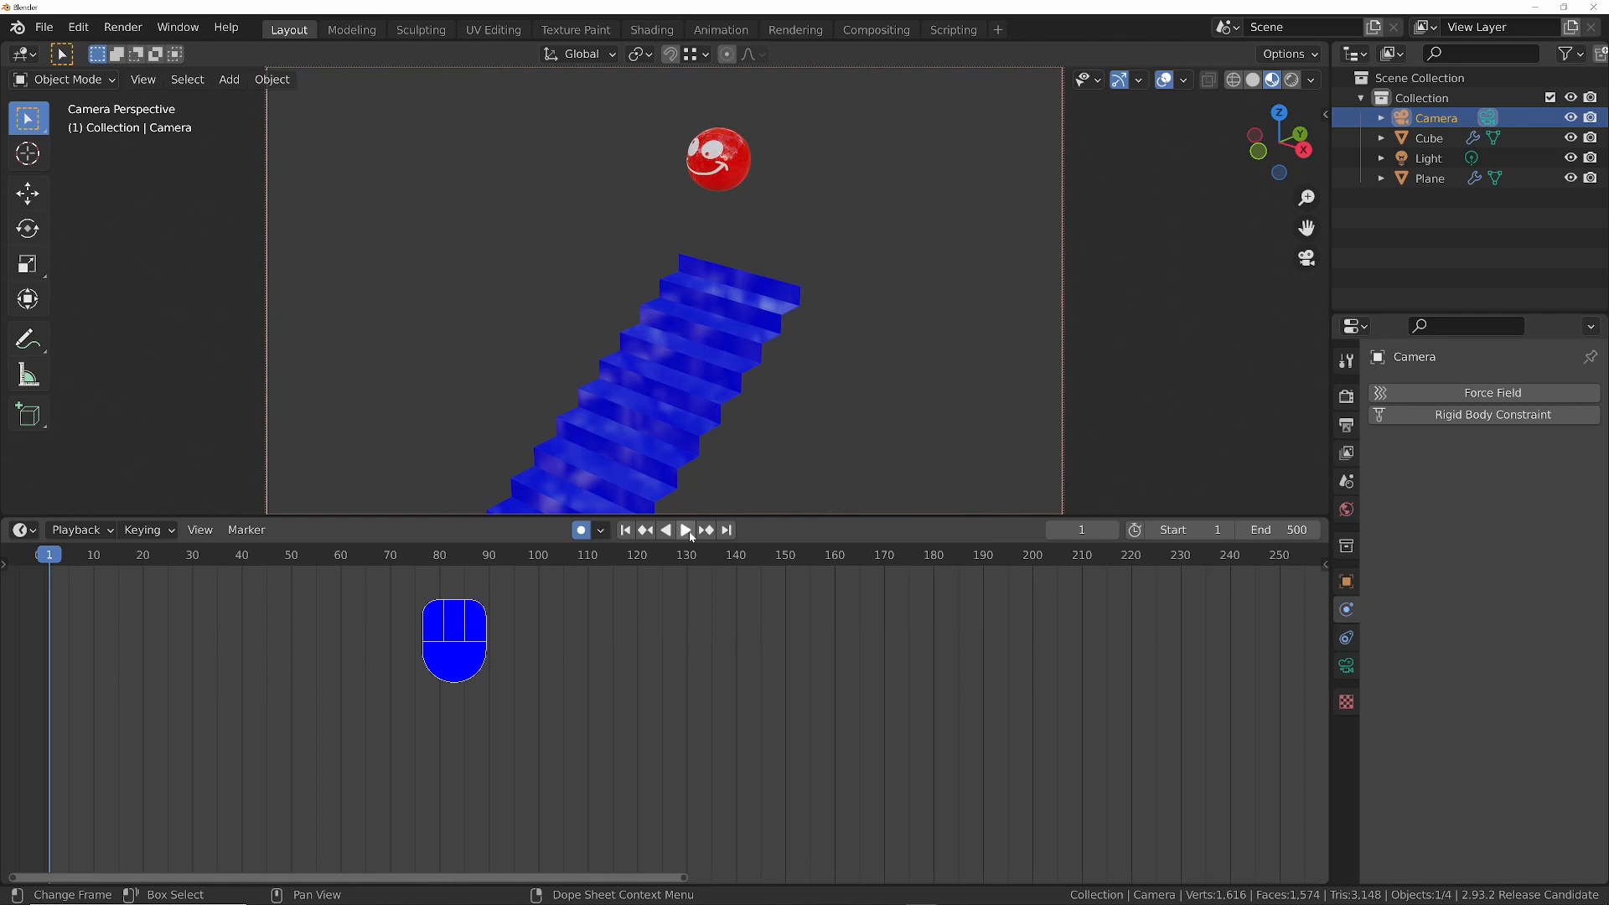
- Play the animation and record camera keyframes live by steering the view to follow the ball down the stairs
click(688, 530)
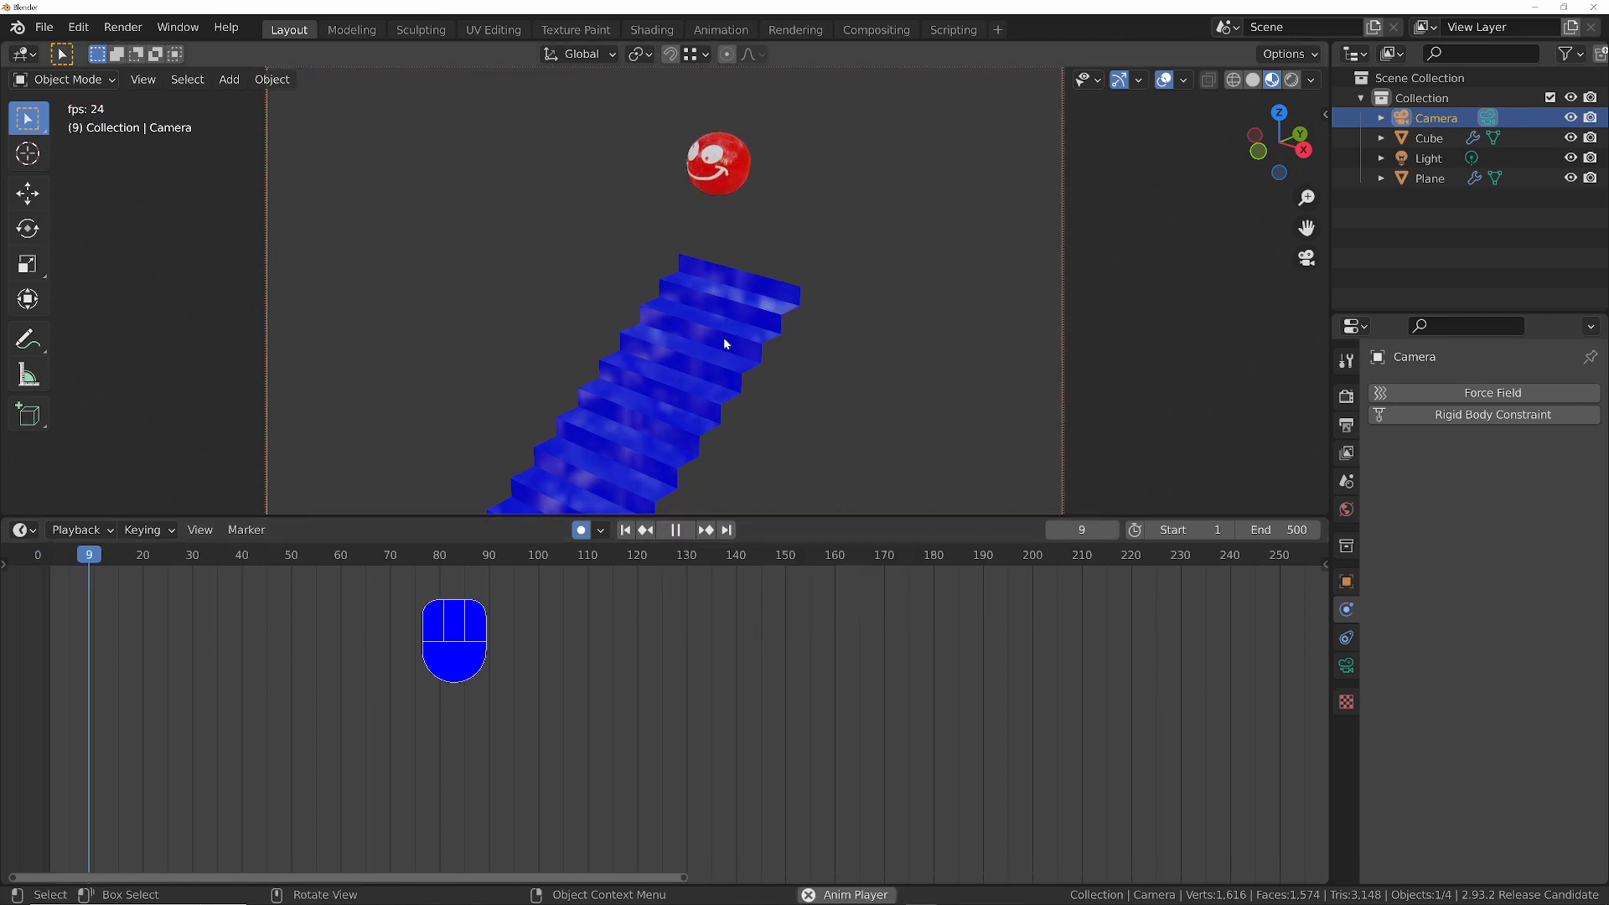
mouse_move(722, 337)
middle_down()
mouse_move(635, 422)
mouse_move(703, 324)
middle_up()
shift+middle_drag(654, 375, 674, 365)
middle_drag(684, 364, 745, 280)
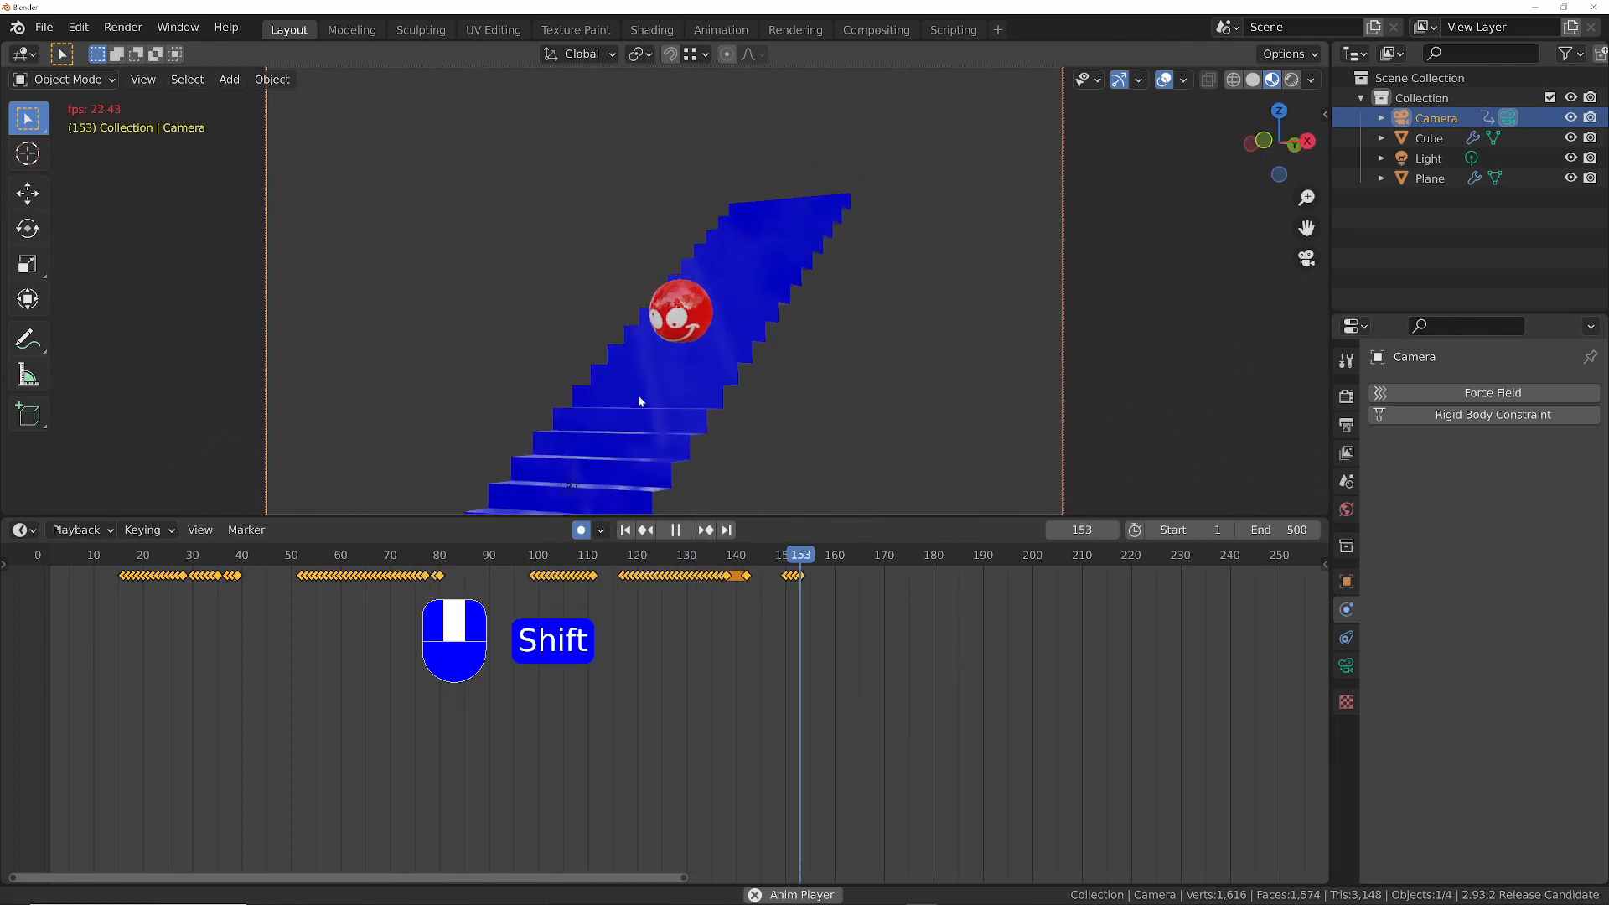
shift+middle_drag(637, 394, 274, 401)
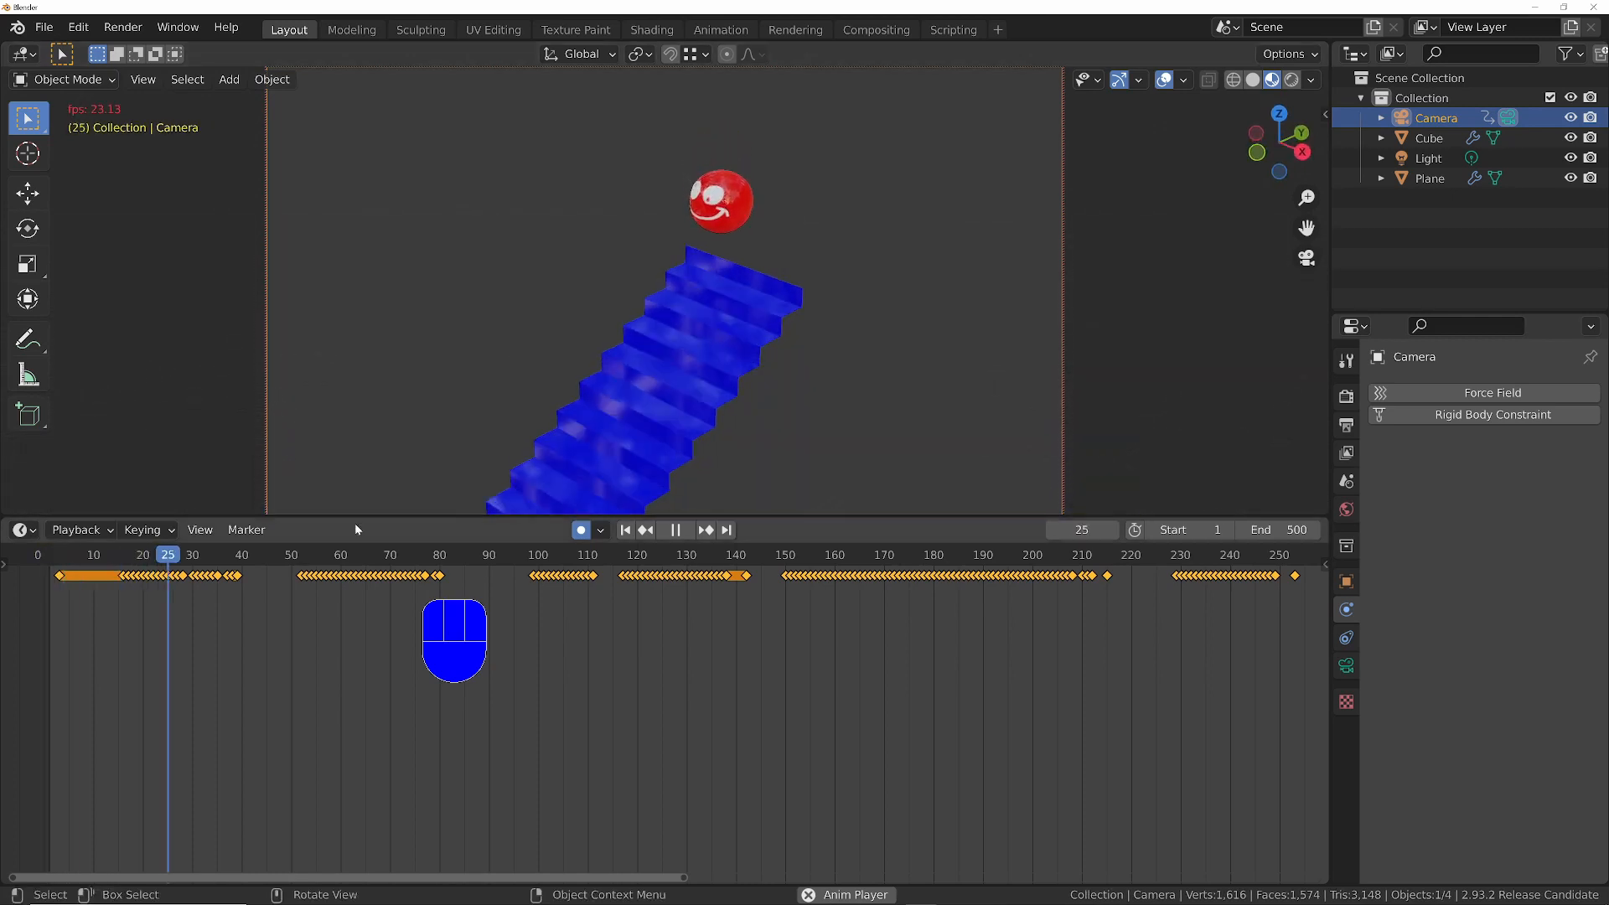
key(space)
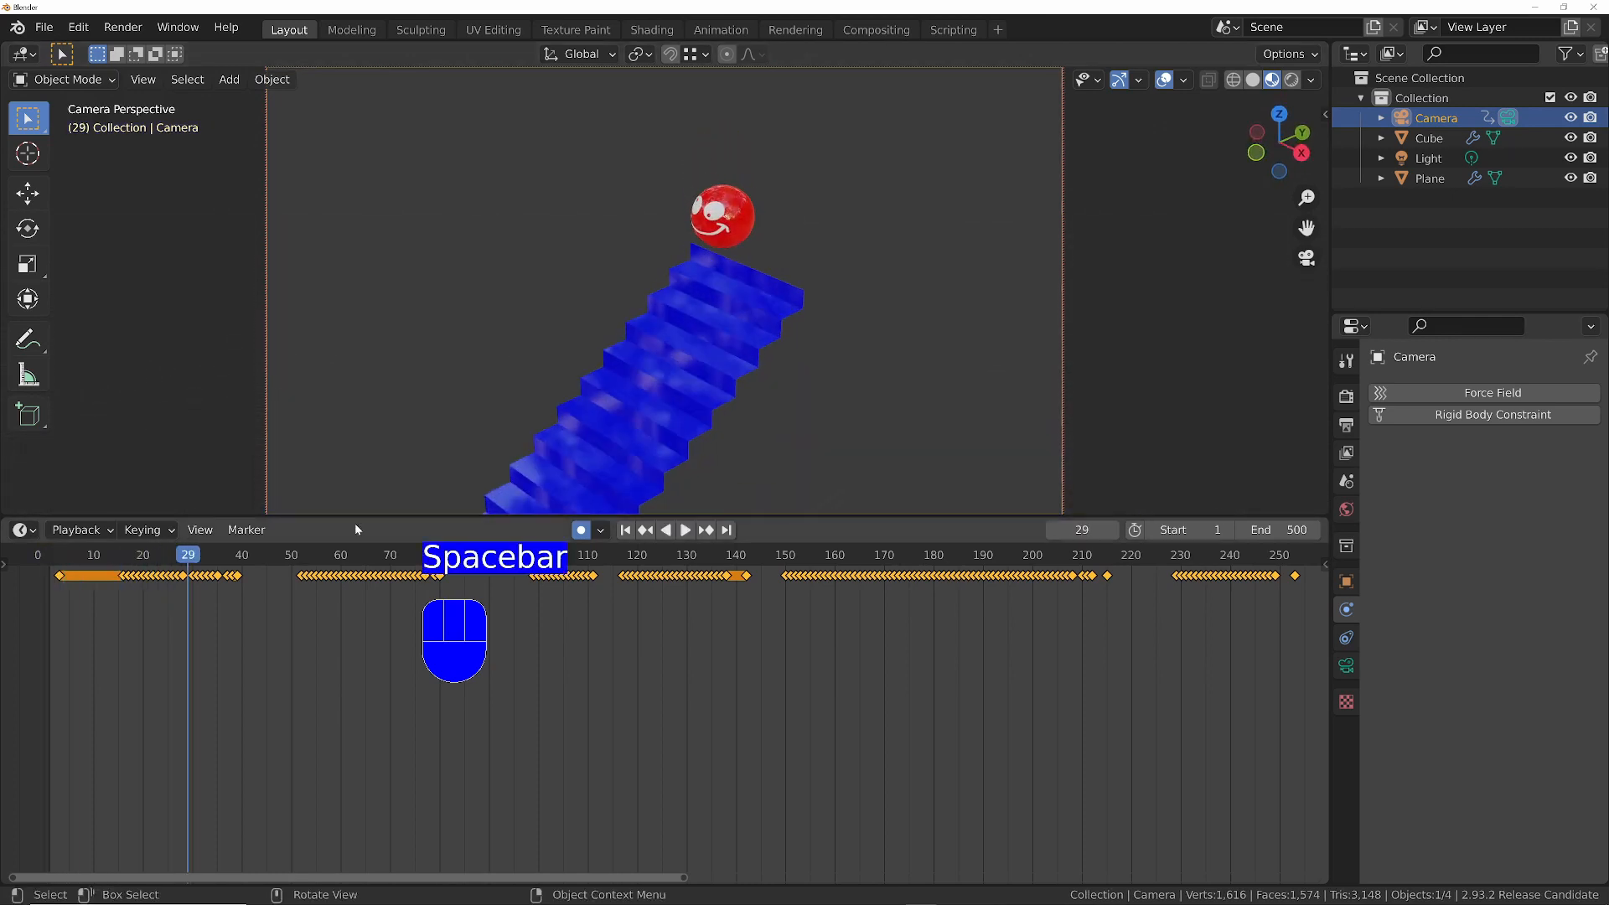
- Replay the recorded camera movement from the first frame to check how it follows the ball
key(shift+Left)
key(space)
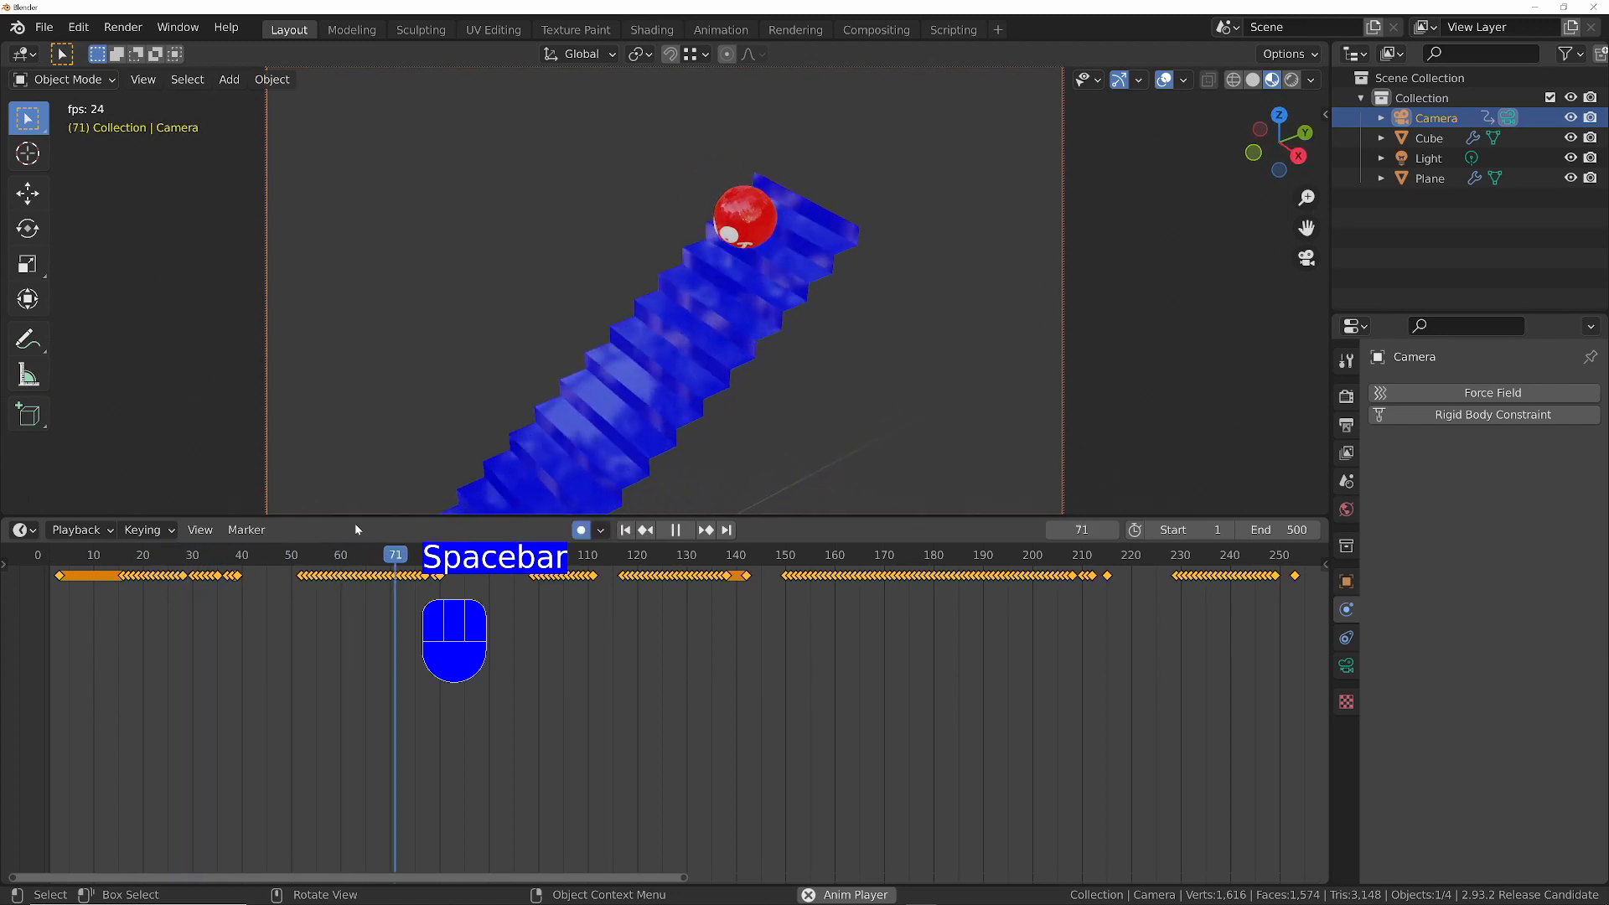
key(space)
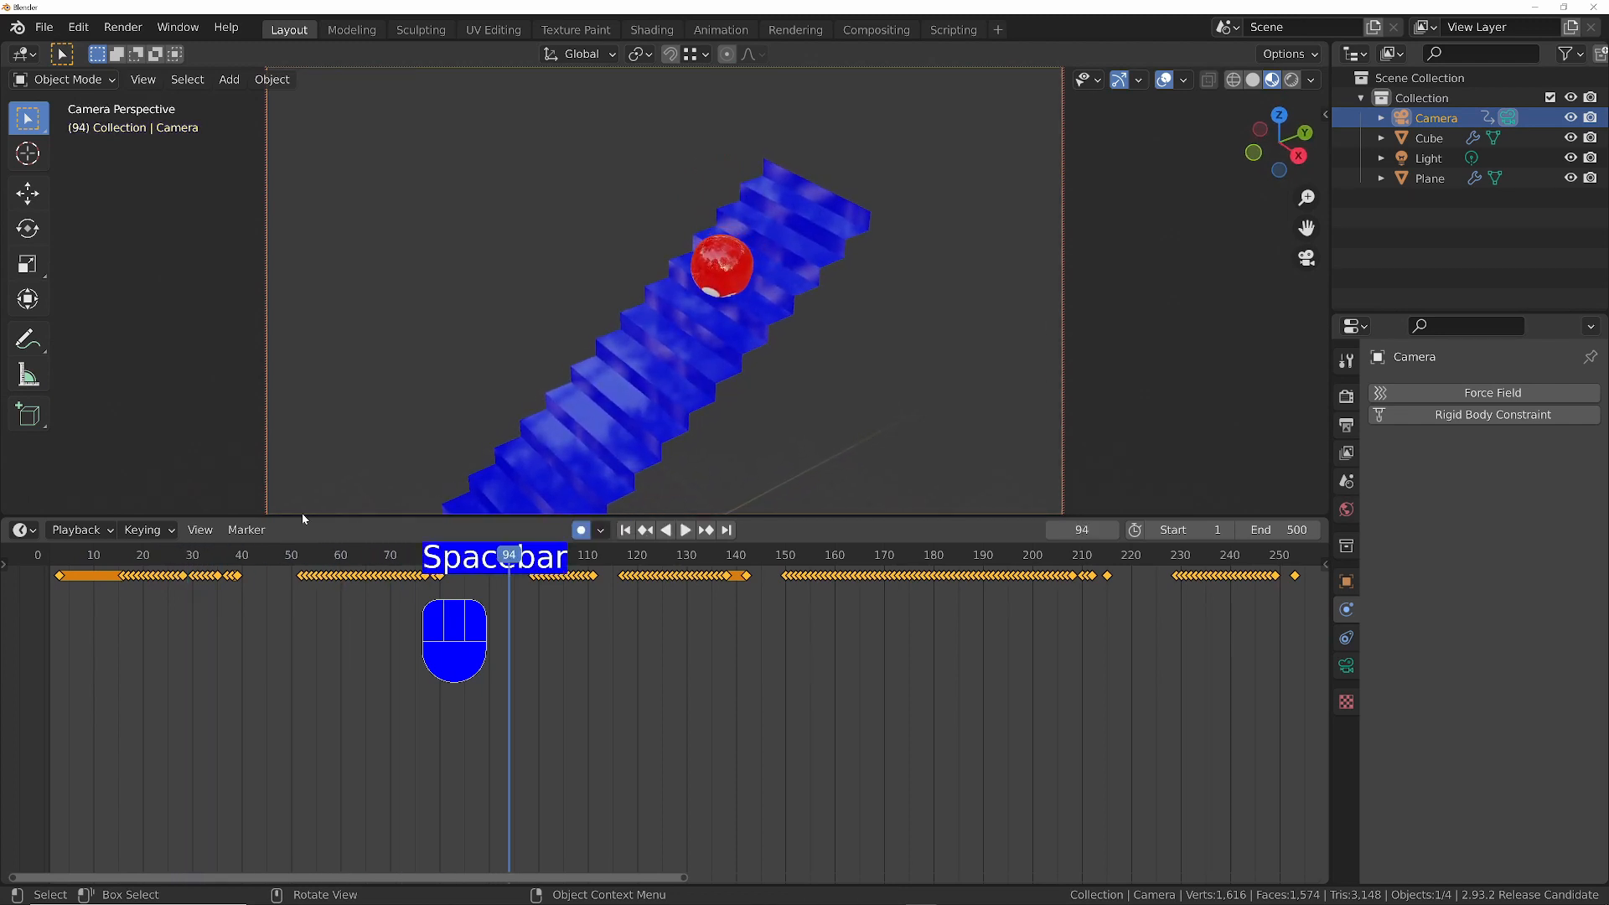
- Show the camera's F-curves in the Graph Editor and set the Interpolation Mode of all its keyframes to Linear
click(27, 535)
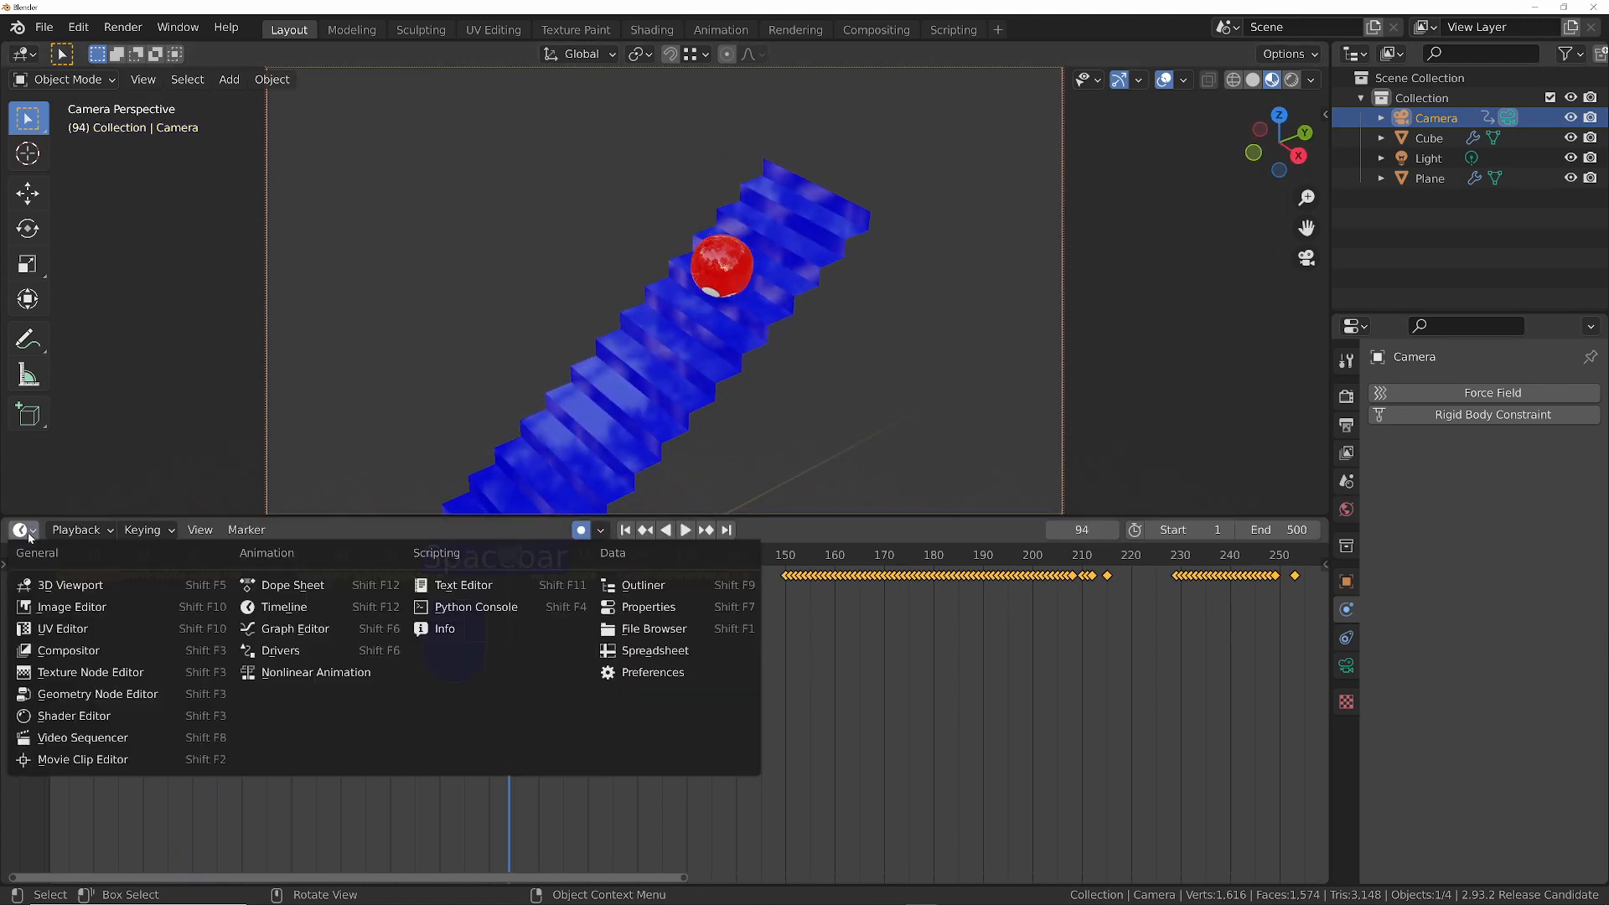
click(277, 627)
mouse_move(890, 690)
middle_down()
mouse_move(768, 759)
mouse_move(768, 680)
mouse_move(865, 691)
mouse_move(823, 727)
mouse_move(885, 683)
middle_up()
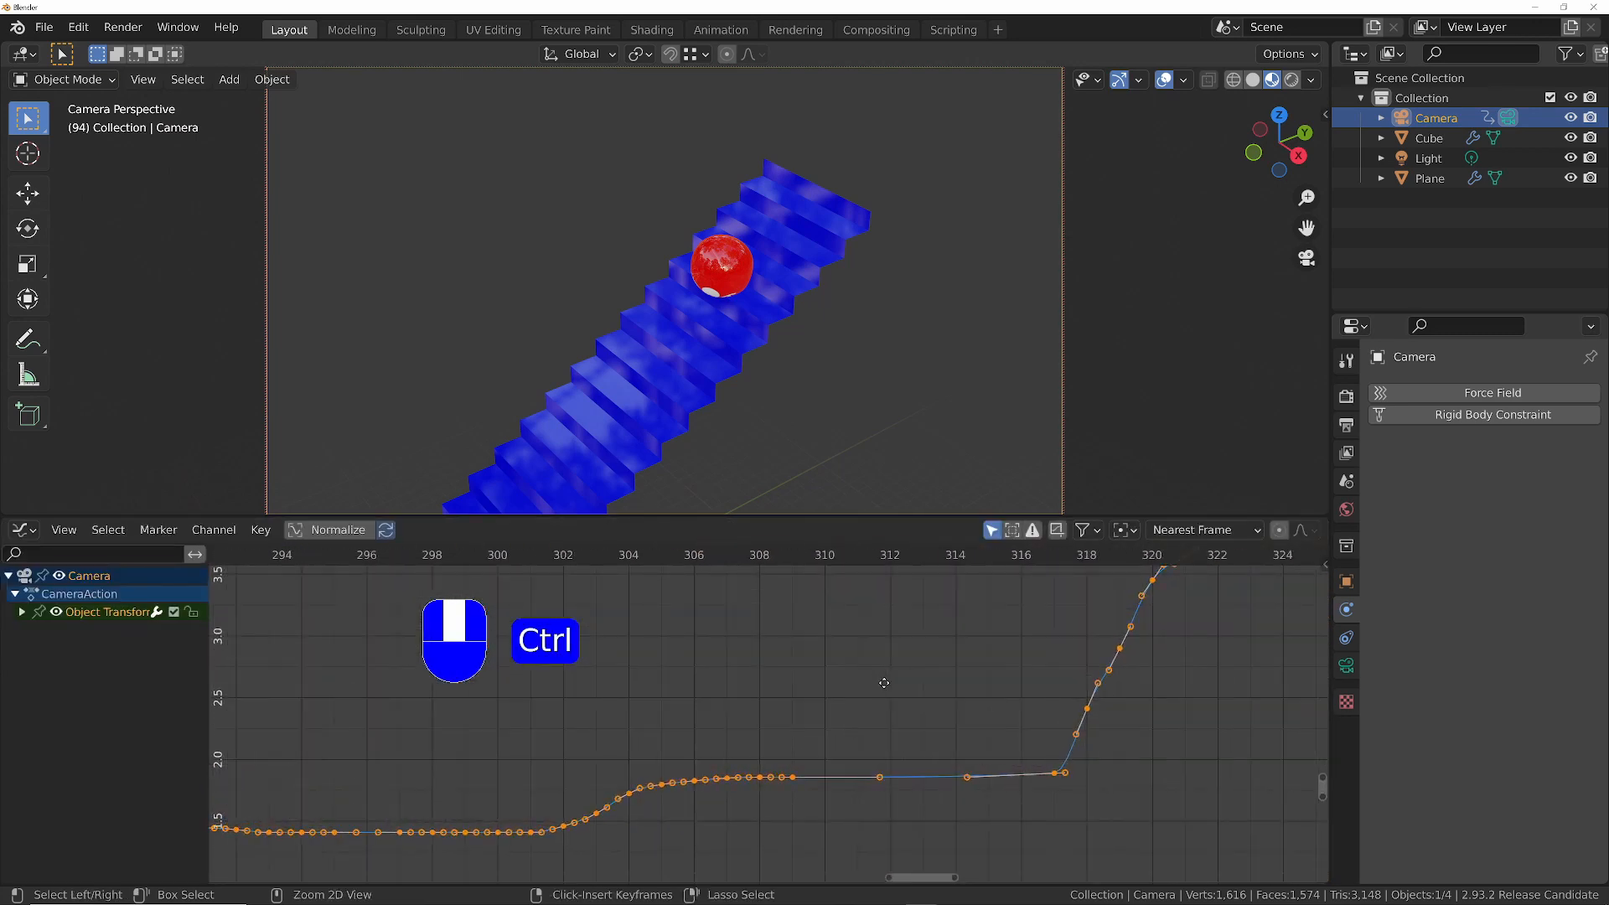
ctrl+middle_drag(1100, 675, 902, 754)
ctrl+middle_drag(818, 691, 829, 749)
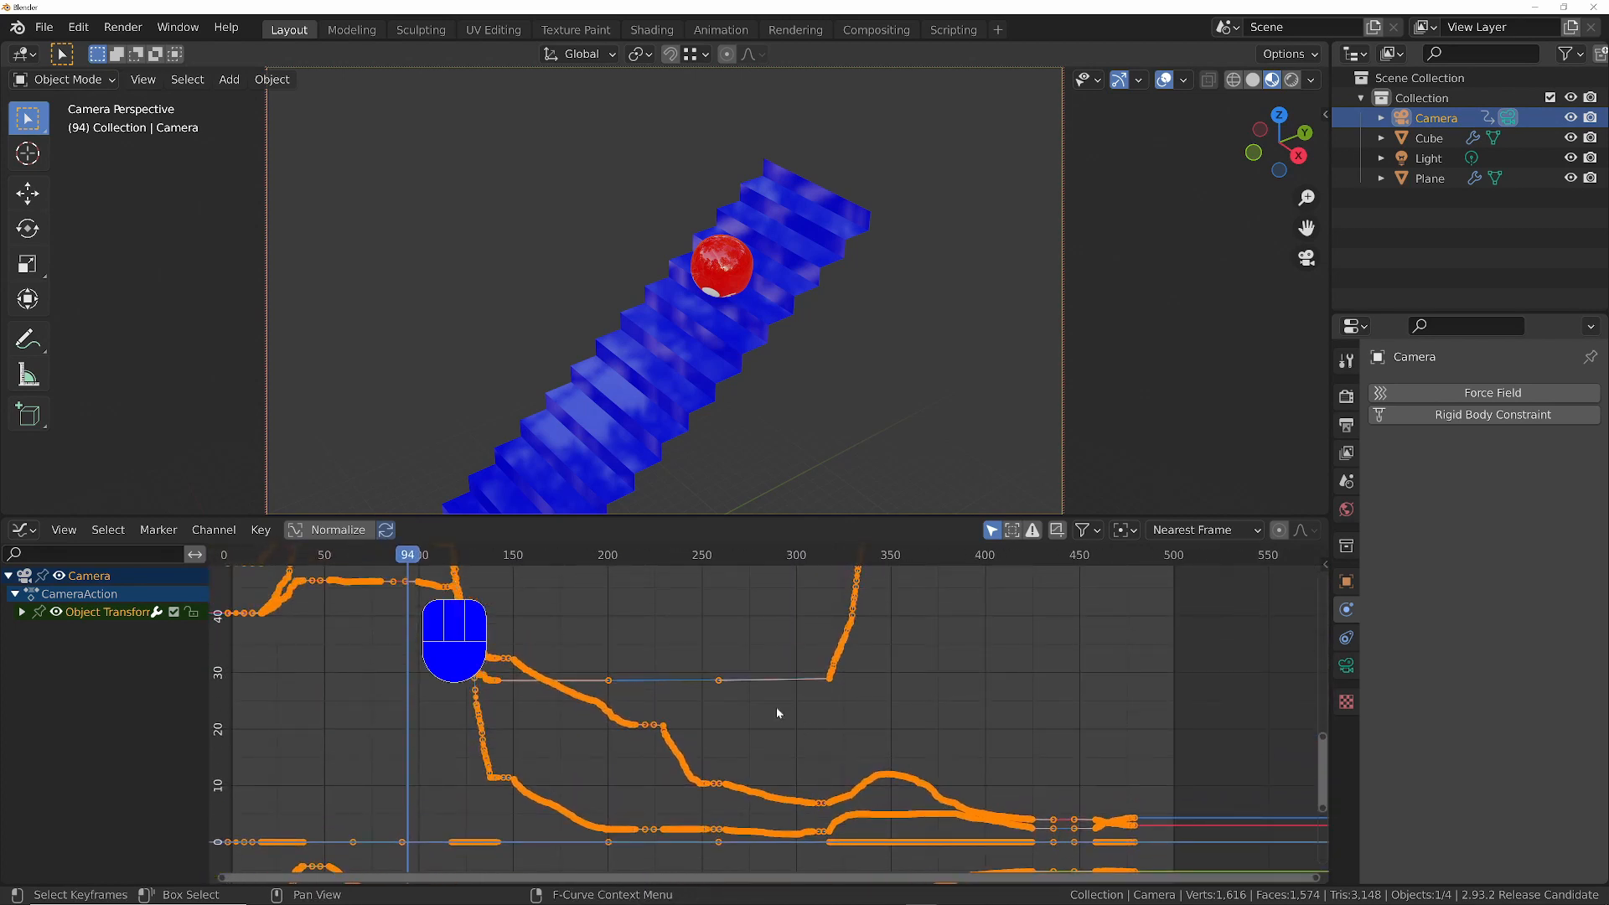
right_drag(653, 650, 679, 649)
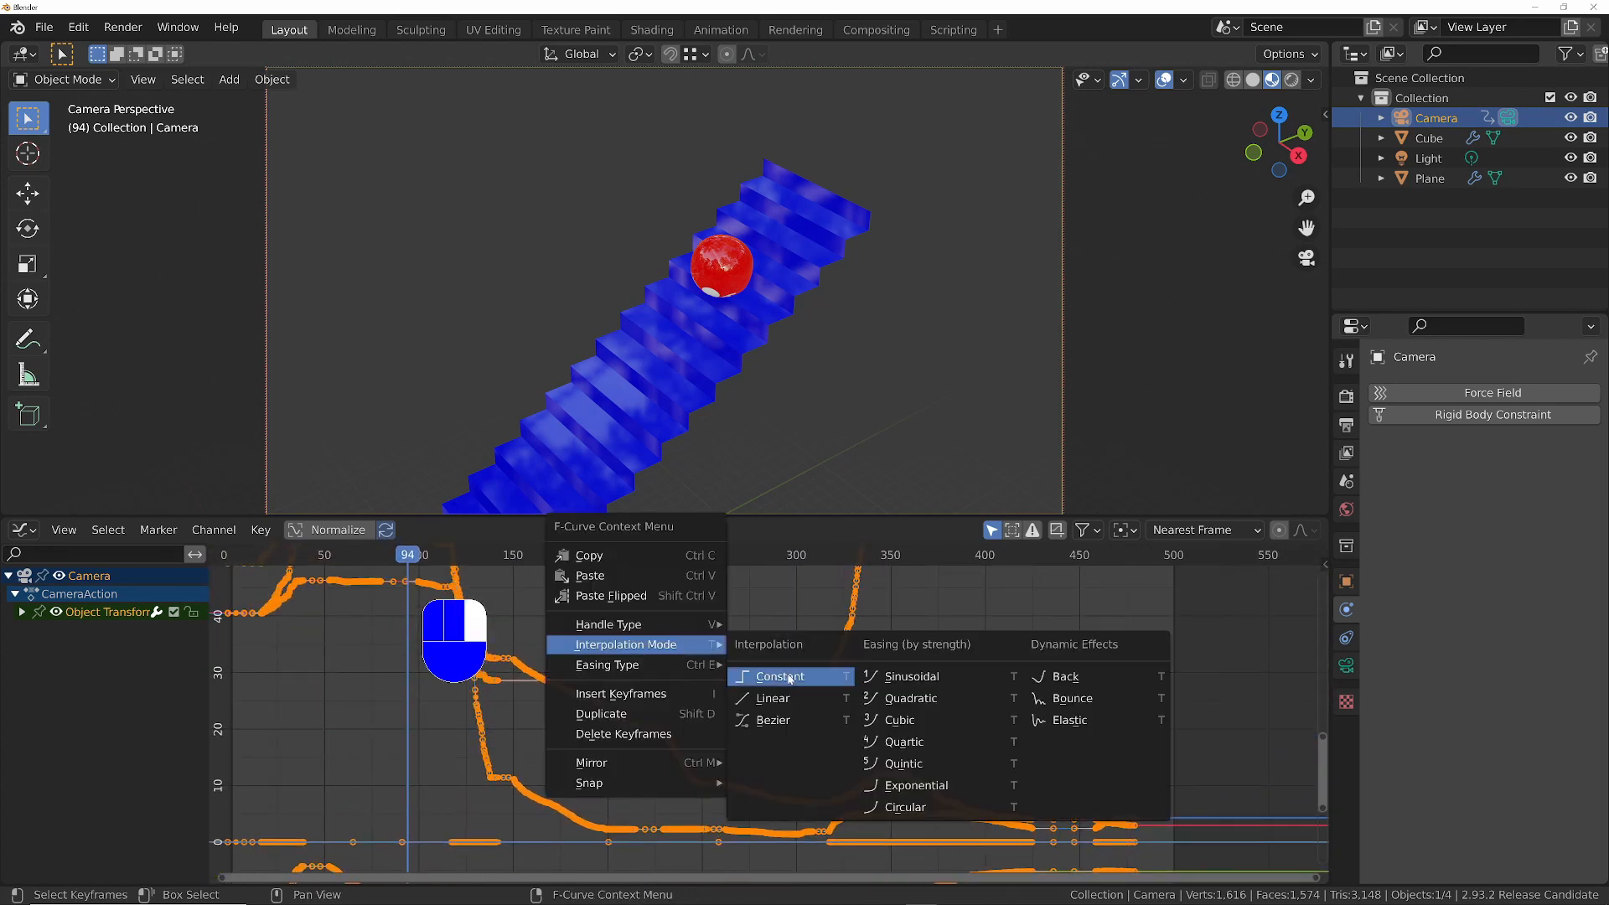
click(782, 706)
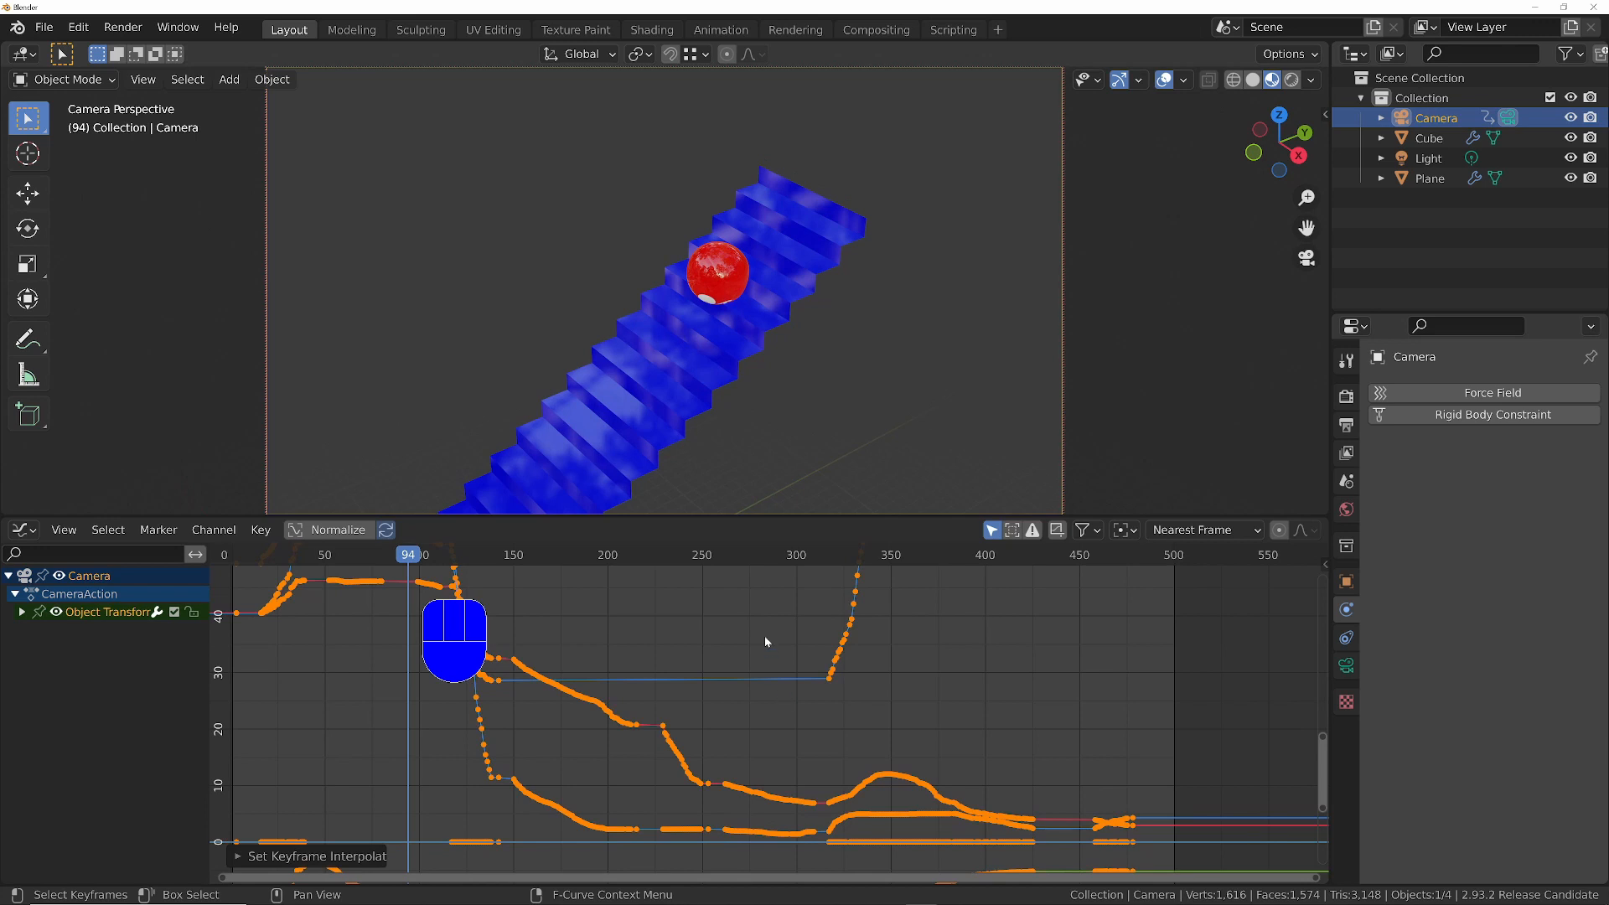
- Fit all camera F-curves in the graph and smooth the selected keyframes repeatedly to even out the jittery motion
ctrl+middle_drag(765, 635, 772, 672)
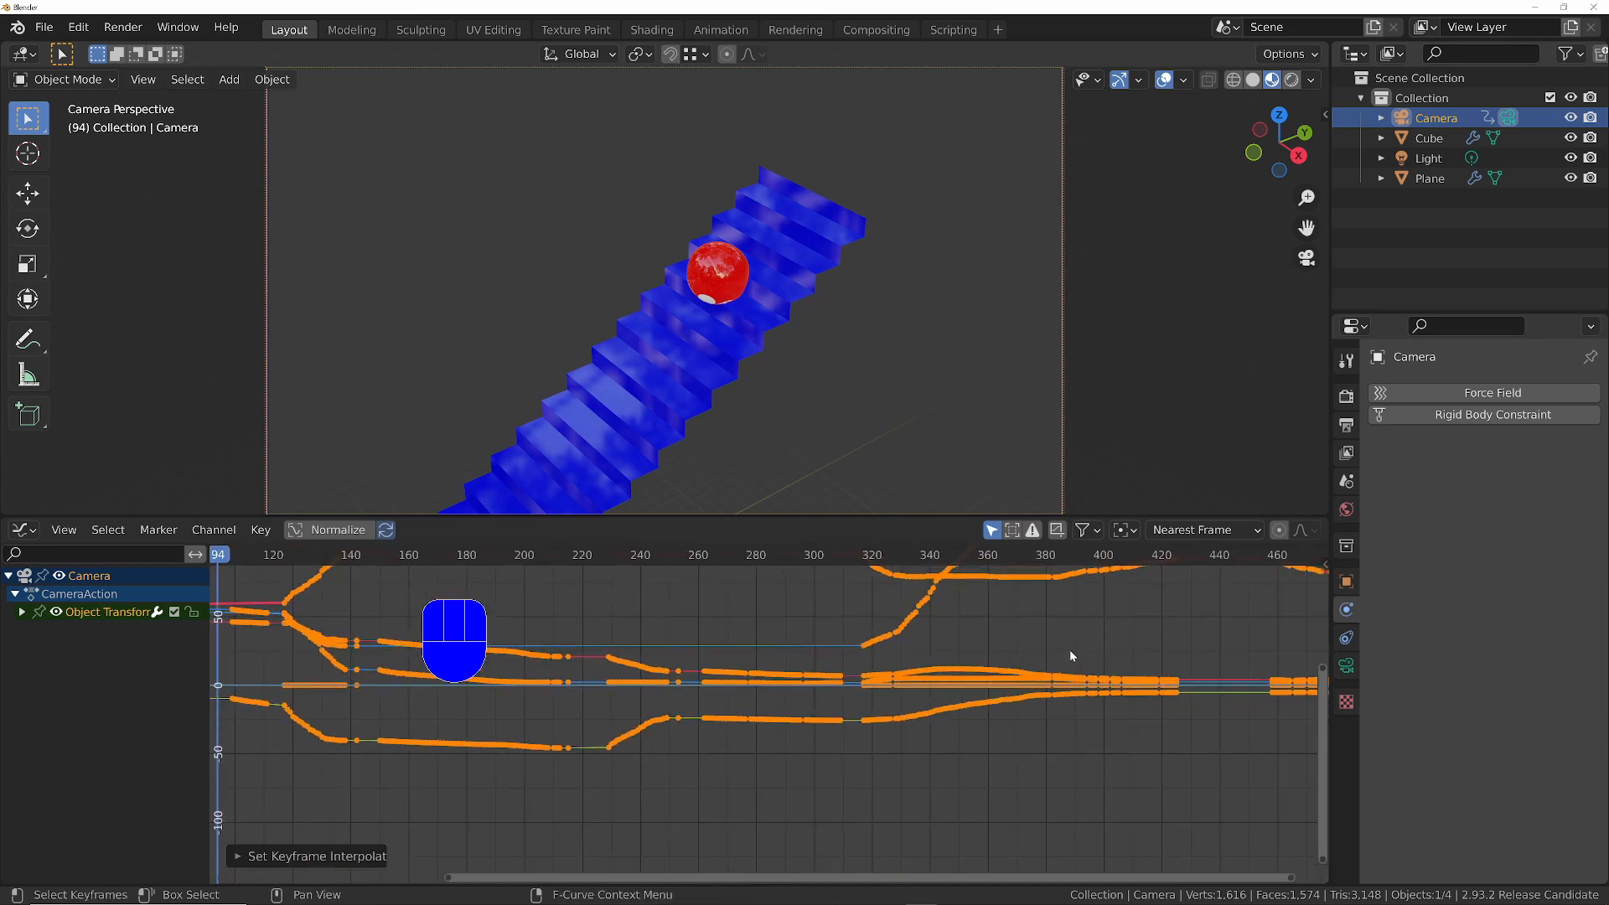
key(Home)
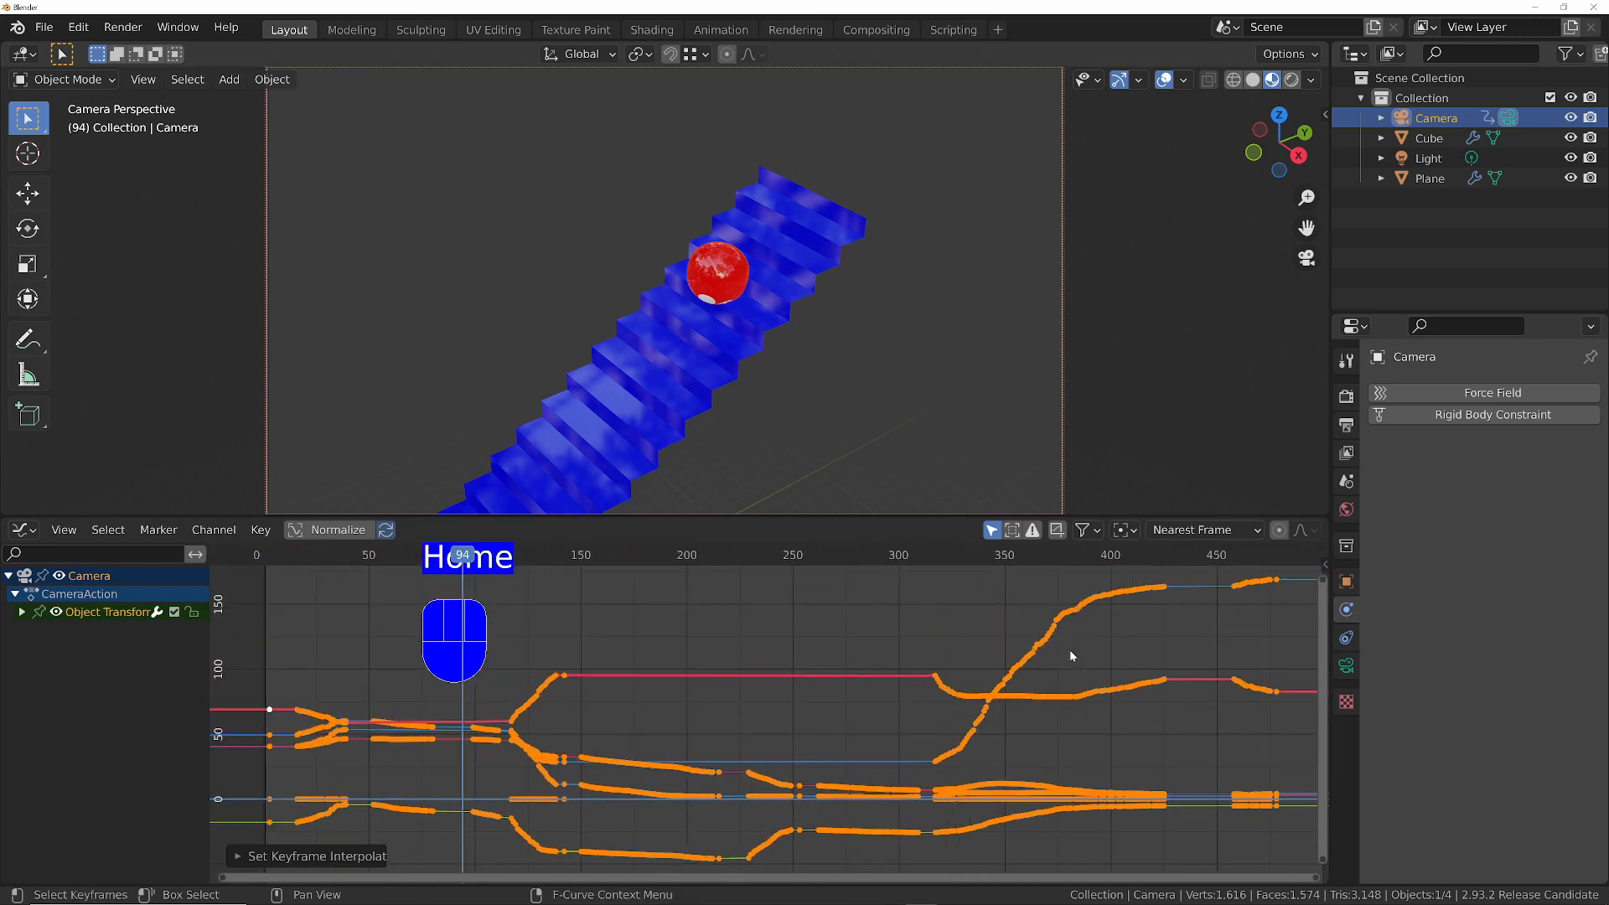
key(alt+o)
key(alt+o)
key(alt+o)
key(alt+o)
key(alt+o)
key(alt+o)
key(alt+o)
key(alt+o)
key(alt+o)
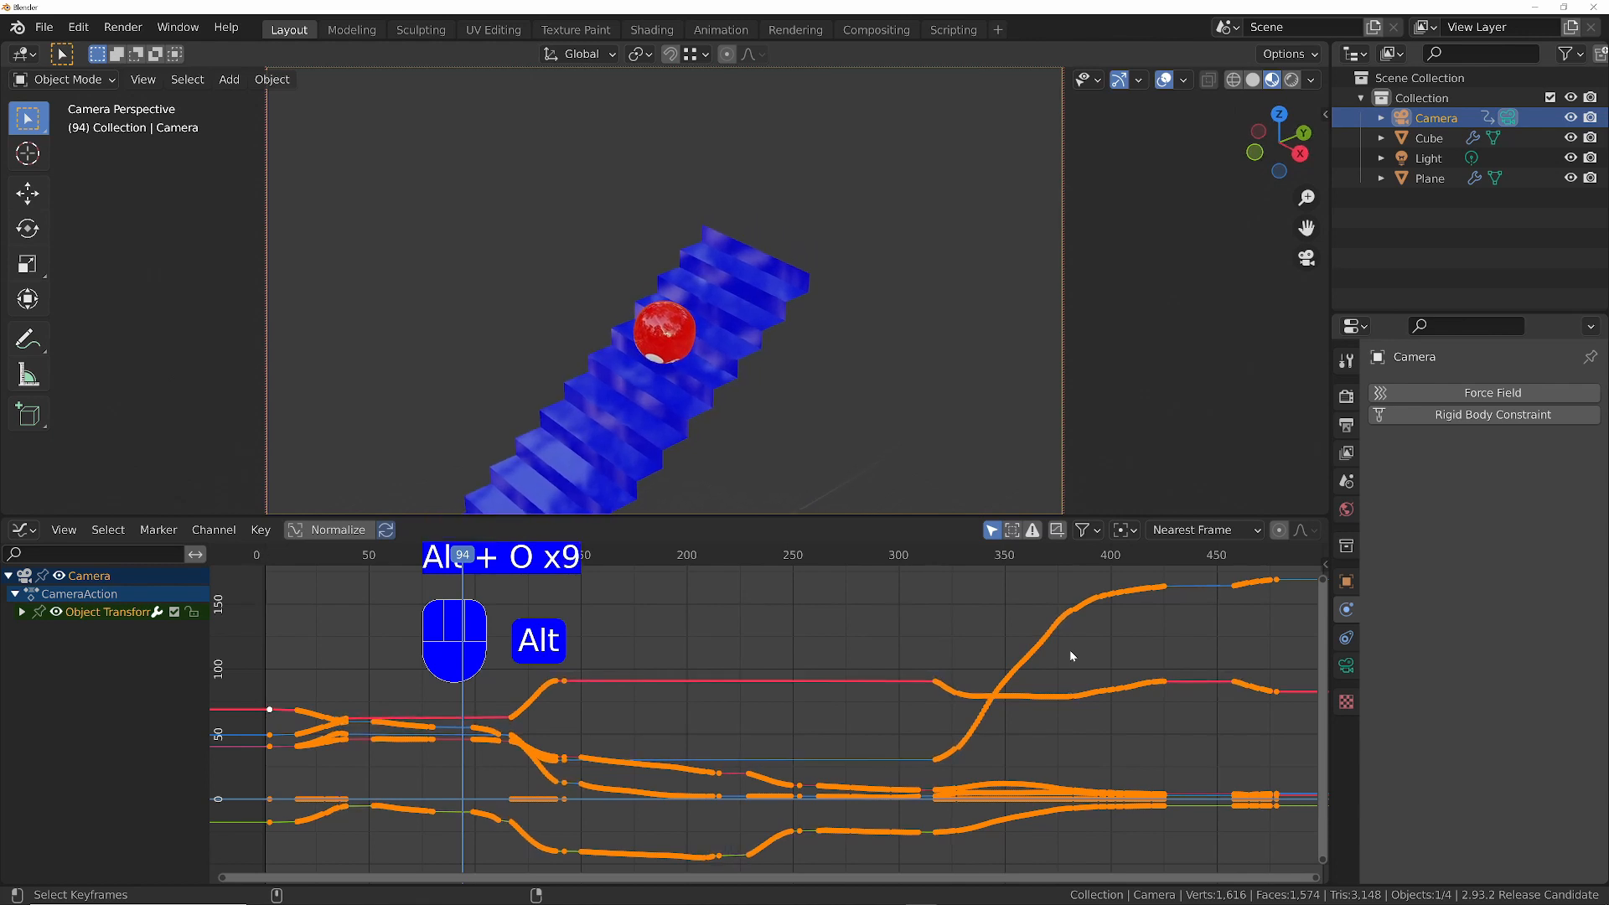
key(alt+o)
key(alt+o)
key(alt+o)
key(alt+o)
key(alt+o)
key(alt+o)
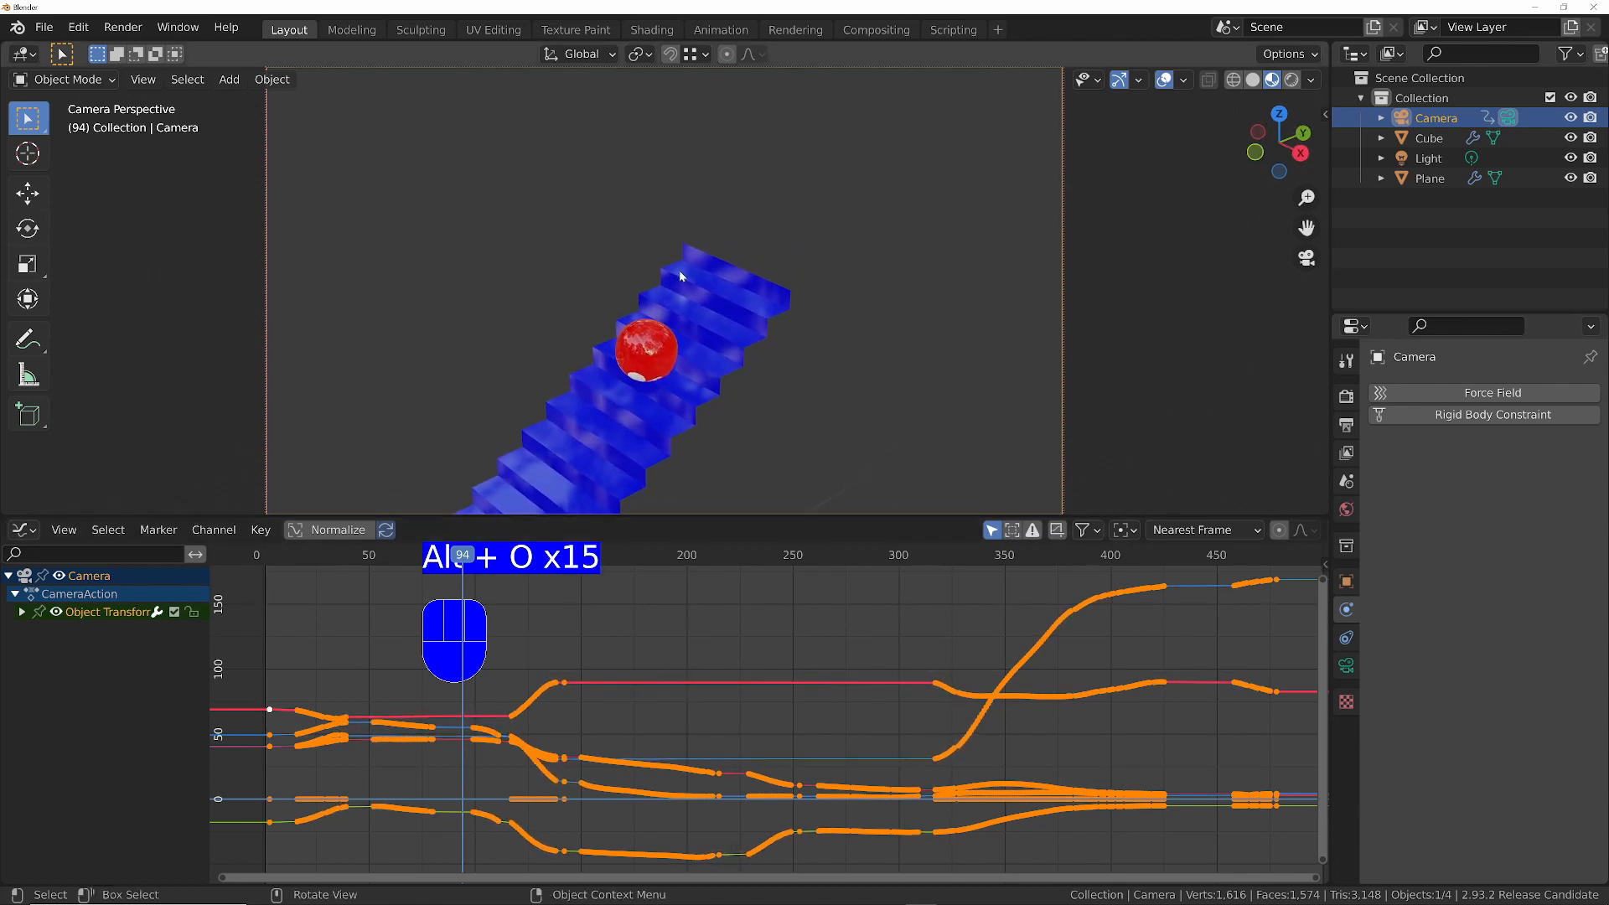
- Play back the smoothed camera animation, then restart it from frame 1 to review the motion again
key(space)
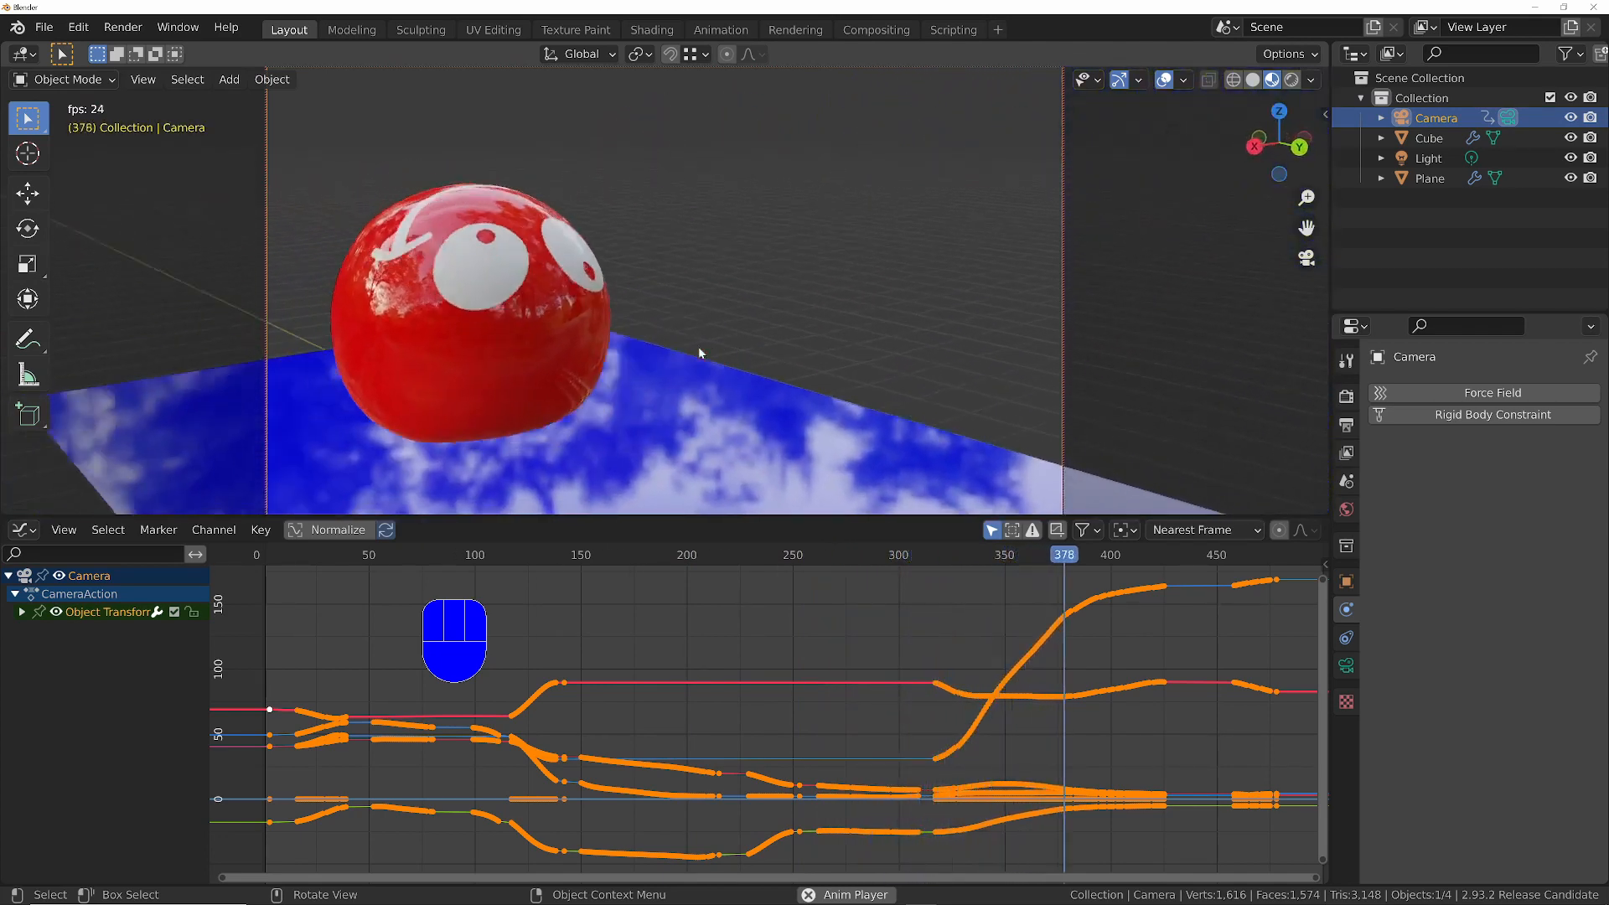
key(space)
key(shift+Left)
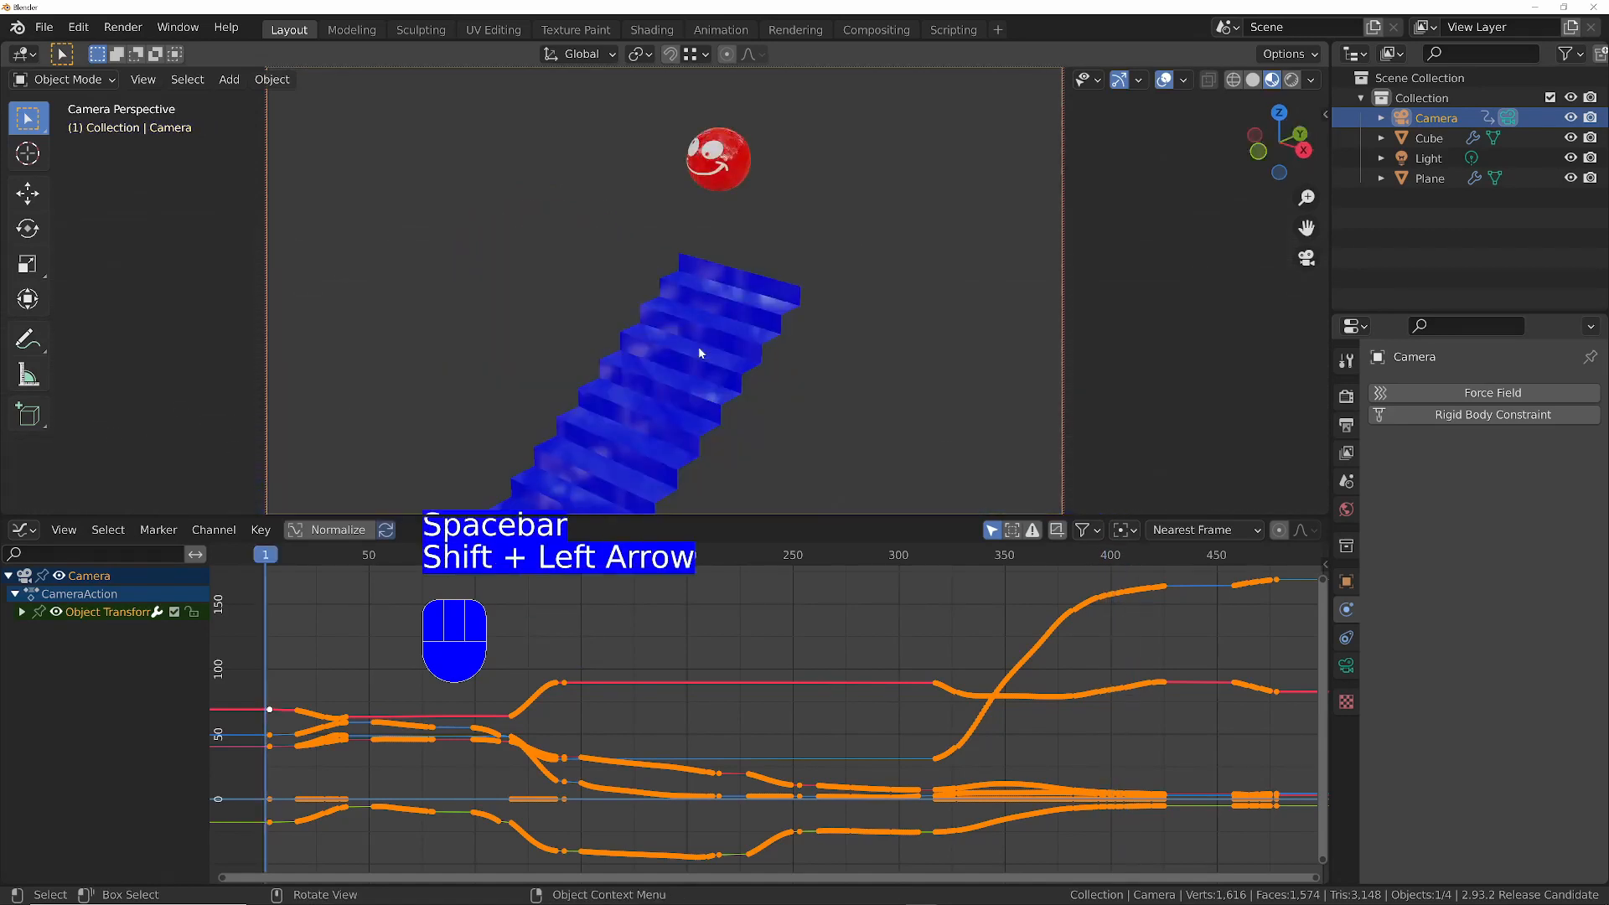
key(space)
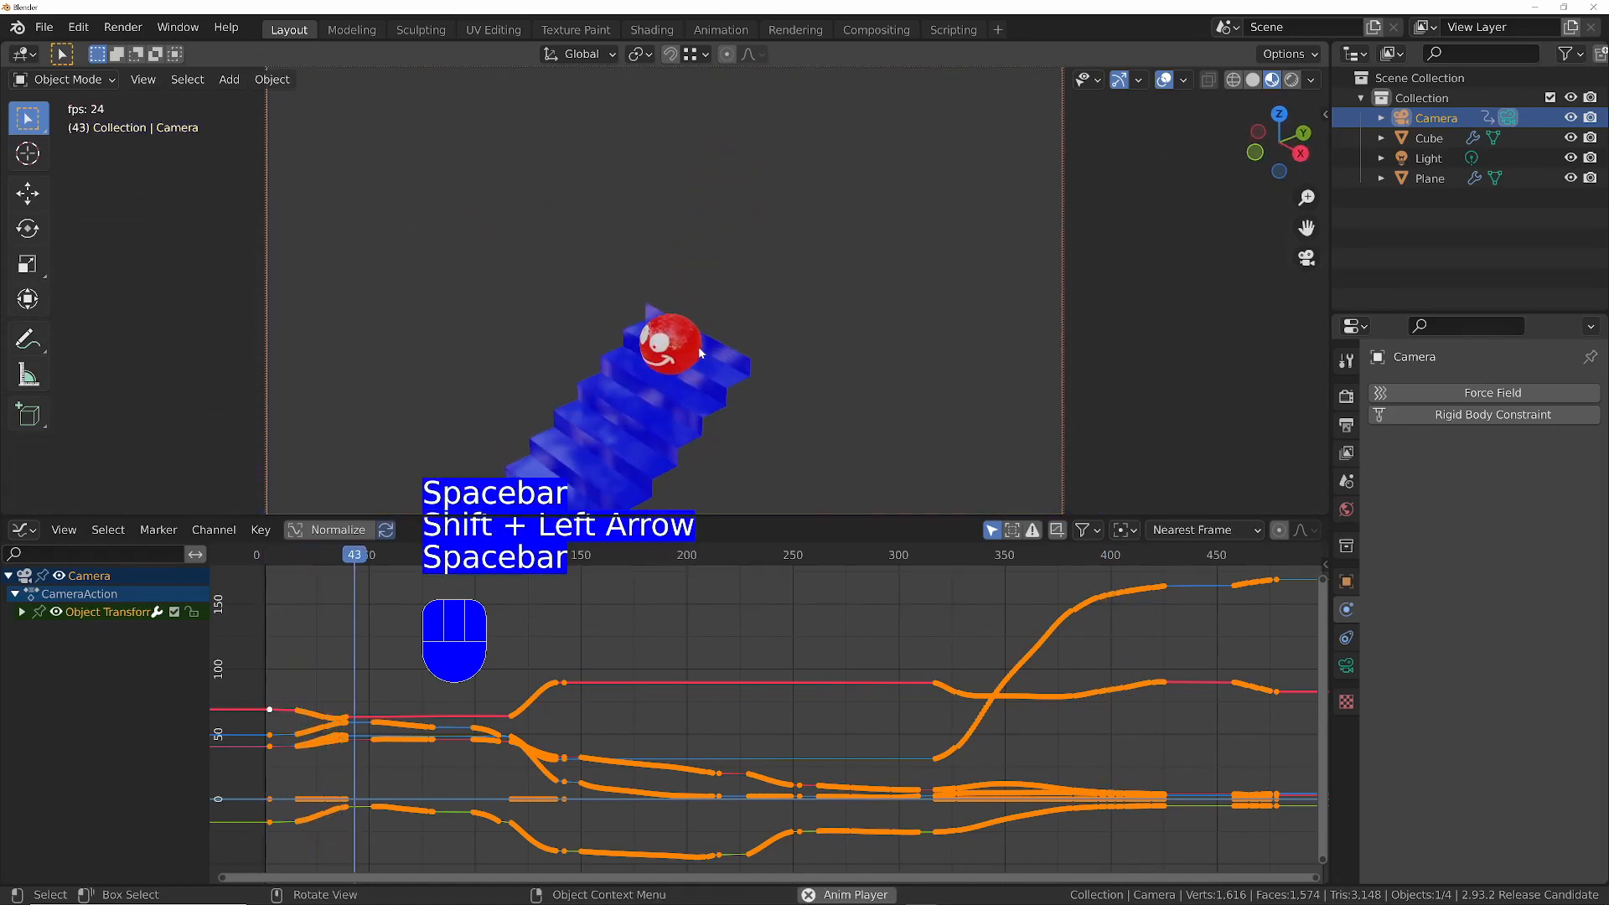
key(space)
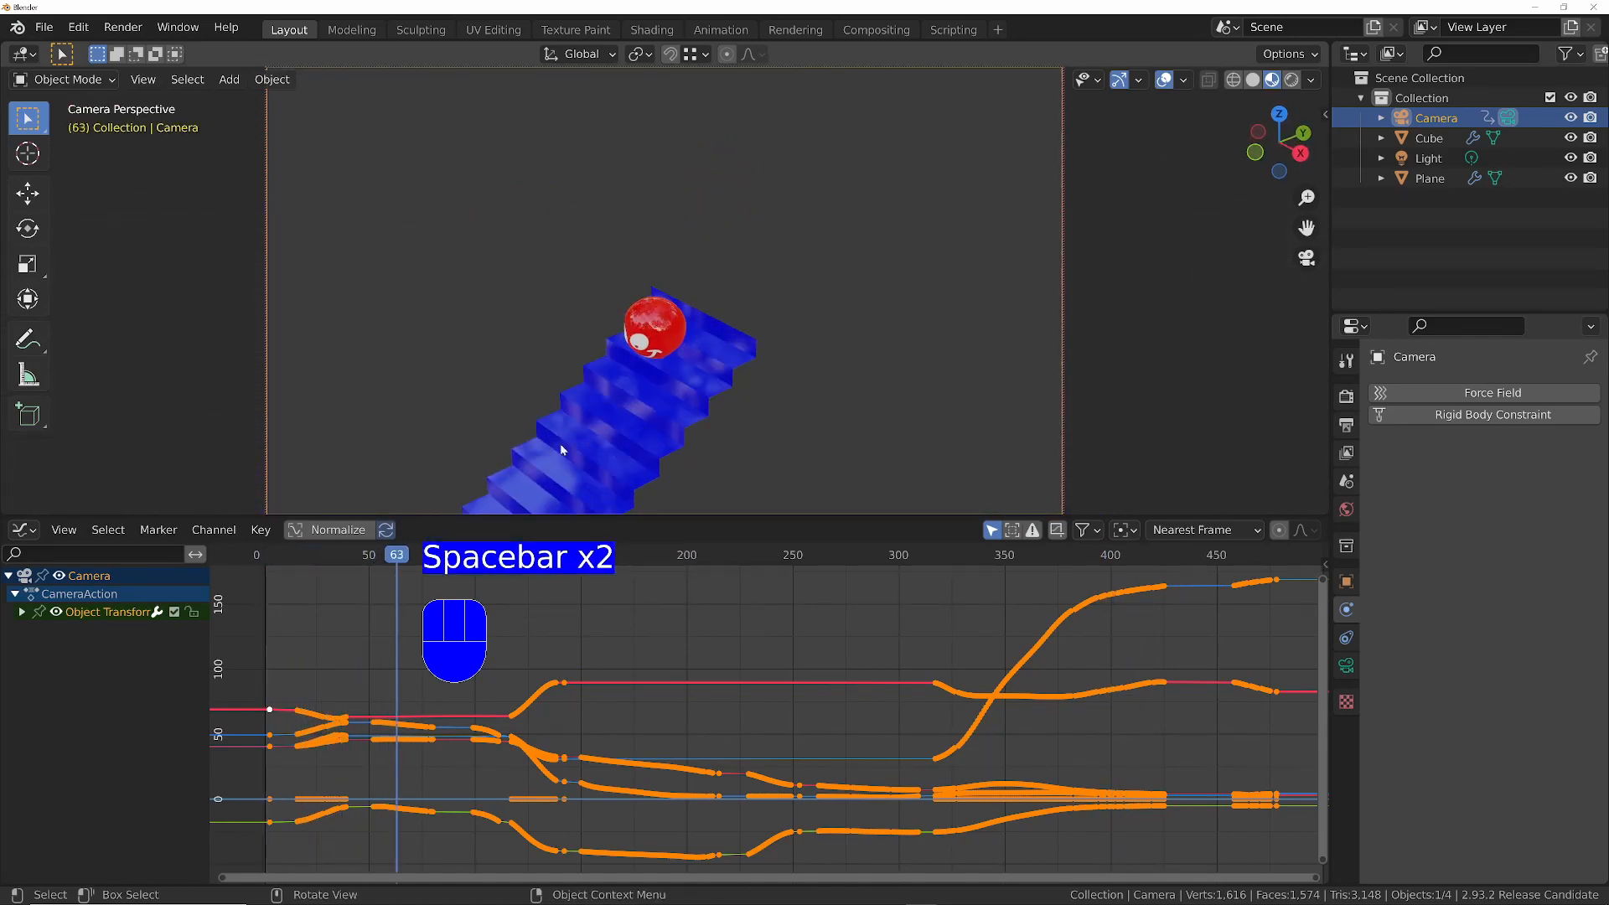
- Replay the smoothed camera animation from the first frame to check how steadily it follows the ball
middle_drag(362, 728, 720, 689)
scroll(735, 706, up, 13)
scroll(738, 656, up, 4)
scroll(738, 657, down, 4)
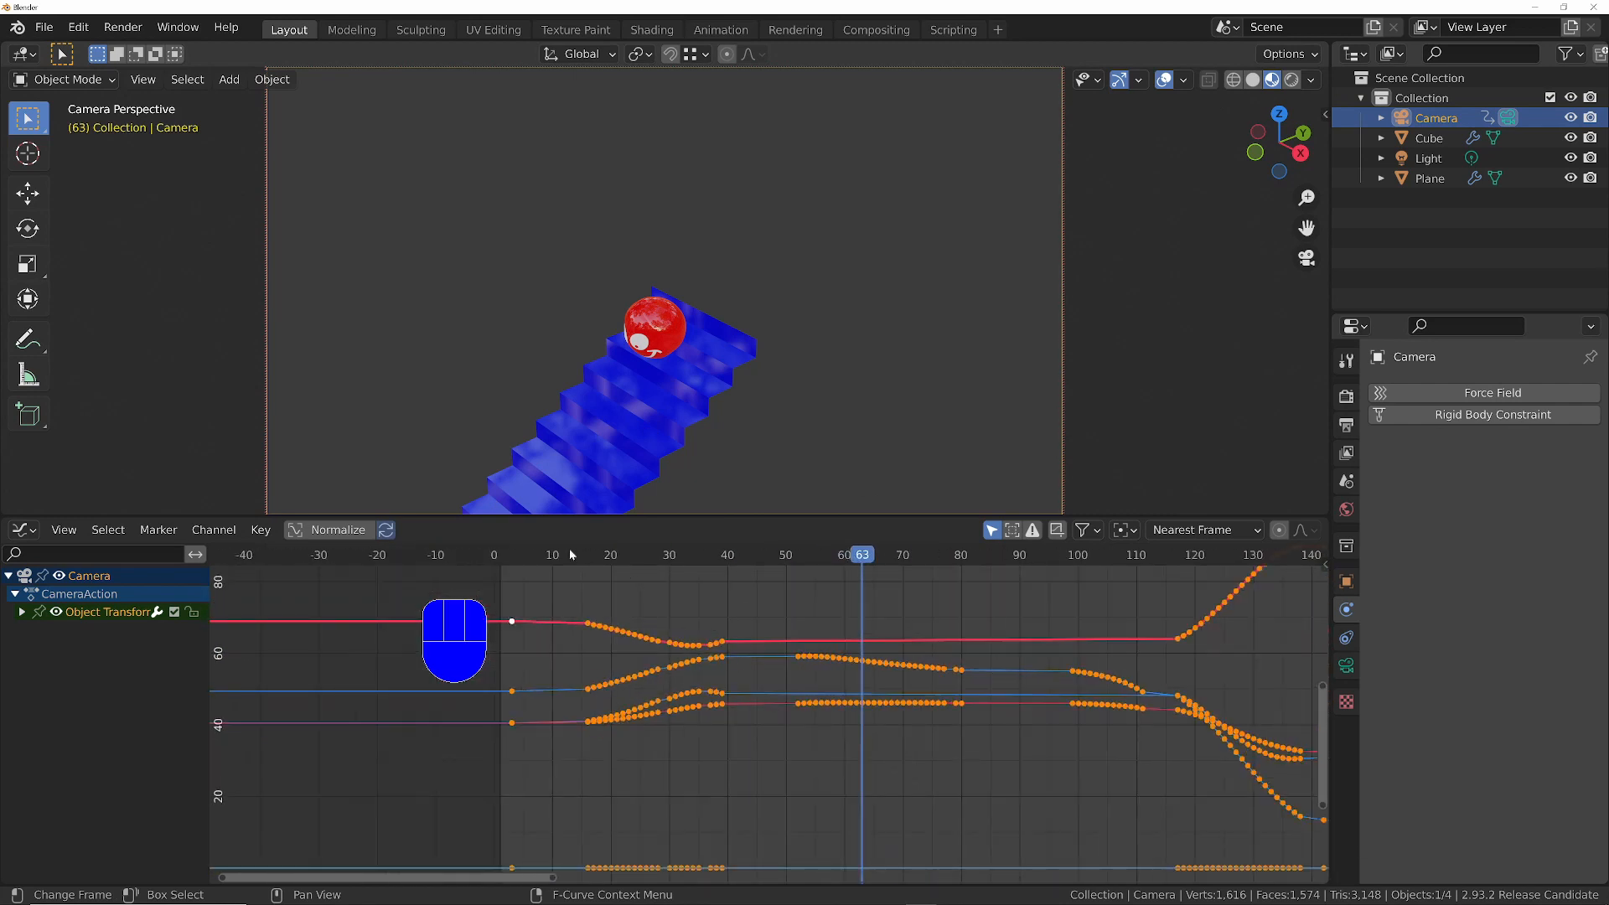
drag(570, 555, 506, 555)
key(space)
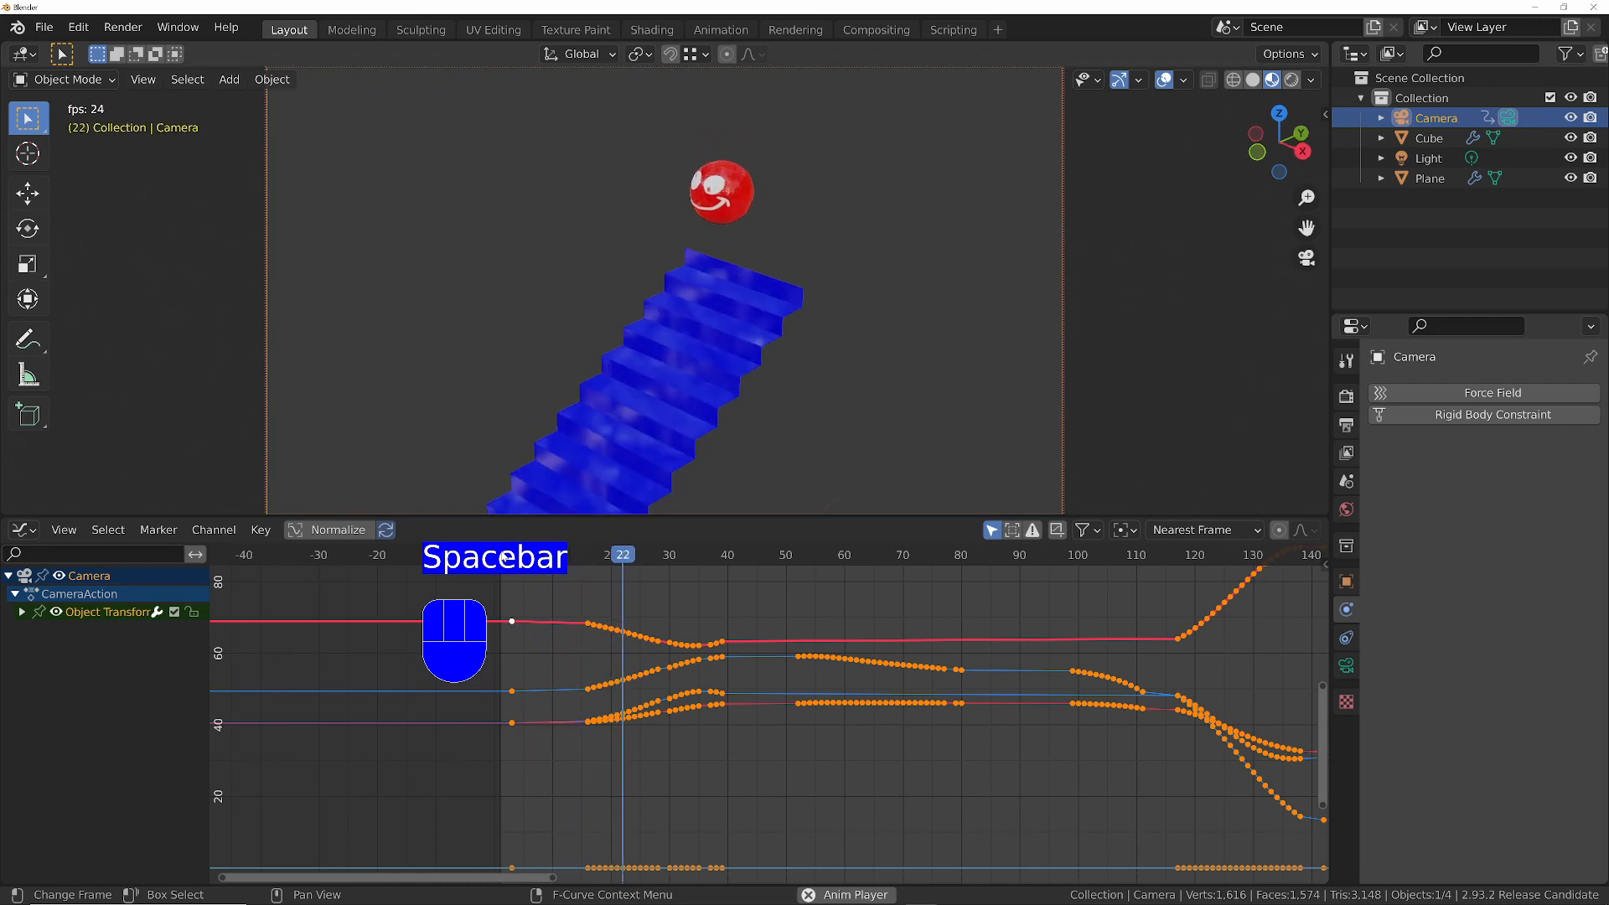
key(space)
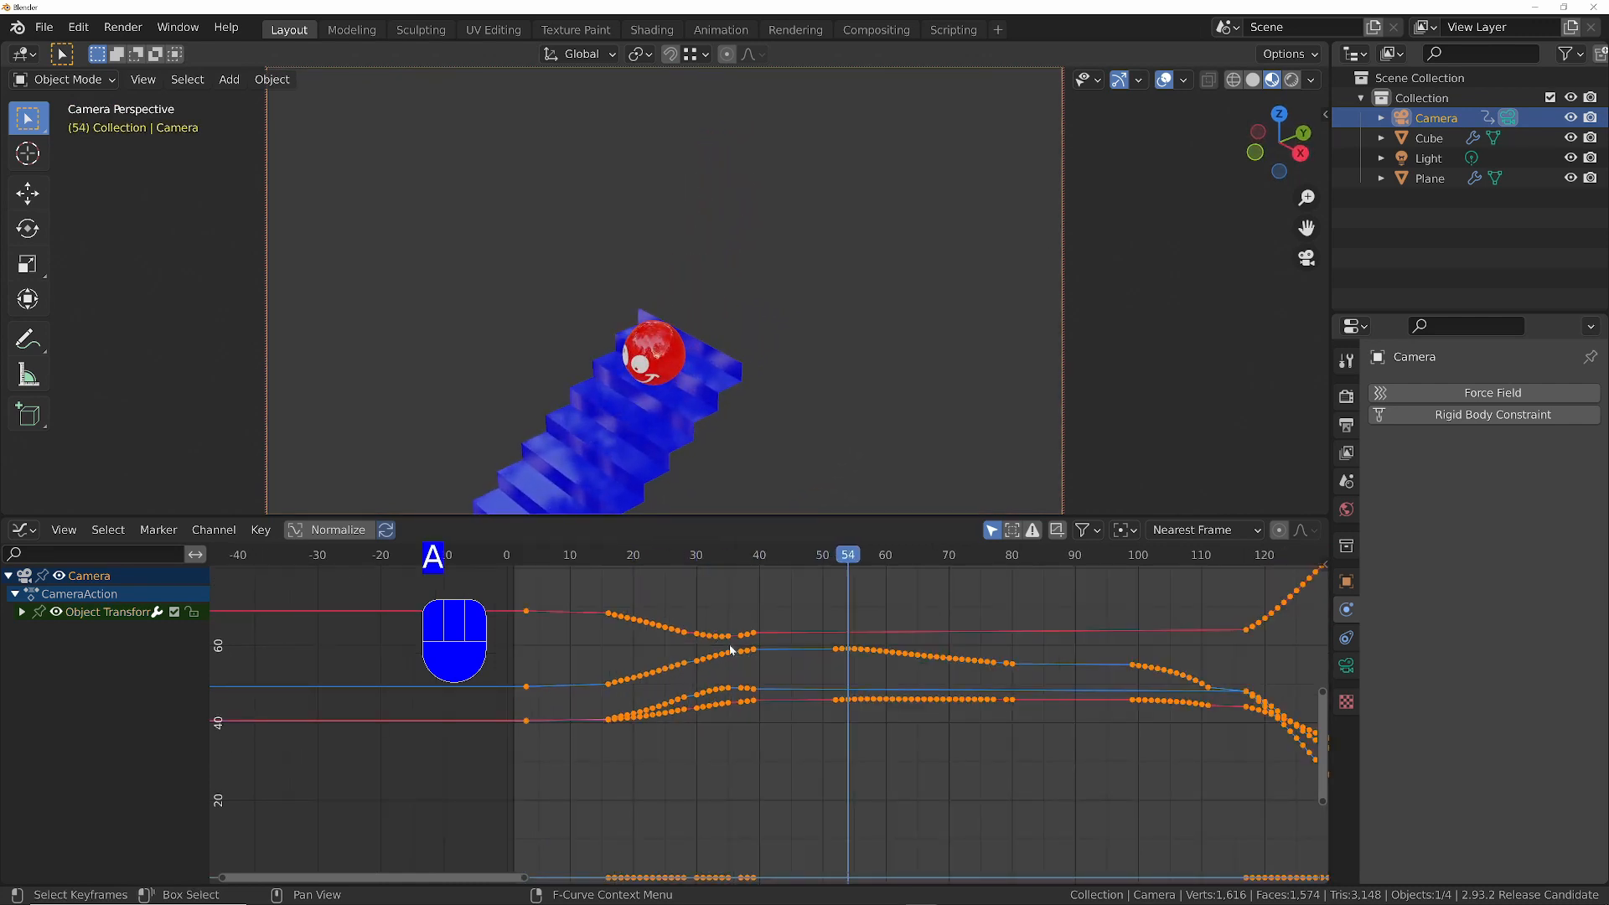
- Sample the camera's keyframes to fill every frame and smooth the resulting keys repeatedly, about 17 times
click(253, 531)
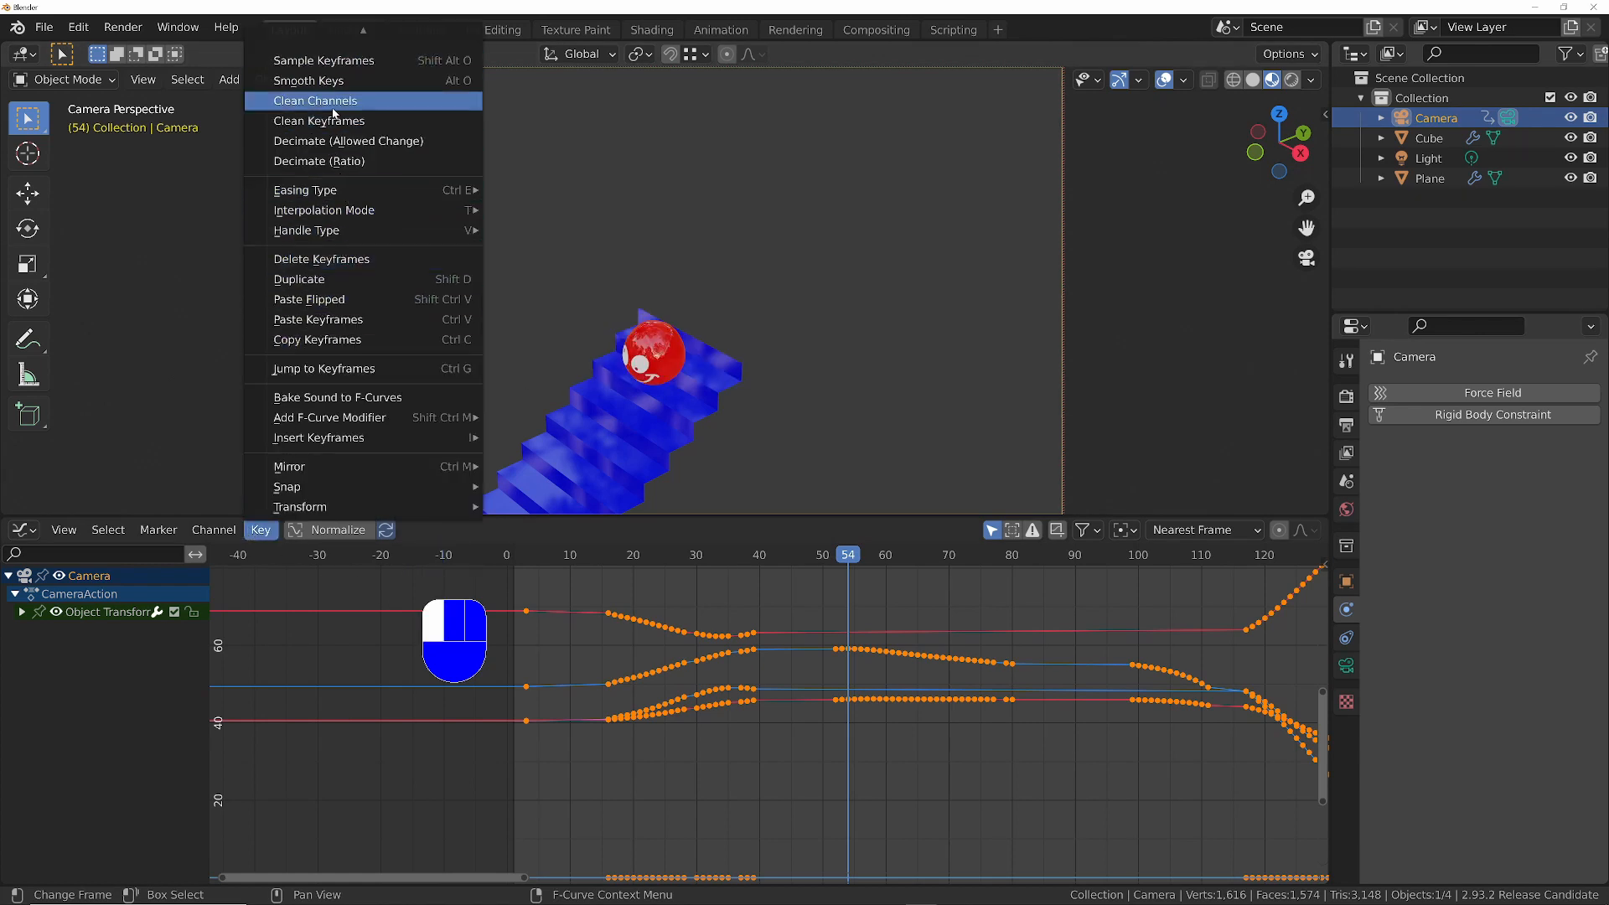
click(331, 60)
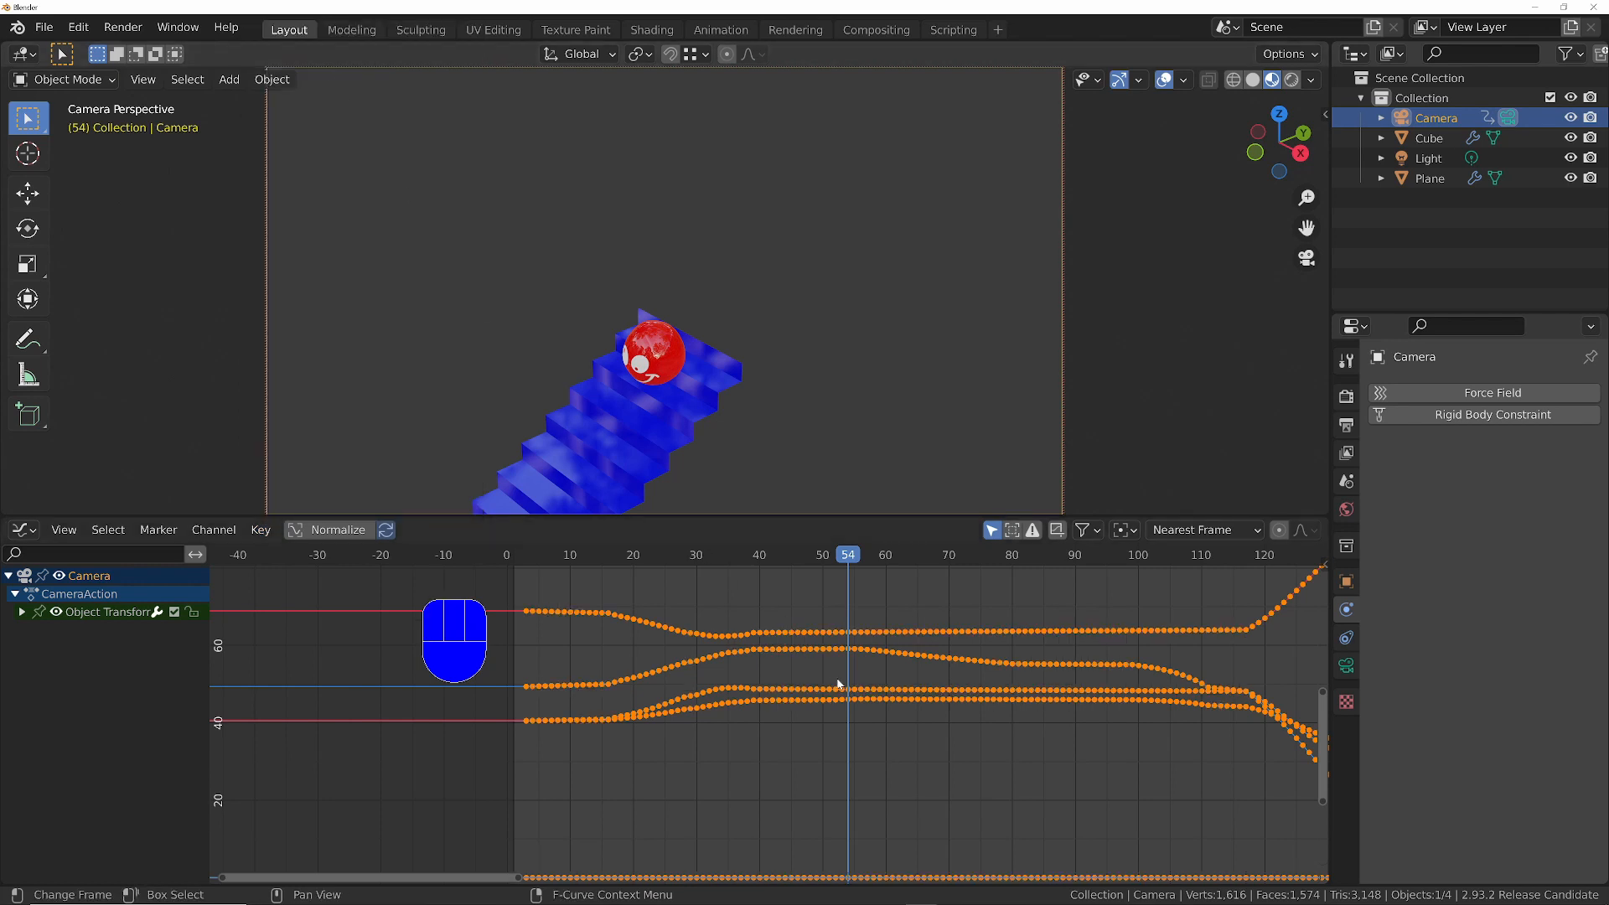
key(alt+o)
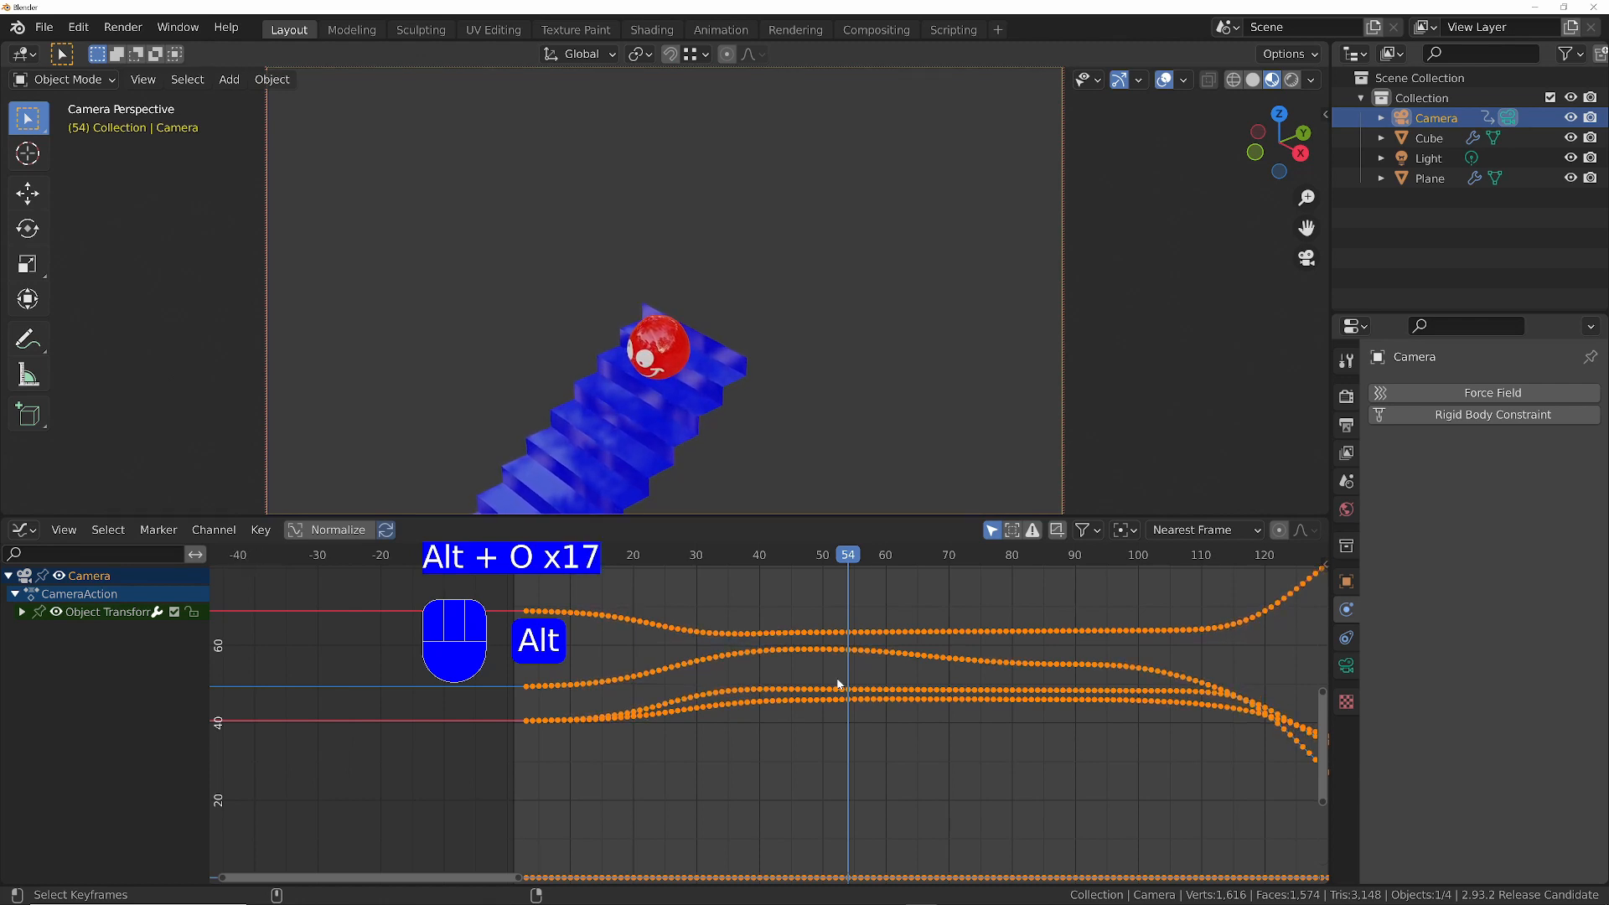
- Show the full extent of the camera curves and play back the resampled animation from the first frame
ctrl+middle_drag(1048, 671, 786, 737)
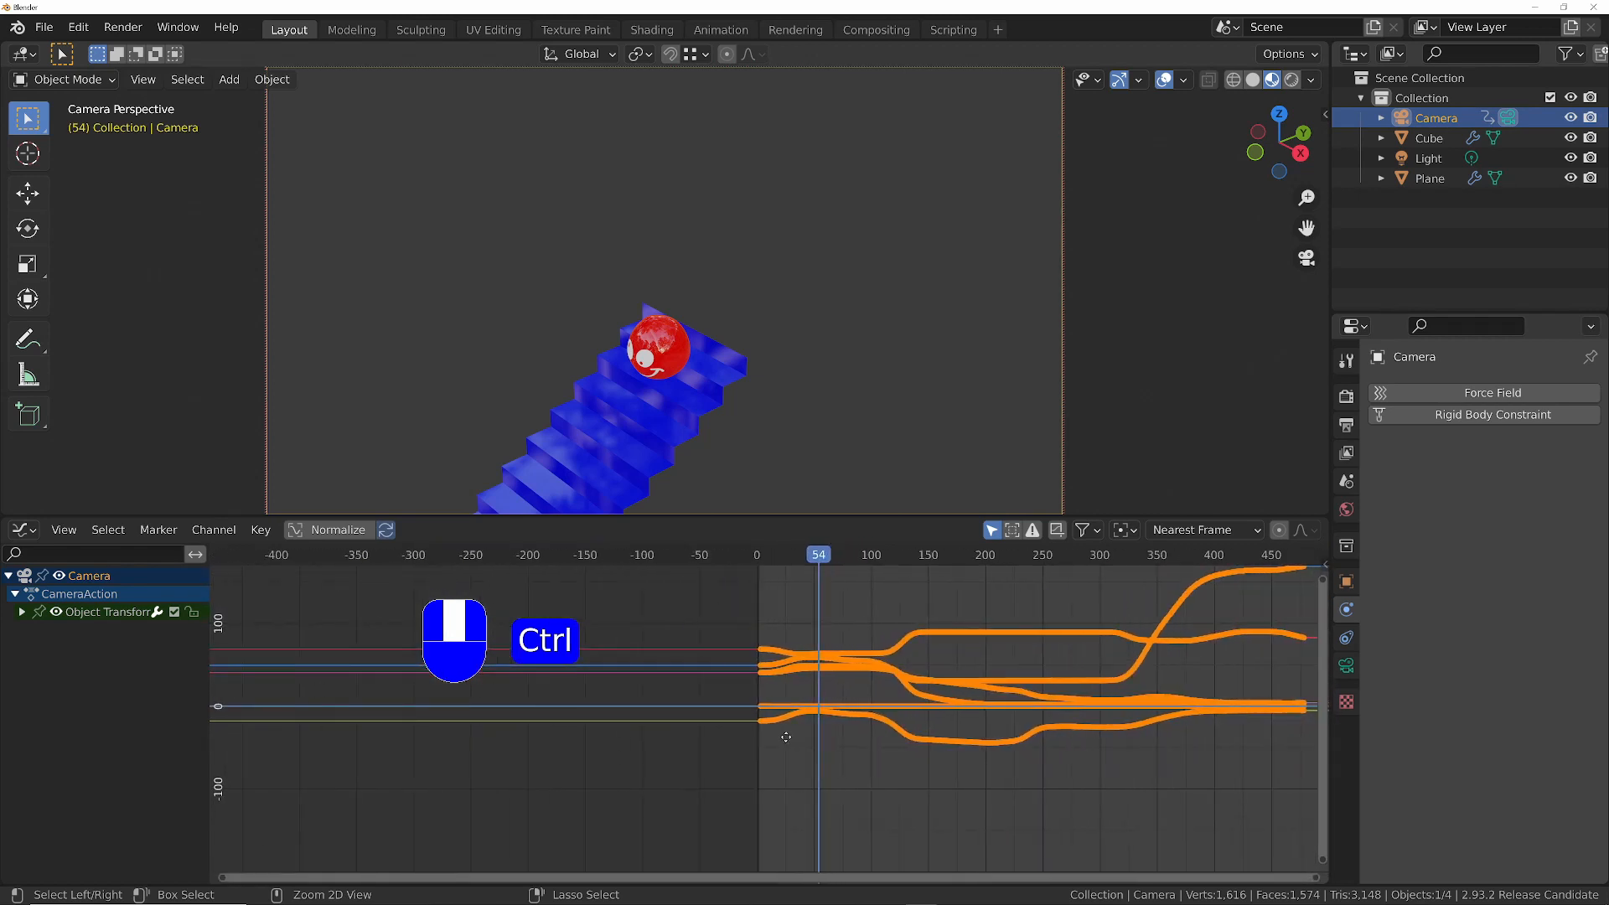
middle_drag(1021, 698, 892, 679)
key(space)
key(space)
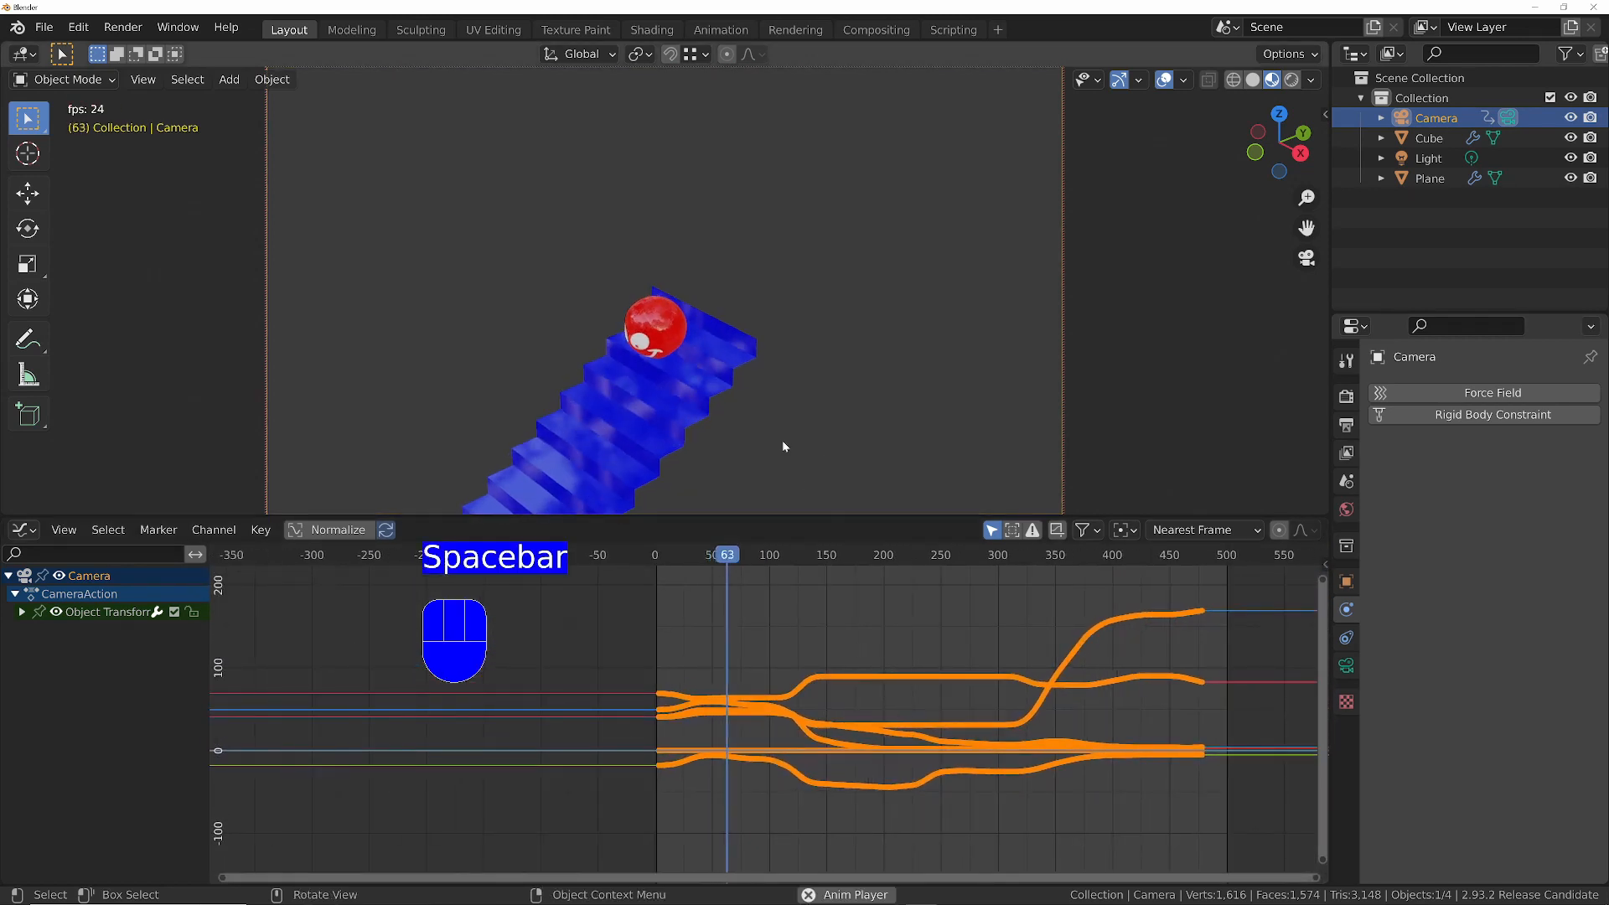
key(shift+Left)
key(space)
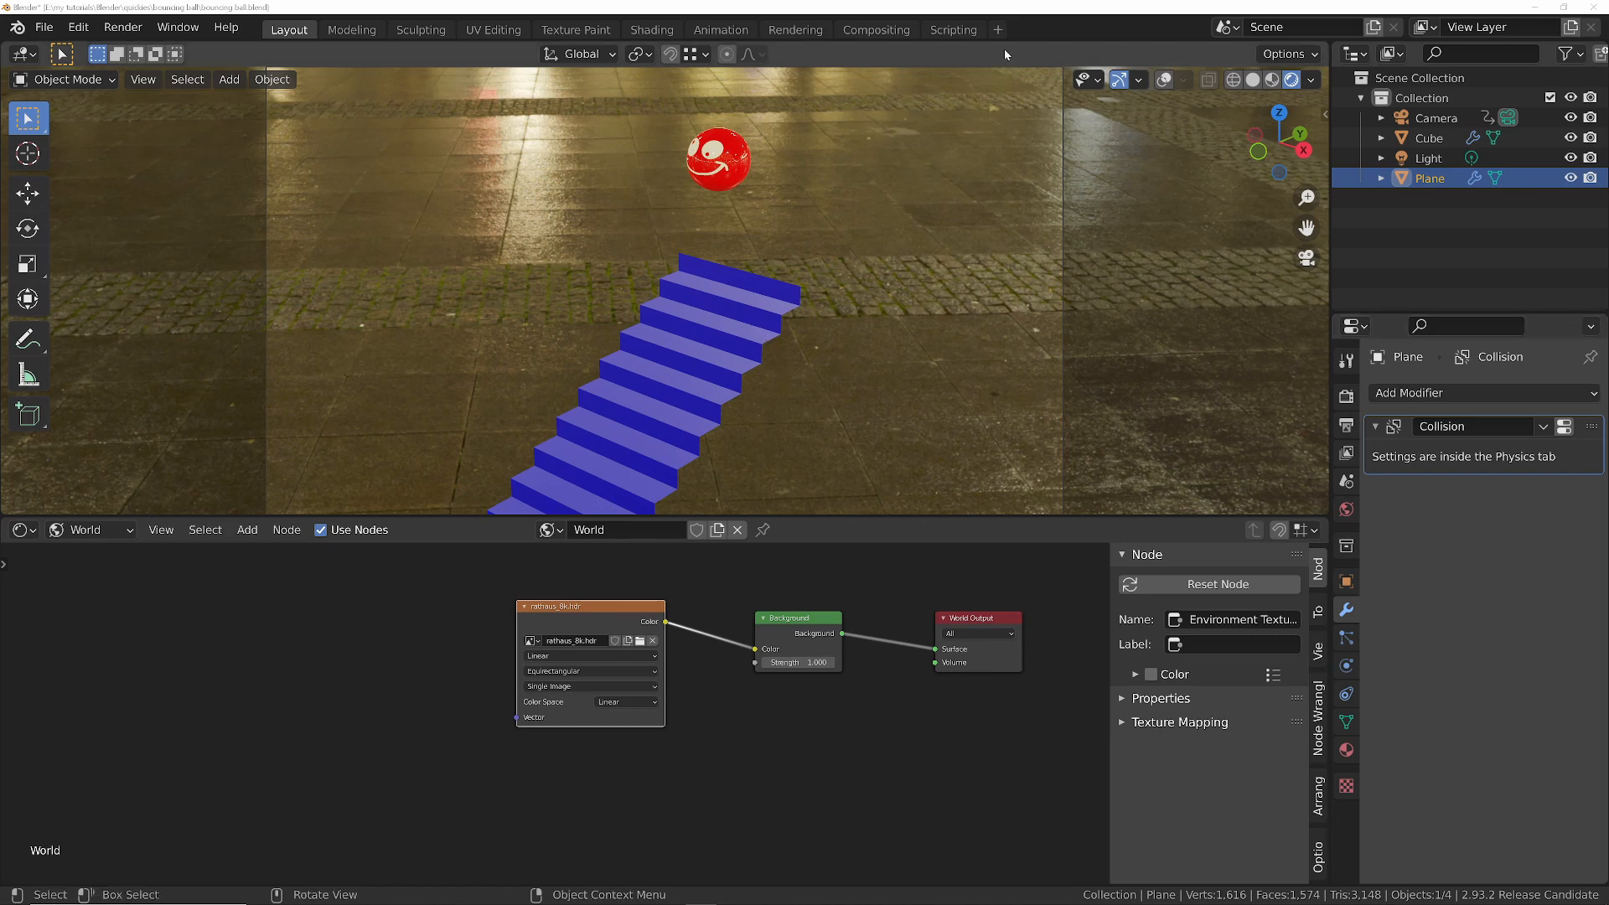
- Play the animation through the camera in the rendered view with the HDRI background, and return to the first frame
key(space)
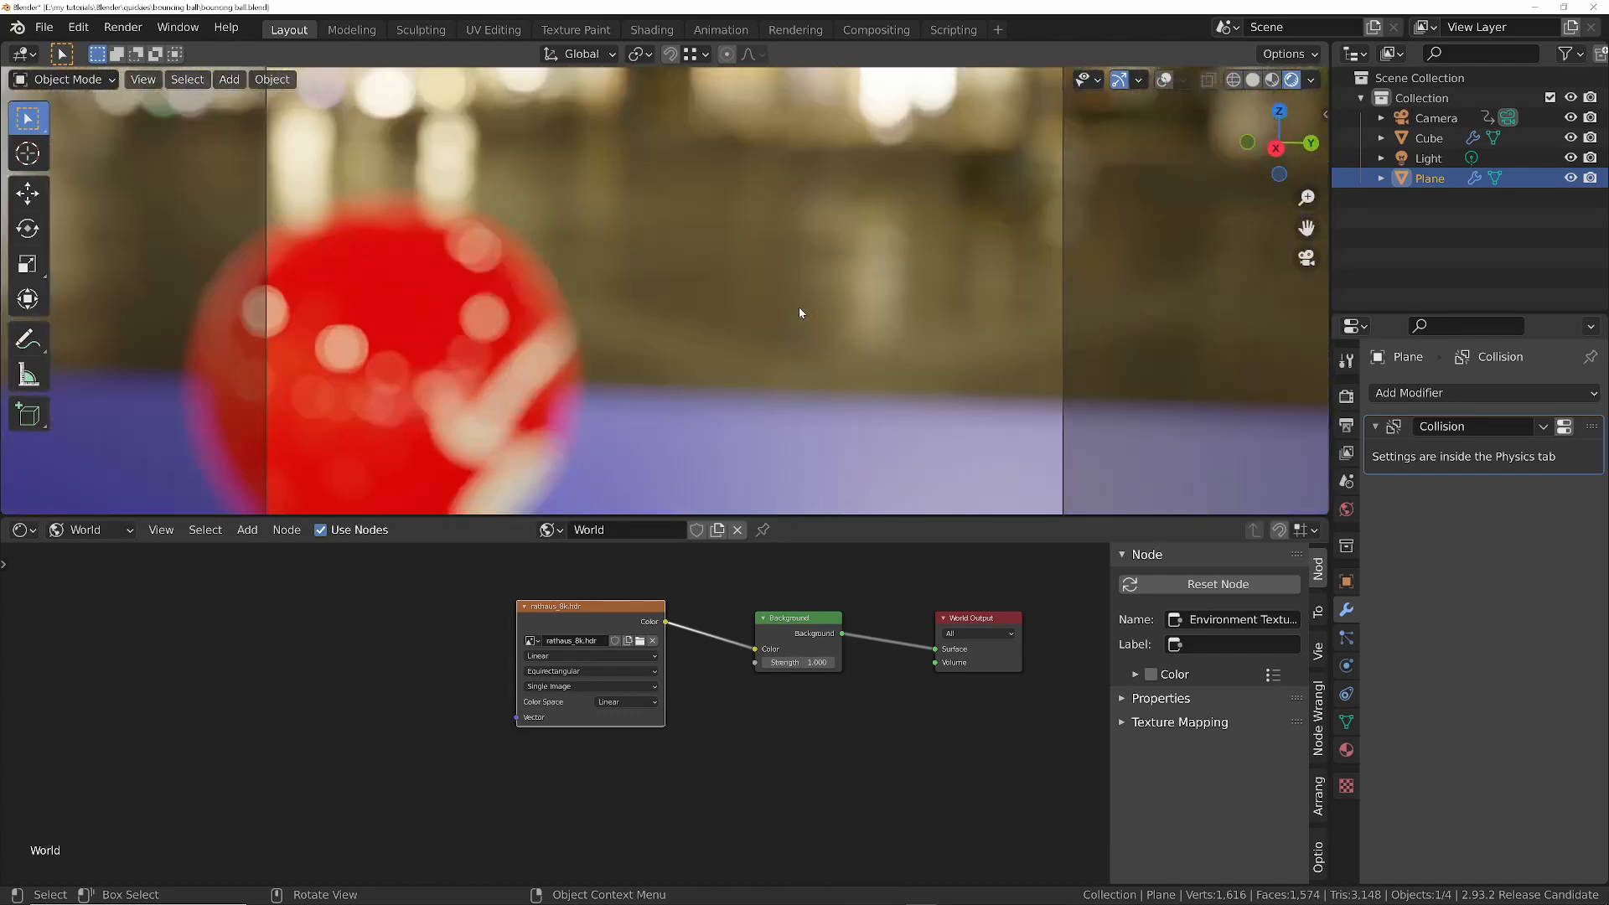
key(Escape)
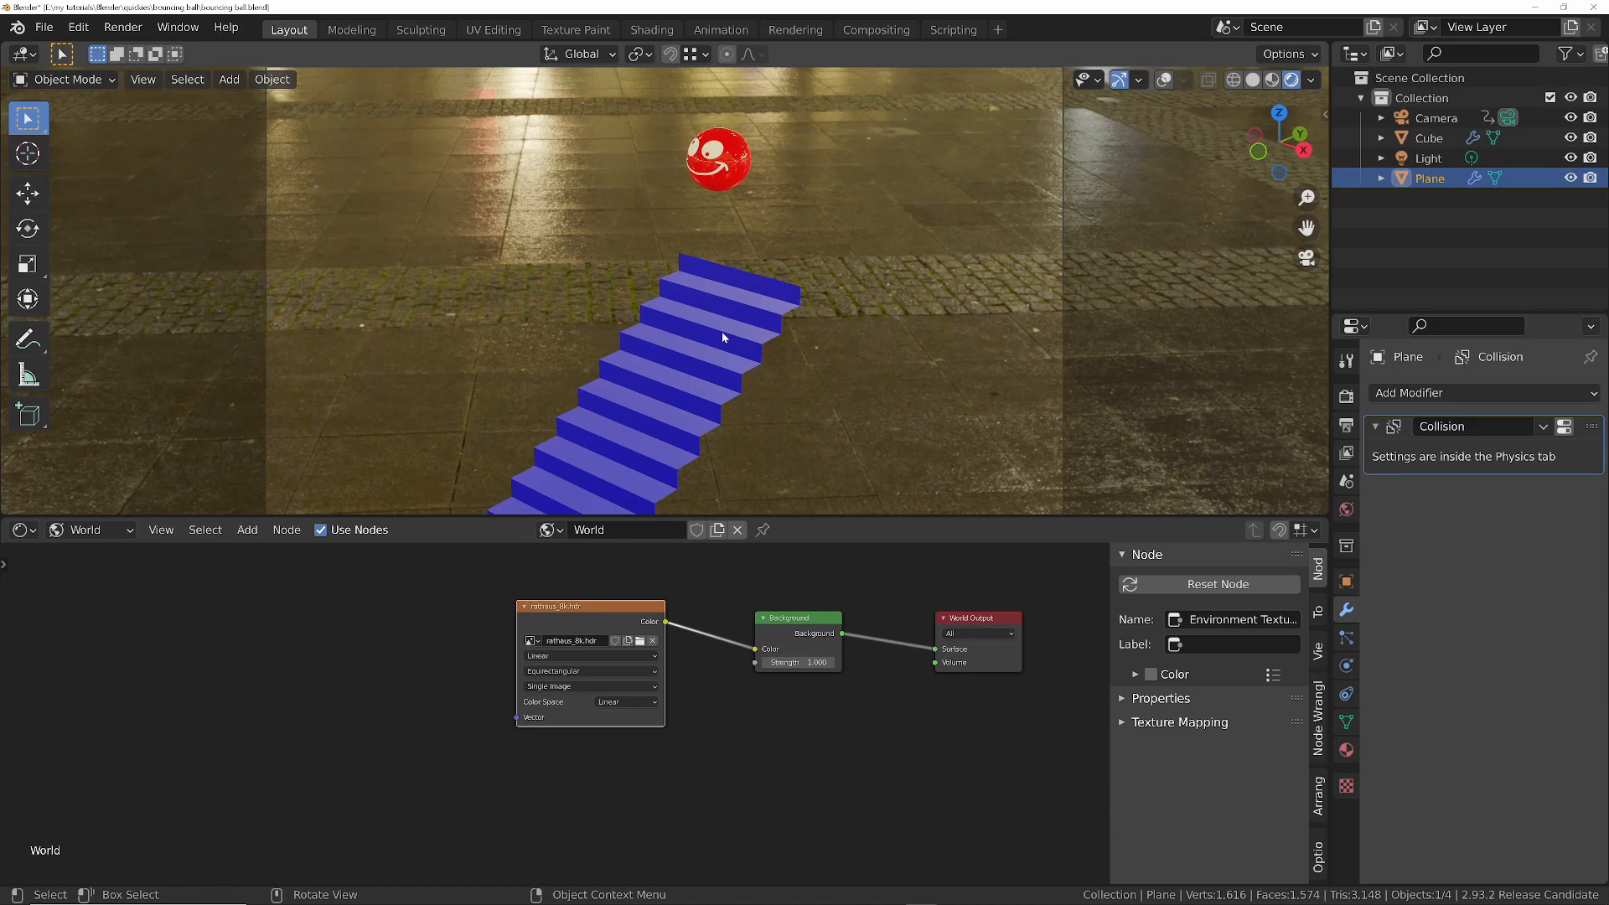
- Add a cylinder mesh at the foot of the staircase
middle_drag(721, 331, 709, 401)
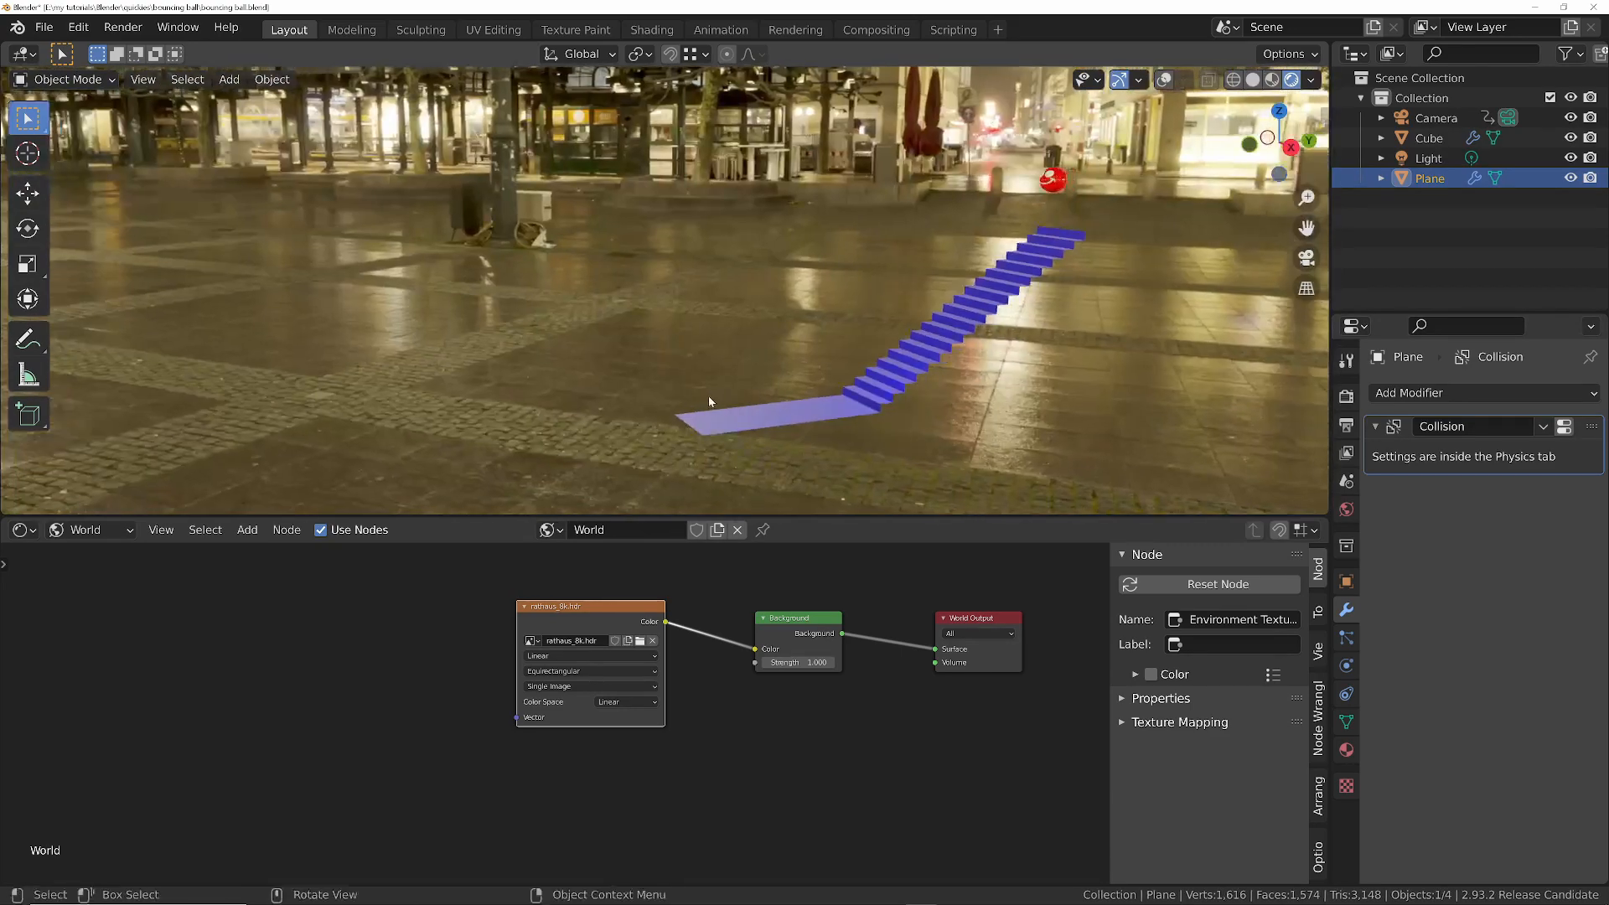
key(shift+a)
mouse_move(743, 397)
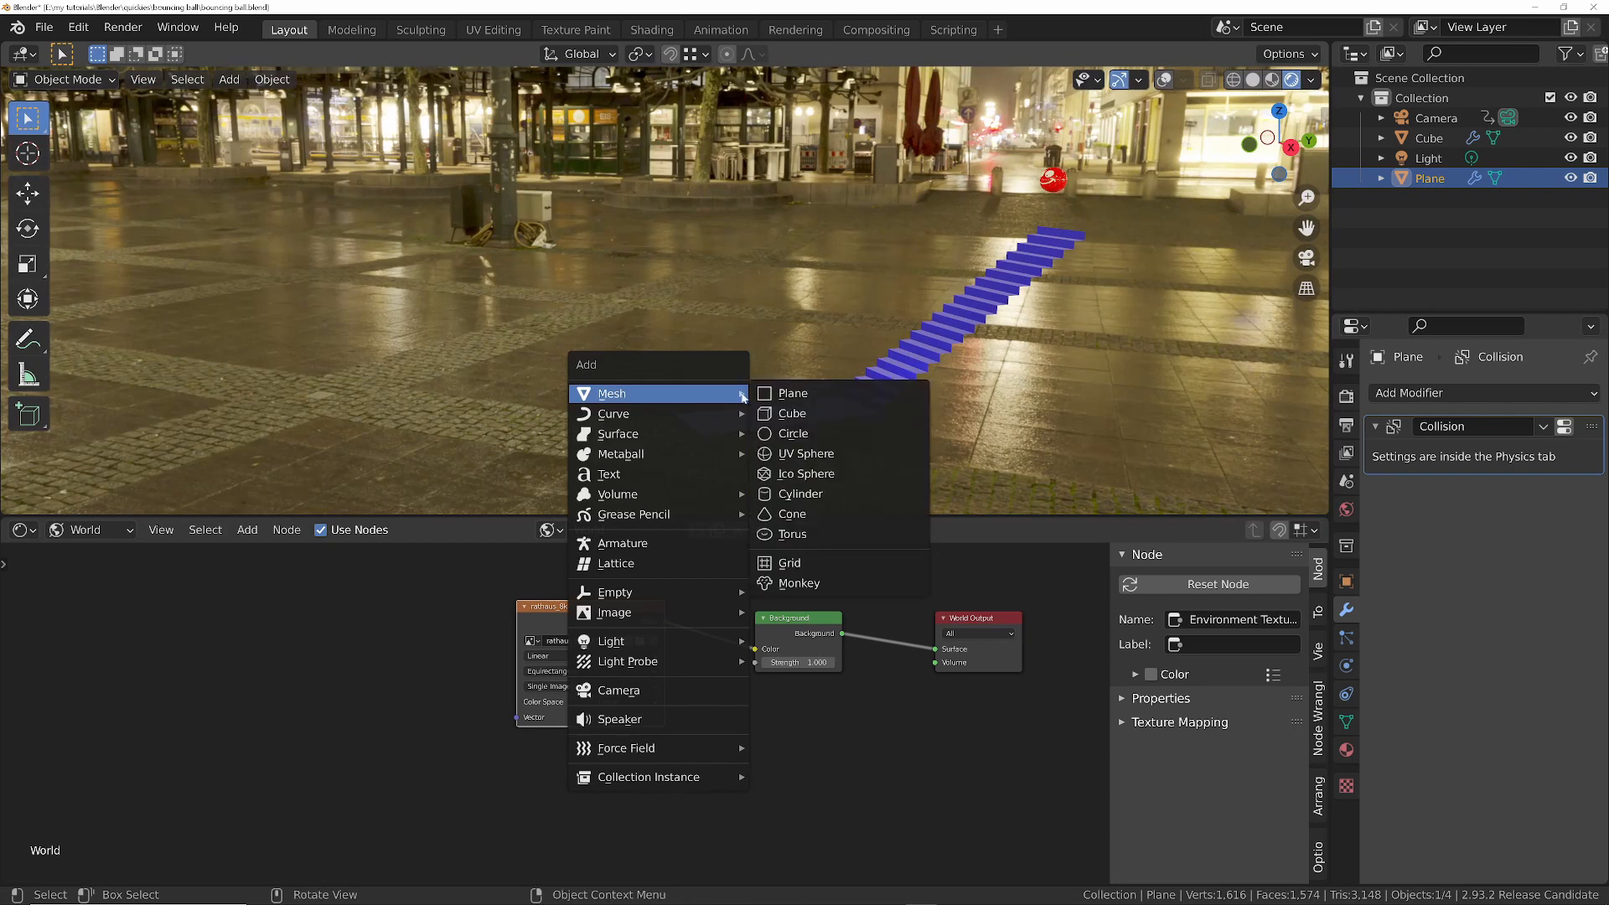
click(832, 501)
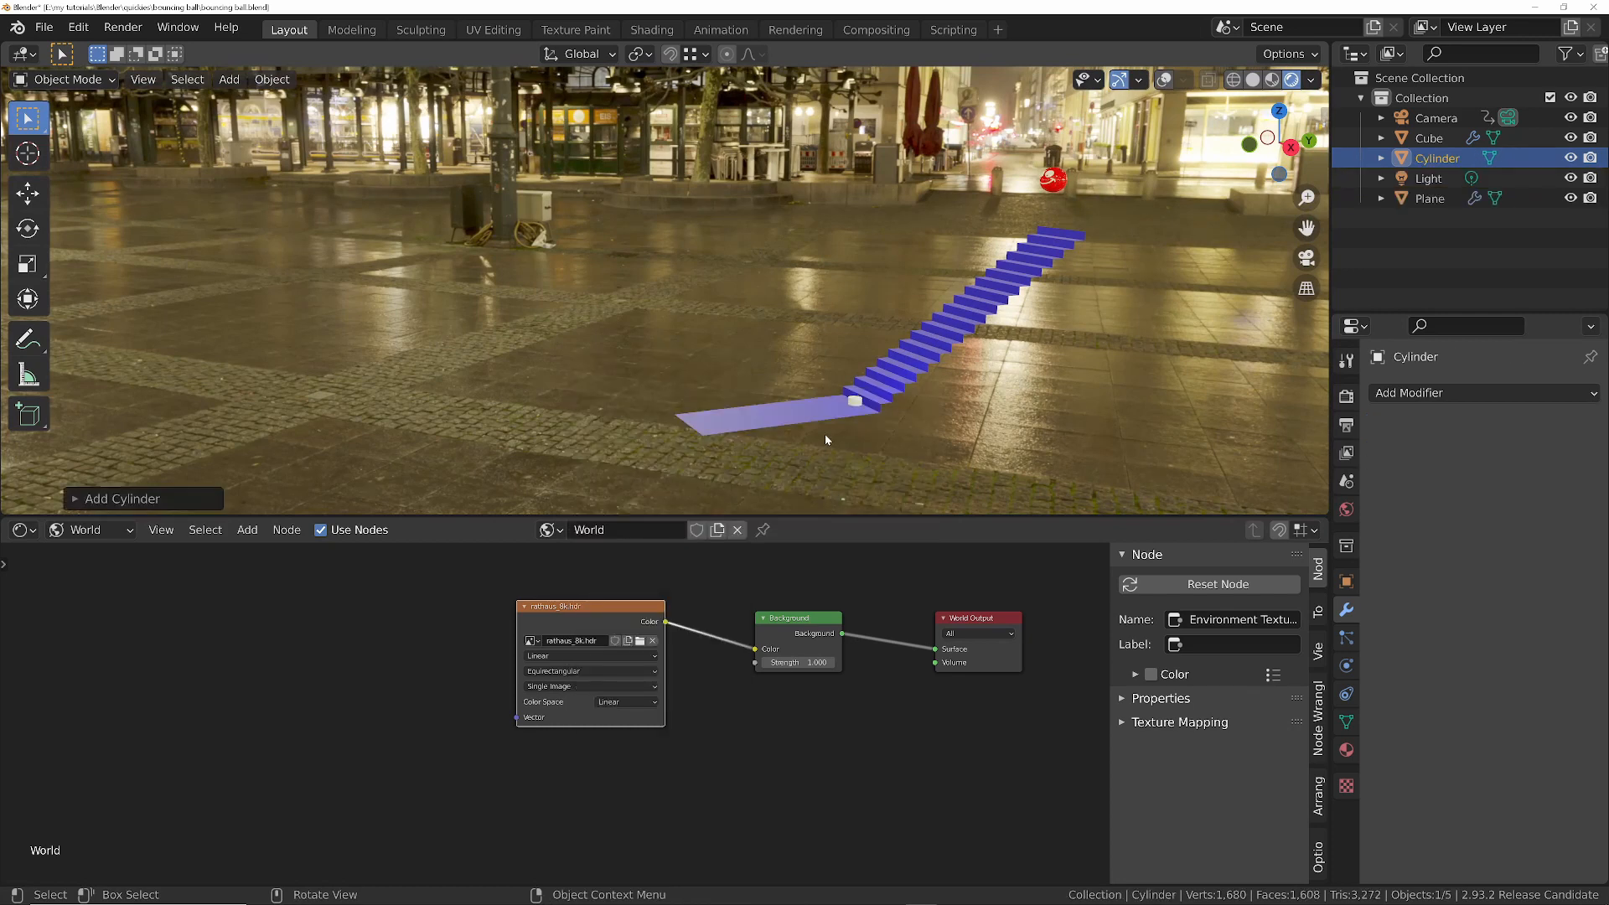
key(s)
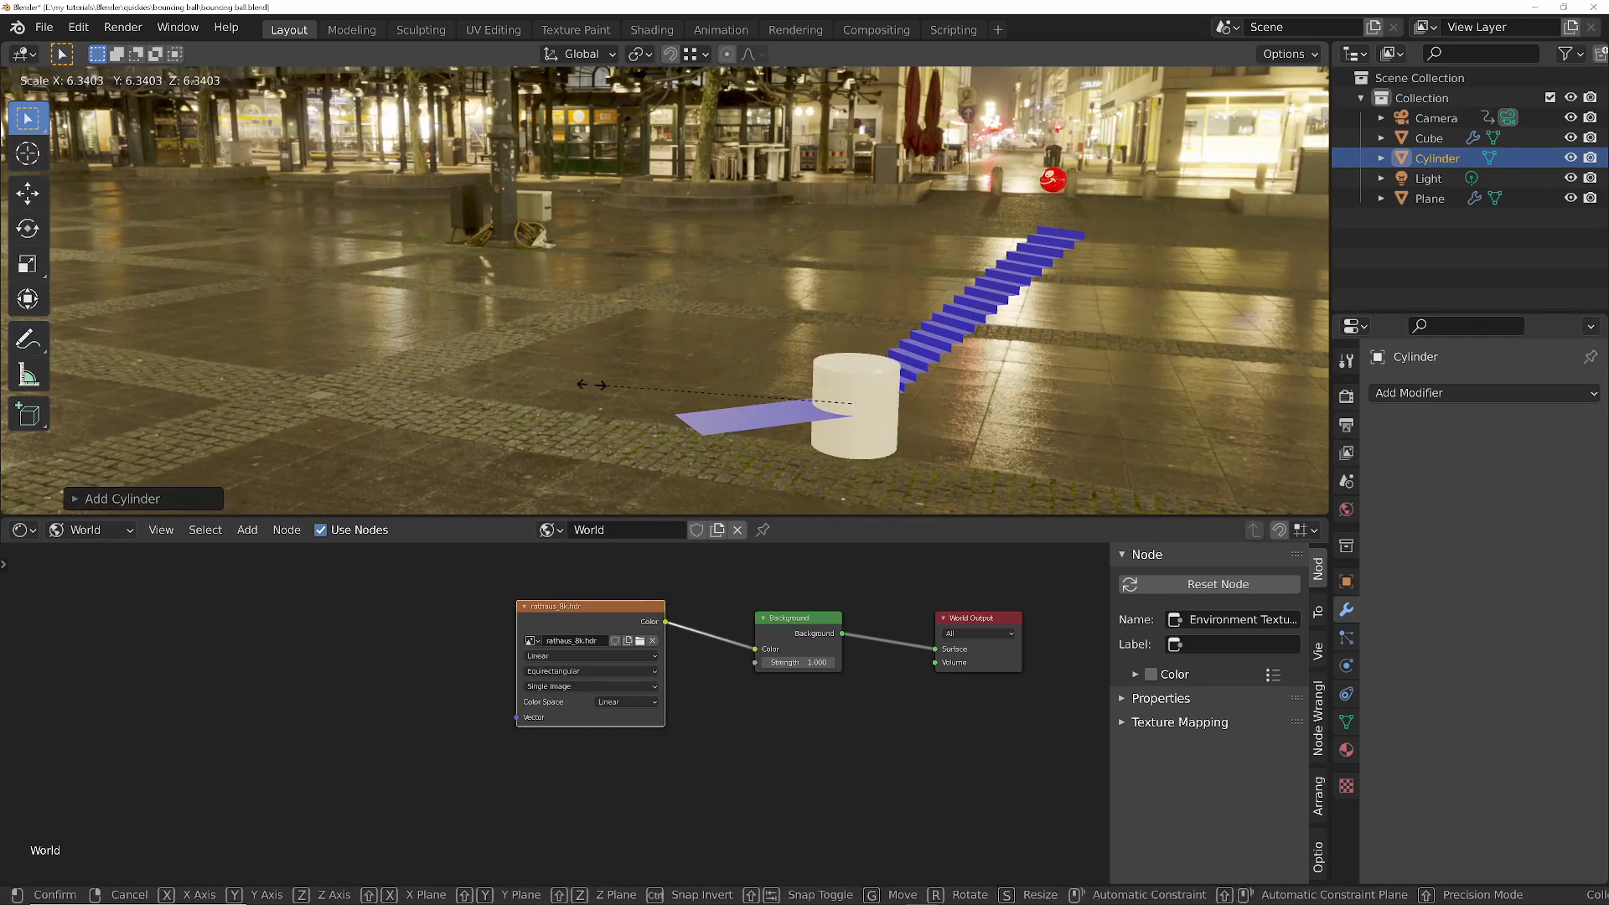
key(Escape)
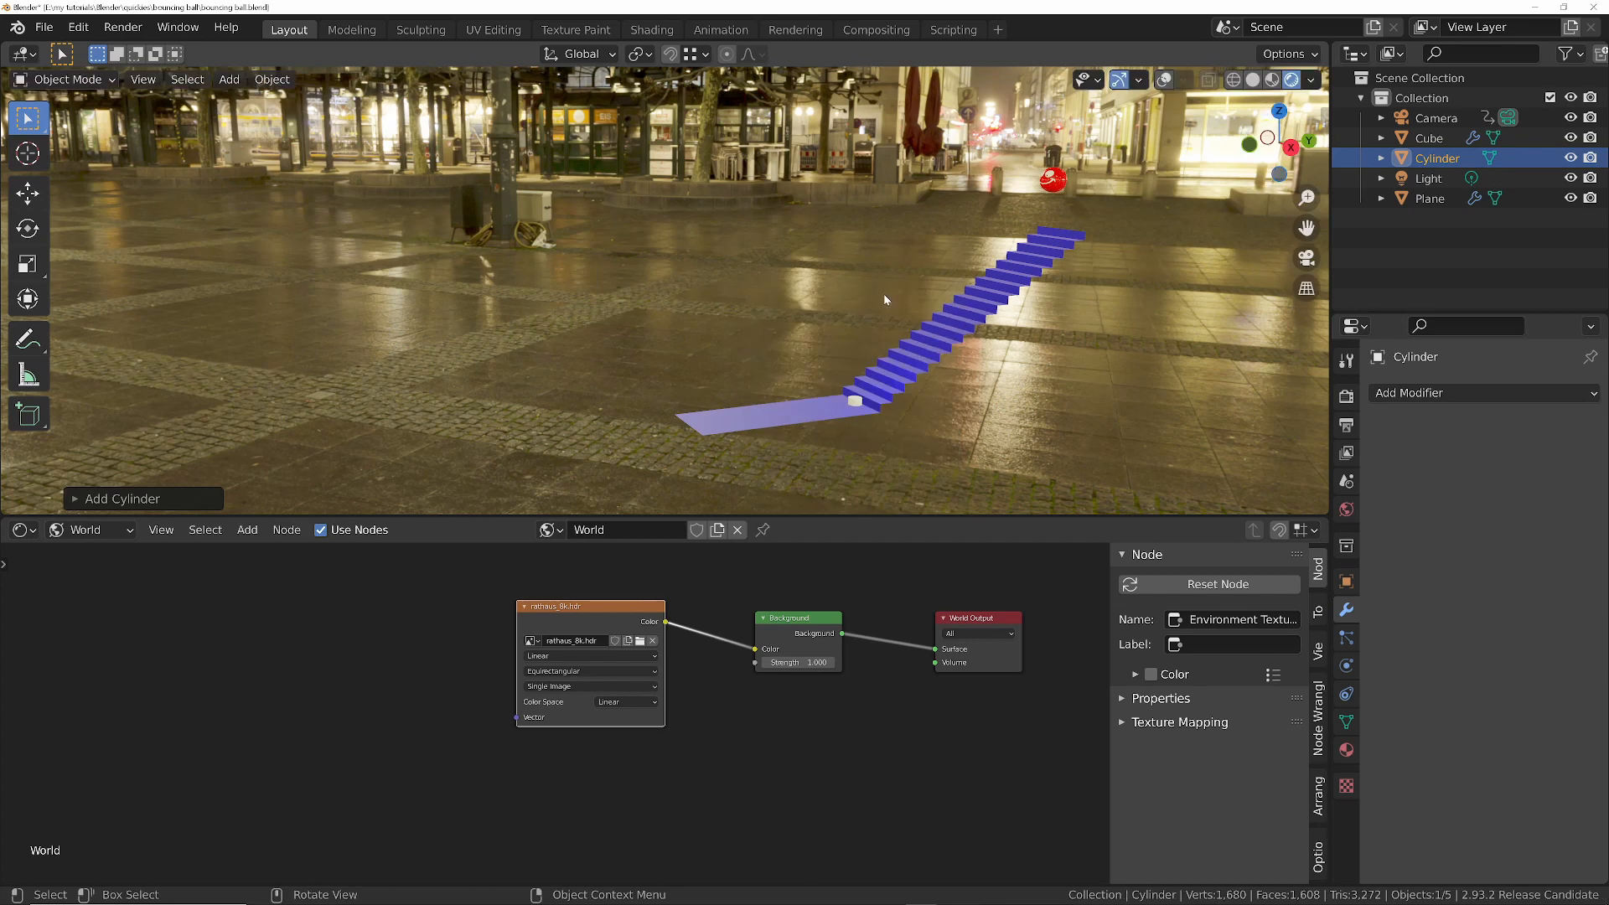
- Switch the viewport to wireframe shading and scale the cylinder up uniformly until it surrounds the whole staircase with plenty of room
mouse_move(885, 299)
middle_down()
mouse_move(934, 360)
mouse_move(671, 335)
middle_up()
key(z)
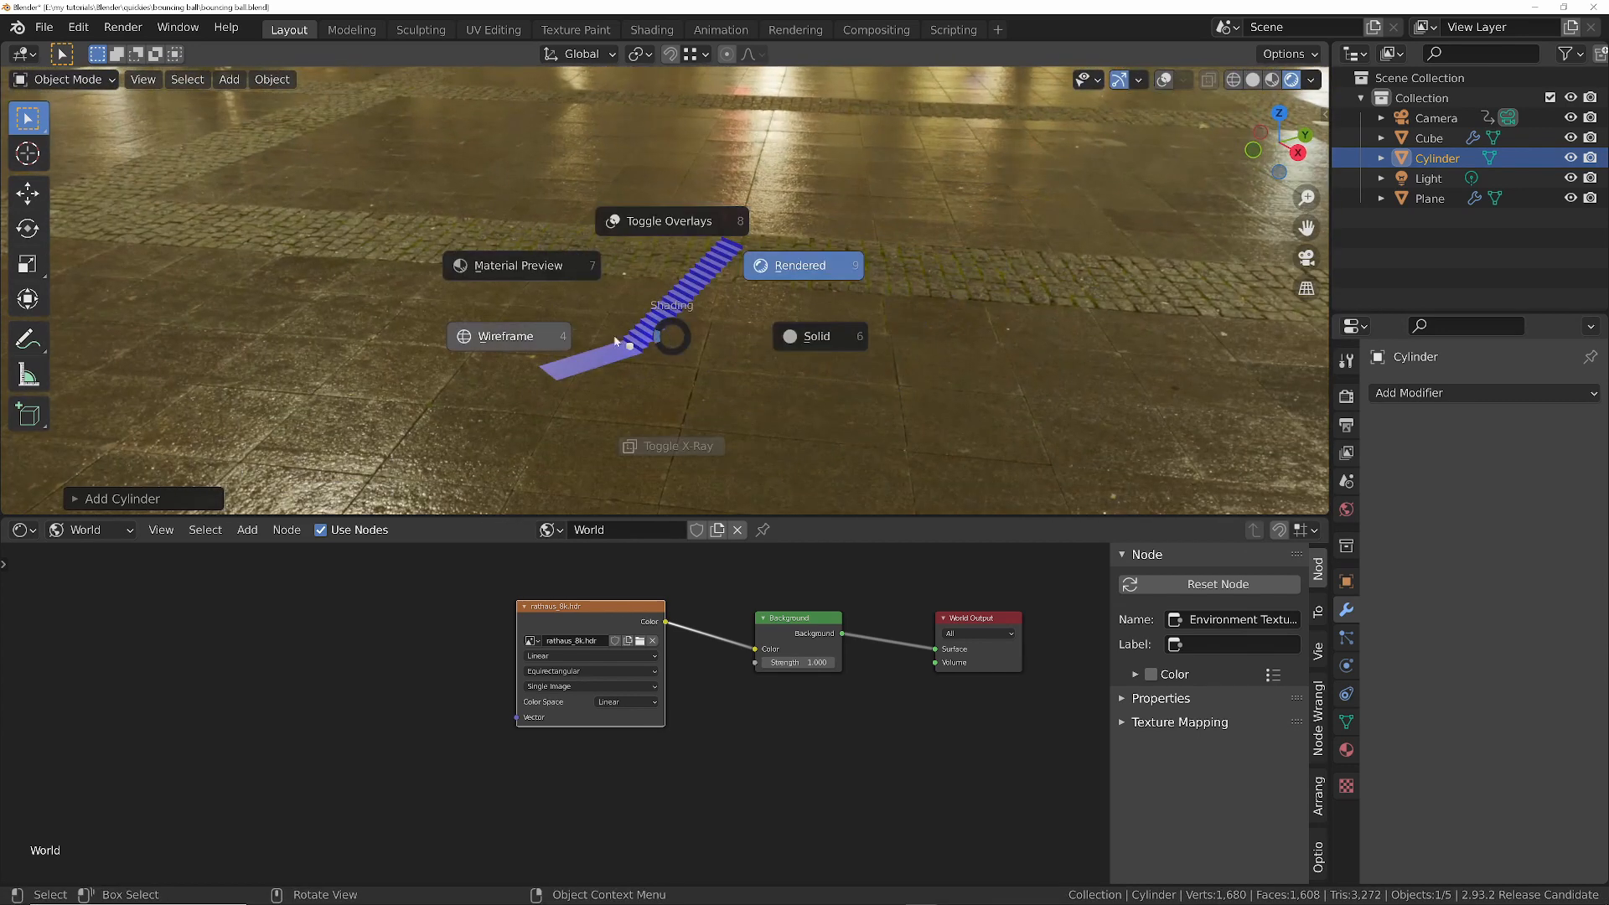
click(533, 336)
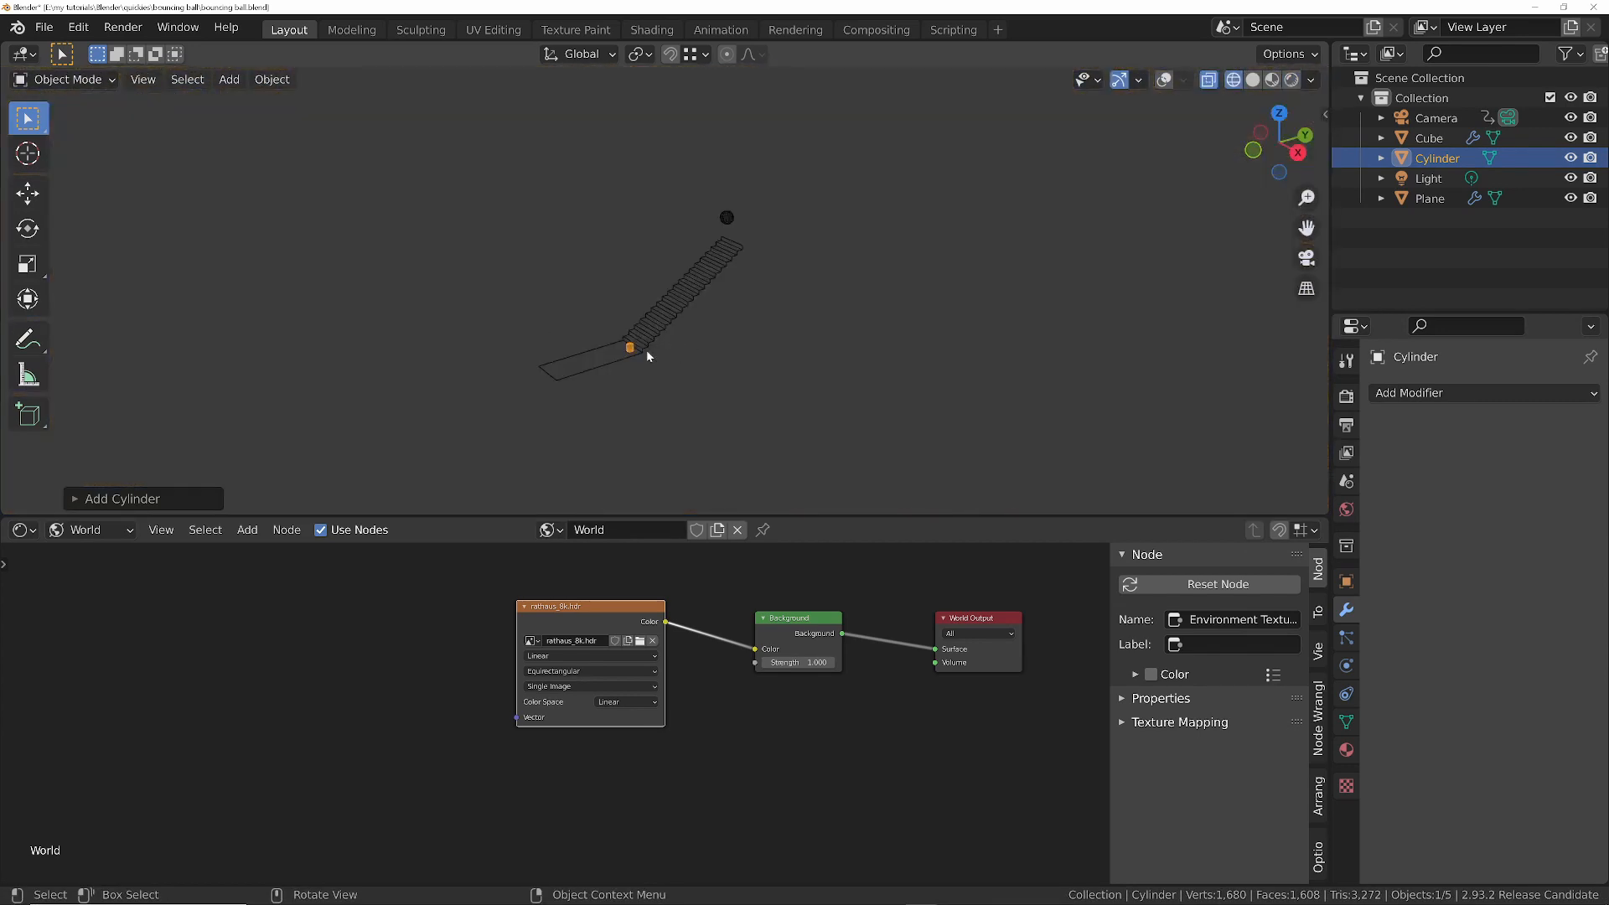
key(s)
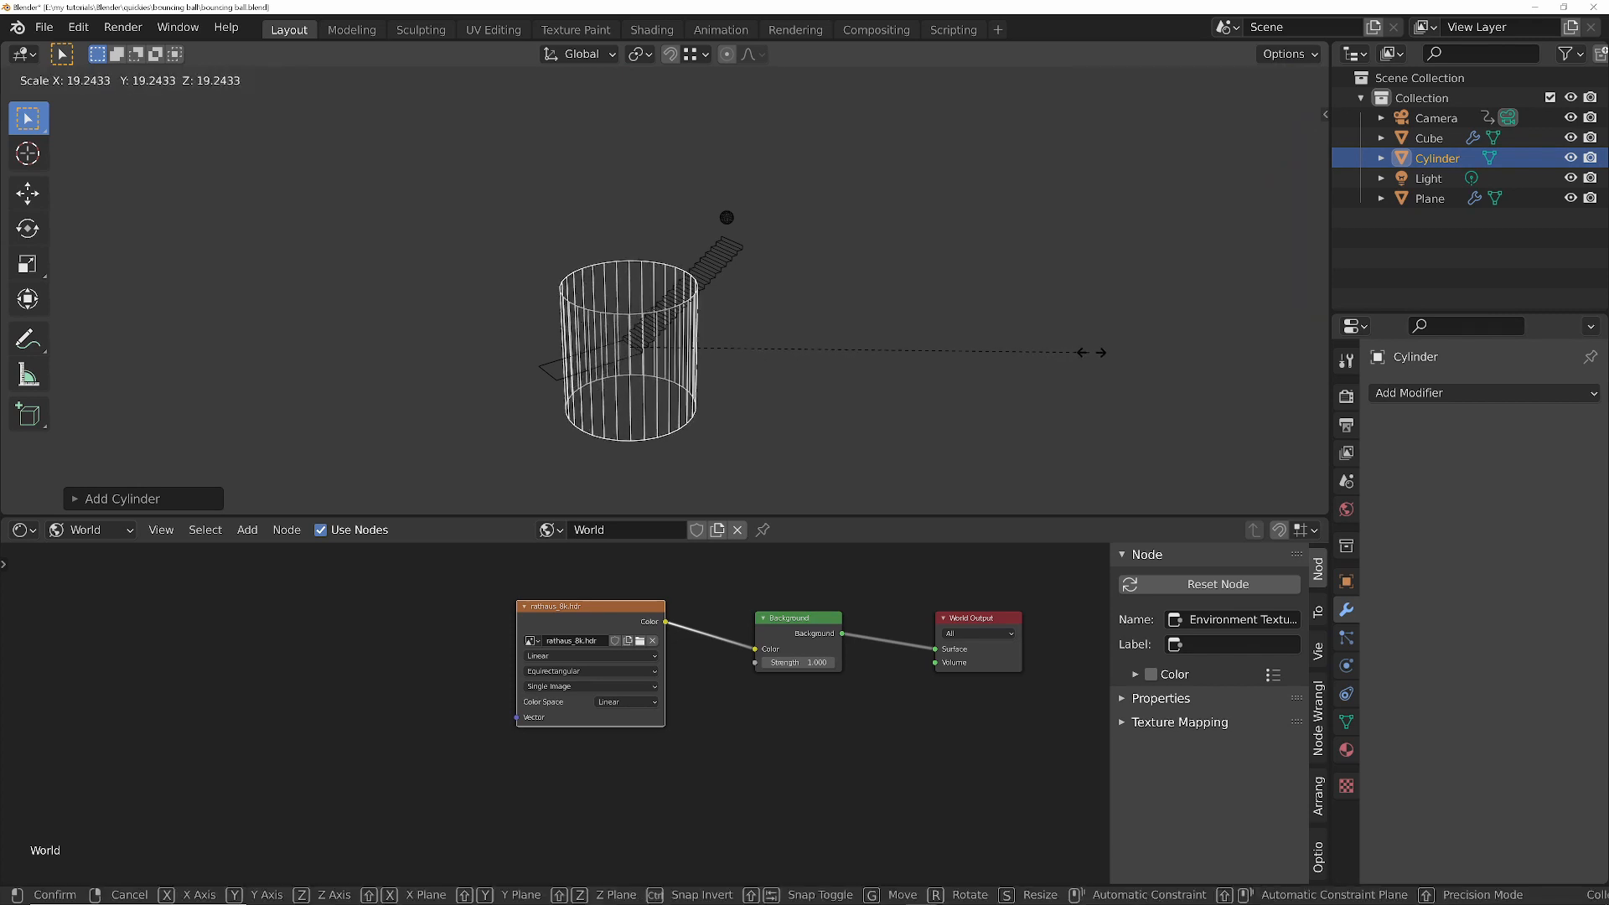
click(1311, 349)
key(s)
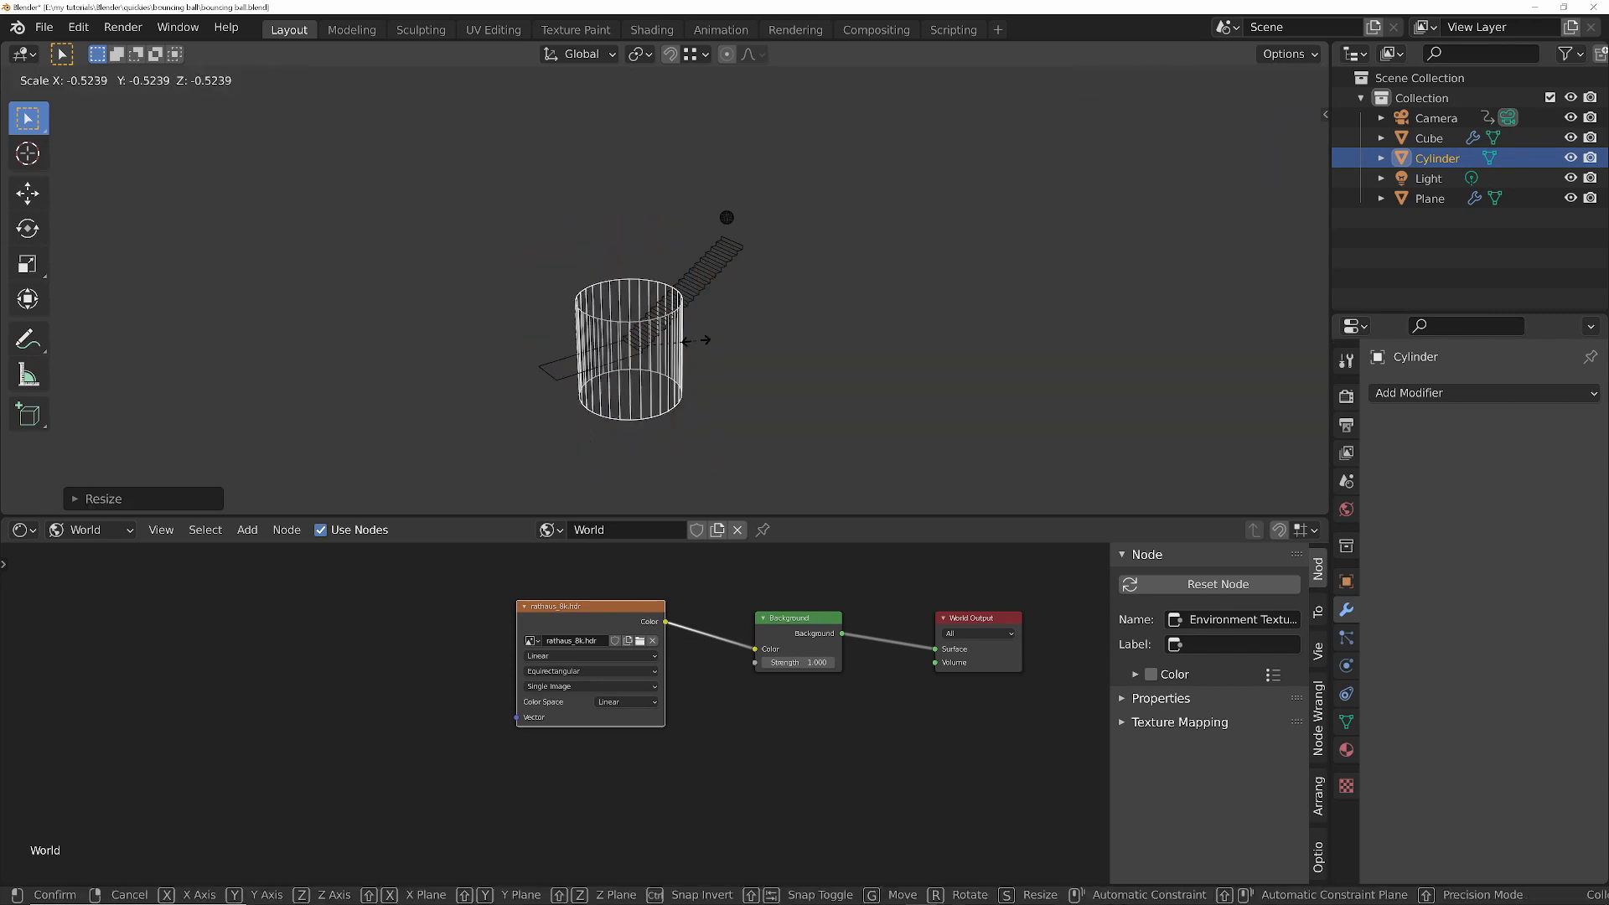
click(182, 332)
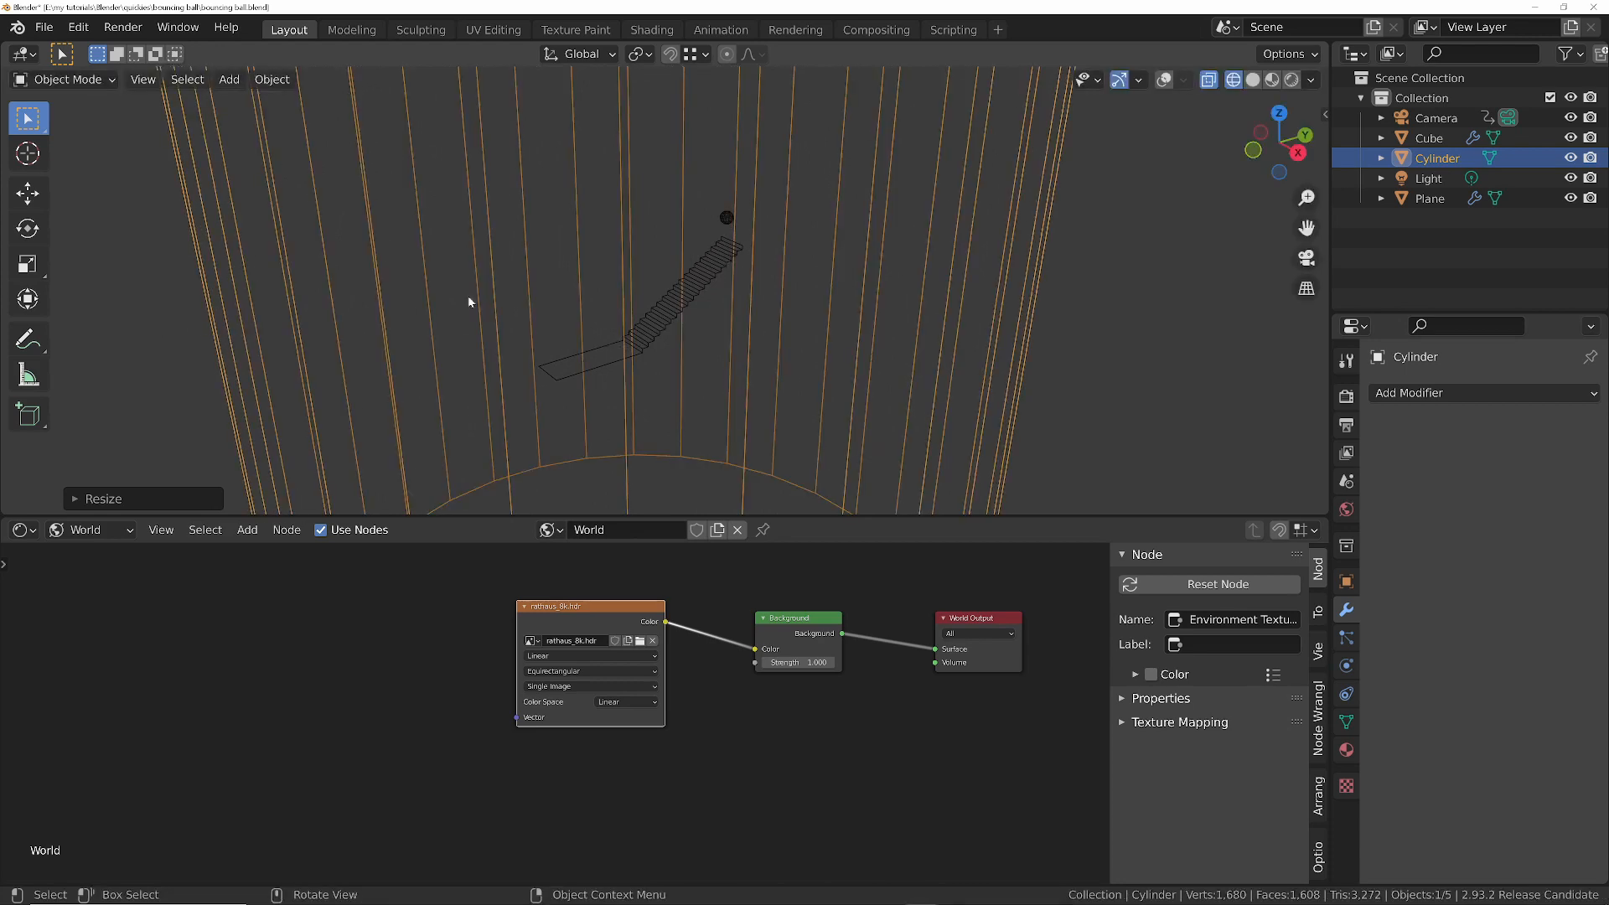
scroll(681, 344, down, 5)
middle_drag(636, 234, 685, 227)
key(s)
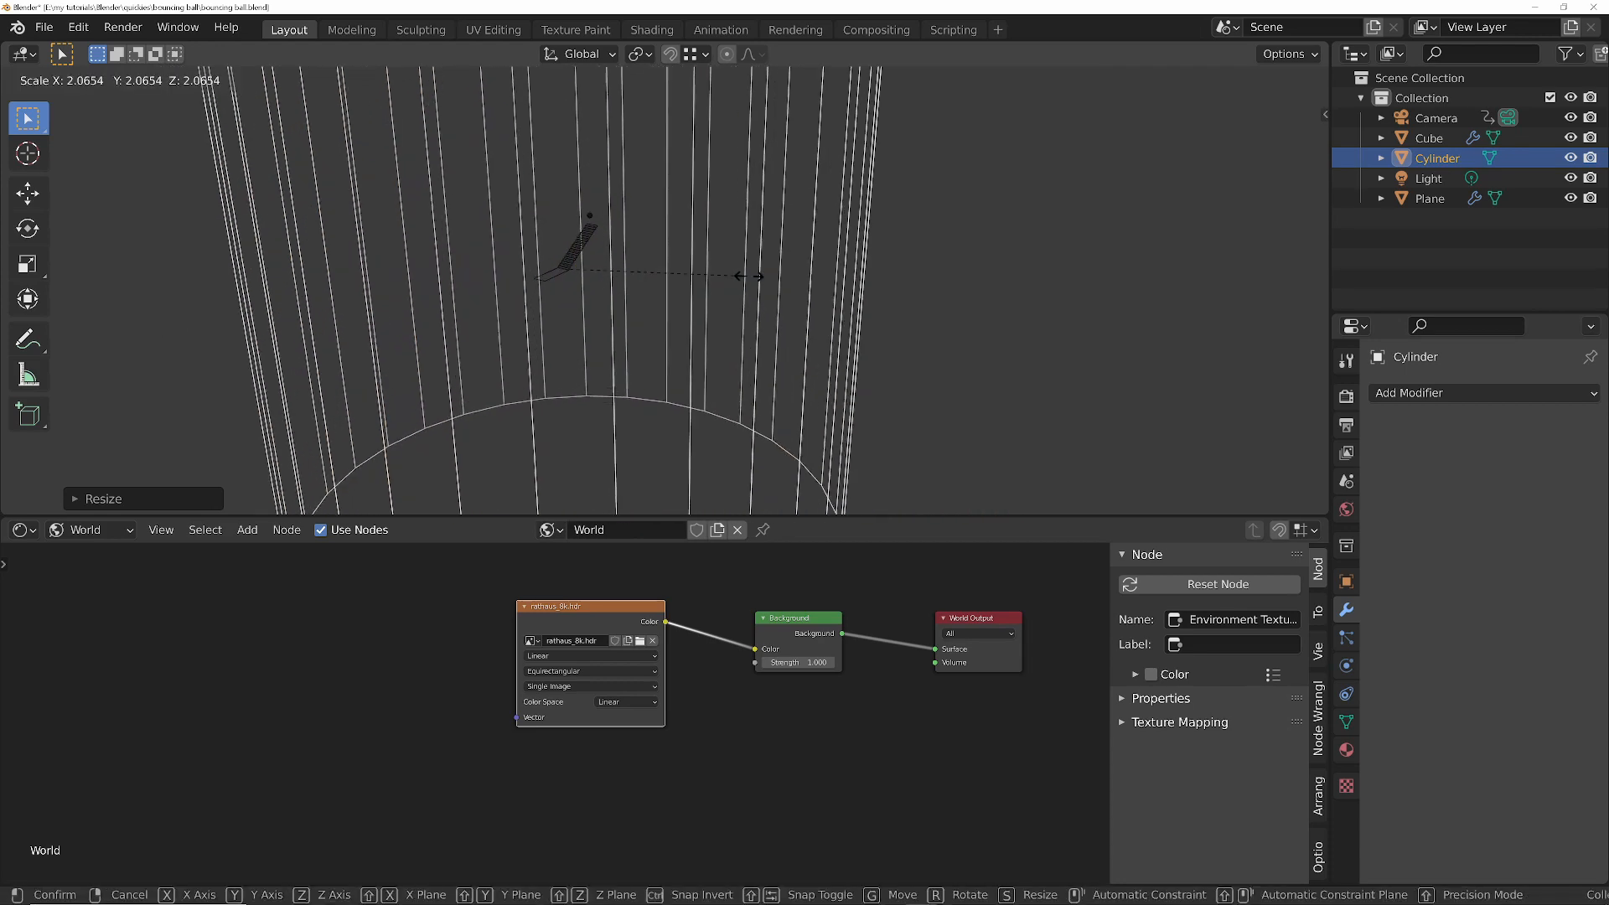
click(819, 285)
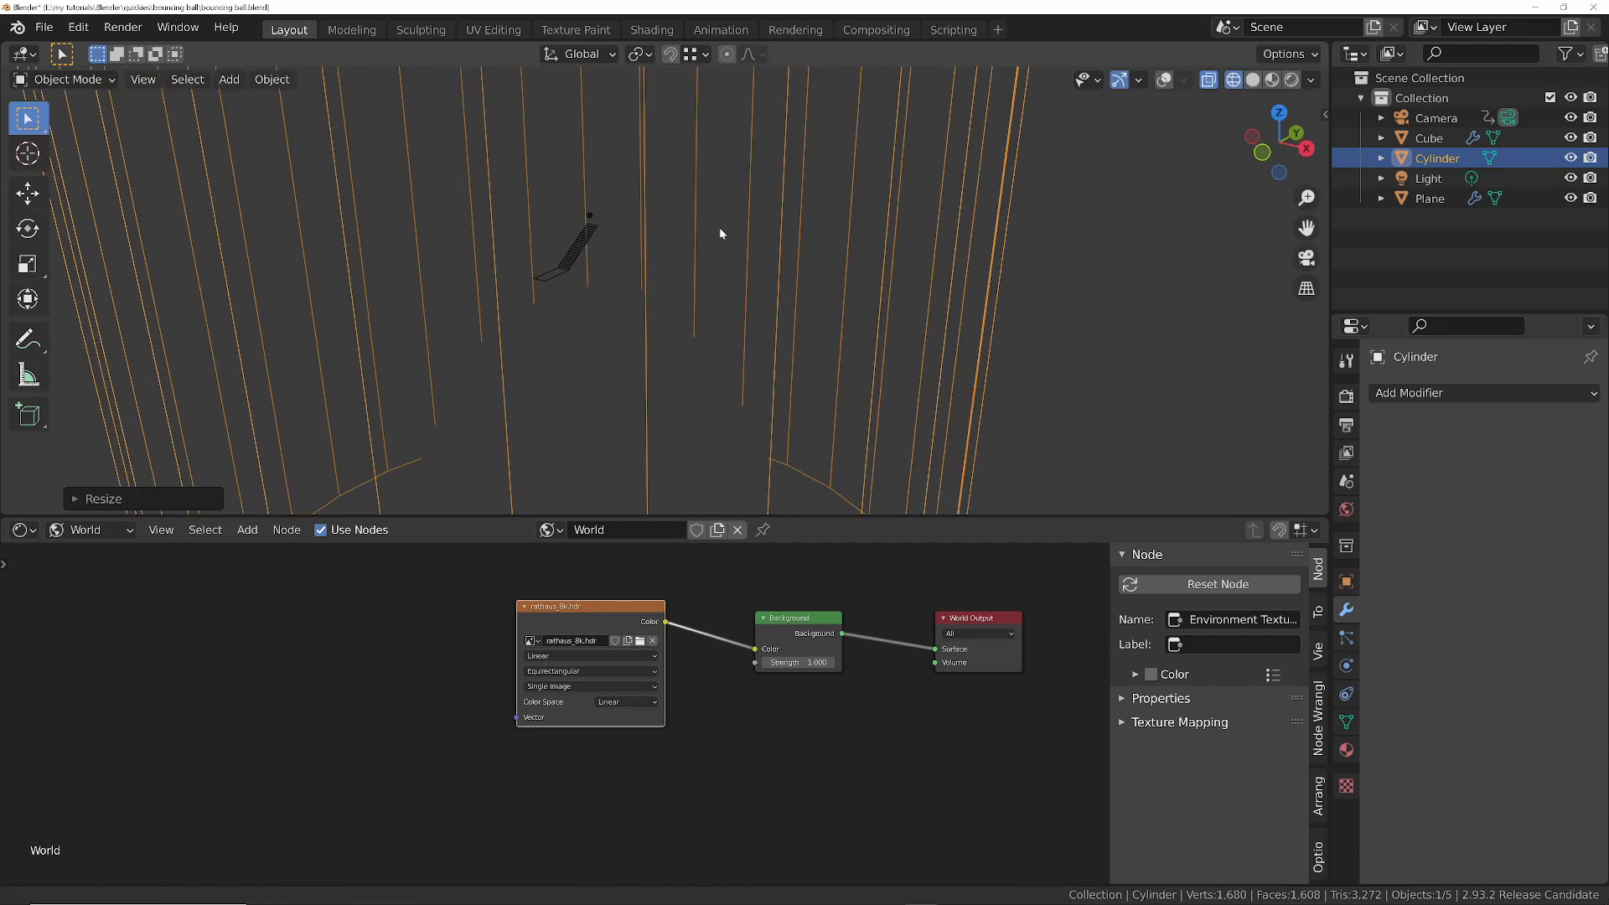
- Set the 3D view's clip End distance to 5000 m so the whole large cylinder is drawn
mouse_move(719, 230)
ctrl+middle_down()
mouse_move(704, 378)
mouse_move(697, 251)
ctrl+middle_up()
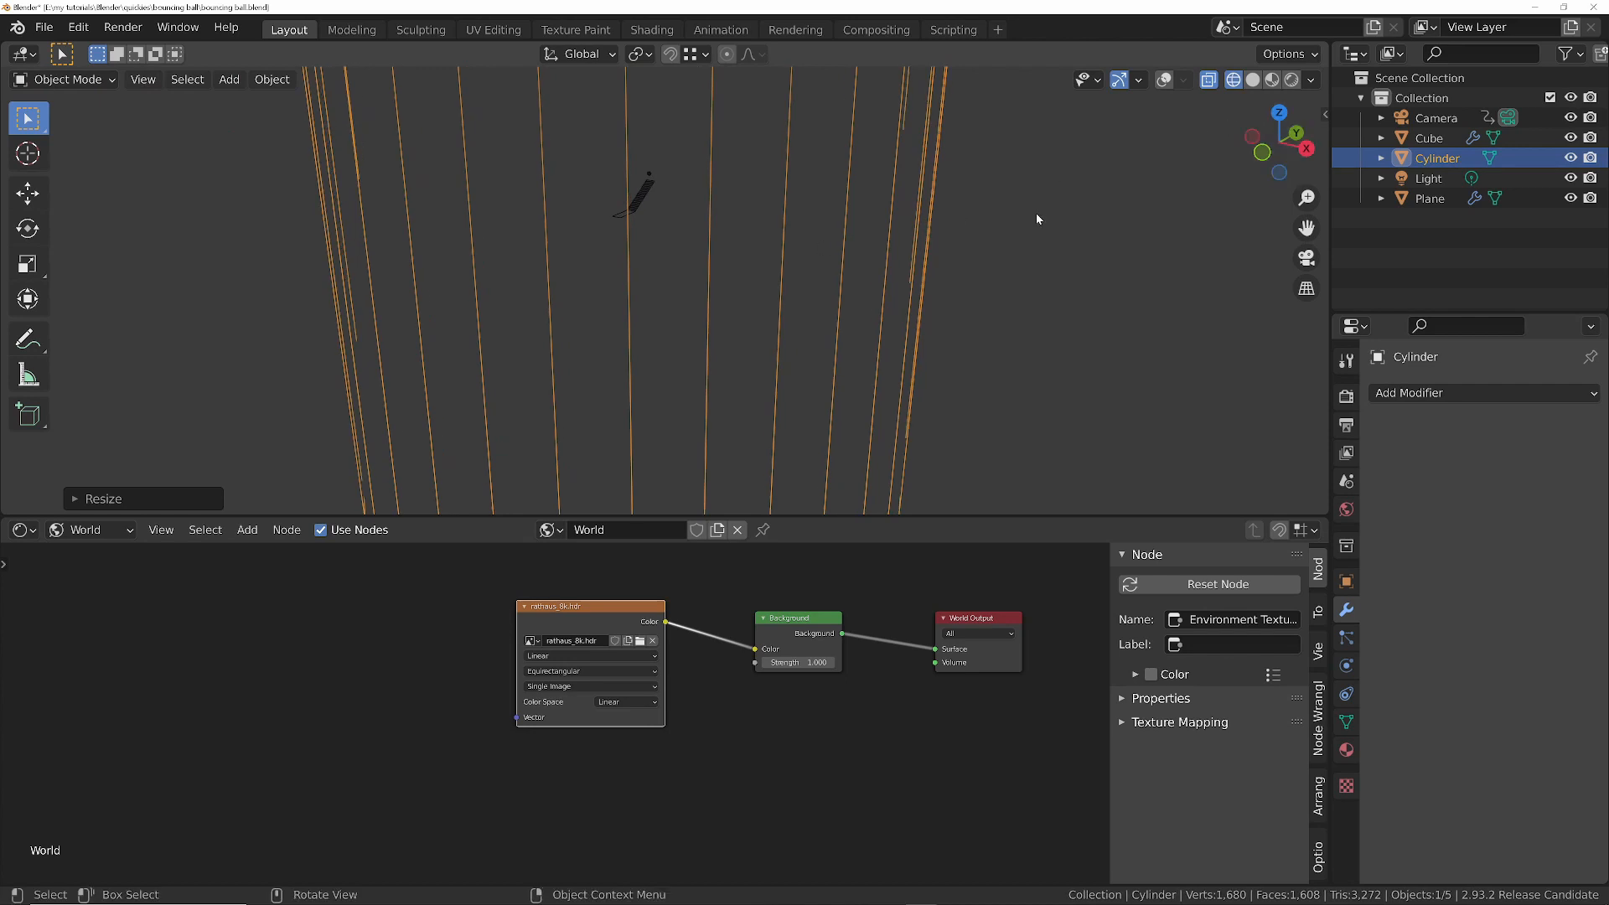
key(n)
double_click(1202, 176)
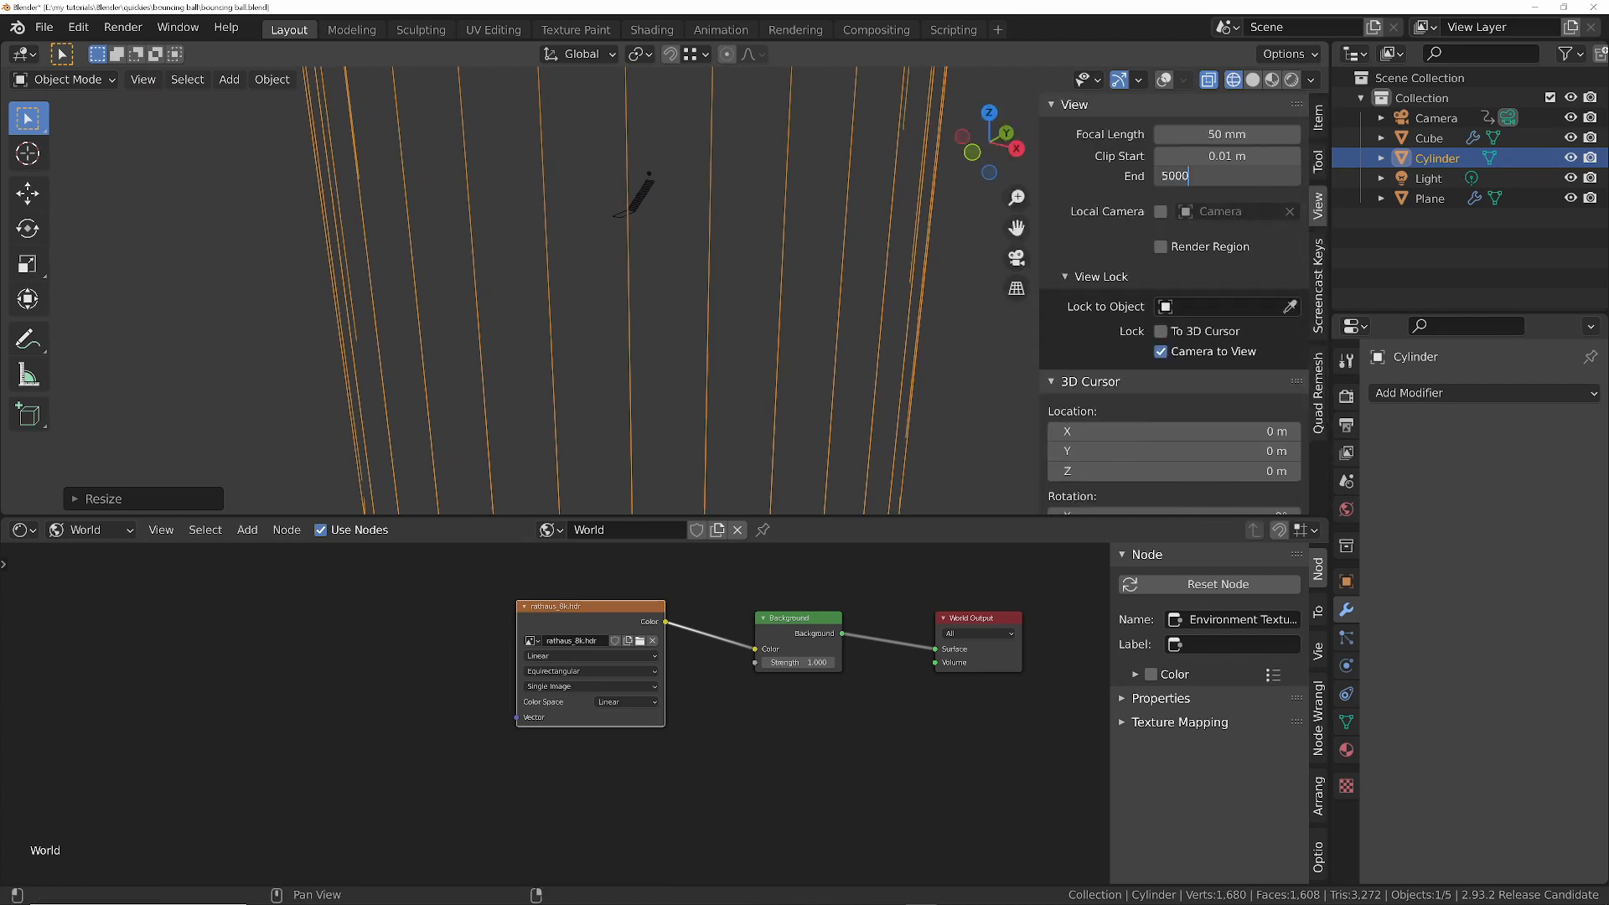
key(Return)
scroll(728, 279, down, 3)
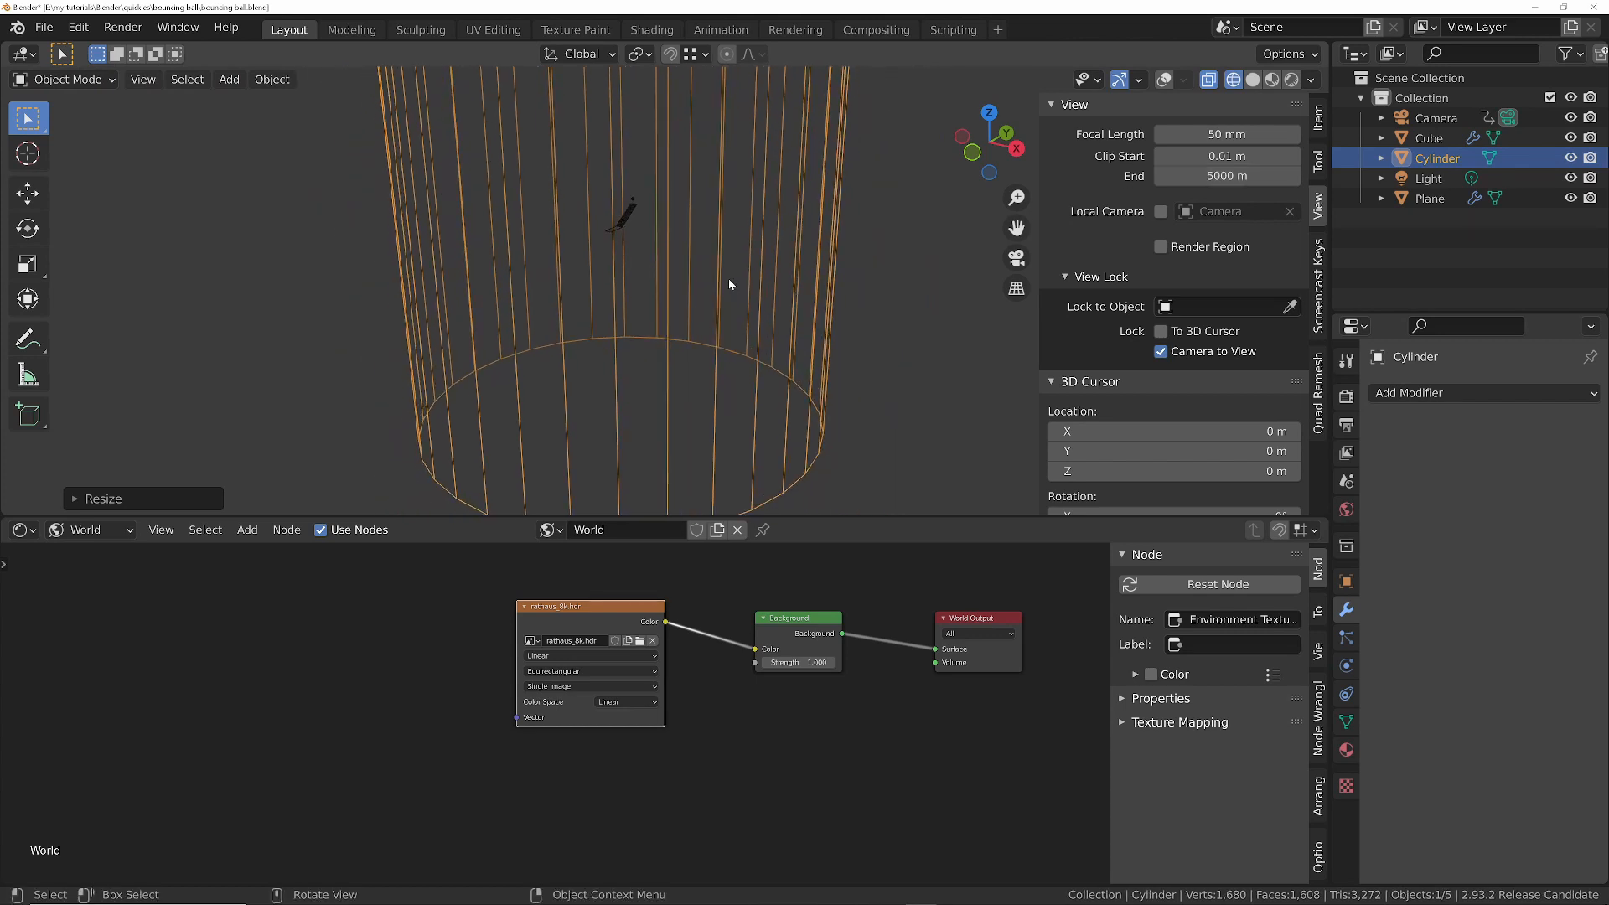
- Turn the viewport overlays back on and apply the enlarged cylinder's scale
key(shift+alt+z)
middle_drag(768, 242, 651, 304)
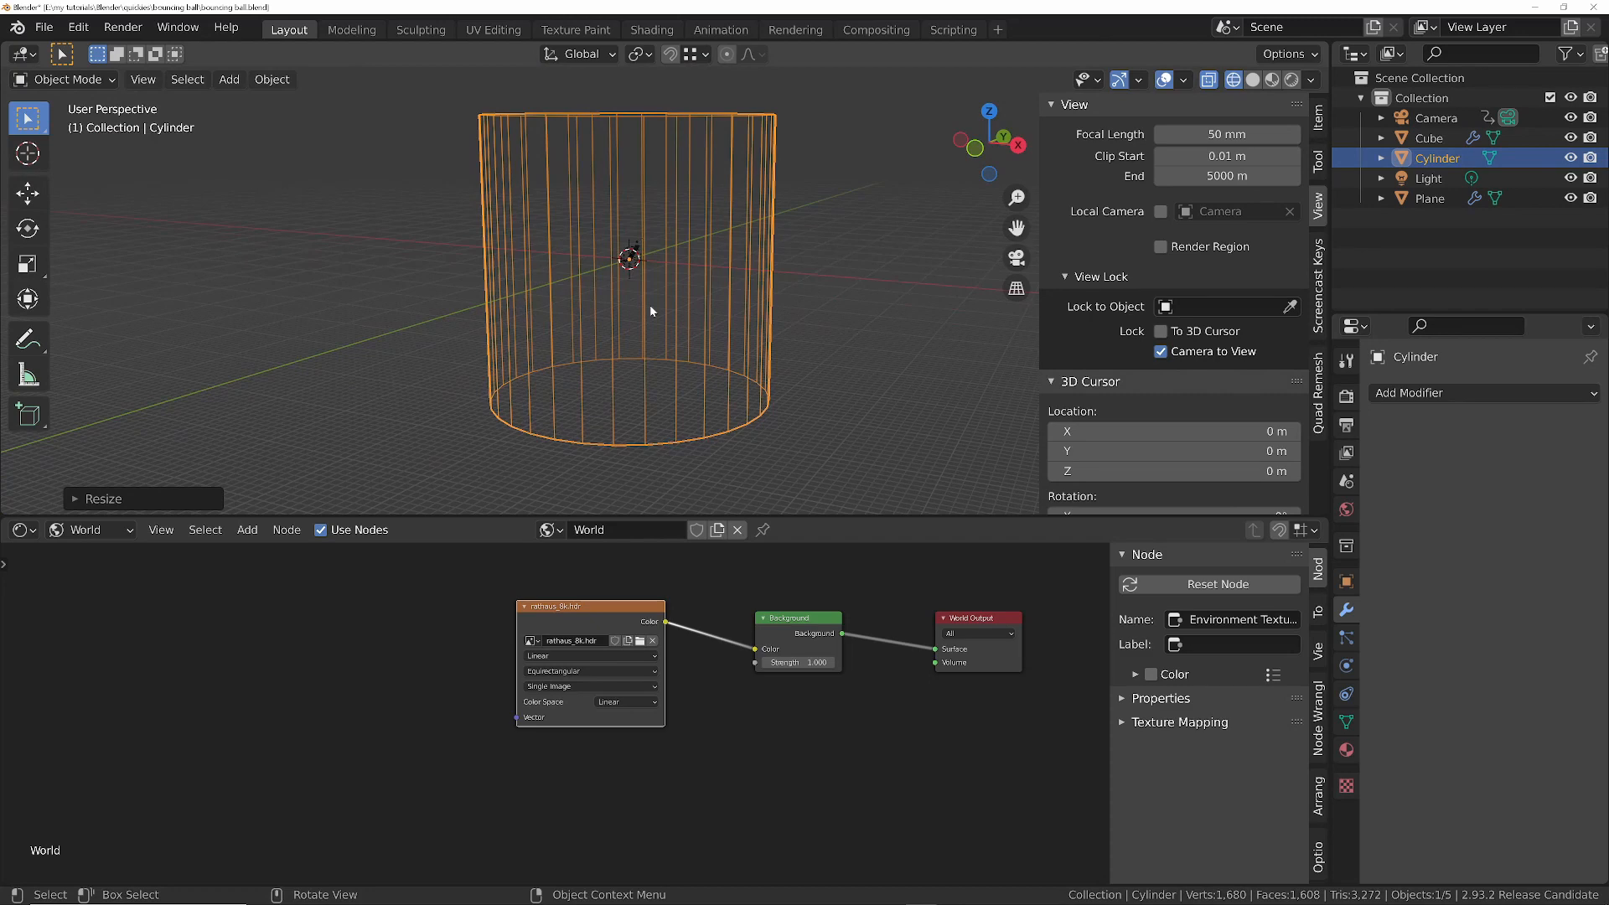
key(ctrl+a)
click(641, 311)
- Raise the cylinder's bottom face about 300 m along Z to the foot of the stairs, working in right orthographic view
key(Tab)
mouse_move(669, 342)
middle_down()
mouse_move(686, 425)
mouse_move(666, 369)
middle_up()
key(3)
click(622, 462)
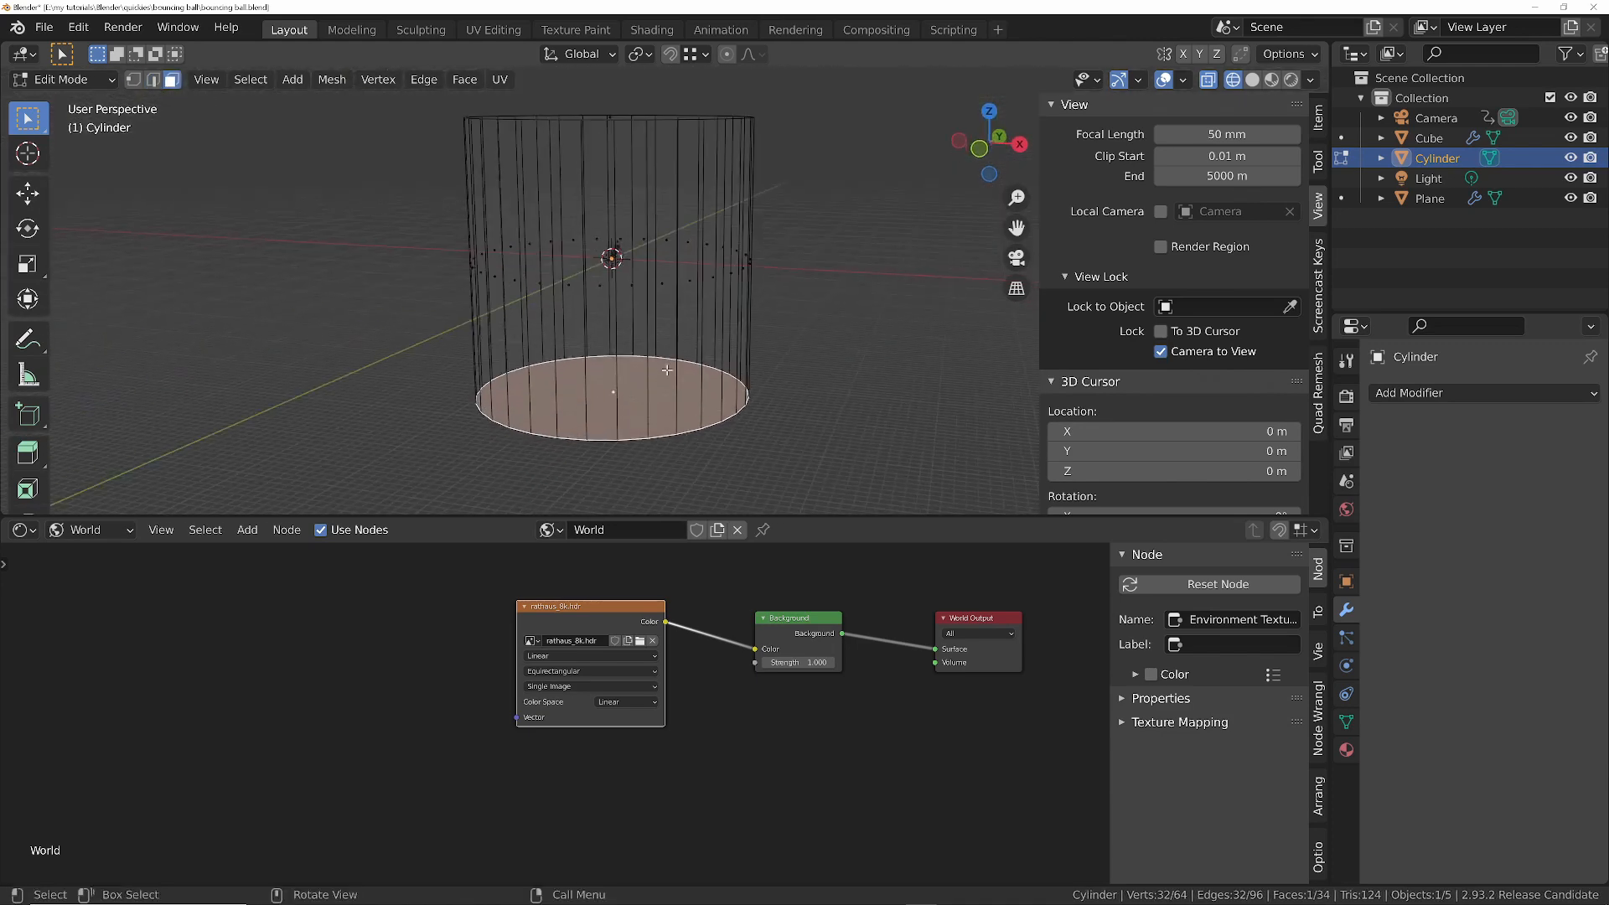
key(KP_3)
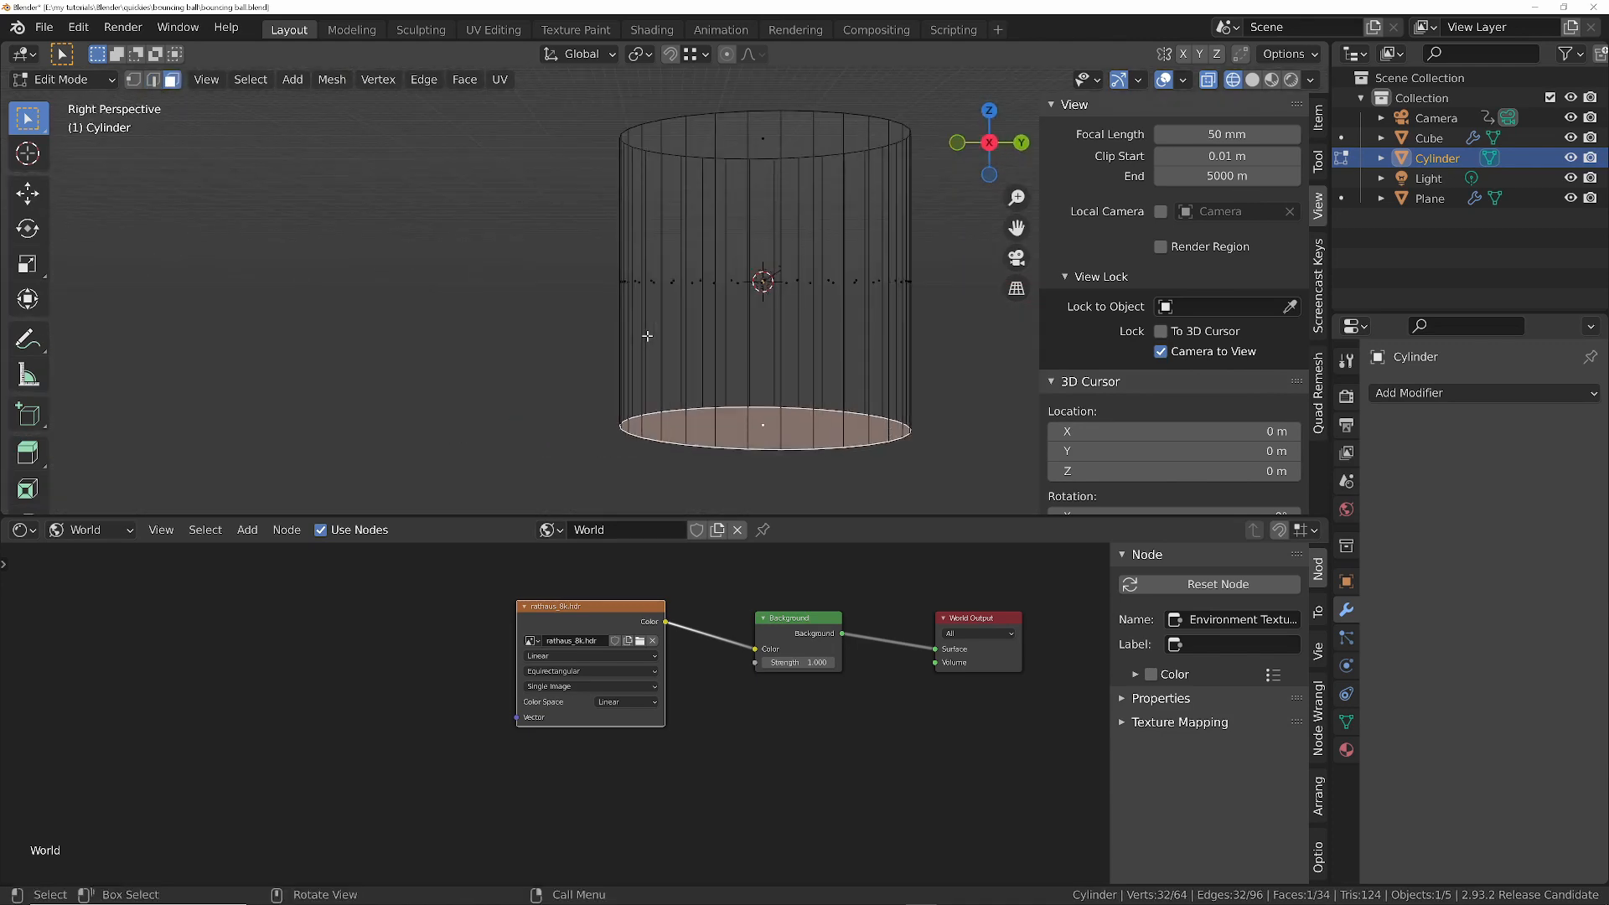
key(KP_5)
scroll(644, 337, down, 6)
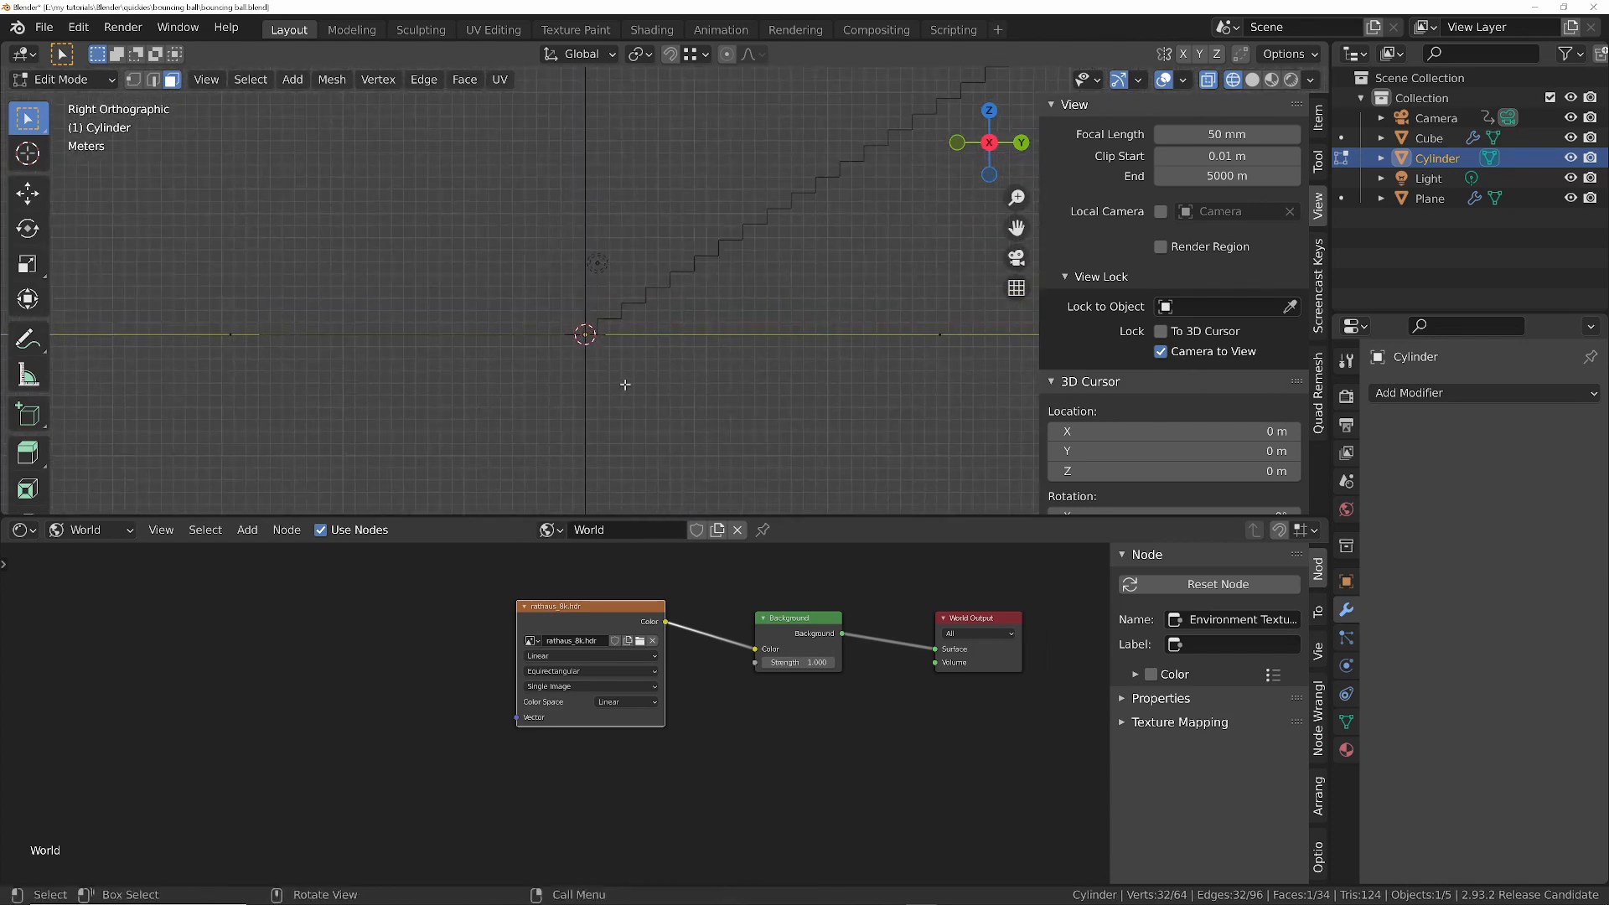
key(g)
key(z)
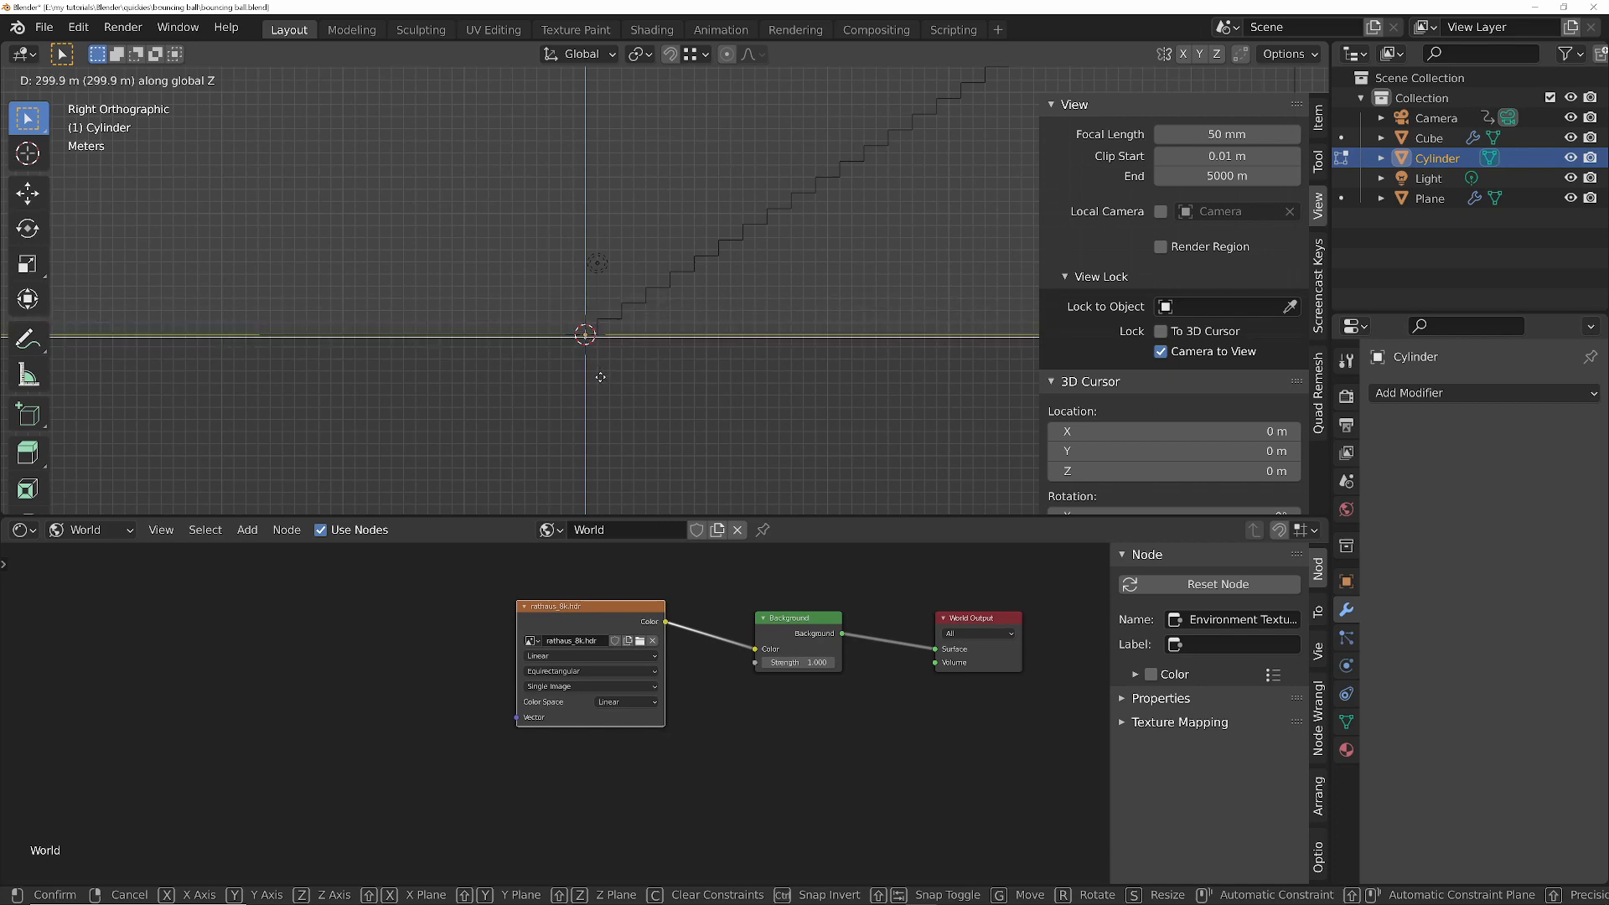
click(601, 373)
- Fine-tune the bottom face's height along Z so it lies level with the base of the lowest stair
scroll(599, 369, up, 5)
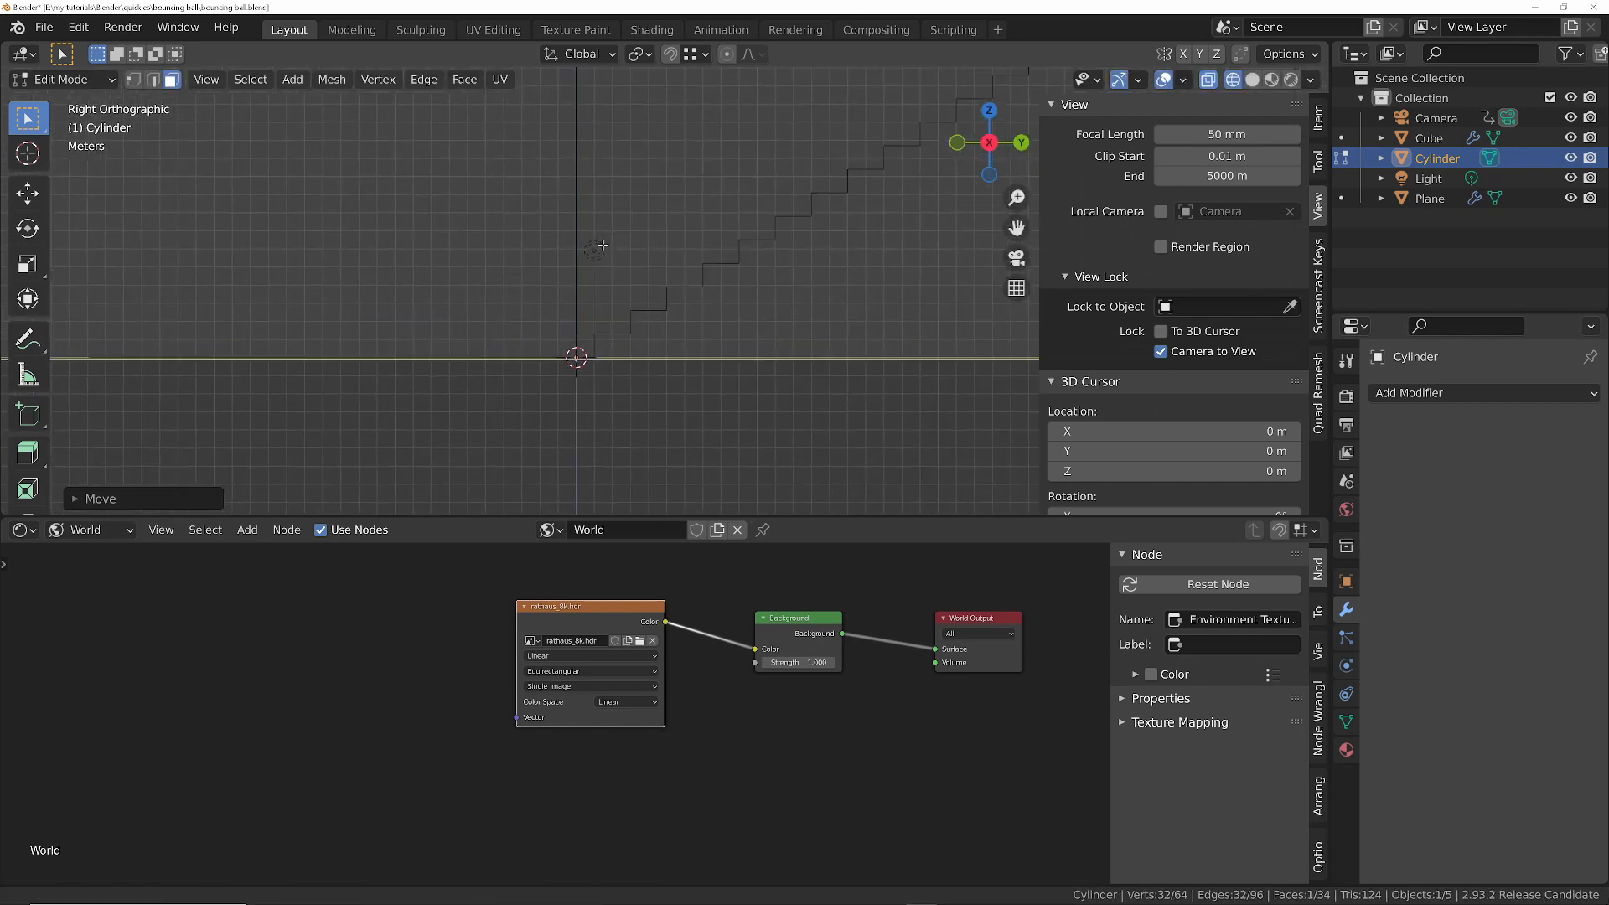
ctrl+middle_drag(619, 230, 607, 327)
shift+middle_drag(553, 457, 636, 277)
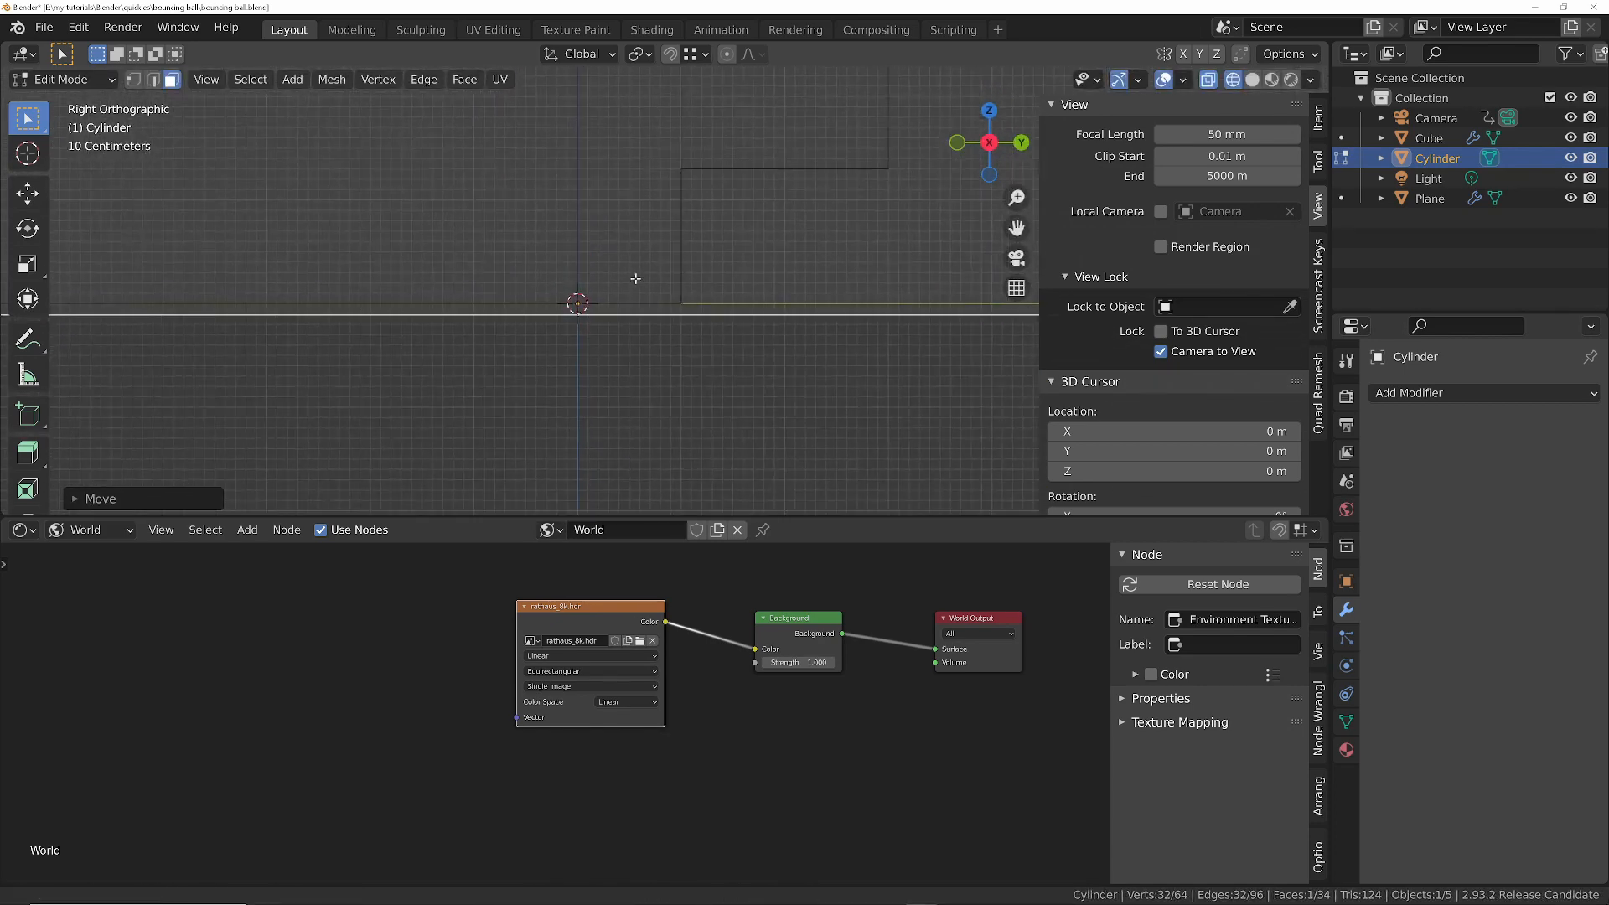
key(g)
key(z)
click(693, 314)
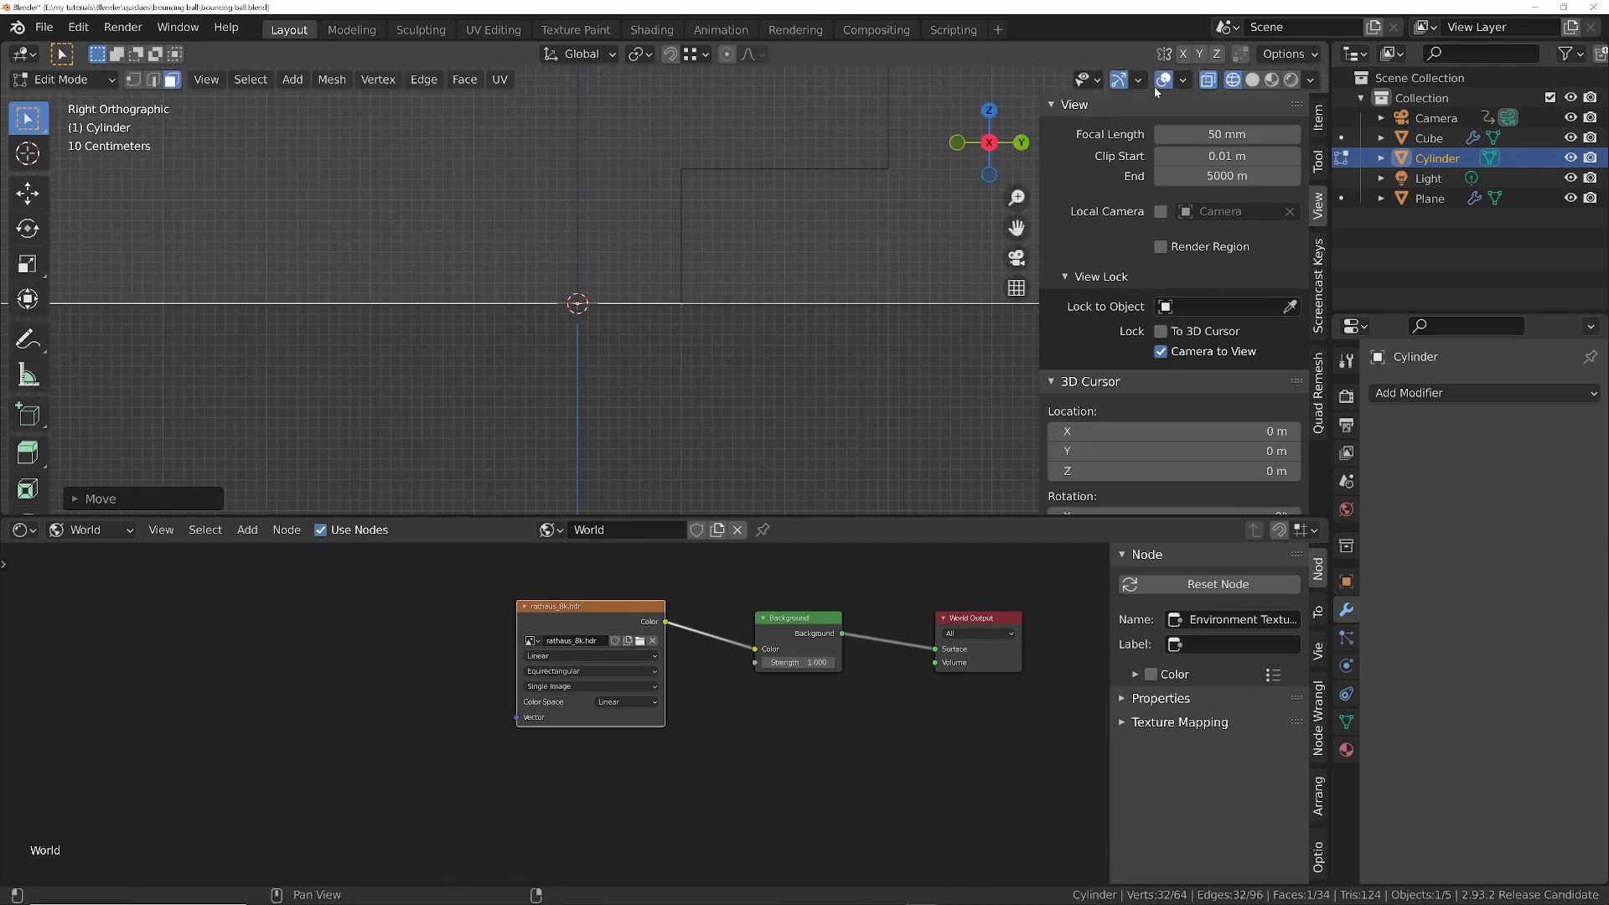
- Turn on Screencast Keys and move the cylinder's bottom face along Z with snapping to the base of the lowest stair
click(1319, 322)
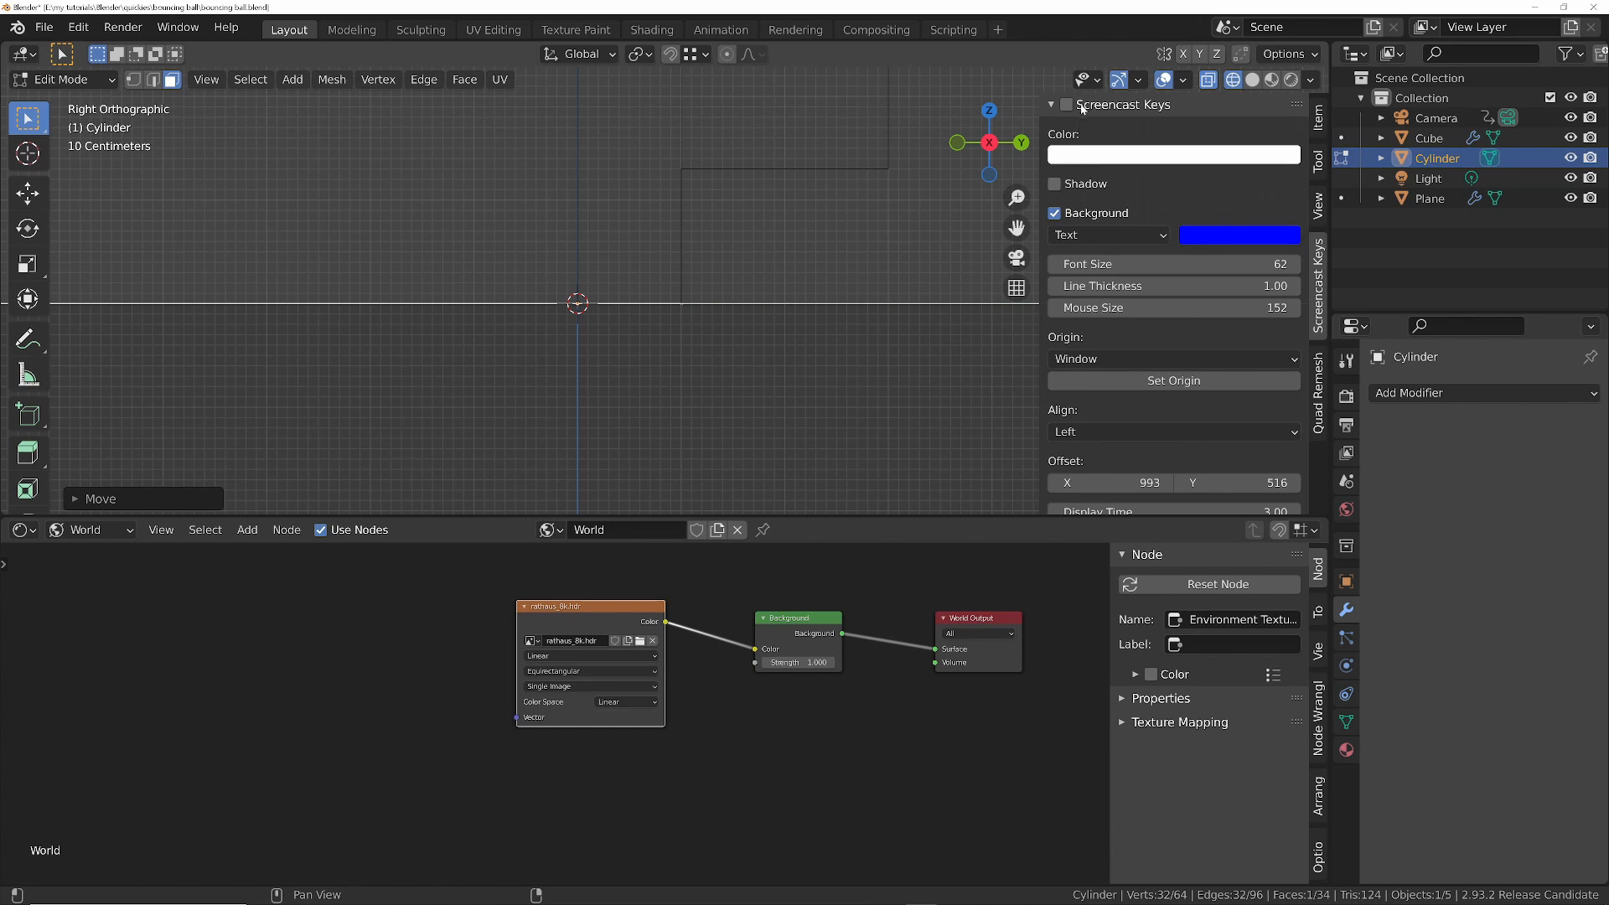
key(g)
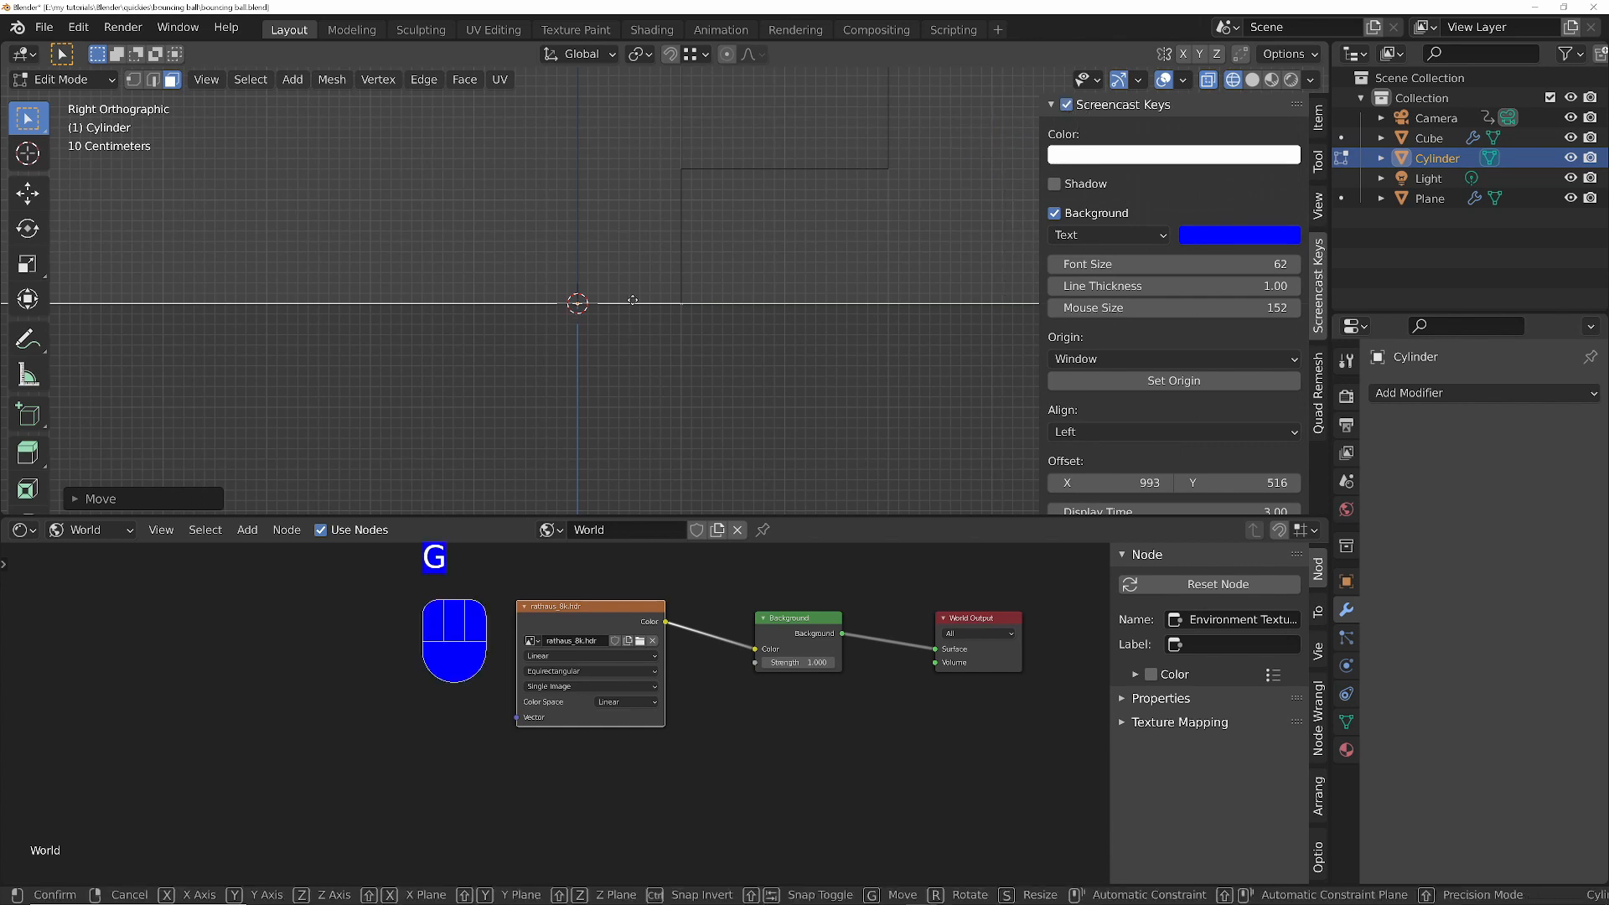
key(z)
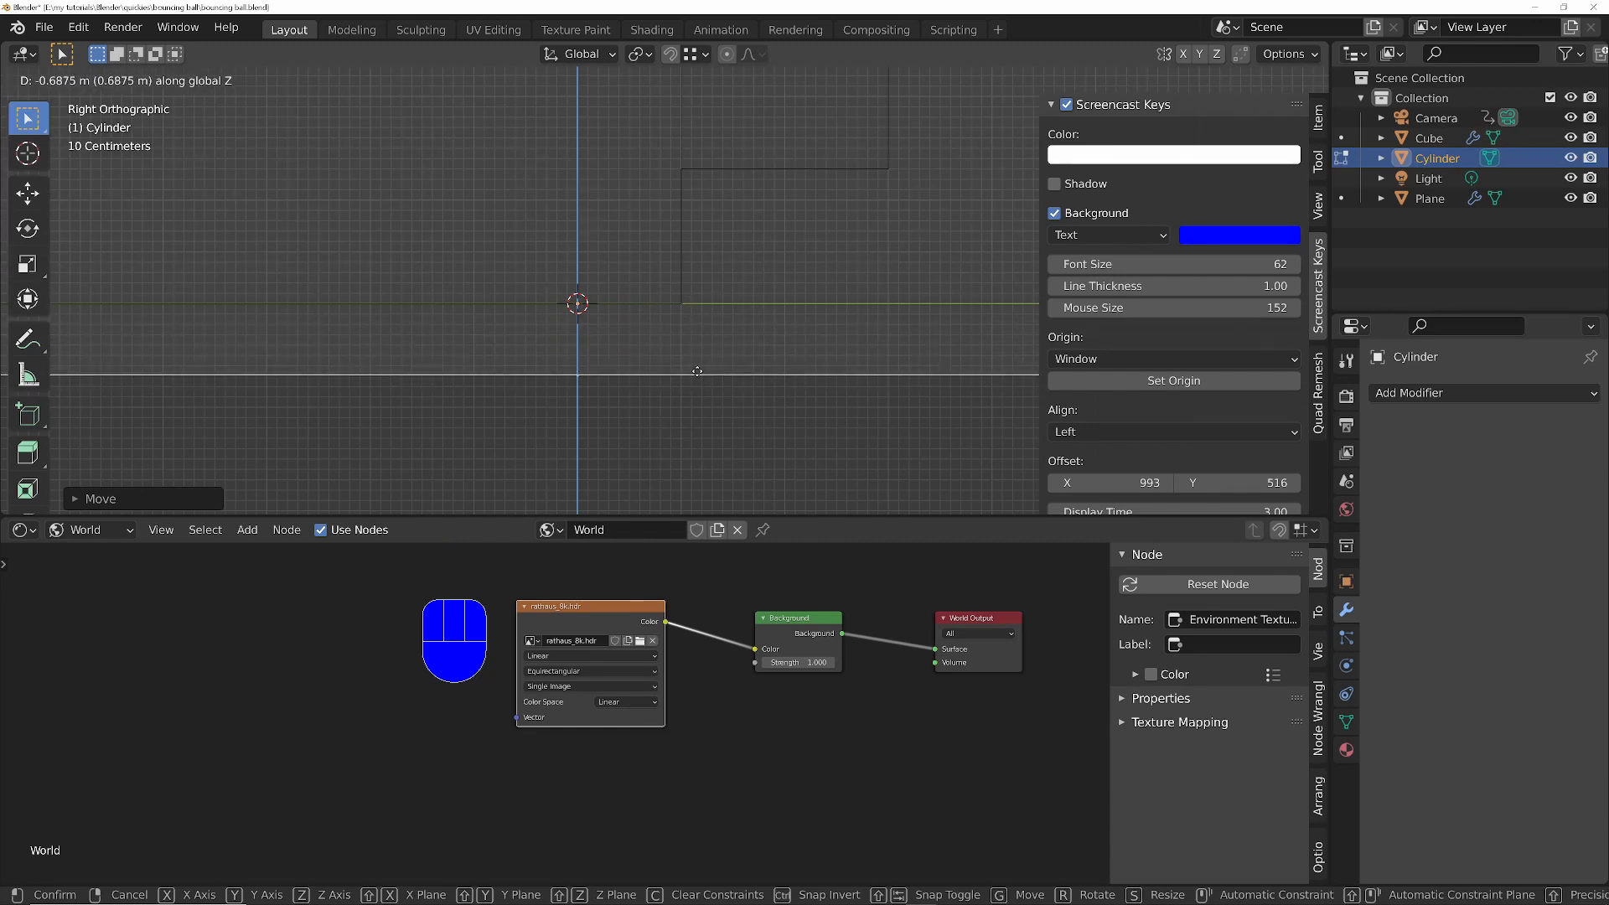
key(ctrl)
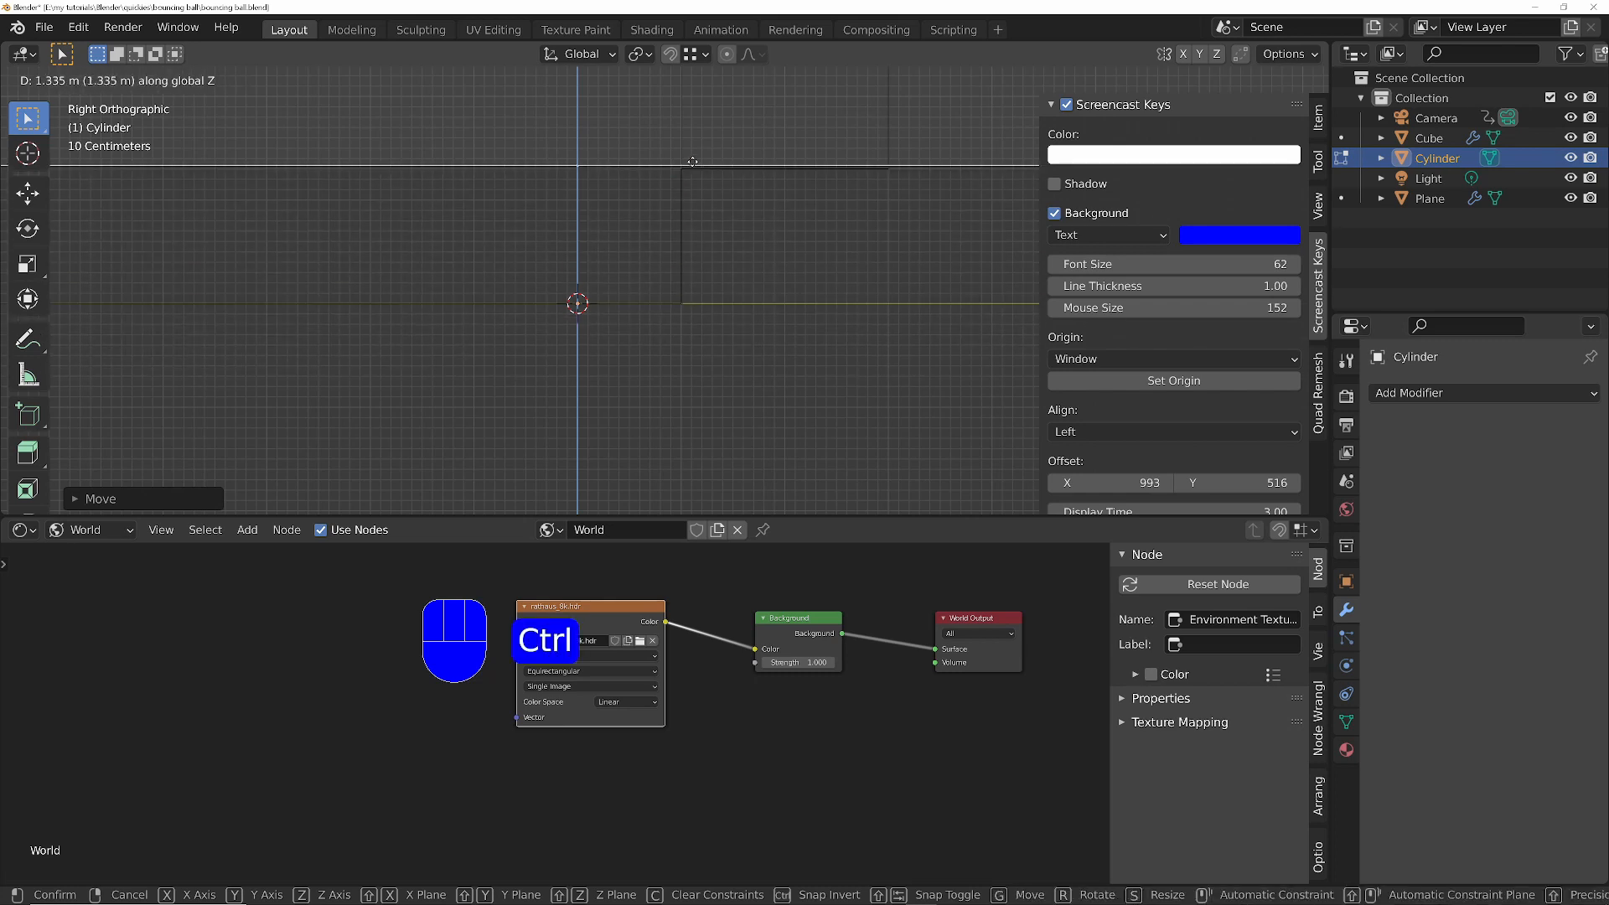
click(684, 303)
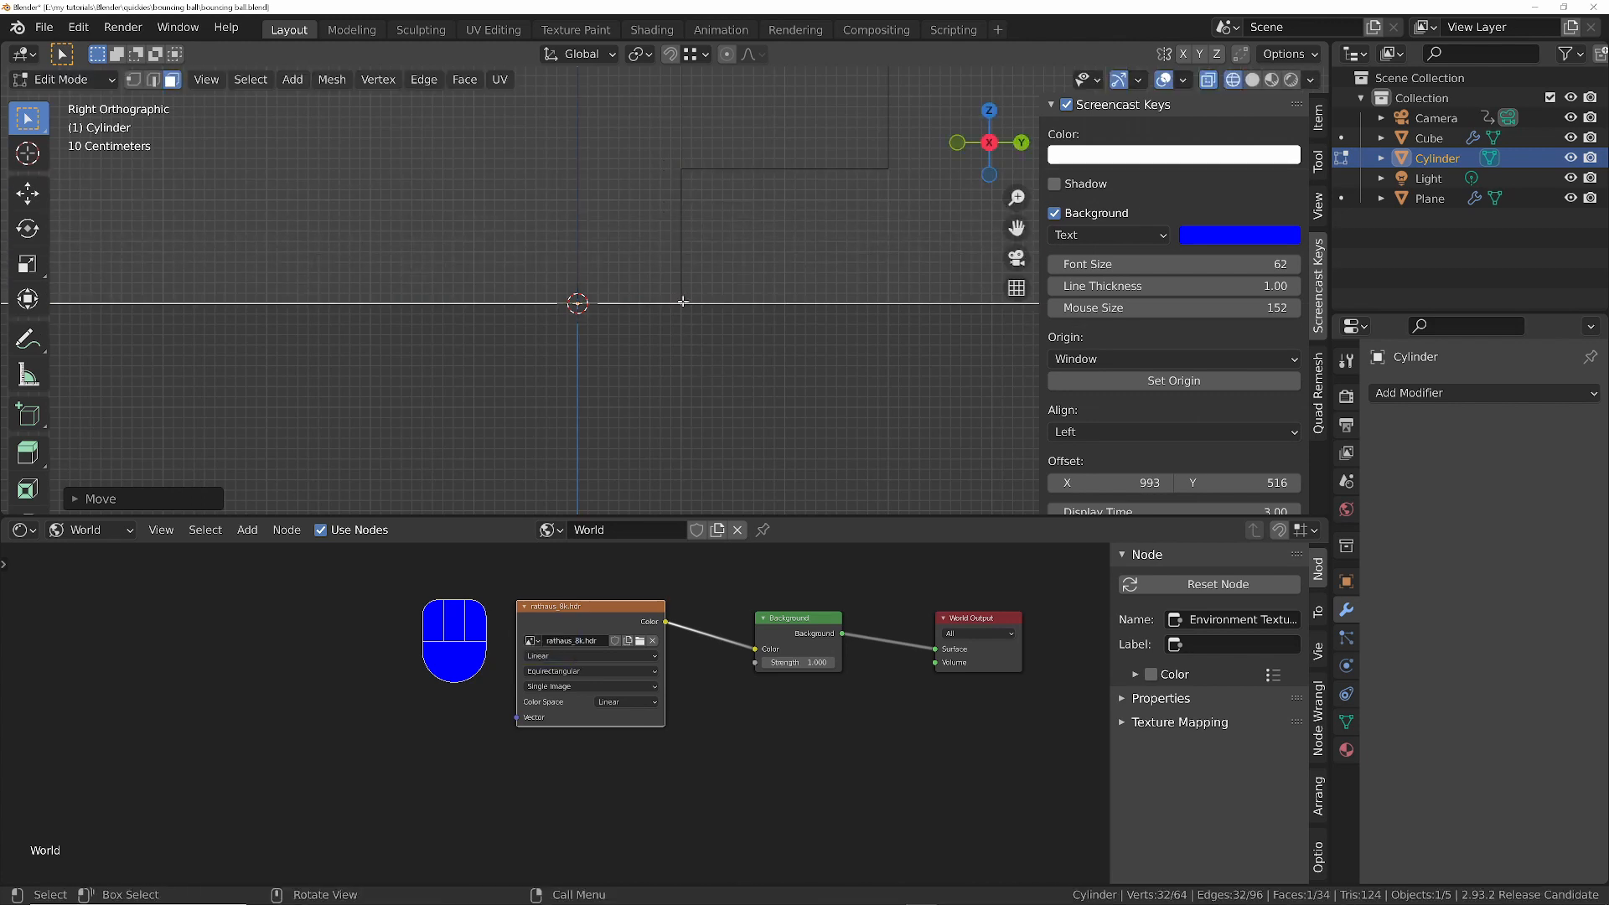
middle_drag(682, 265, 714, 320)
ctrl+middle_drag(715, 204, 723, 452)
shift+middle_drag(724, 220, 740, 277)
key(KP_5)
shift+middle_drag(714, 223, 759, 261)
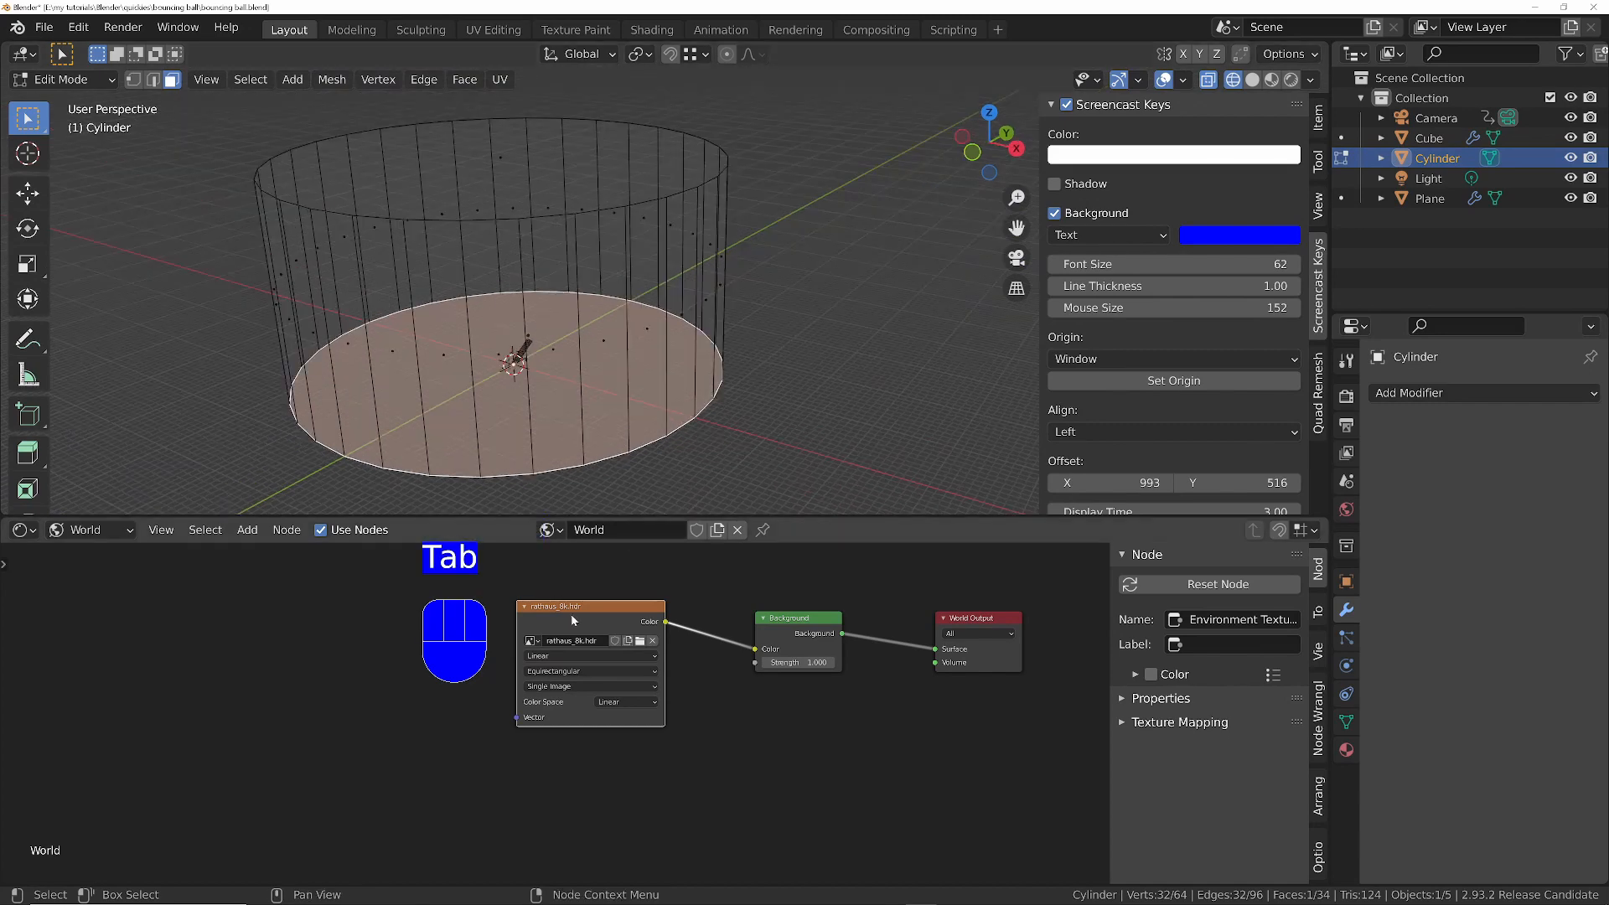
- Copy the world's environment texture node and create a new object material for the cylinder
key(ctrl+c)
click(87, 532)
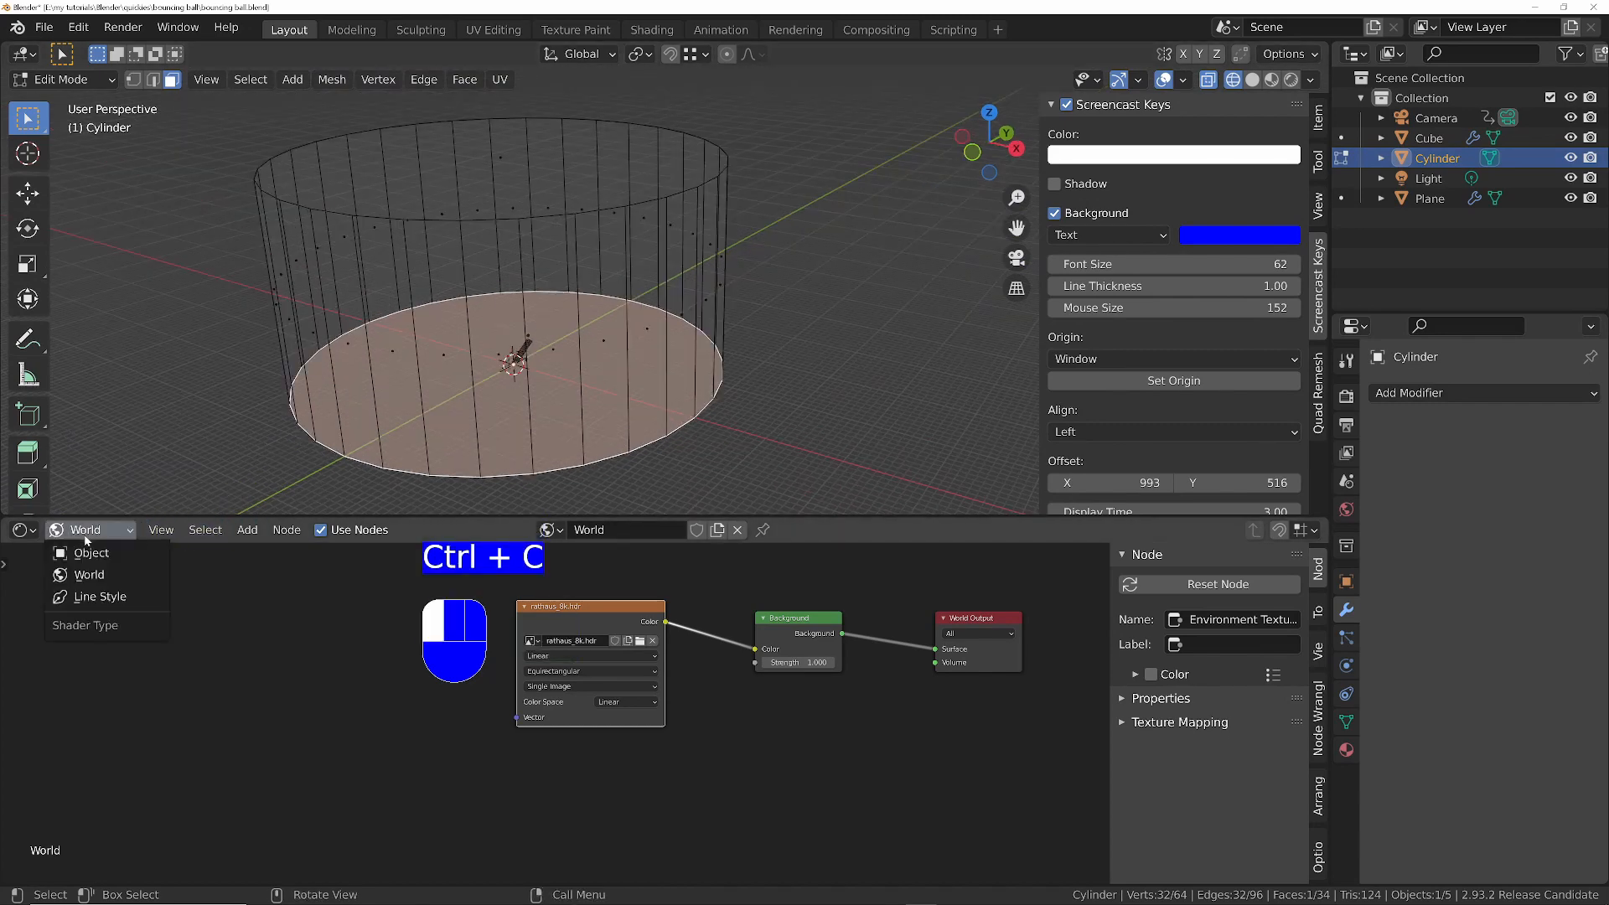
click(88, 553)
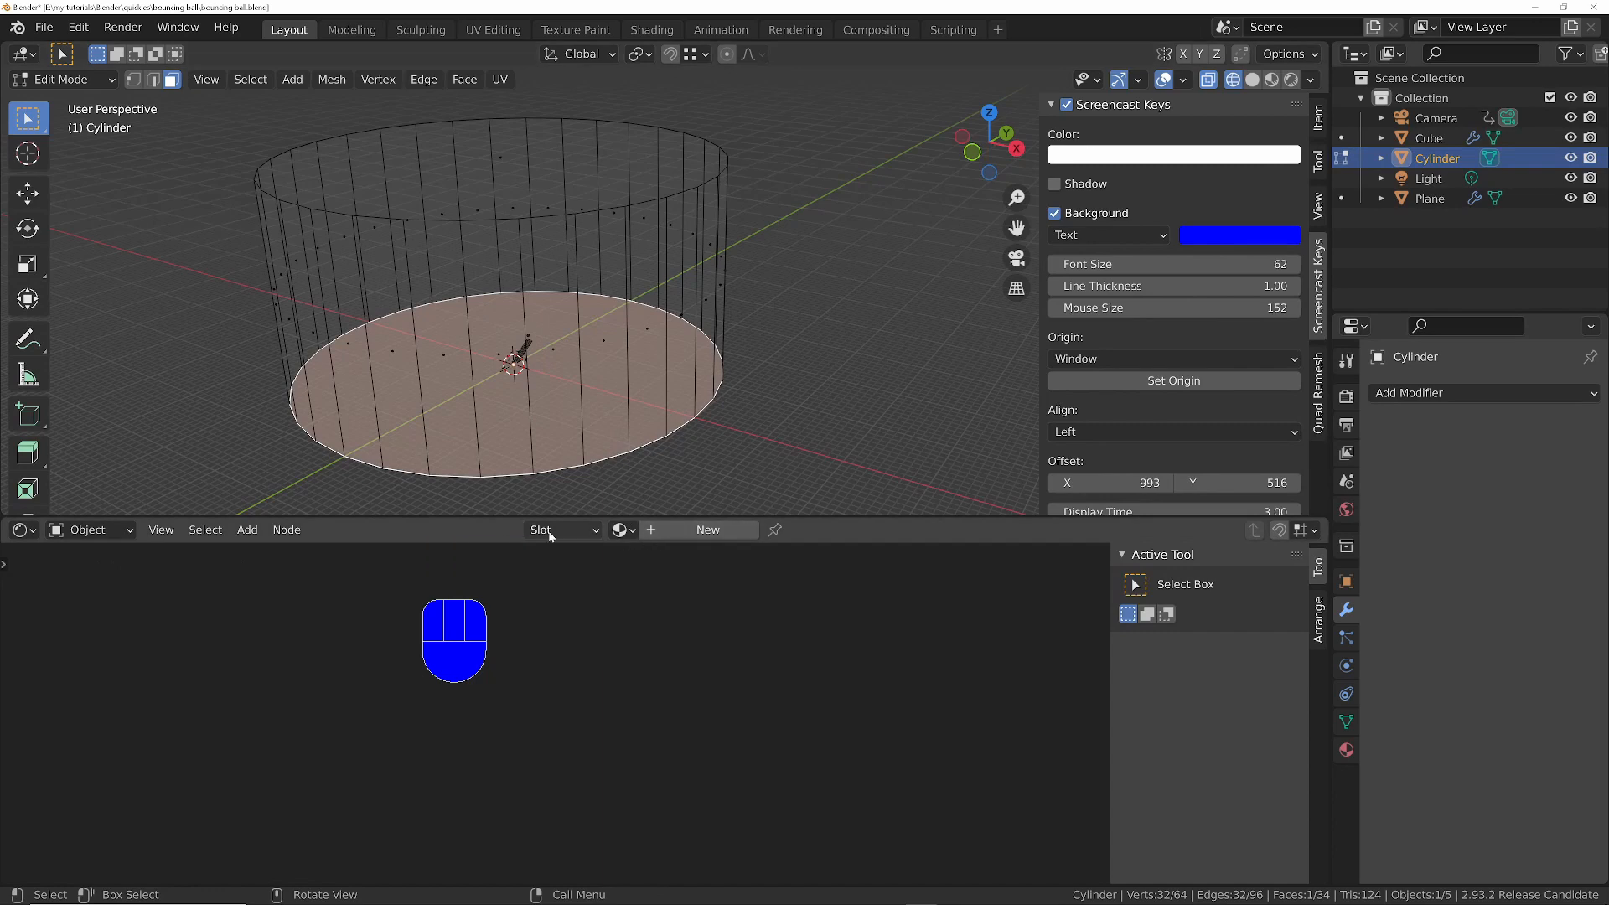
click(708, 529)
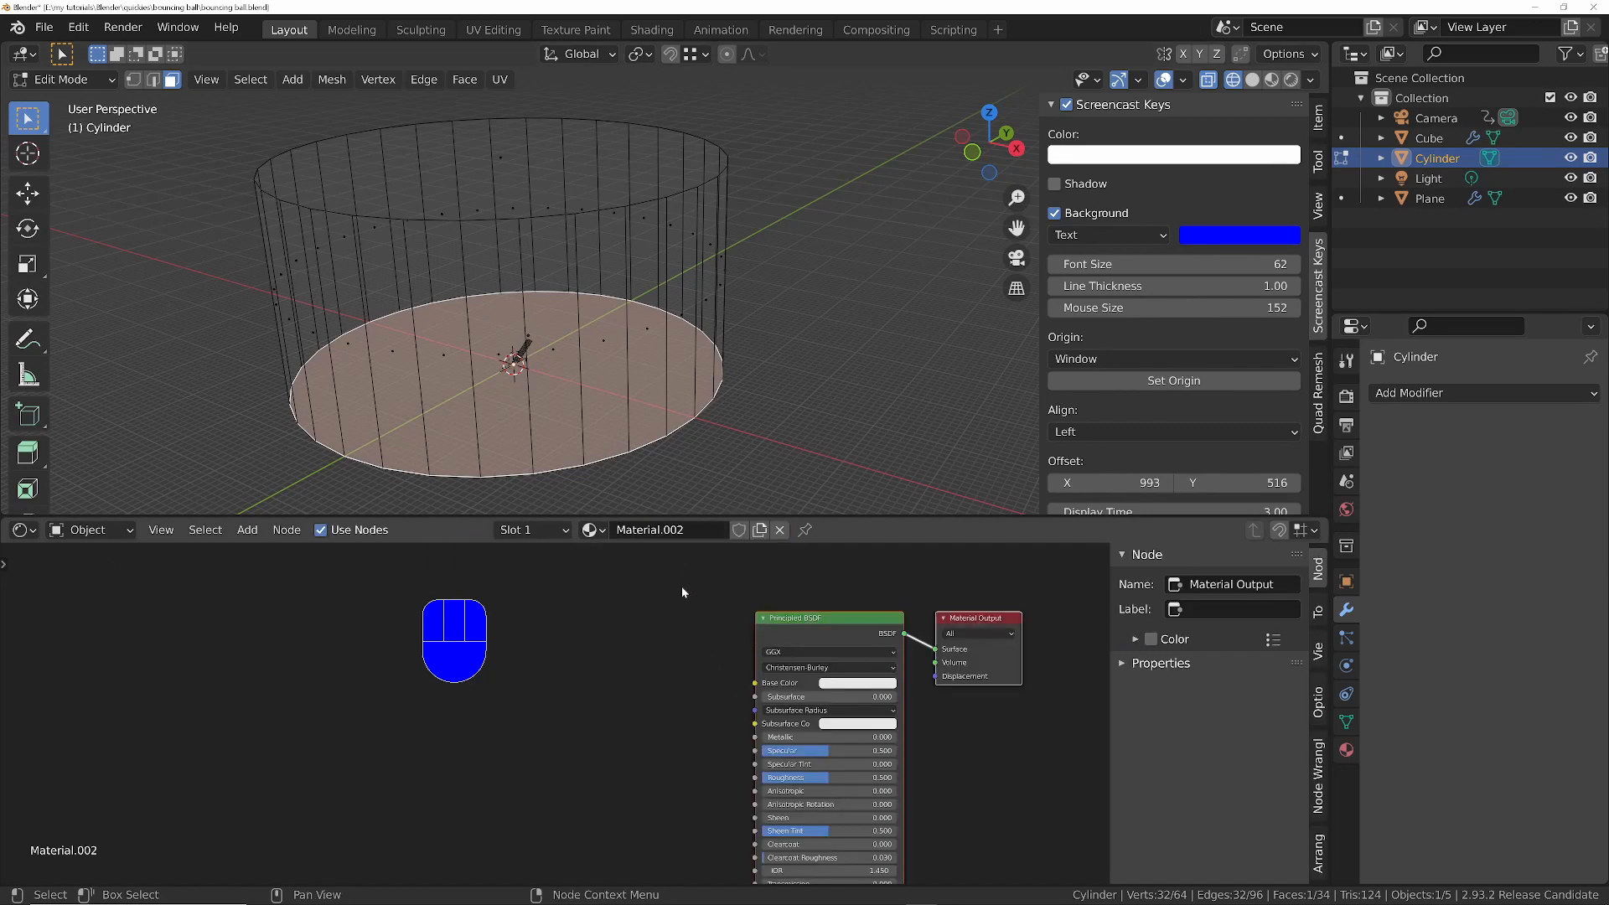
- Return to Object Mode, switch to Material Preview shading and paste the environment texture node into the cylinder's material
key(Tab)
key(z)
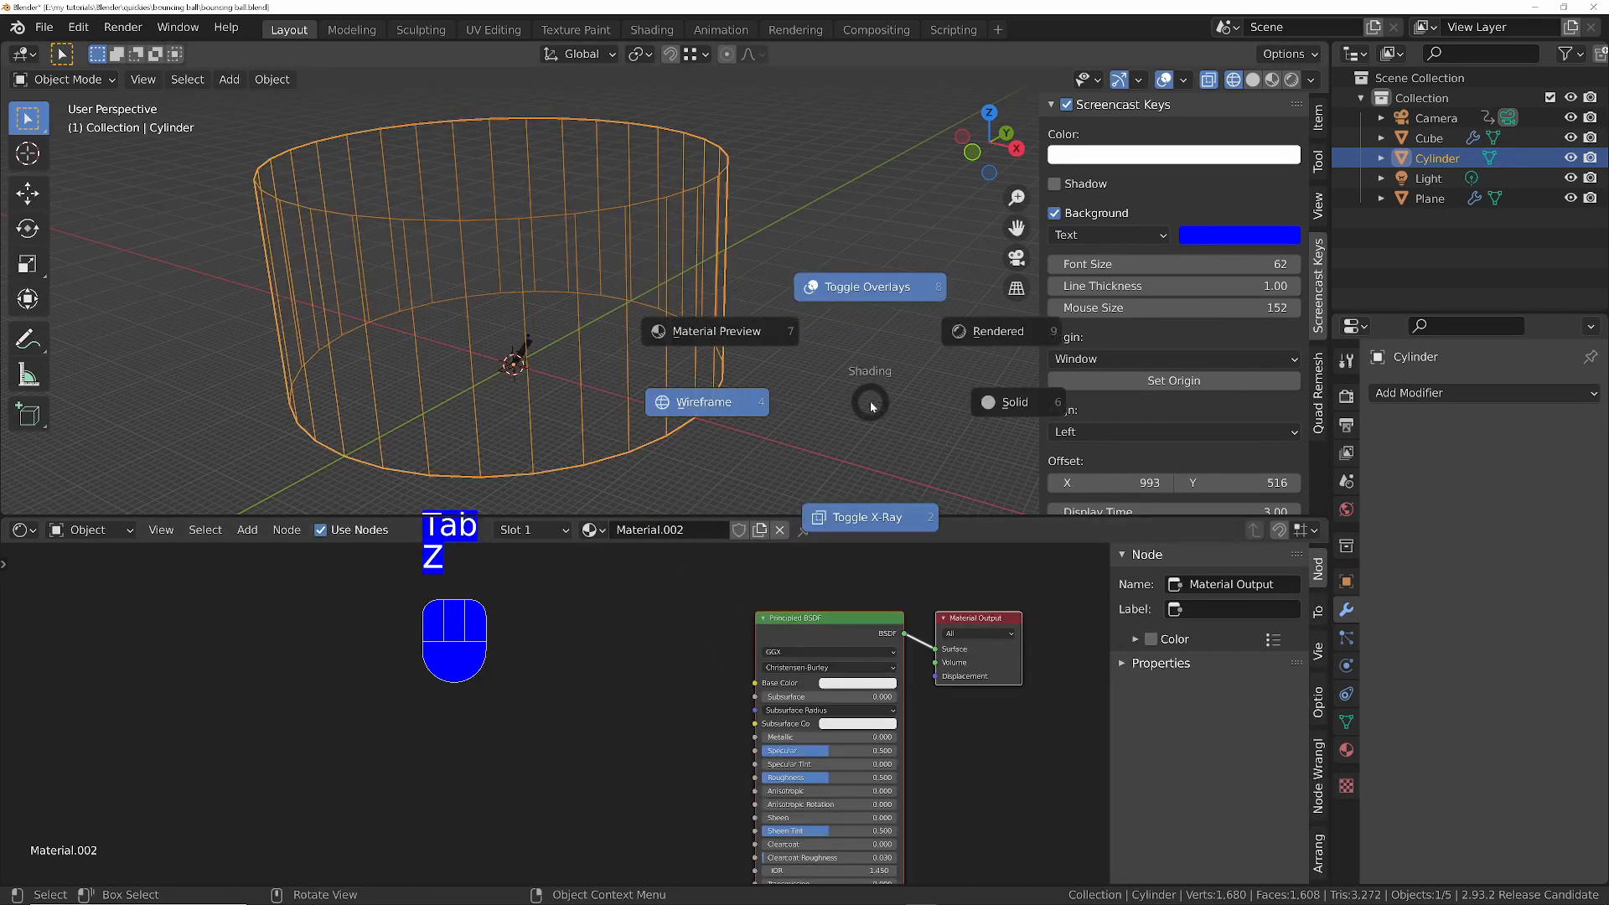
click(733, 343)
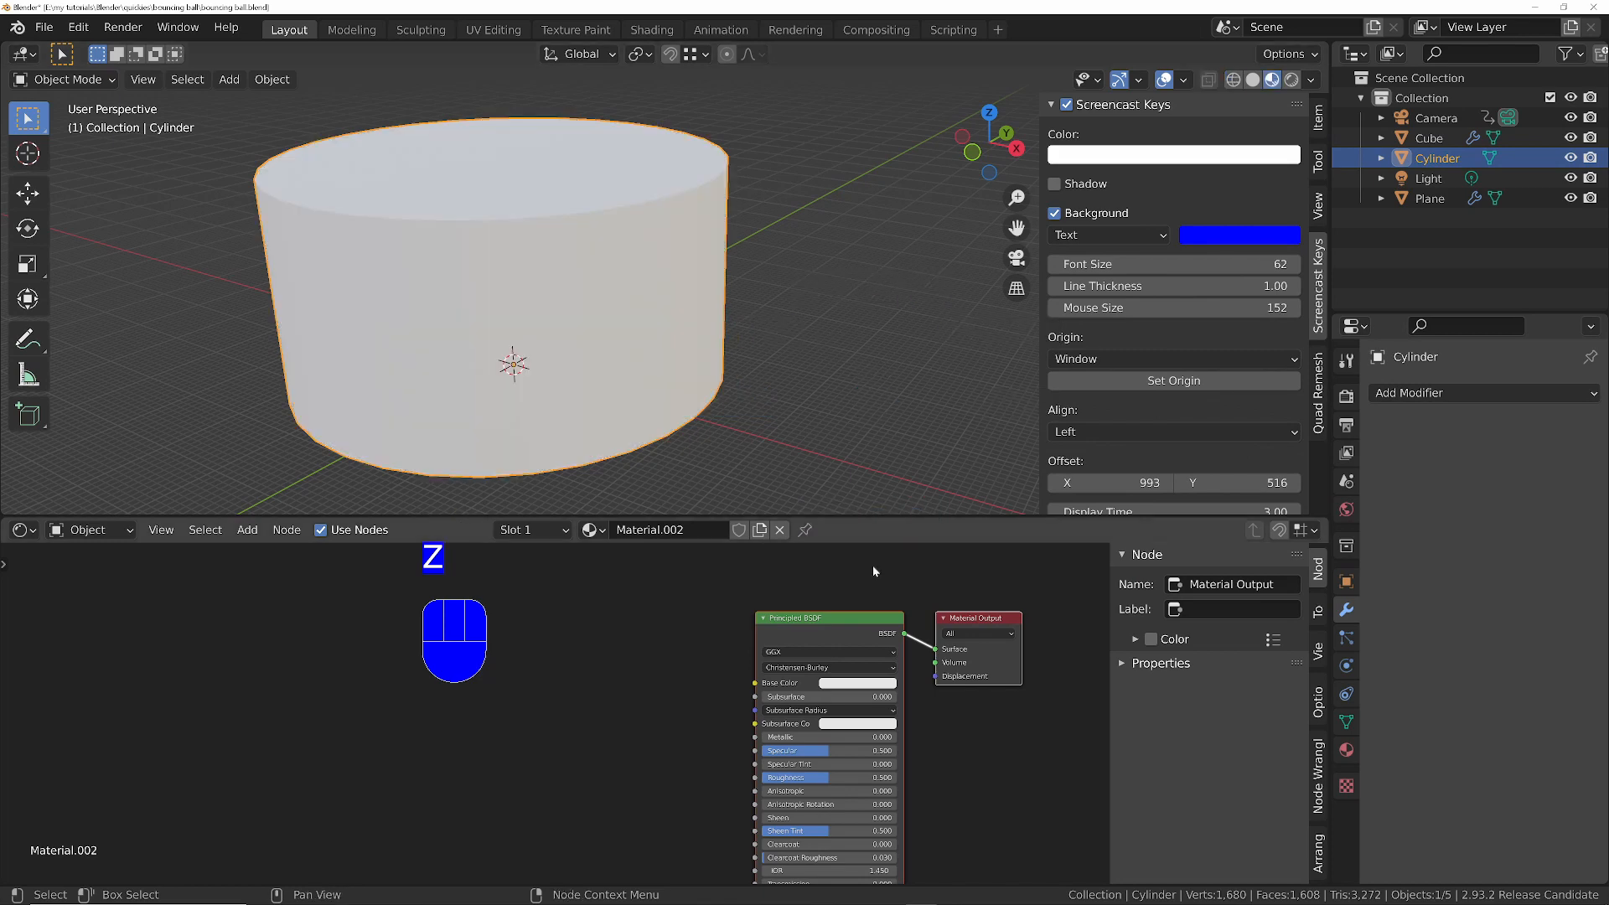
key(ctrl+v)
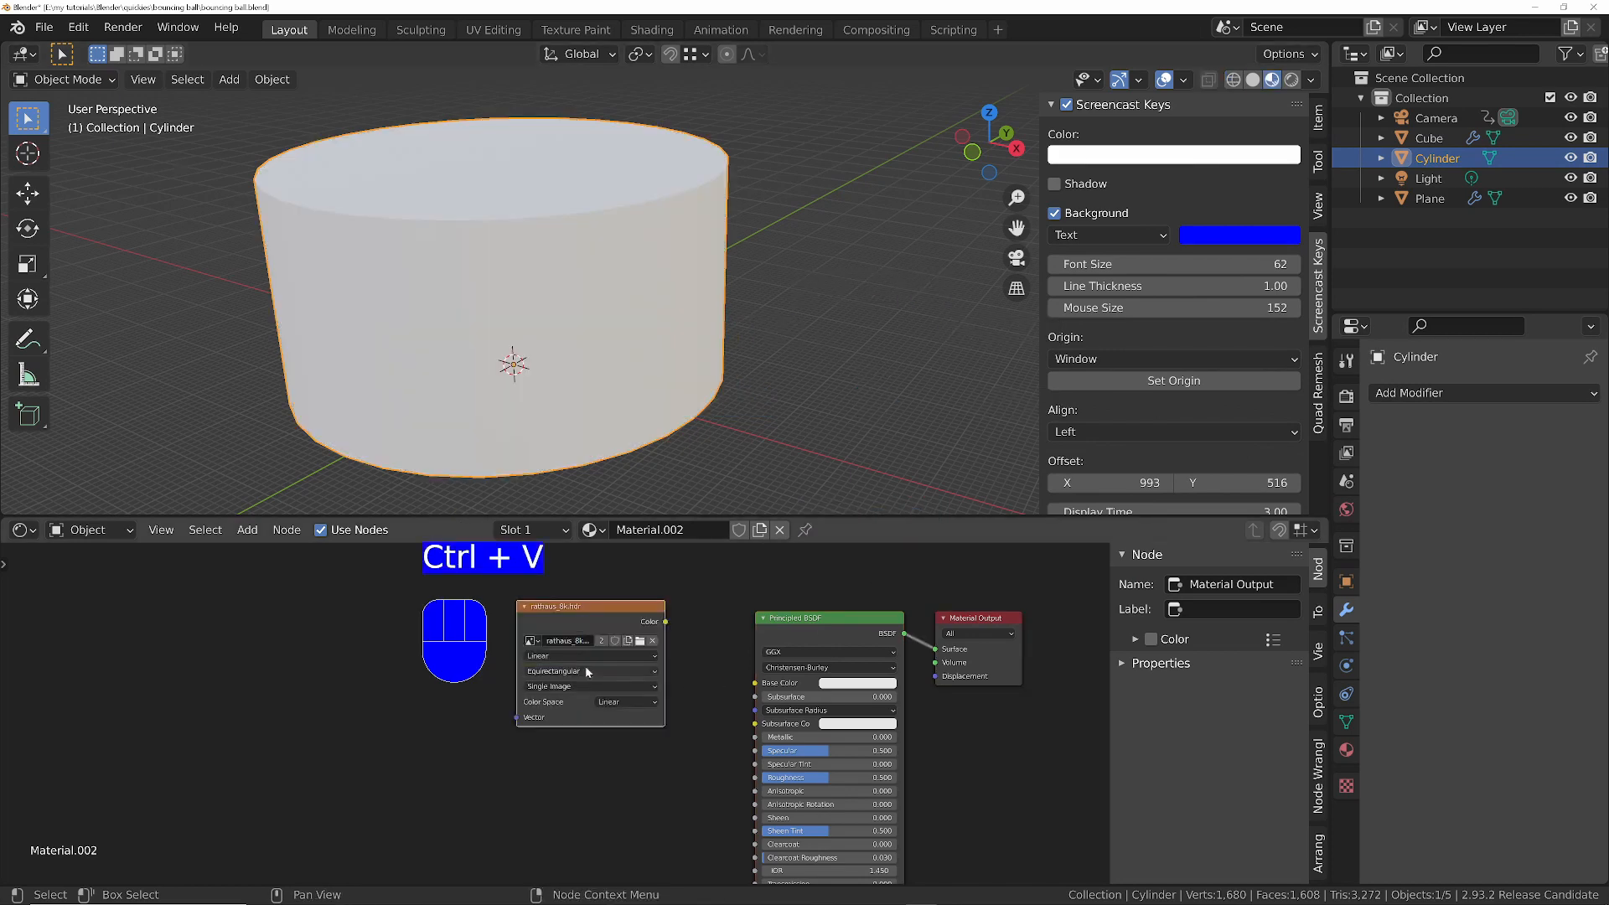
drag(586, 647, 683, 692)
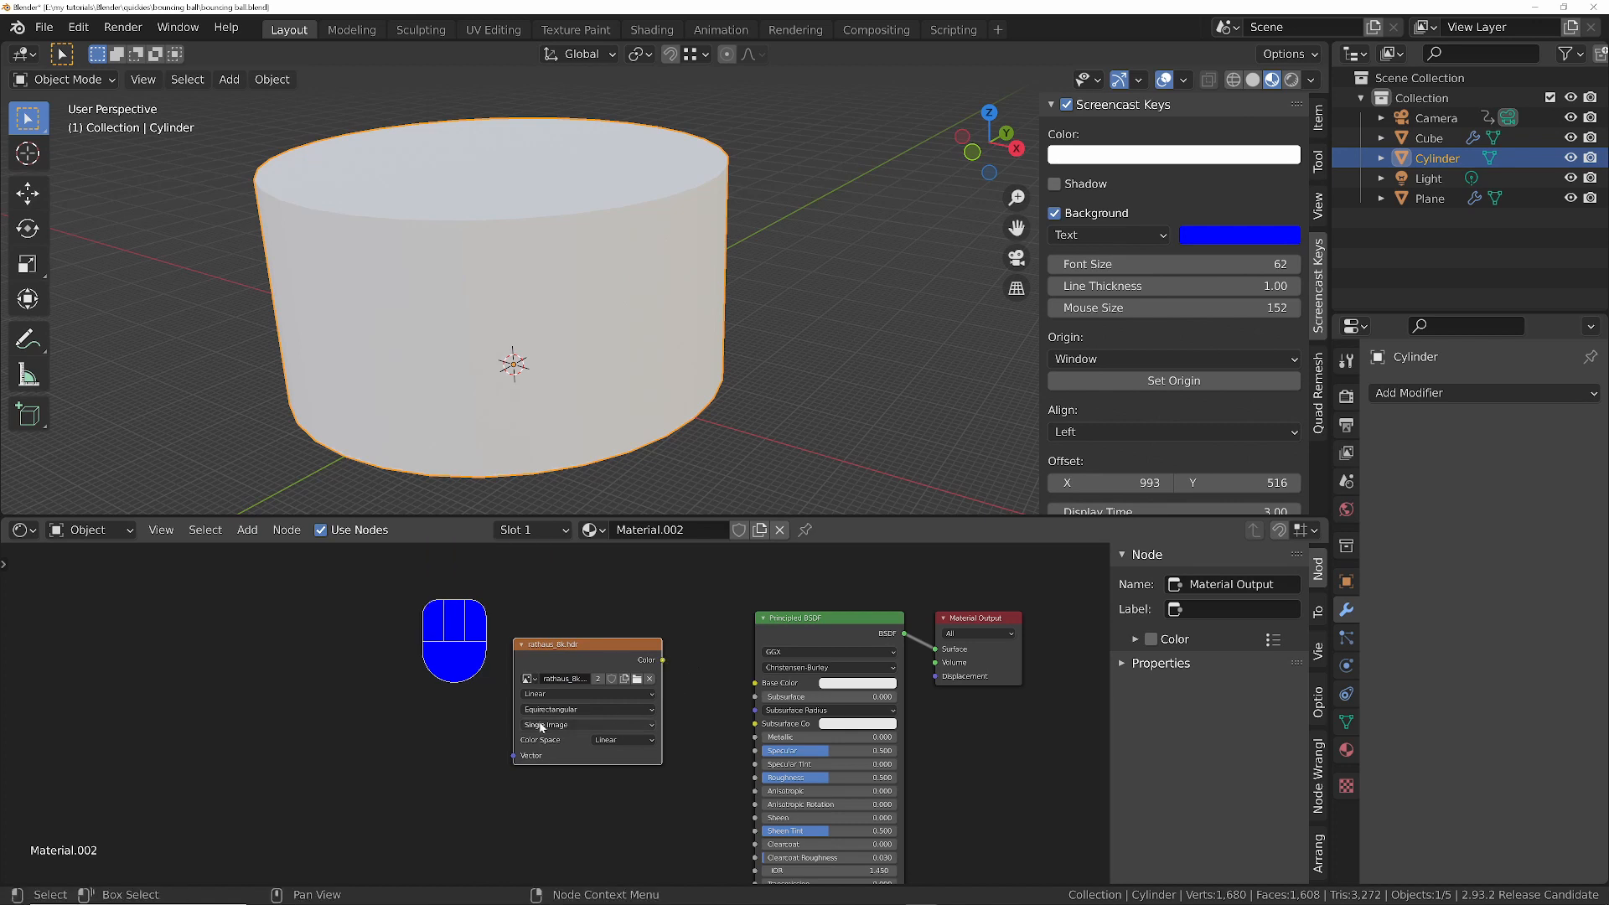
key(shift+a)
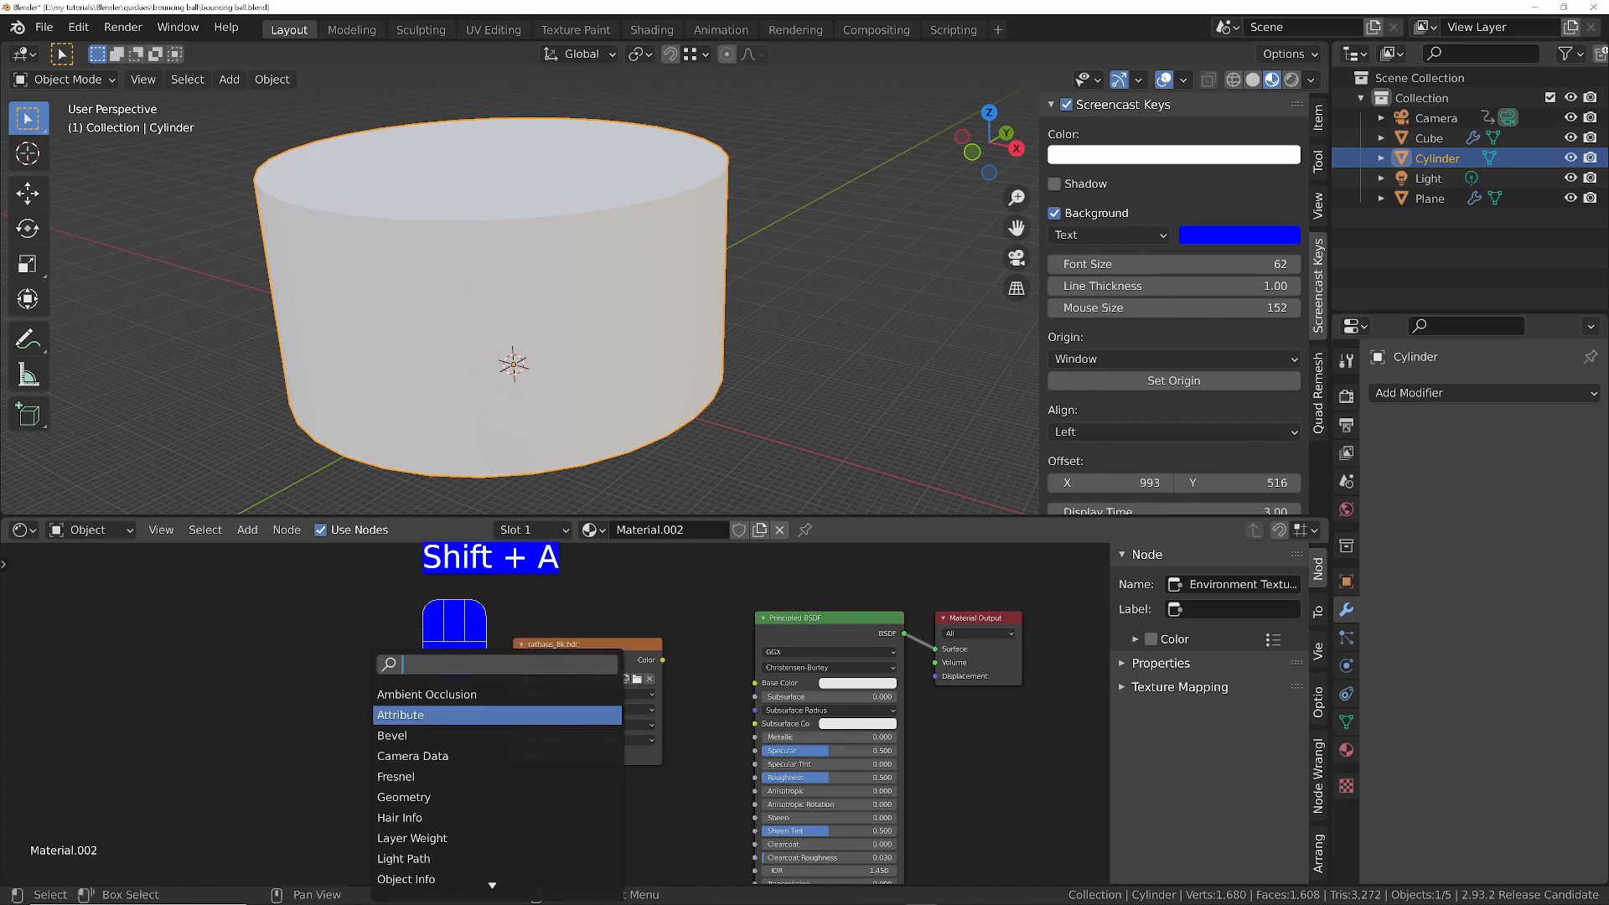
text(h)
key(BackSpace)
text(envi)
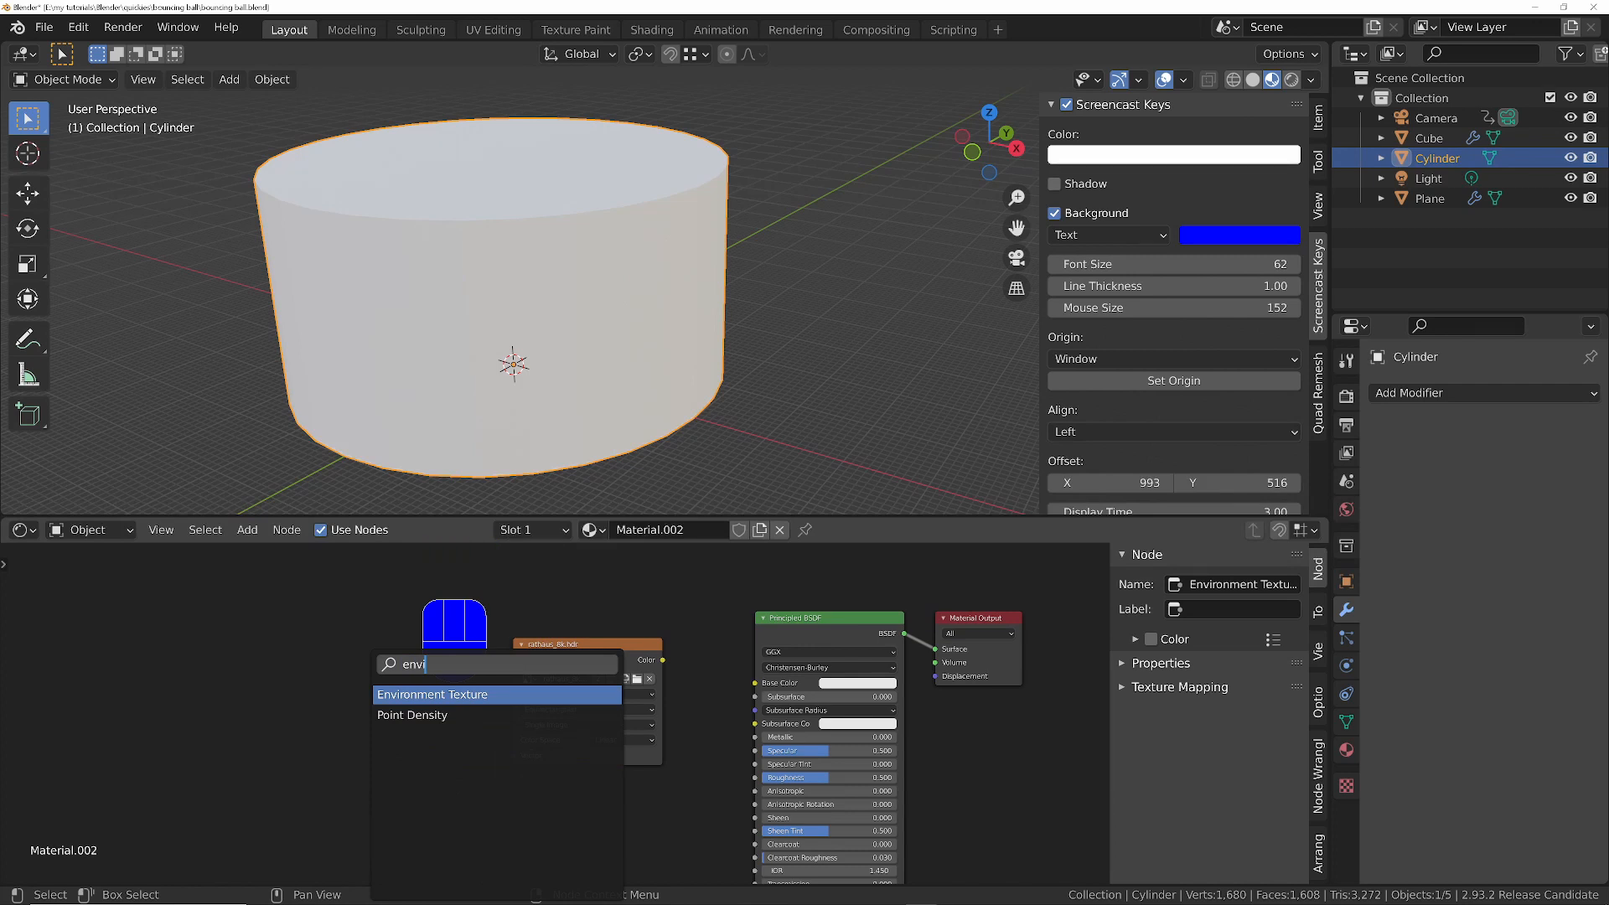
key(Escape)
- Connect the environment texture's Color to the Principled BSDF's Base Color and look at the scene through the camera
drag(662, 661, 754, 682)
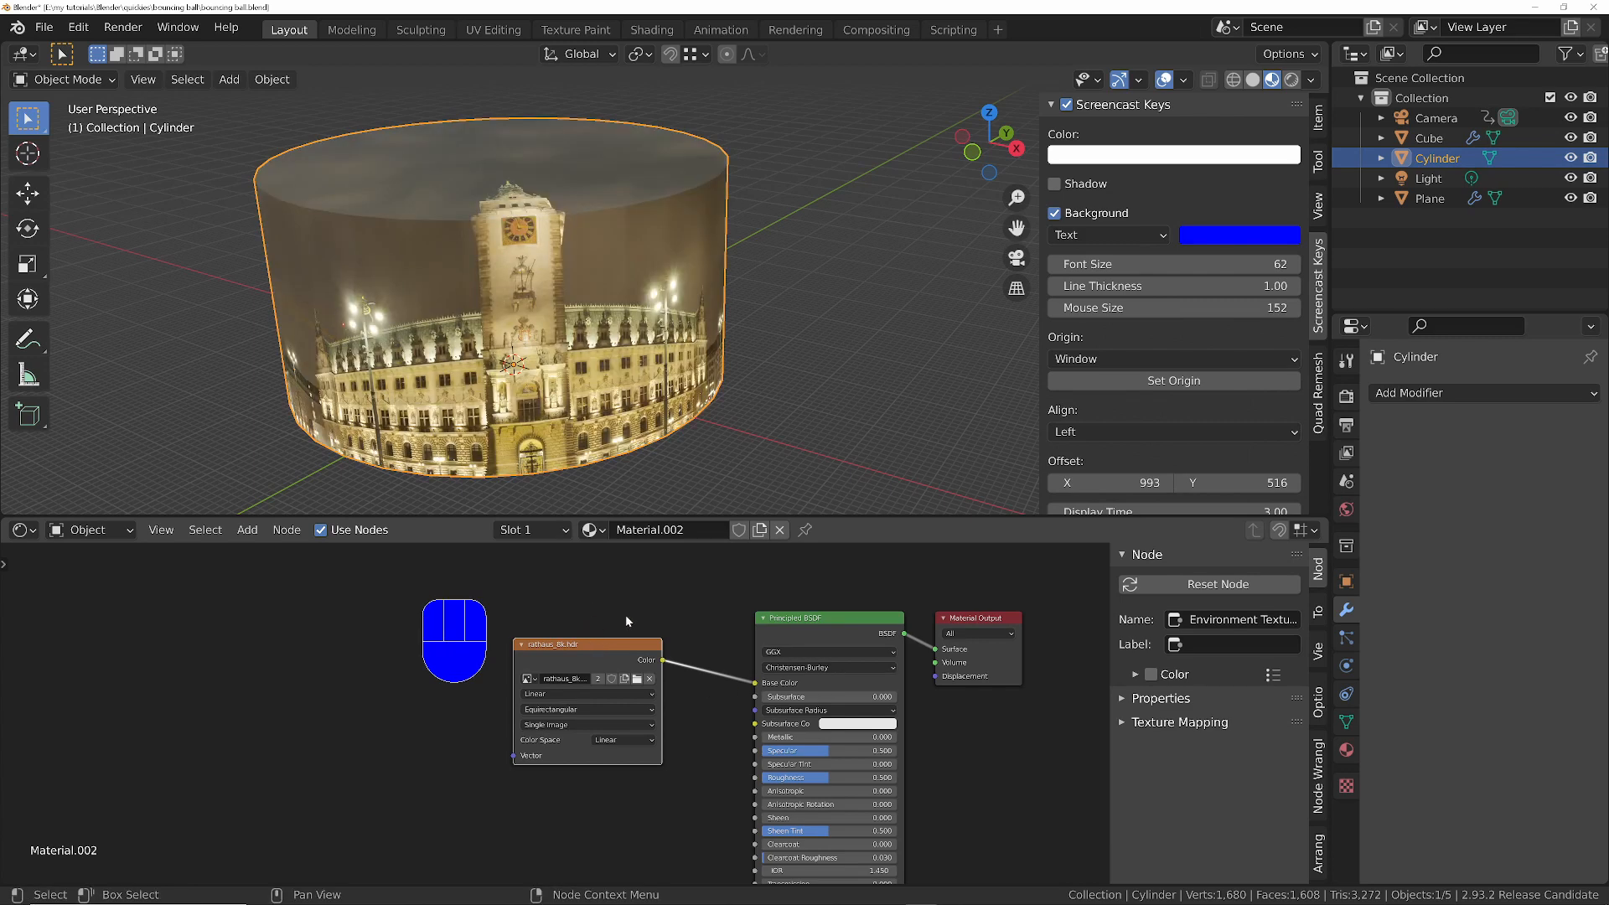
middle_drag(561, 285, 543, 235)
key(KP_0)
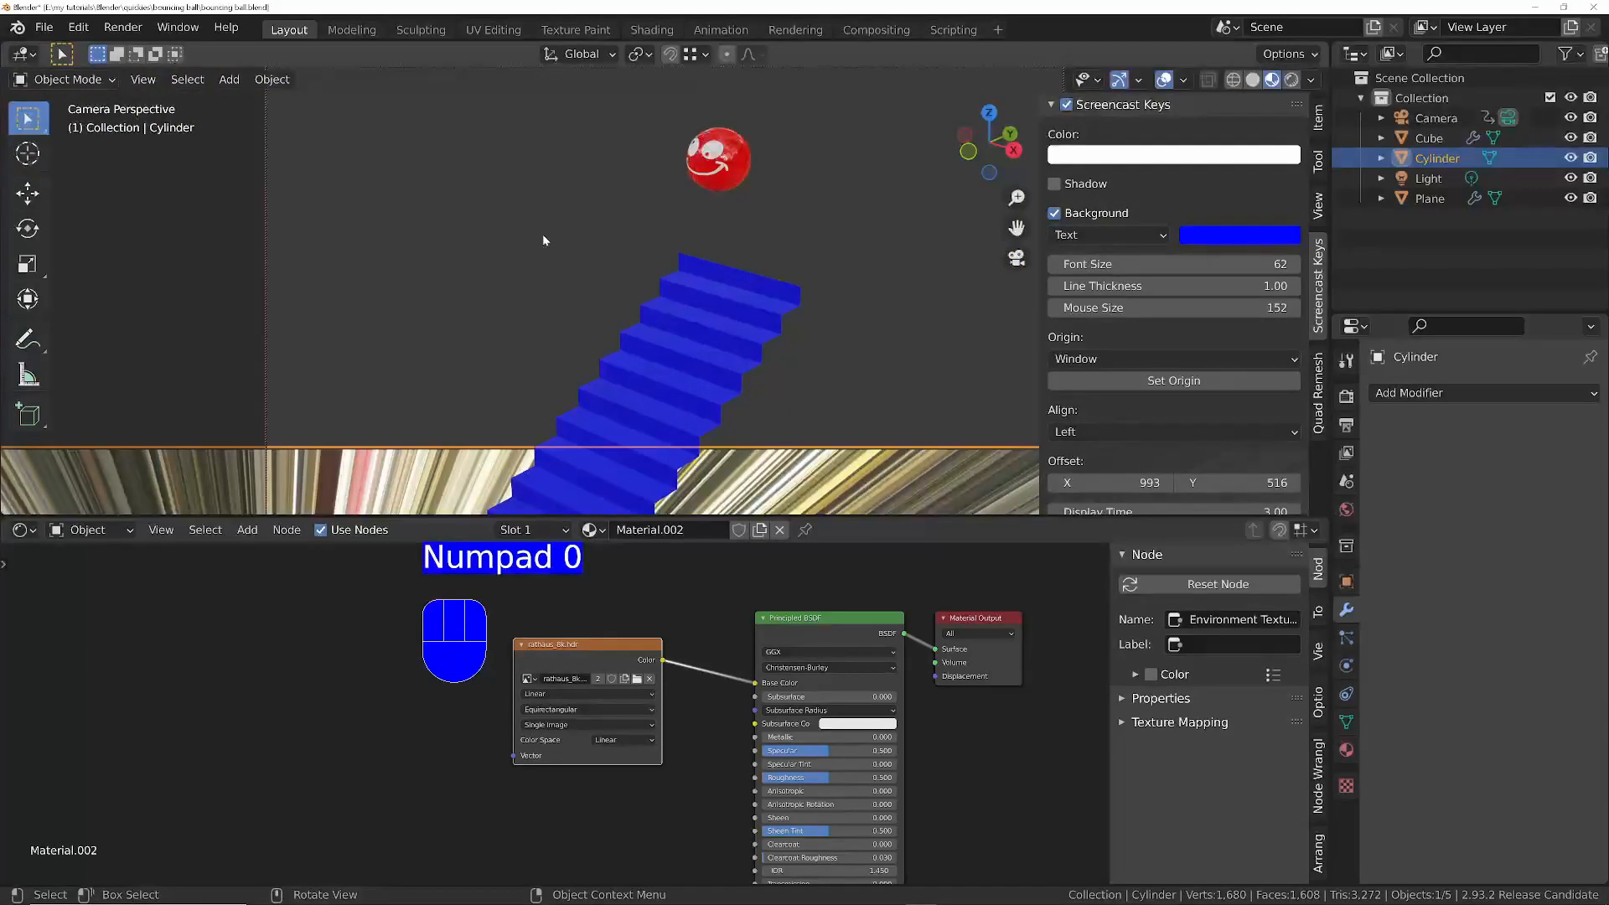
- Set the camera's clip End to 5000 m and play part of the animation to check the backdrop
click(1436, 118)
click(1347, 668)
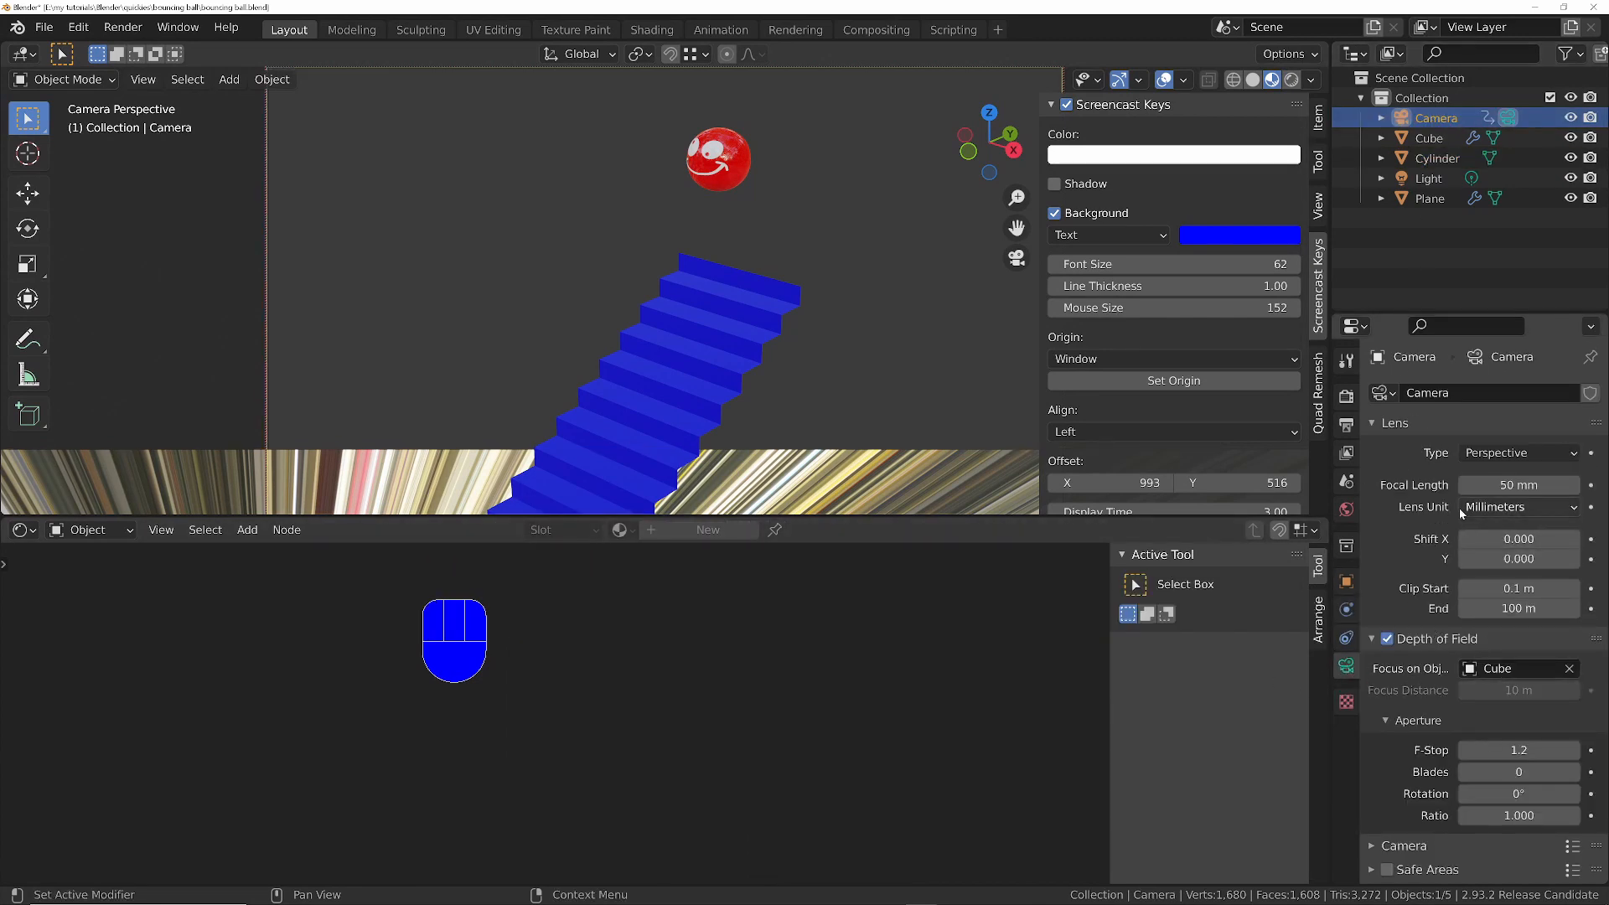
click(1493, 610)
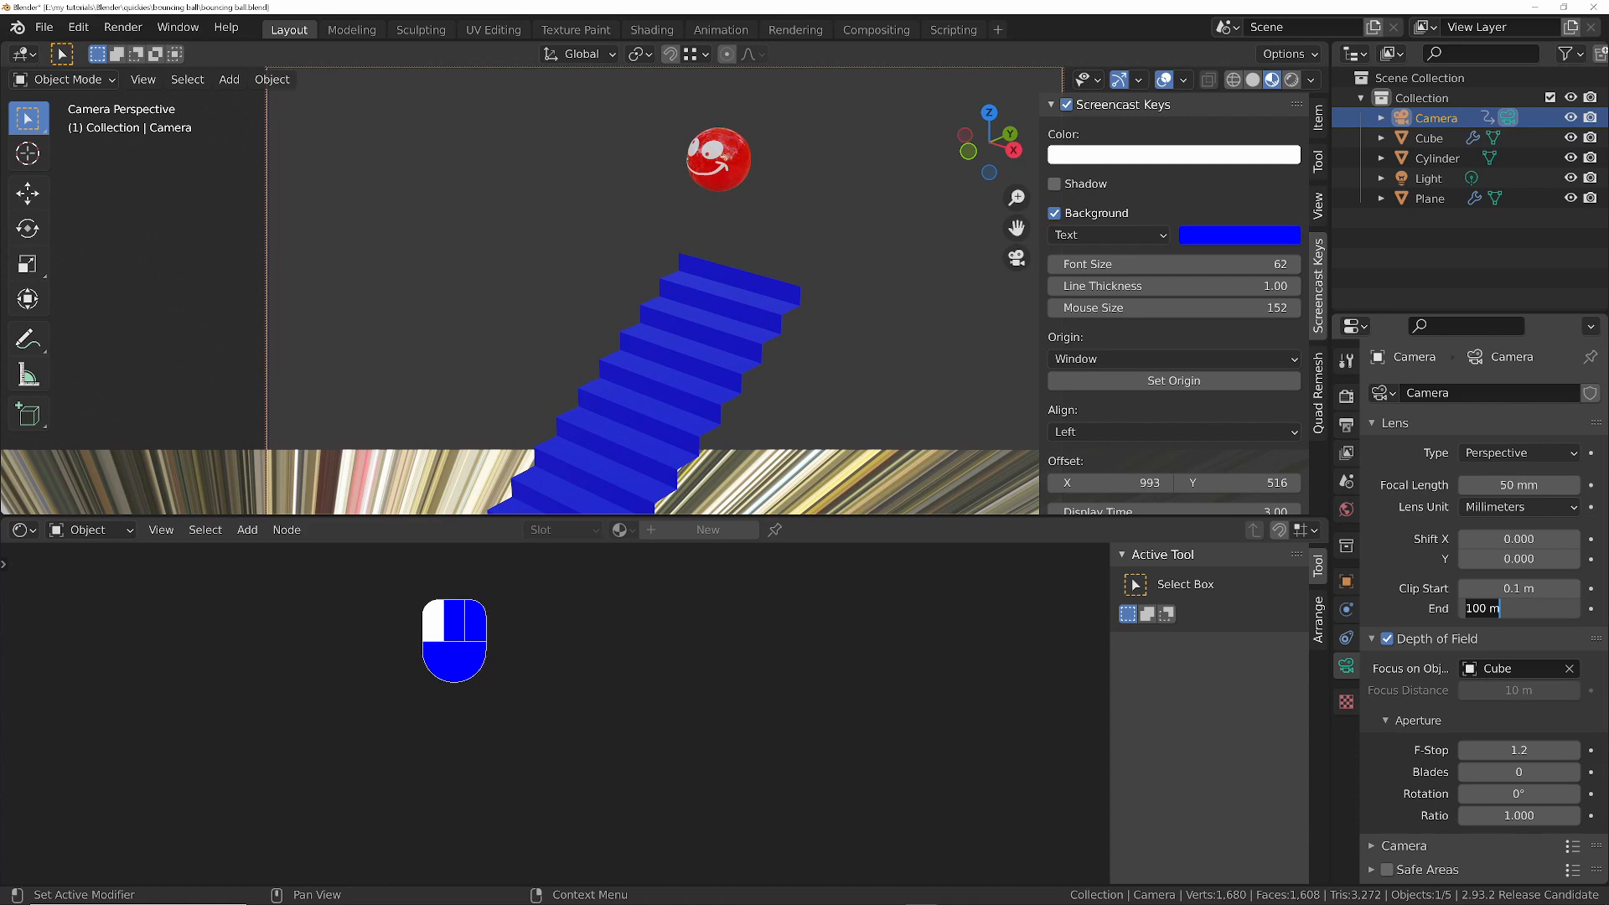
text(5000)
key(Return)
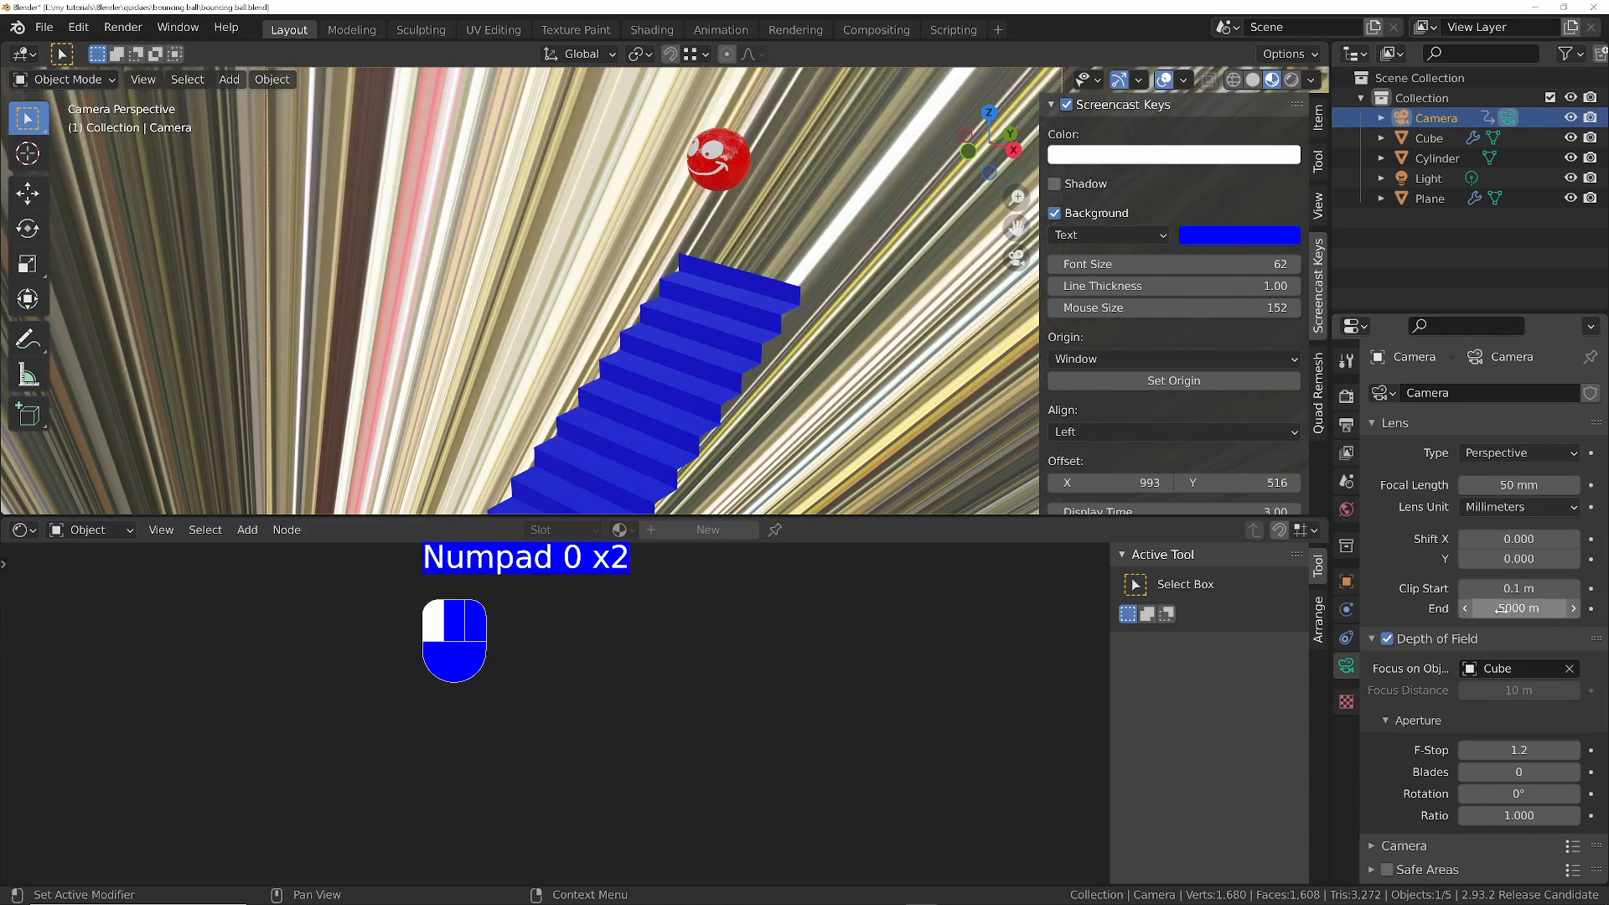
key(space)
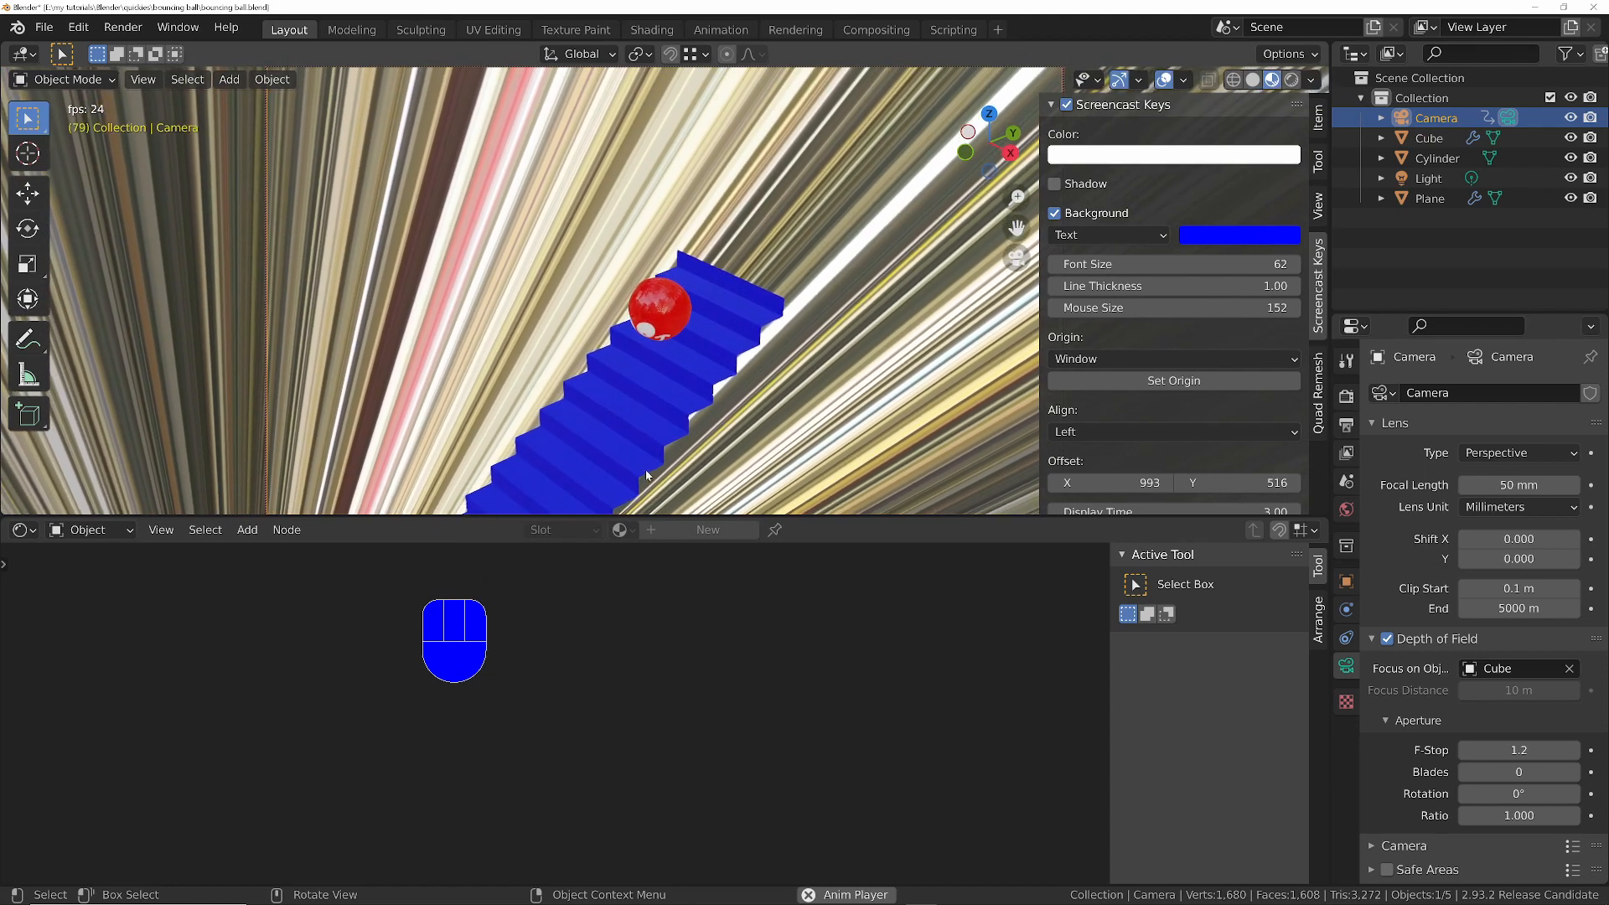
key(space)
- Add Texture Coordinate and Mapping nodes to the cylinder's environment texture, using Object coordinates with Cylinder as the reference object
click(821, 383)
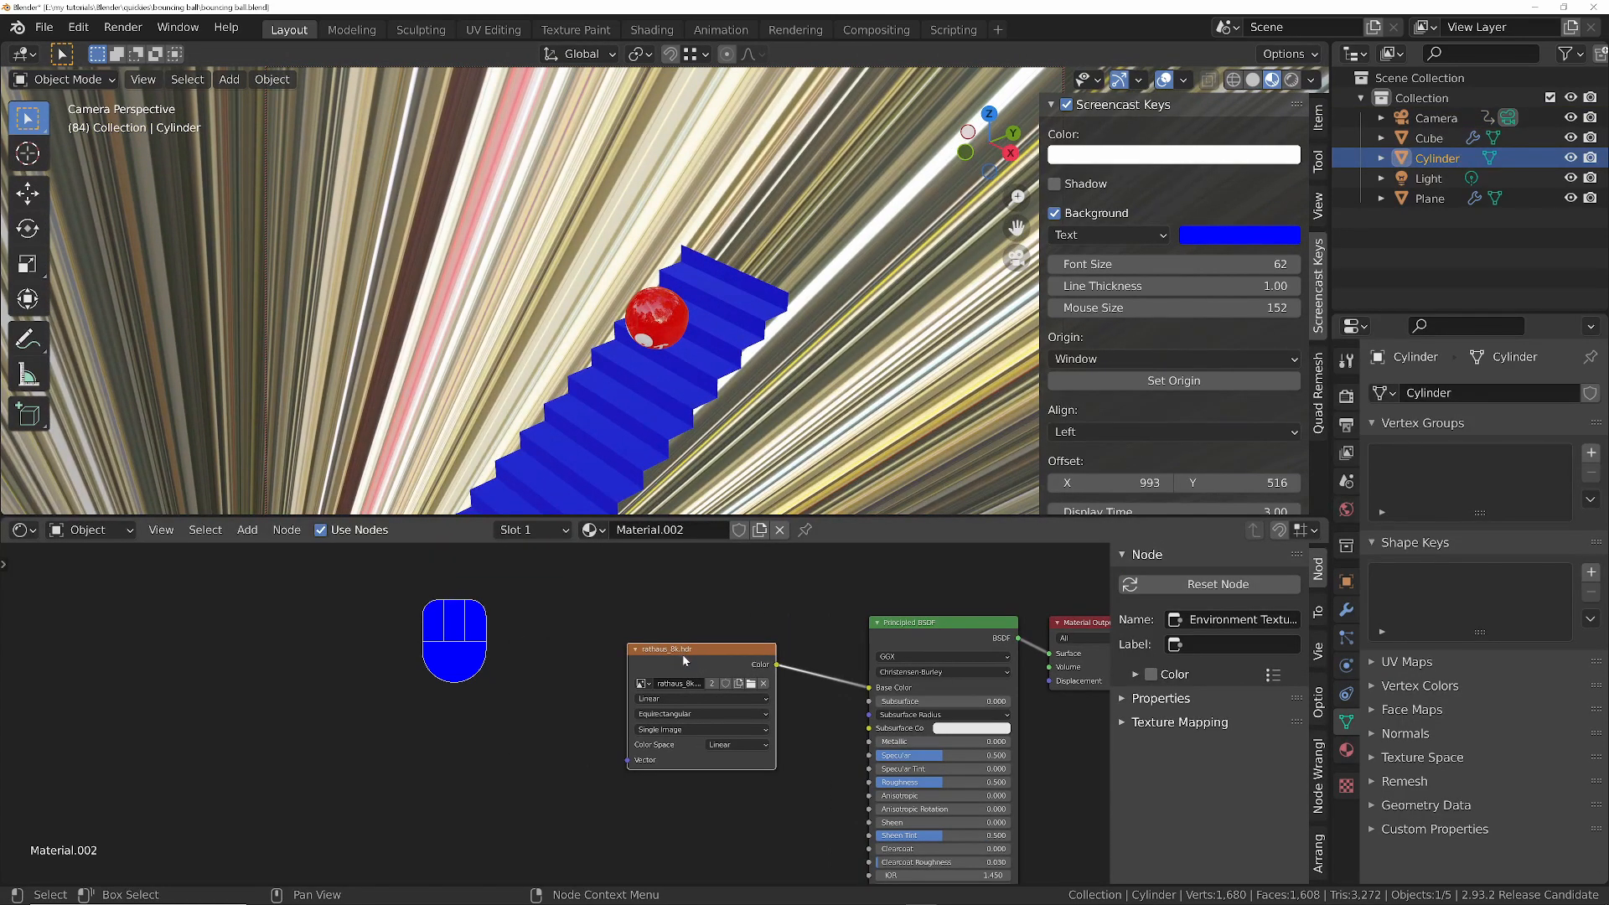
key(ctrl+t)
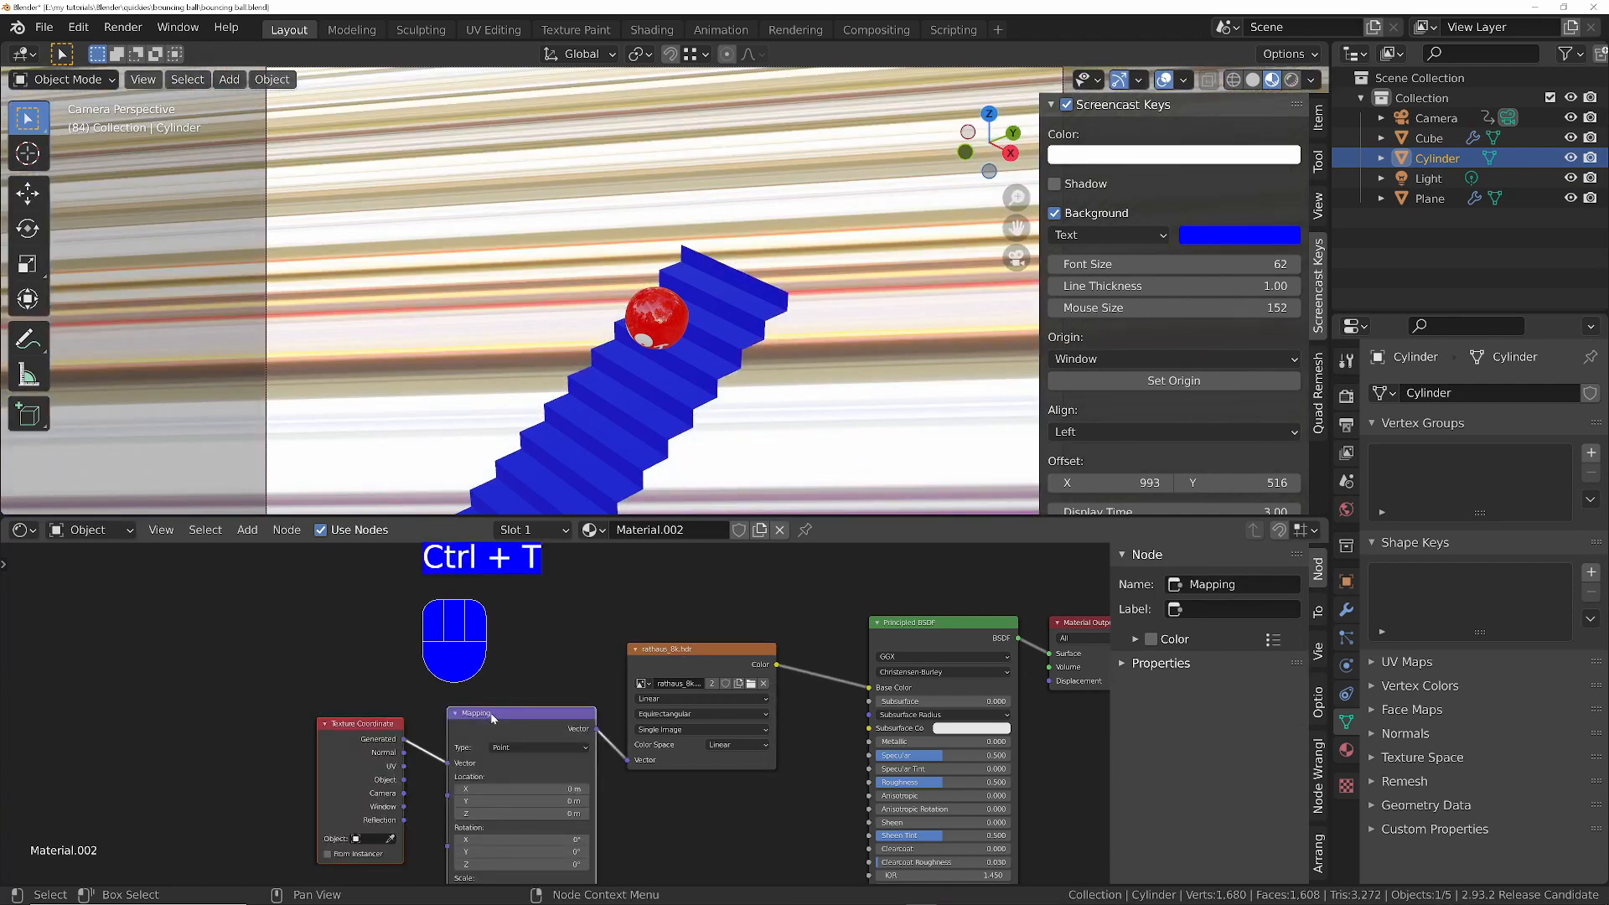
middle_drag(457, 748, 680, 659)
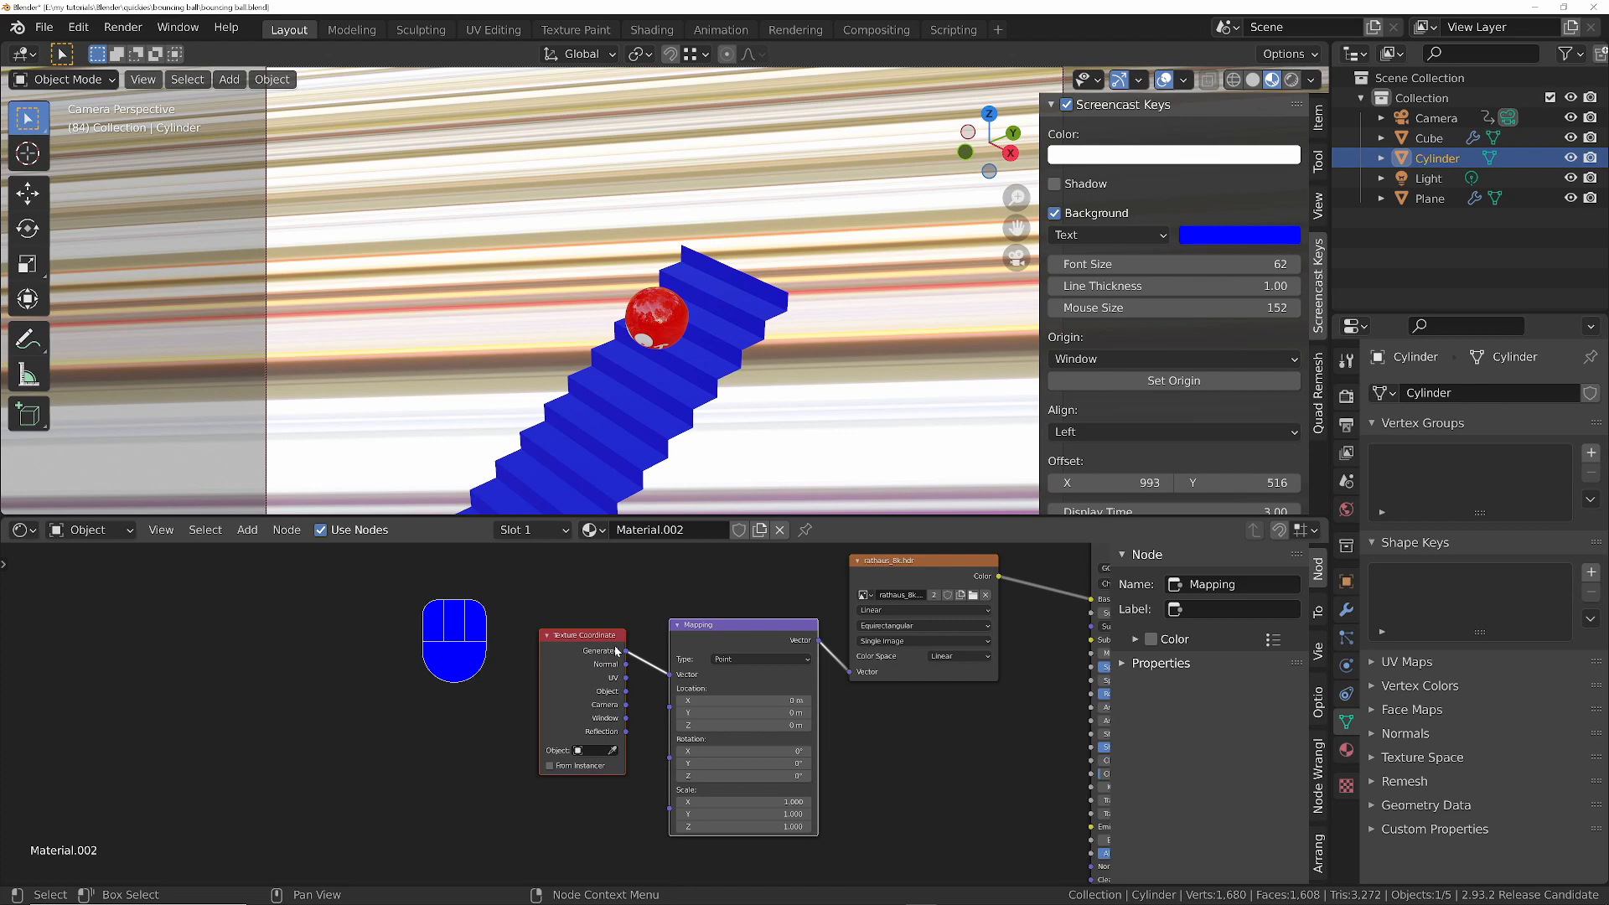
drag(625, 692, 673, 677)
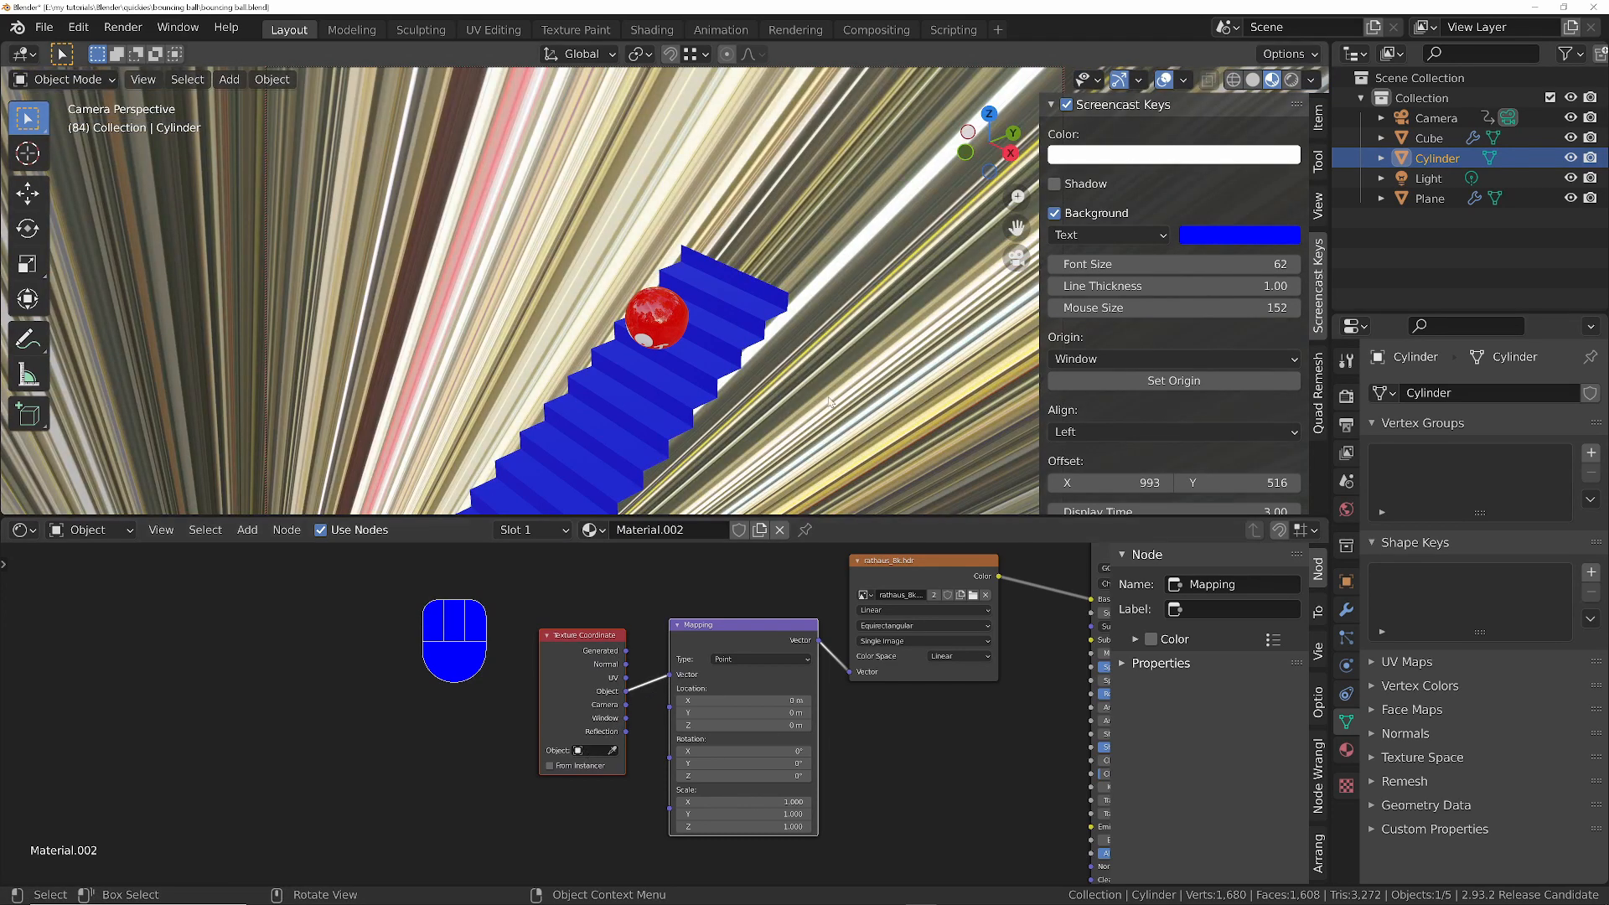
click(603, 753)
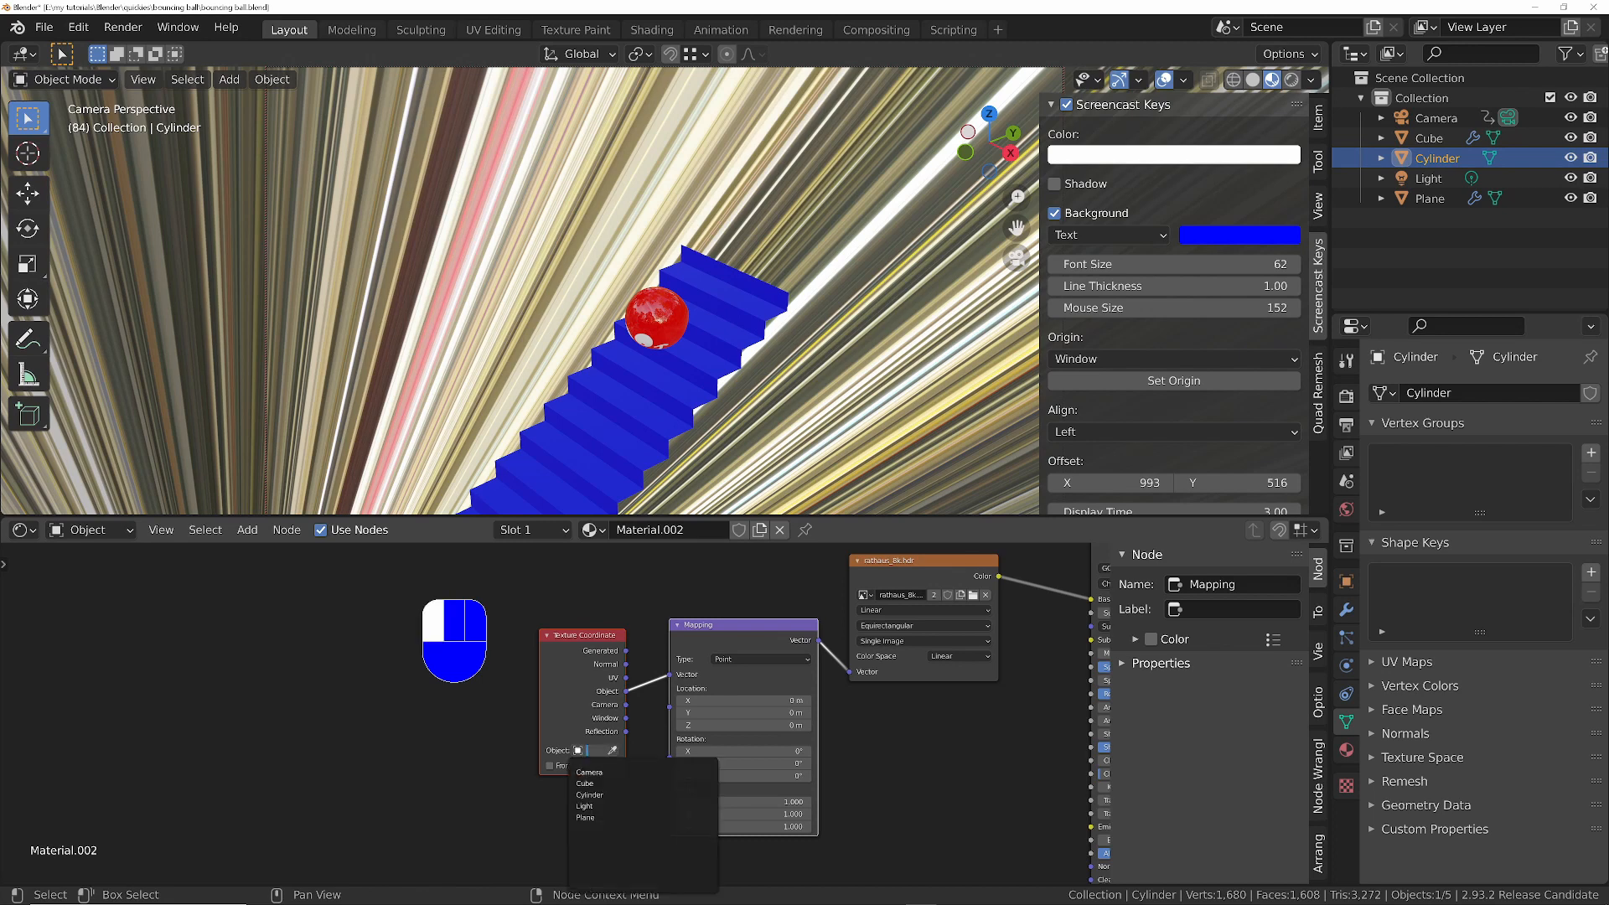
click(600, 795)
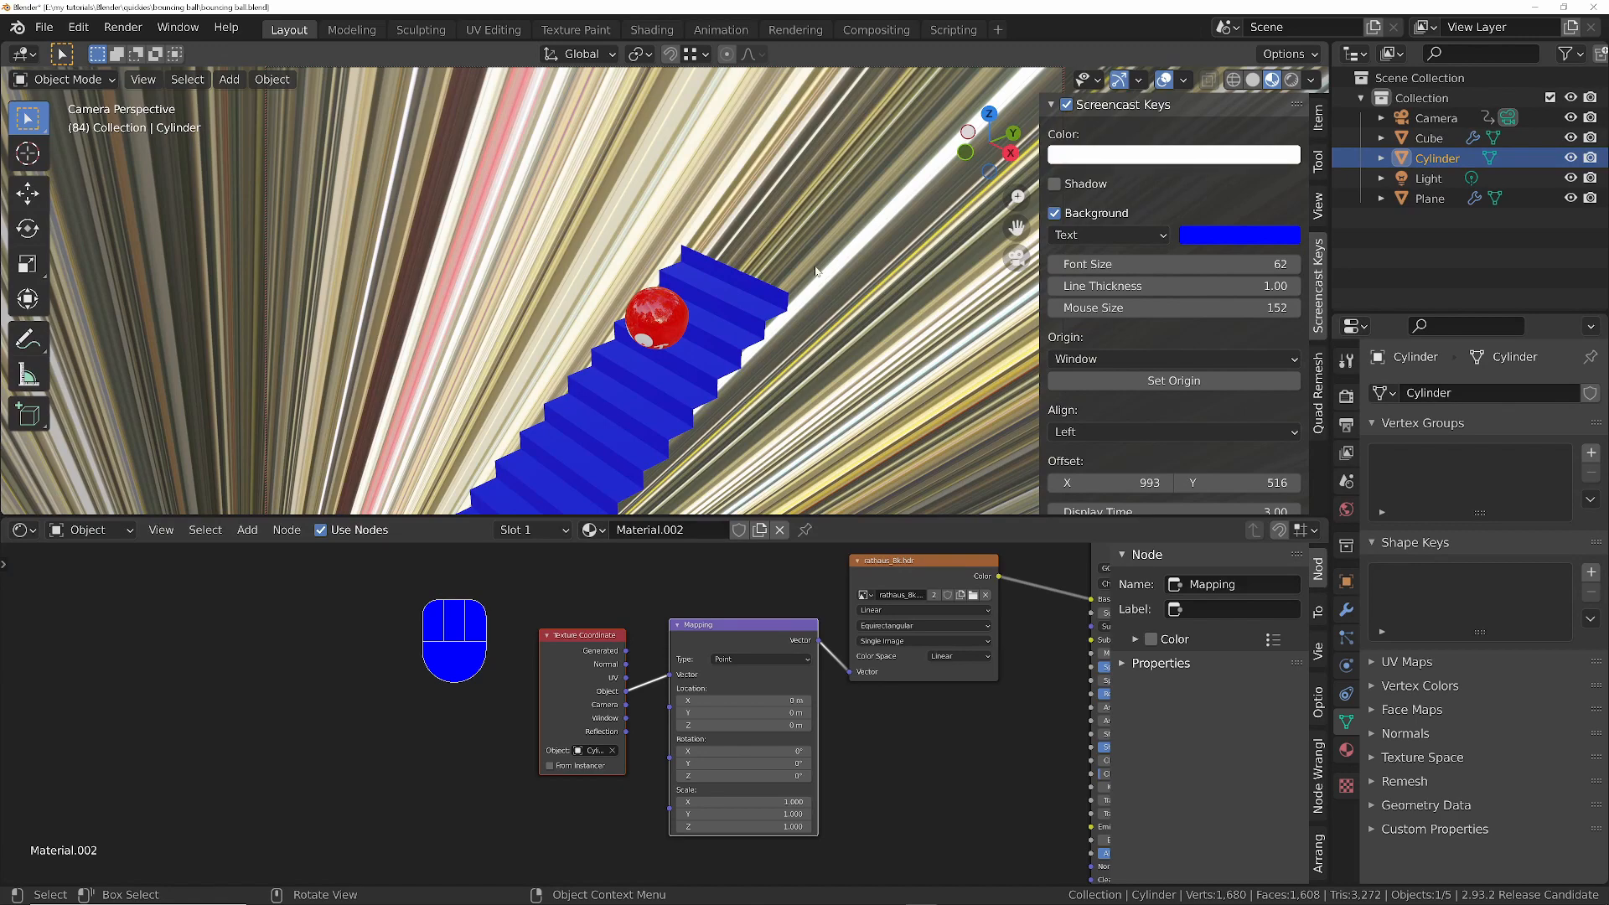
- Return to the first frame, limit transforms to origins and raise the cylinder's origin along Z to project the HDRI onto the floor
key(ctrl)
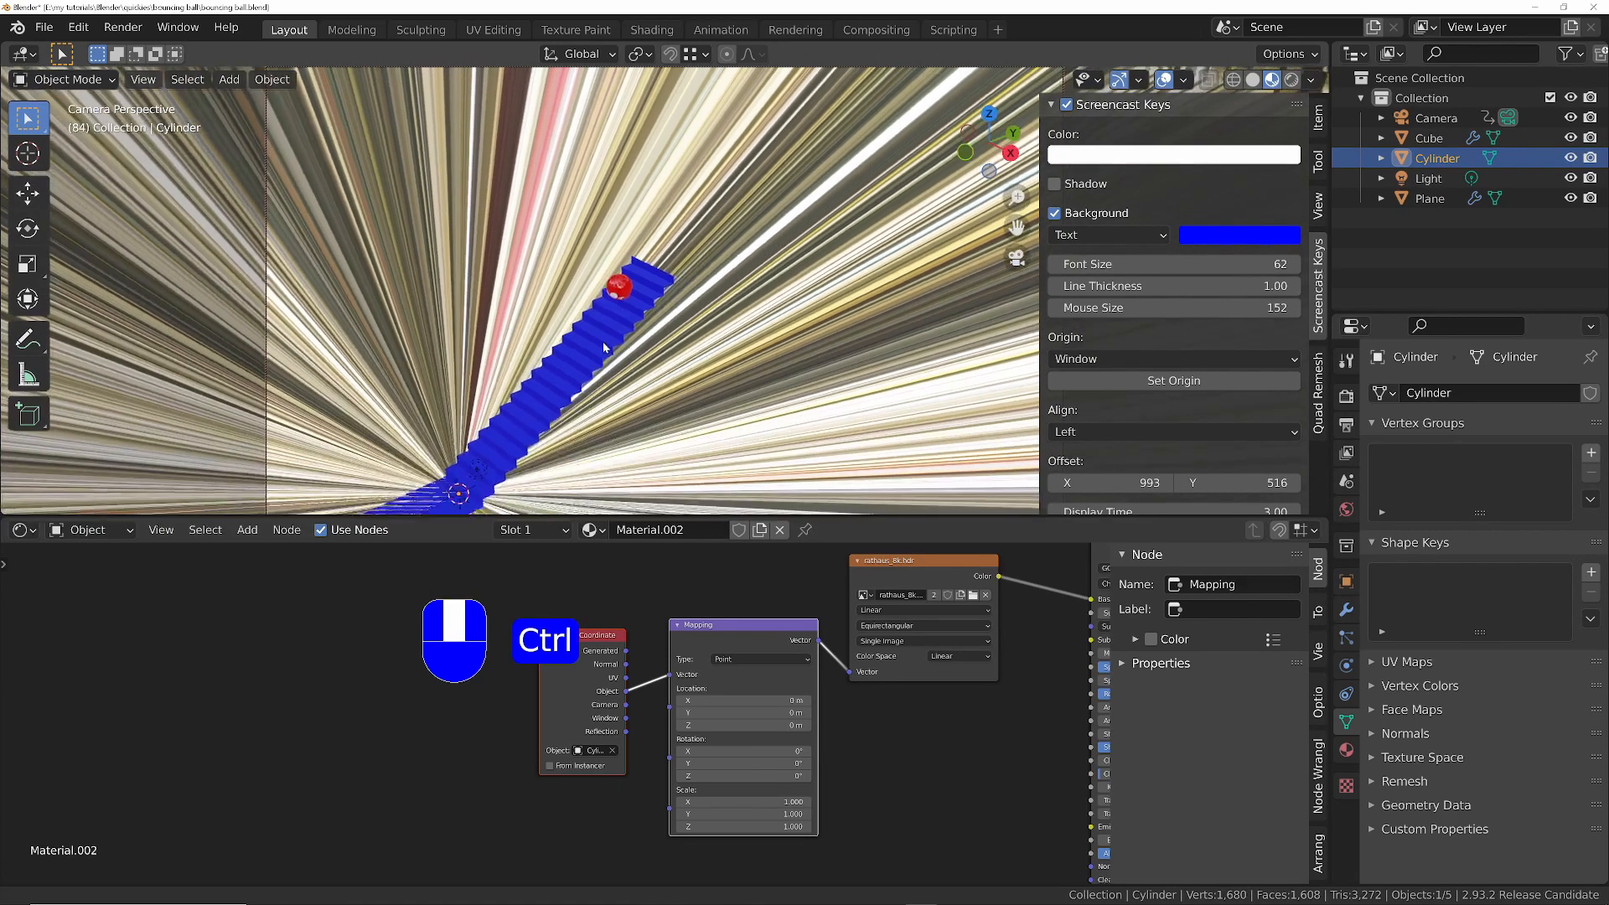
key(shift+Left)
key(space)
key(space)
key(shift+Left)
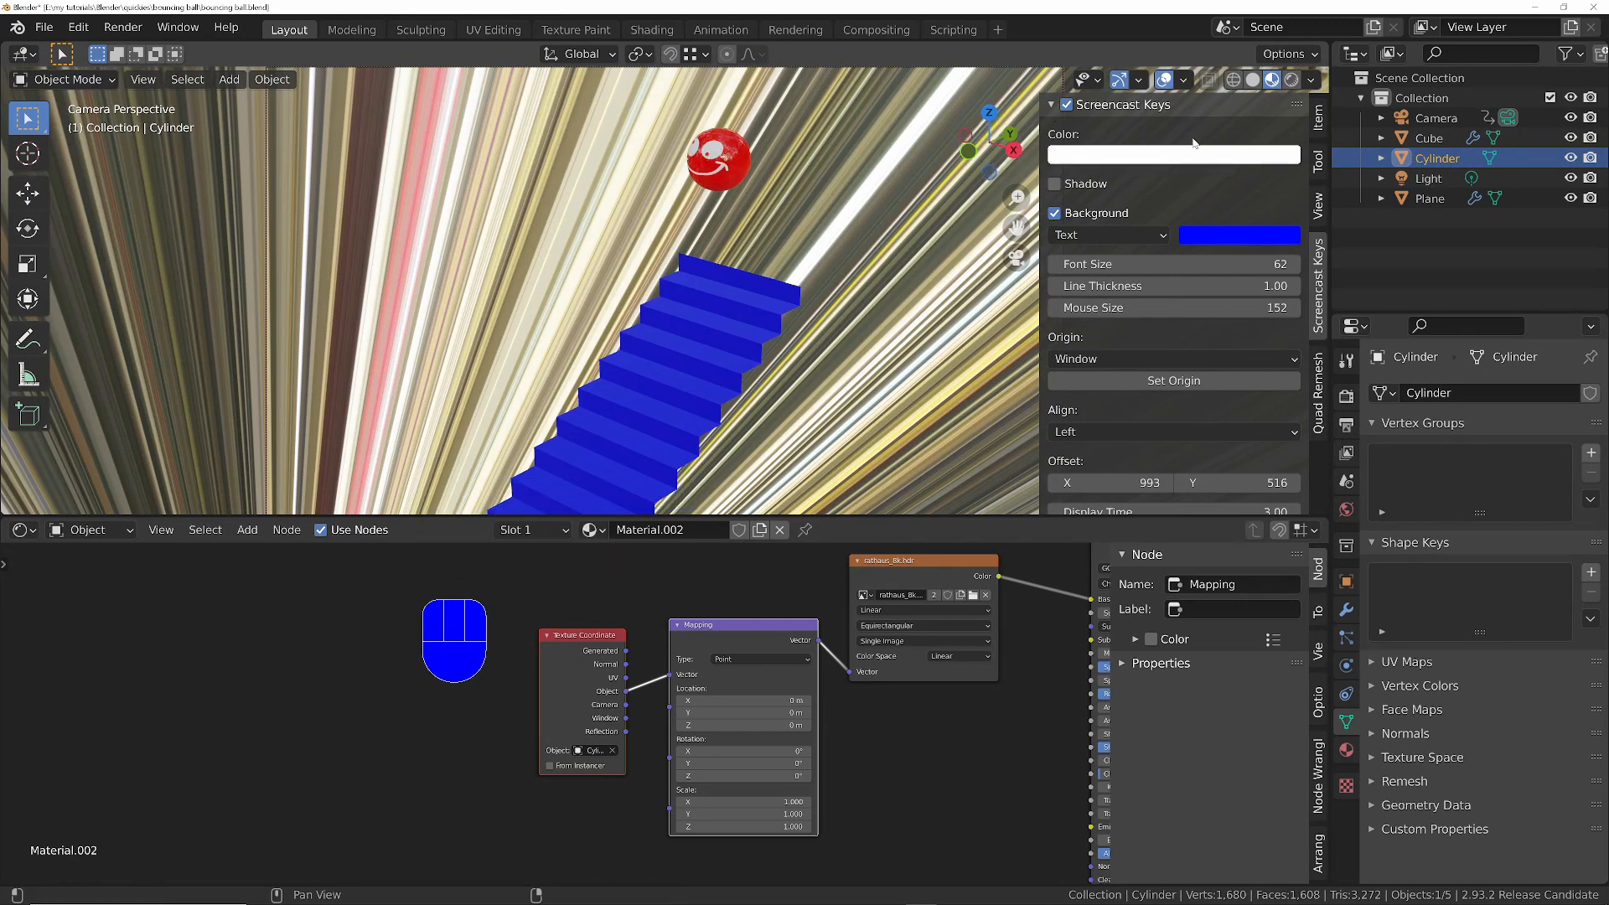
click(1314, 59)
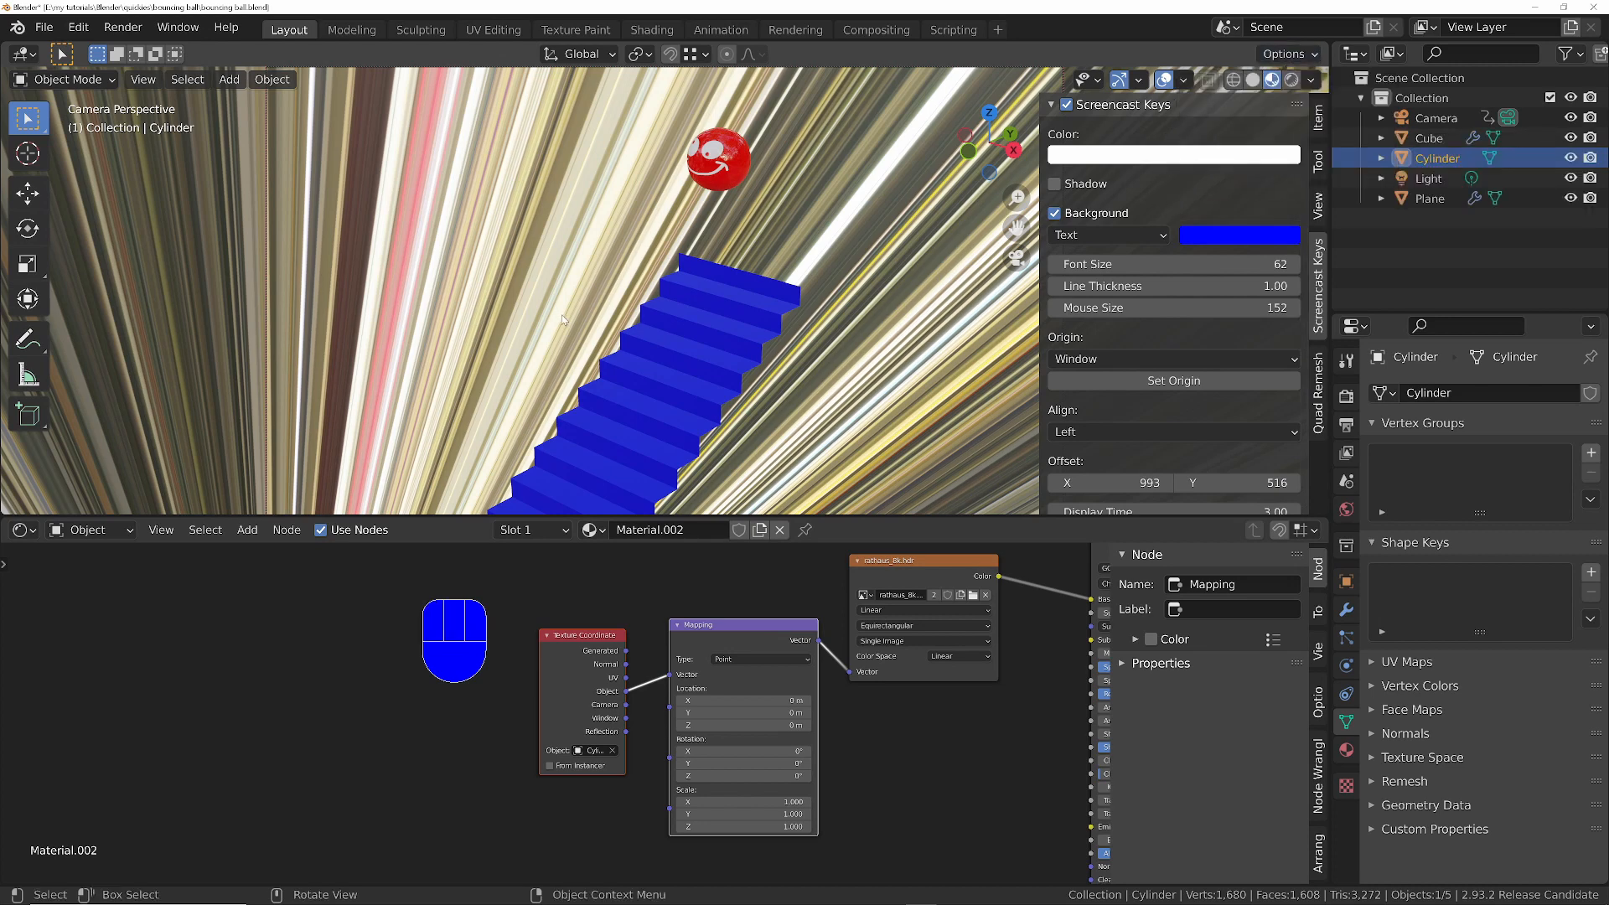
key(g)
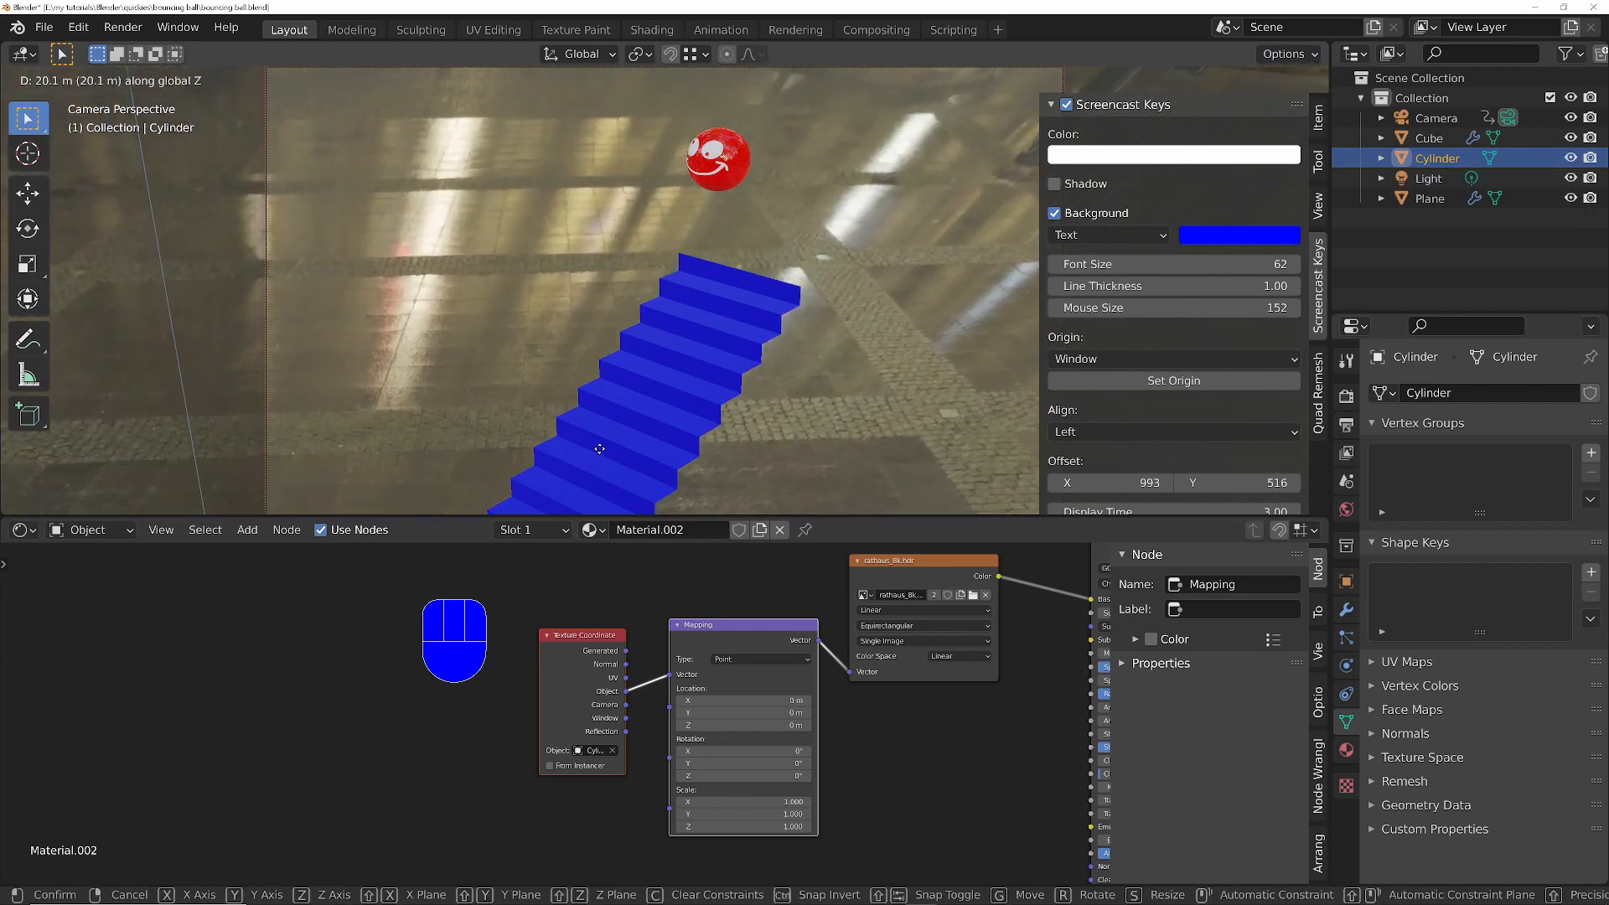
click(635, 361)
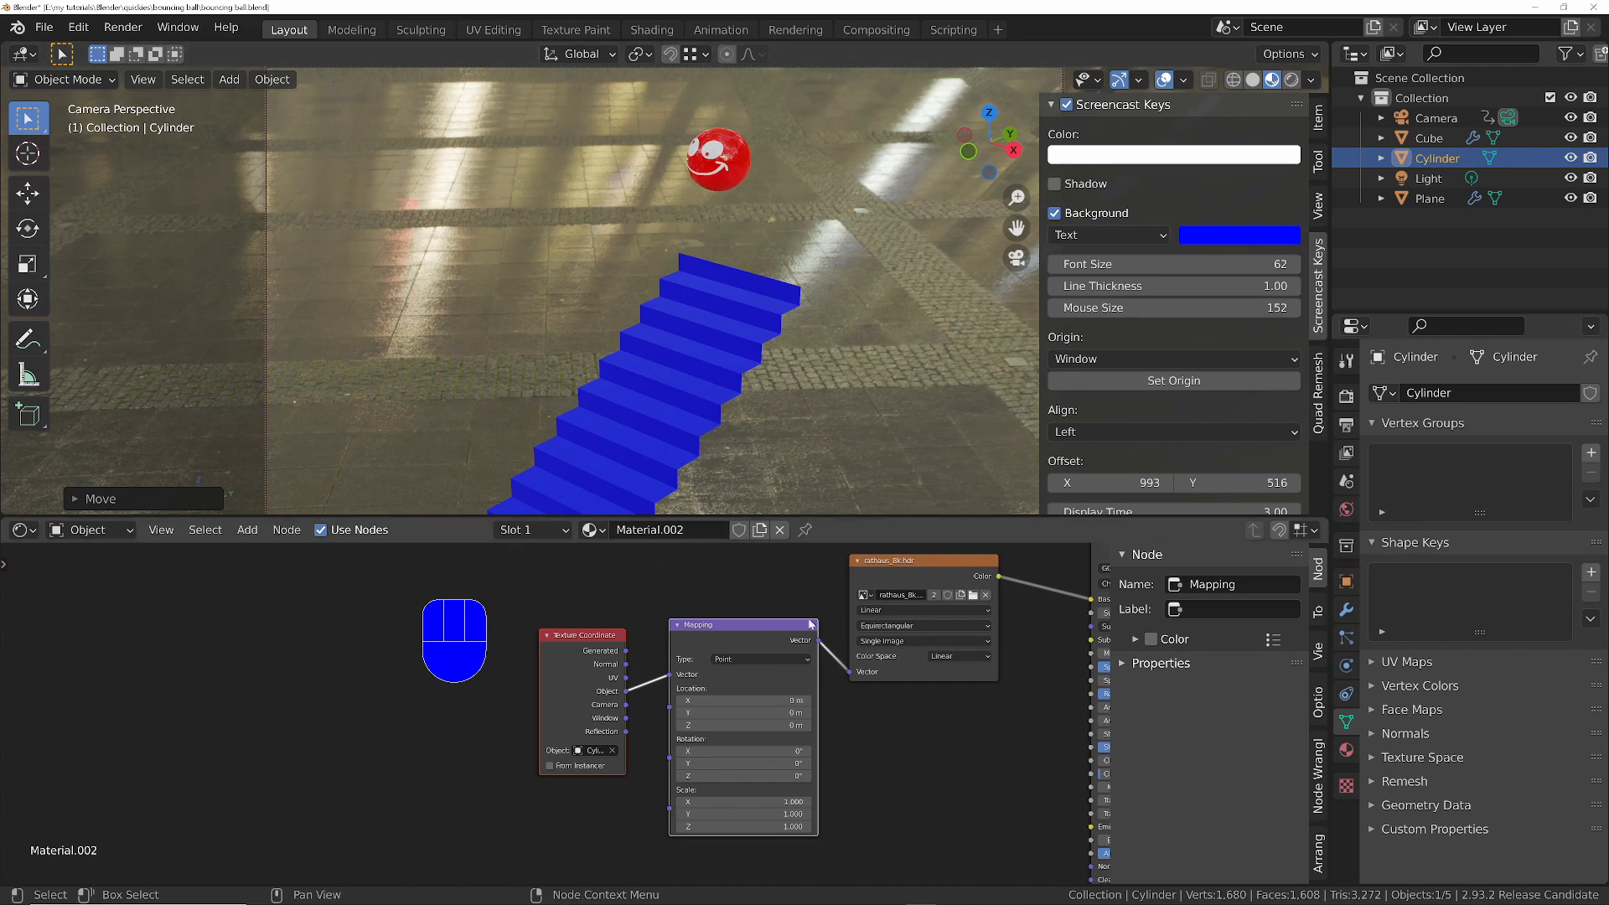
- Set the Principled BSDF's Specular to 0 and play the animation to check the projected surroundings
middle_drag(915, 656, 327, 704)
drag(557, 714, 486, 714)
key(space)
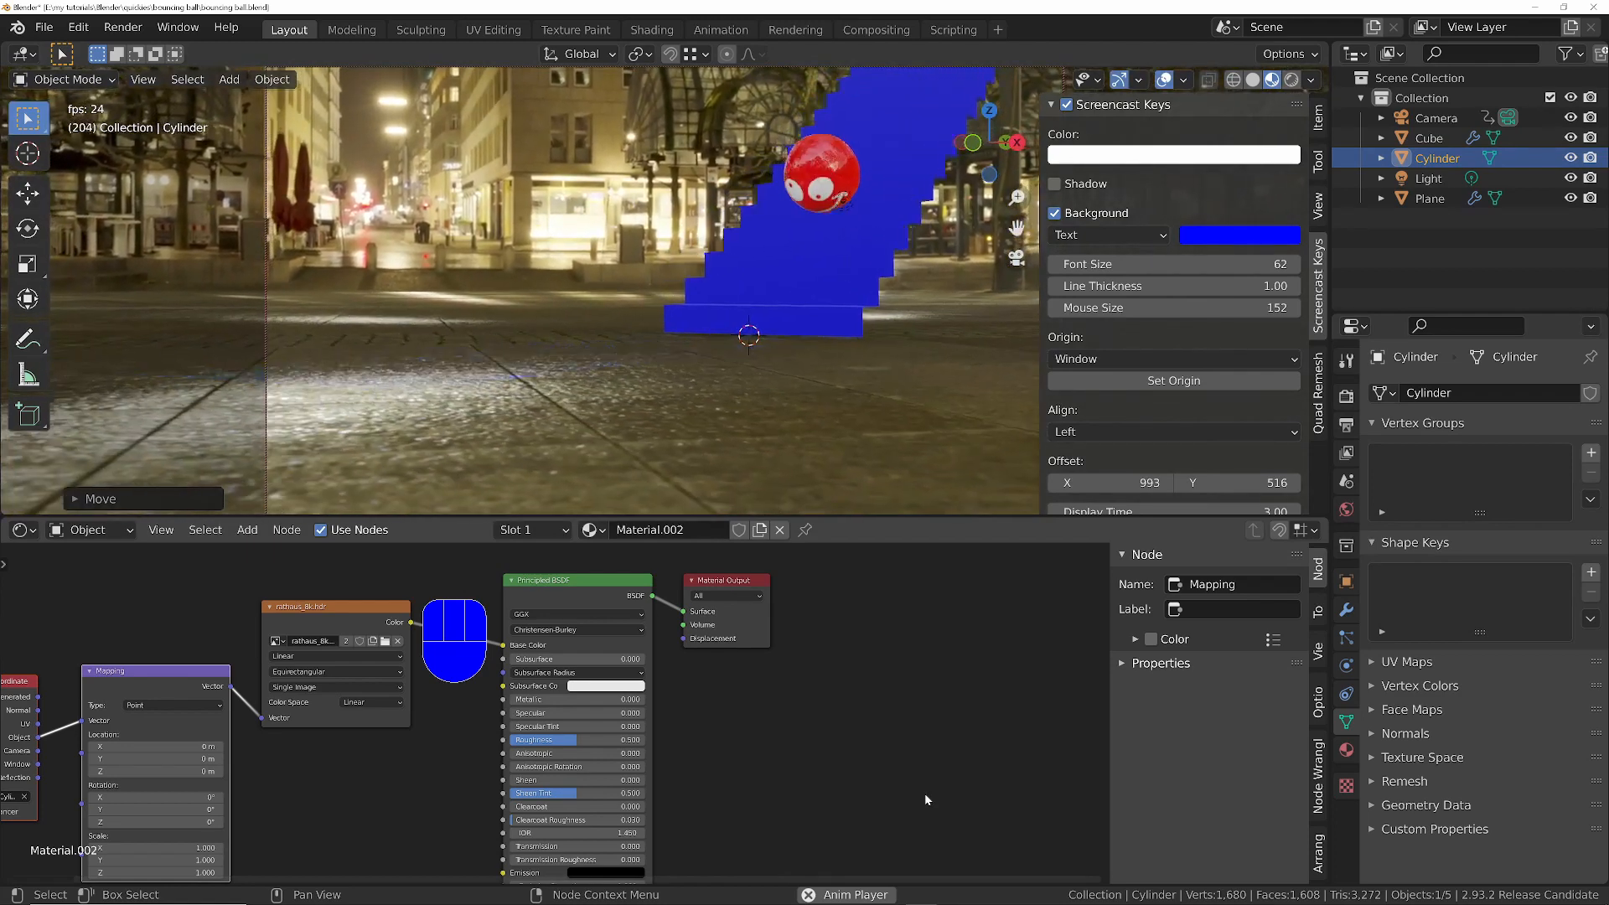
key(space)
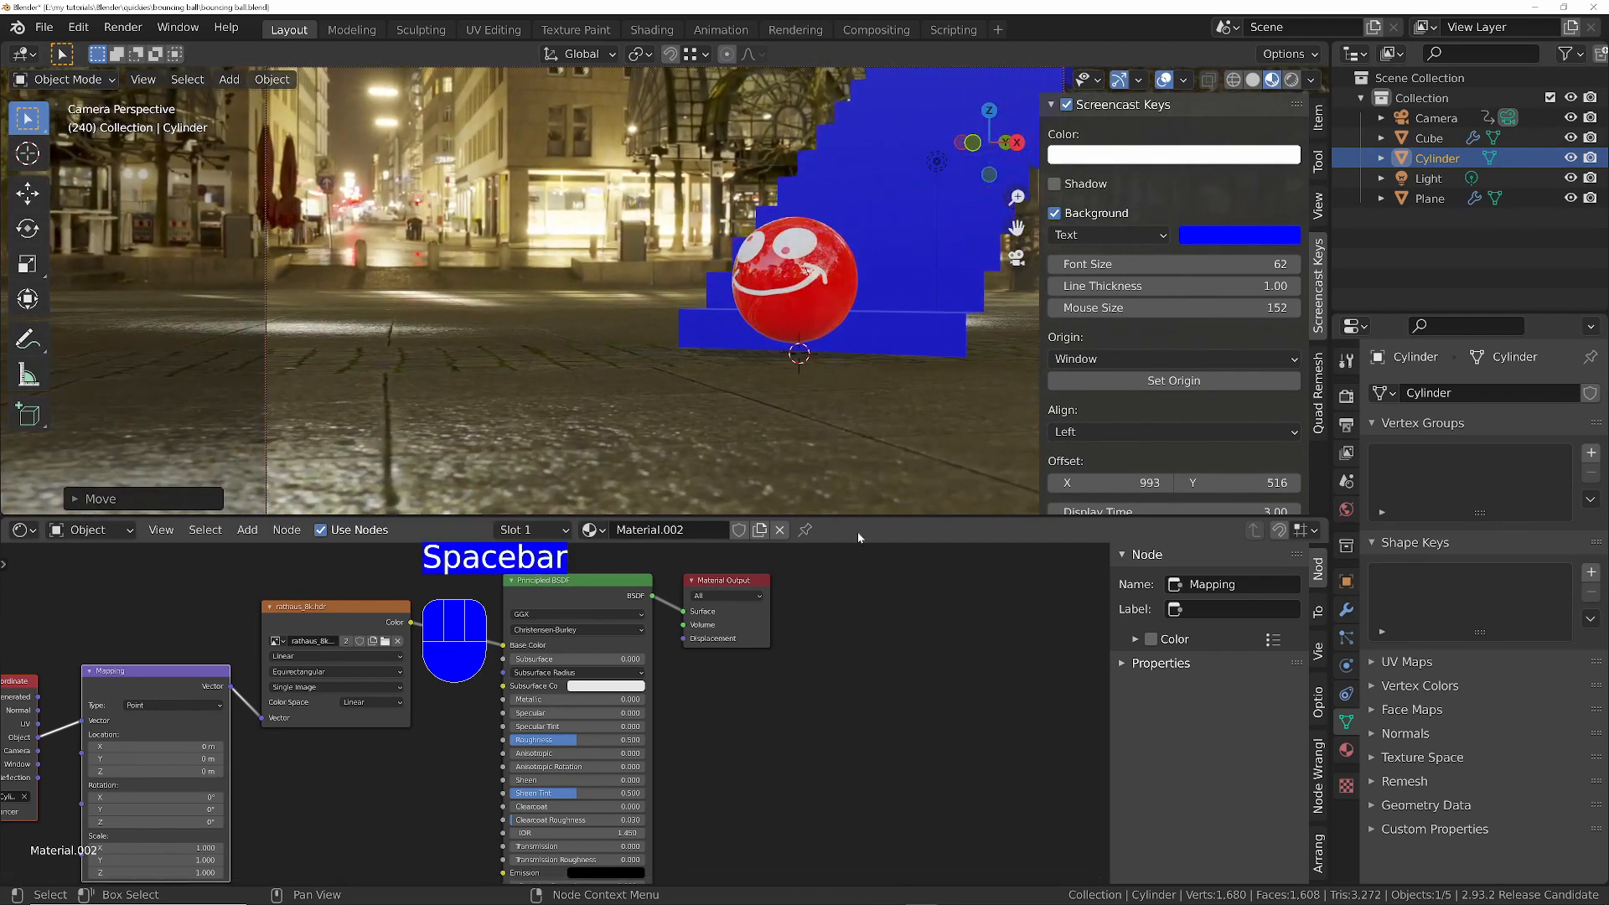
- Adjust the height of the cylinder's origin along the global Z axis to refine the HDRI projection on the floor
key(Tab)
key(g)
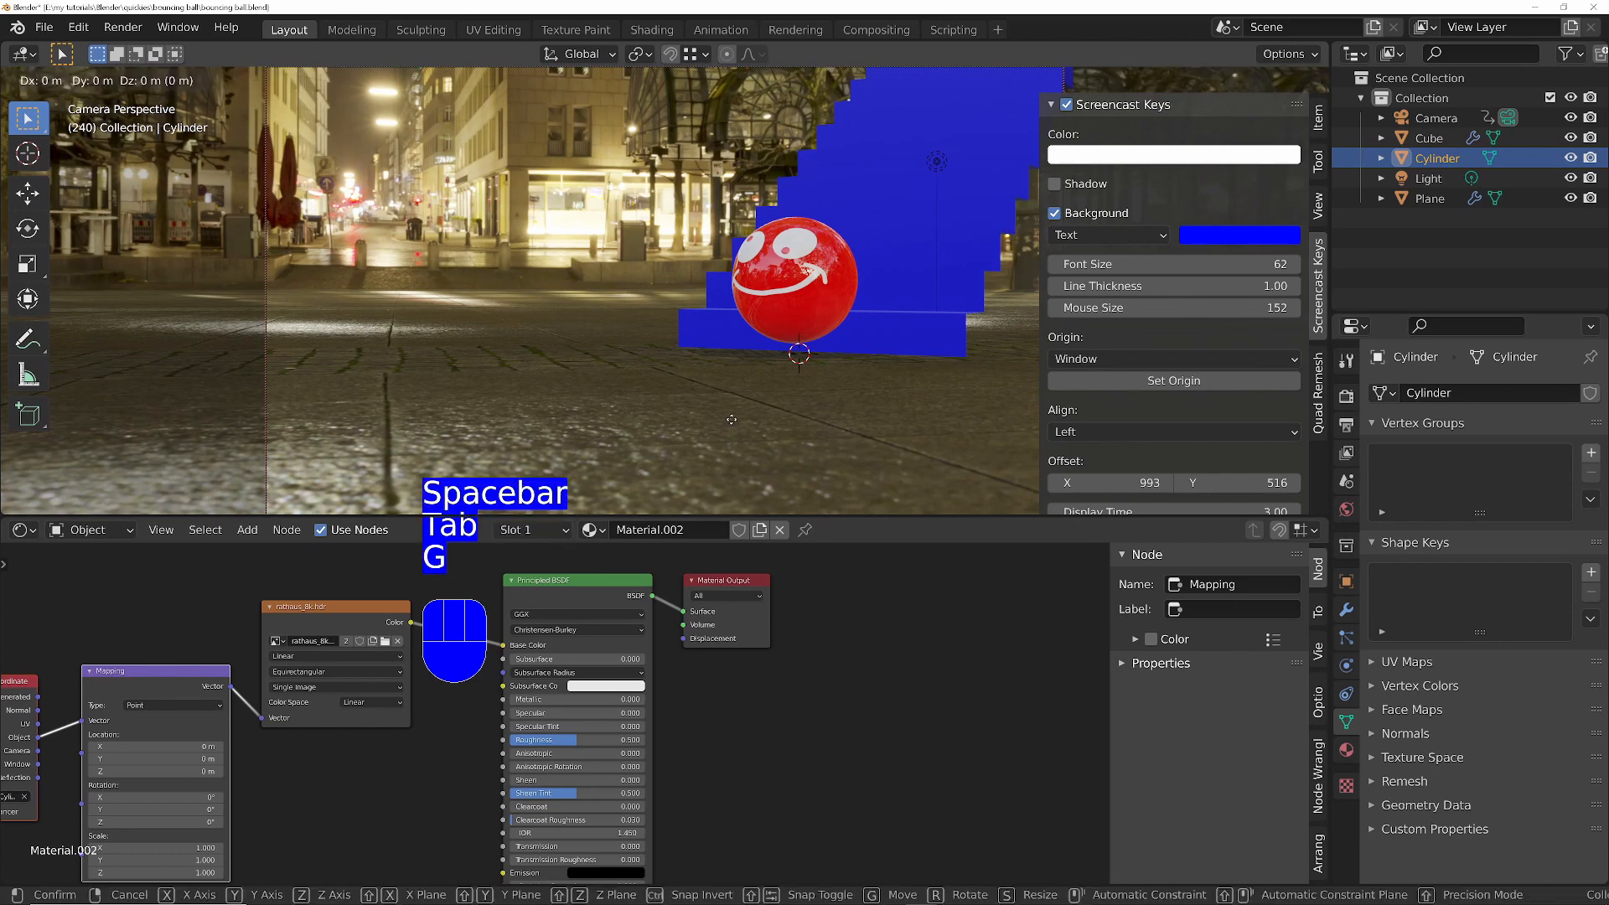
key(z)
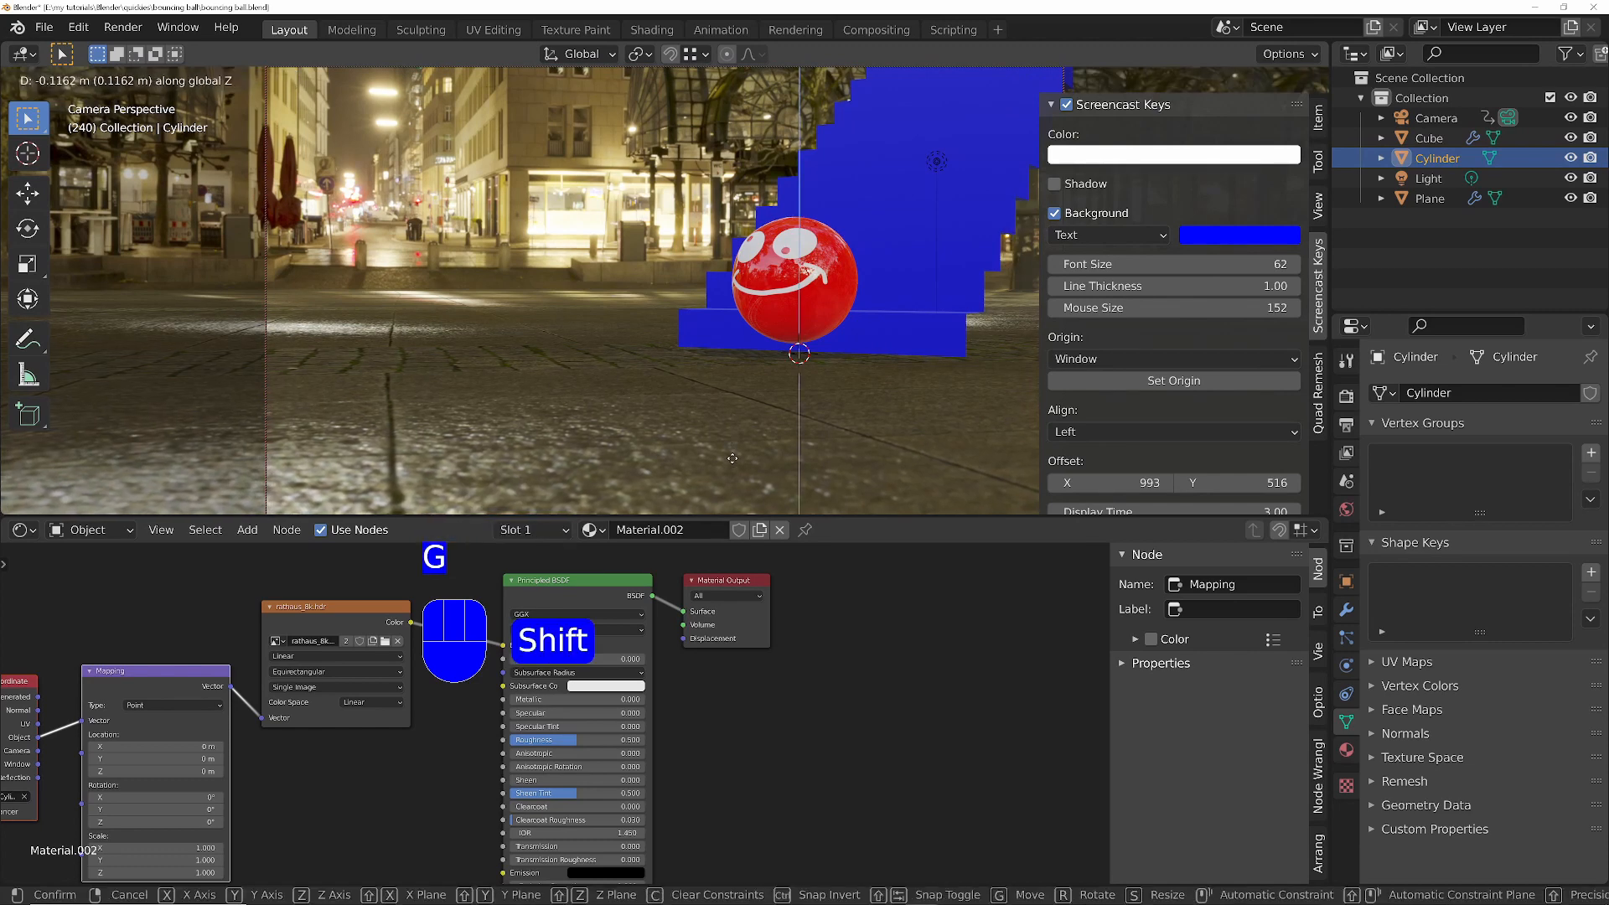
click(747, 368)
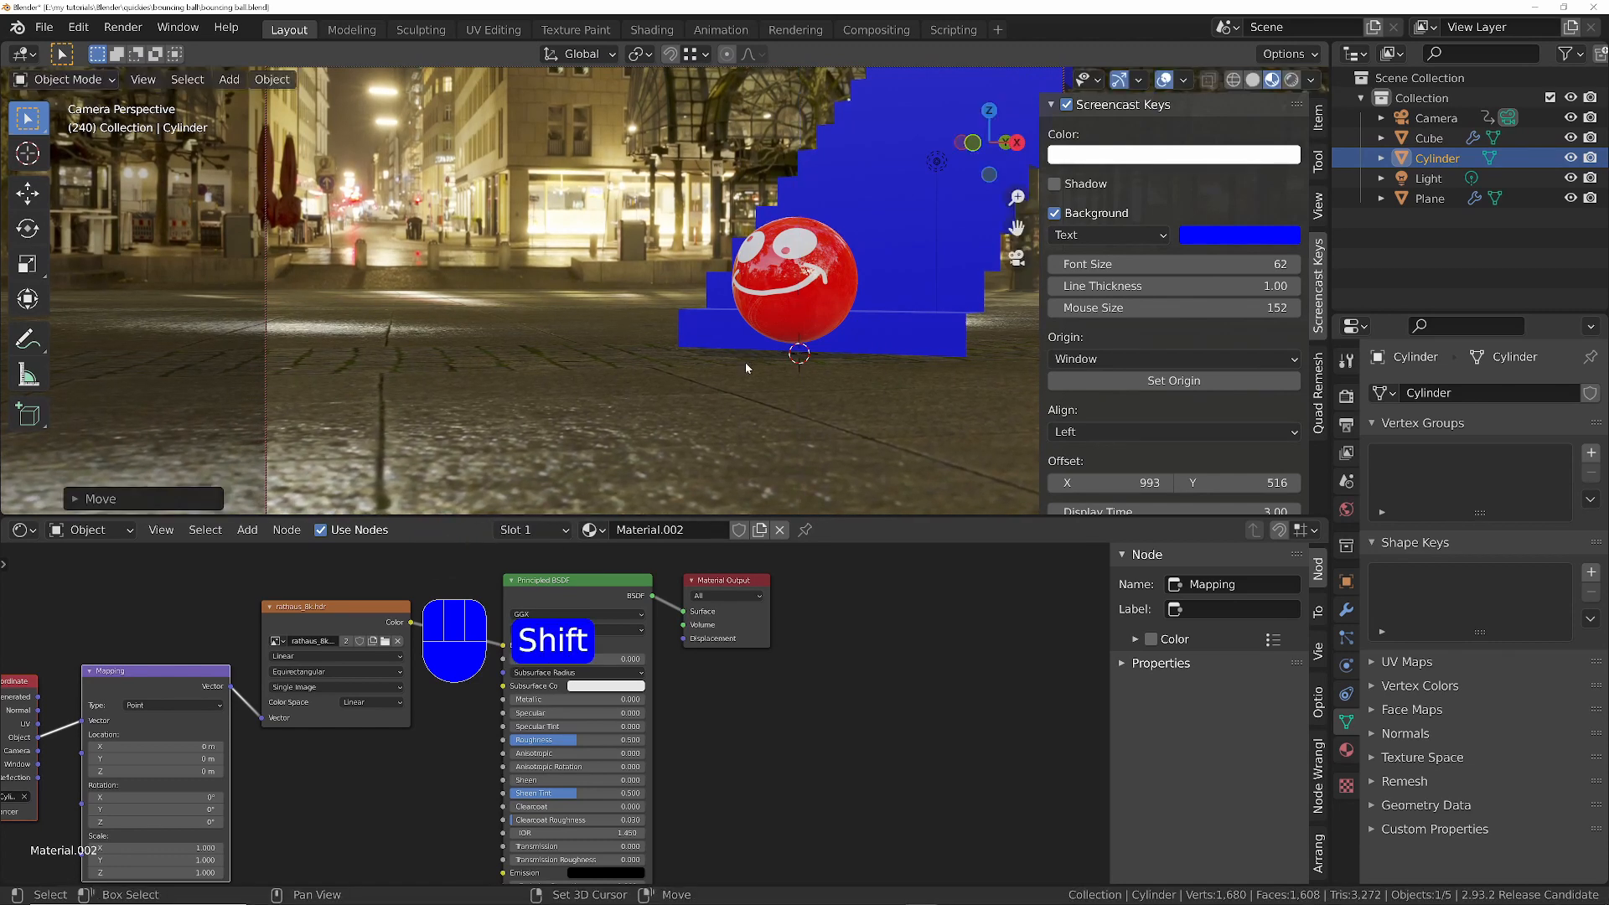
- Turn off origins-only transforms, lower the cylinder slightly along Z to just beneath the blue floor strip, and play the animation to check it
click(1312, 56)
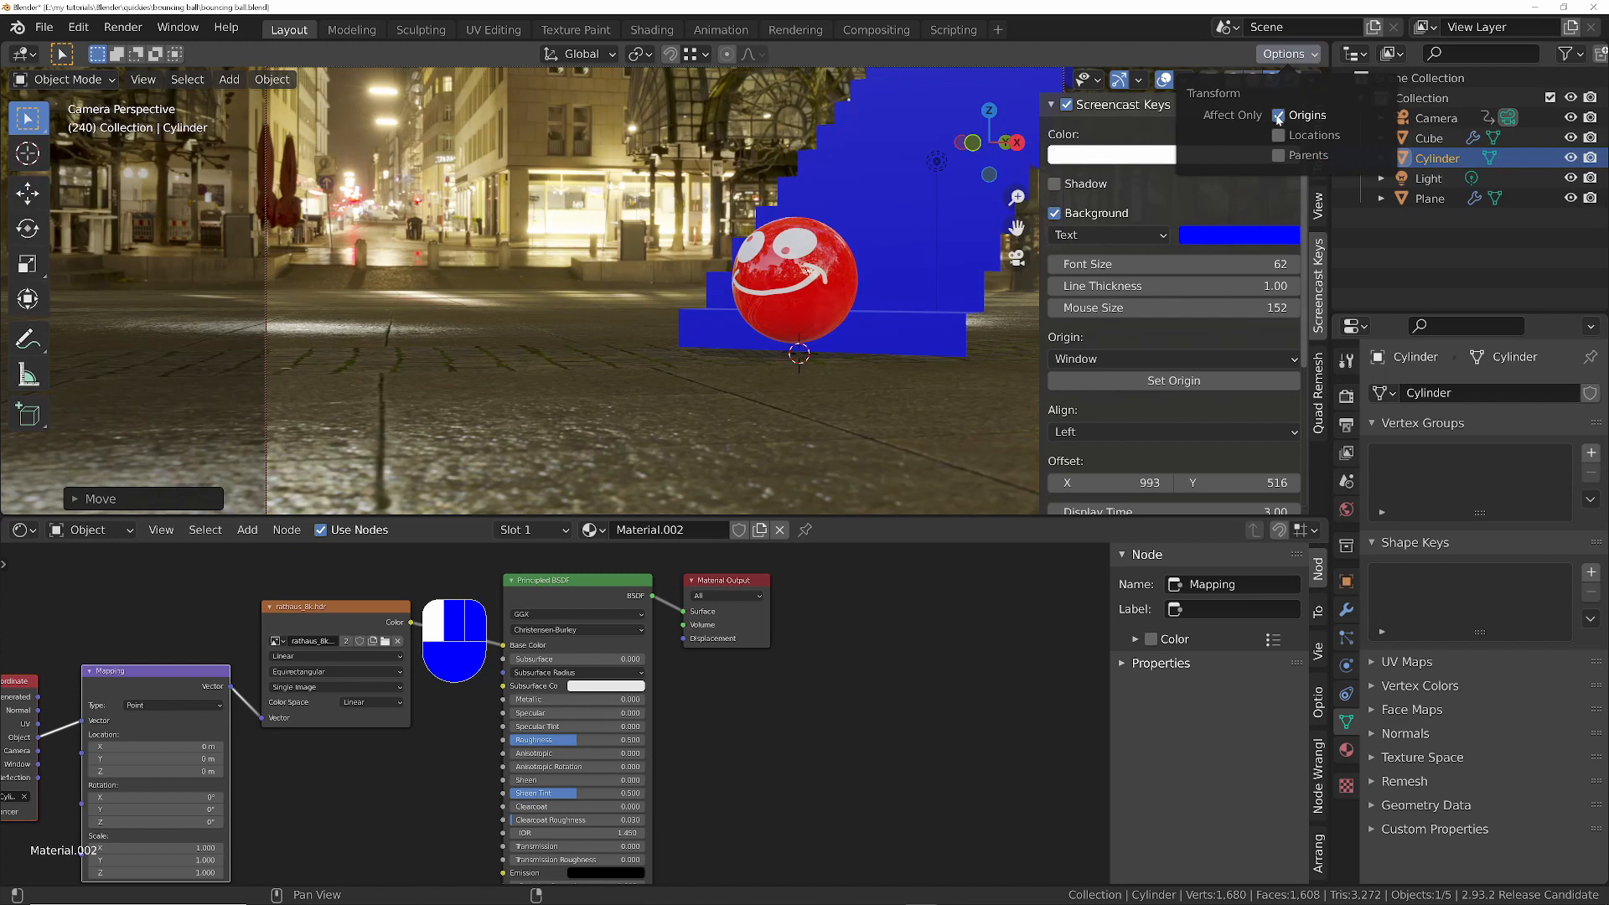
key(g)
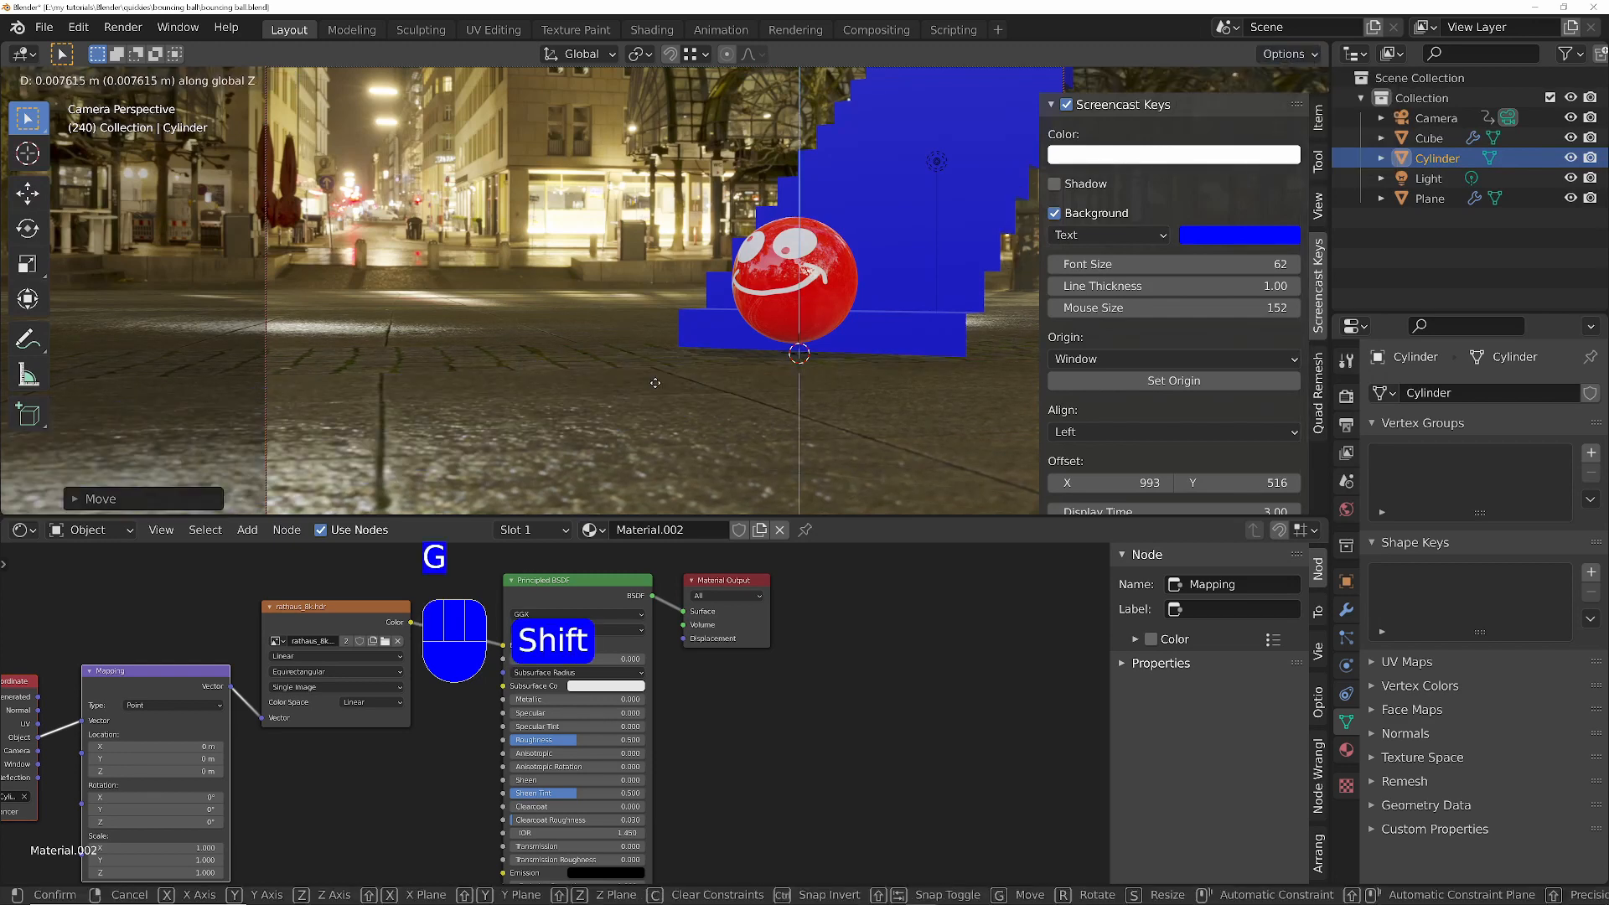
click(655, 390)
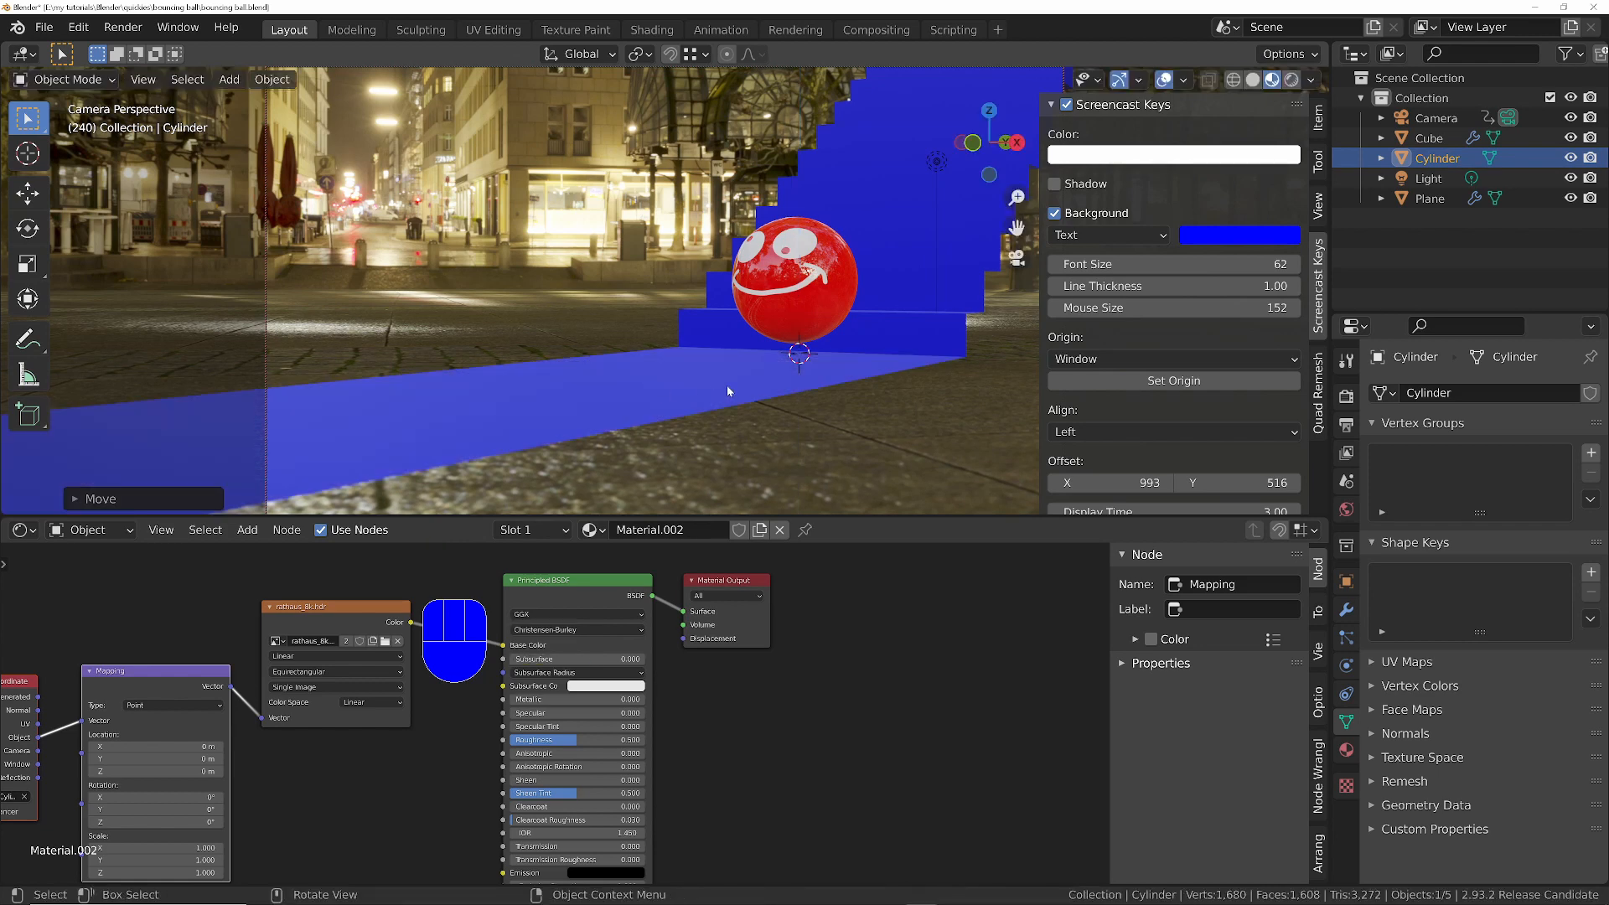
key(space)
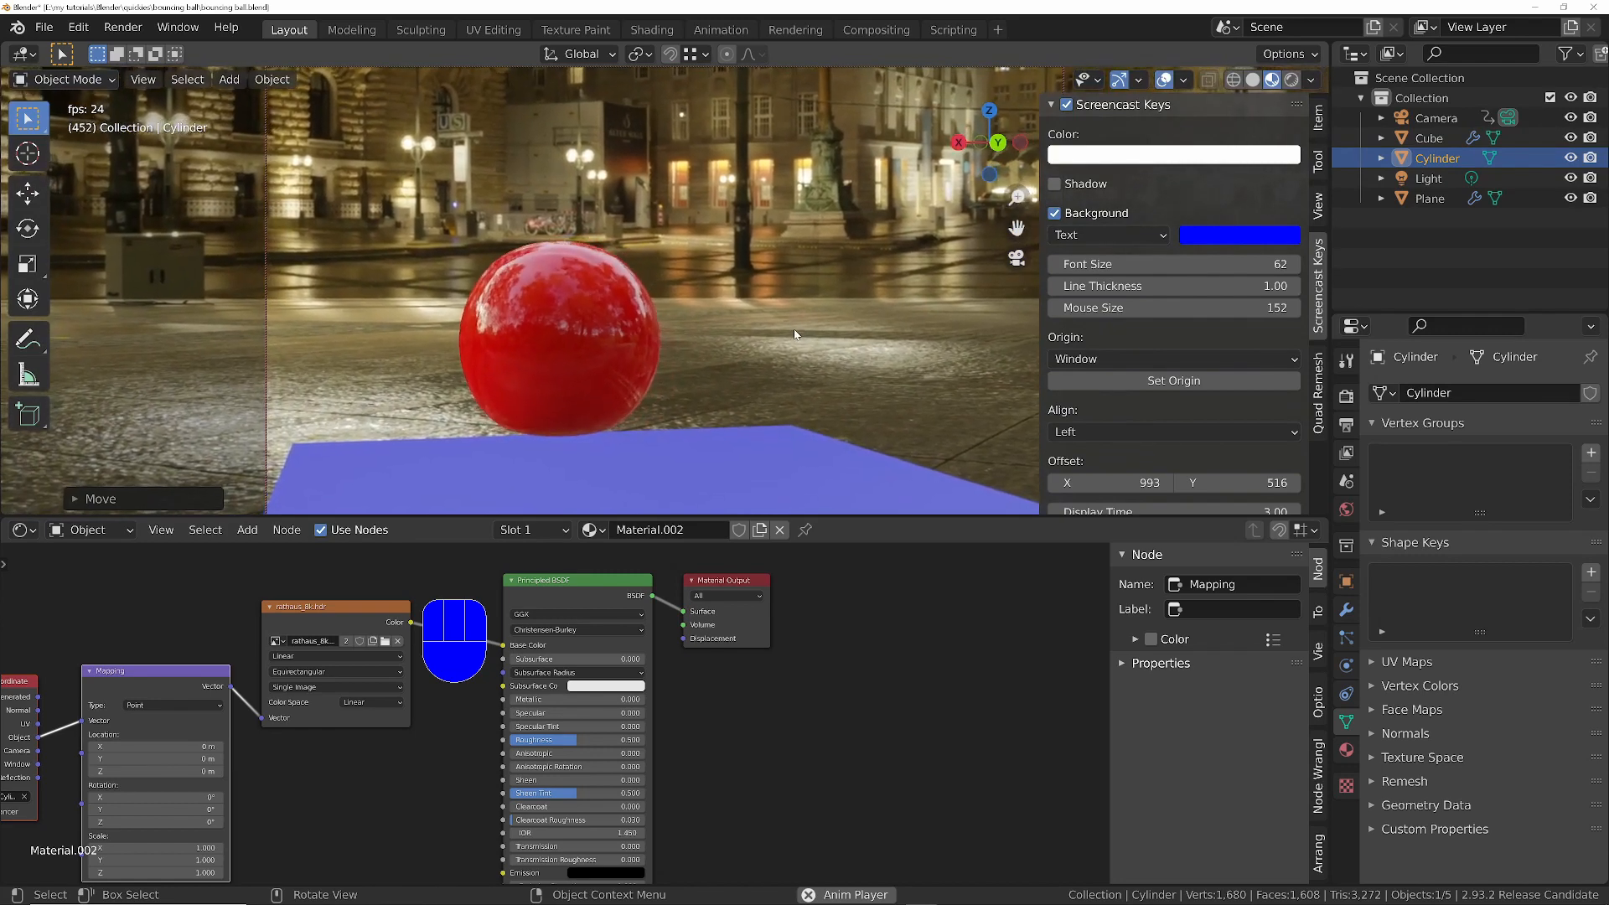
key(space)
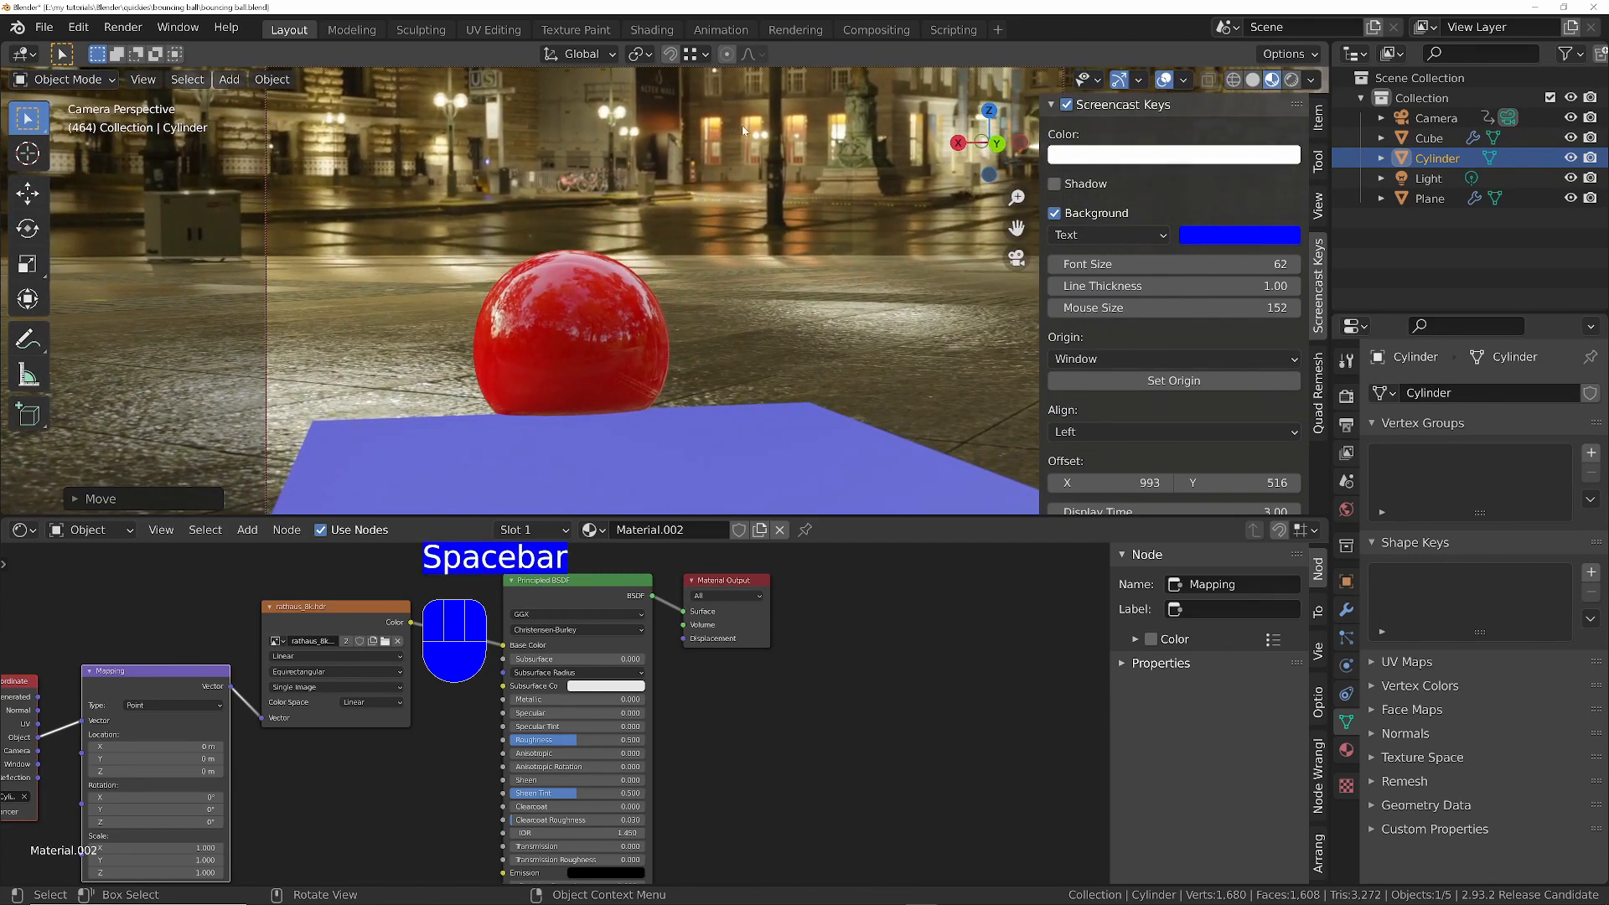
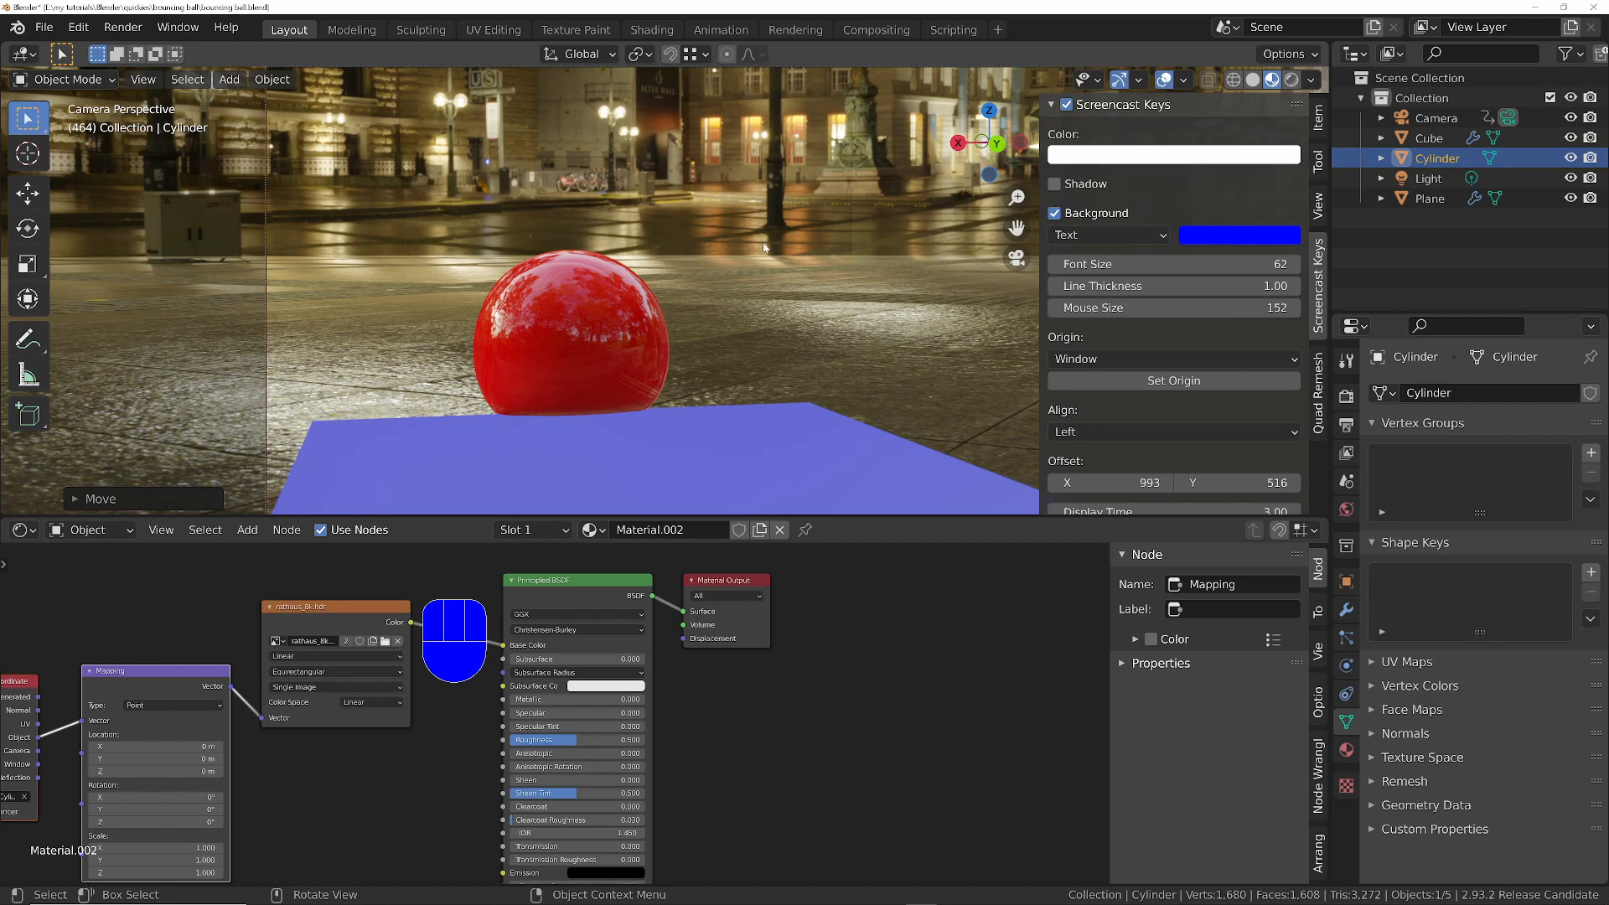
- Leave the camera view, put the cylinder into Edit Mode with wireframe shading, and select its bottom face
key(KP_0)
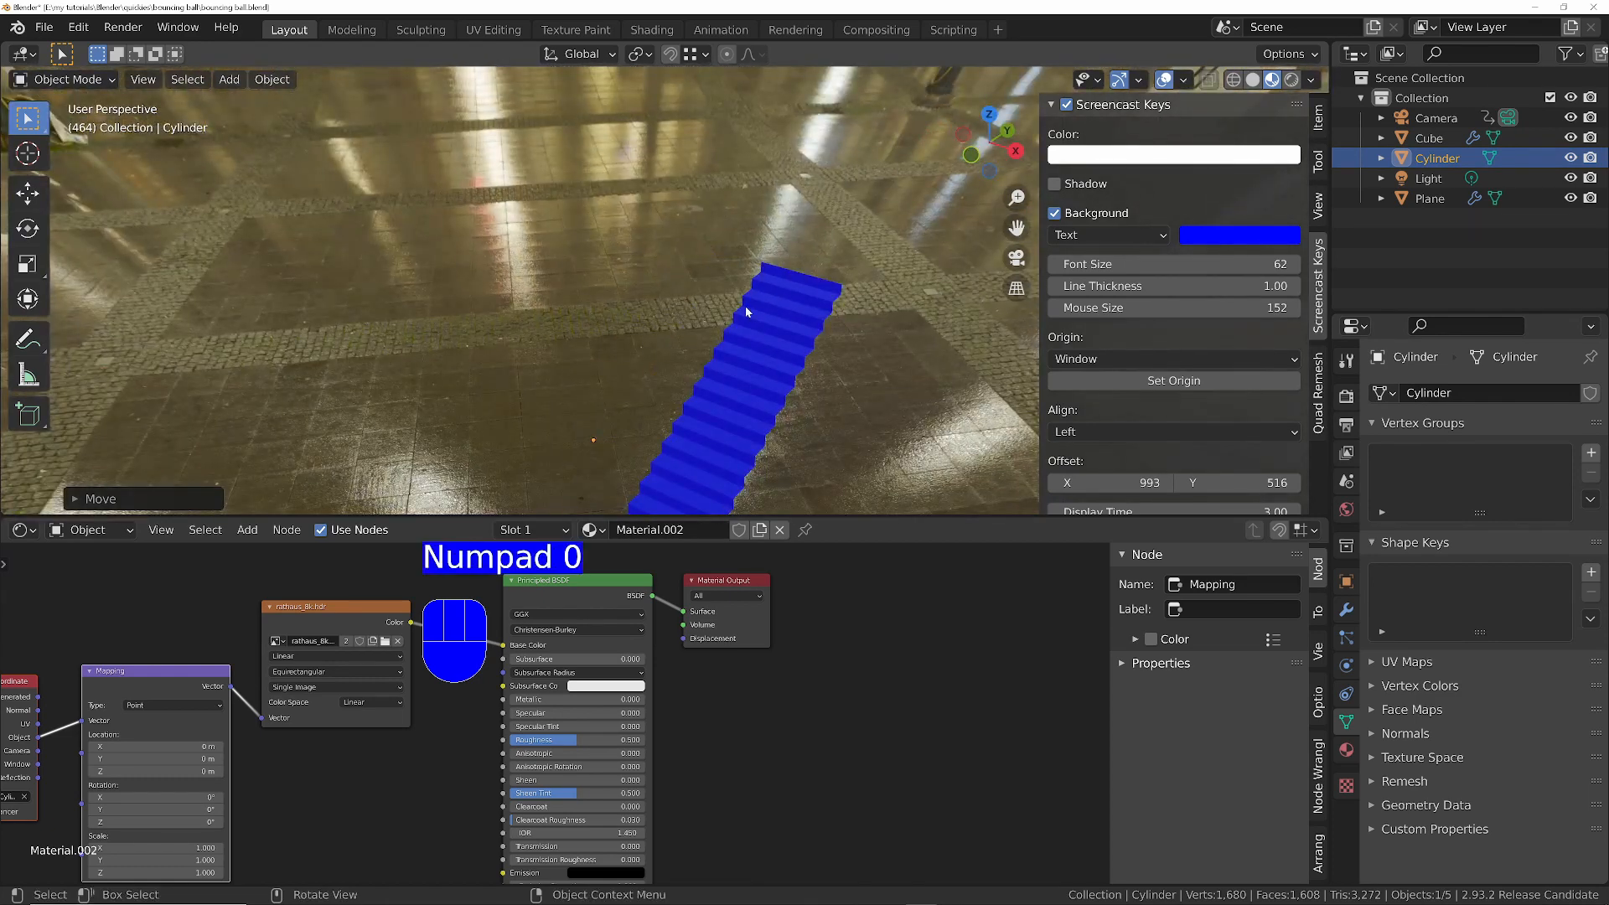
key(Tab)
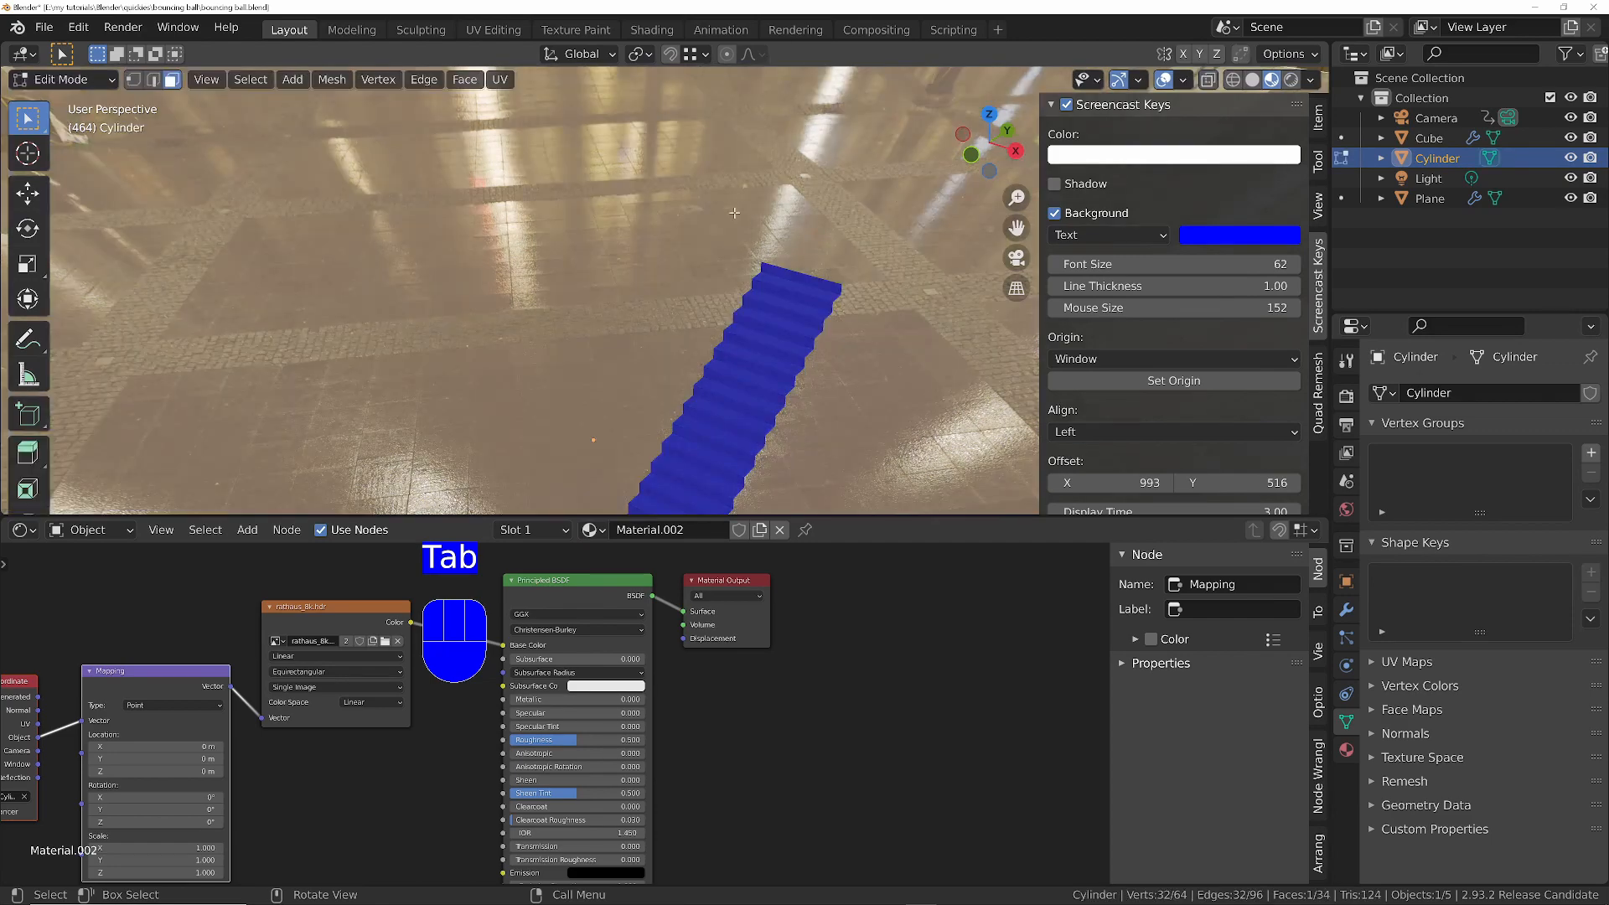
mouse_move(734, 213)
ctrl+middle_down()
mouse_move(729, 358)
mouse_move(841, 367)
mouse_move(848, 349)
mouse_move(844, 404)
ctrl+middle_up()
key(z)
click(639, 362)
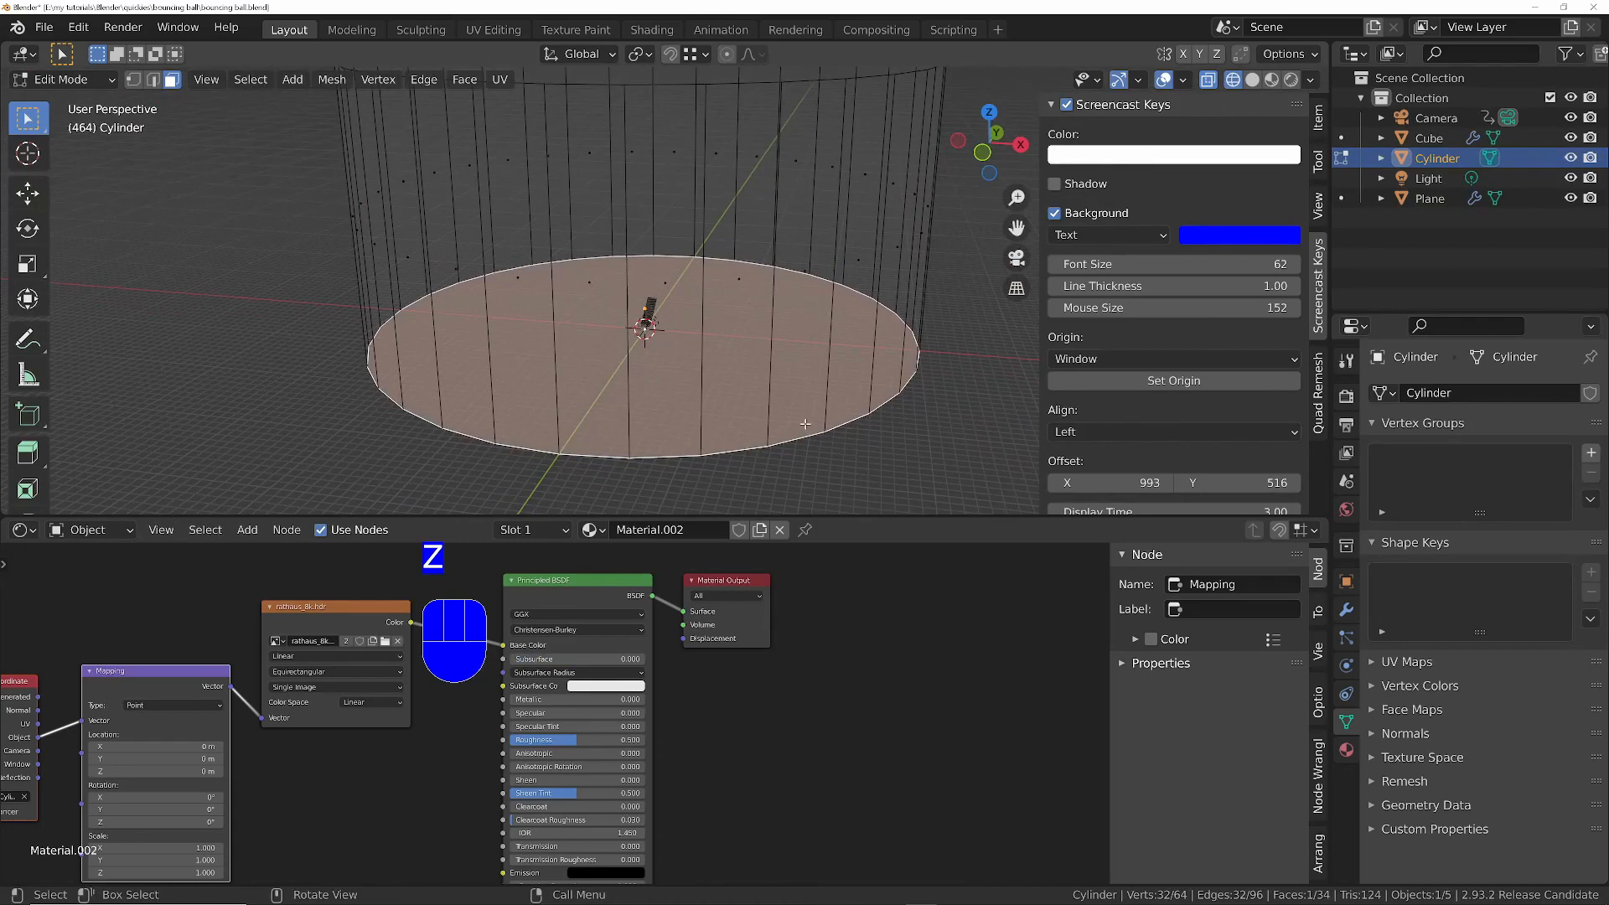
- Select the edge loops around the cylinder's upper and lower rims and bevel them about 40 m wide with 9 segments
key(2)
key(alt)
ctrl+middle_drag(833, 326, 754, 428)
alt+shift+click(799, 244)
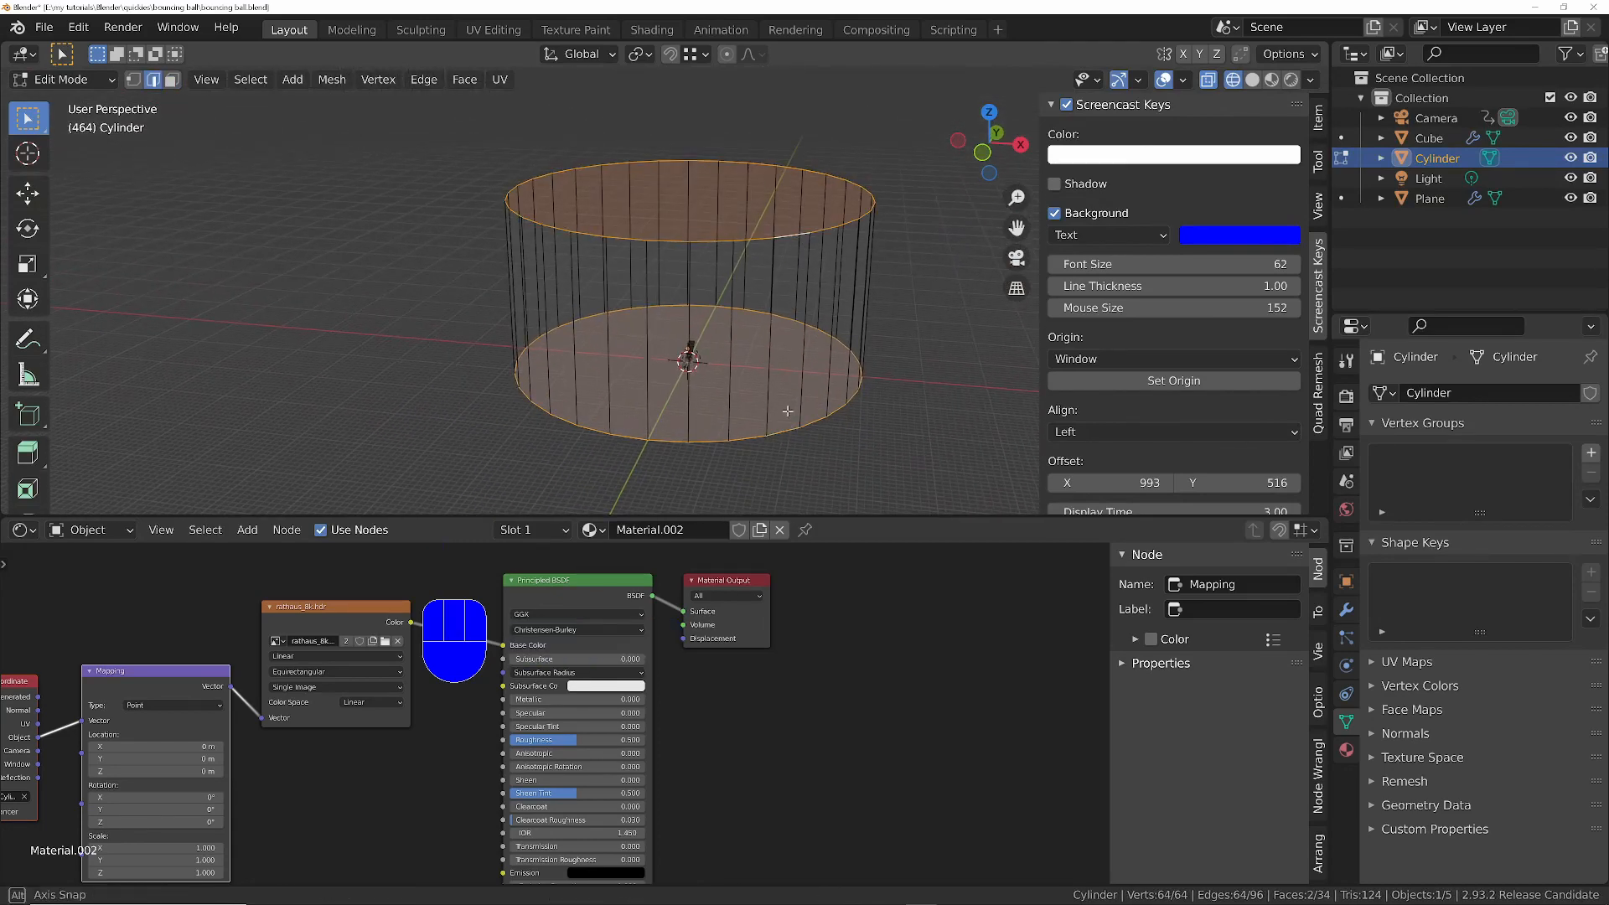
middle_drag(799, 244, 796, 411)
key(ctrl+b)
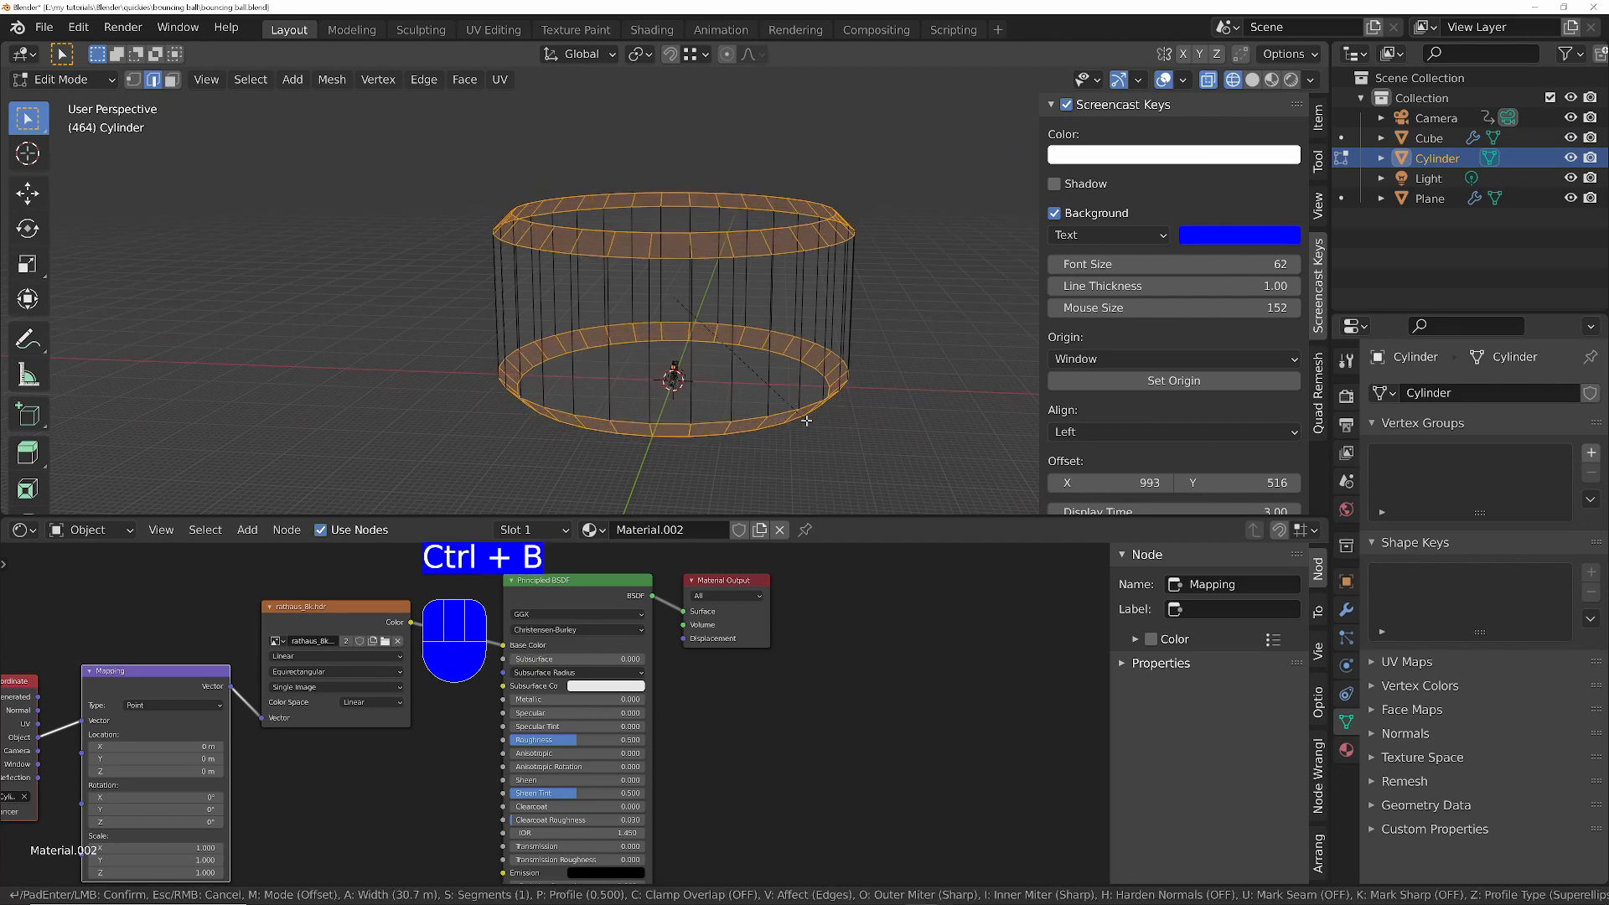
scroll(806, 420, up, 7)
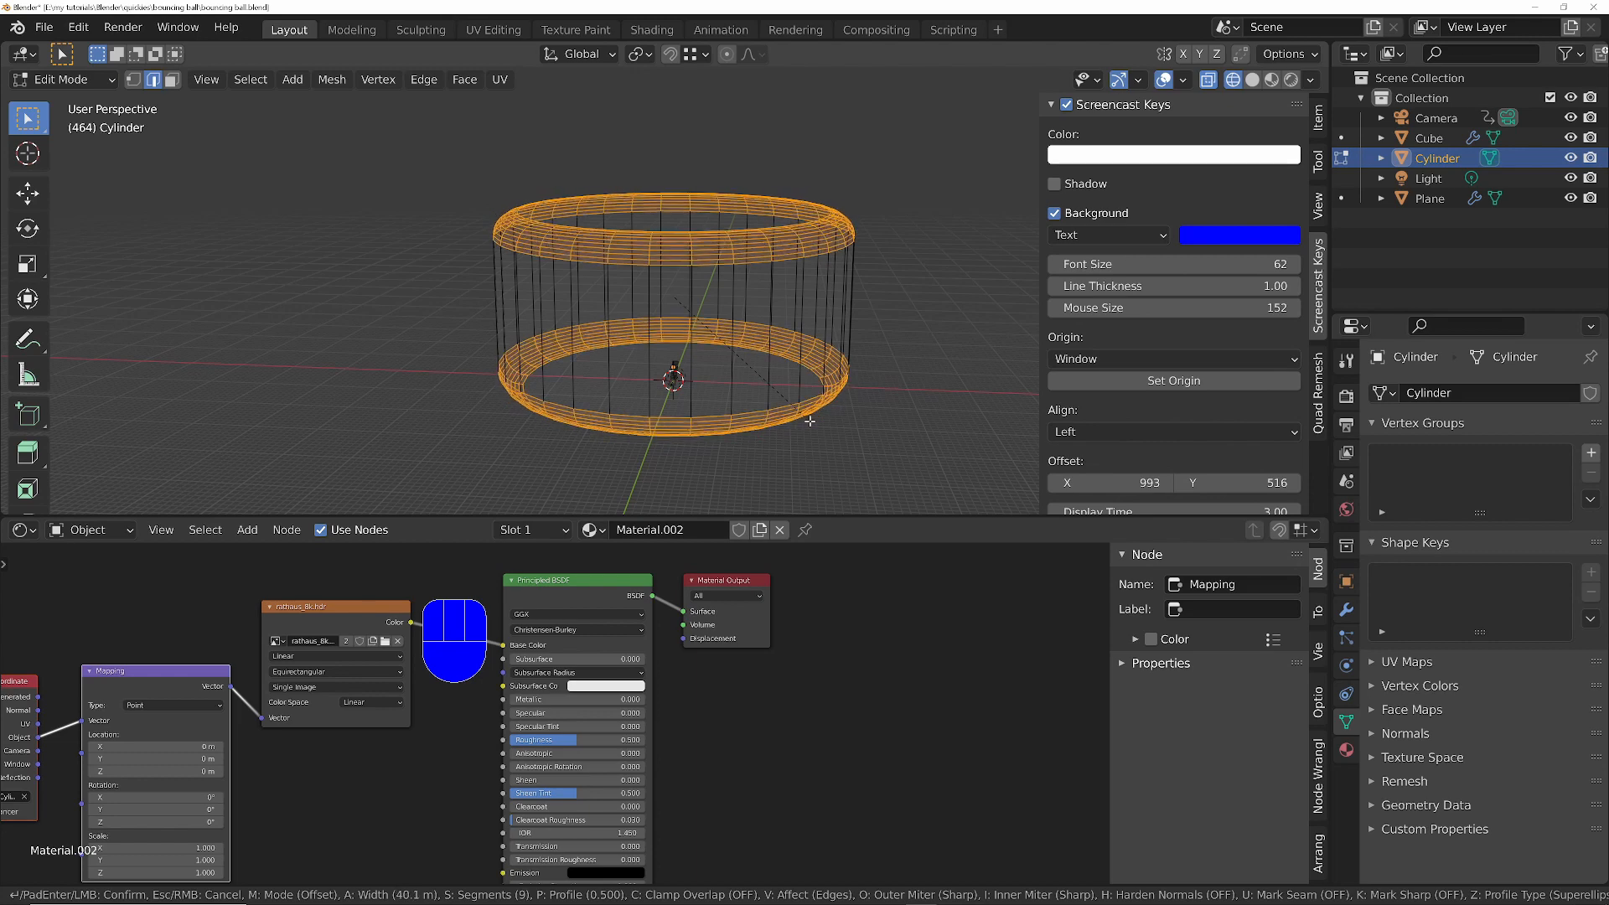
click(816, 394)
- Return to Object Mode and the camera view, with shading that displays the cylinder's projected HDRI material
key(Tab)
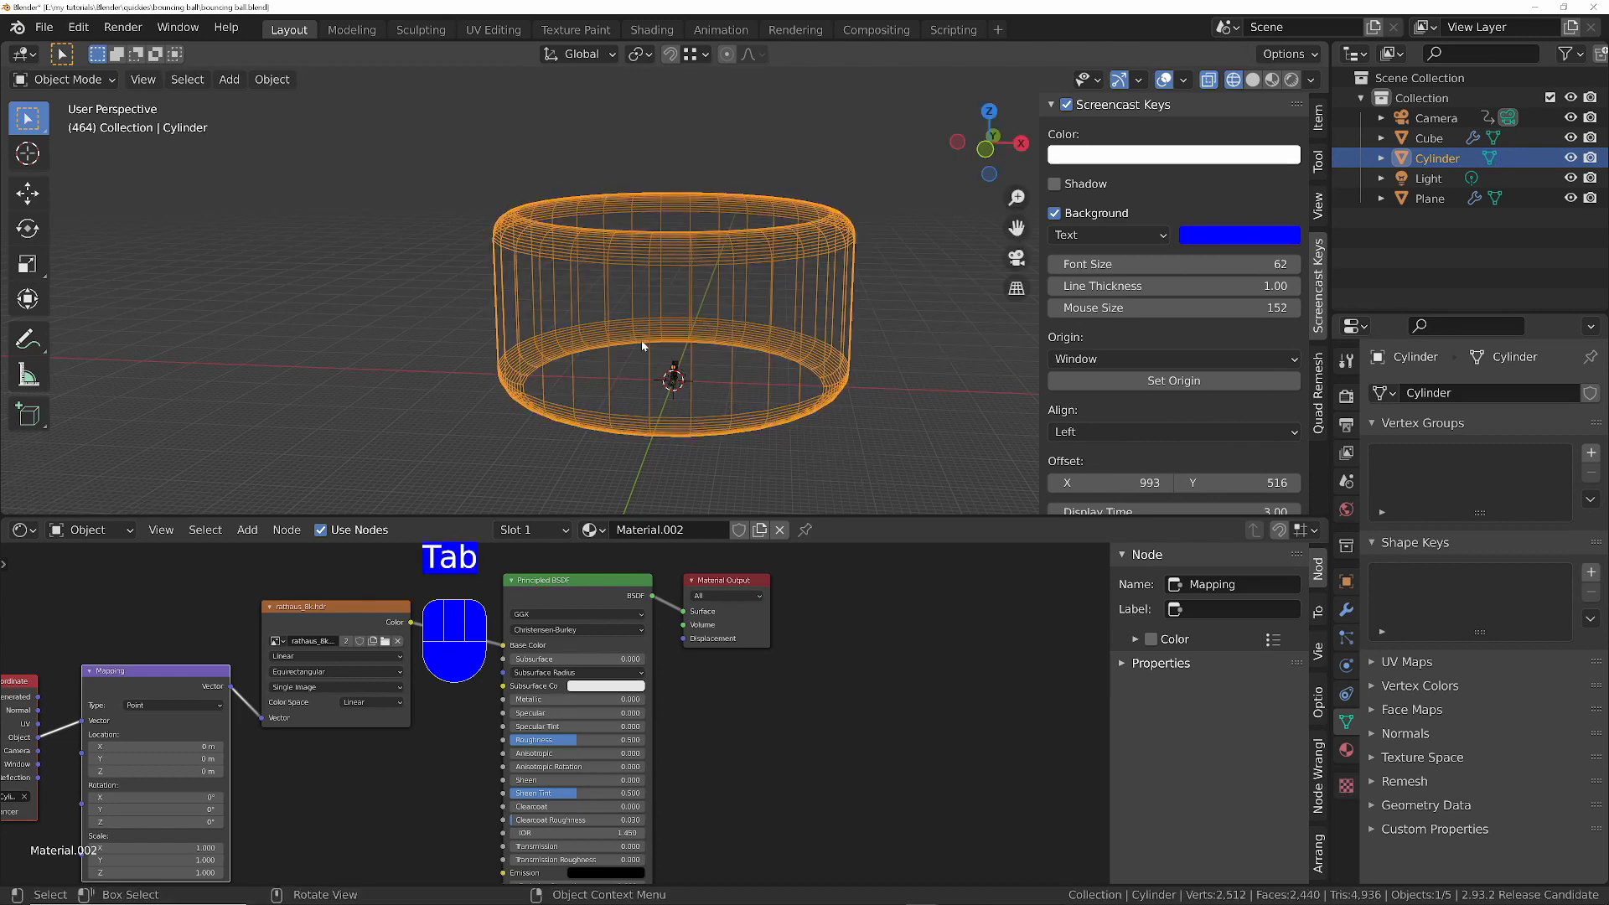
key(KP_0)
key(z)
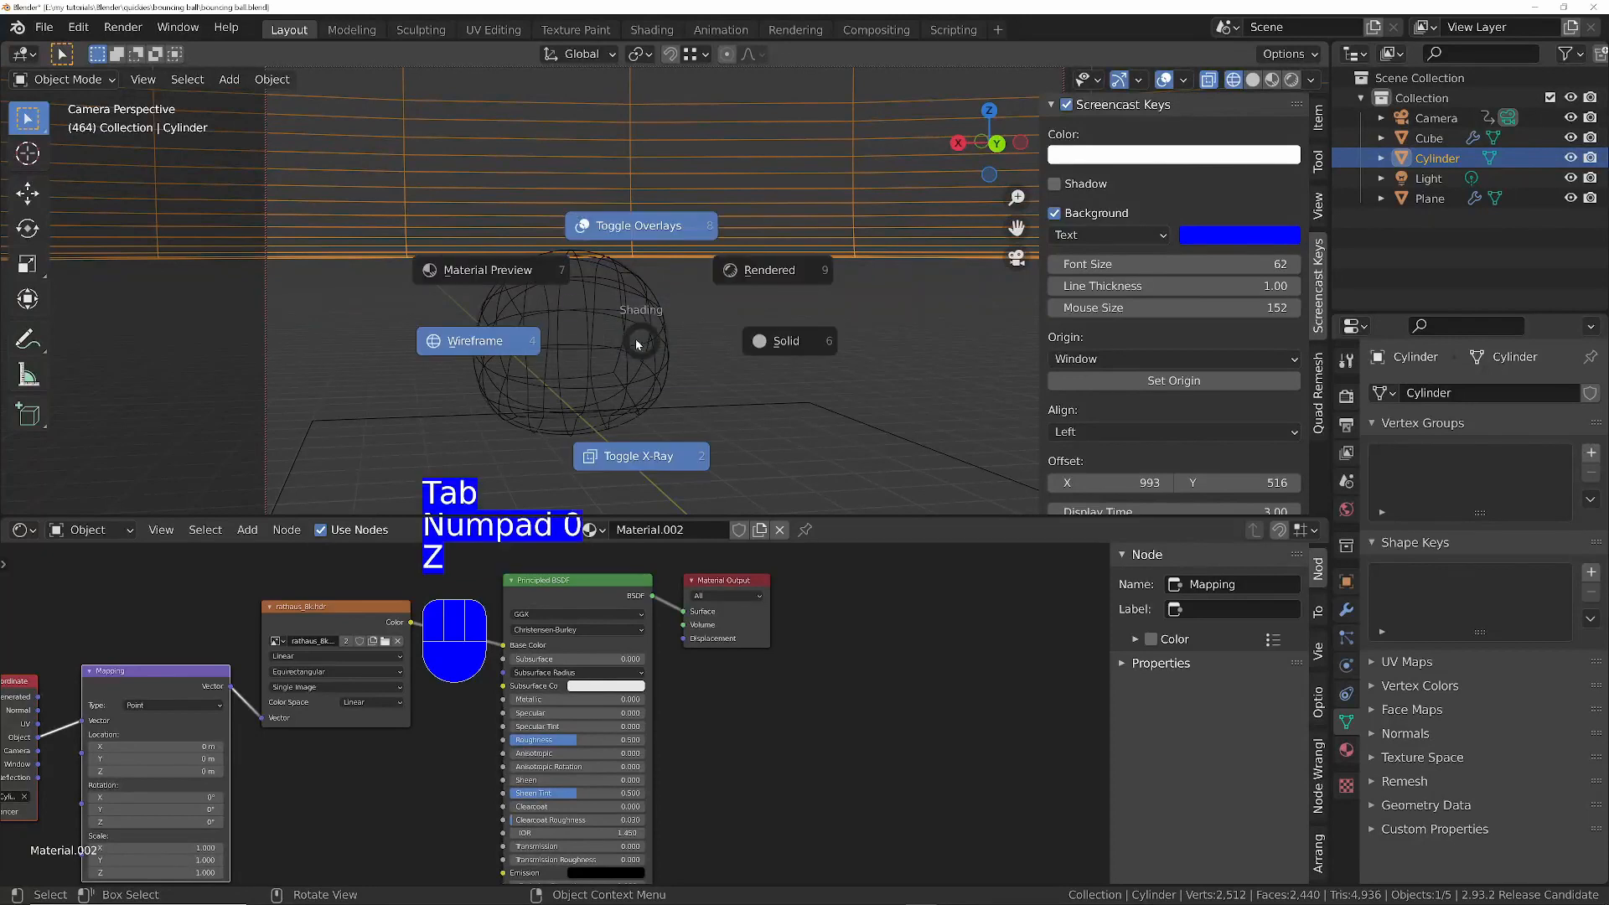
click(763, 266)
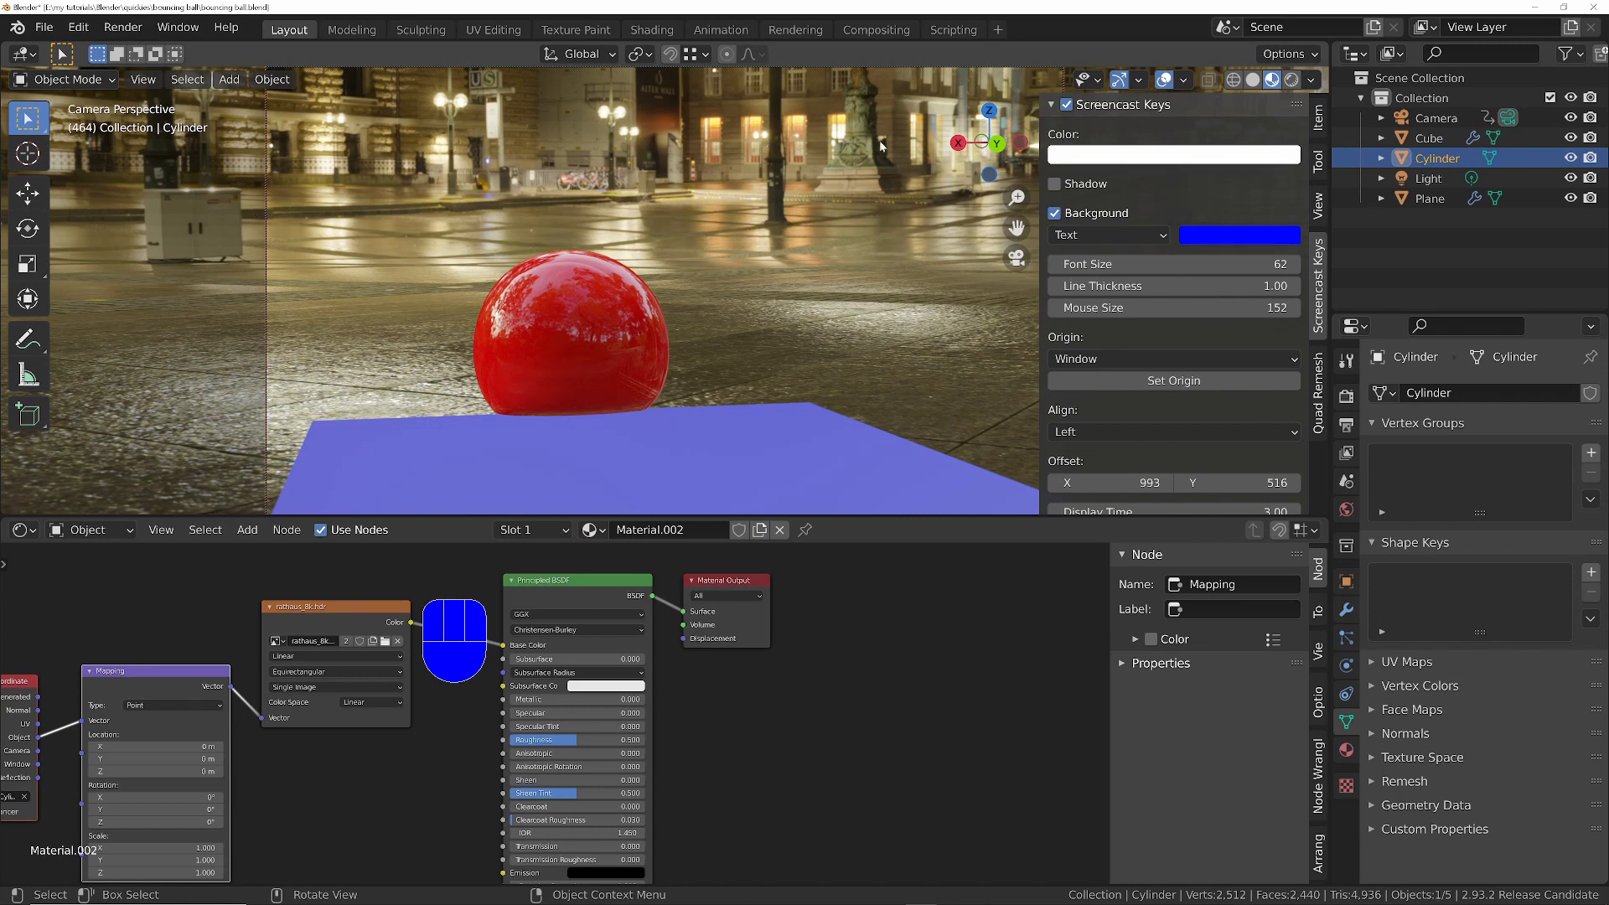
- Limit transforms to origins and move the cylinder's origin along the global Z axis to readjust the HDRI projection on the floor
click(1305, 56)
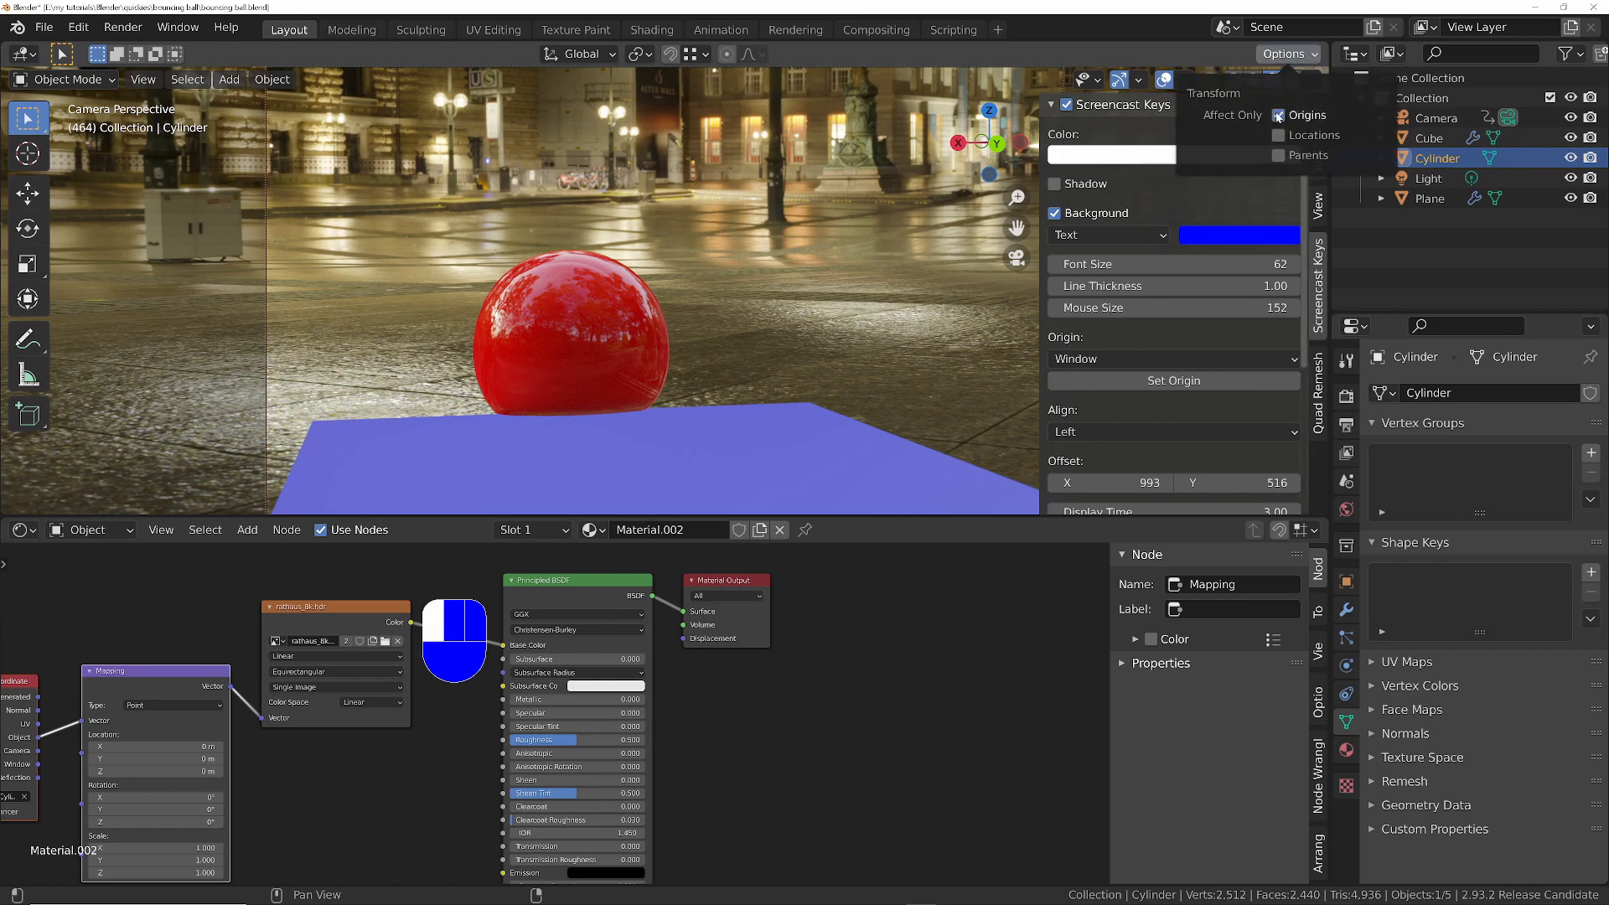
key(g)
key(z)
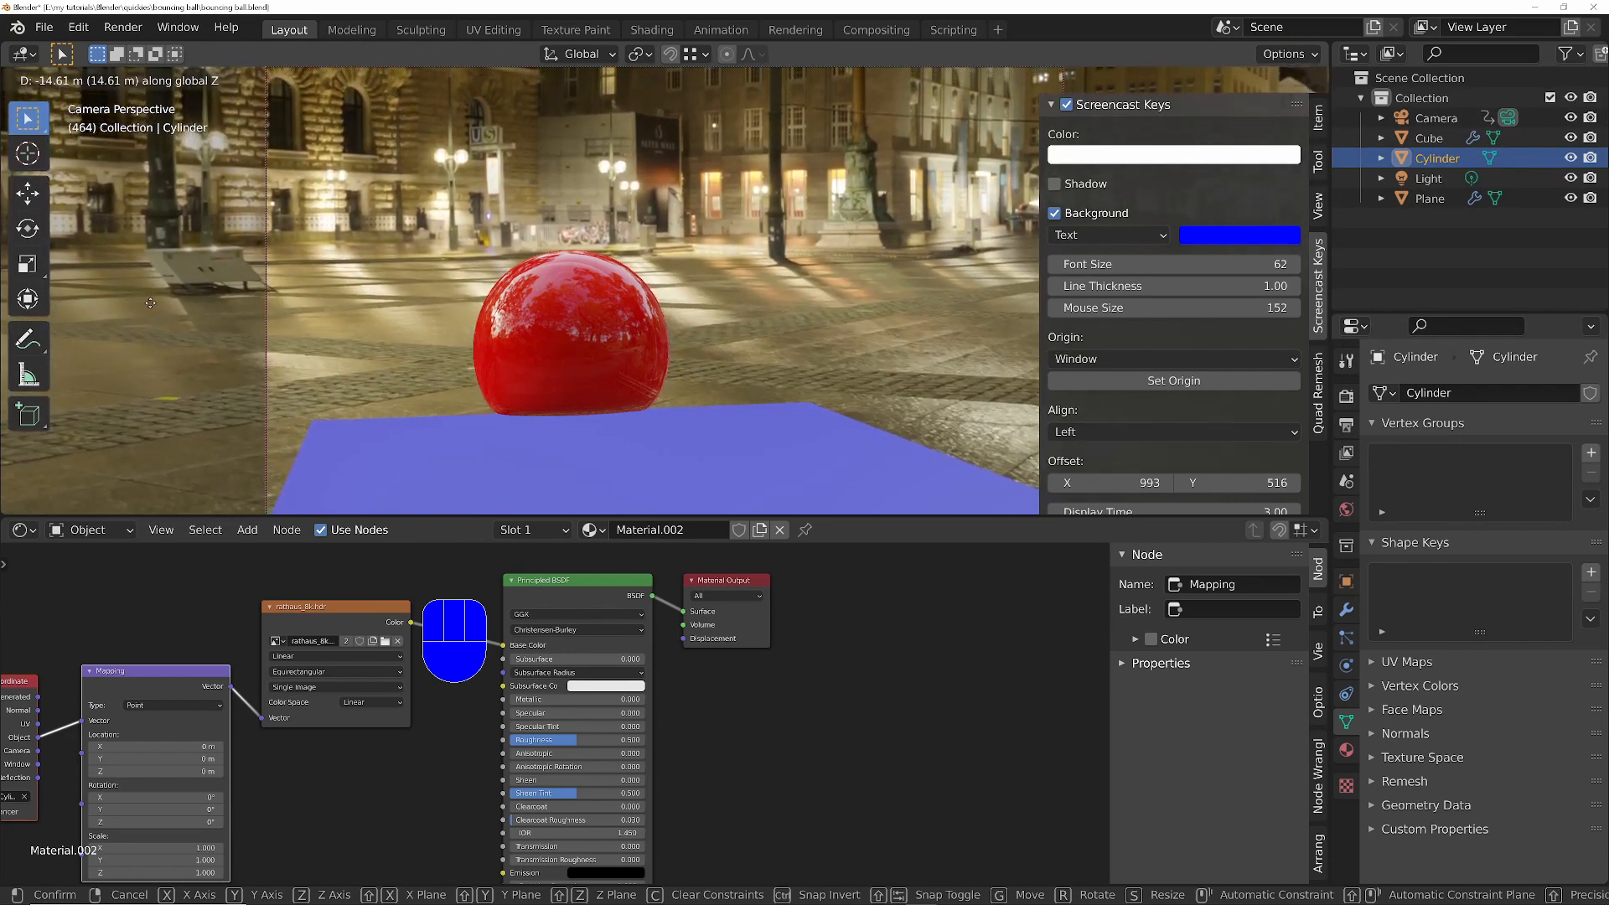
click(599, 338)
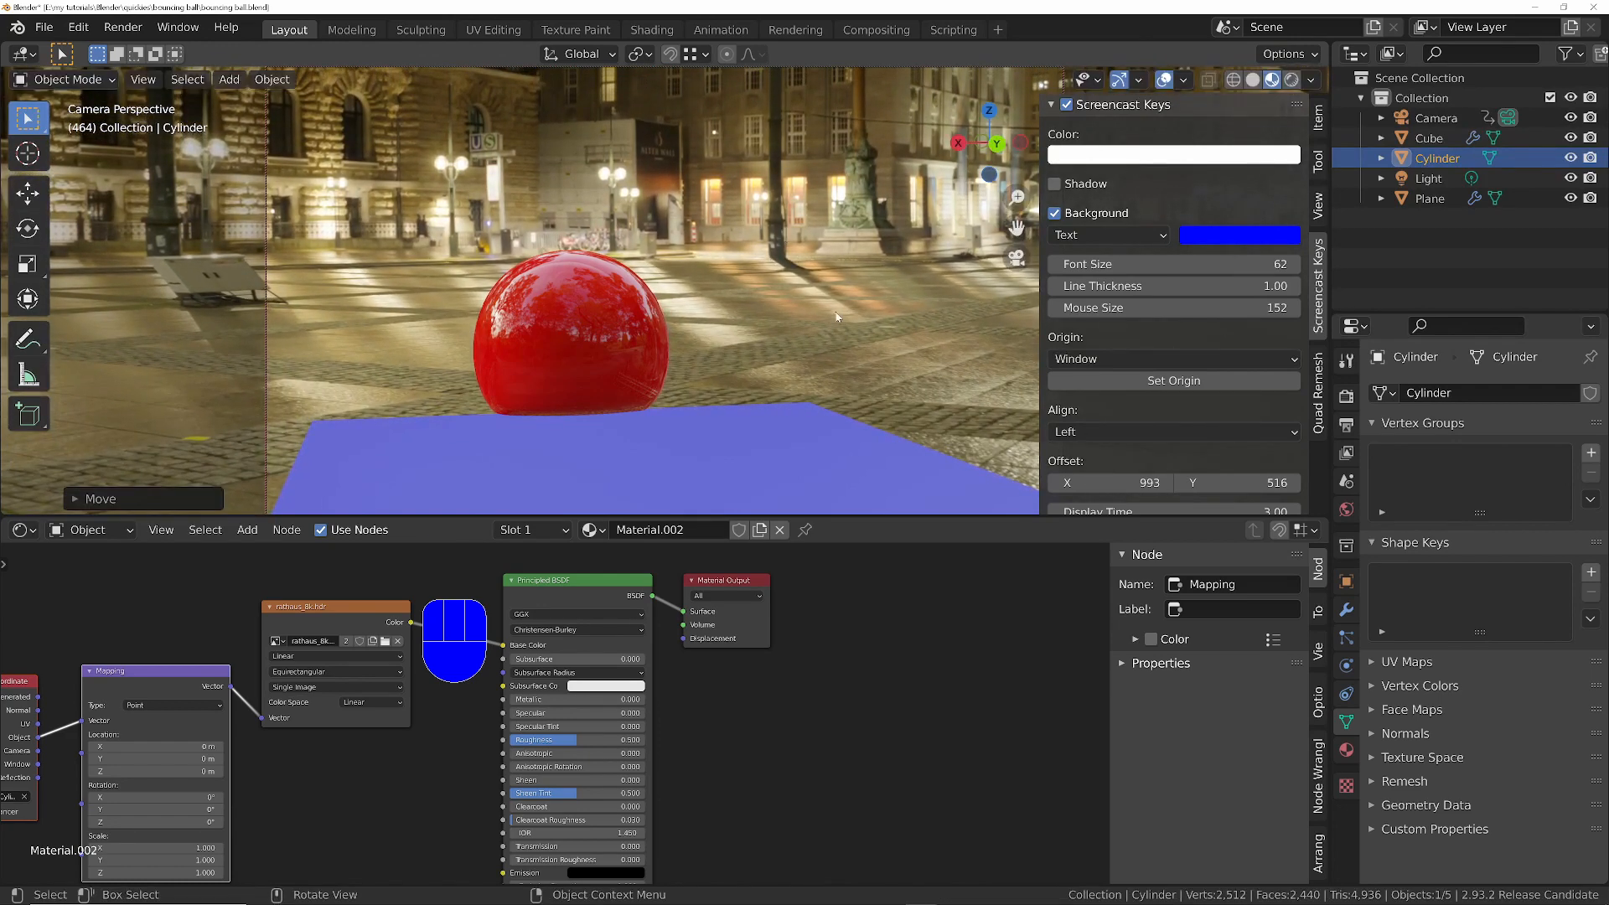
key(g)
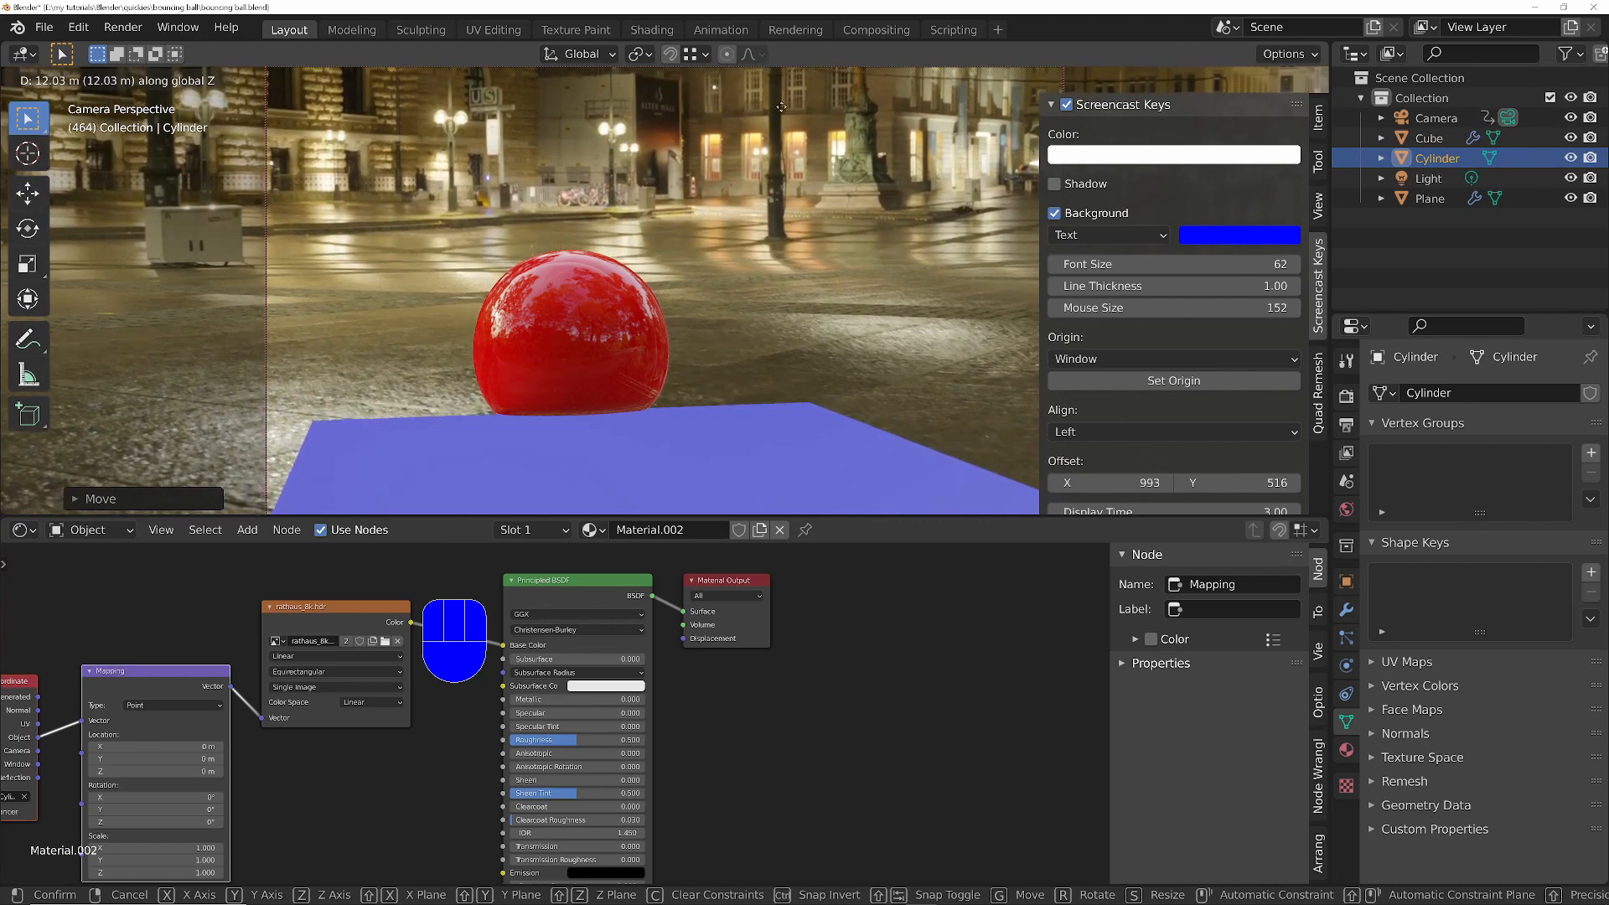
click(743, 403)
- Play the animation from the first frame to check the projected surroundings, stopping with the ball on the blue floor strip
key(shift+Left)
key(space)
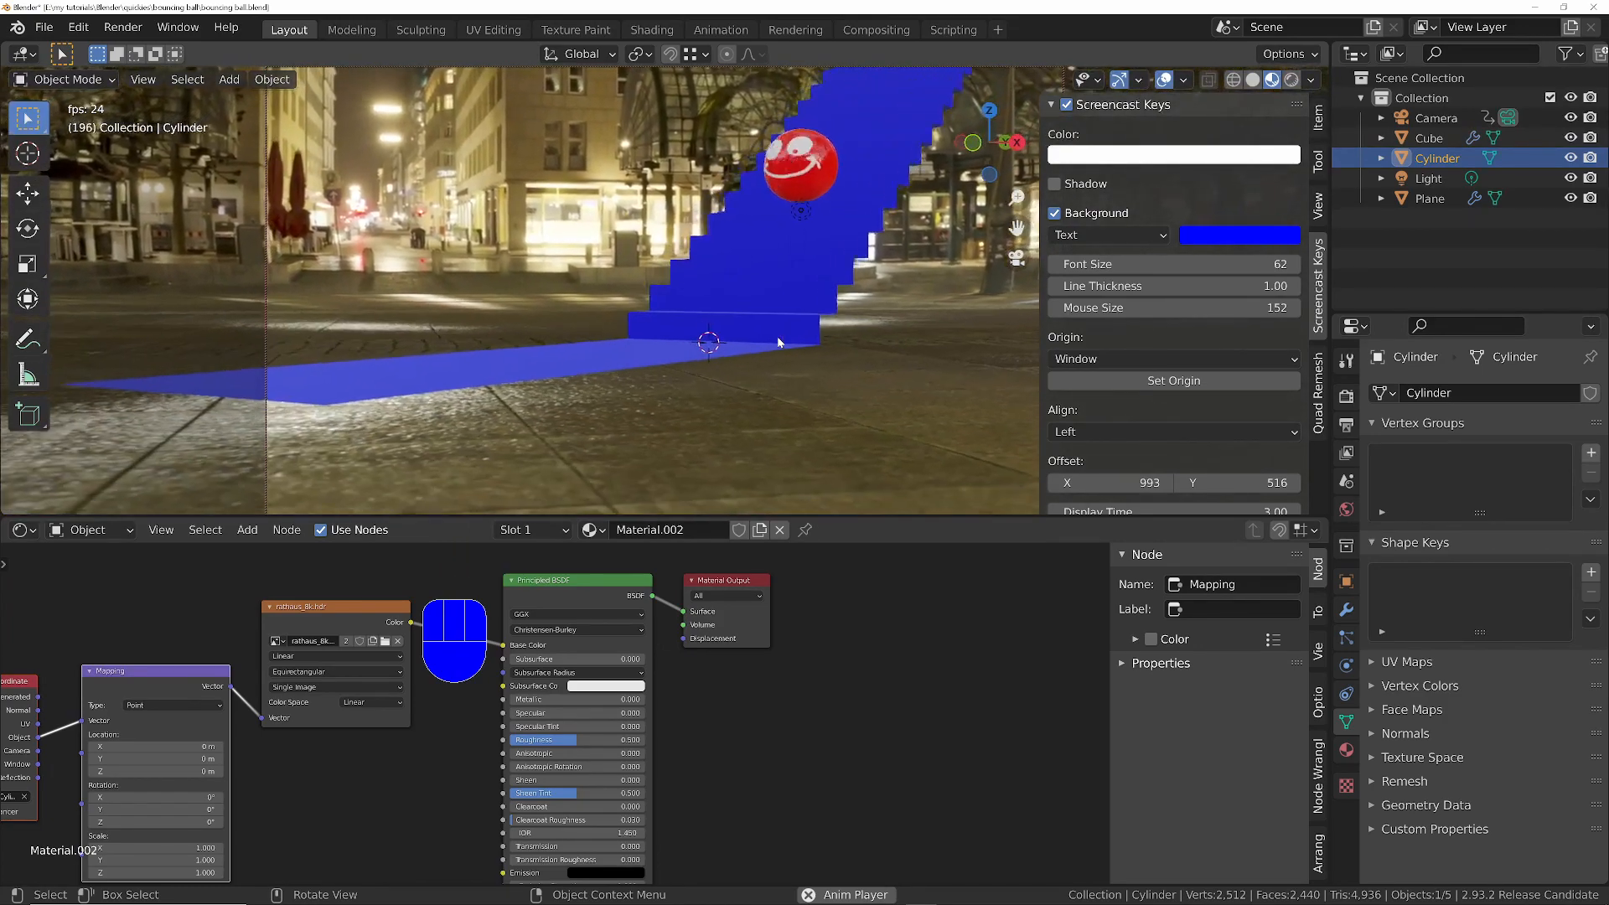
key(space)
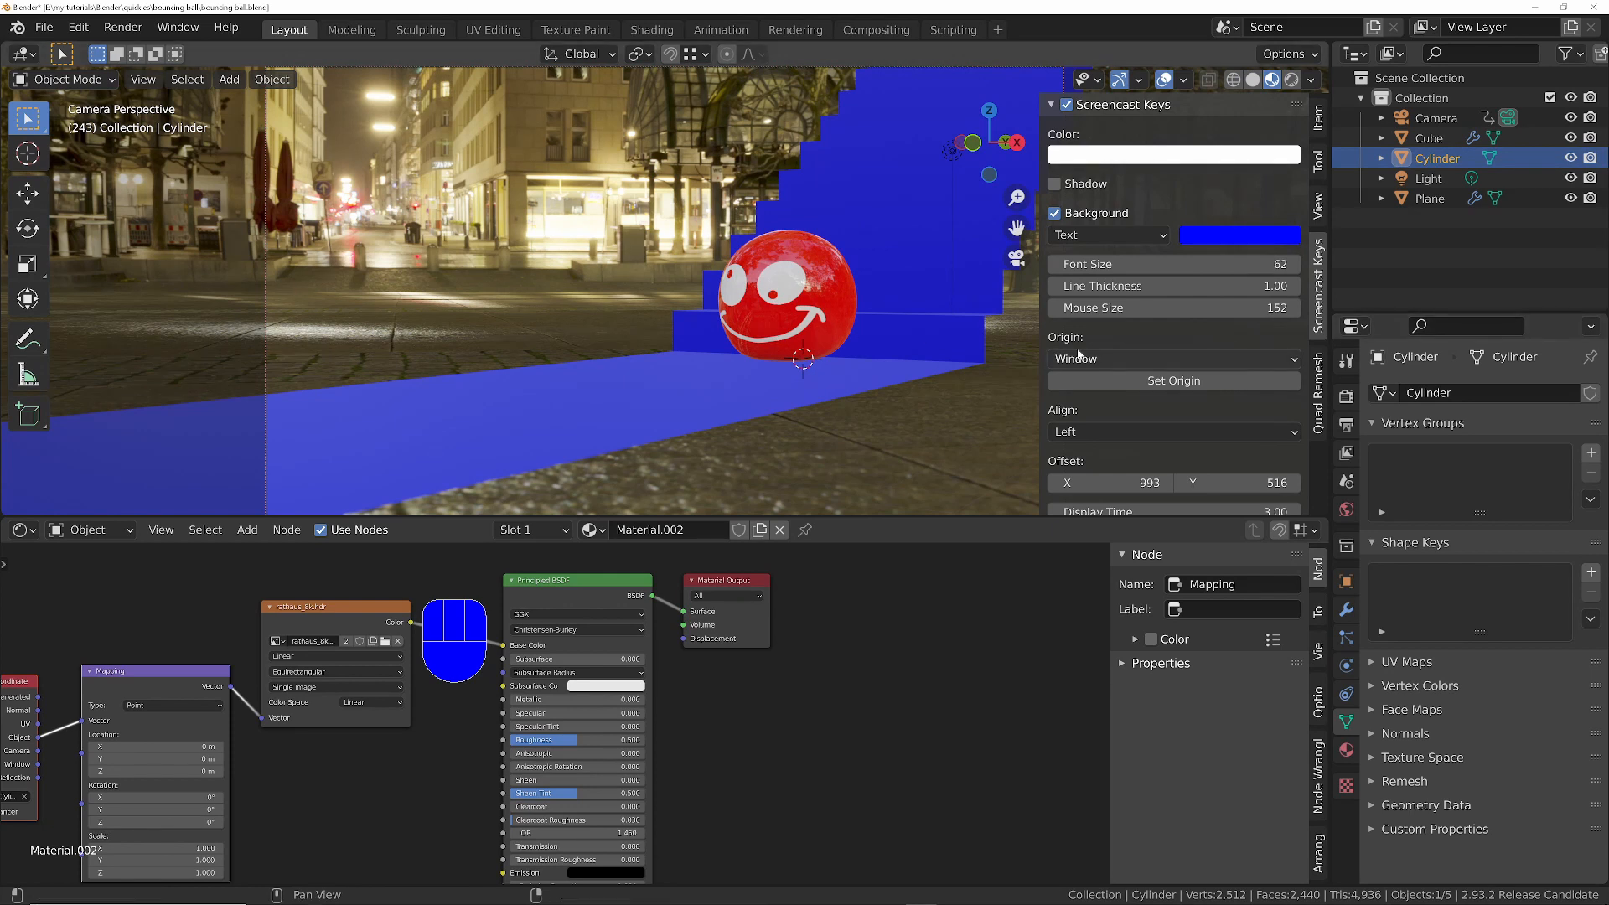
- Hide the viewport sidebar and show the scene's render properties
key(n)
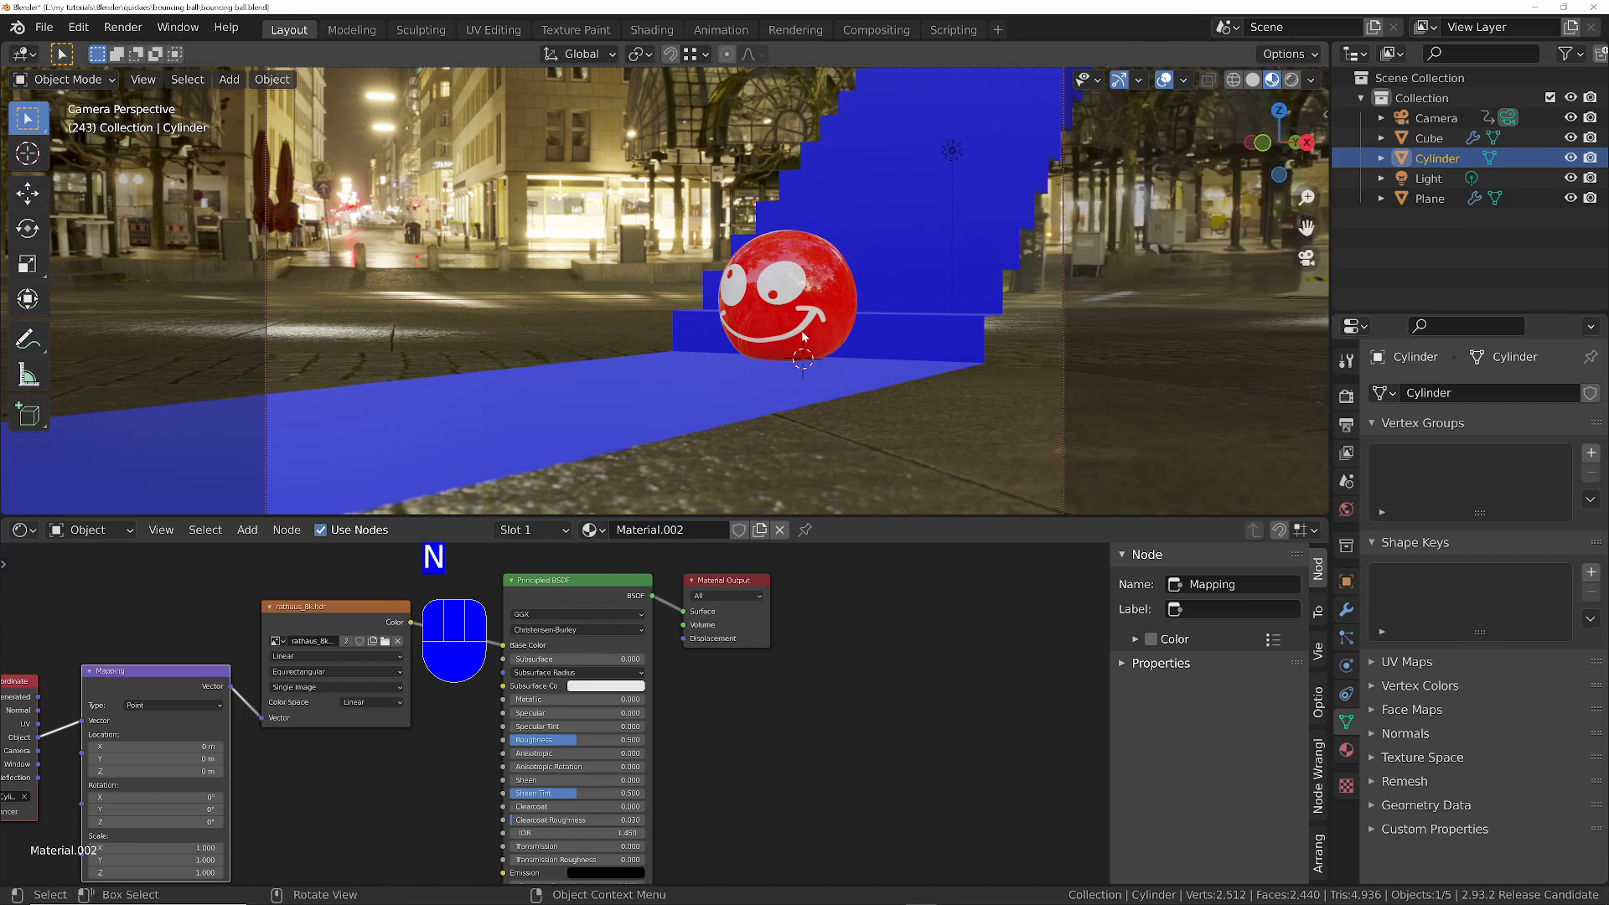
click(1347, 397)
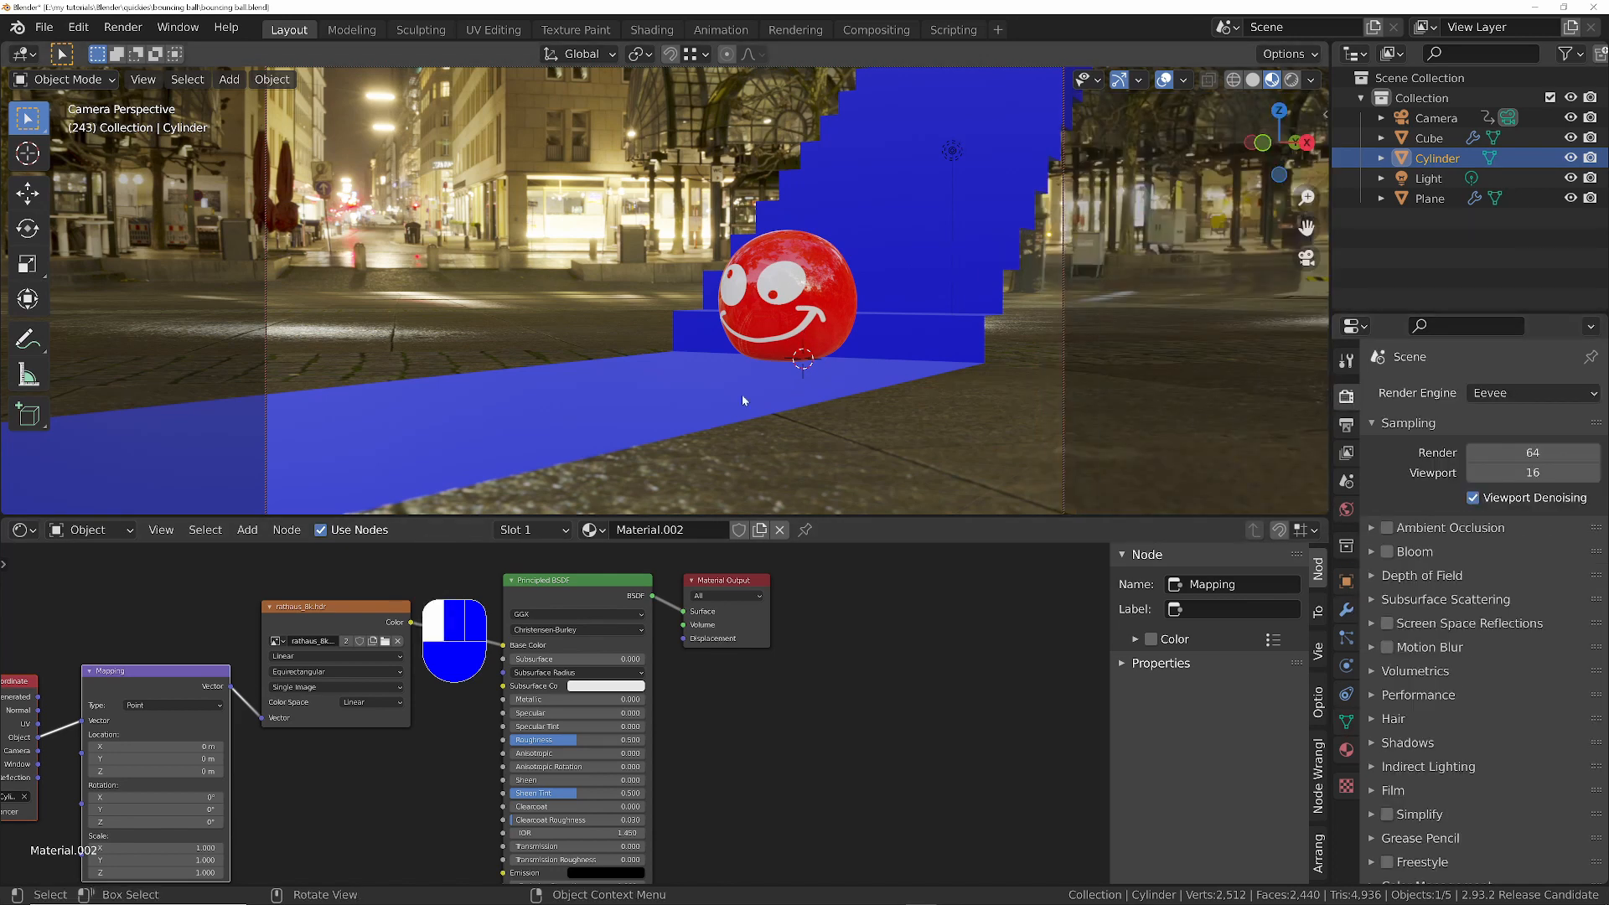
- Select the blue staircase's Principled BSDF node, start Principled Texture Setup and browse to the red_brick_03_4k_jpg folder in the cco textures
click(827, 362)
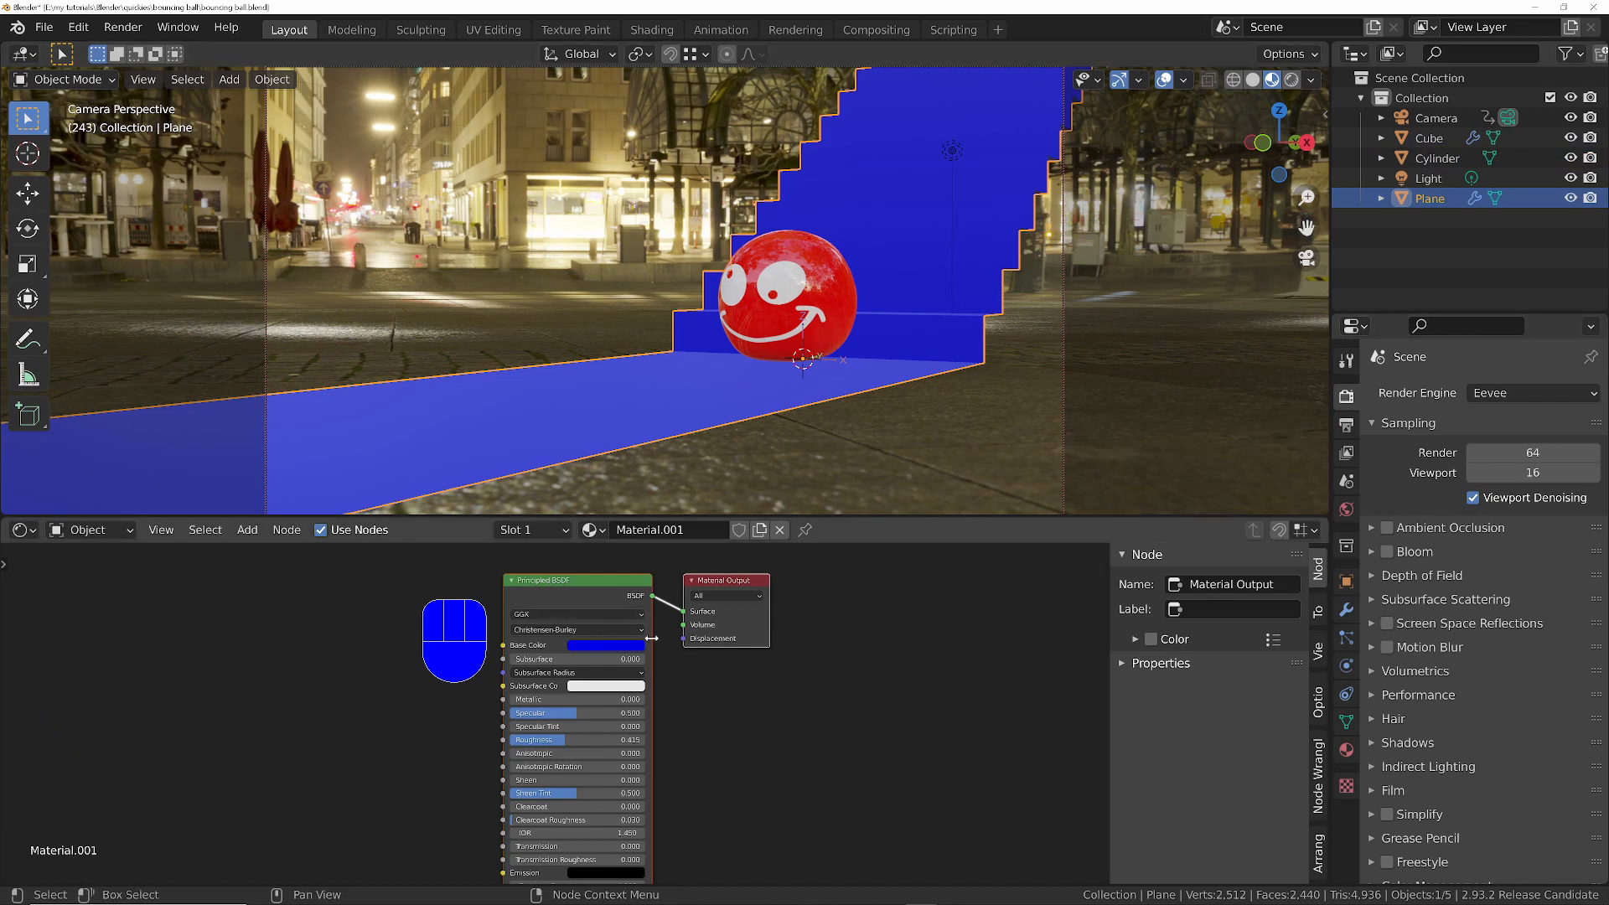
middle_drag(523, 600, 735, 618)
click(735, 615)
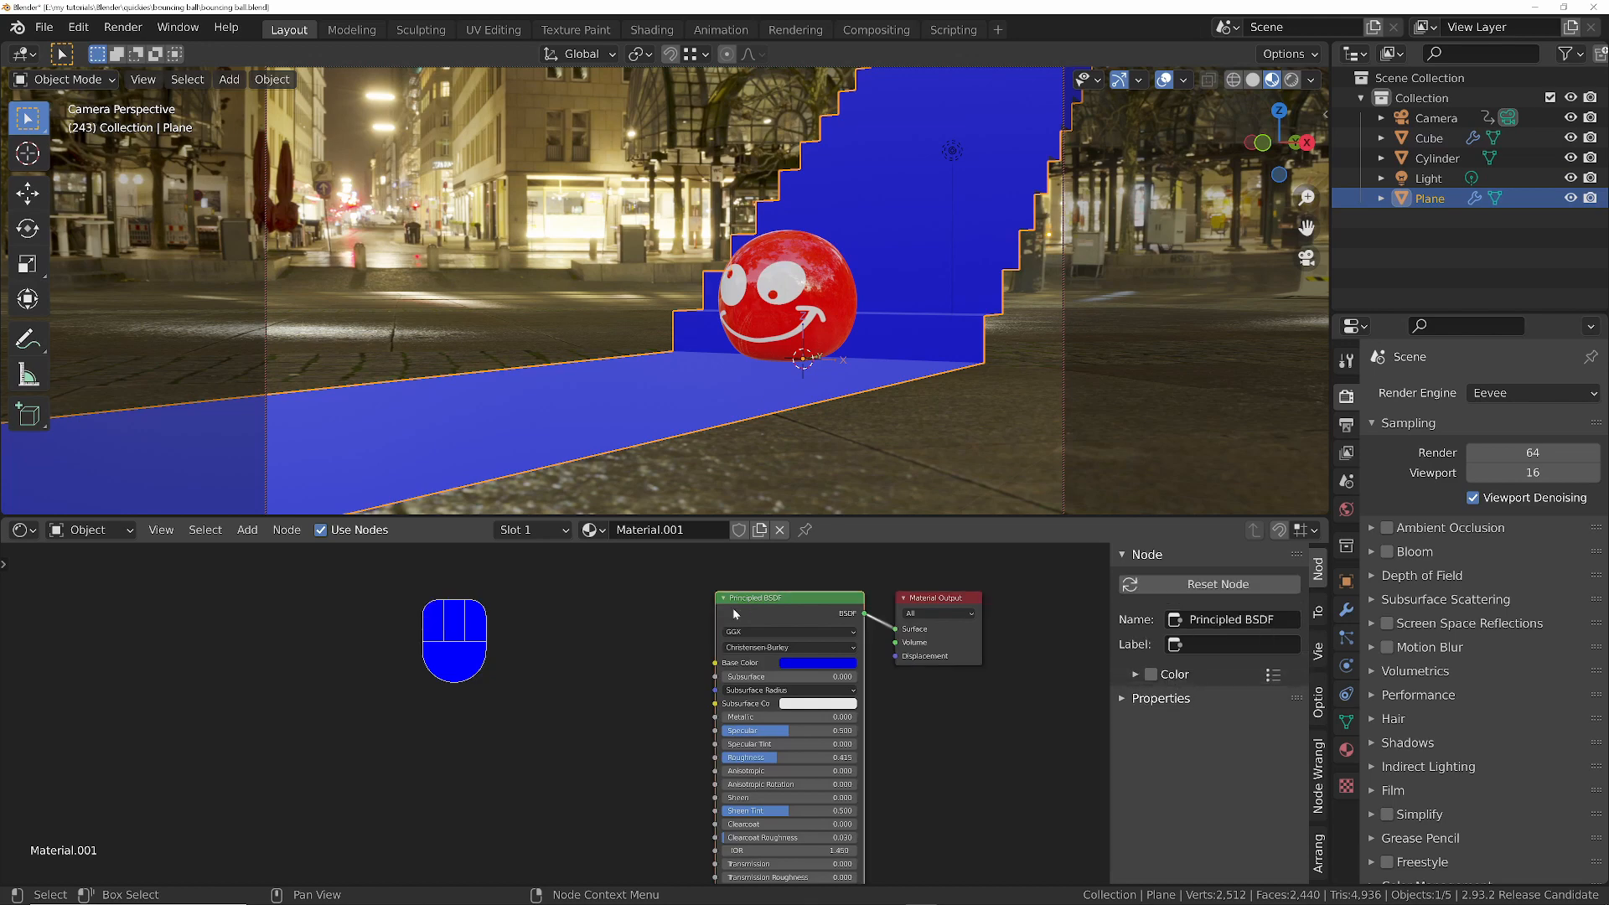
key(ctrl+shift+t)
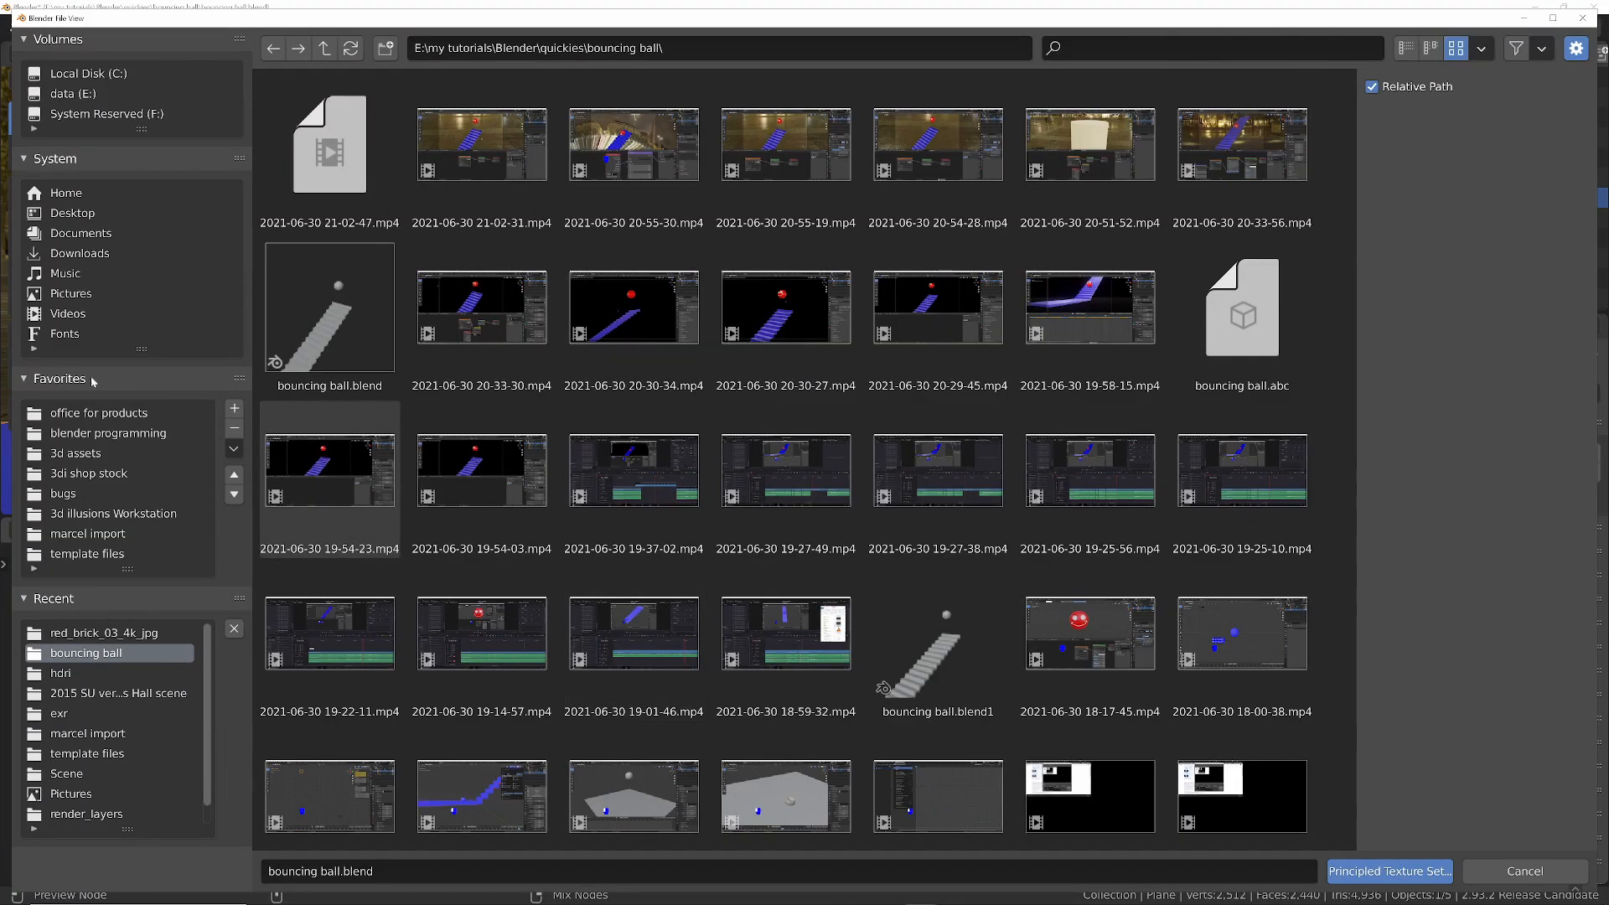
click(82, 460)
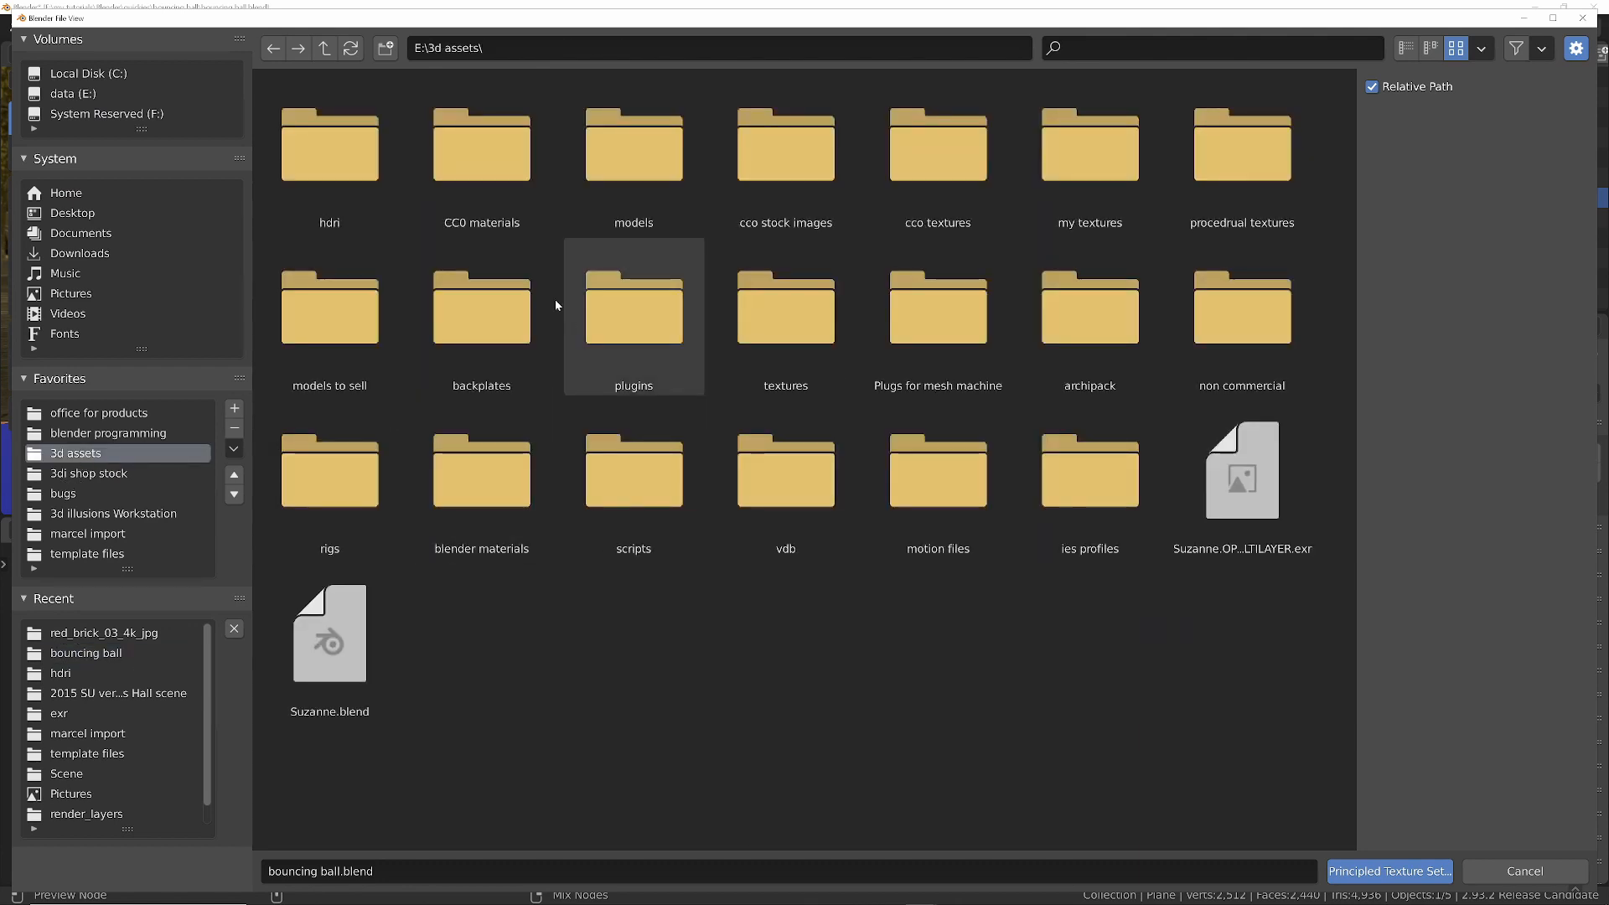
double_click(952, 186)
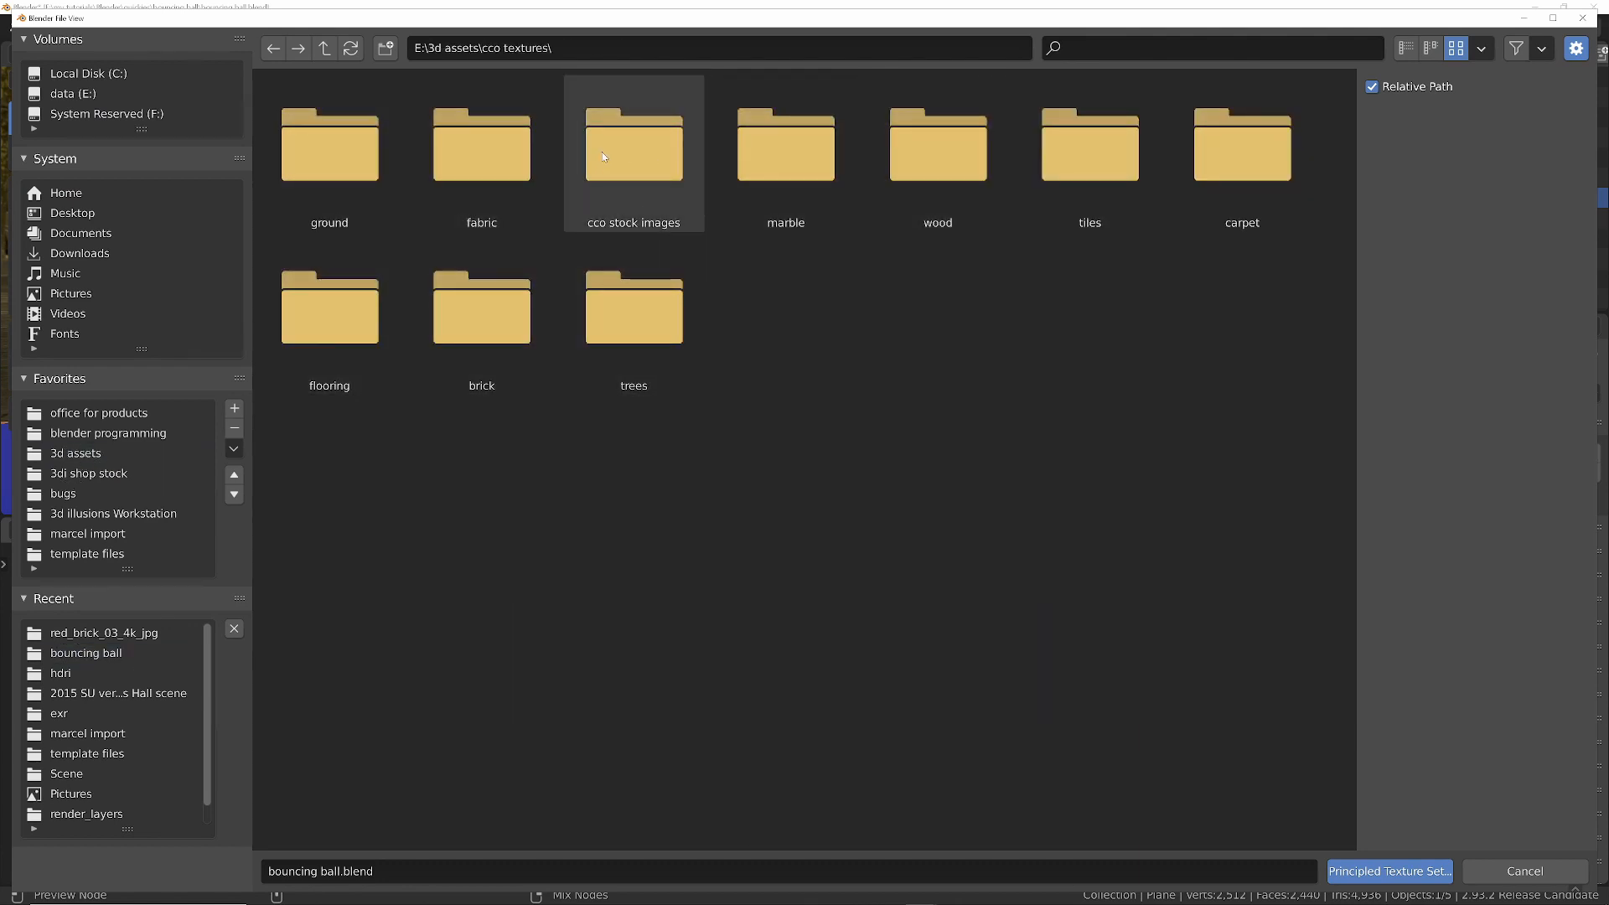
double_click(456, 323)
double_click(329, 167)
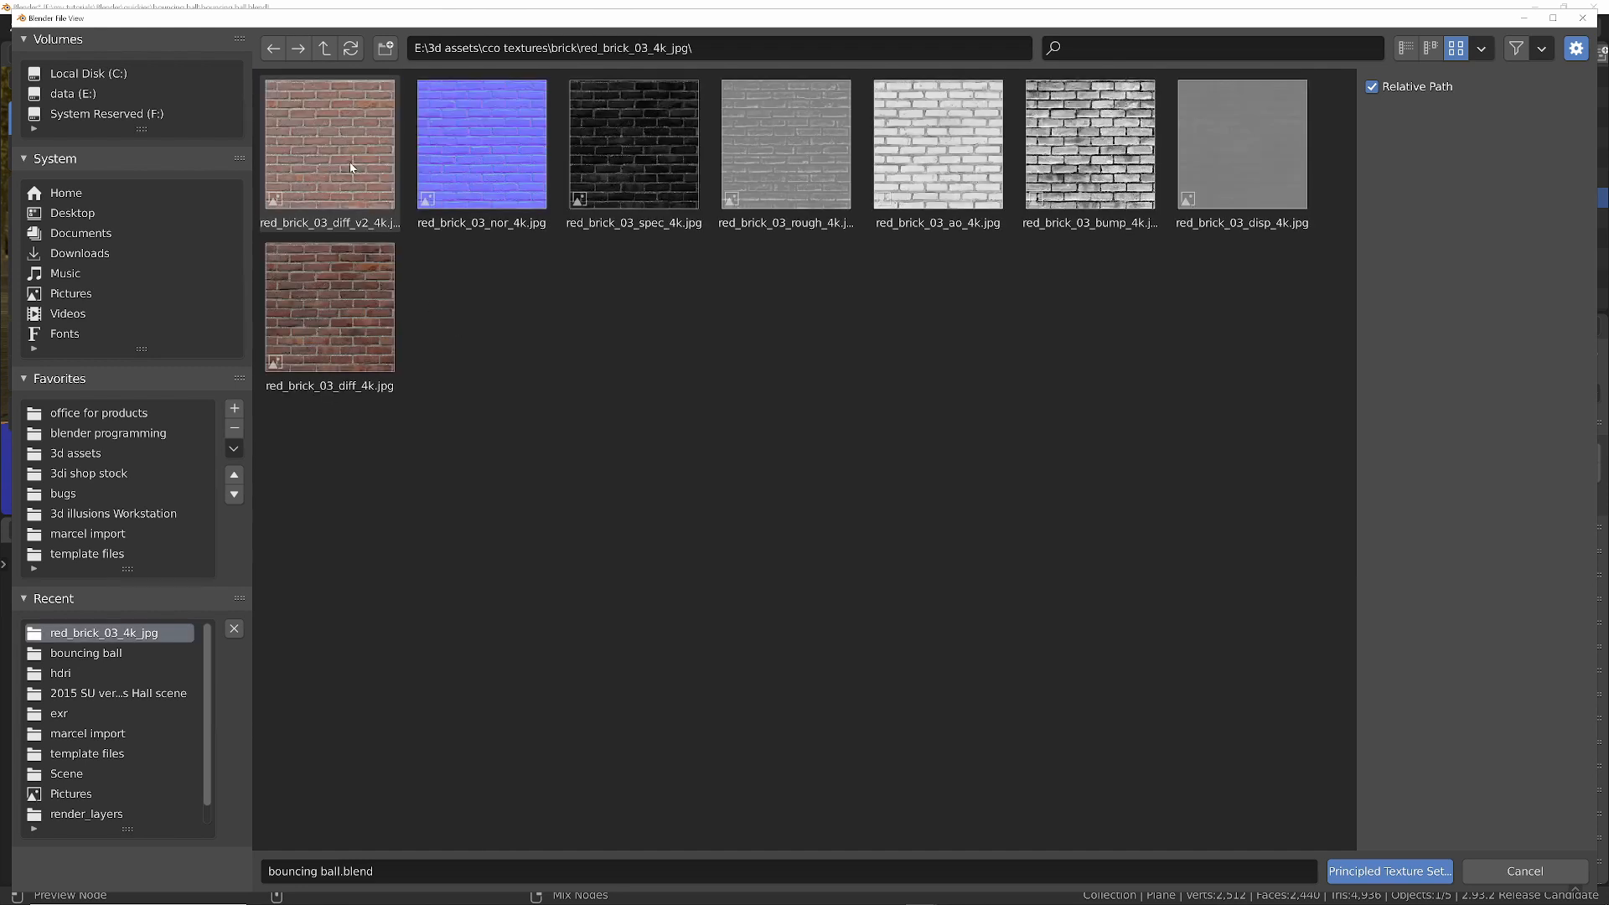
- Load red_brick_03_diff_4k.jpg with the matching nor, spec and rough 4k maps into the staircase's Principled BSDF
click(352, 168)
click(352, 303)
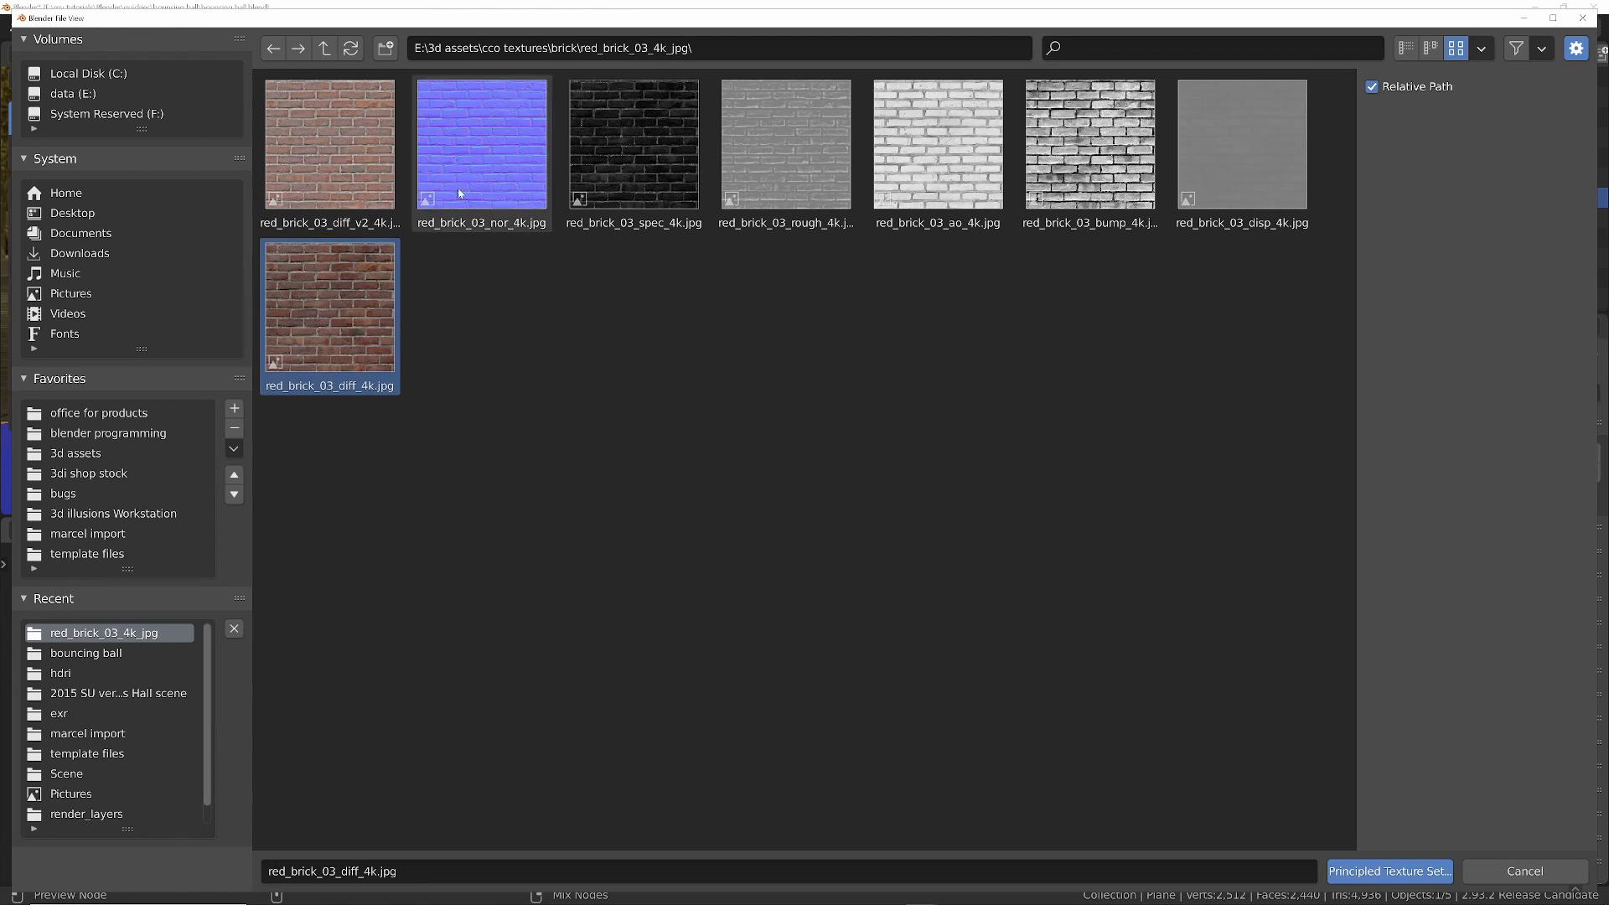
shift+click(500, 198)
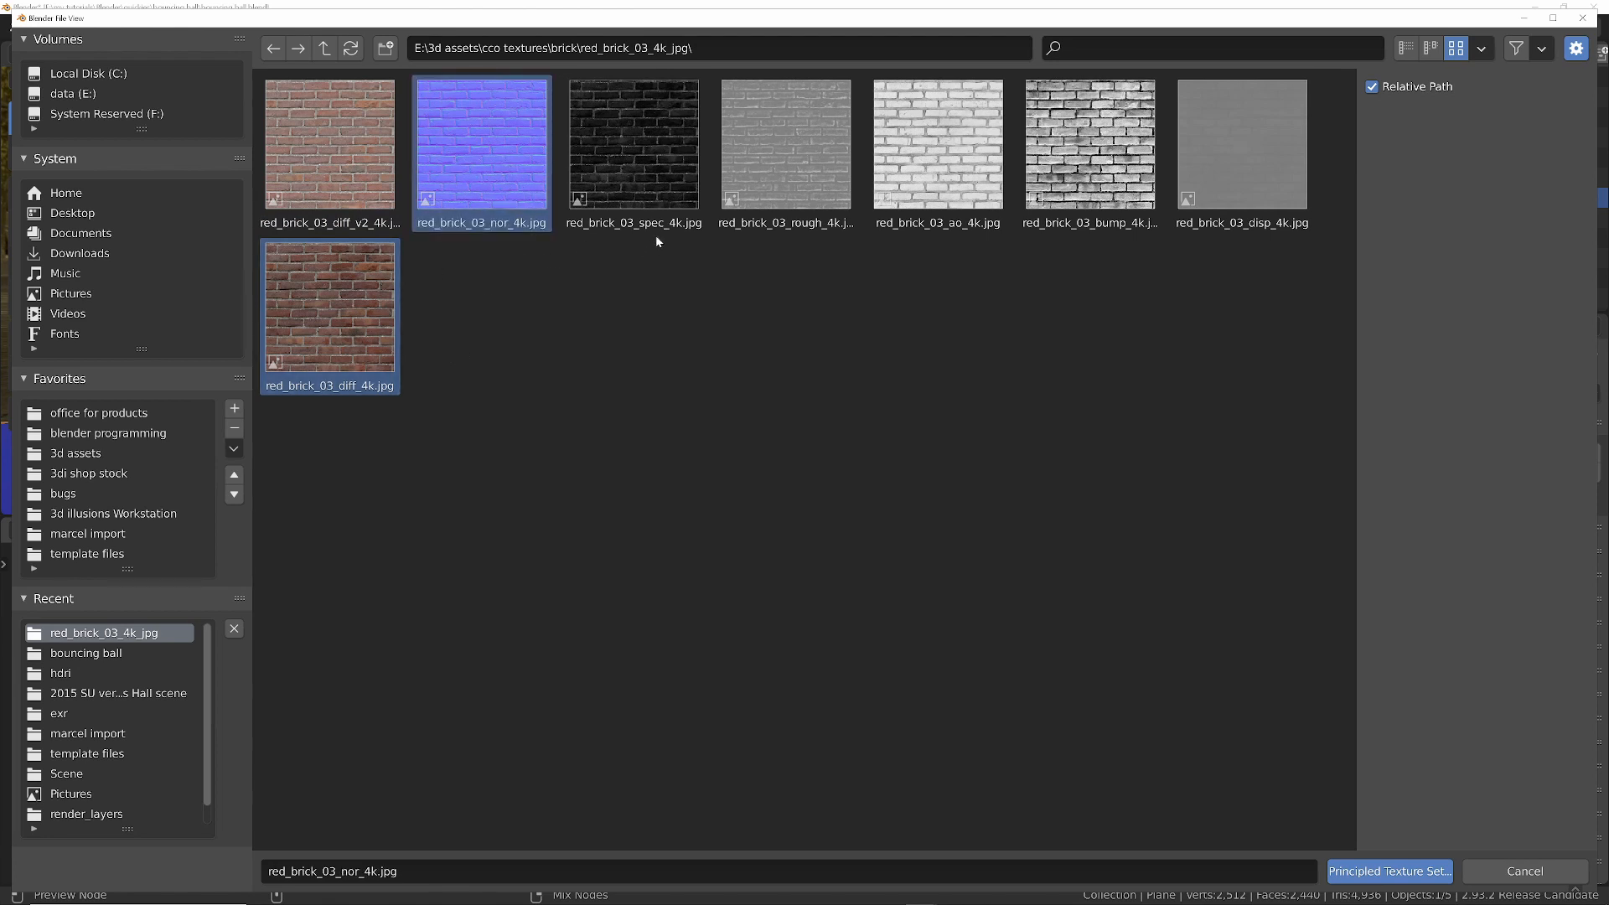
shift+click(645, 179)
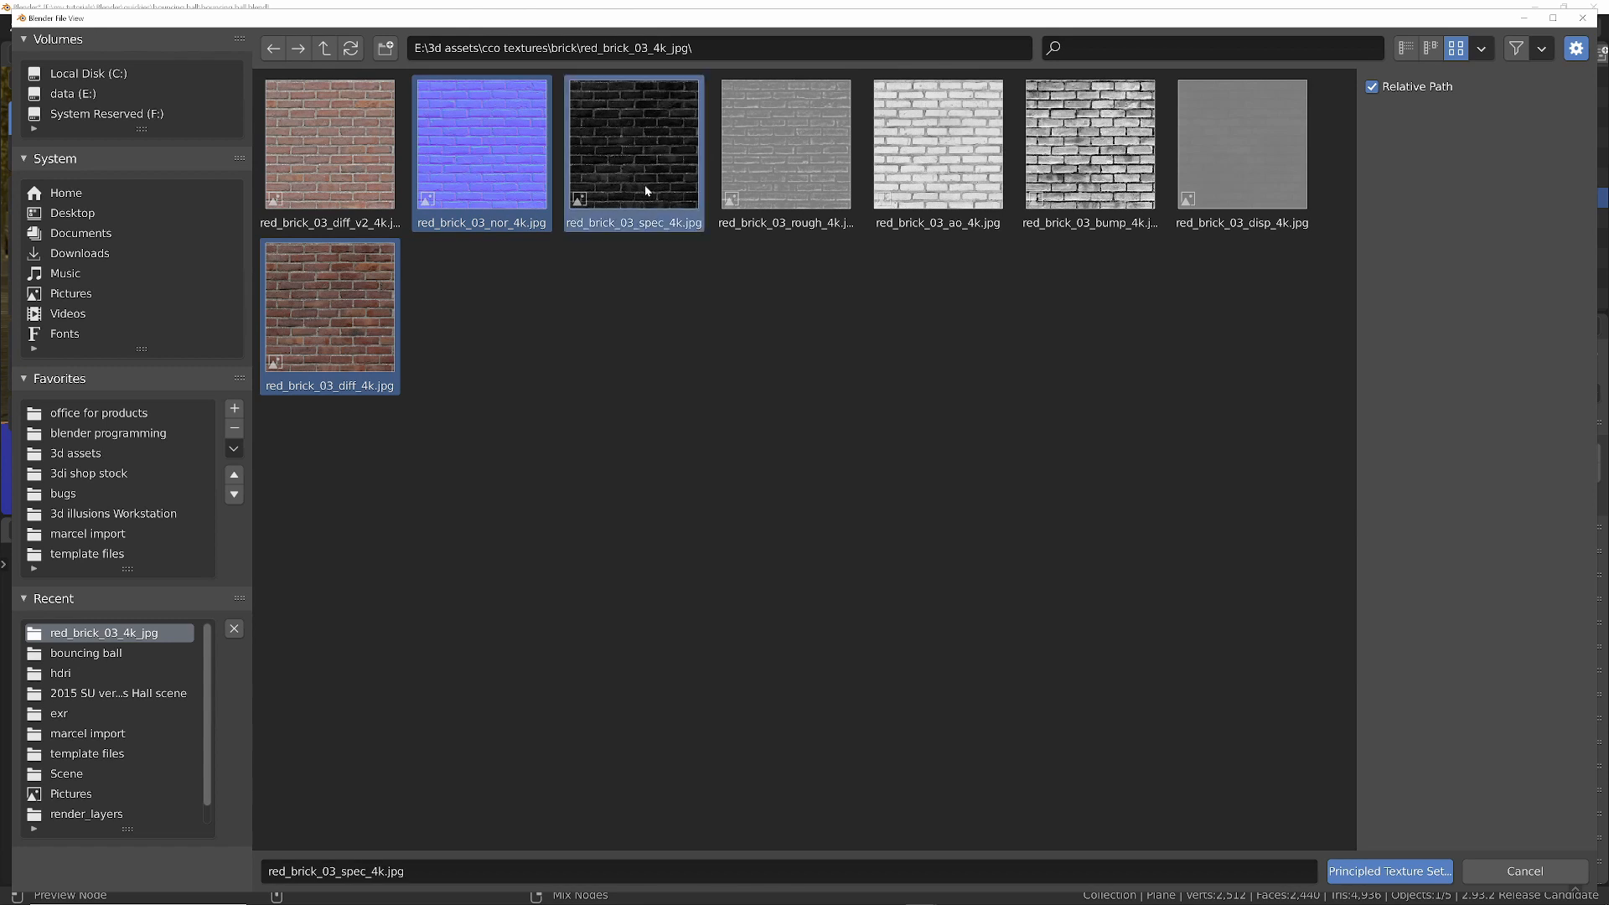
shift+click(778, 183)
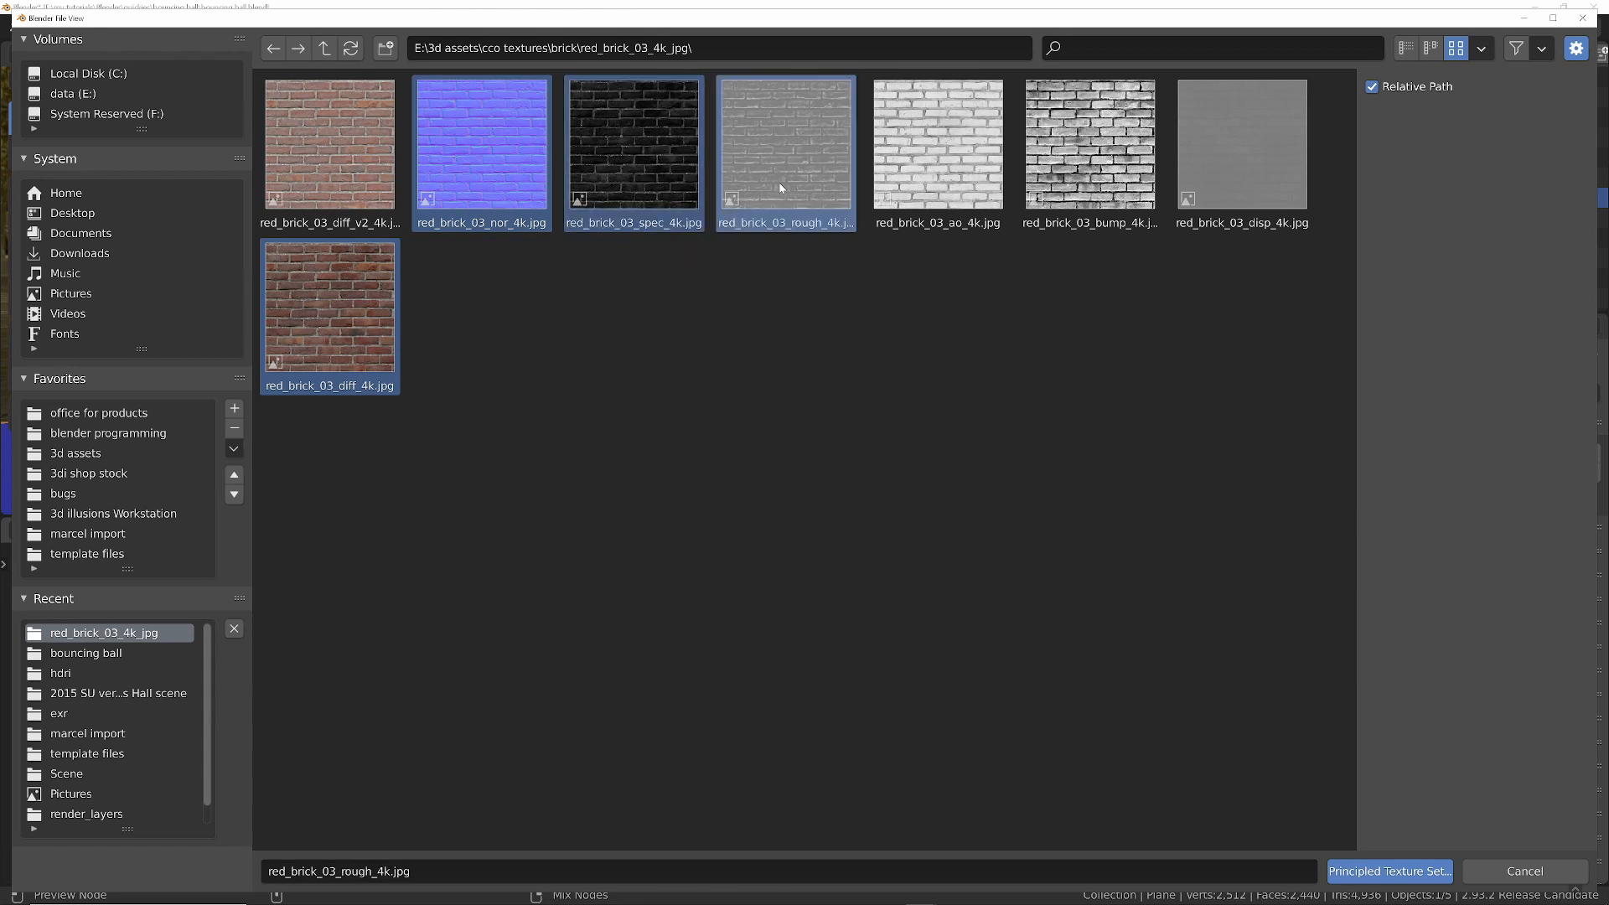
click(1385, 873)
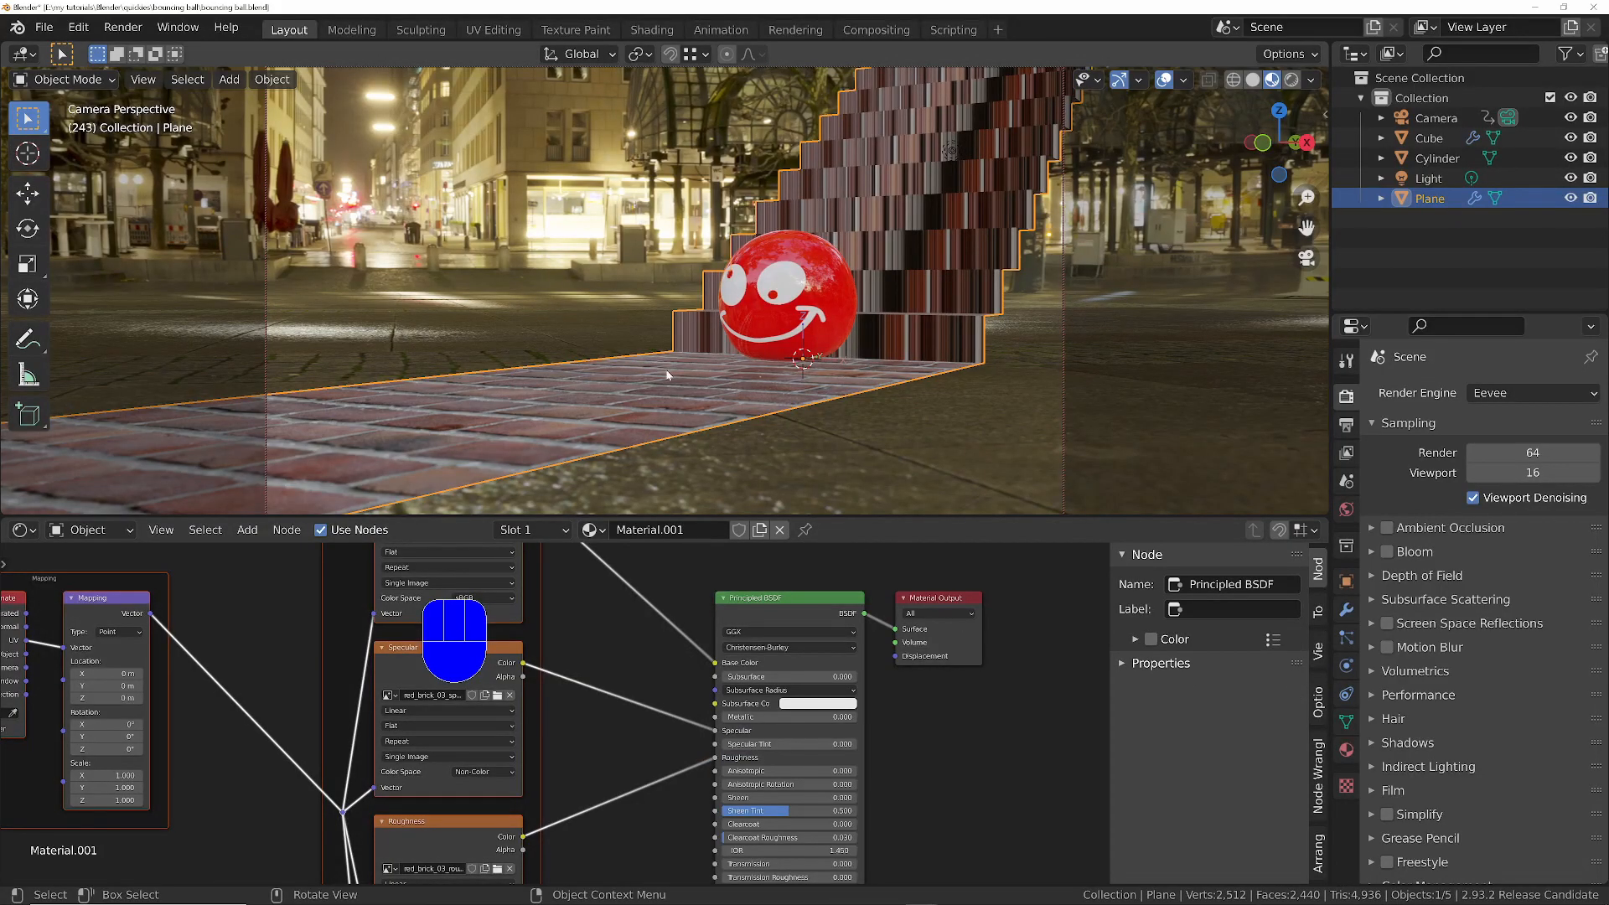
- Put the staircase into Edit Mode, select all its faces and UV map them with Cube Projection
key(Tab)
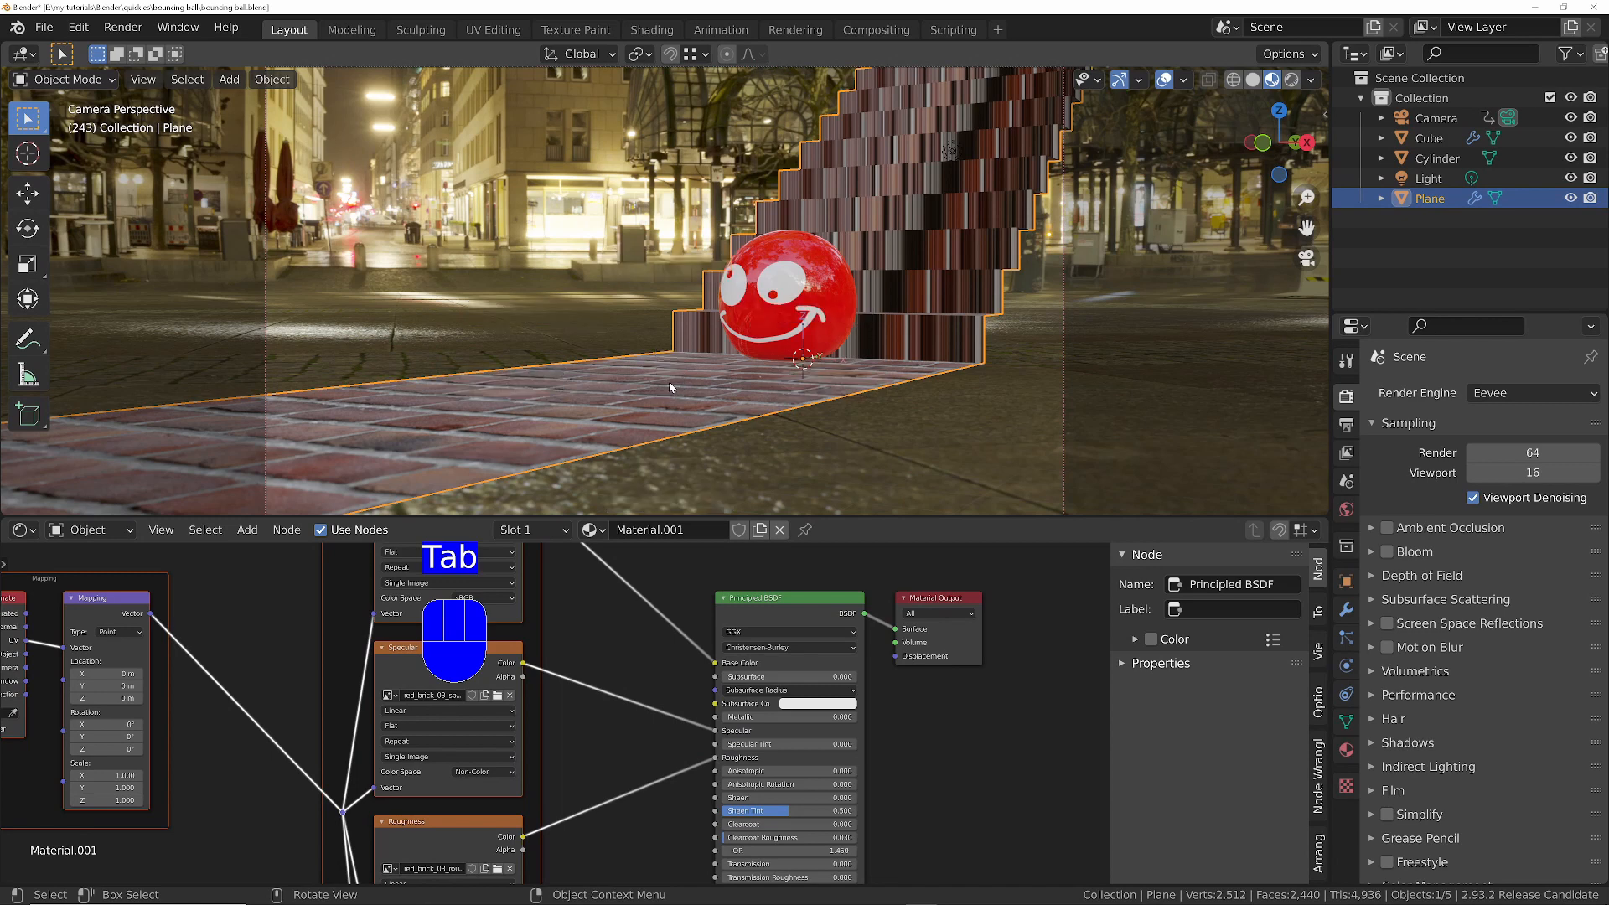
key(Tab)
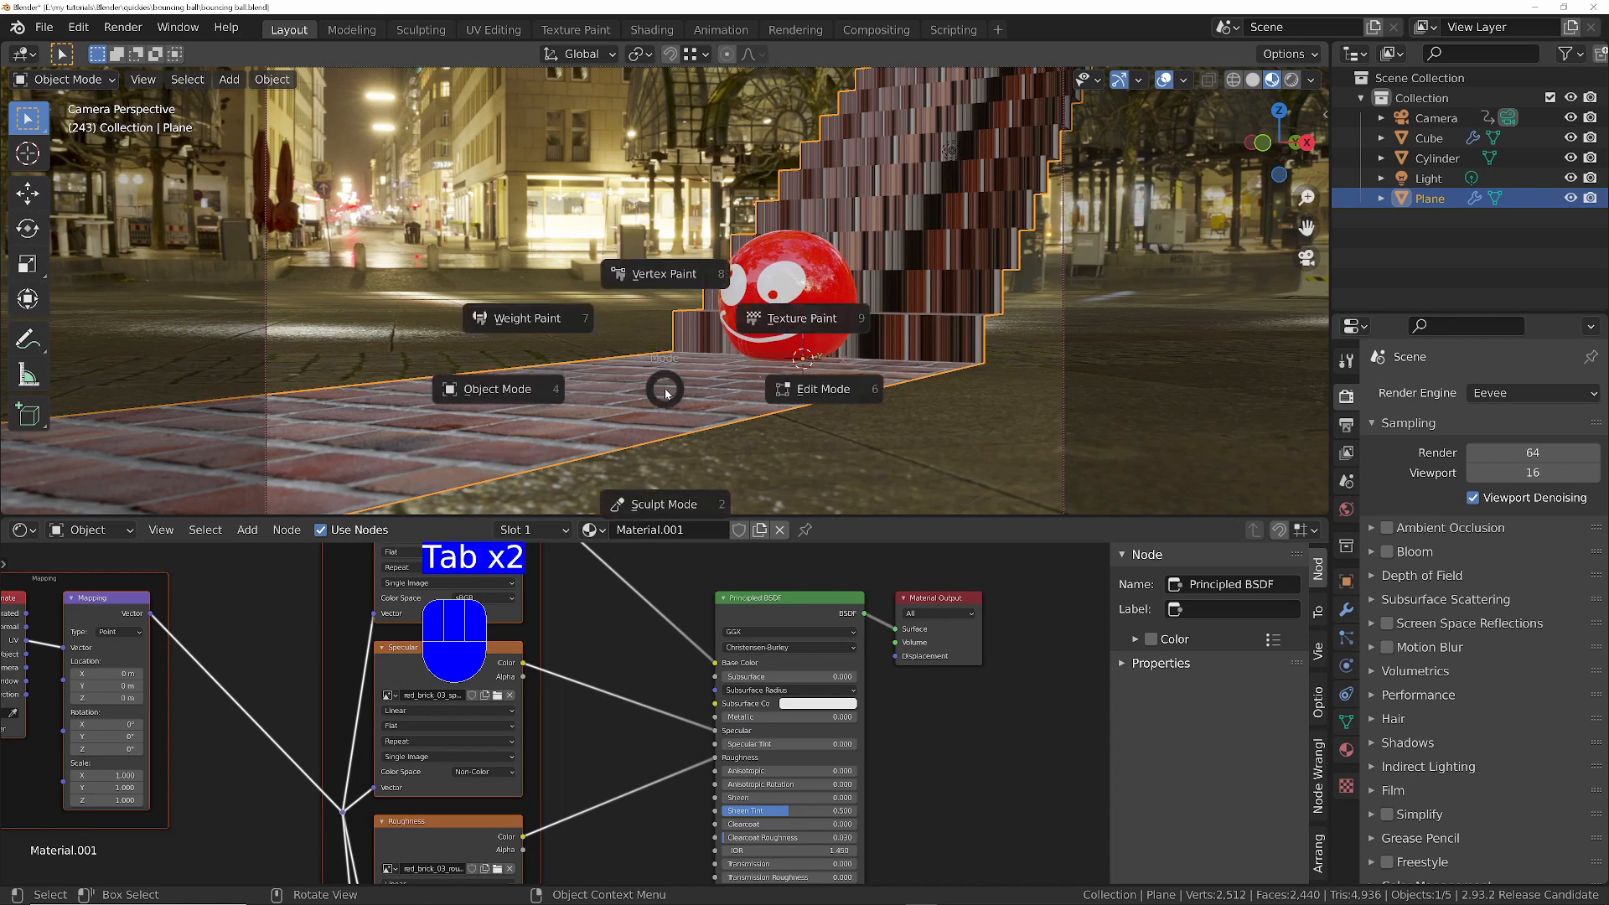
click(803, 390)
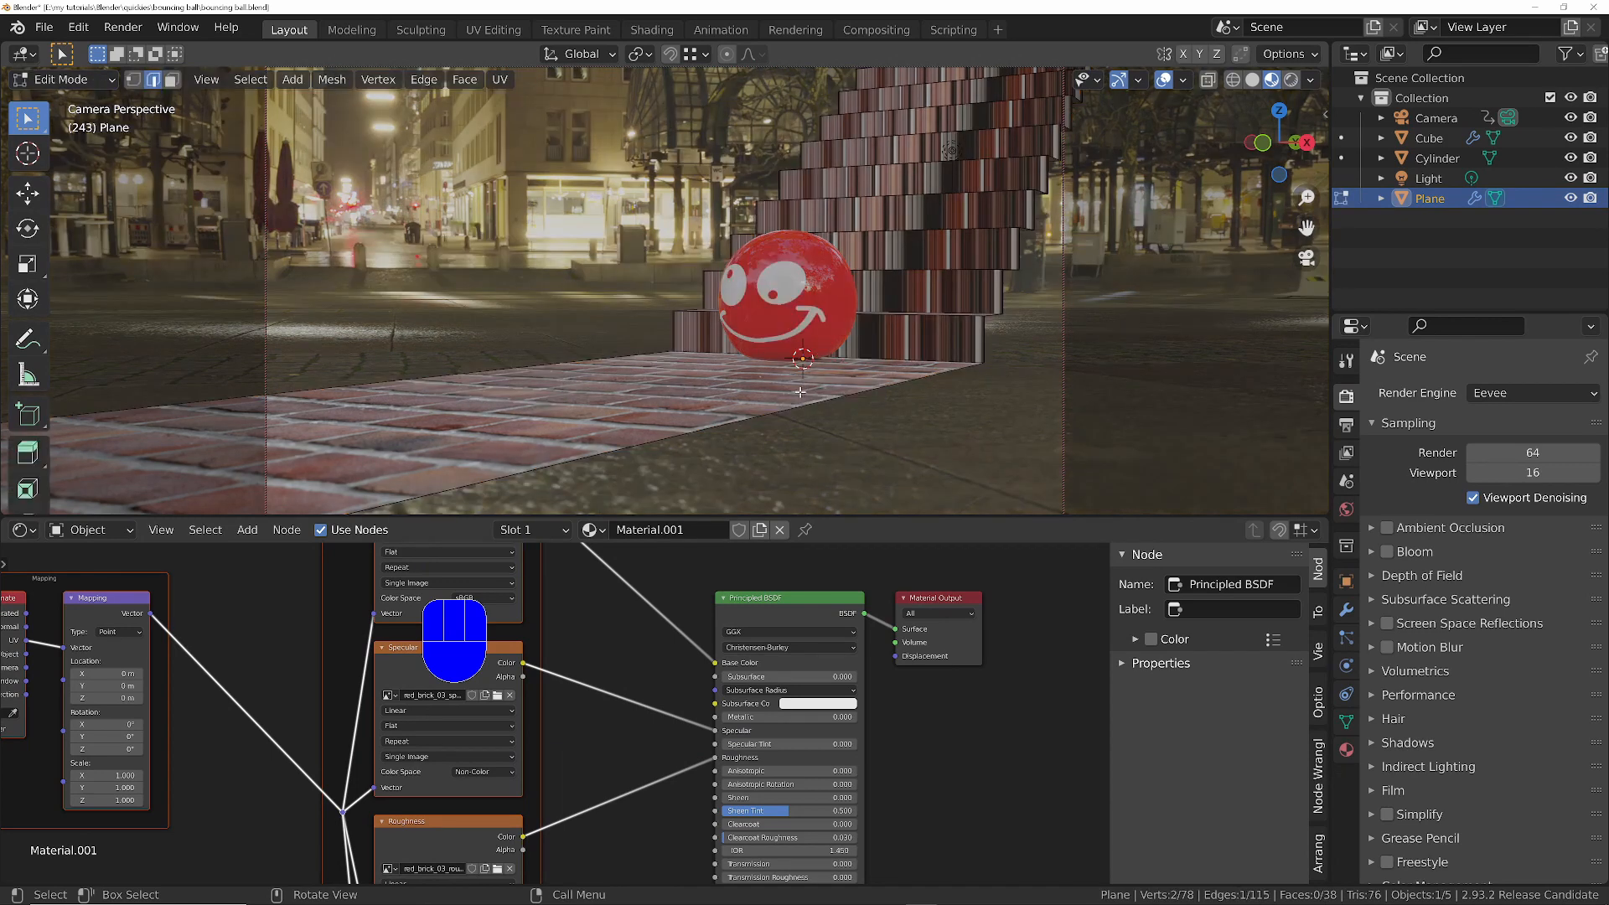
key(3)
key(a)
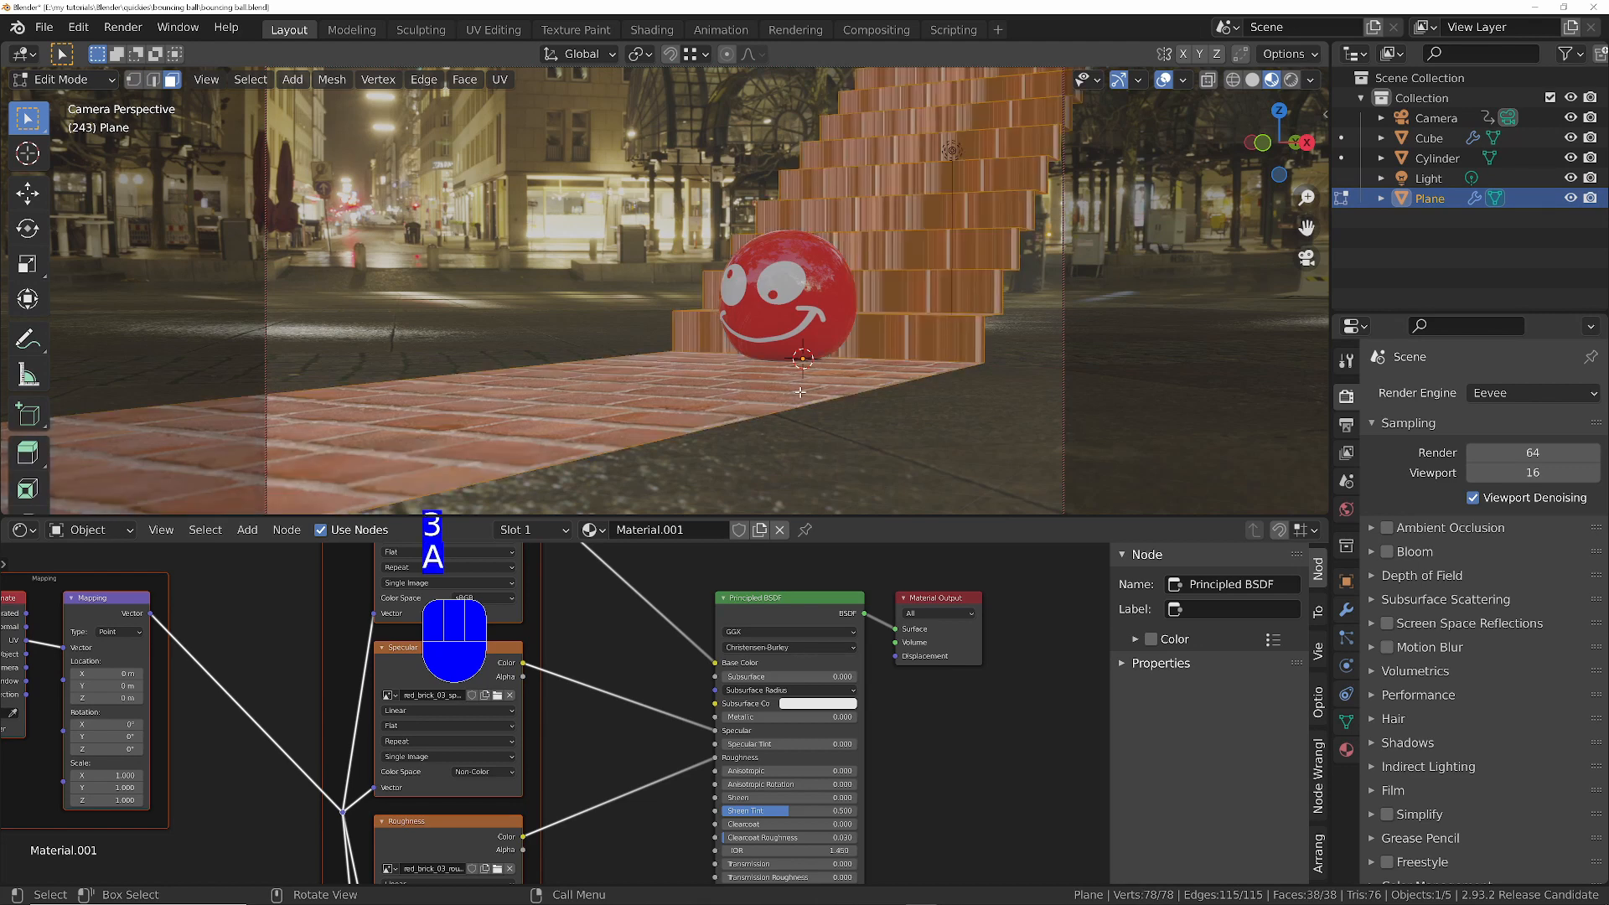
key(u)
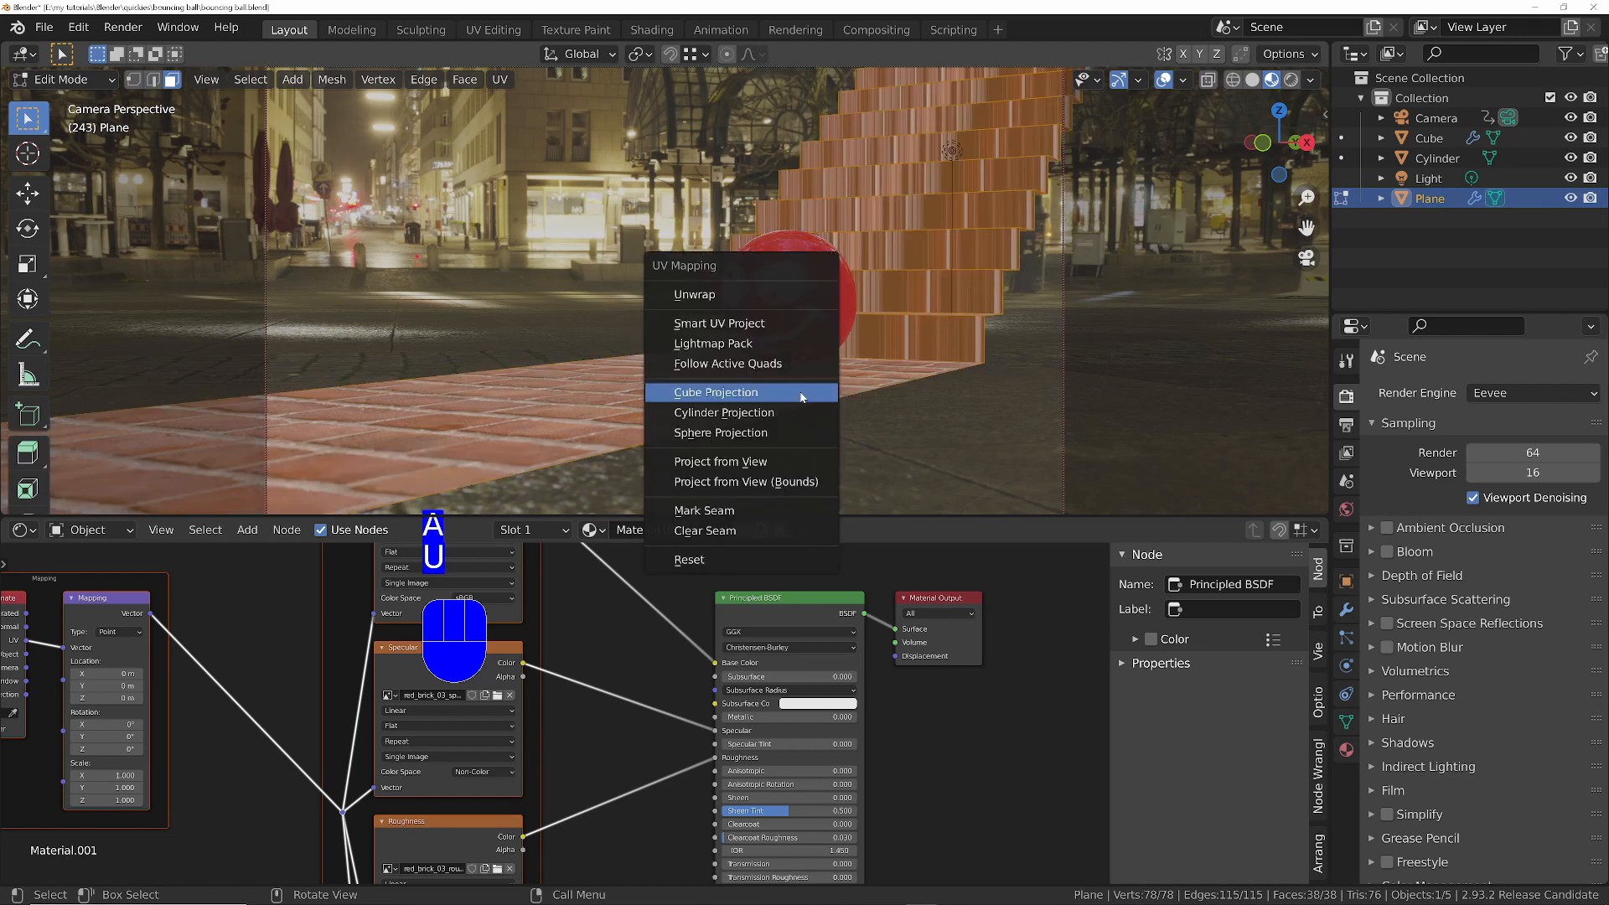
click(802, 394)
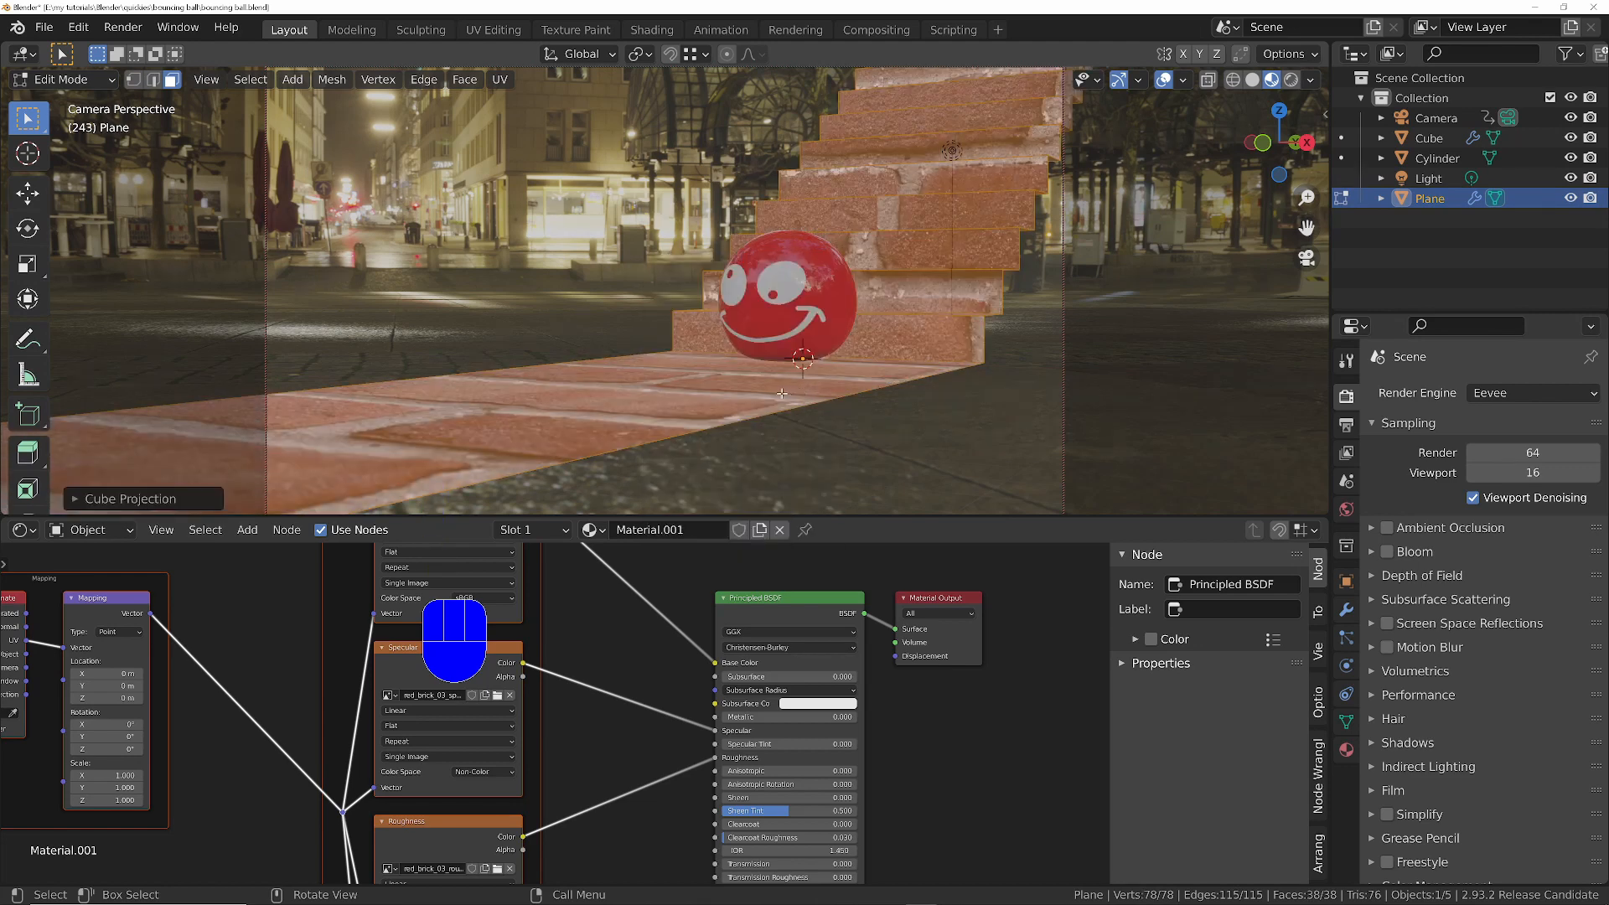
- Add a Value node, connect it to the Scale of the staircase material's Mapping node and set it to 4.6
middle_drag(65, 809, 476, 769)
click(475, 768)
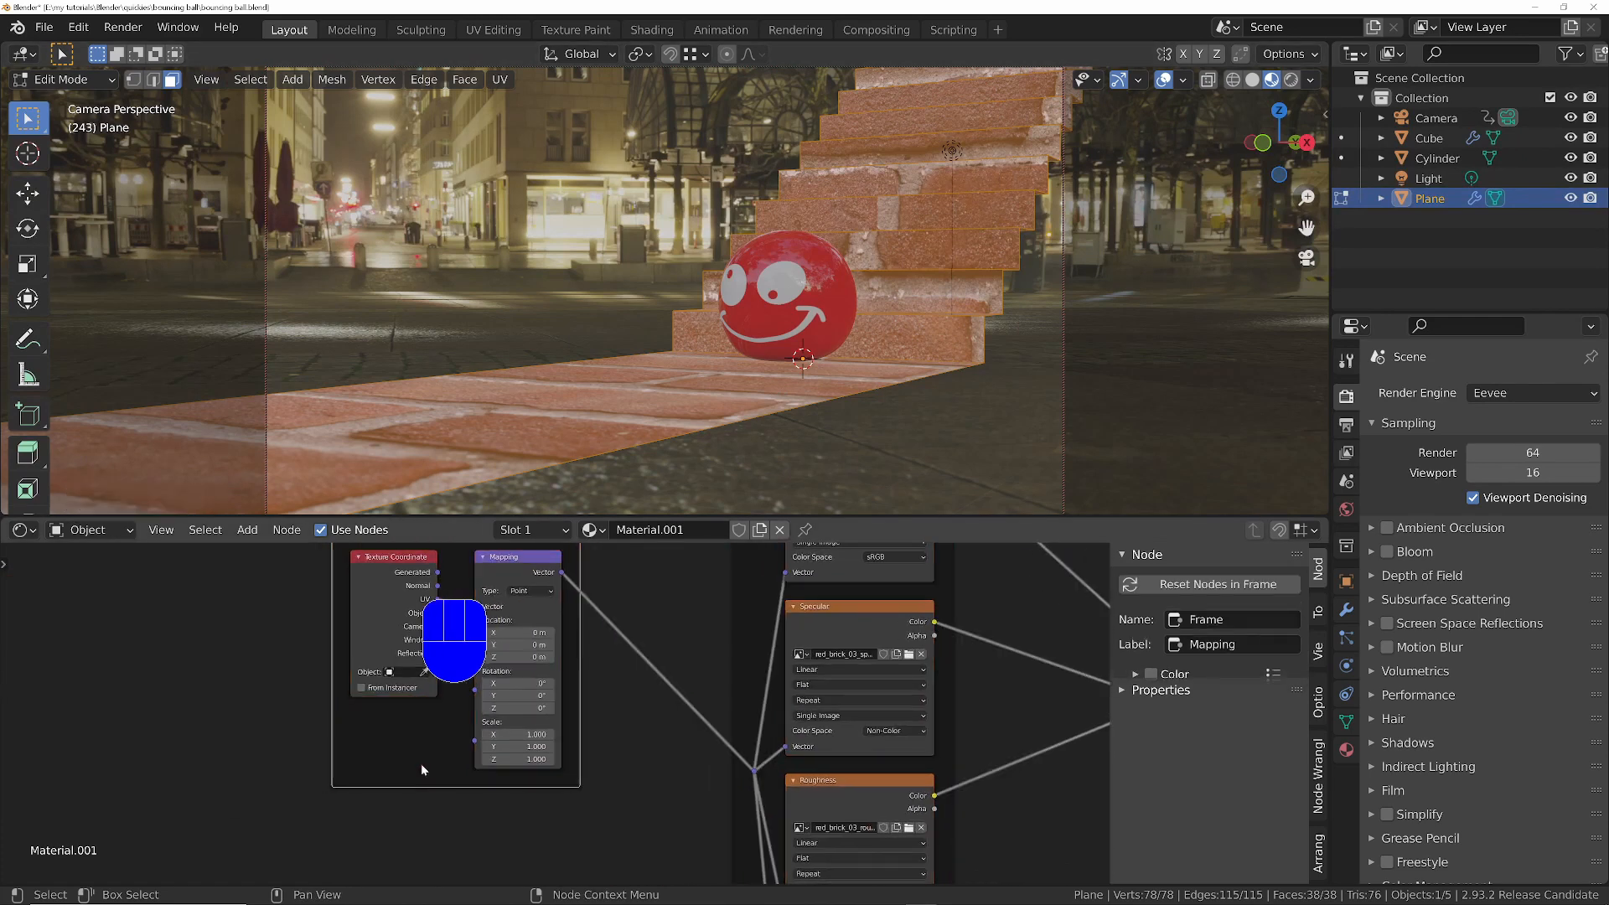
key(shift+a)
text(valu)
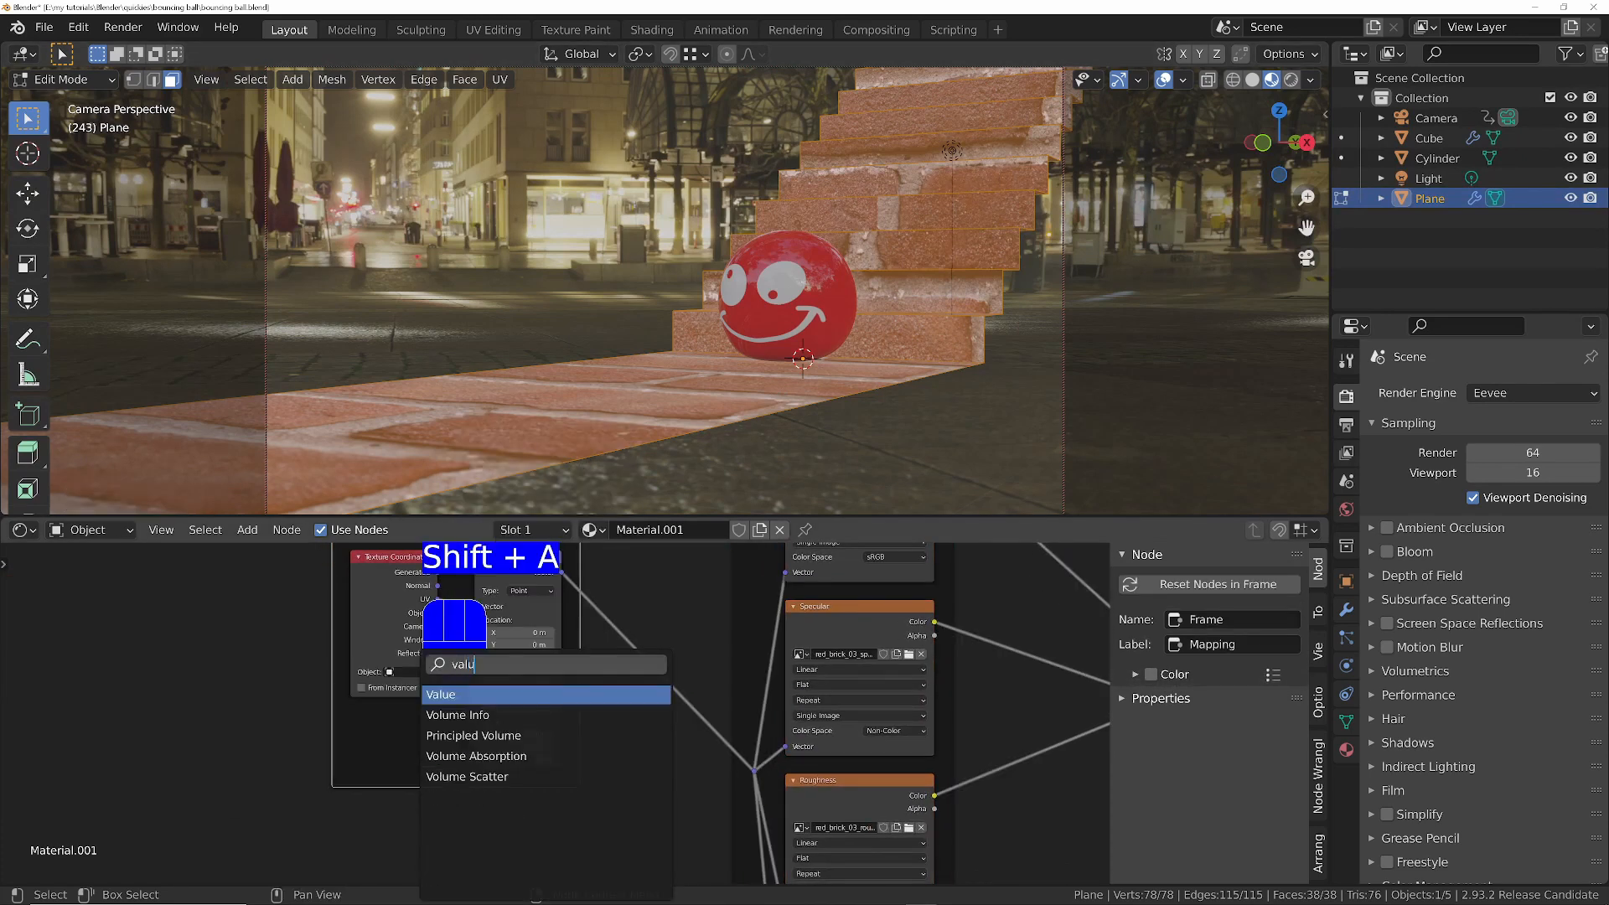
key(Return)
click(353, 727)
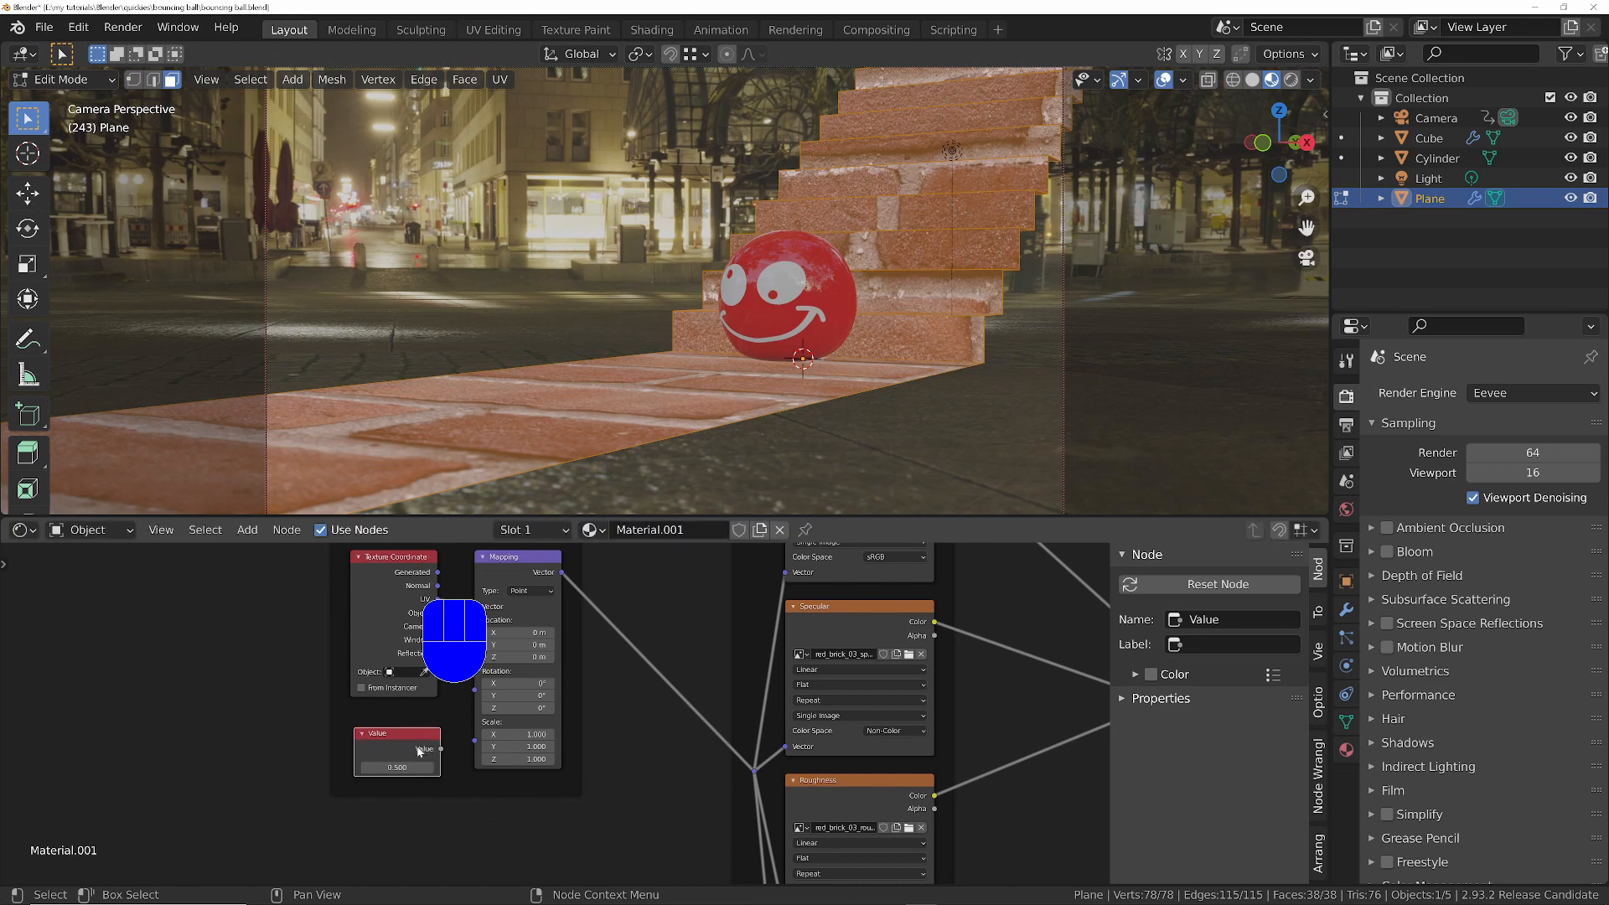
drag(442, 748, 404, 768)
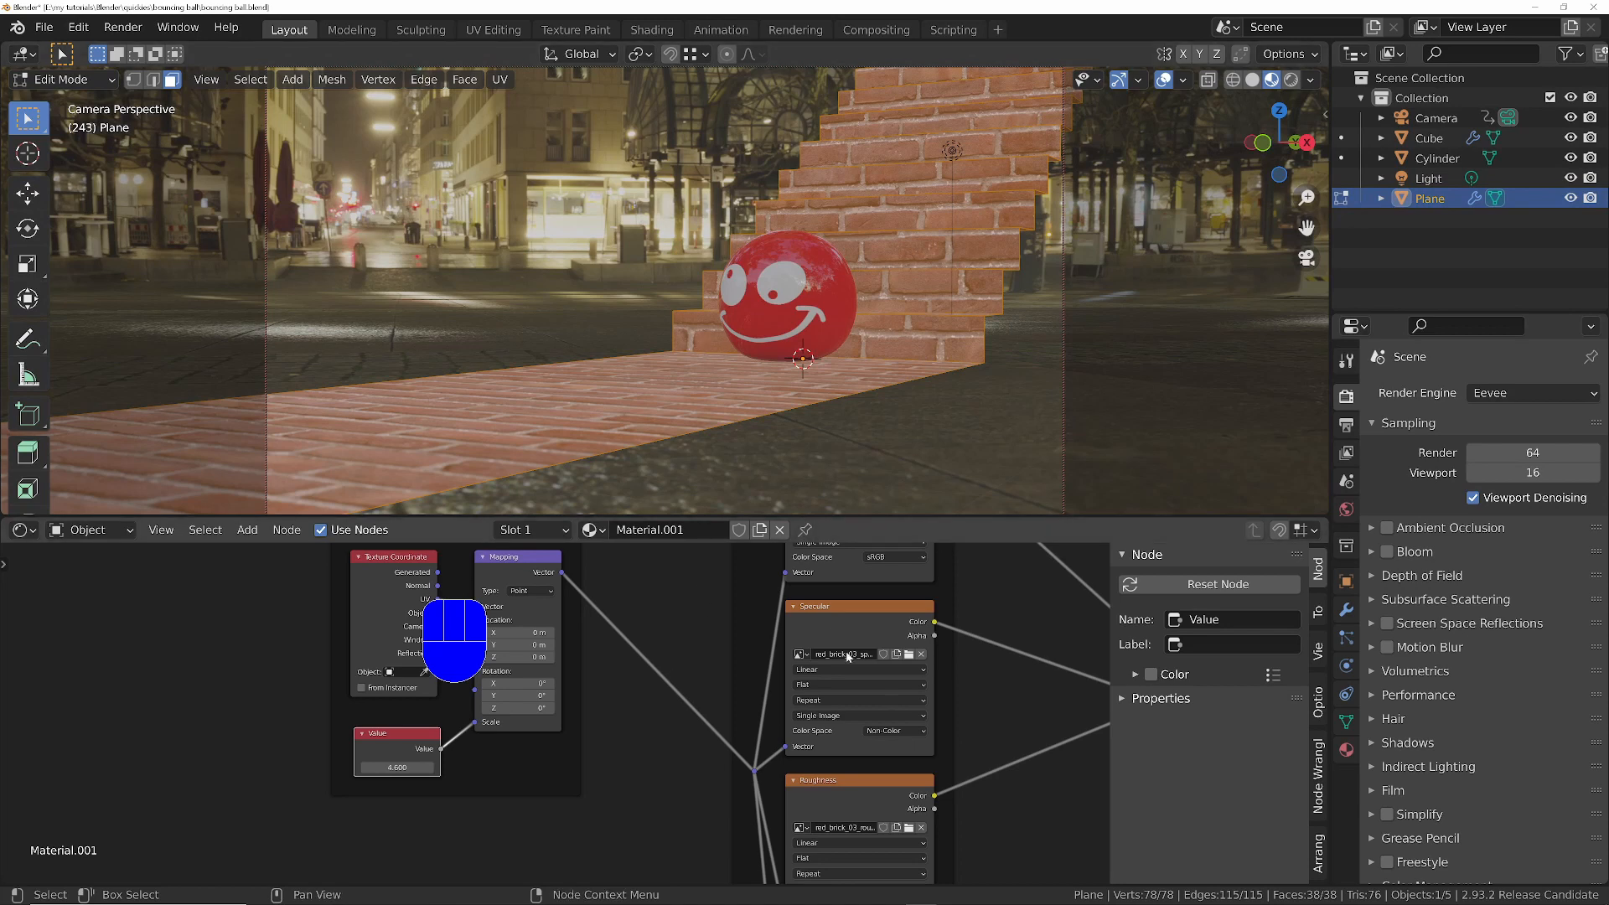
- Insert an RGB Curves node between the brick diffuse texture's Color output and the Principled BSDF's Base Color
middle_drag(849, 658, 682, 701)
scroll(872, 721, down, 2)
scroll(876, 718, up, 3)
middle_drag(873, 711, 808, 753)
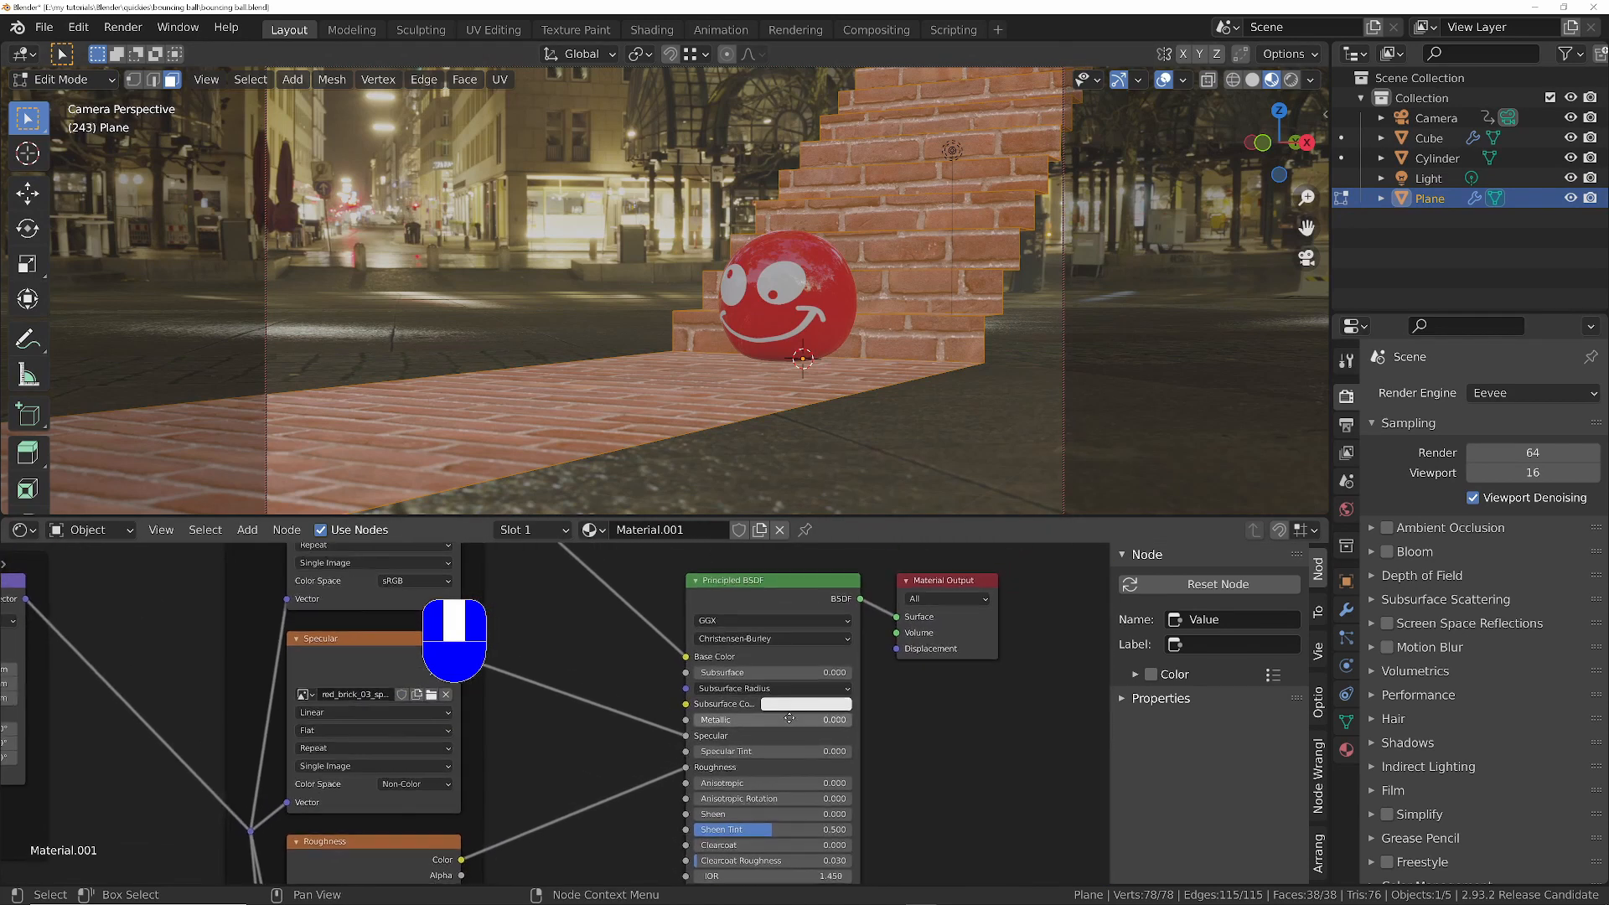
middle_drag(636, 656, 761, 746)
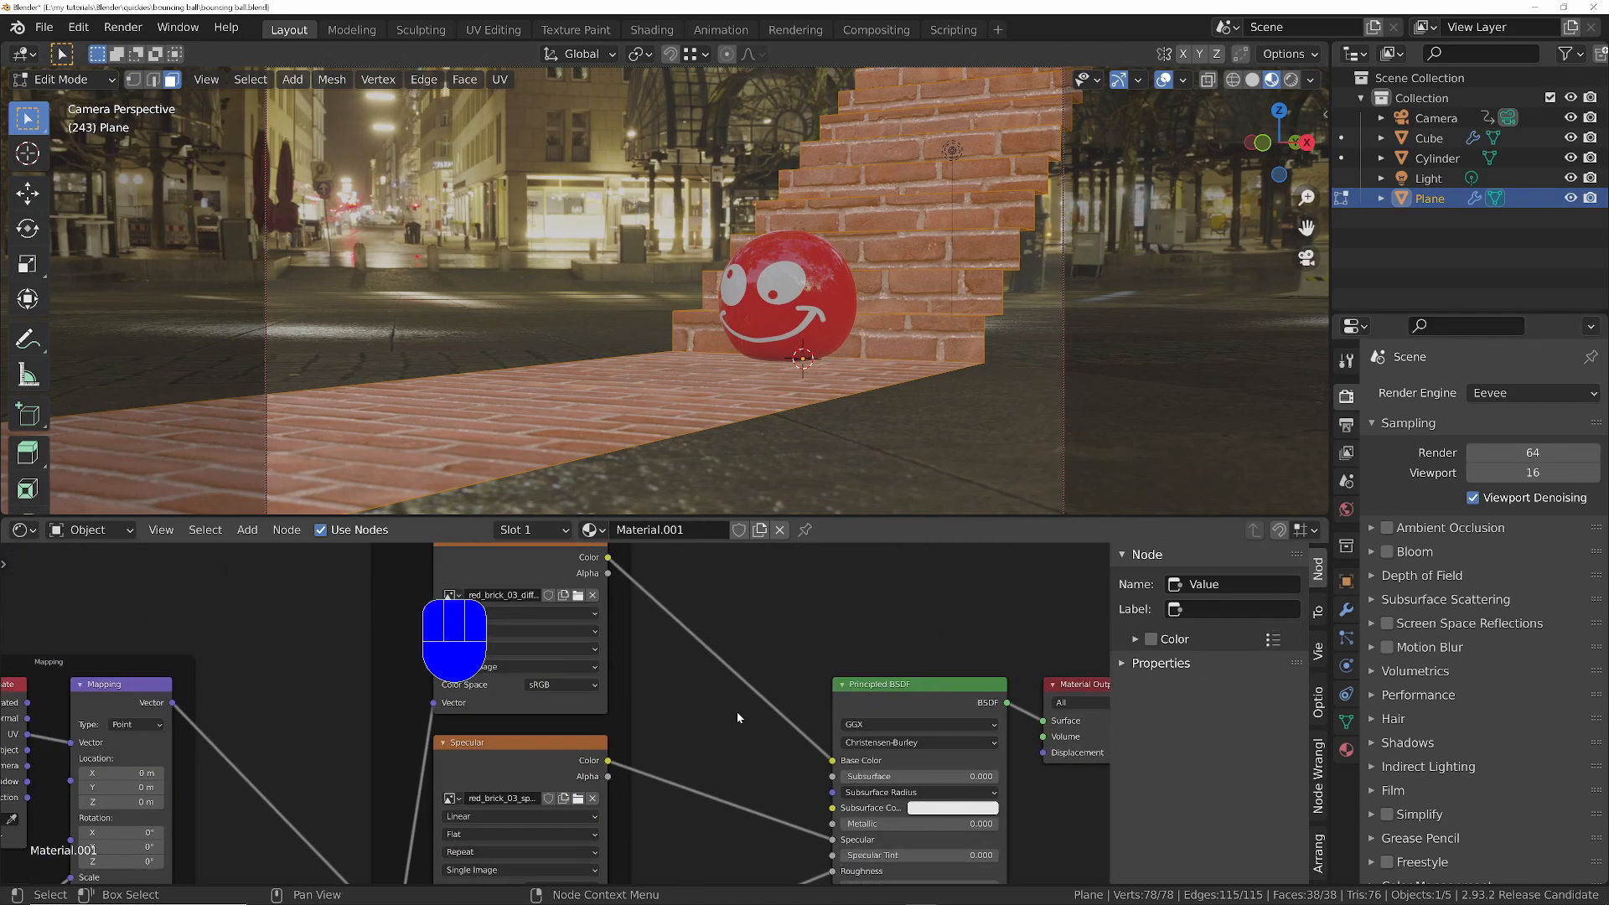
key(shift+a)
click(737, 675)
text(rf)
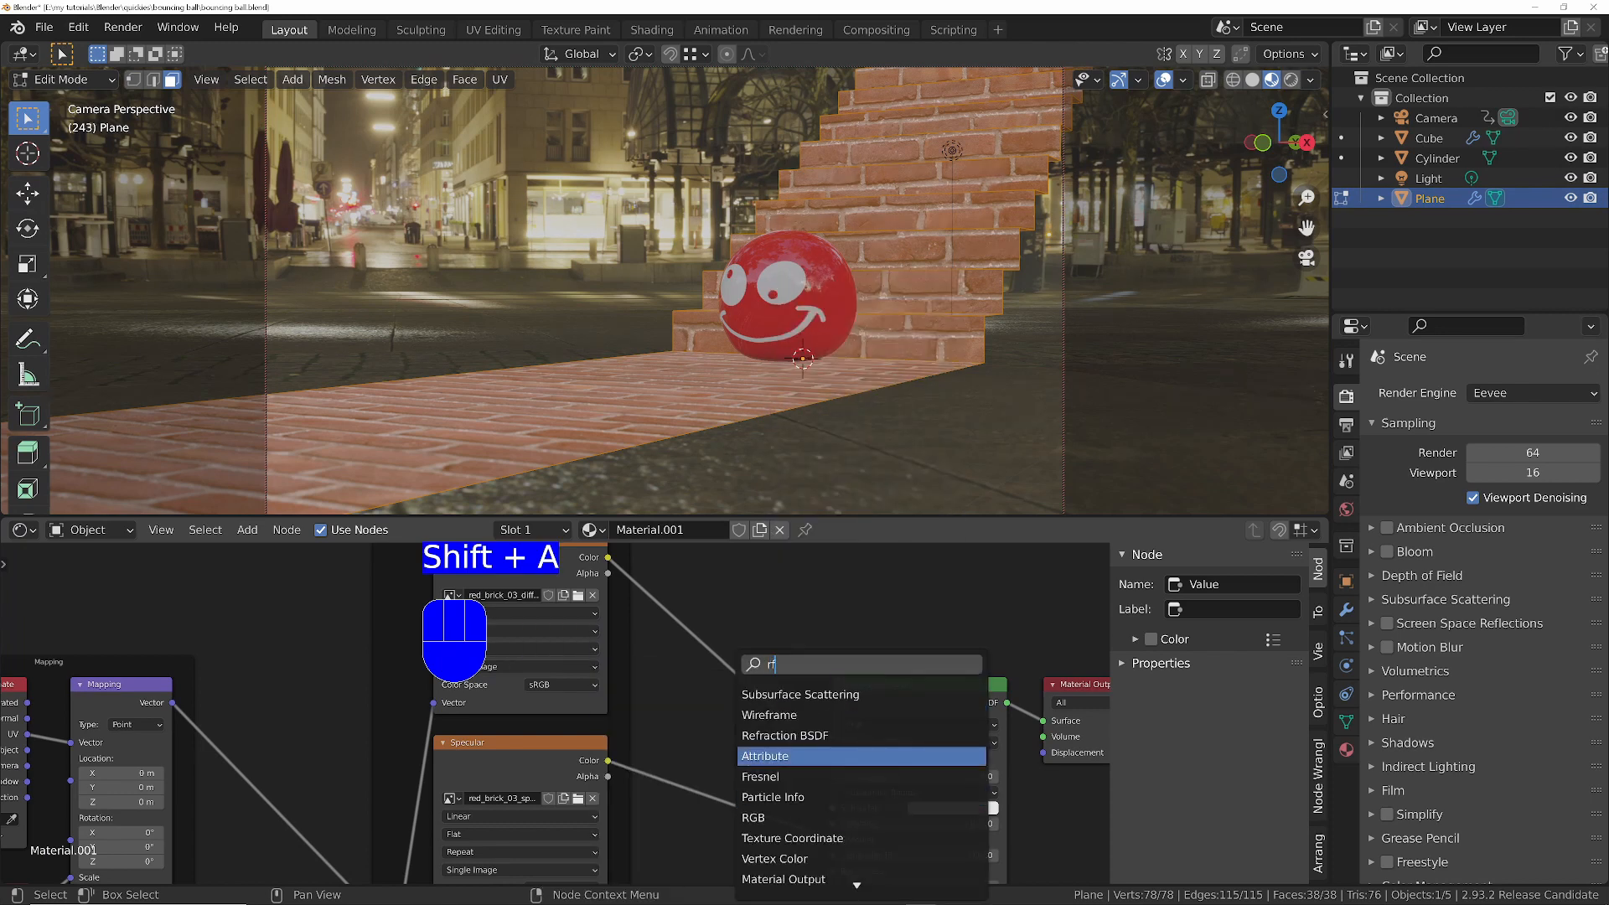
key(BackSpace)
text(gb)
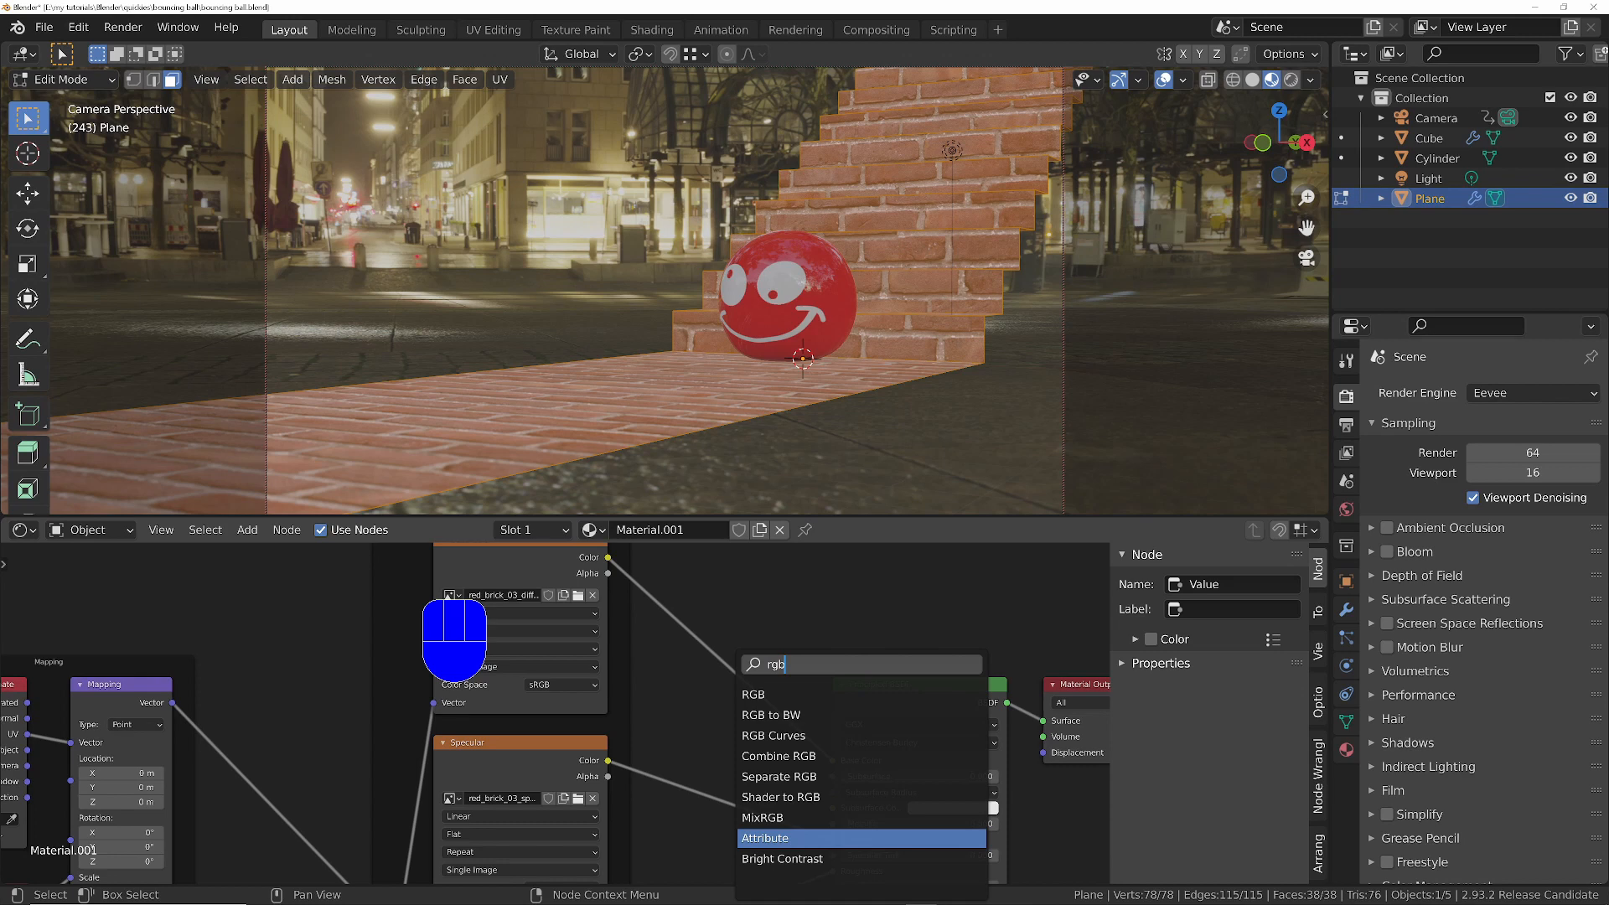
text( cur)
key(Return)
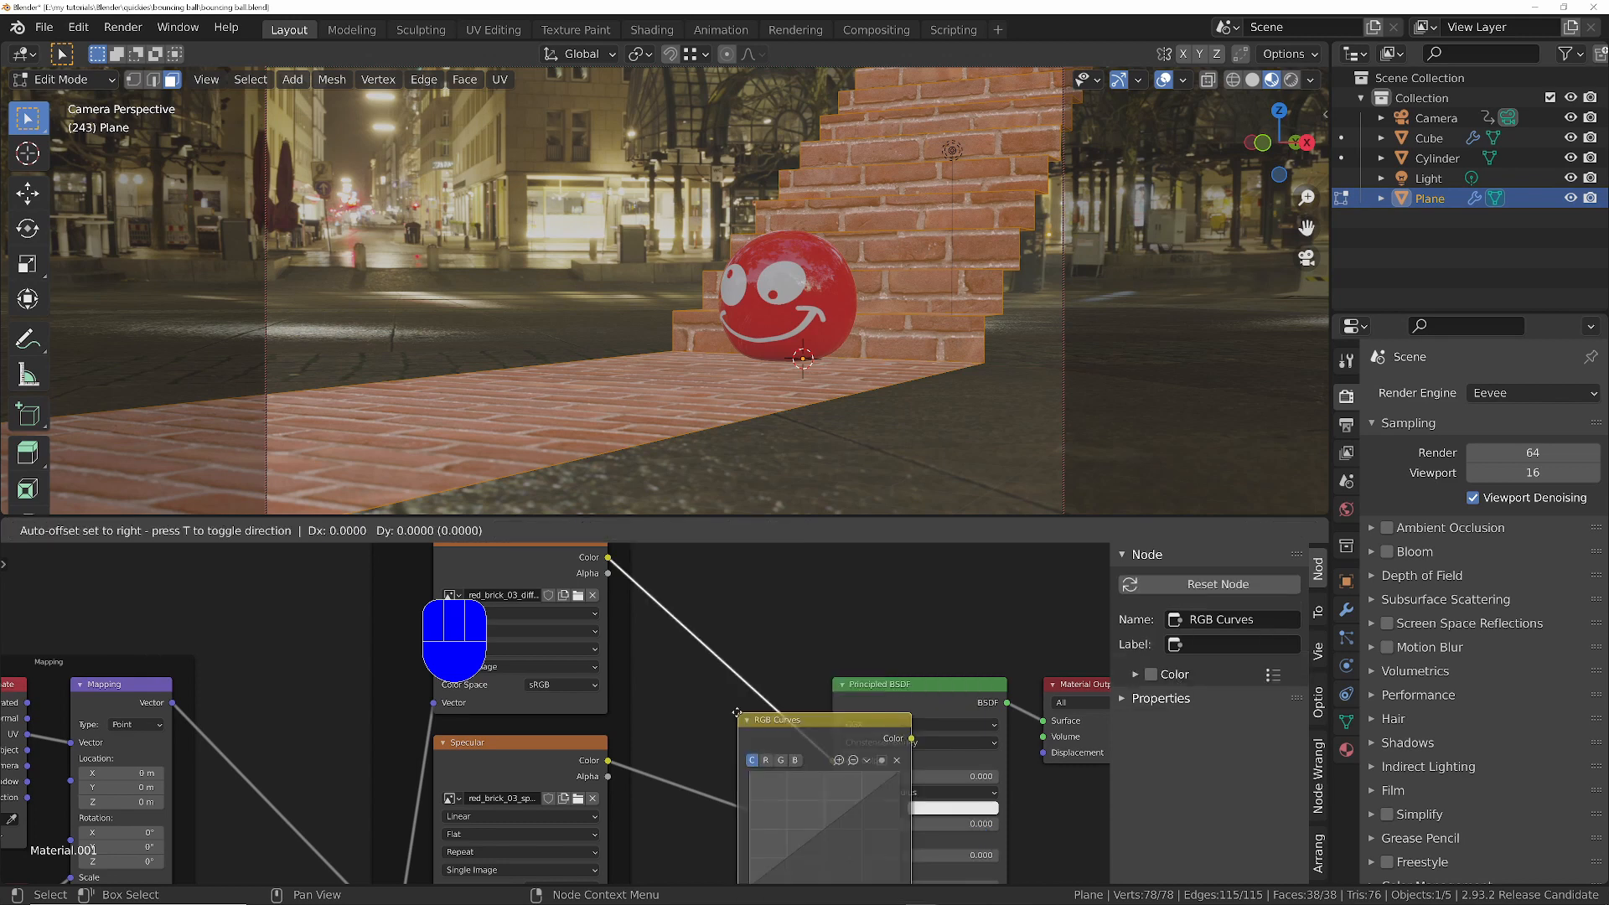
click(720, 616)
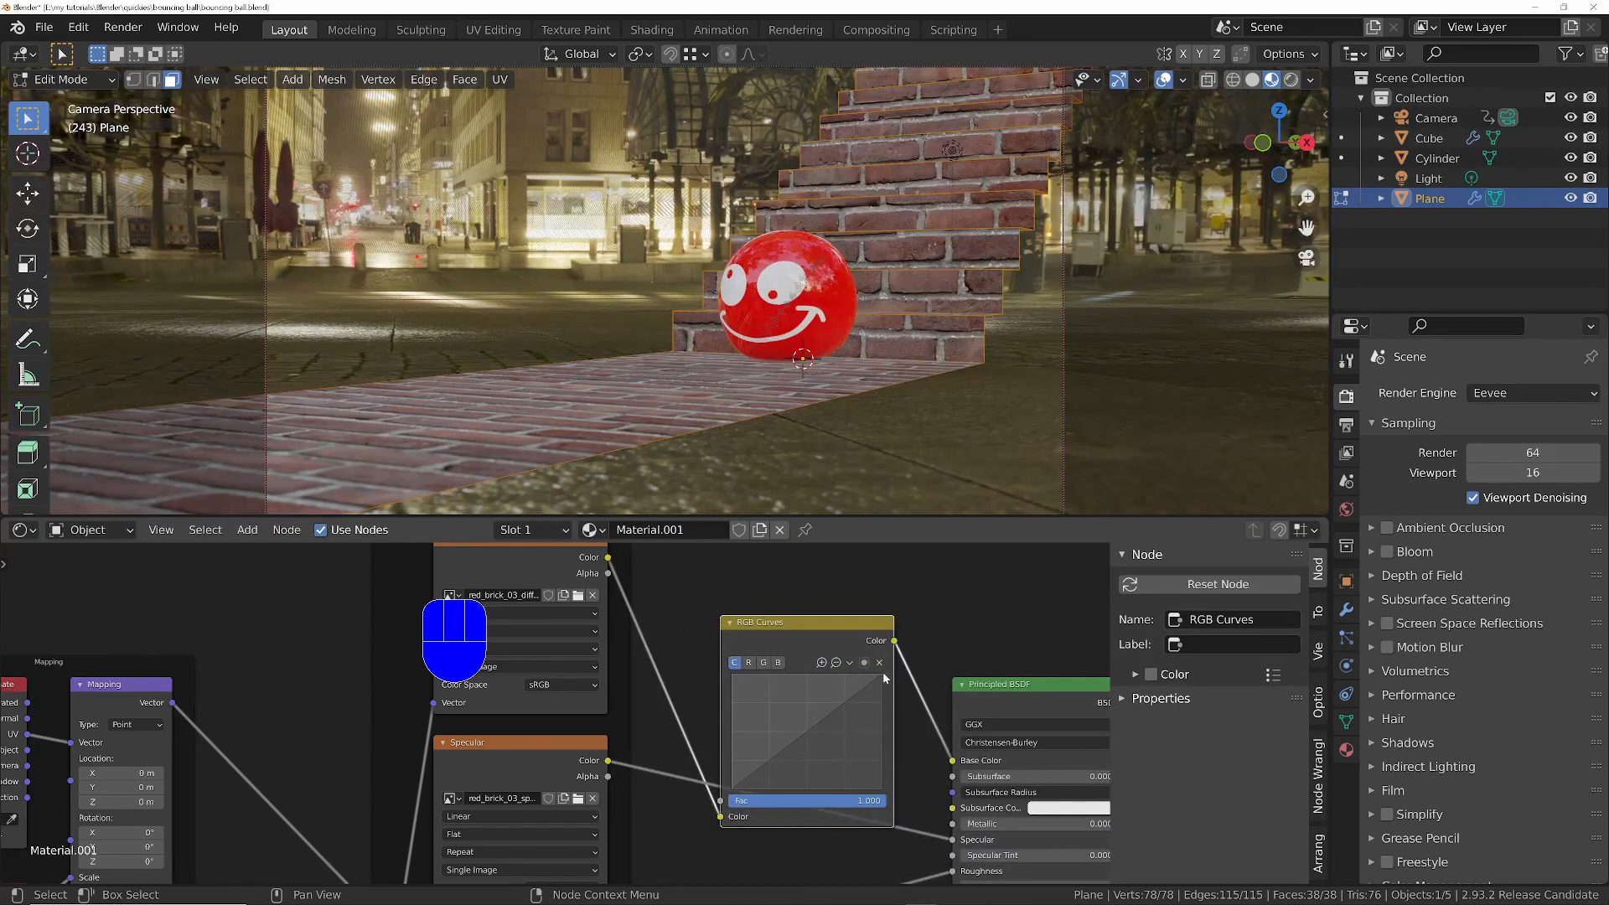
- Darken the bricks by lowering the RGB curve's end point to Y about 0.35, with the staircase in Object Mode and viewport overlays hidden
drag(883, 676, 886, 731)
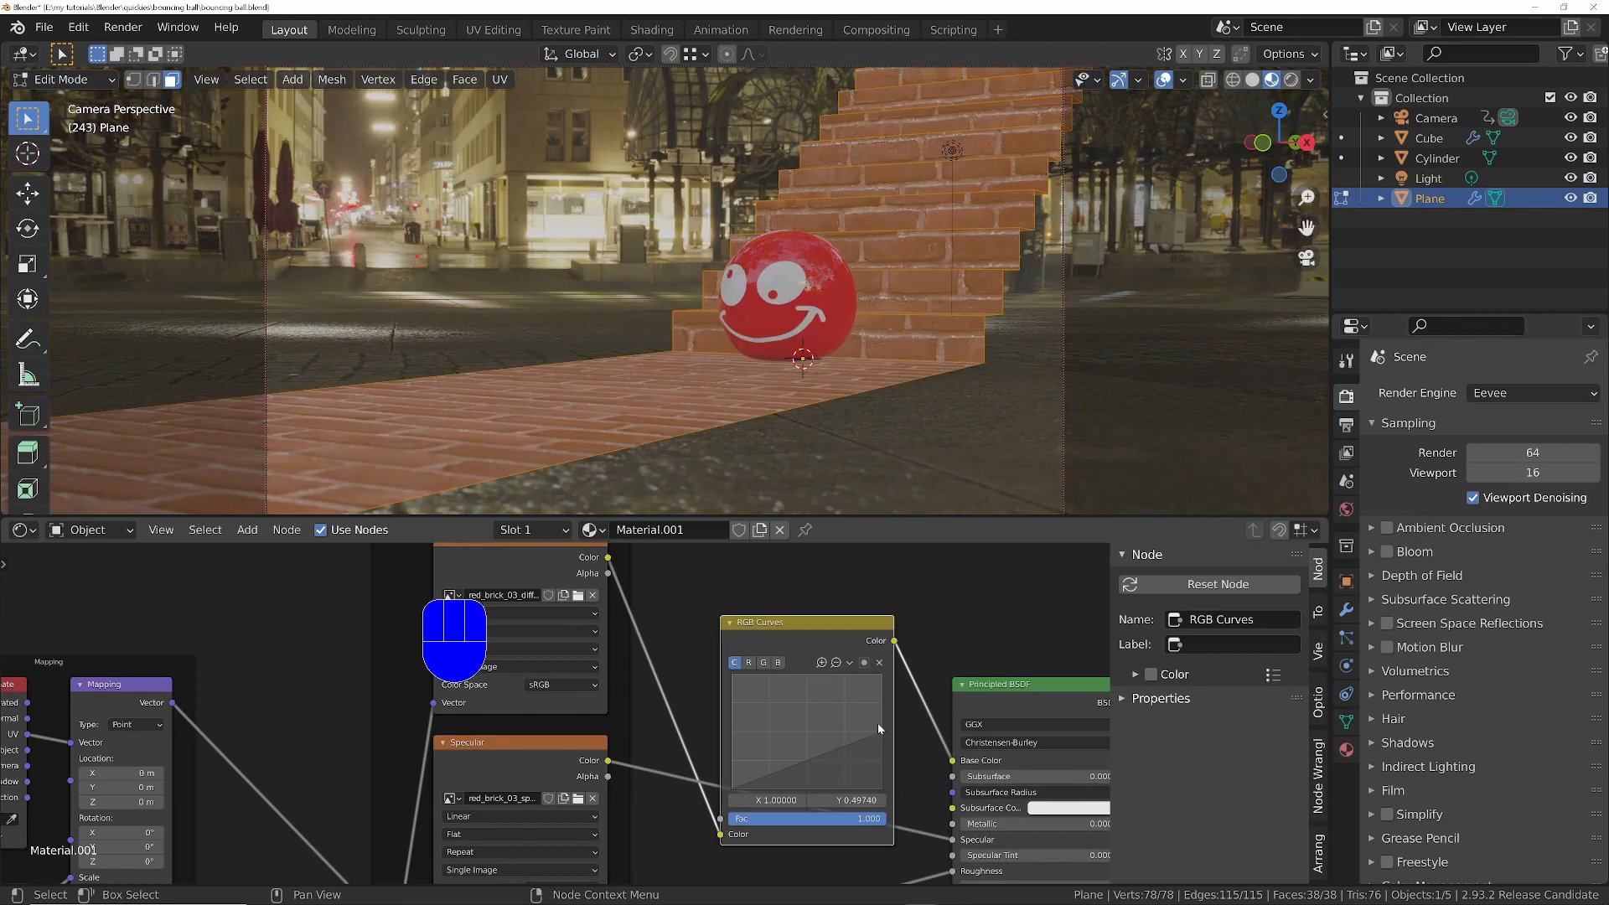
key(Tab)
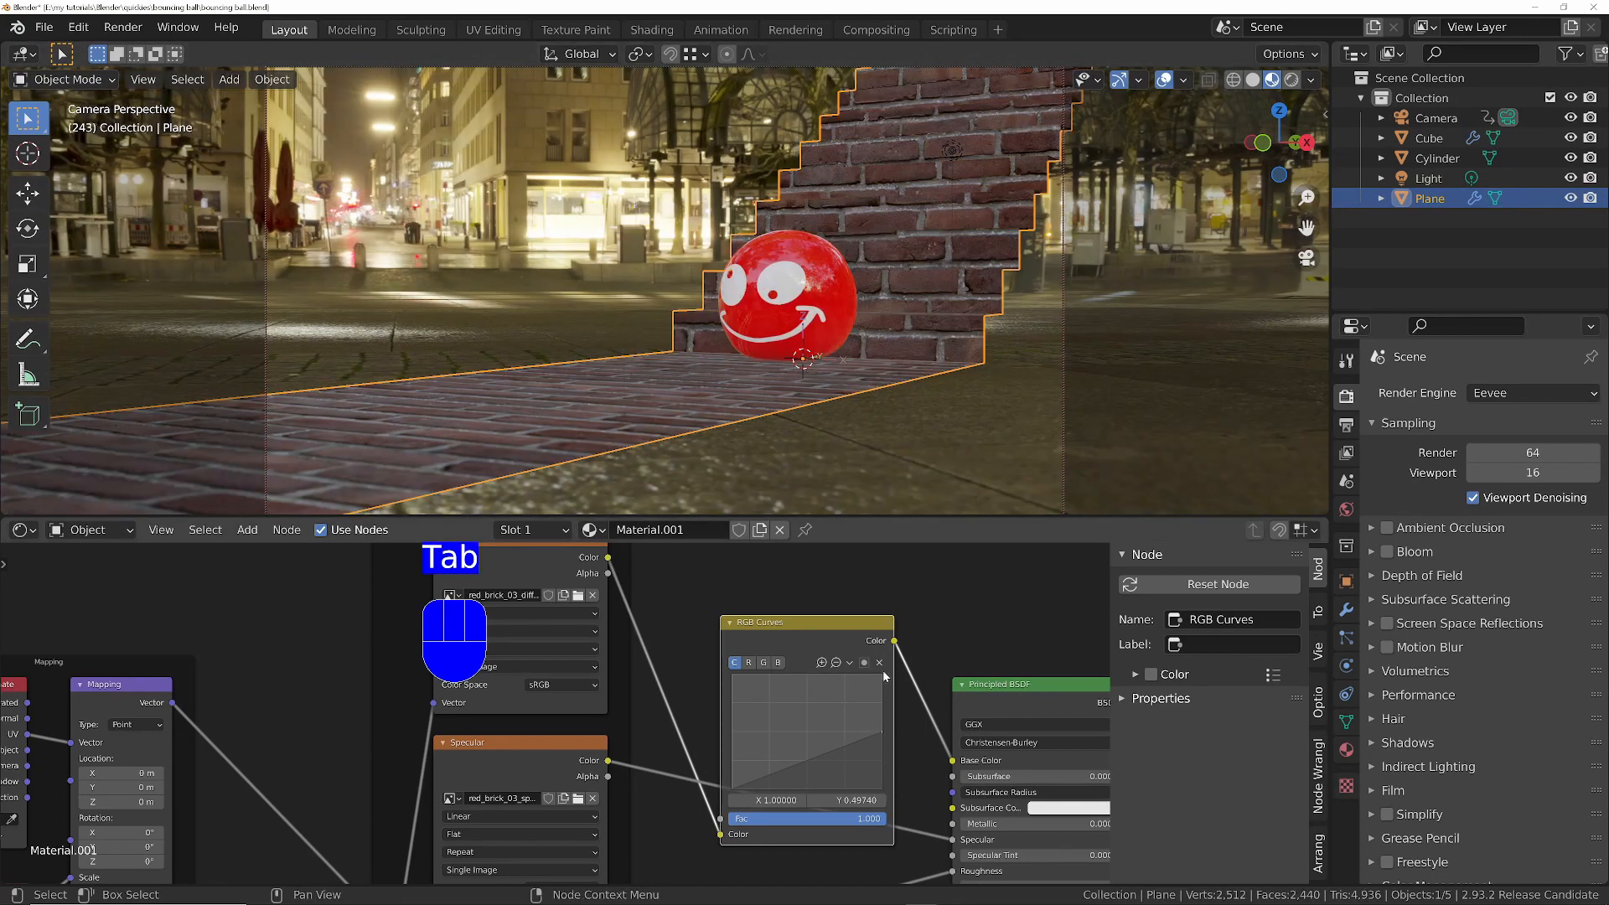
click(1165, 81)
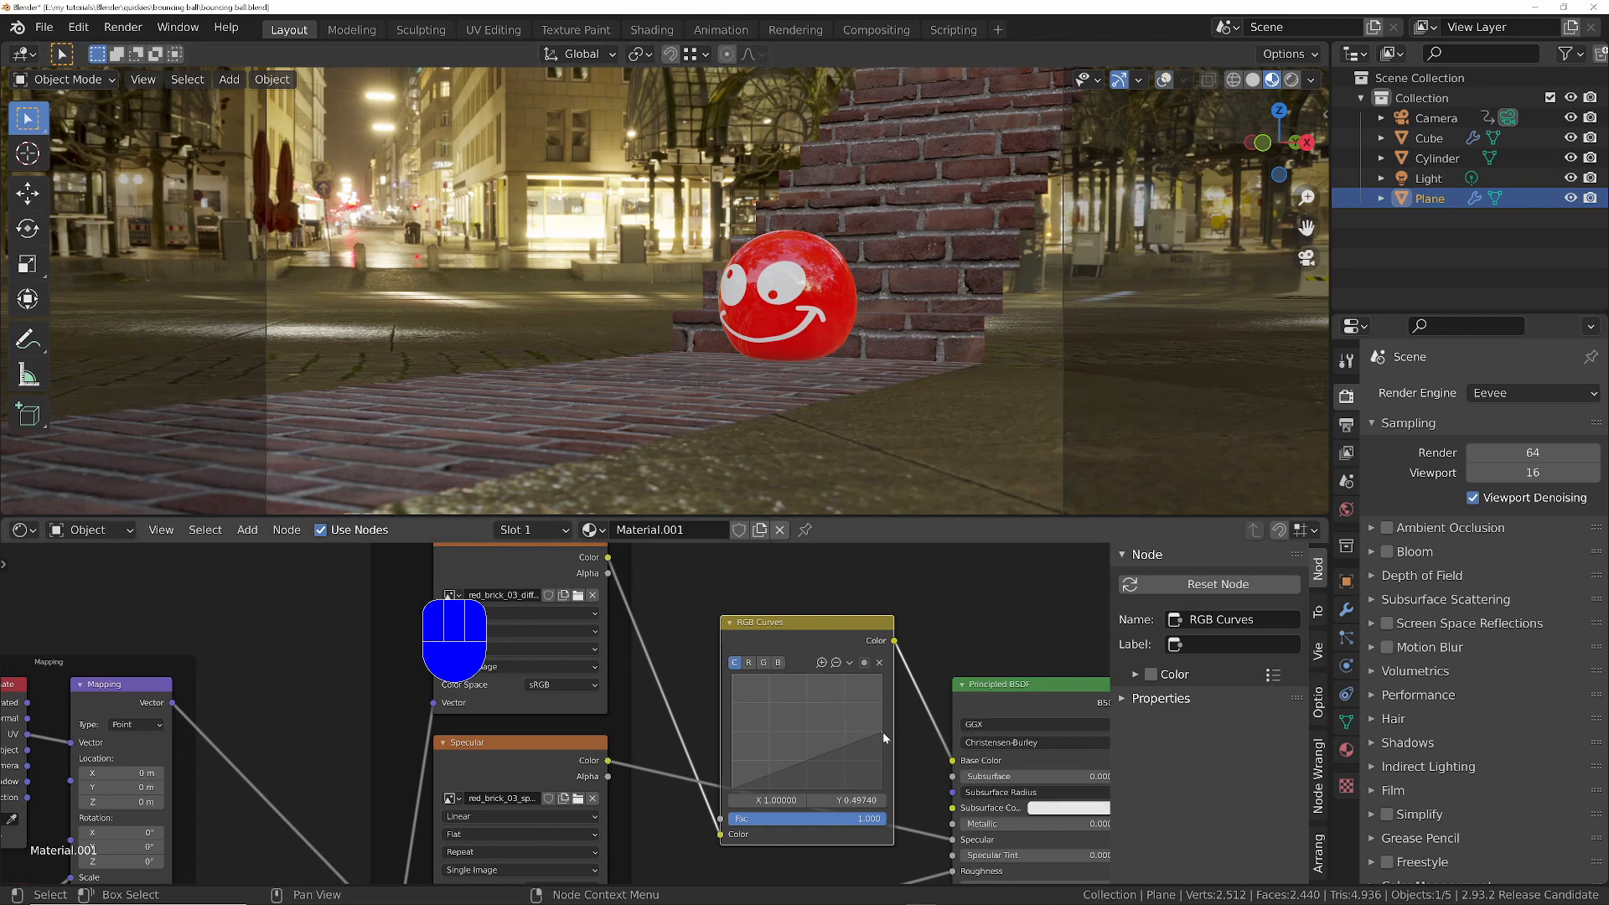
drag(885, 733, 887, 754)
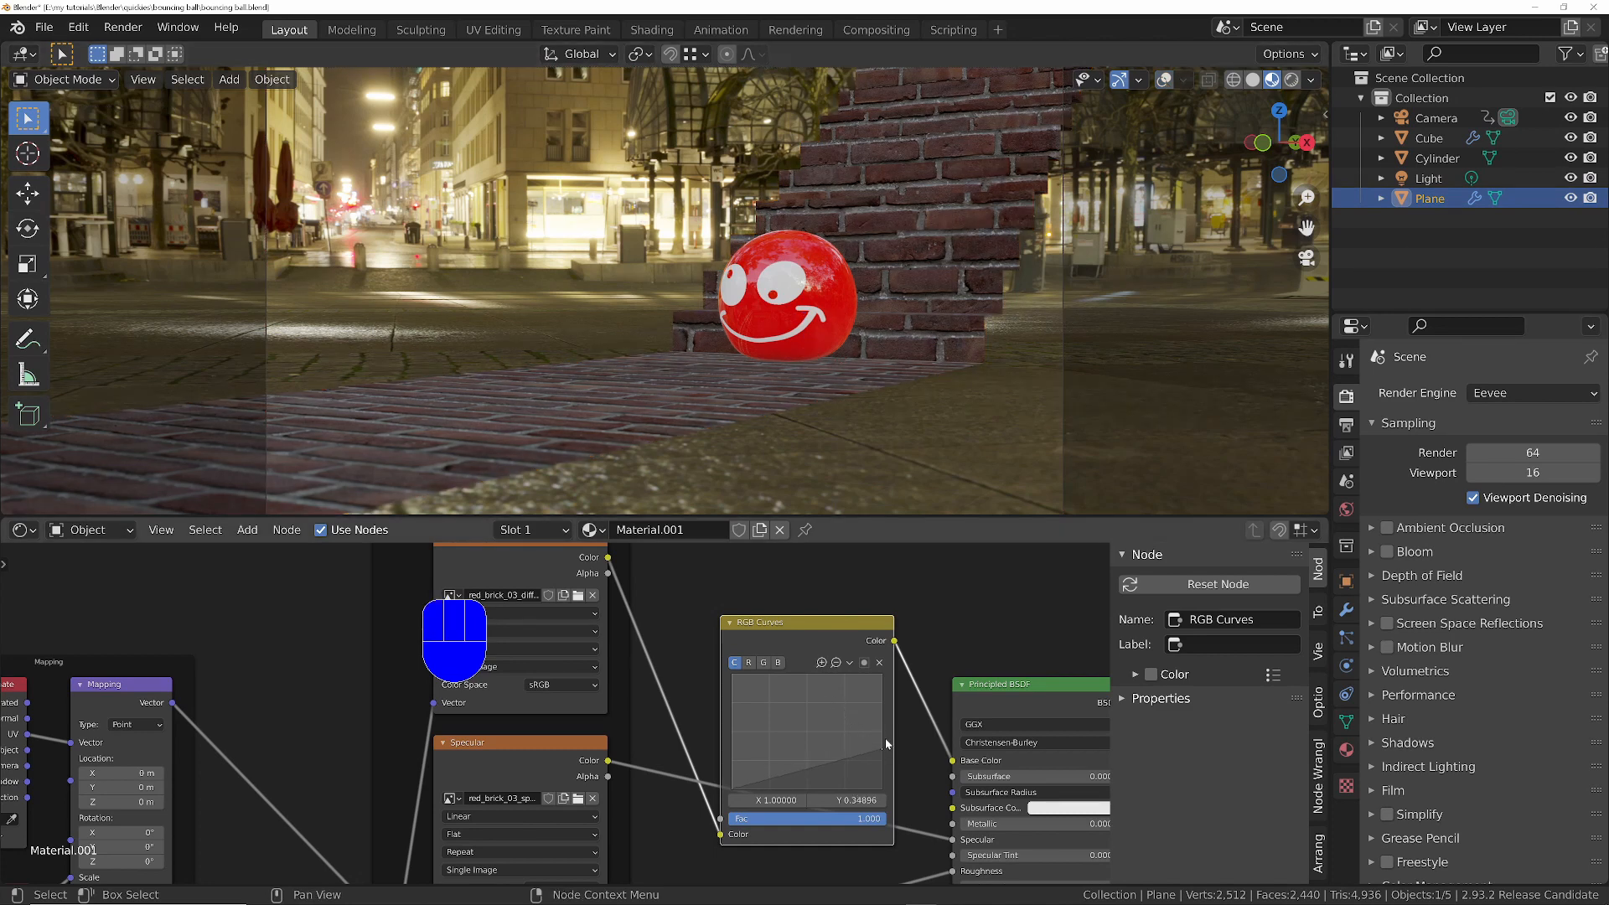
- Duplicate the RGB Curves node onto the Roughness texture's link and lower the copy's curve end point to Y about 0.17
middle_drag(922, 781, 897, 580)
scroll(743, 754, down, 2)
scroll(741, 752, down, 2)
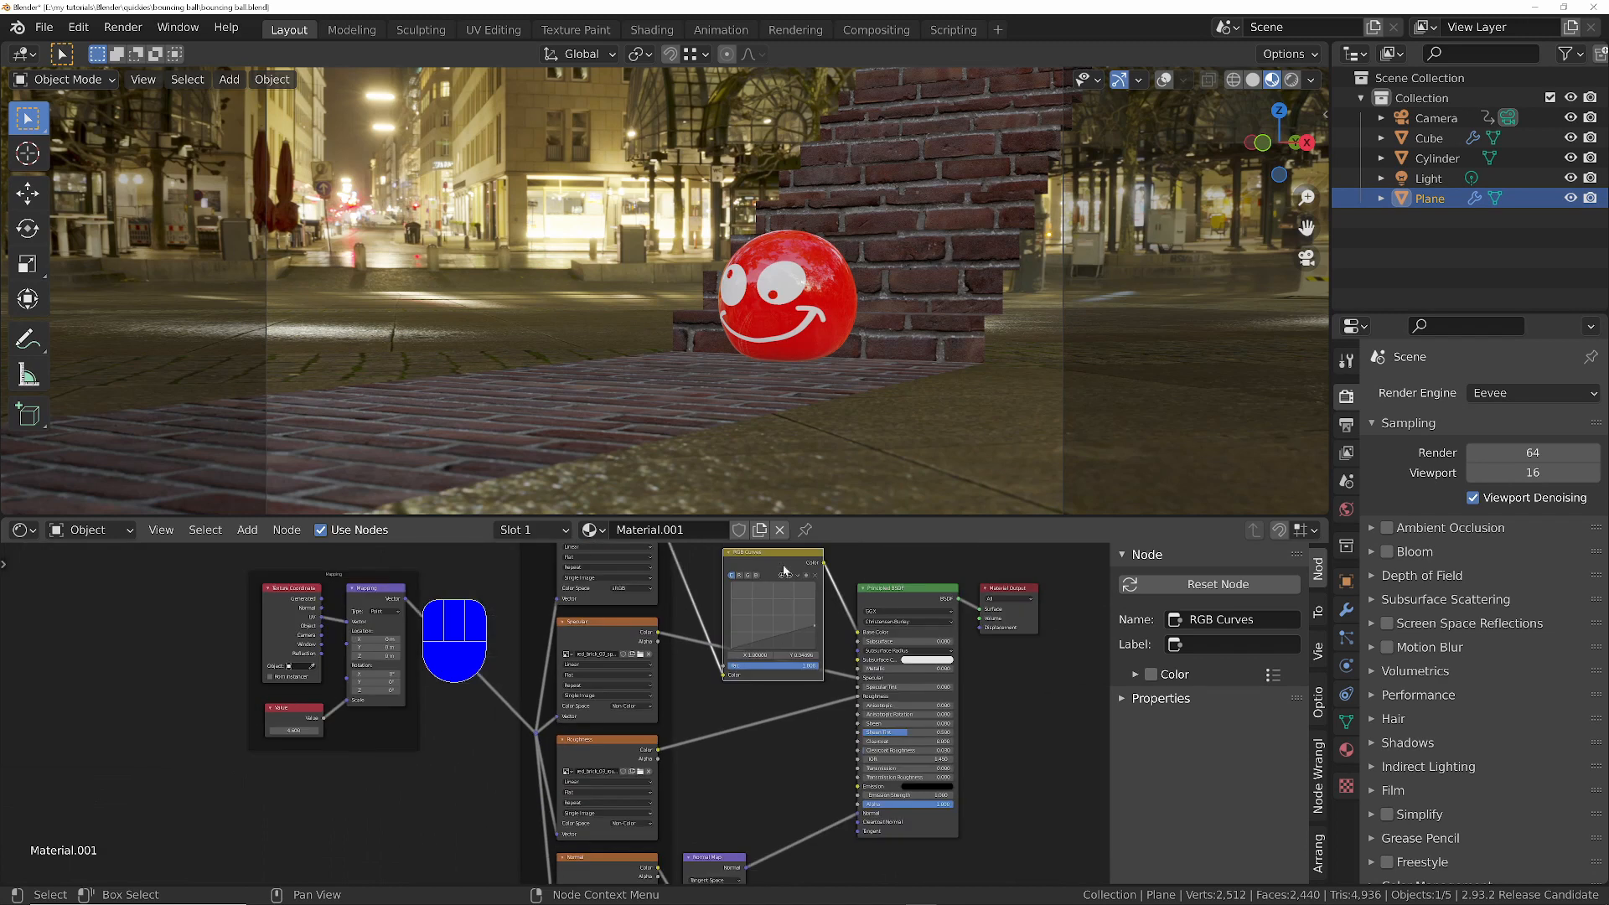
click(739, 556)
key(shift+d)
click(782, 768)
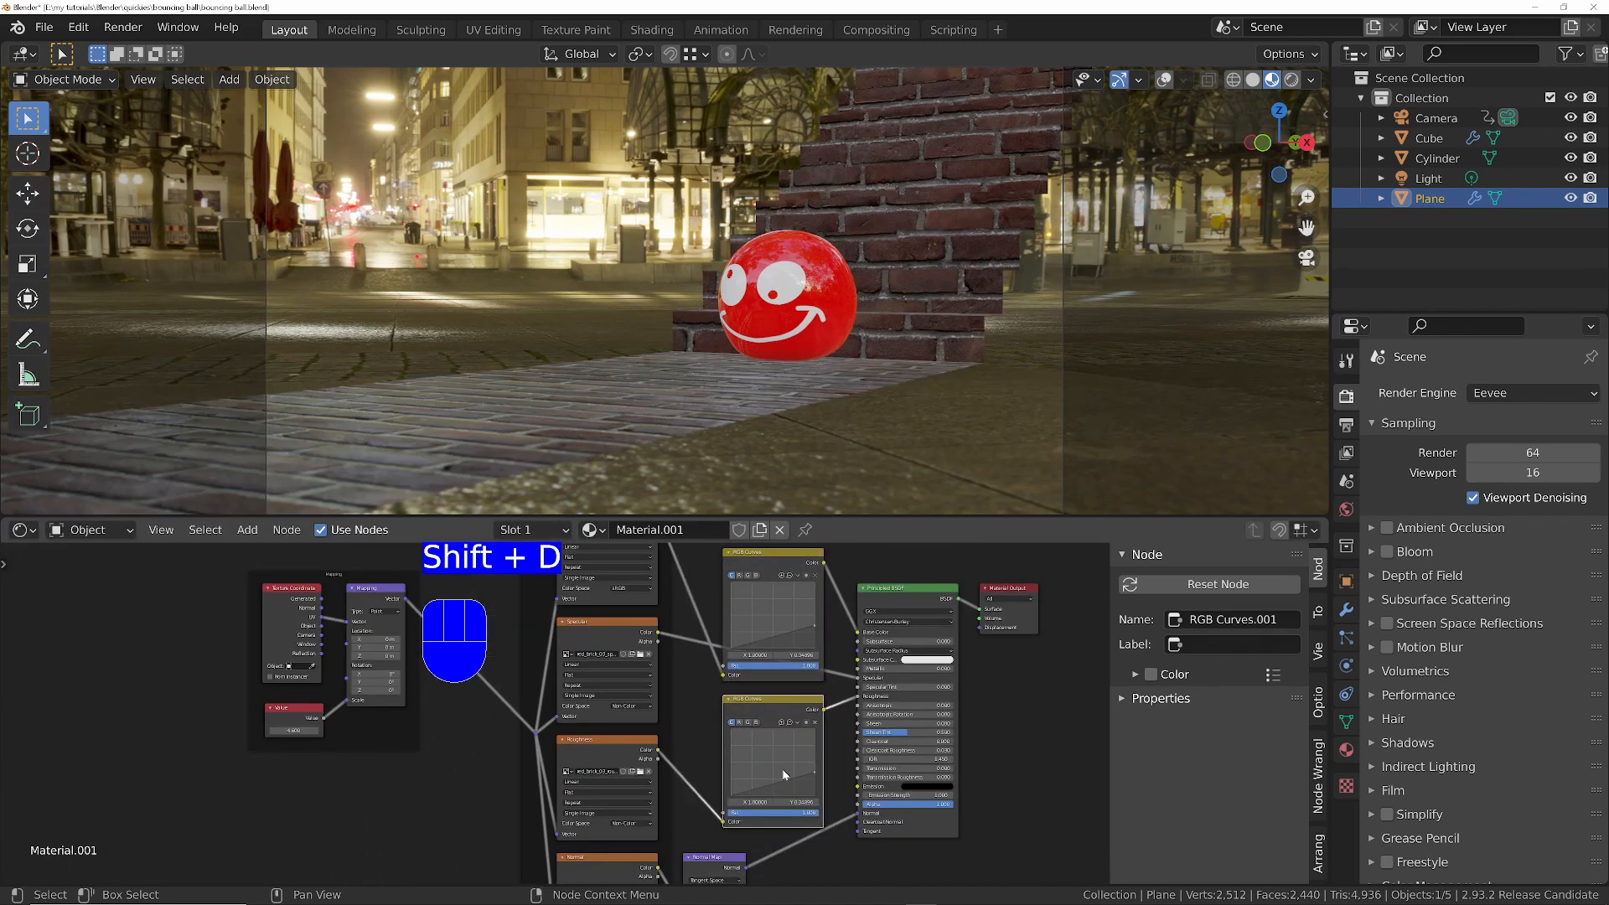
scroll(801, 771, up, 2)
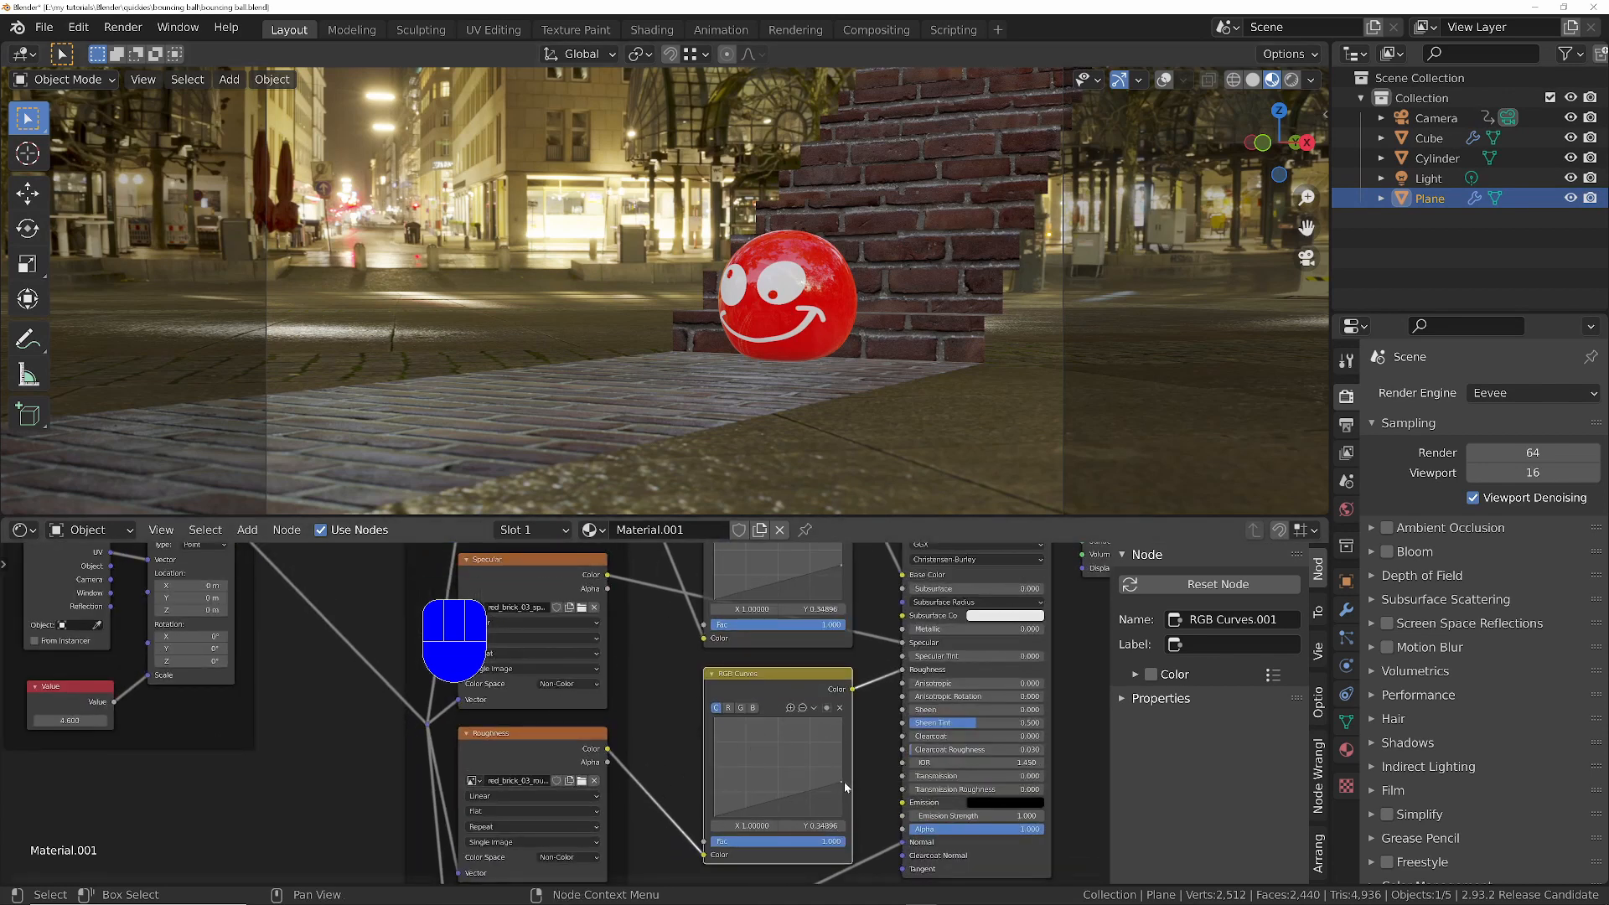
drag(841, 781, 847, 810)
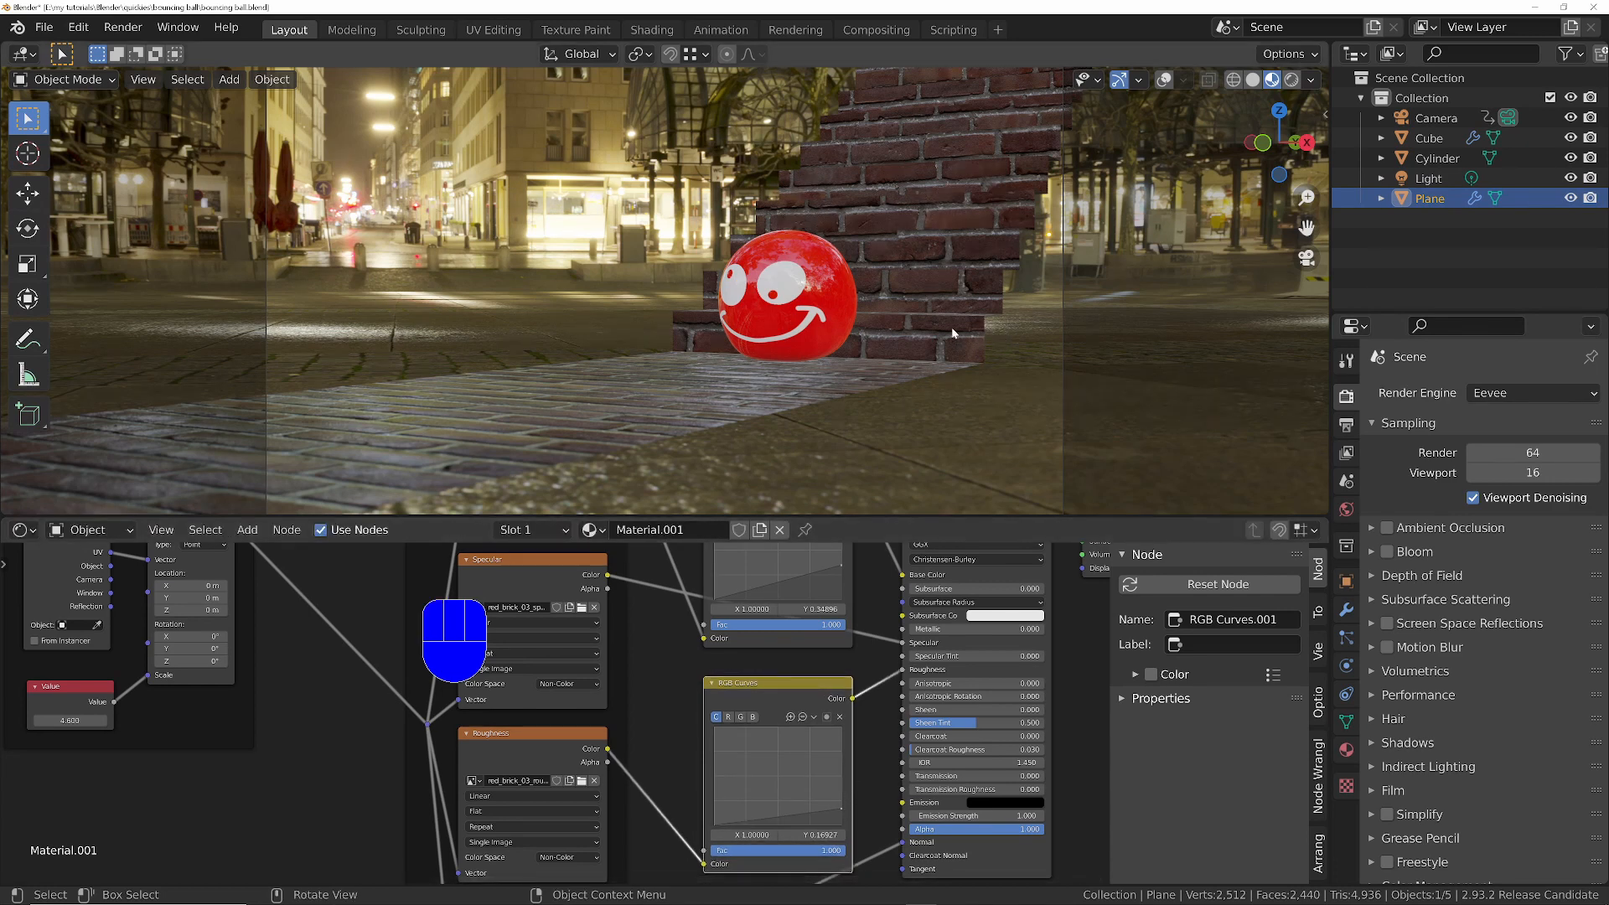
- Check the animation in playback, lower the roughness curve's end point to Y about 0.08 and return to the first frame
key(space)
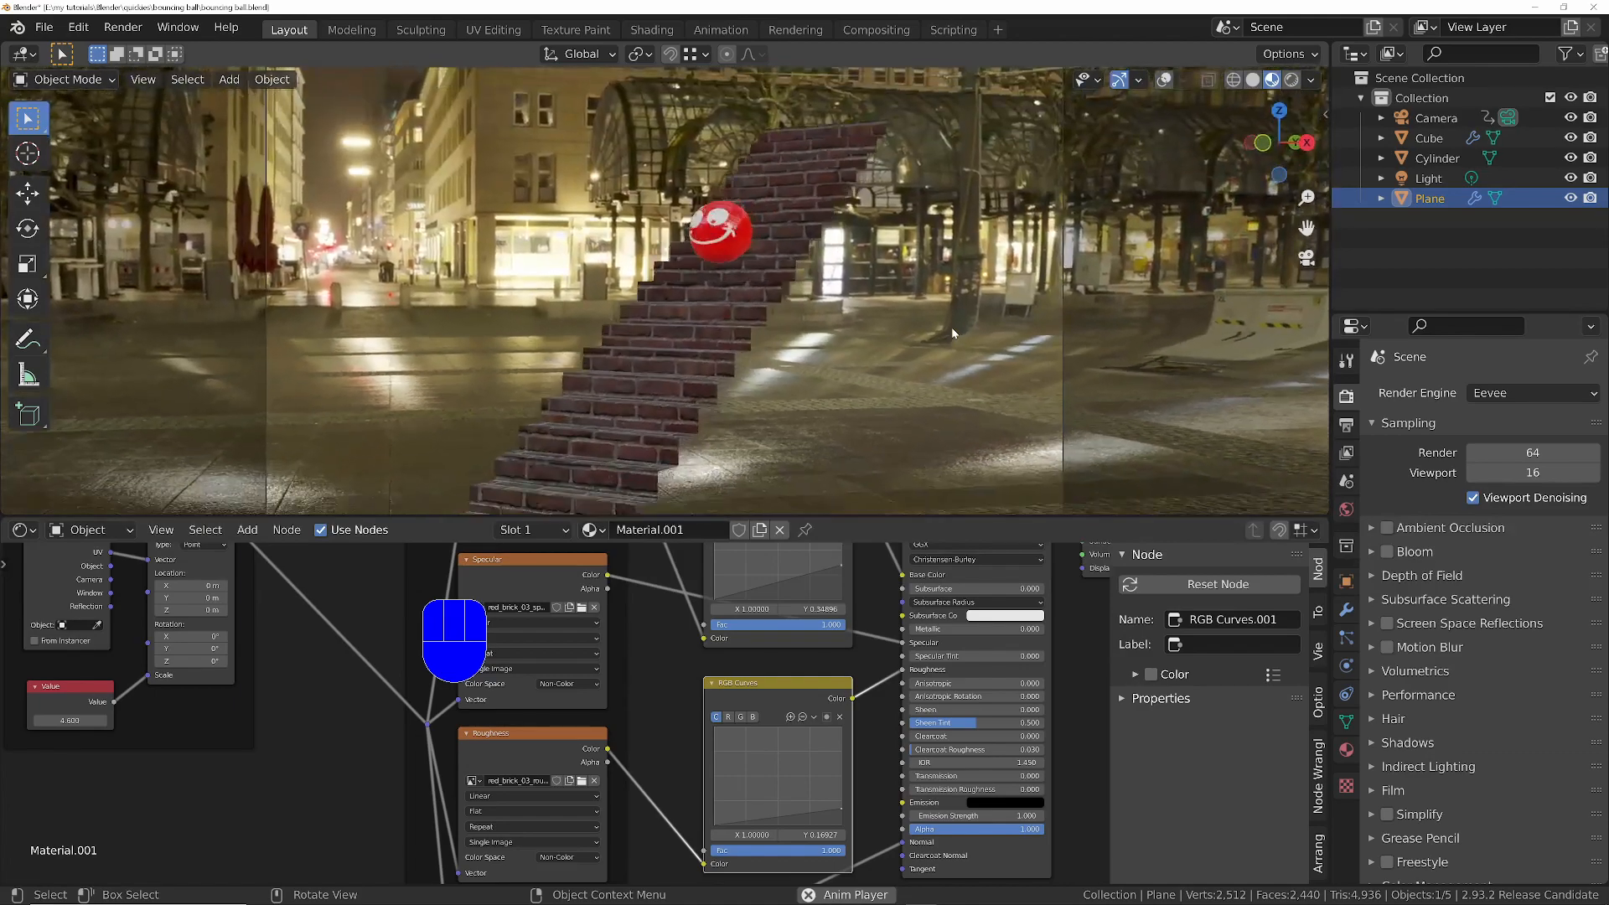
key(space)
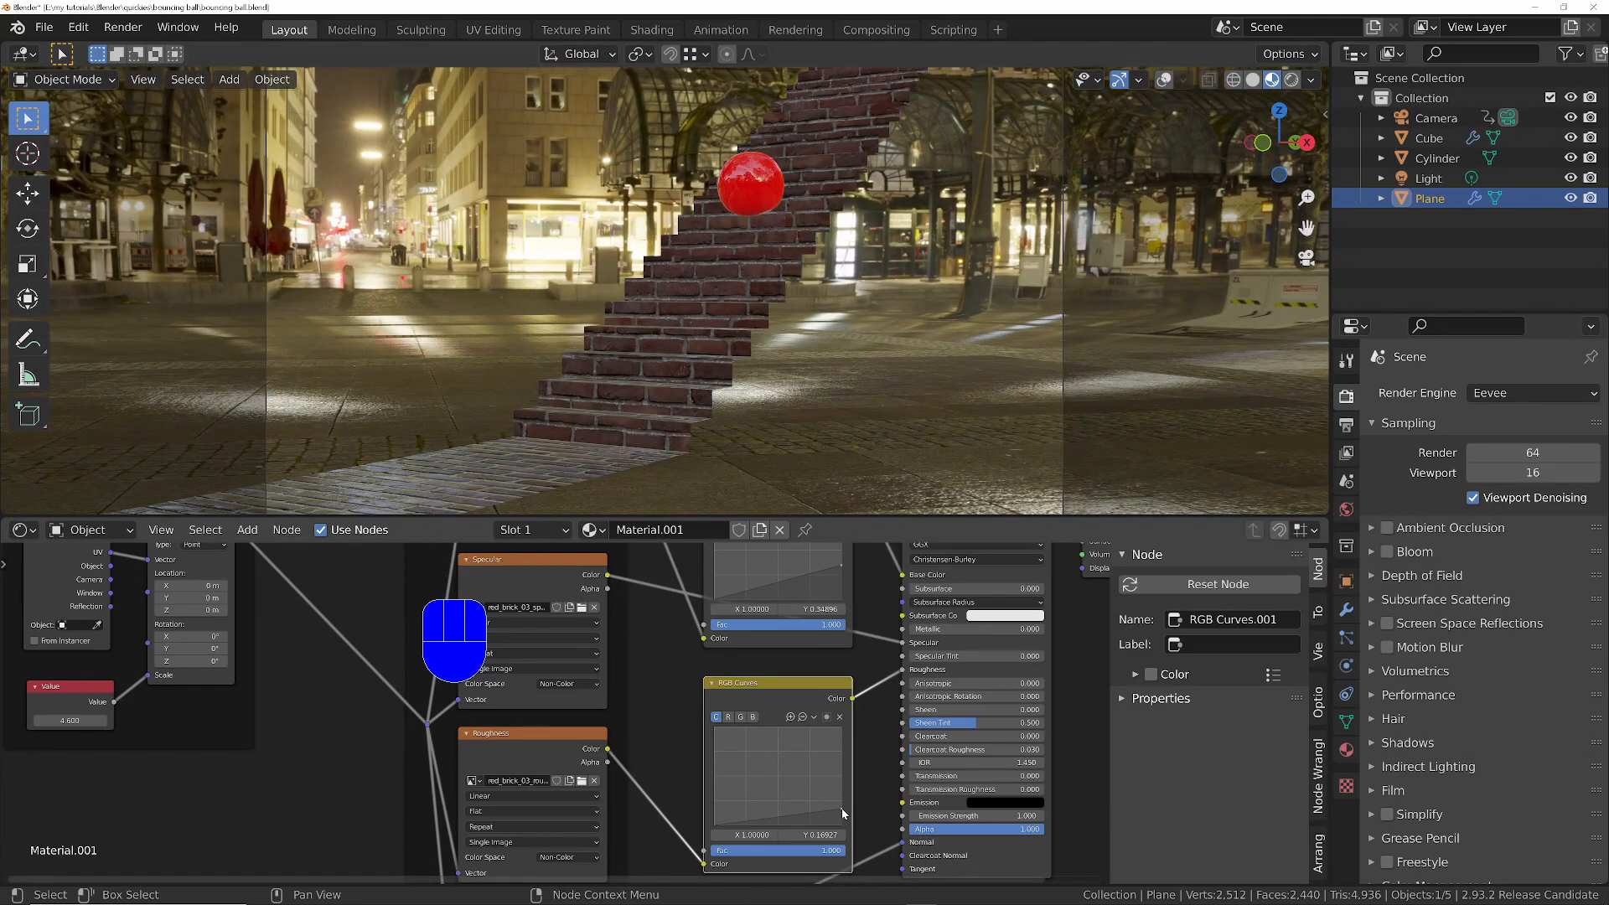
drag(842, 809, 841, 818)
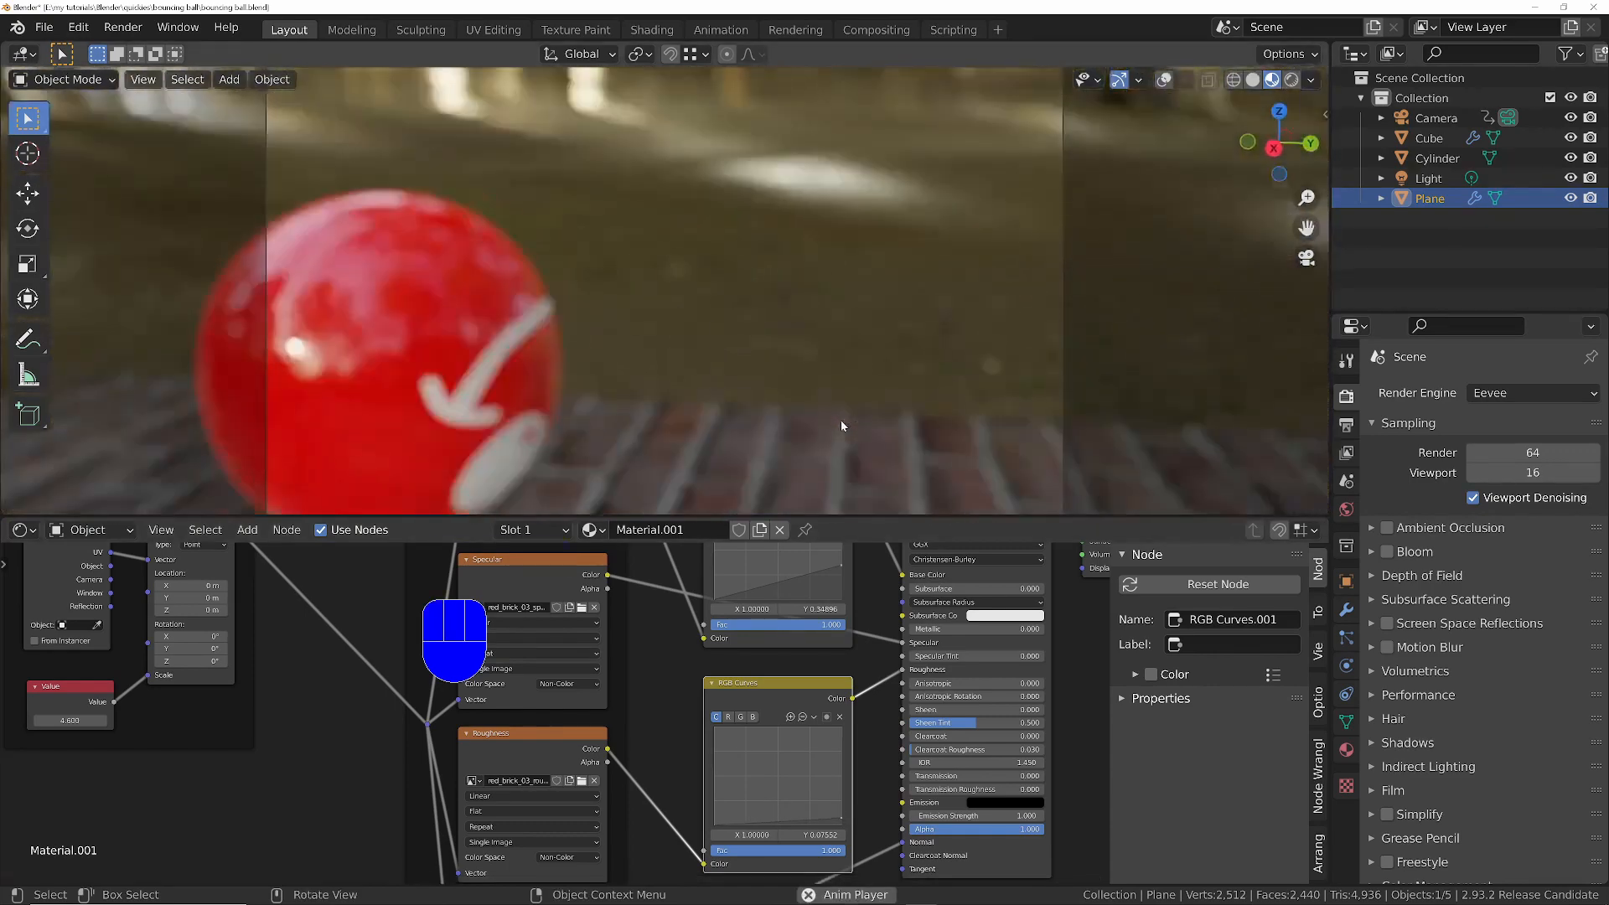
key(space)
key(shift+Left)
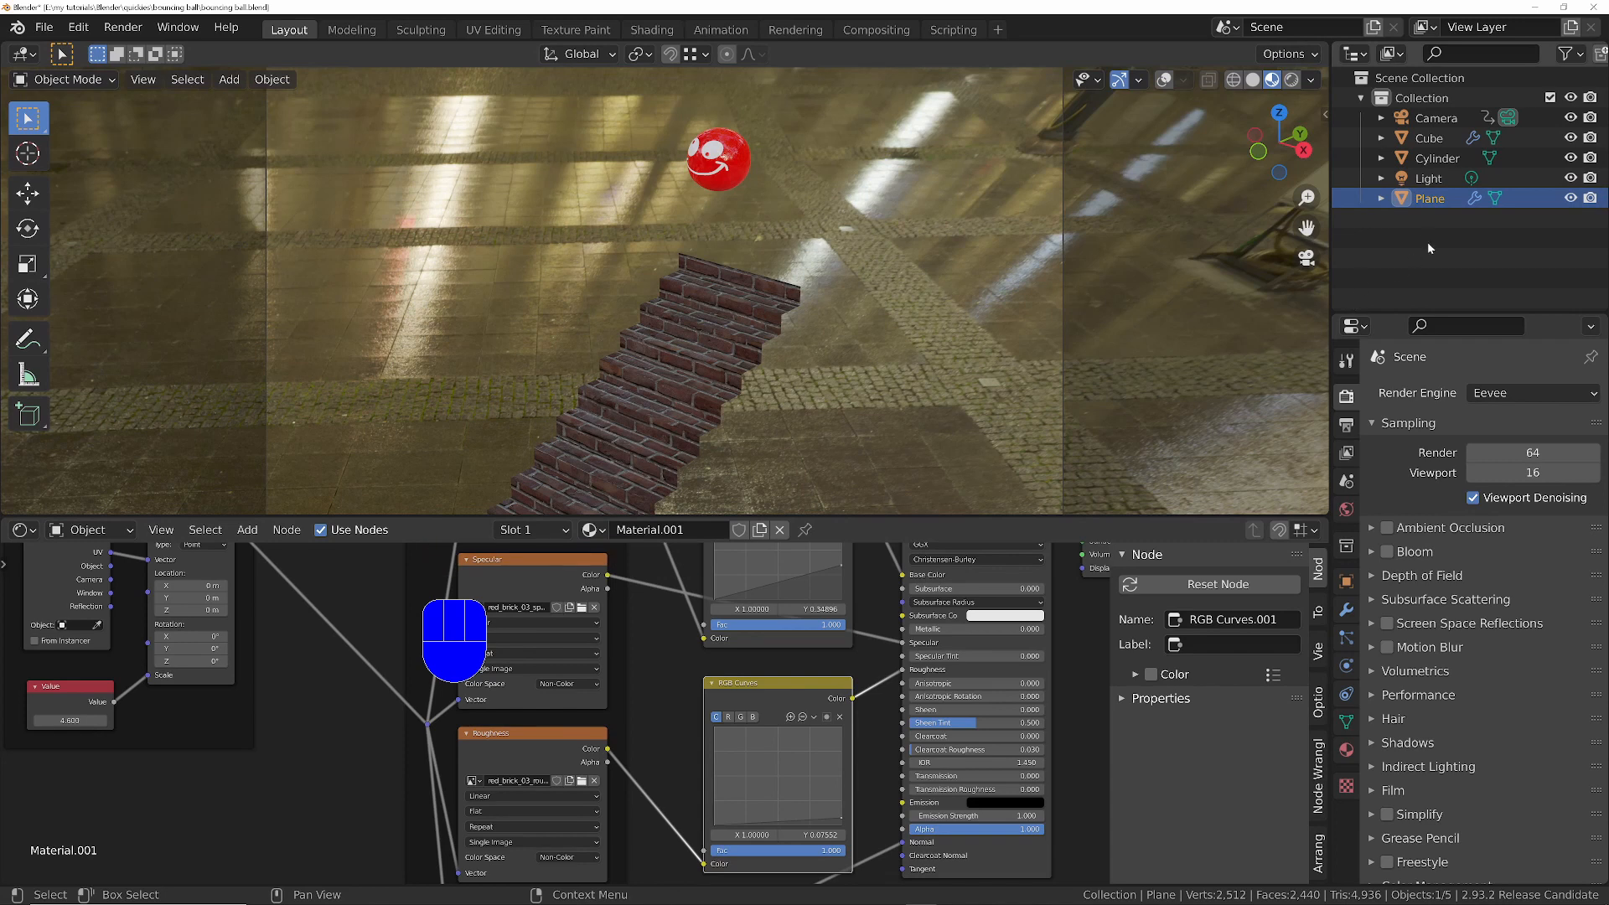
- Enable Depth of Field in the camera's properties, keeping Cube as the focus object
click(1440, 119)
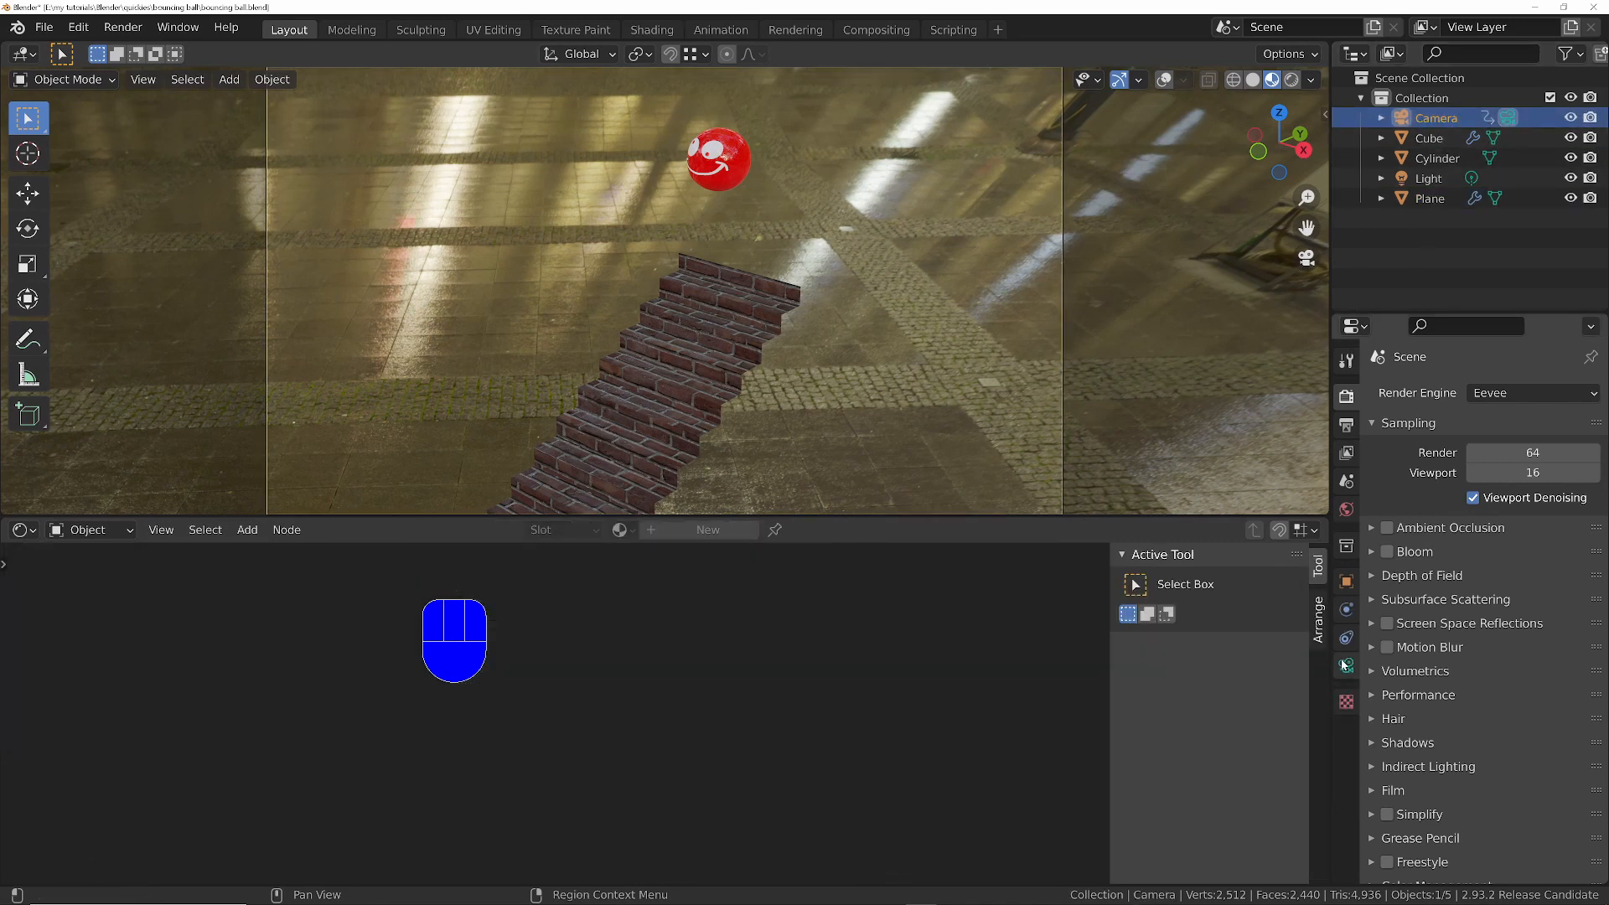
click(1348, 665)
click(1390, 640)
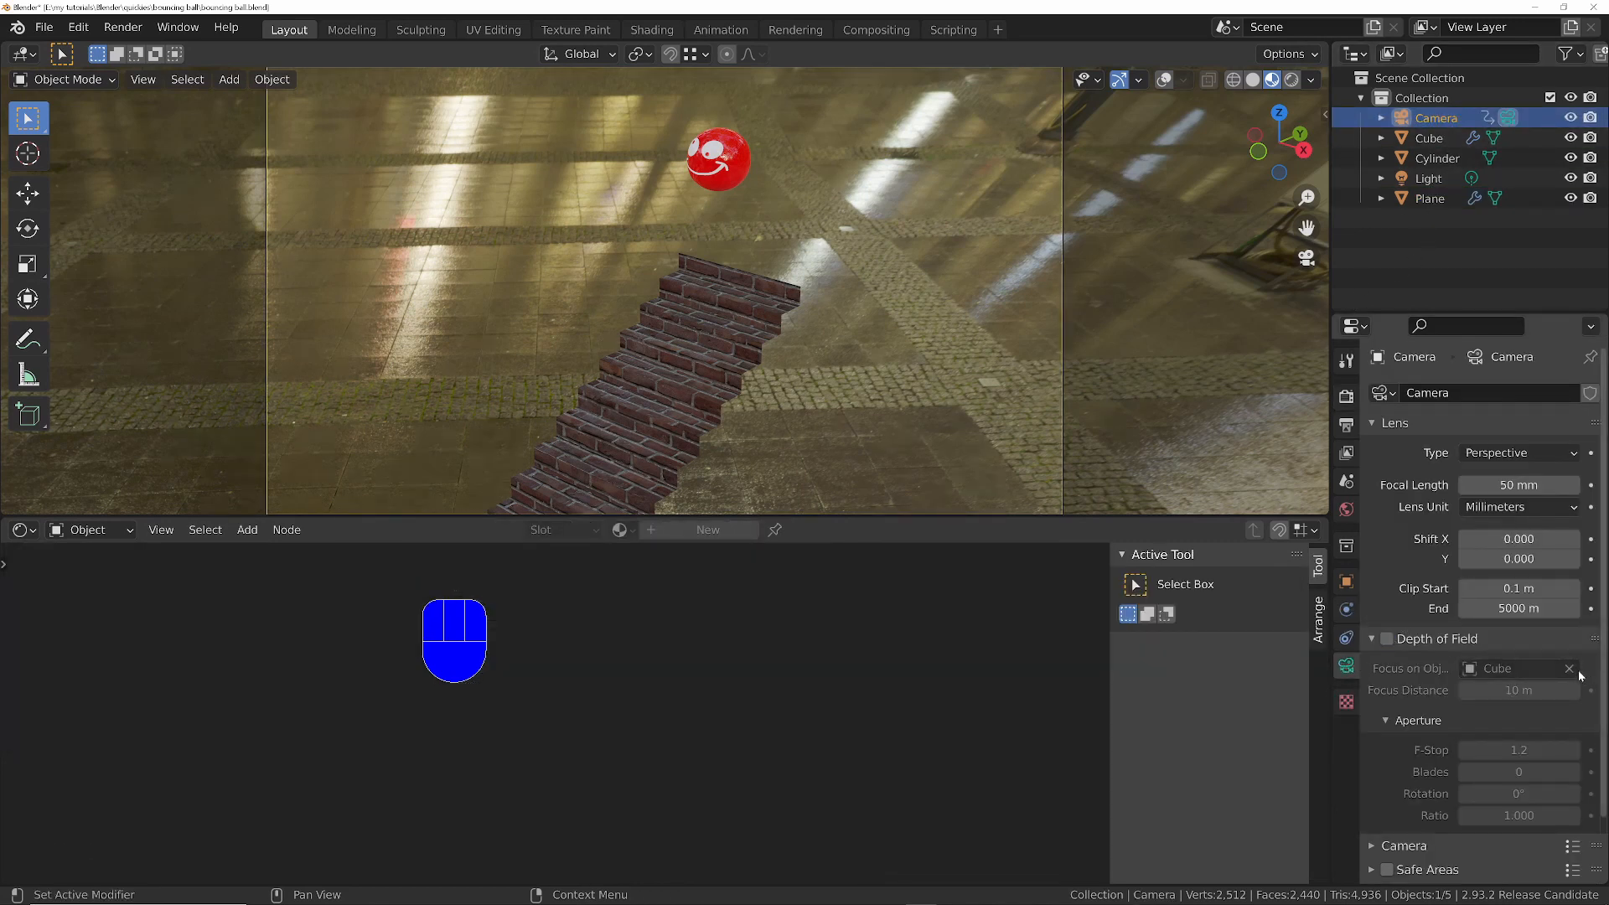
click(1388, 640)
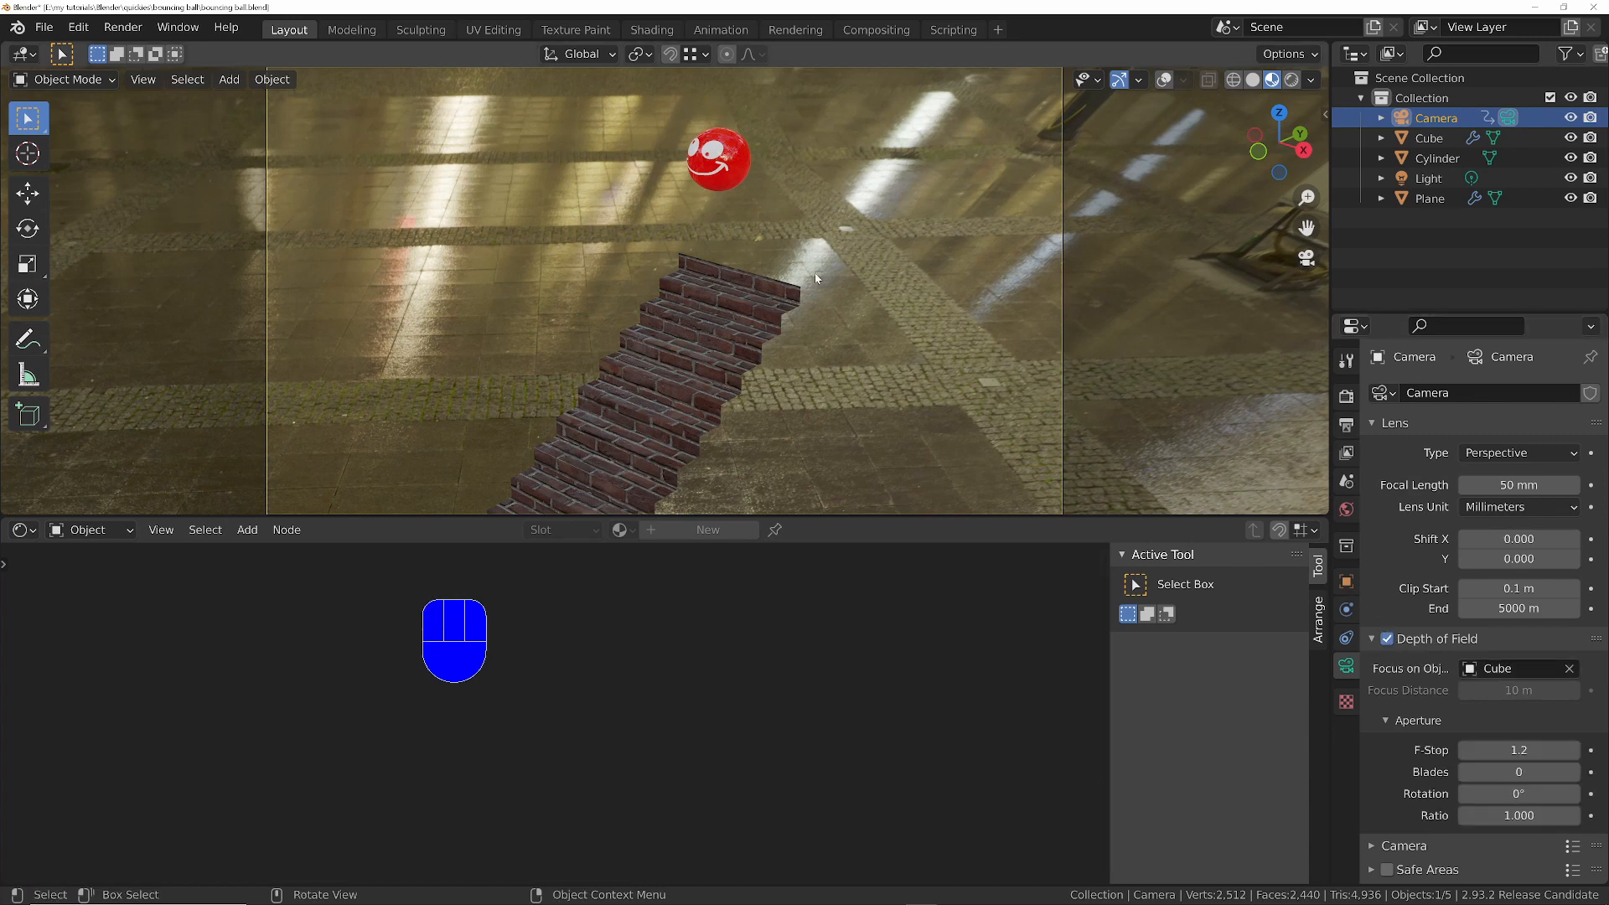
- Select the ball, show the viewport overlays and play the animation to check its origin point, returning to the first frame
click(732, 165)
click(1163, 81)
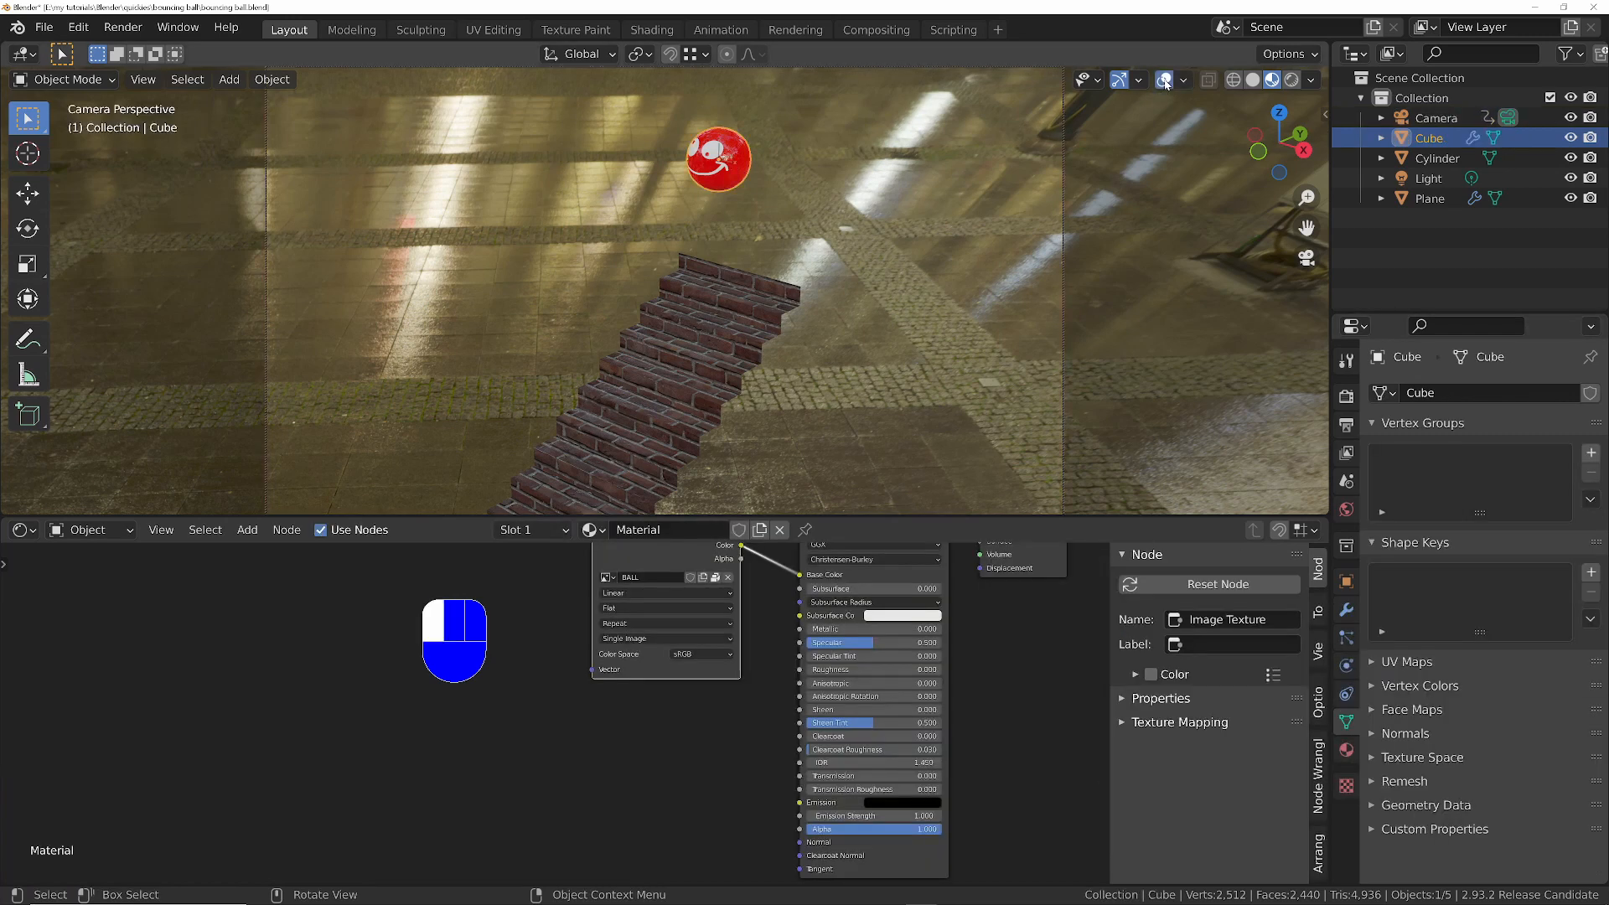
key(space)
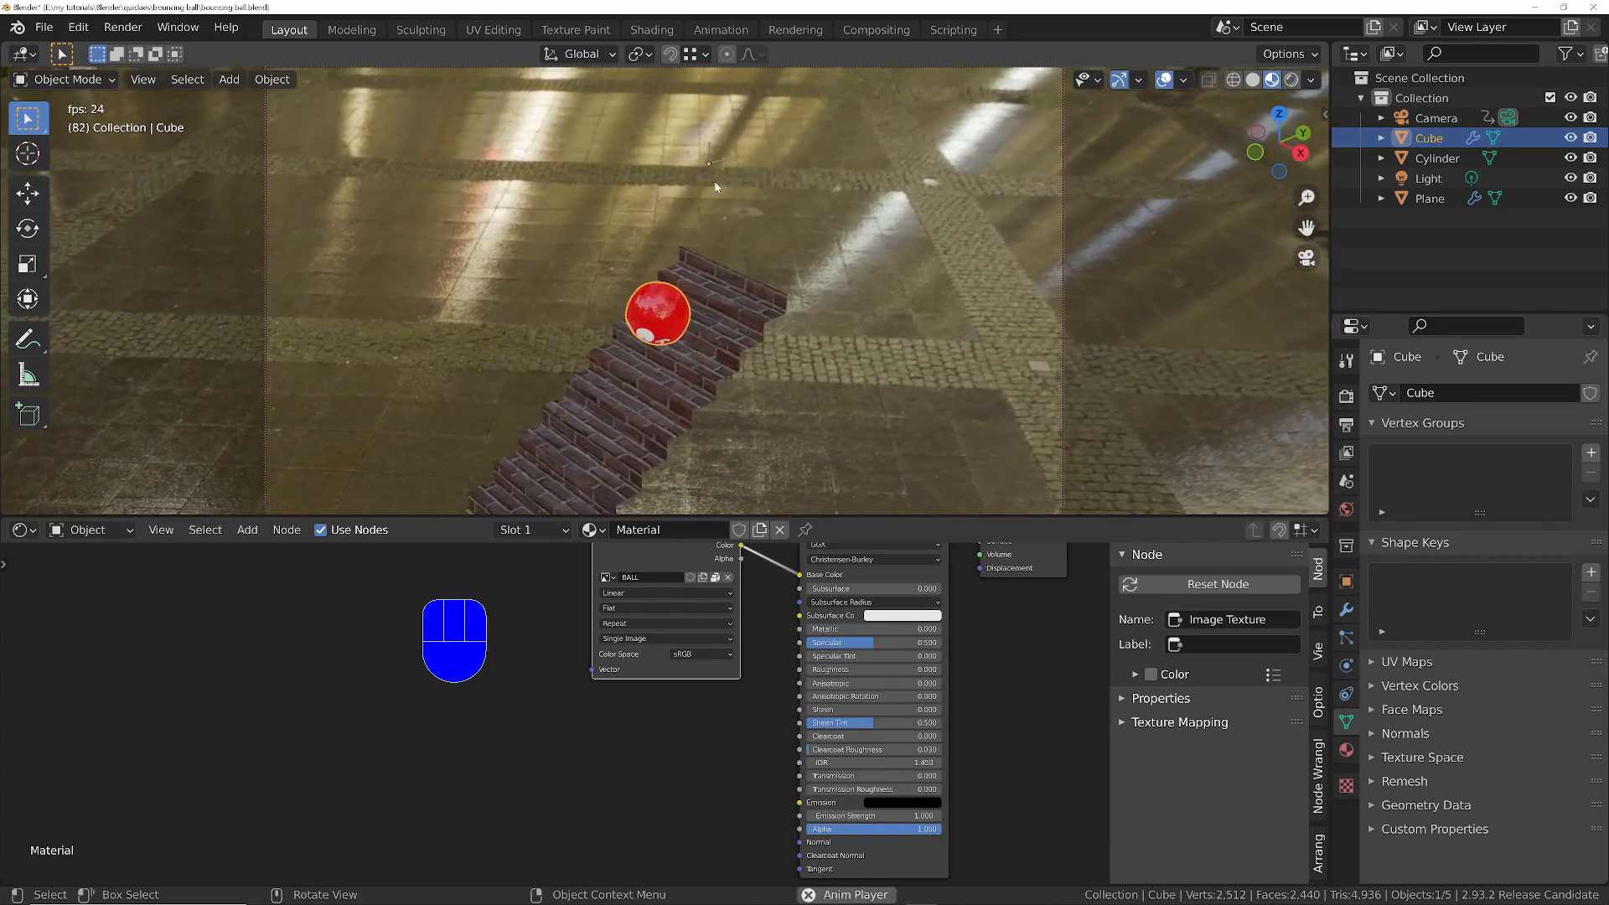
key(space)
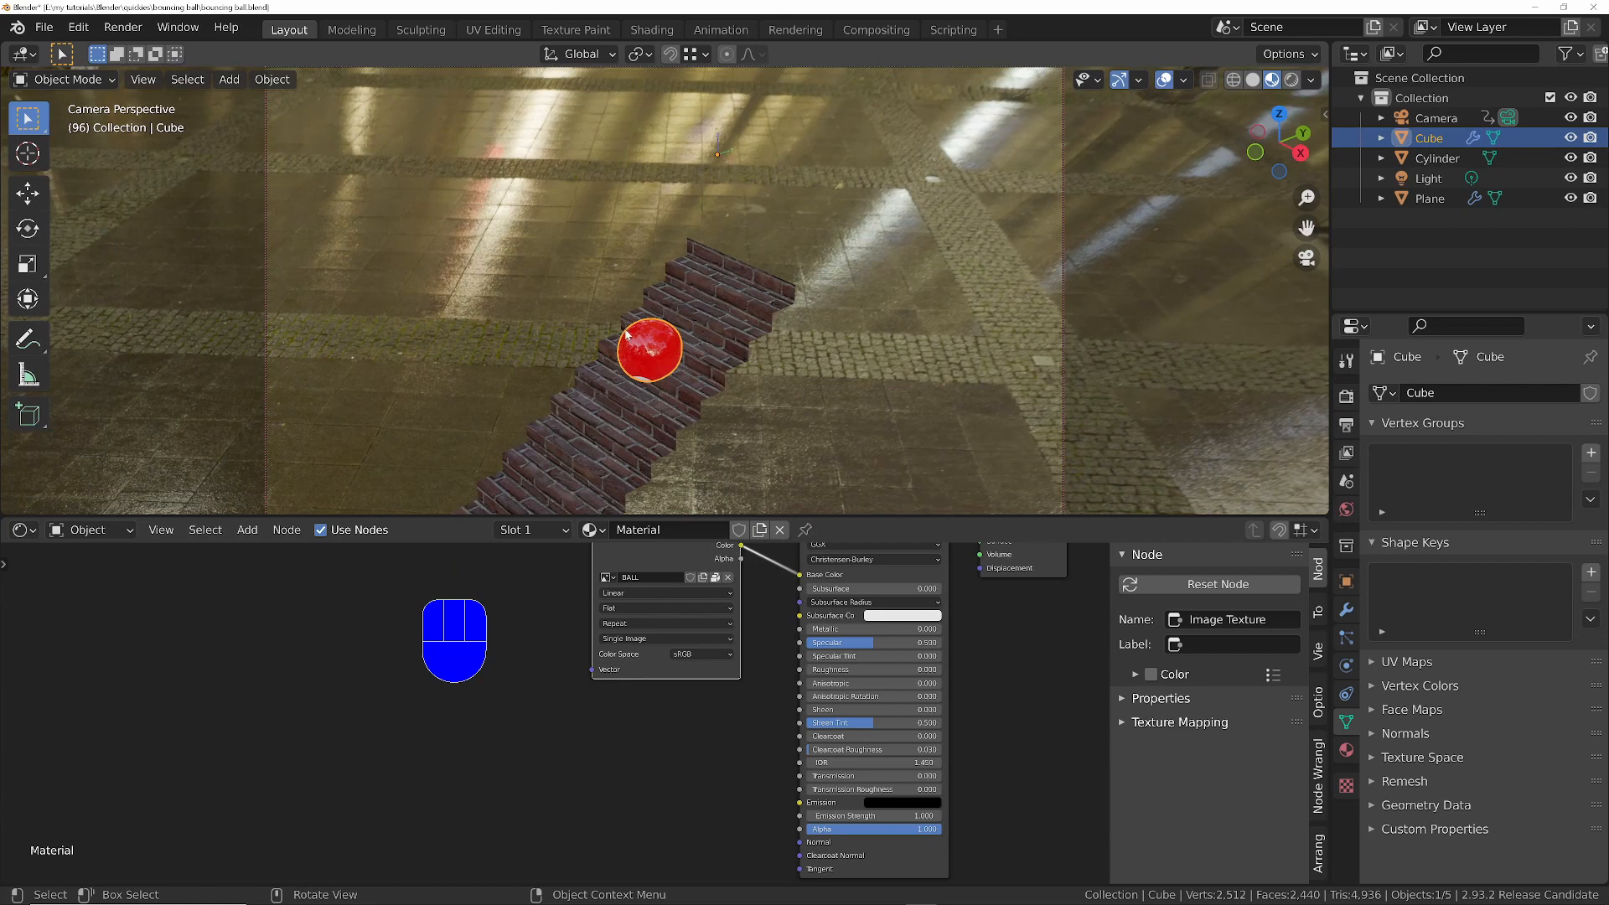
key(shift+Left)
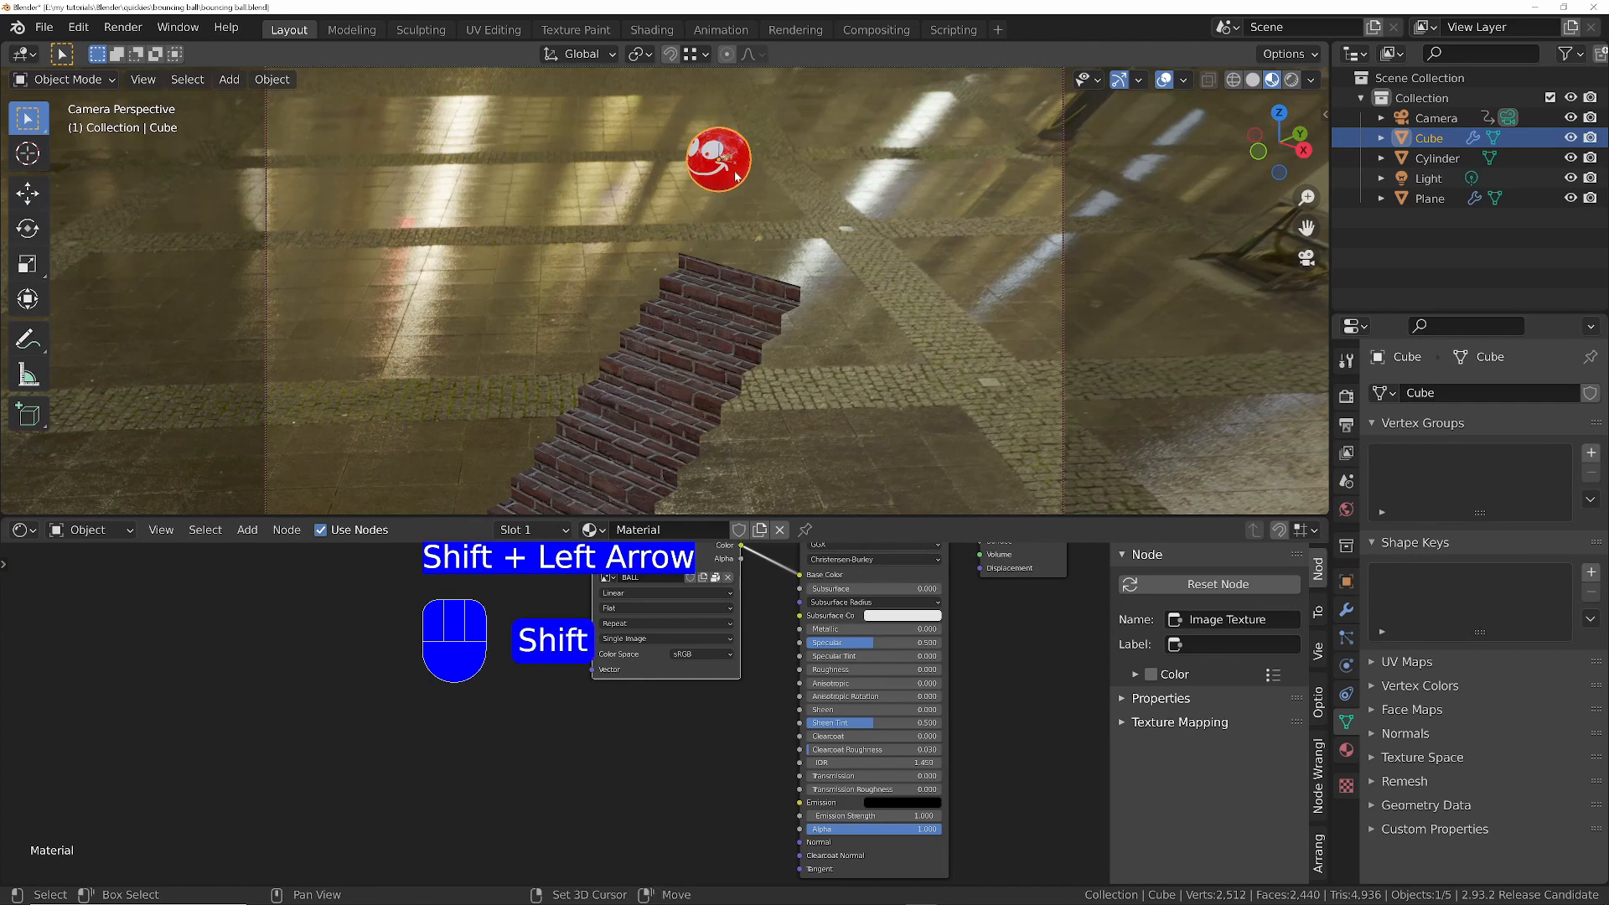
- Snap the 3D cursor to the selected ball and add a Plain Axes empty at its centre
key(shift+s)
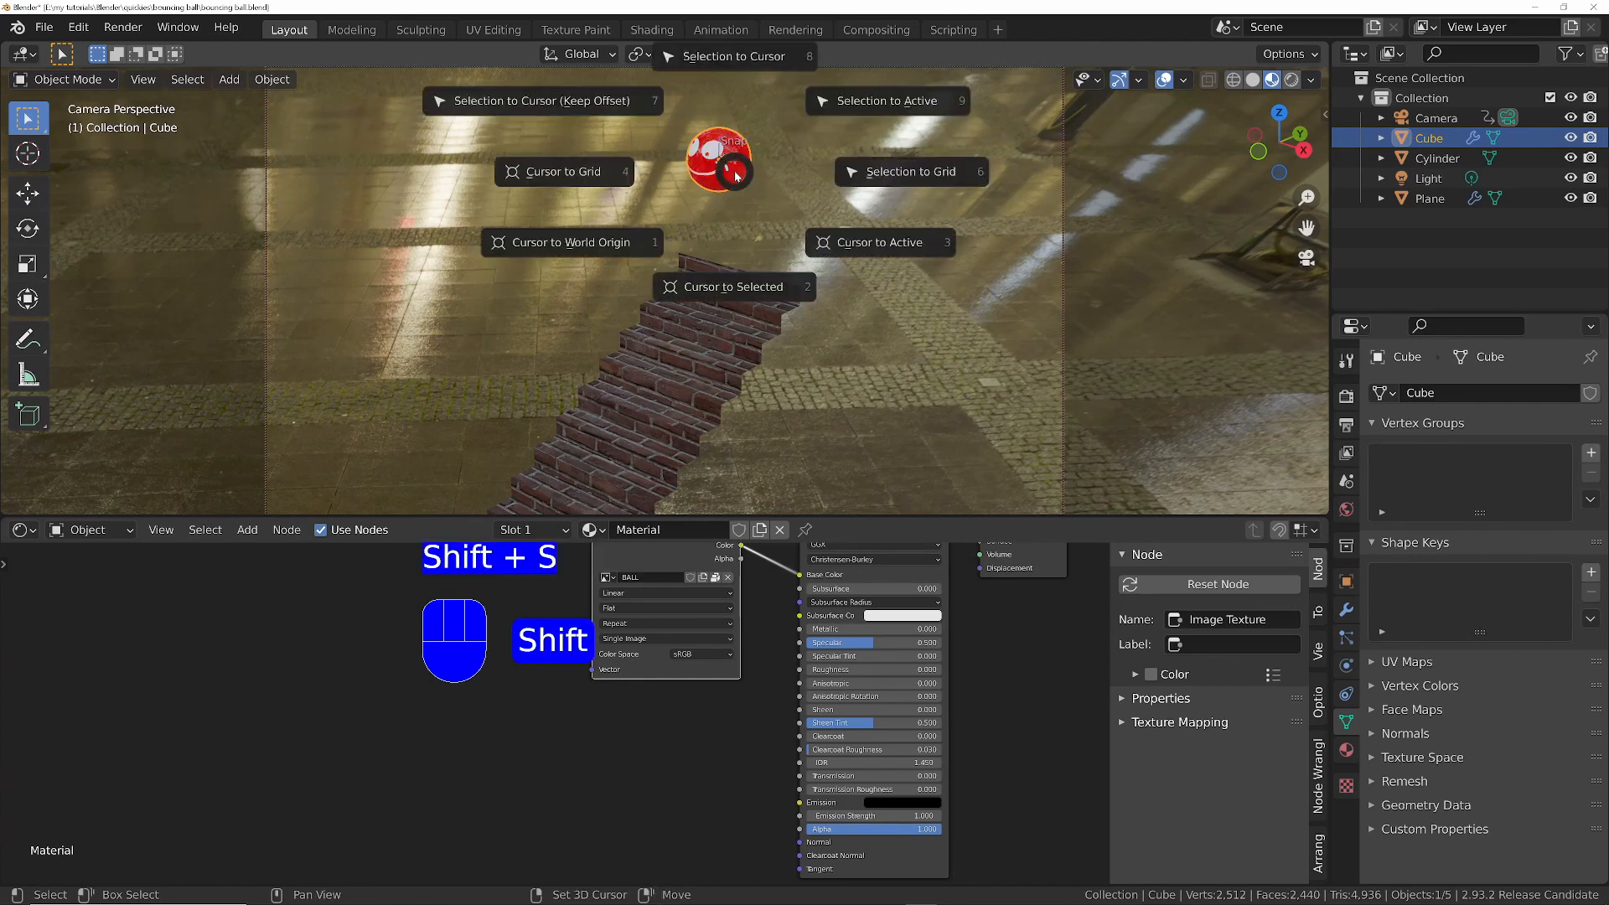
click(719, 289)
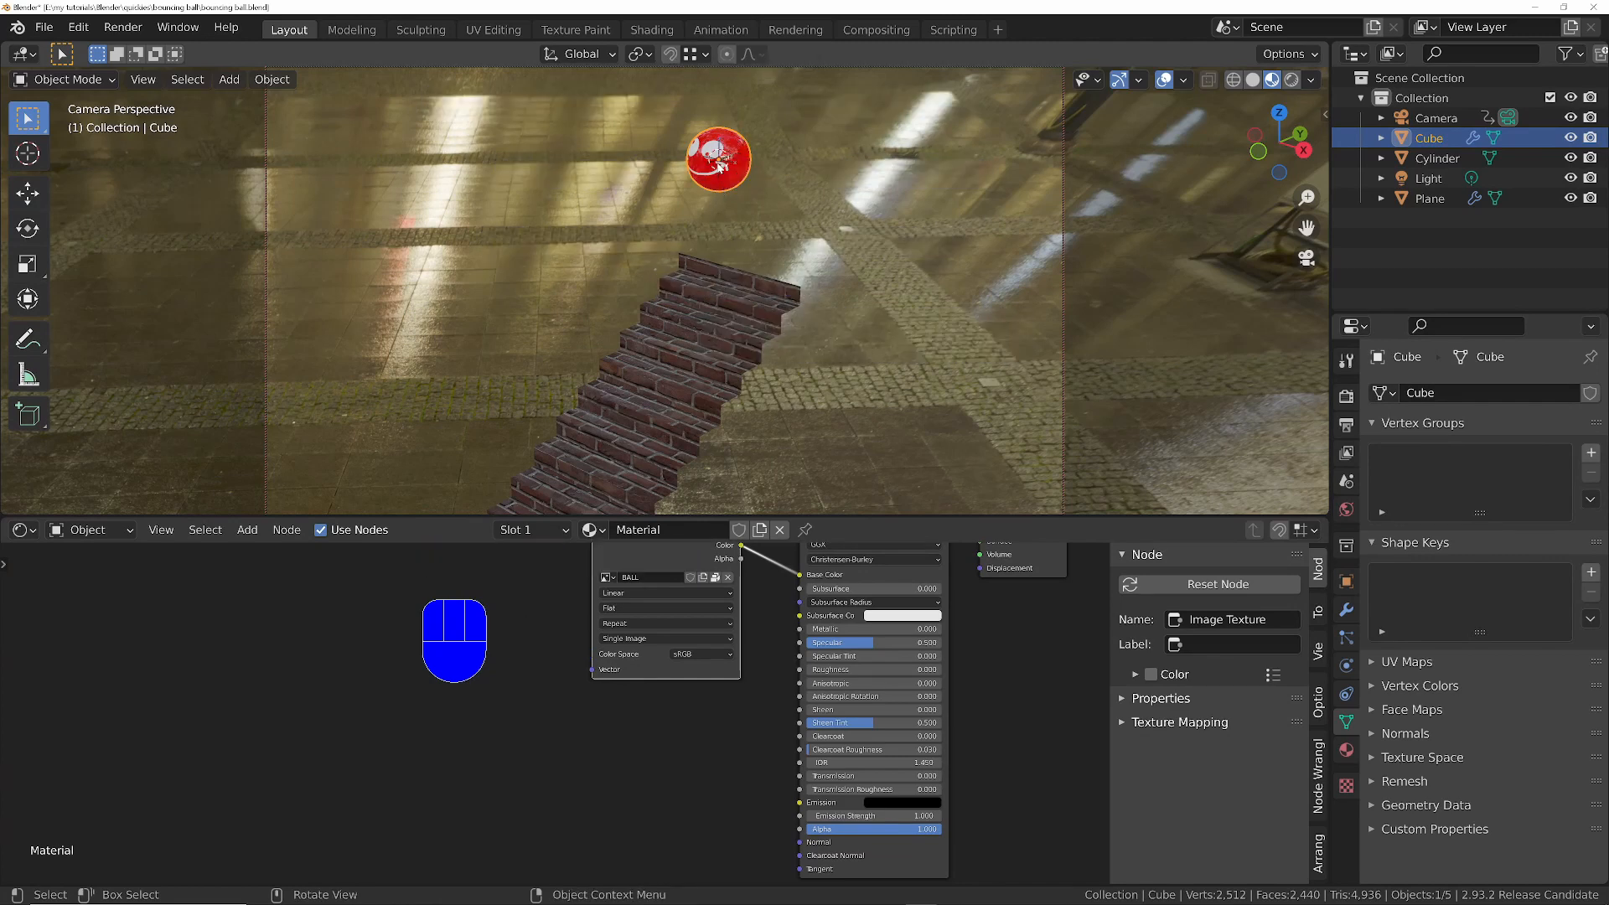
key(KP_0)
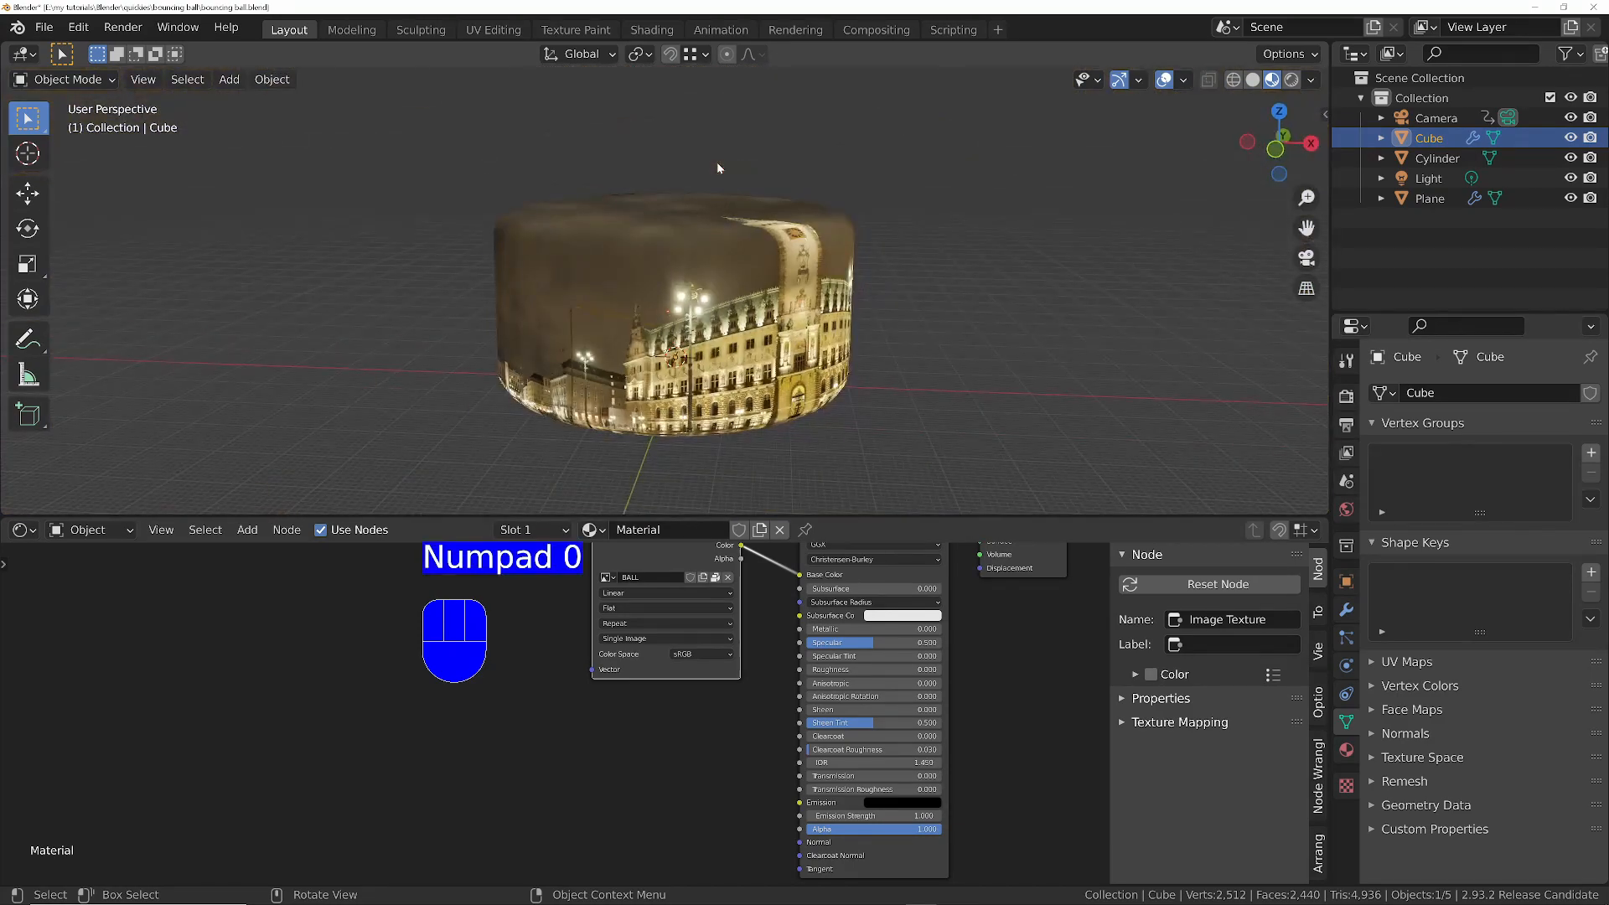
key(KP_Decimal)
middle_drag(716, 167, 668, 255)
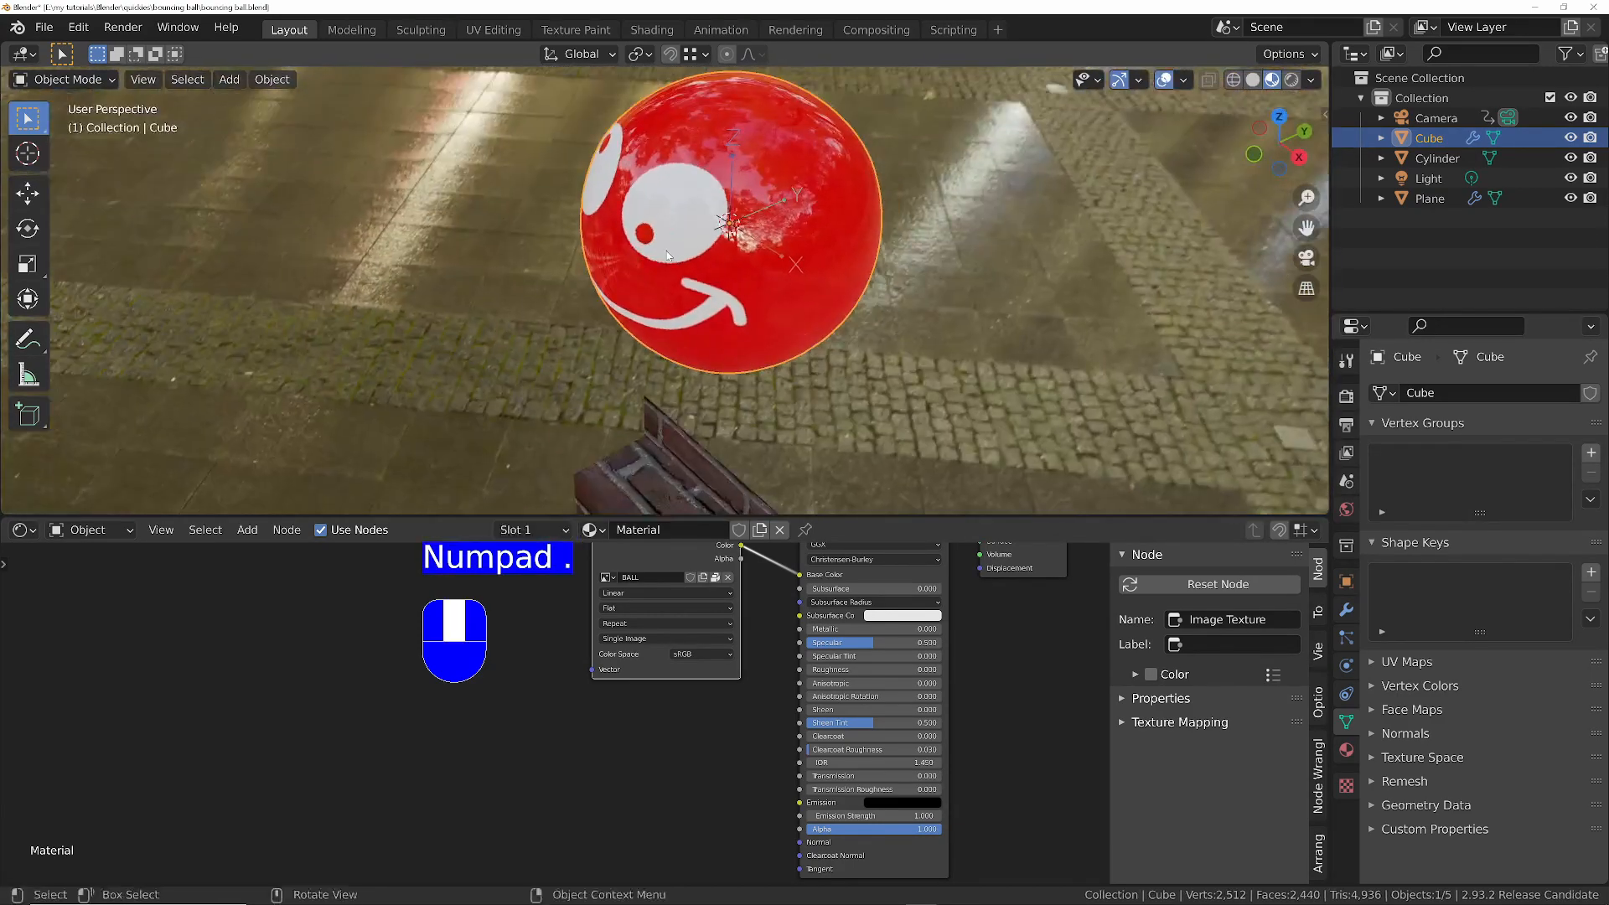
key(shift+a)
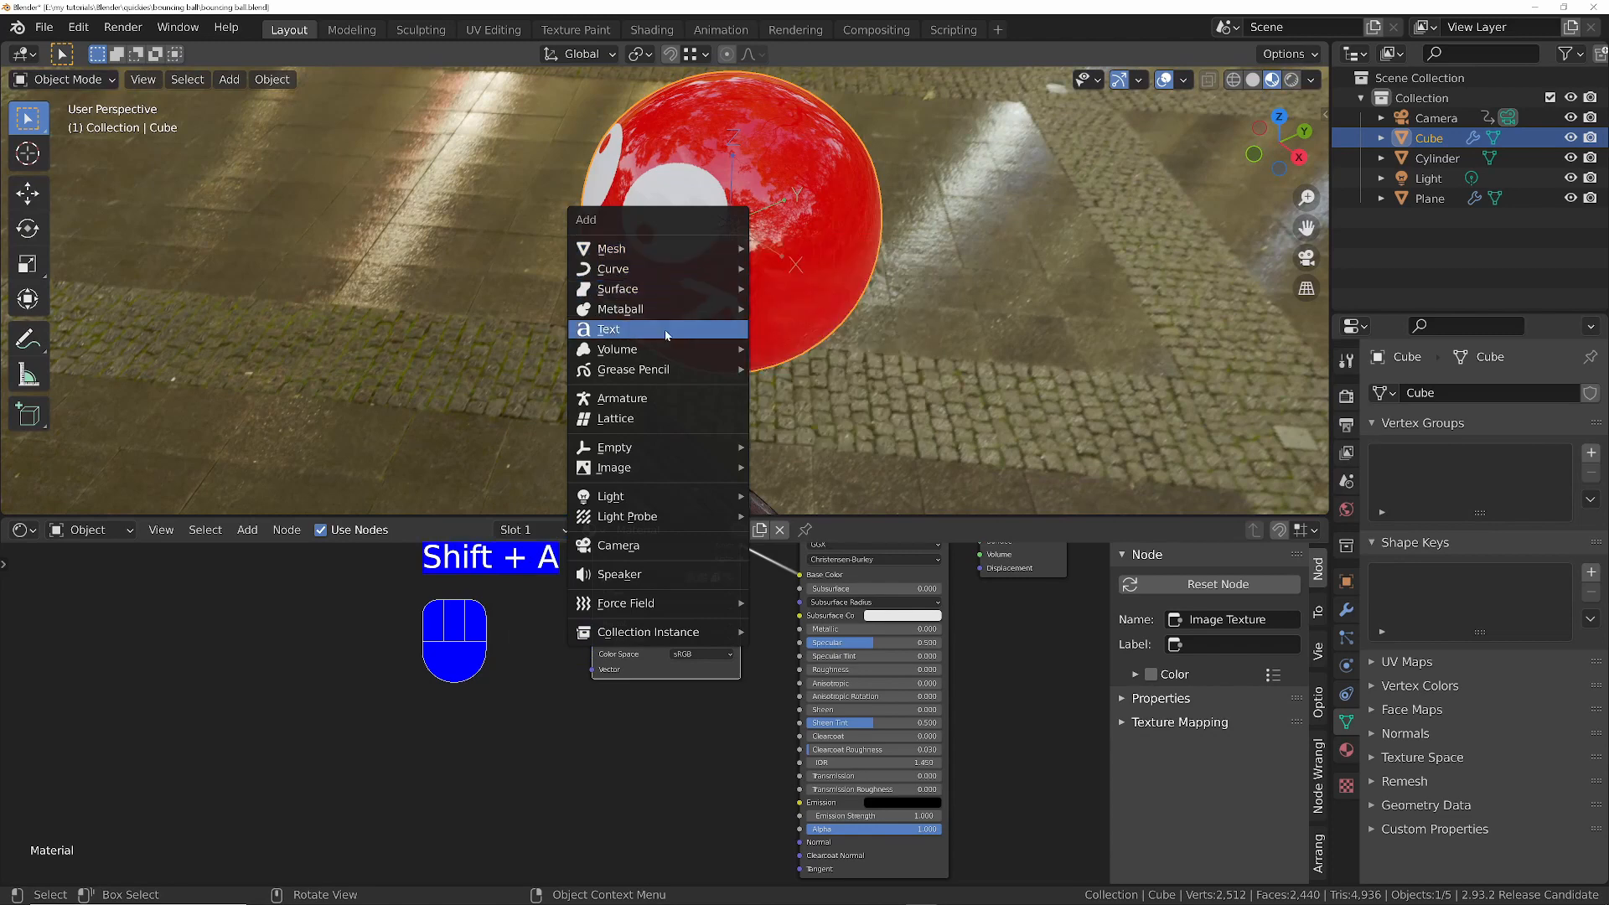
mouse_move(666, 450)
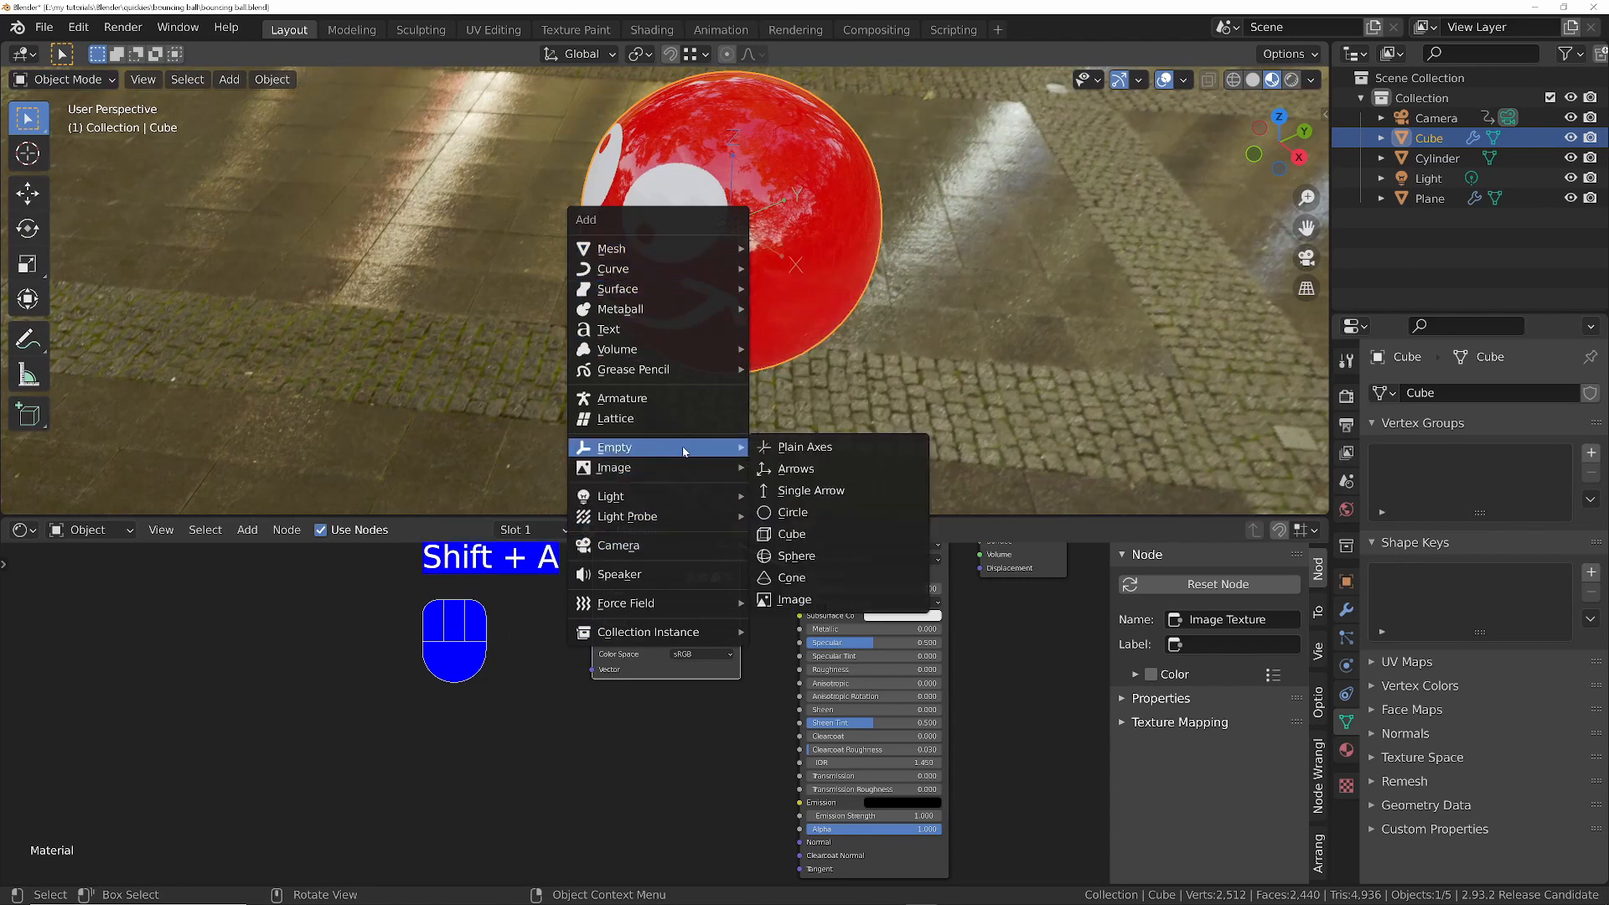
click(821, 450)
- Enlarge the empty's display size to 7 m so its axes extend beyond the ball
ctrl+middle_drag(822, 450, 751, 281)
key(s)
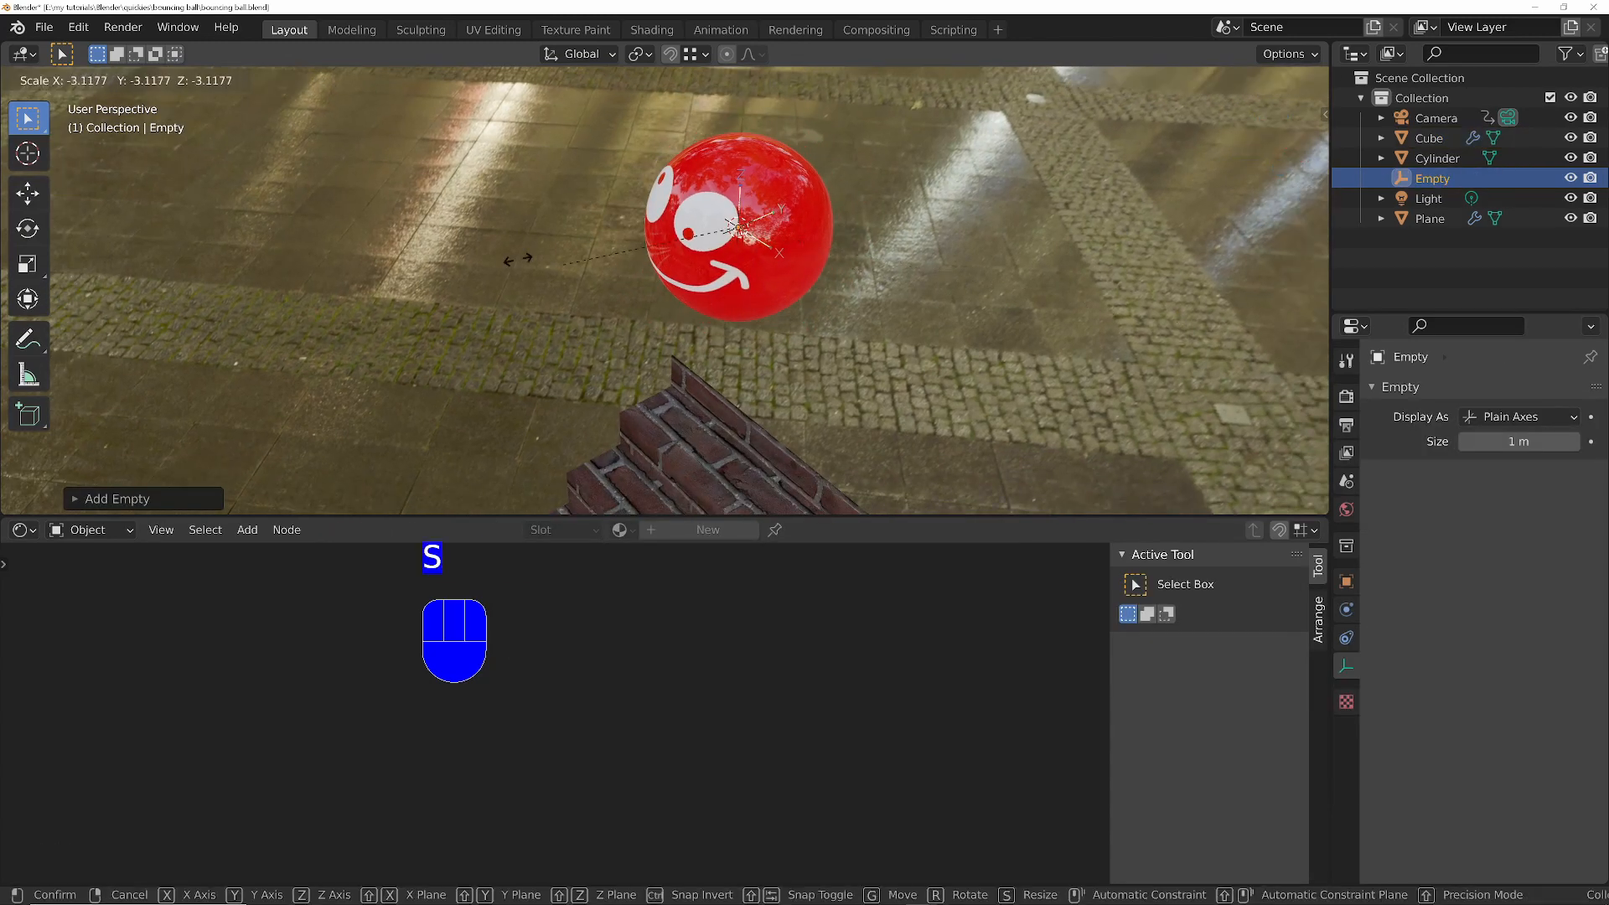
click(572, 220)
middle_drag(572, 219, 735, 238)
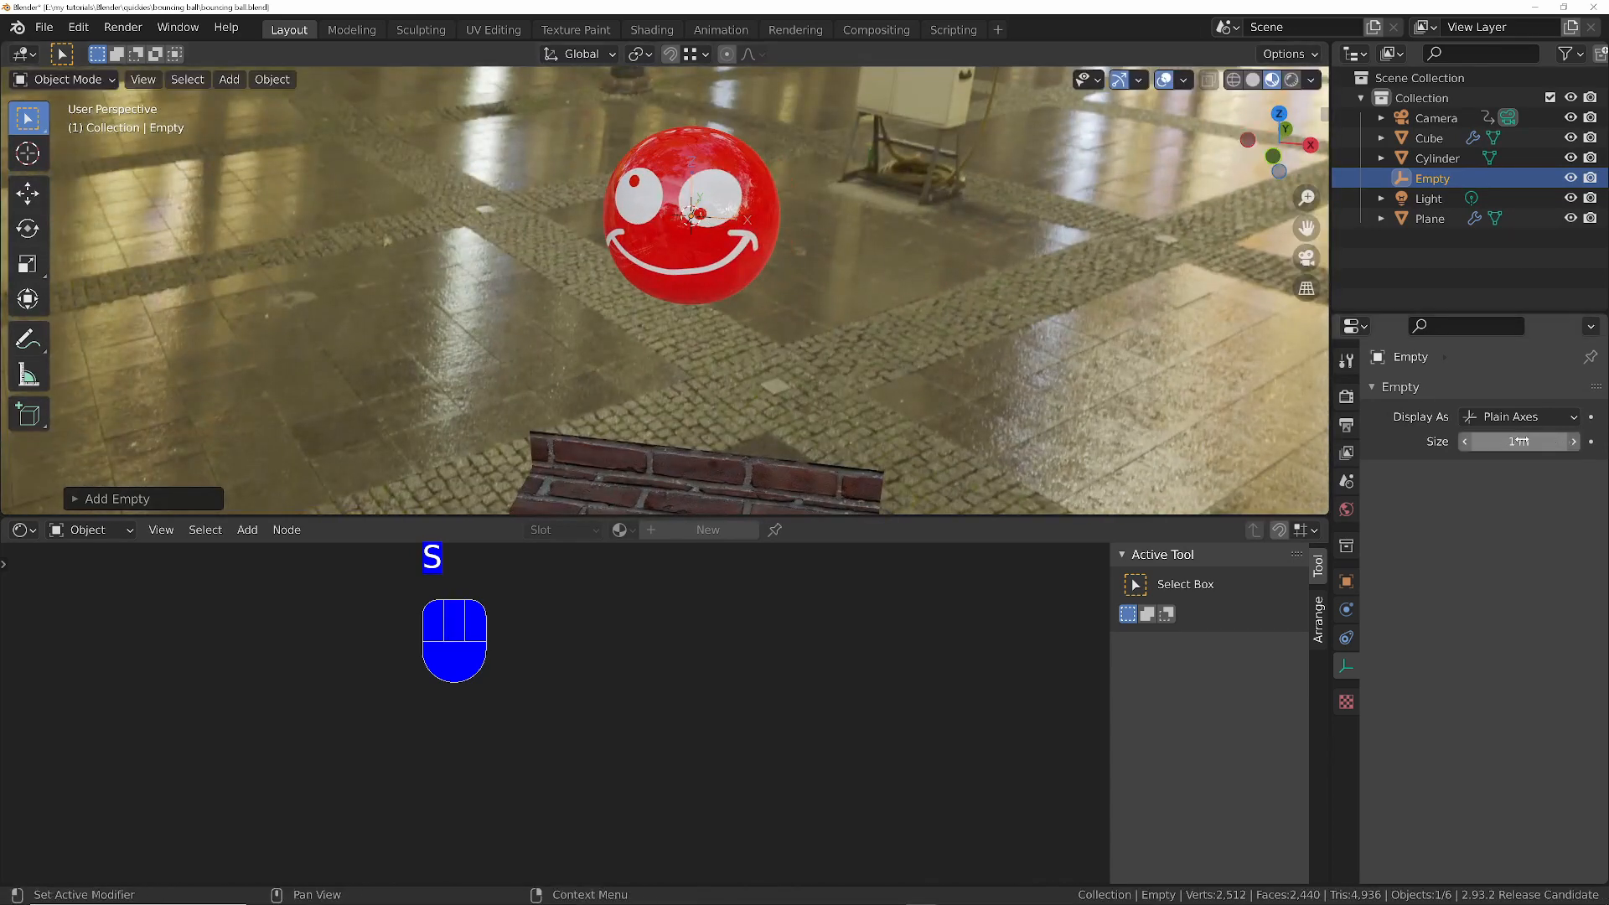
drag(1520, 442, 1568, 442)
middle_drag(654, 243, 751, 243)
scroll(679, 241, down, 2)
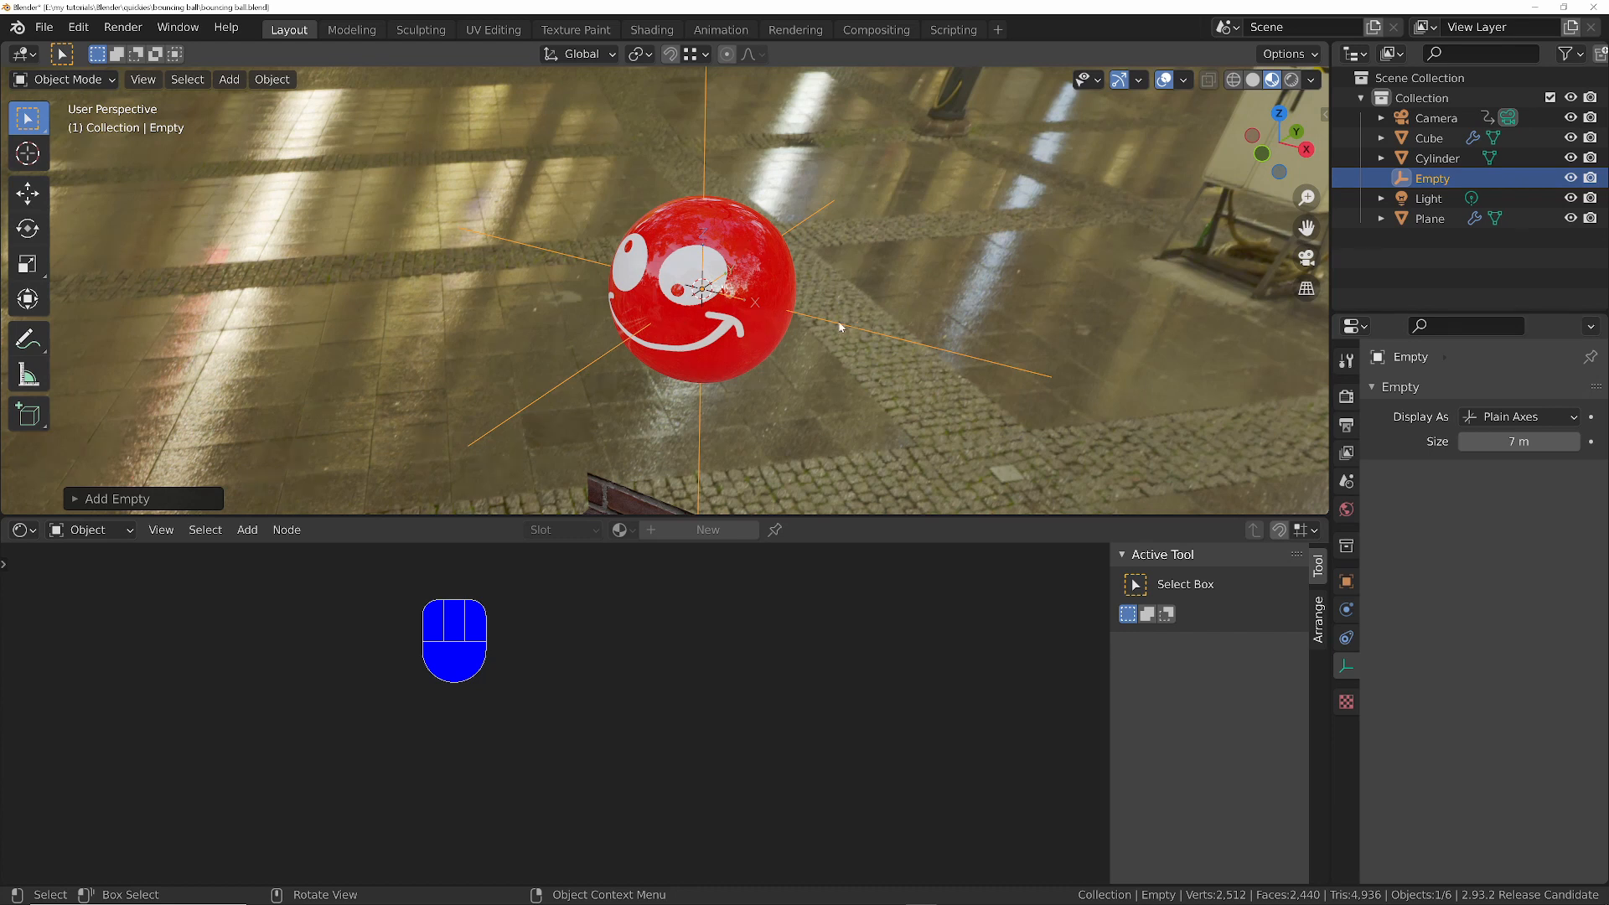
- Parent the empty to three vertices of the ball's mesh with Make Vertex Parent and return to Object Mode
shift+click(735, 218)
key(Tab)
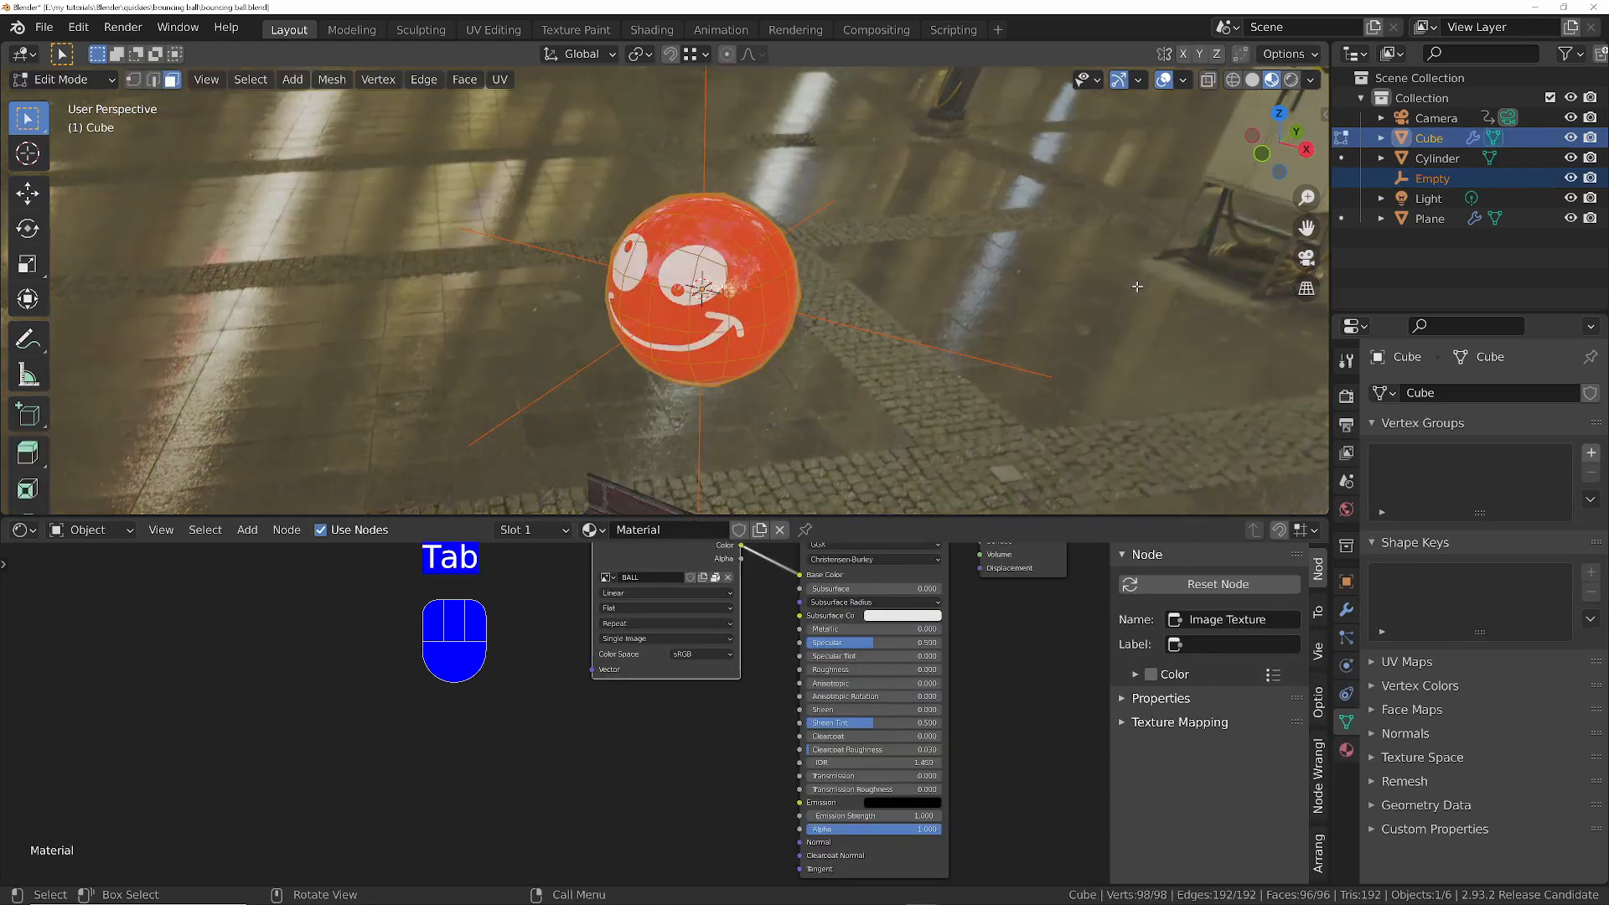
key(1)
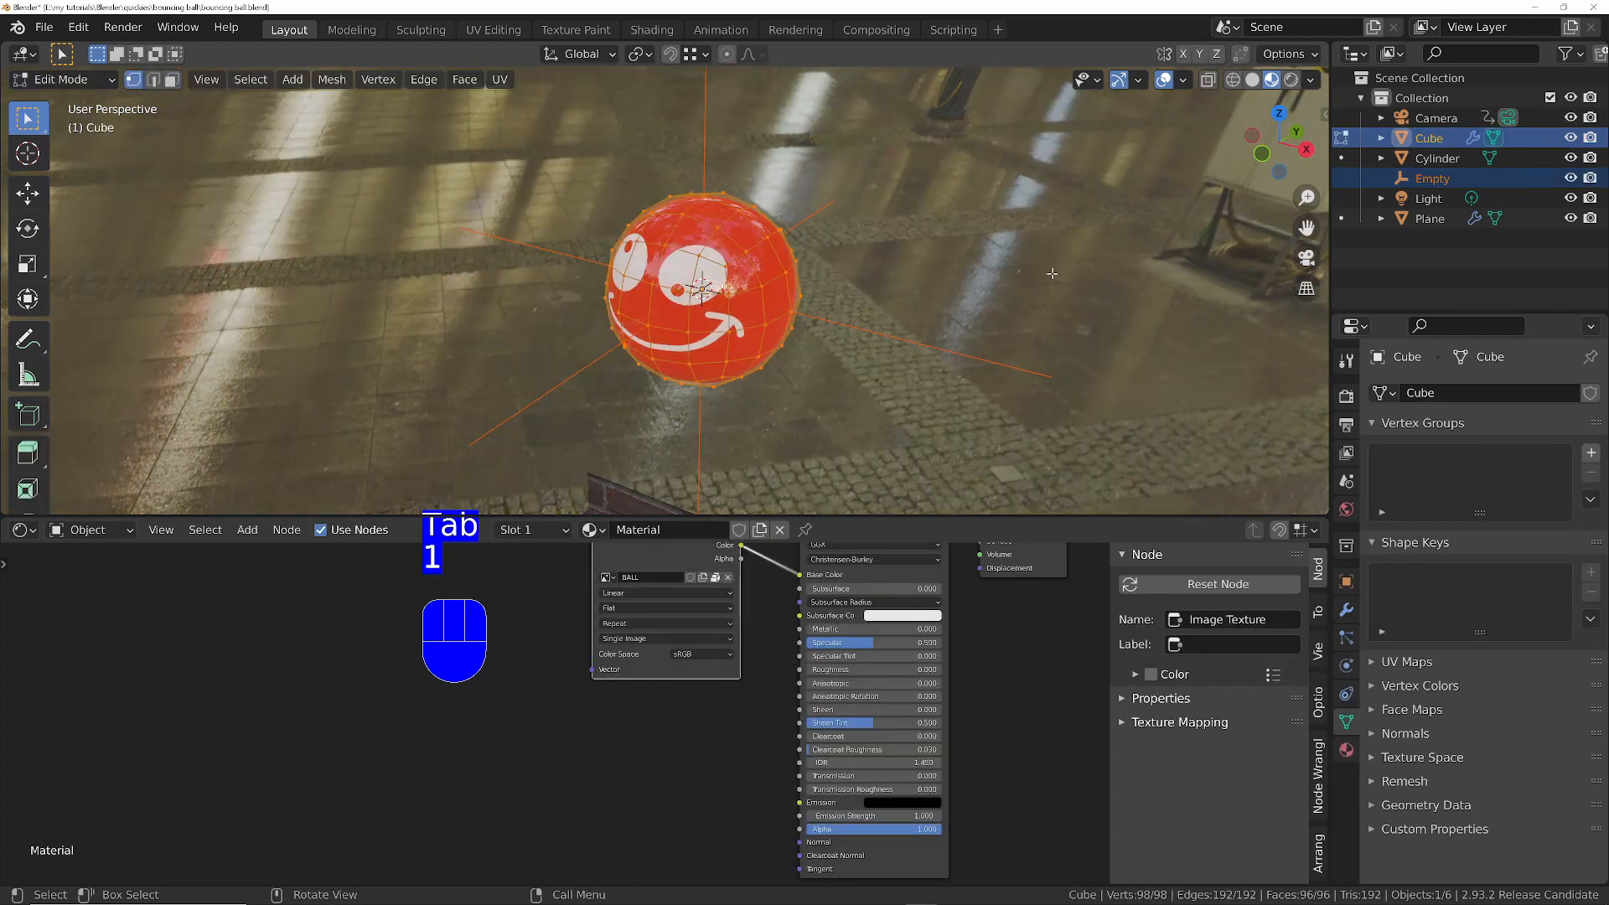
click(652, 287)
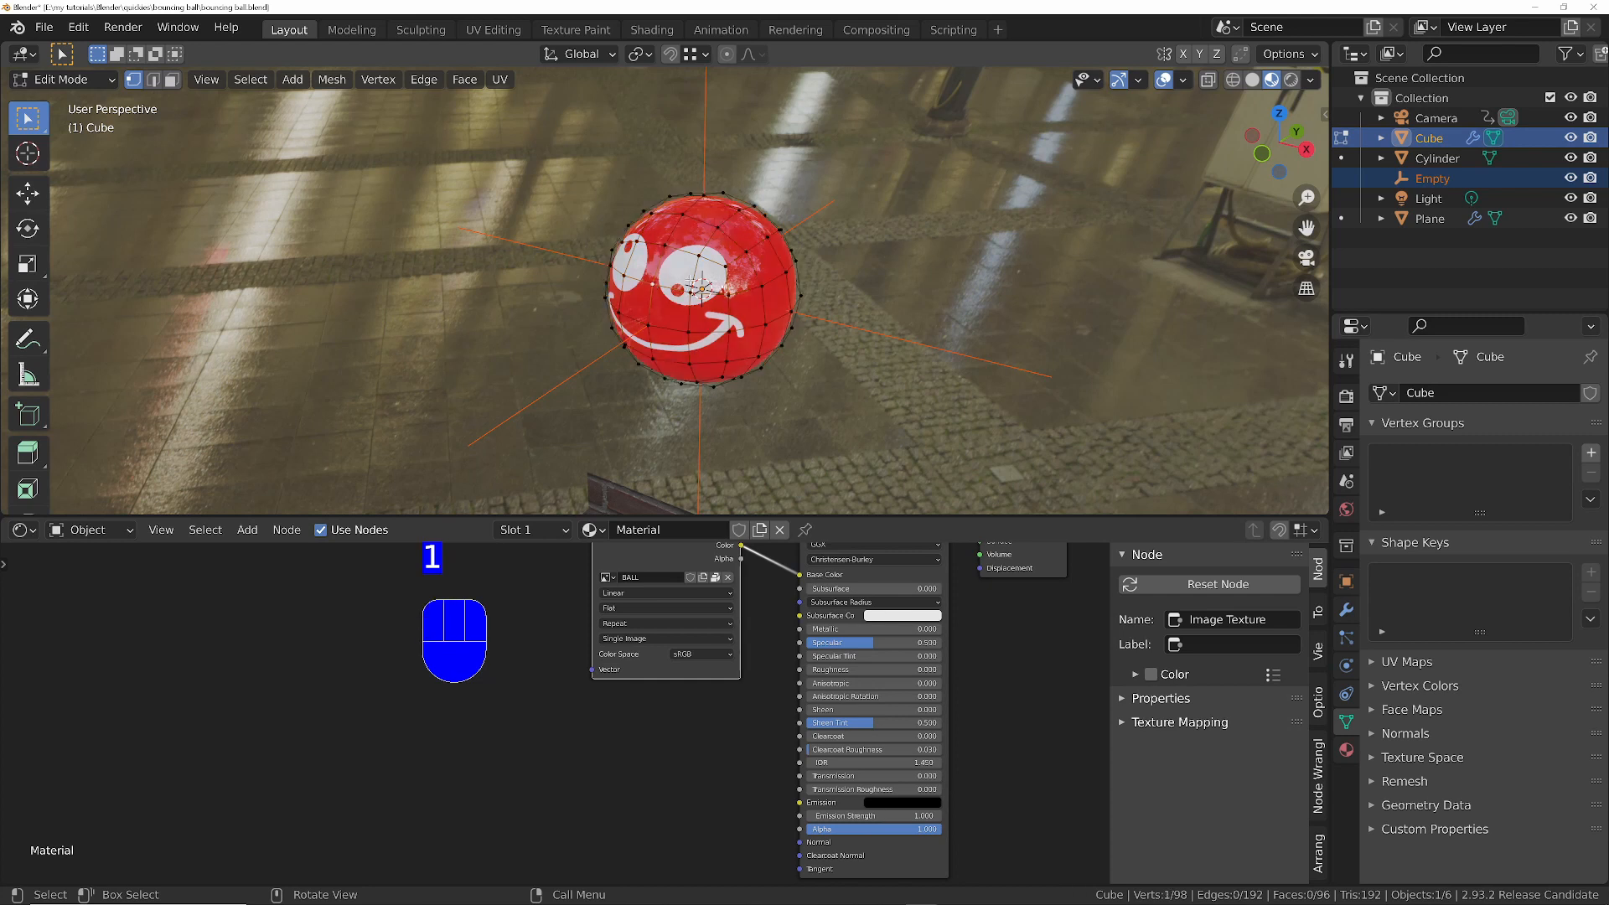
shift+click(684, 214)
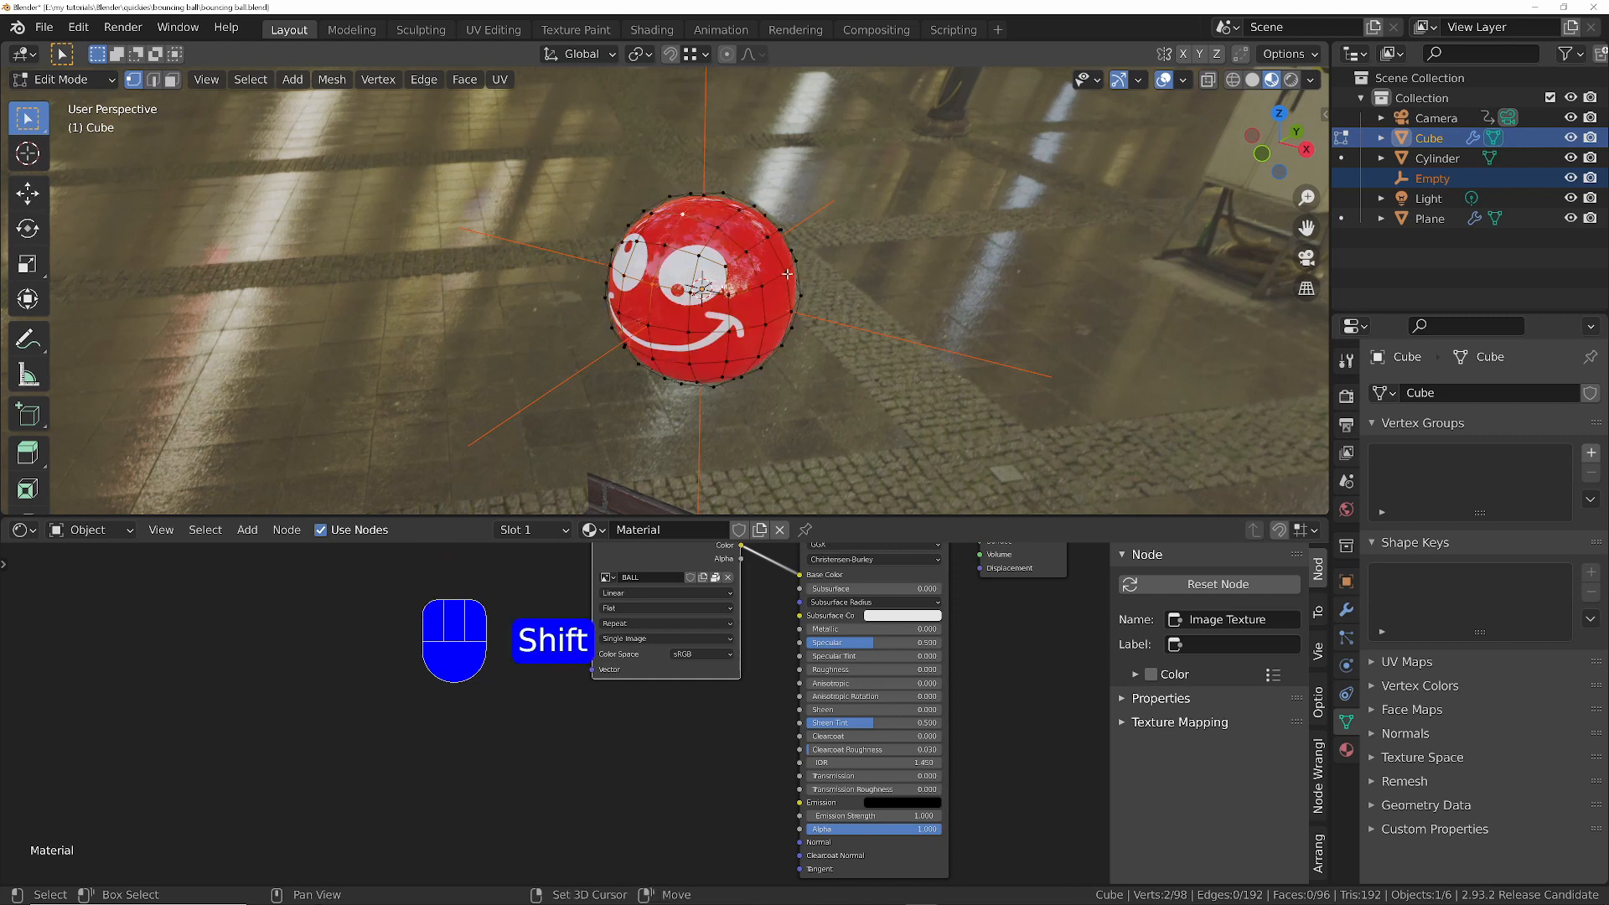
key(ctrl+p)
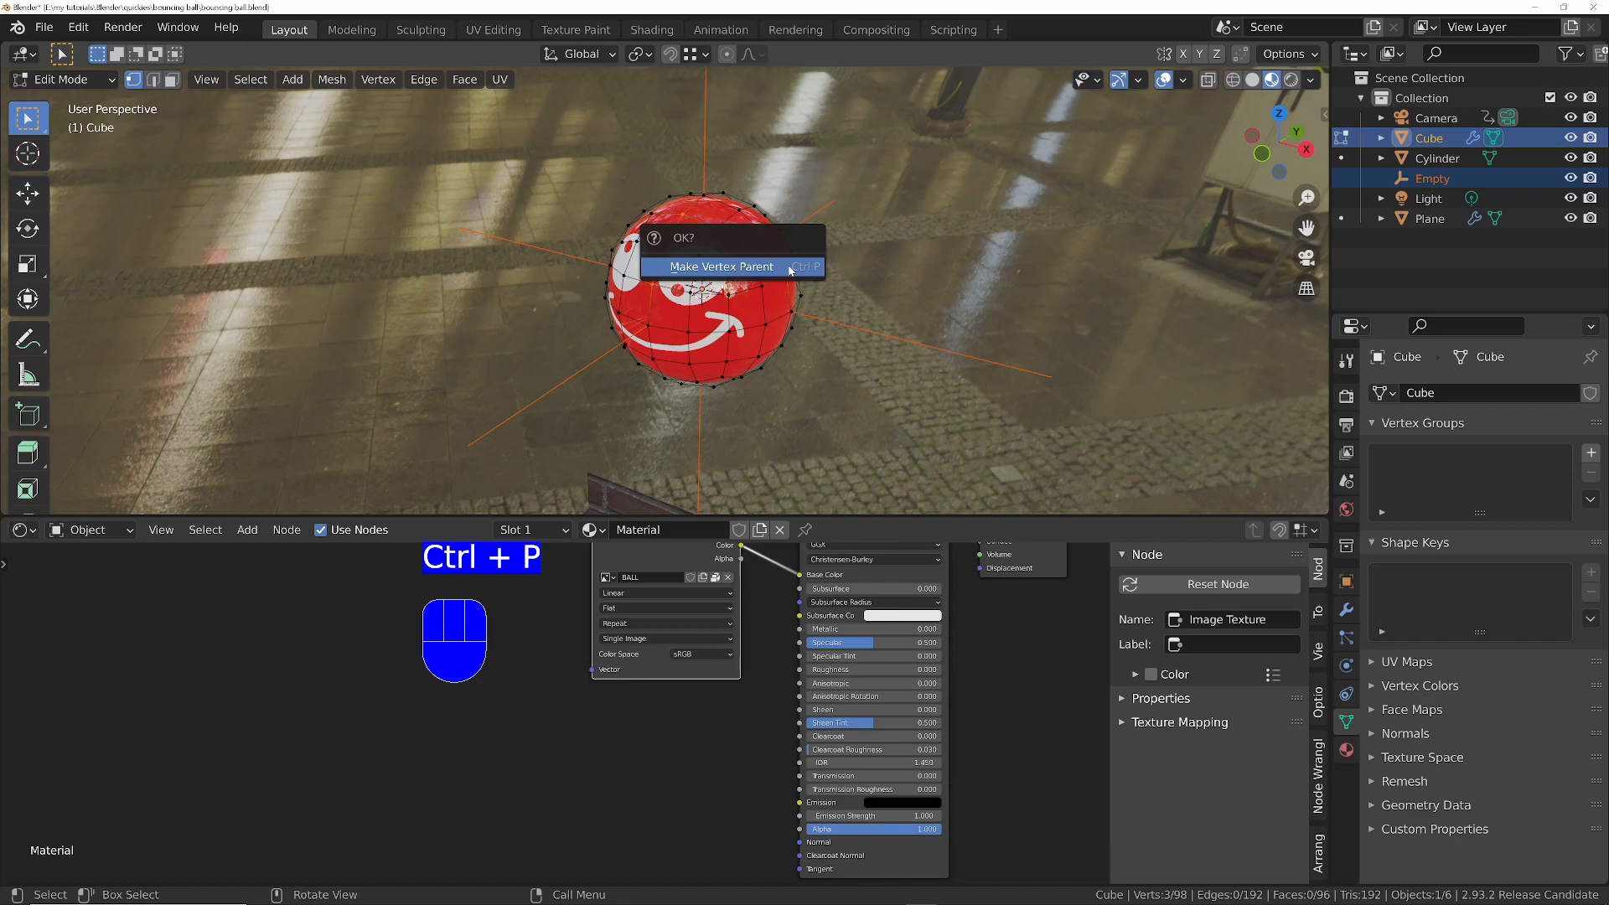
click(790, 268)
key(Tab)
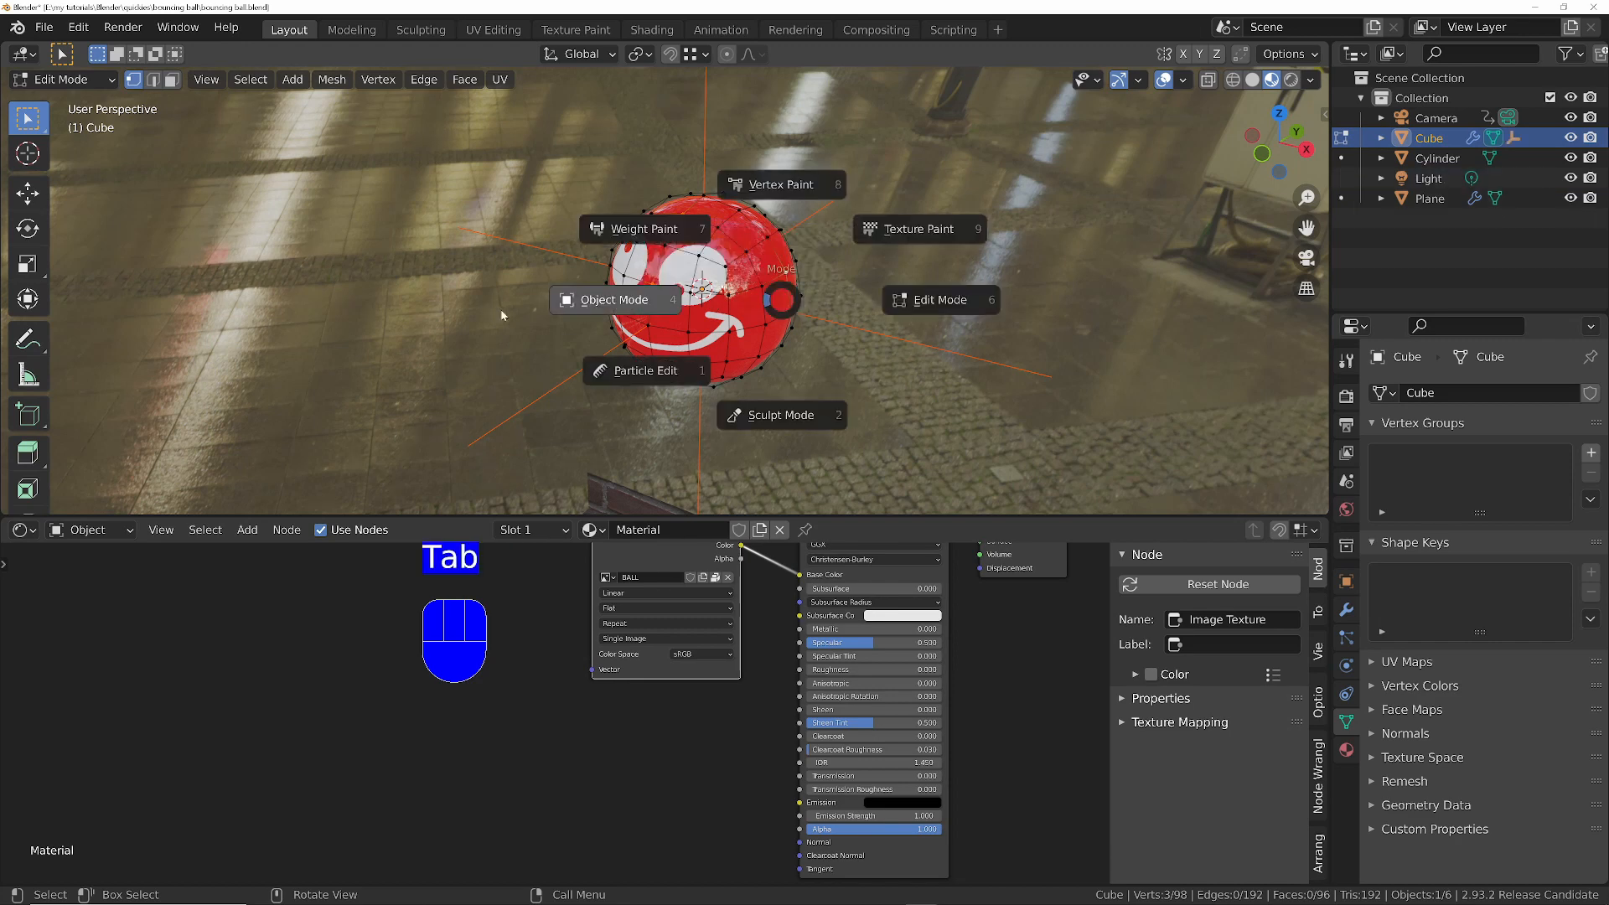
- Play the animation briefly to check whether the empty follows the ball
key(space)
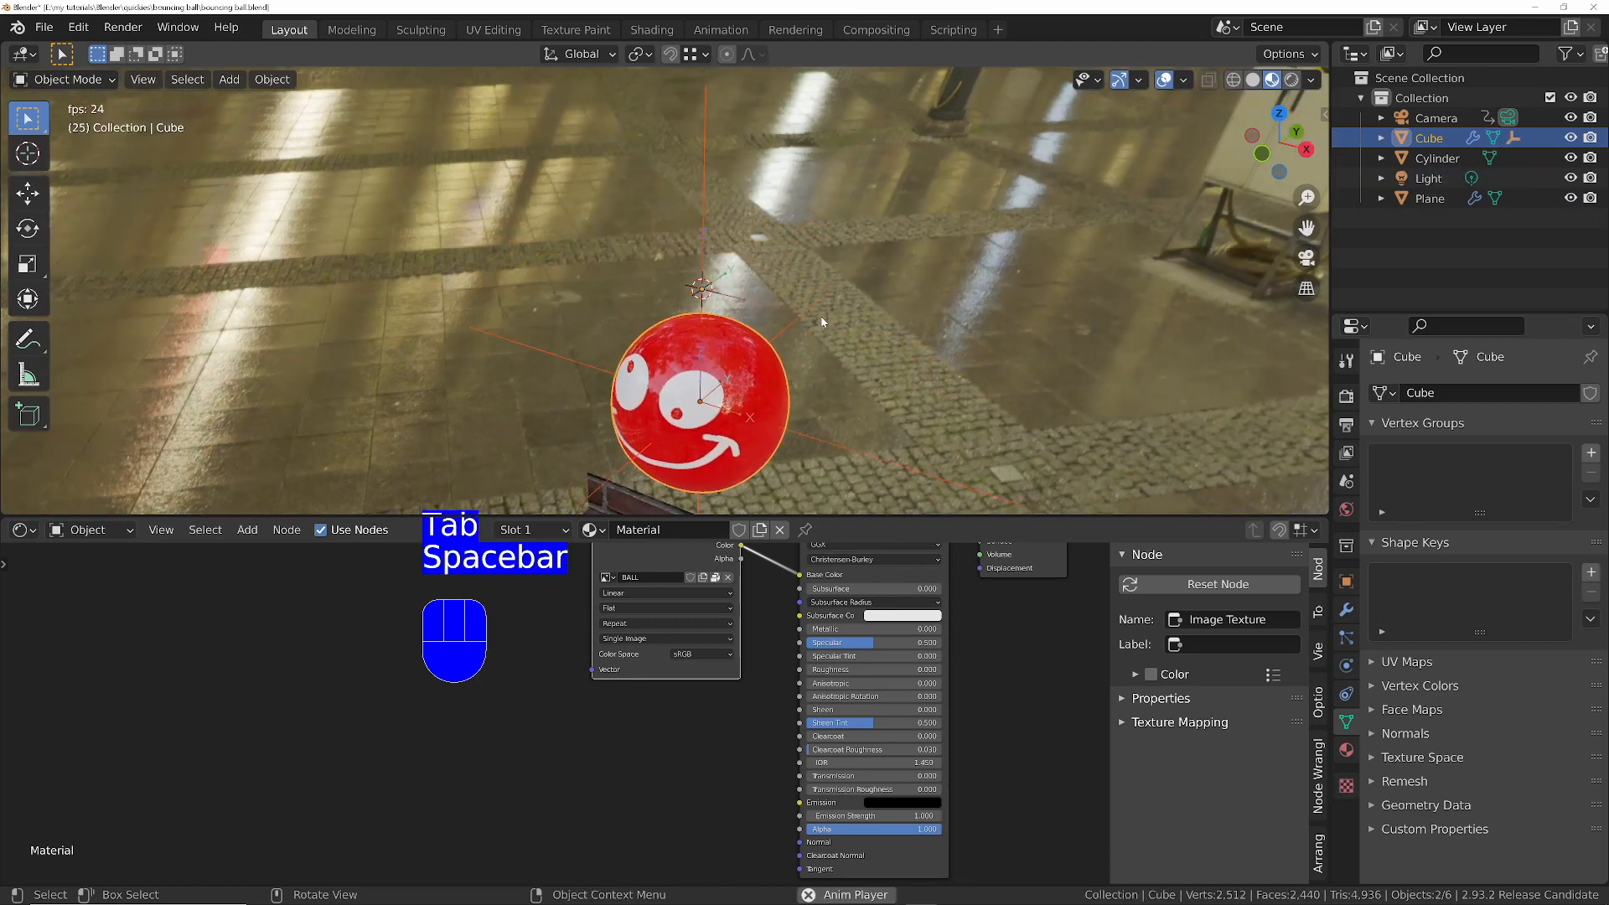
key(space)
scroll(793, 335, down, 6)
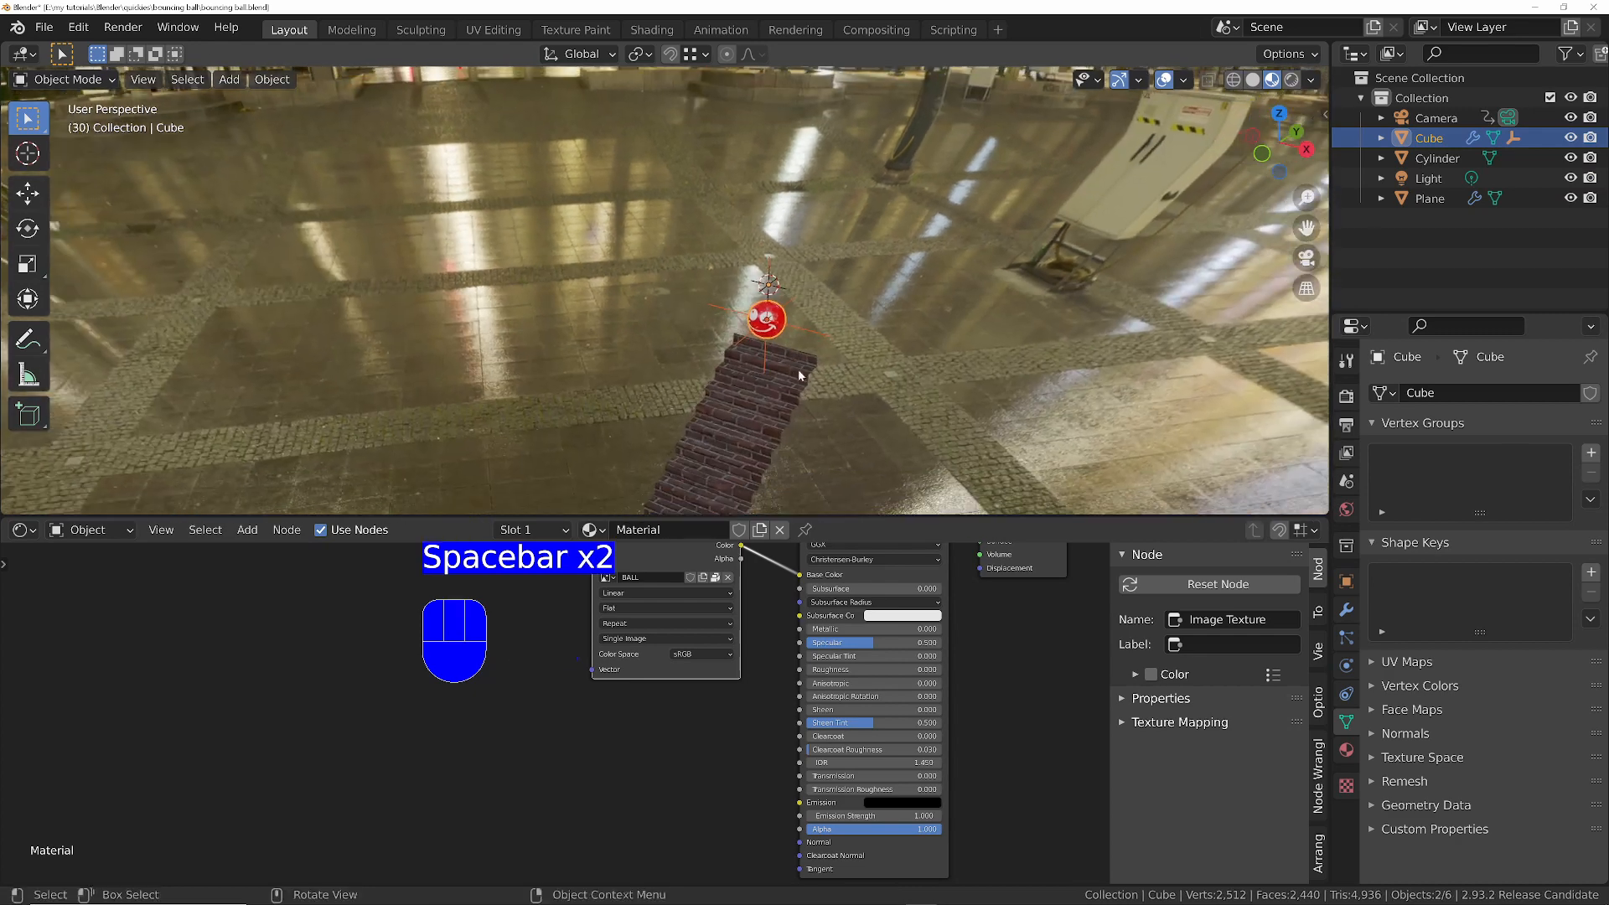
- Set the camera's depth of field focus object to the empty by sampling it in the viewport
click(1436, 118)
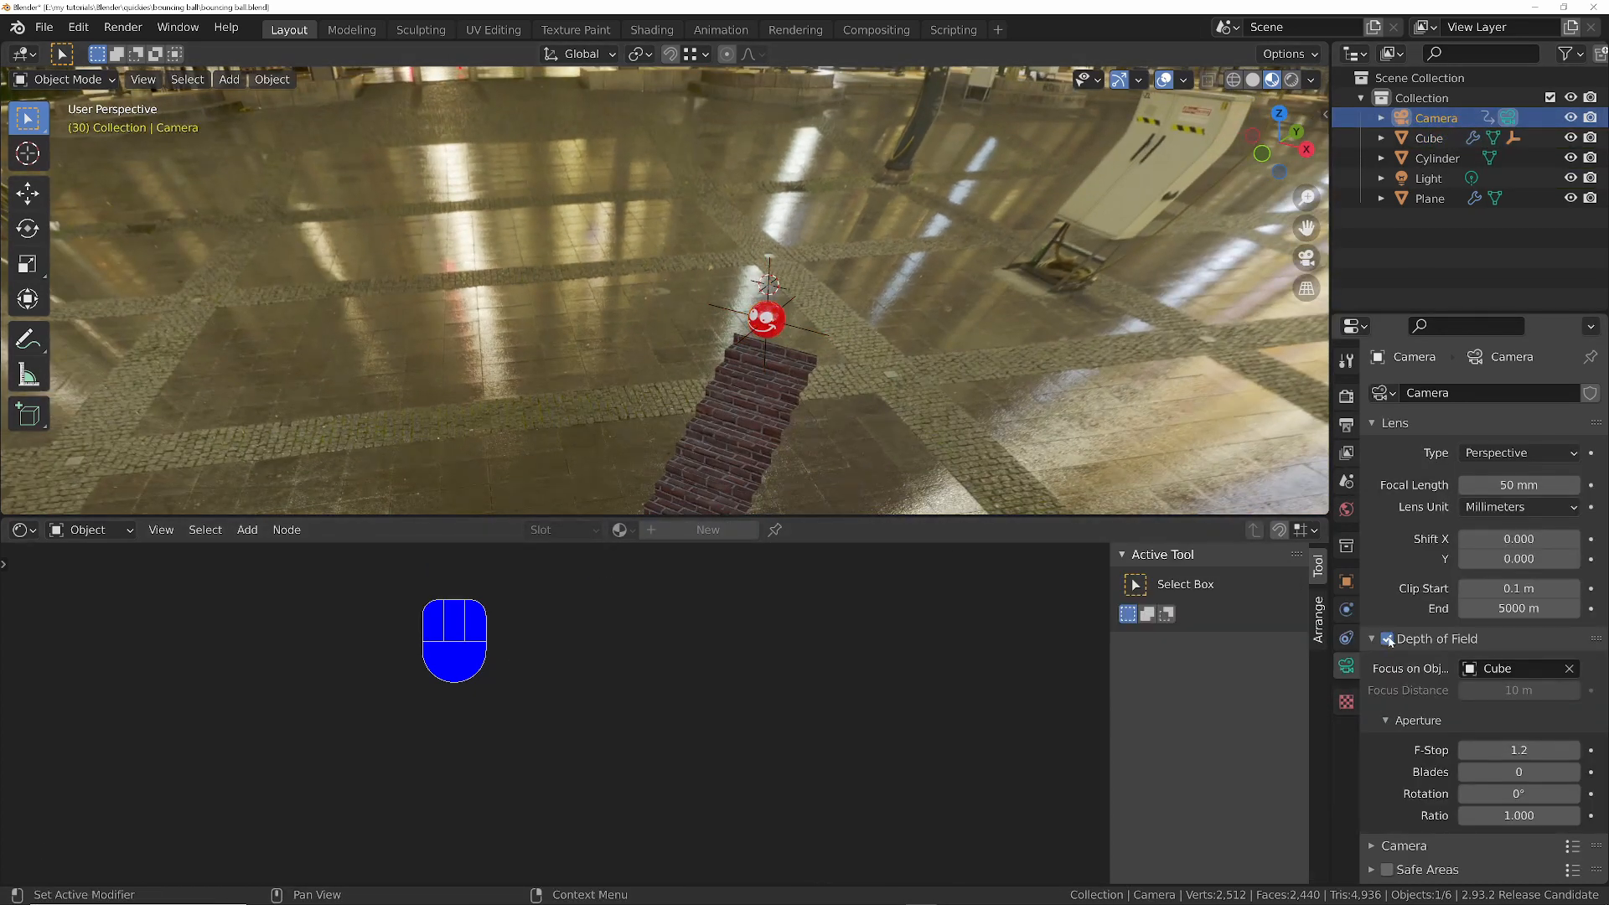
key(e)
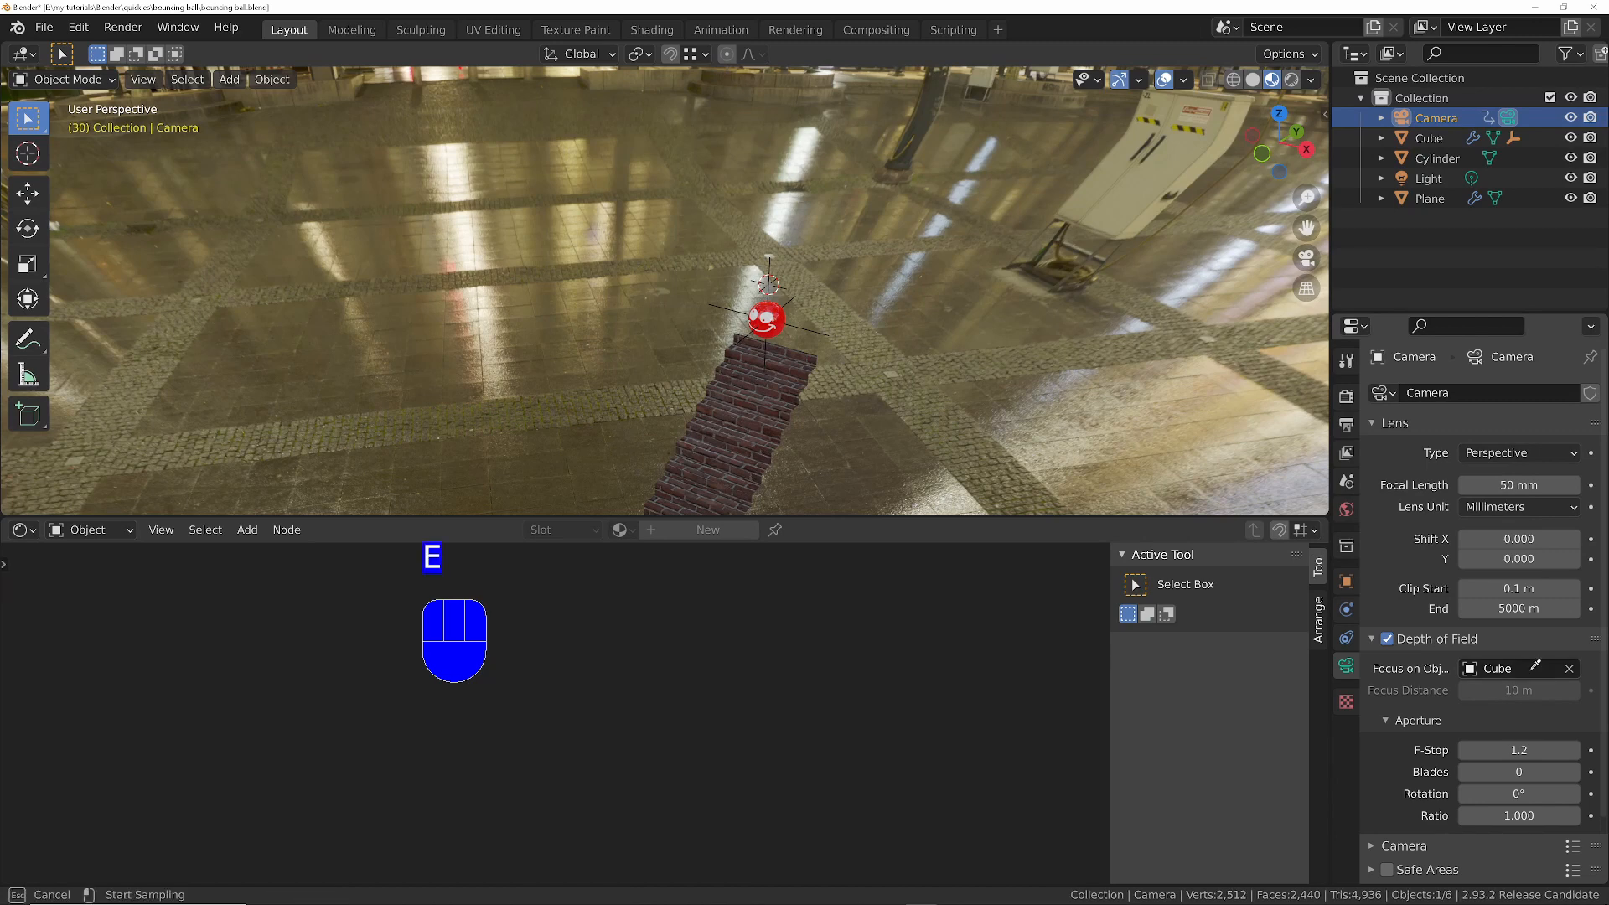
click(765, 256)
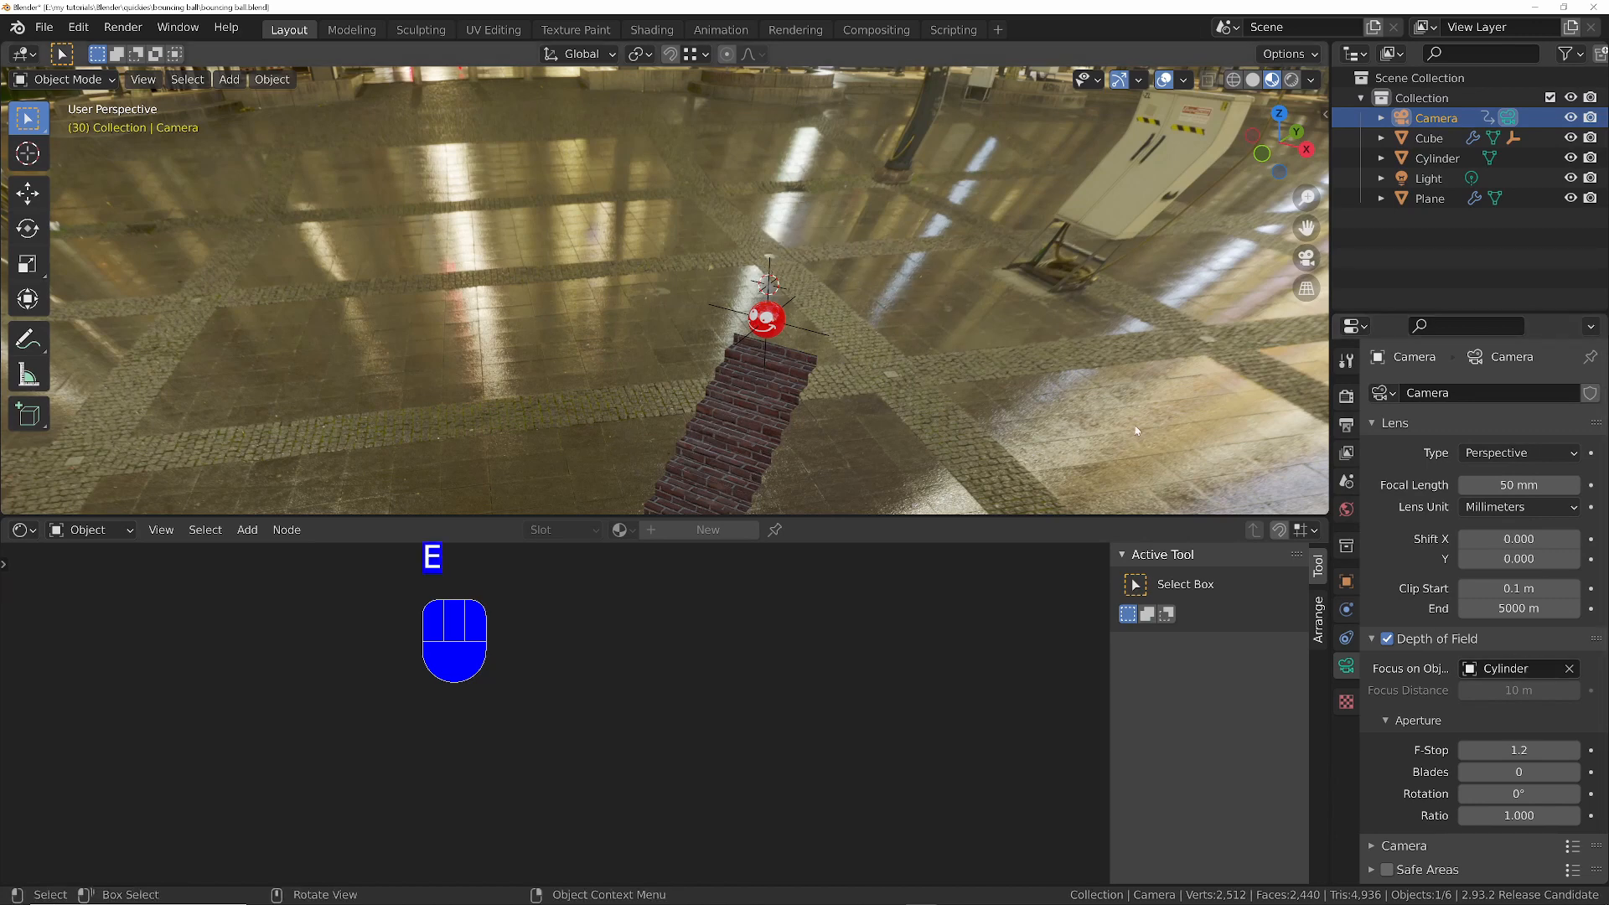
key(e)
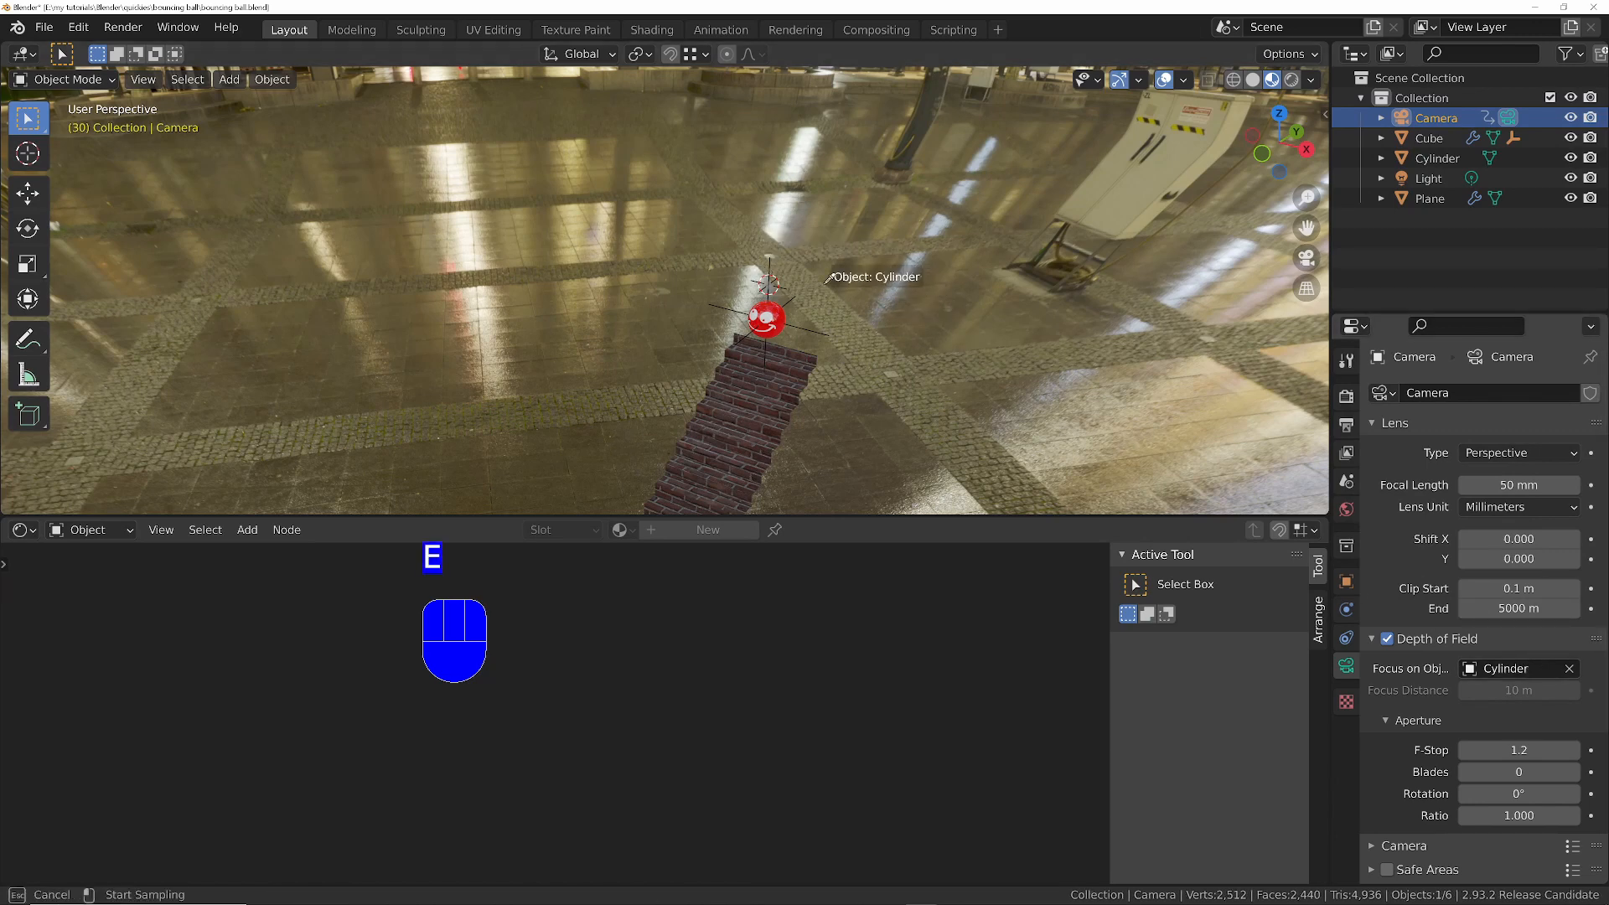
click(772, 262)
- Set the camera's F-Stop to 0.1 and play the animation in camera view with the viewport overlays hidden
key(KP_0)
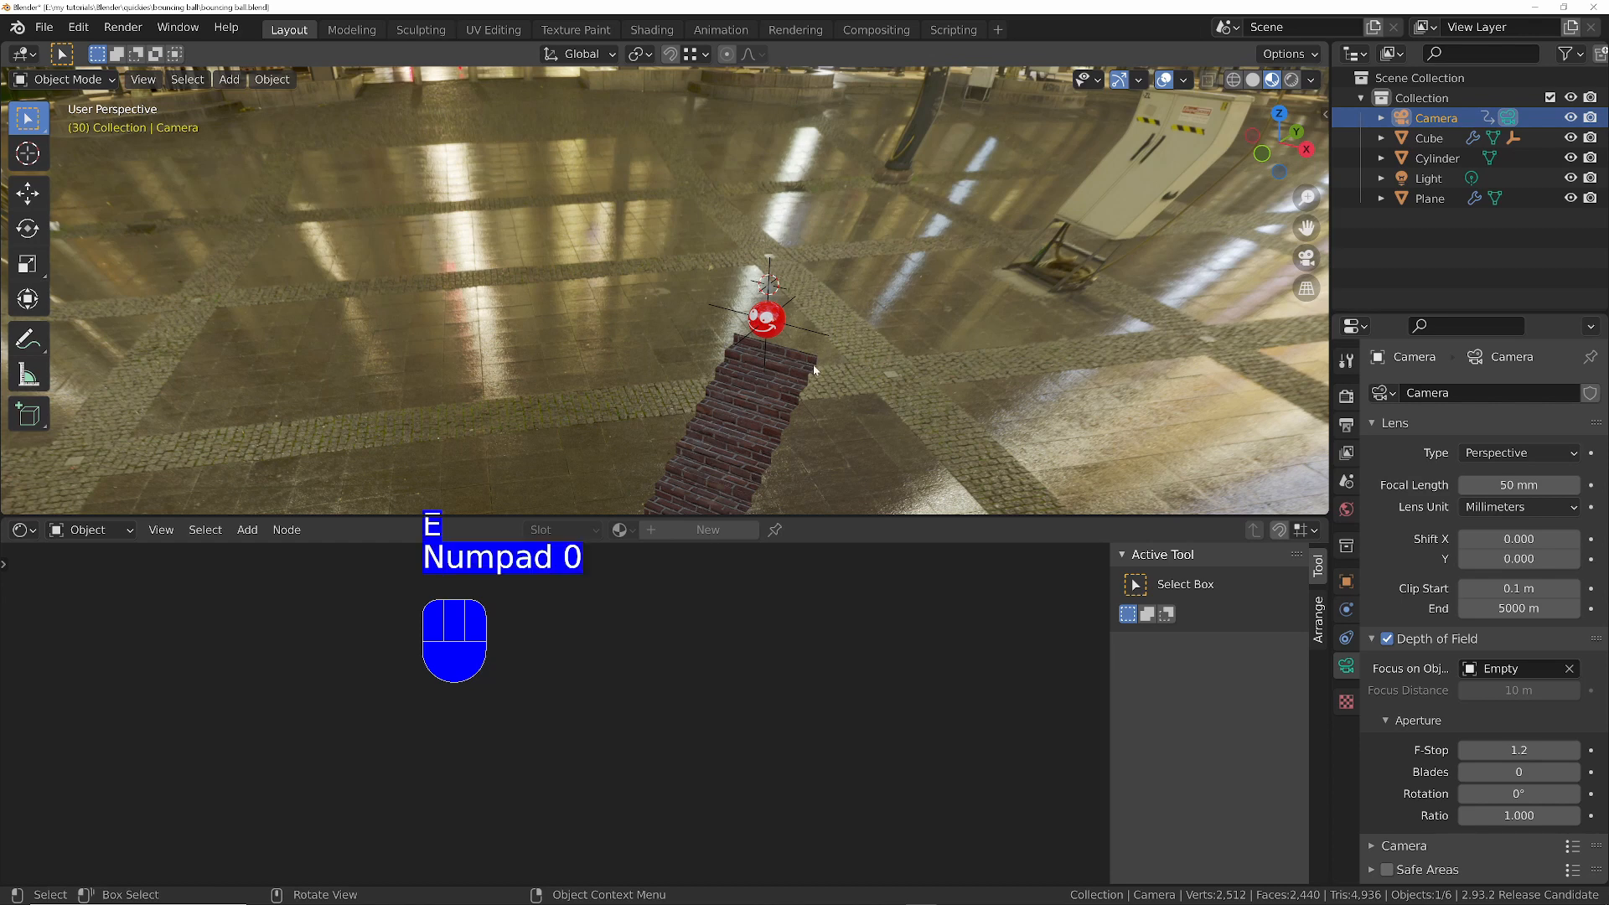
drag(1559, 746, 1508, 745)
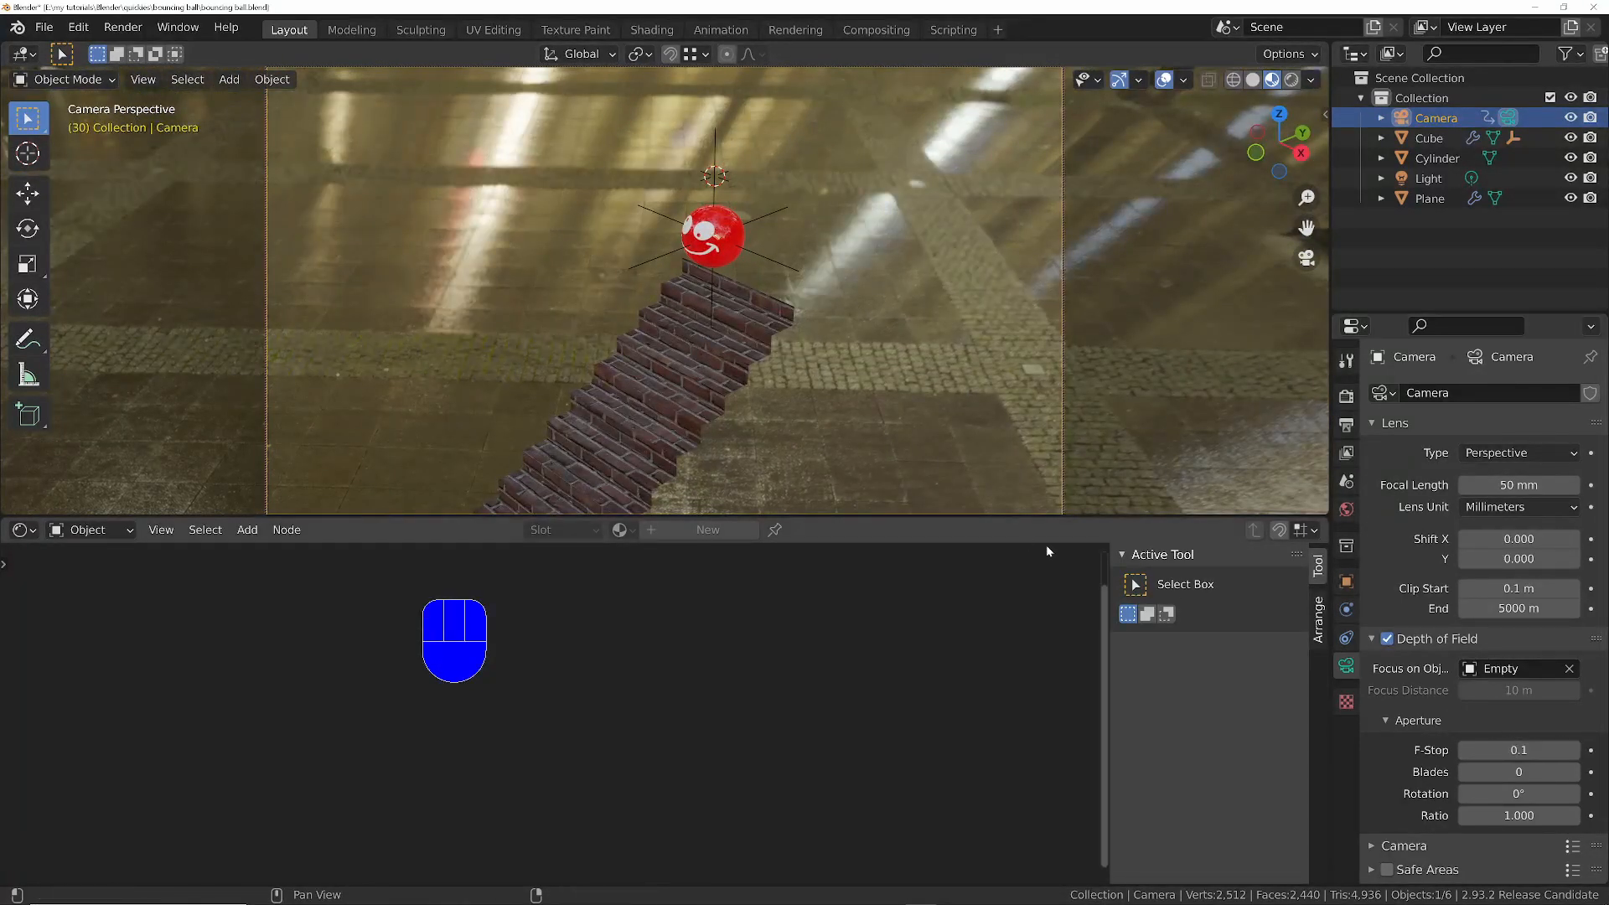
key(space)
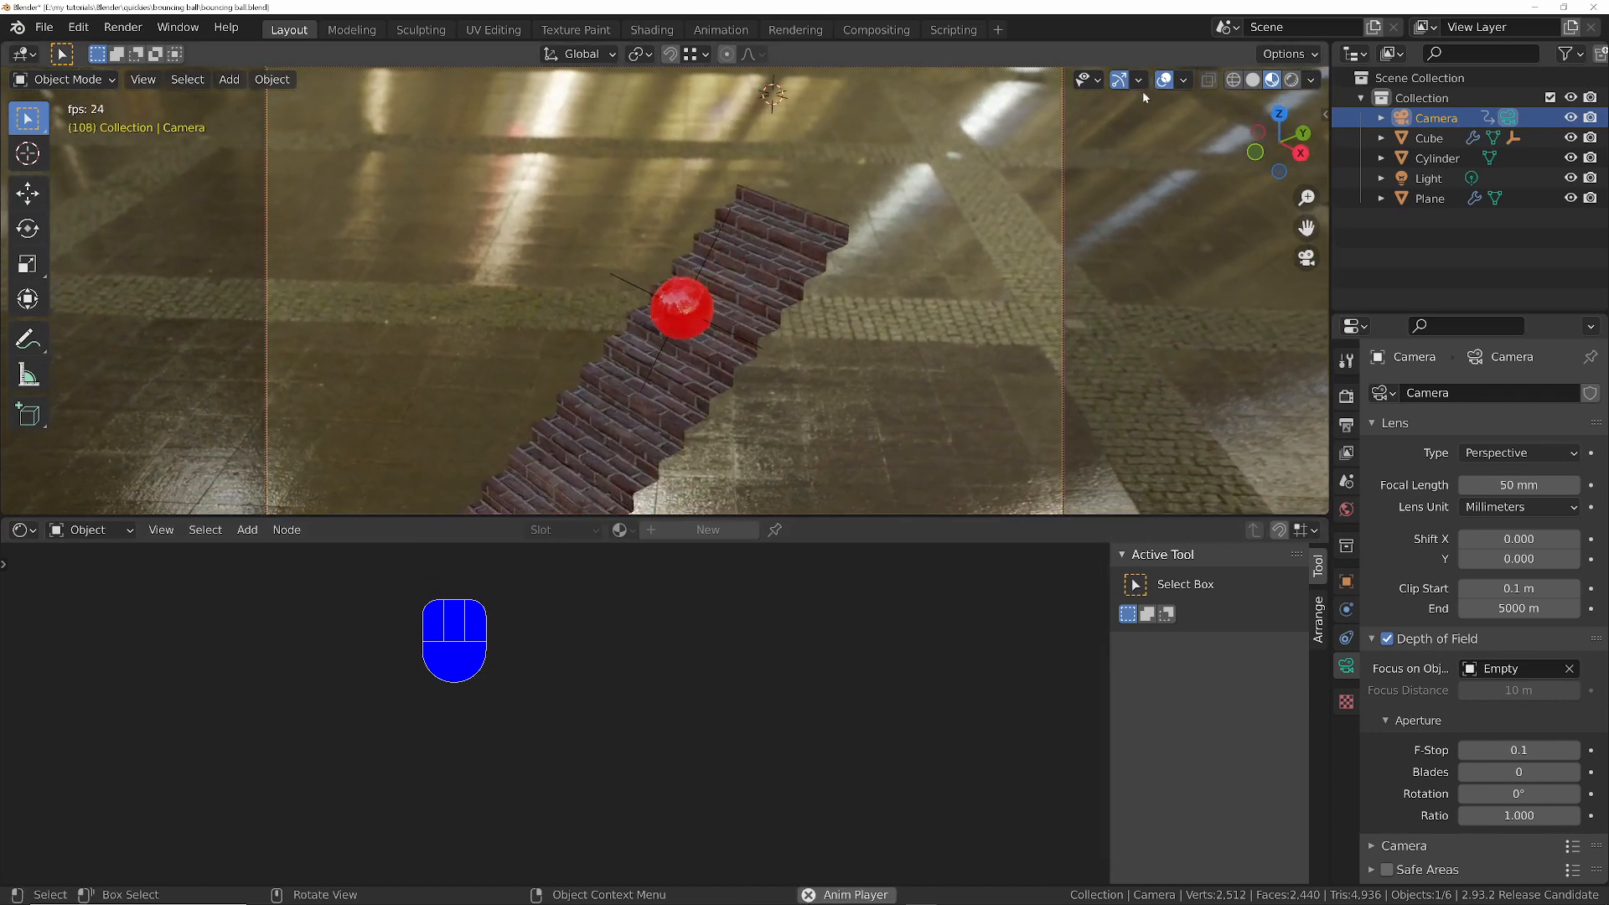
click(1164, 79)
key(space)
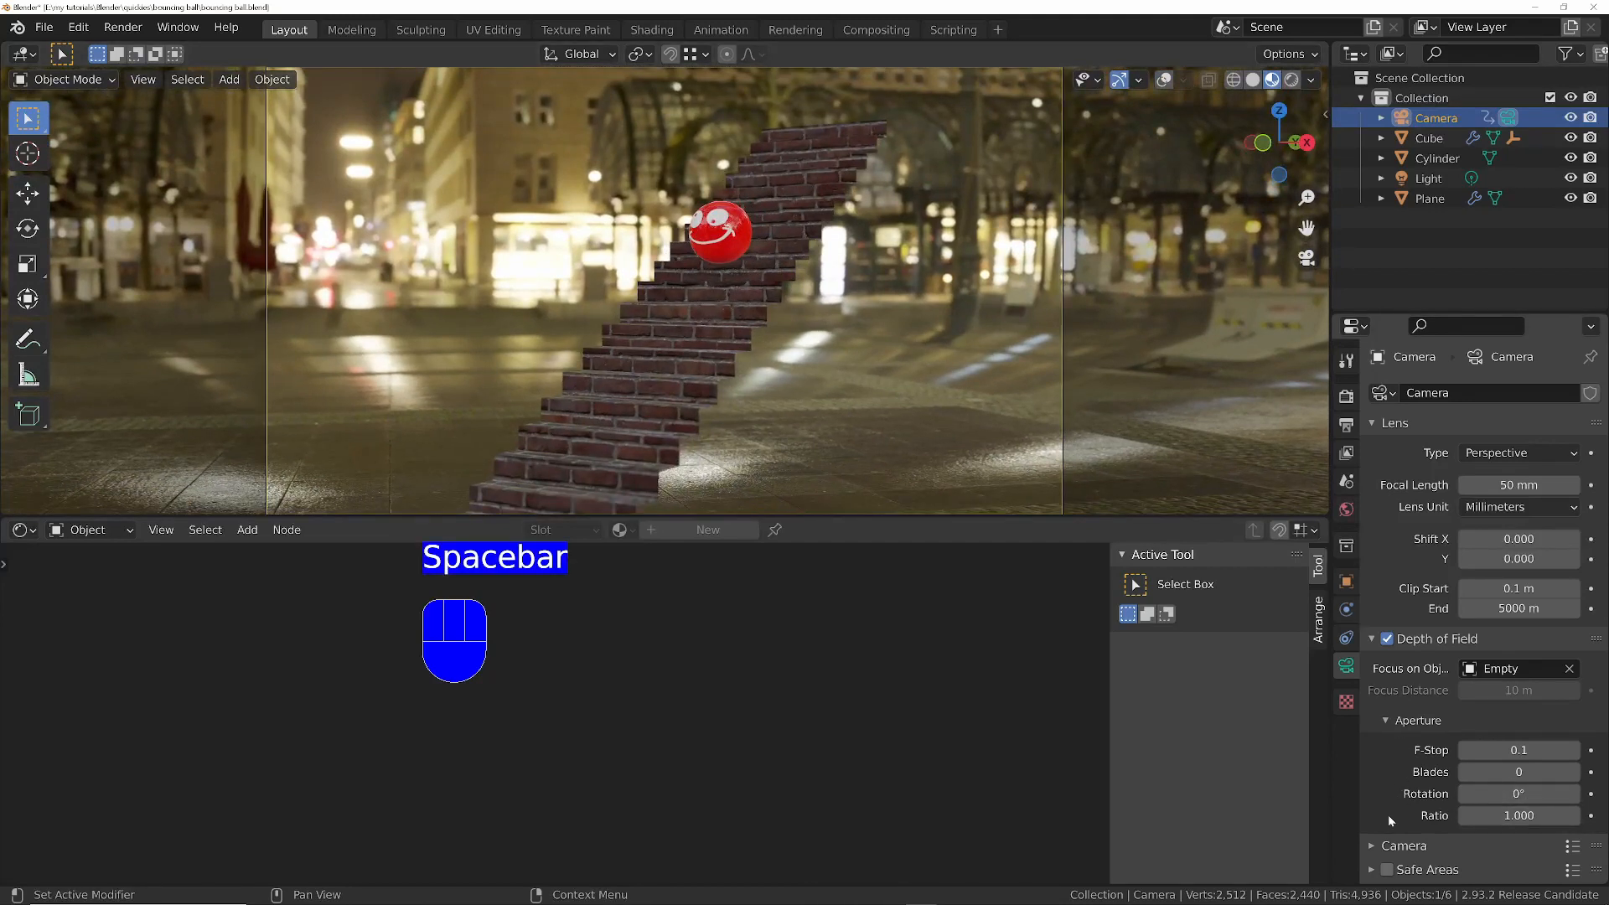
- Set the camera's Passepartout opacity to 1.000 and play the animation to inspect the background blur
scroll(1391, 821, down, 7)
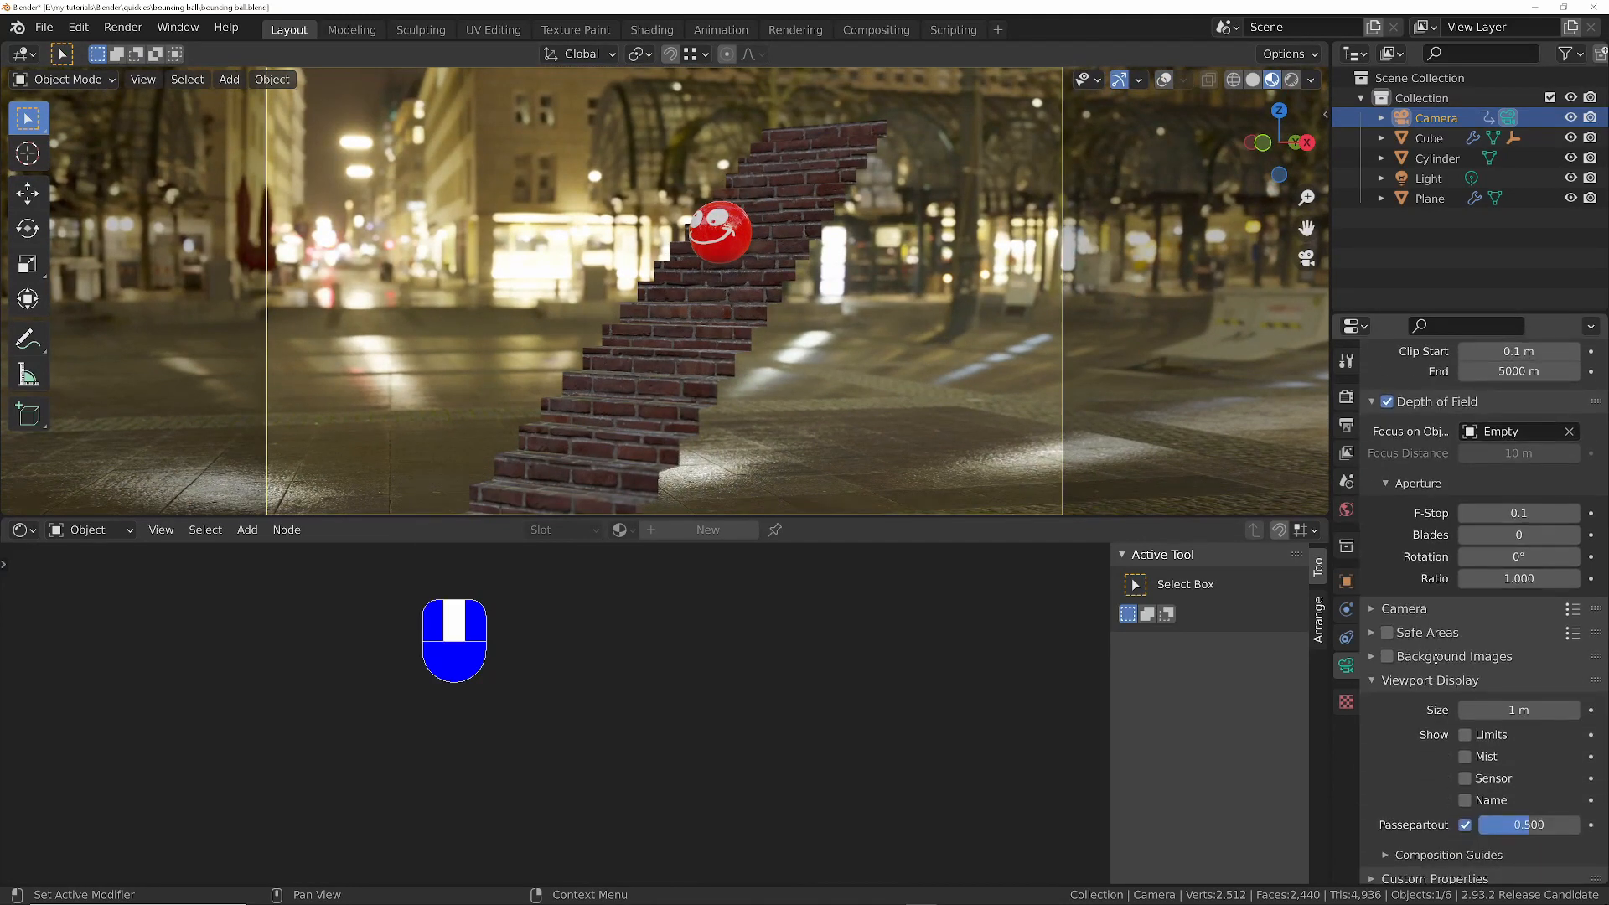
drag(1506, 839, 1571, 839)
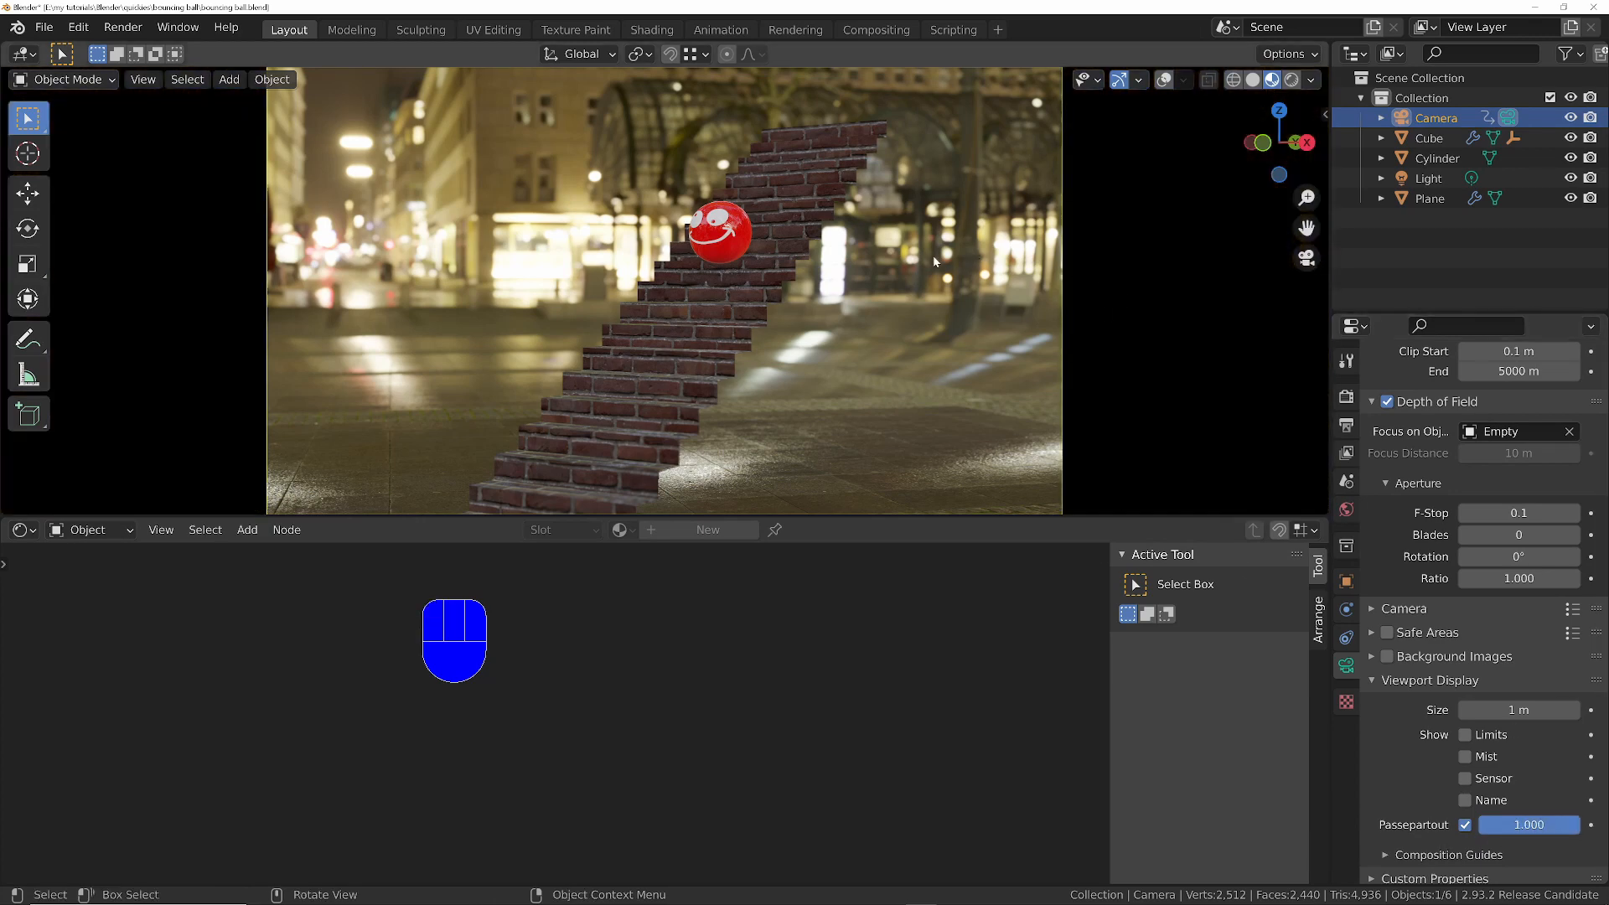
key(space)
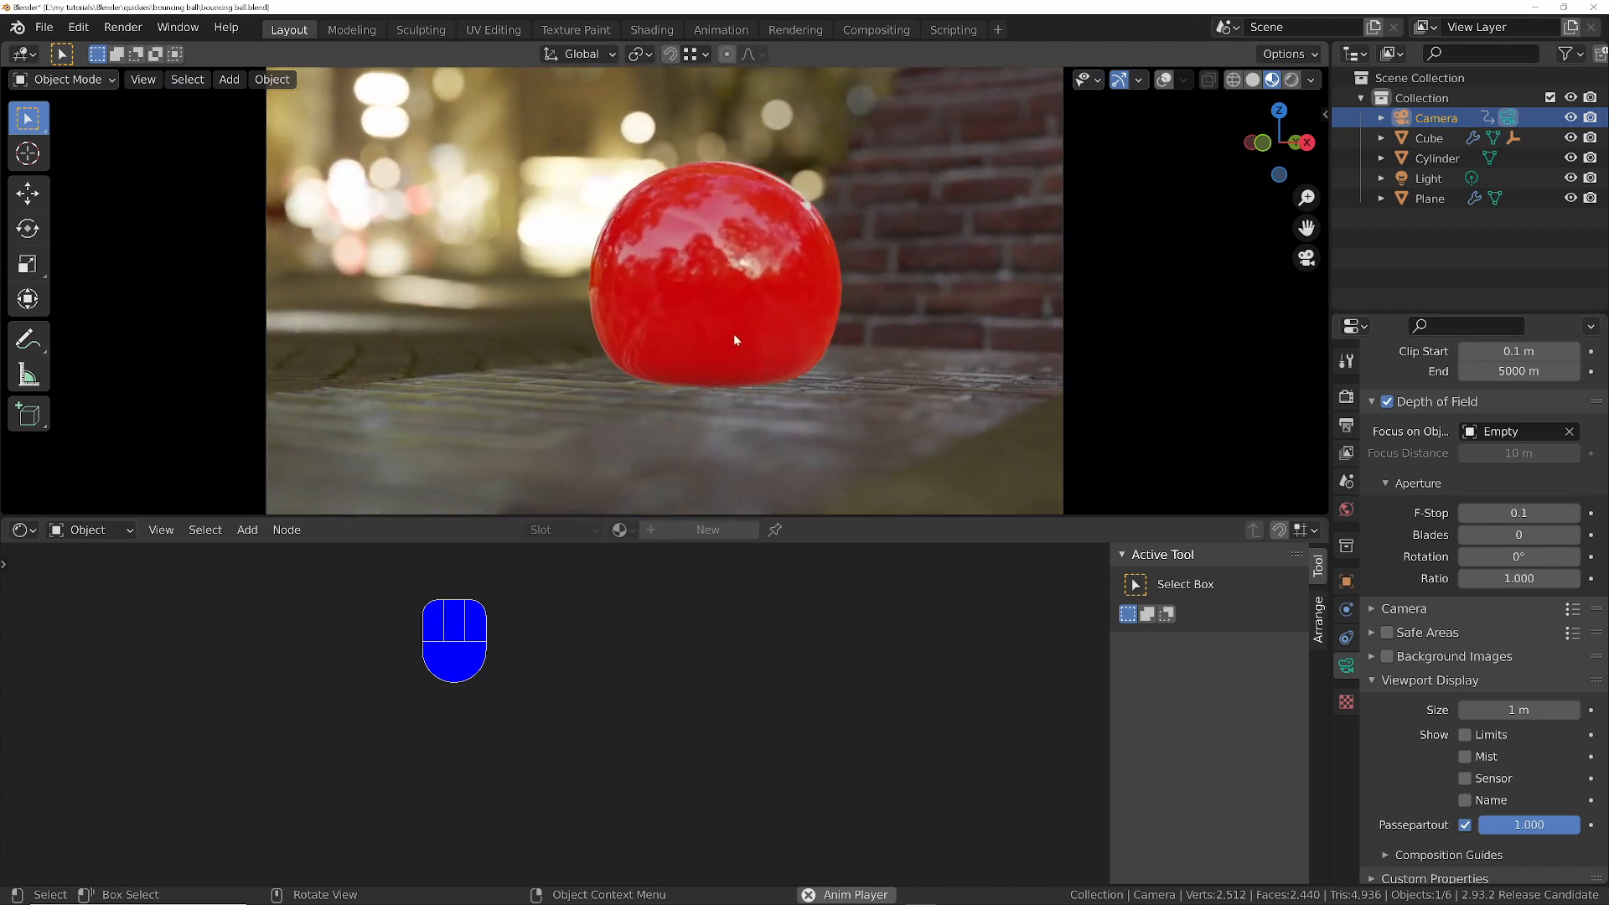
key(space)
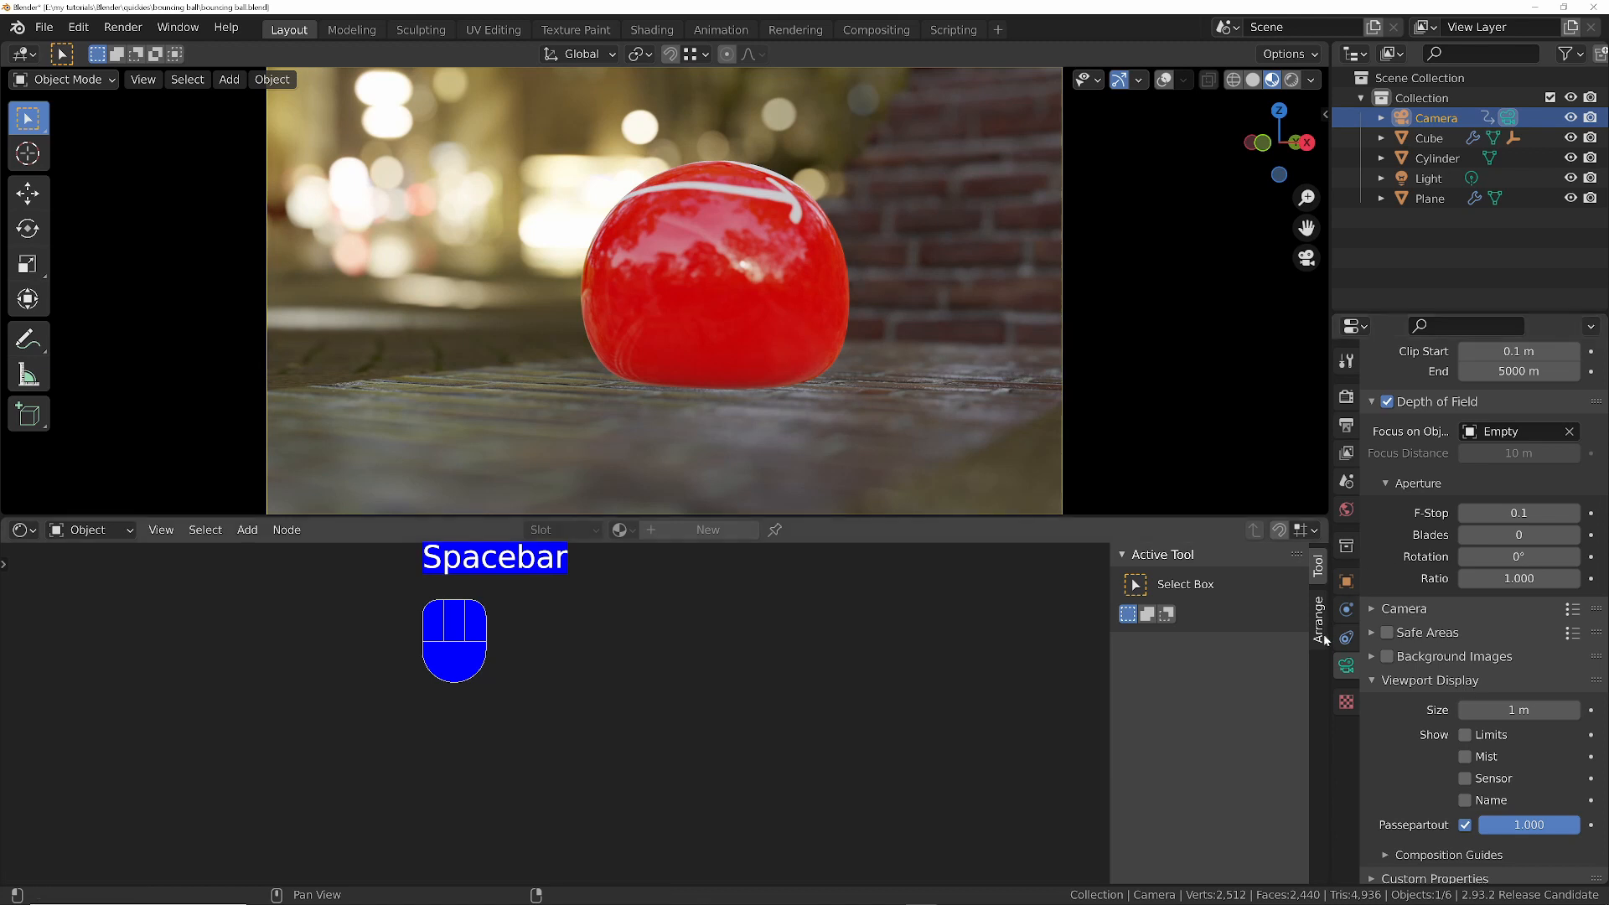
- Set the camera's F-Stop to 0.5 and replay the animation from the first frame
shift+drag(1518, 513, 1551, 513)
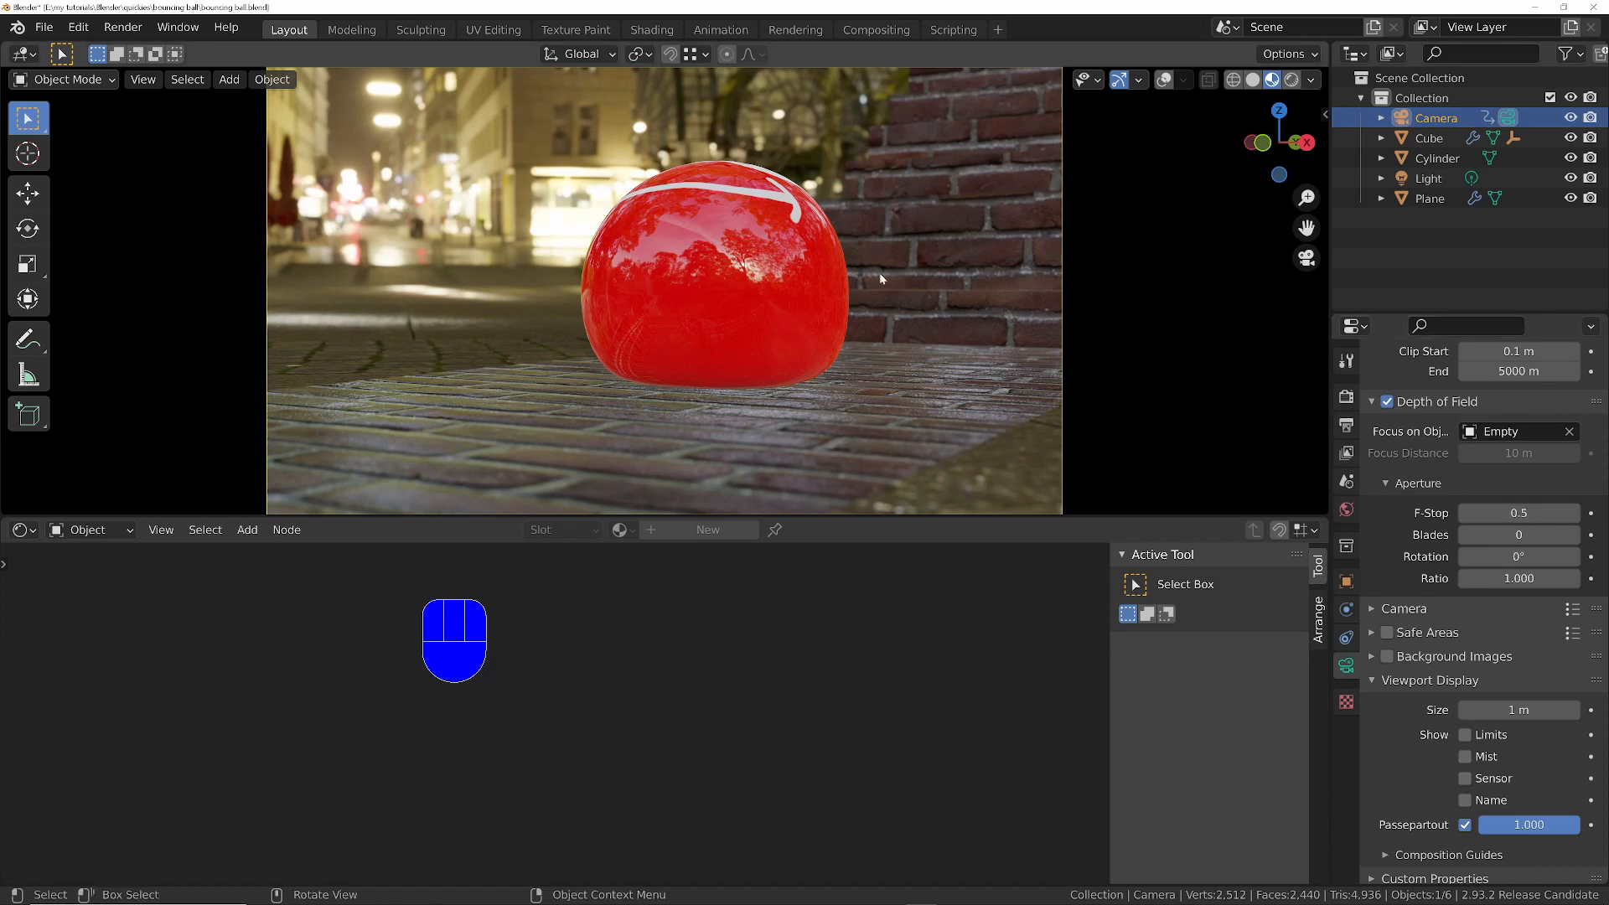
key(Left)
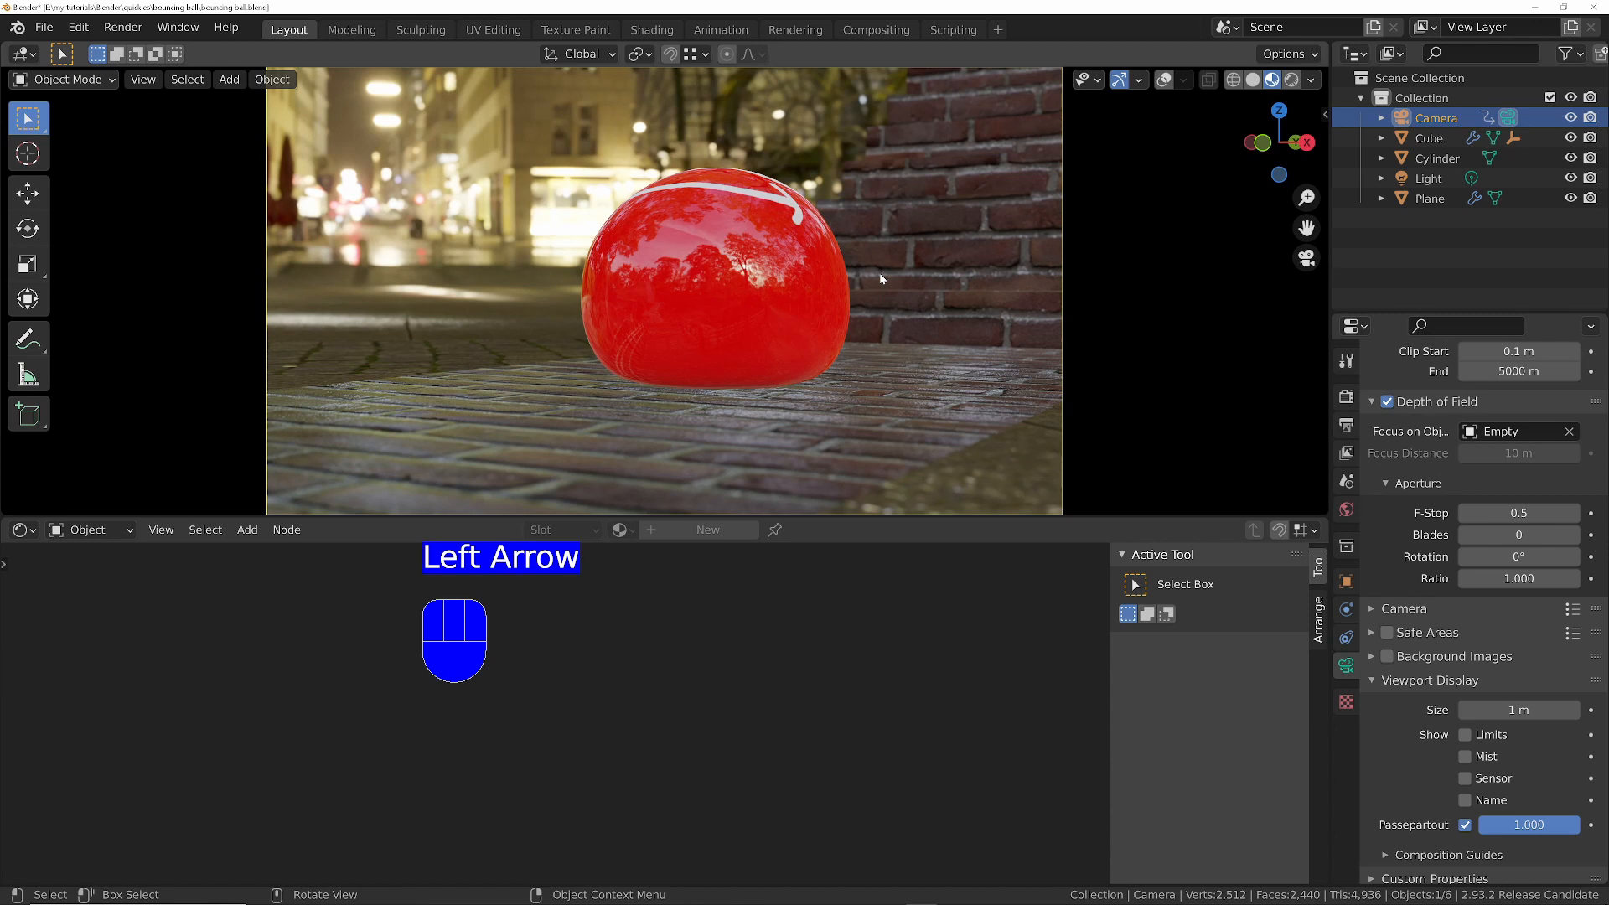
key(shift+Left)
key(space)
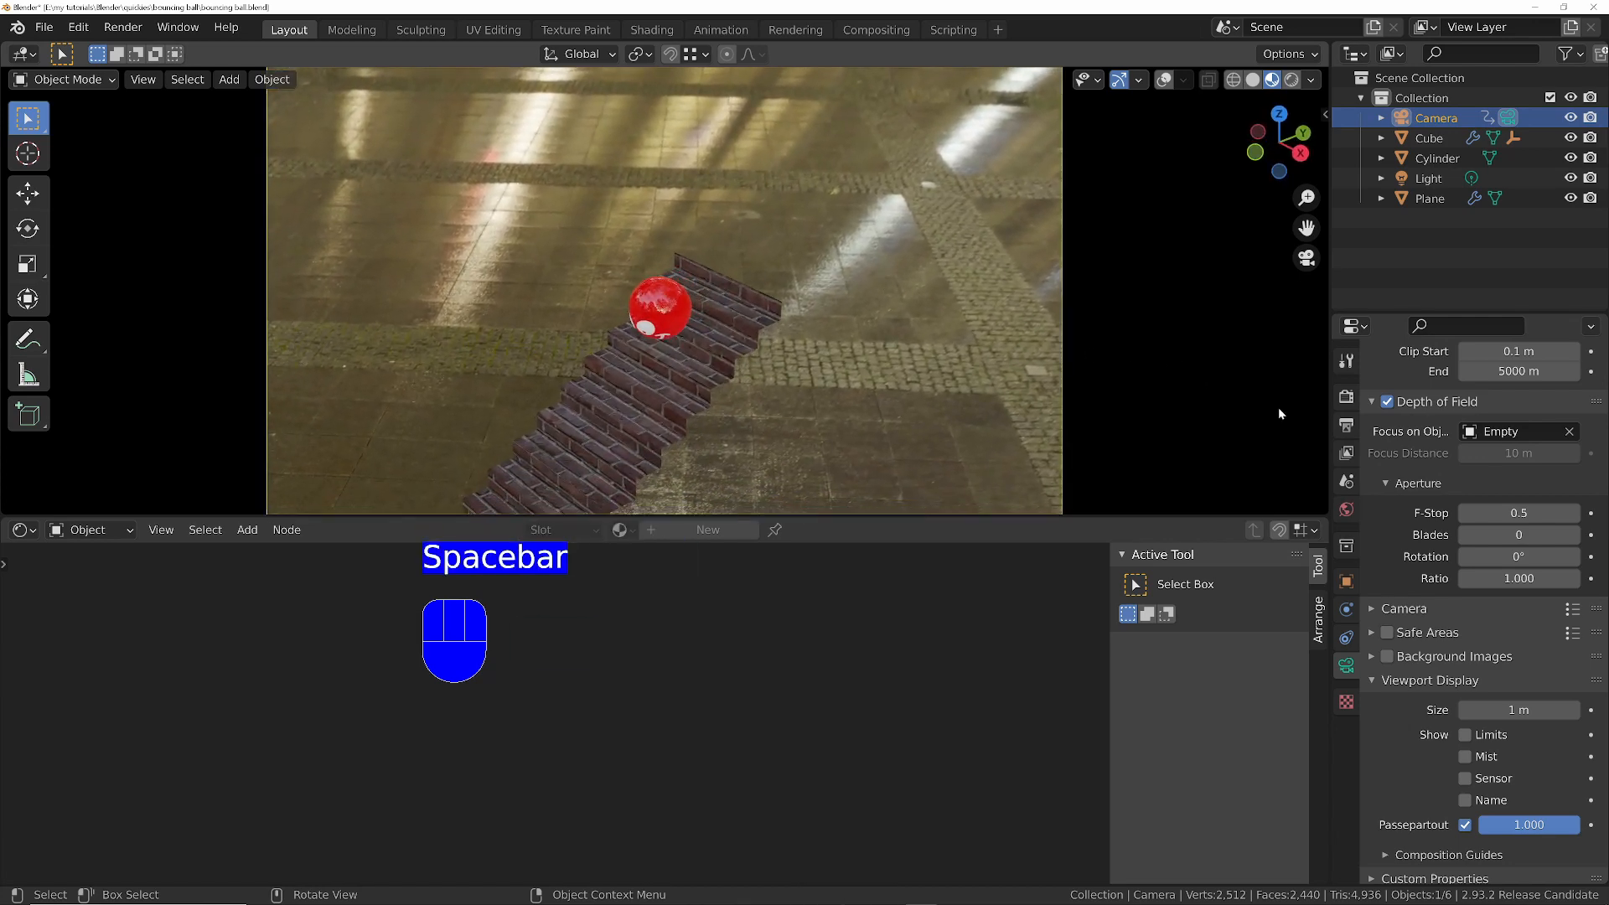
- Enable Bloom and Motion Blur for the Eevee render and show the Motion Blur settings
click(1347, 396)
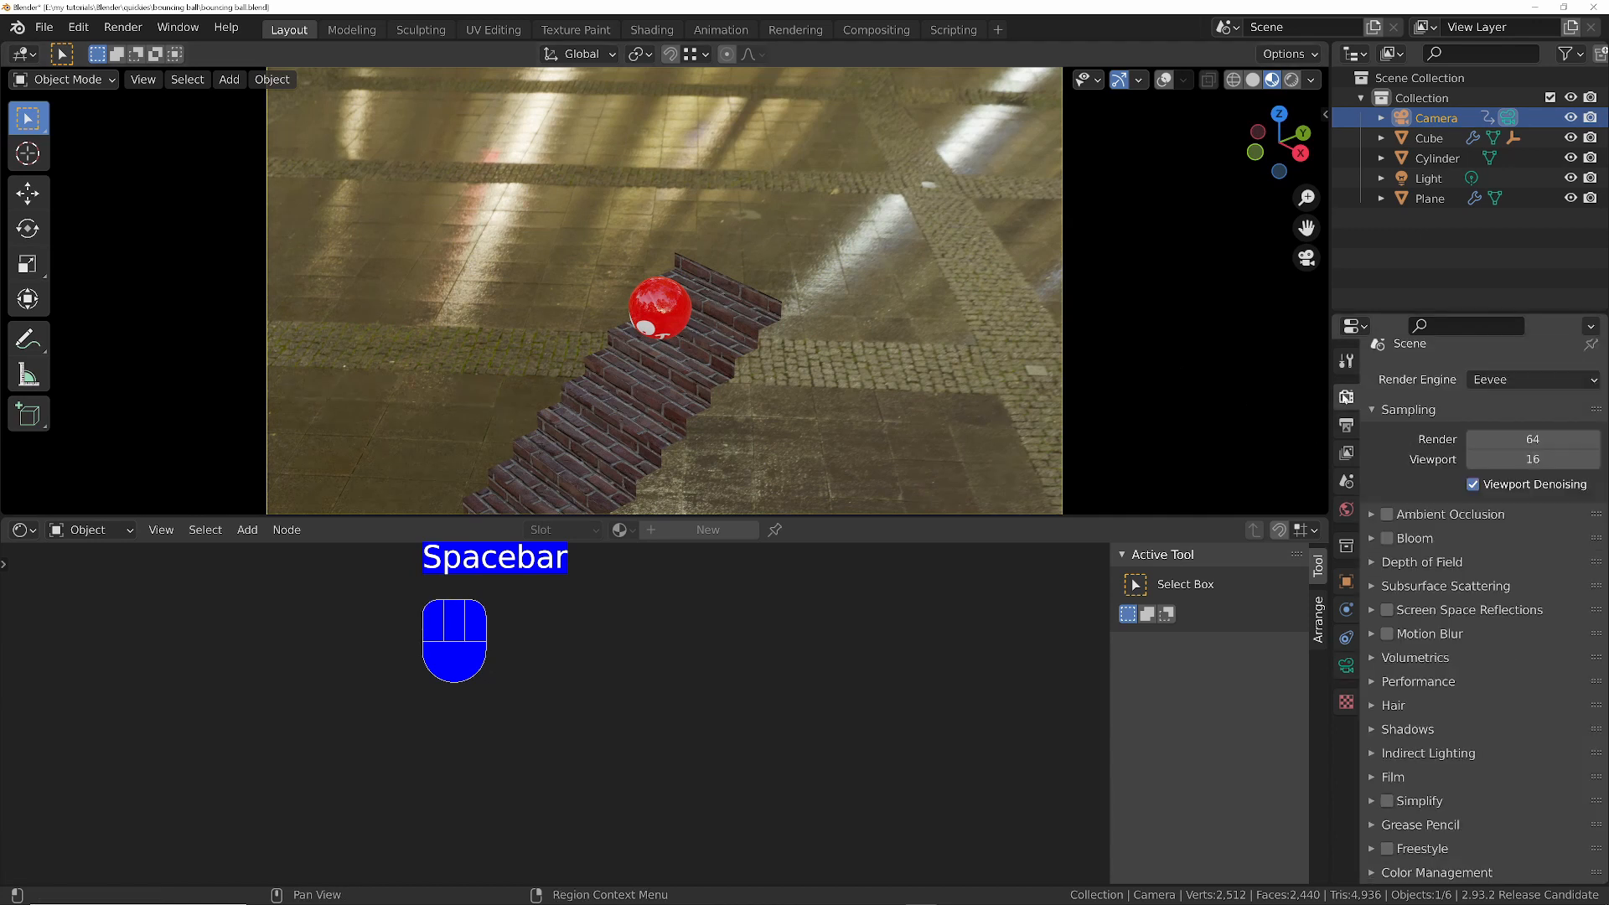
click(1387, 539)
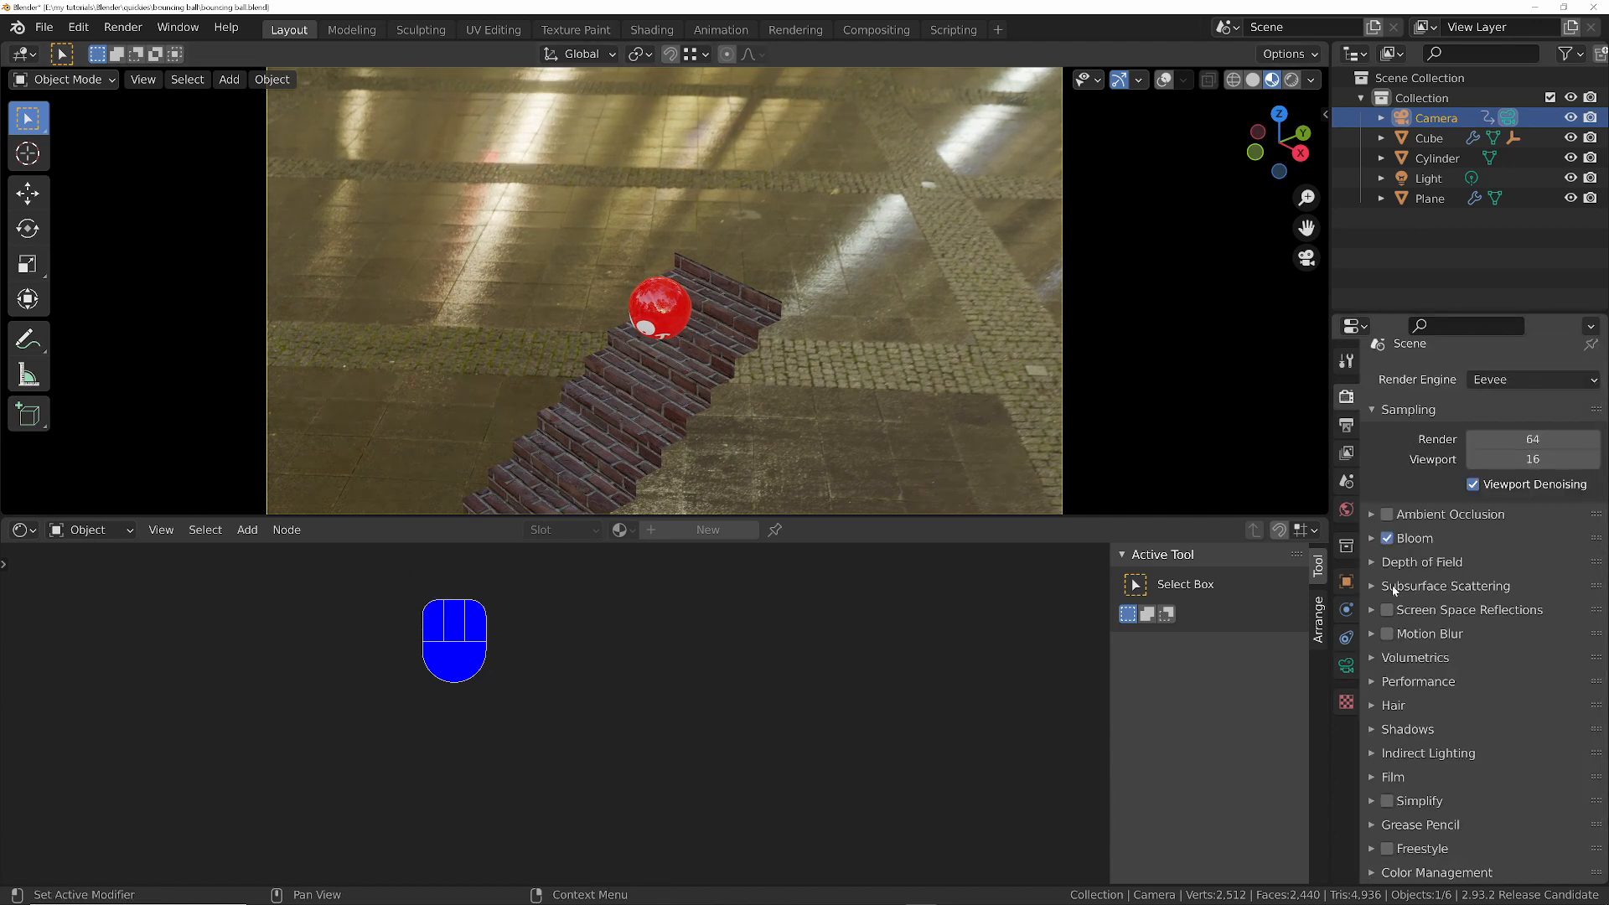
click(1387, 634)
click(1367, 636)
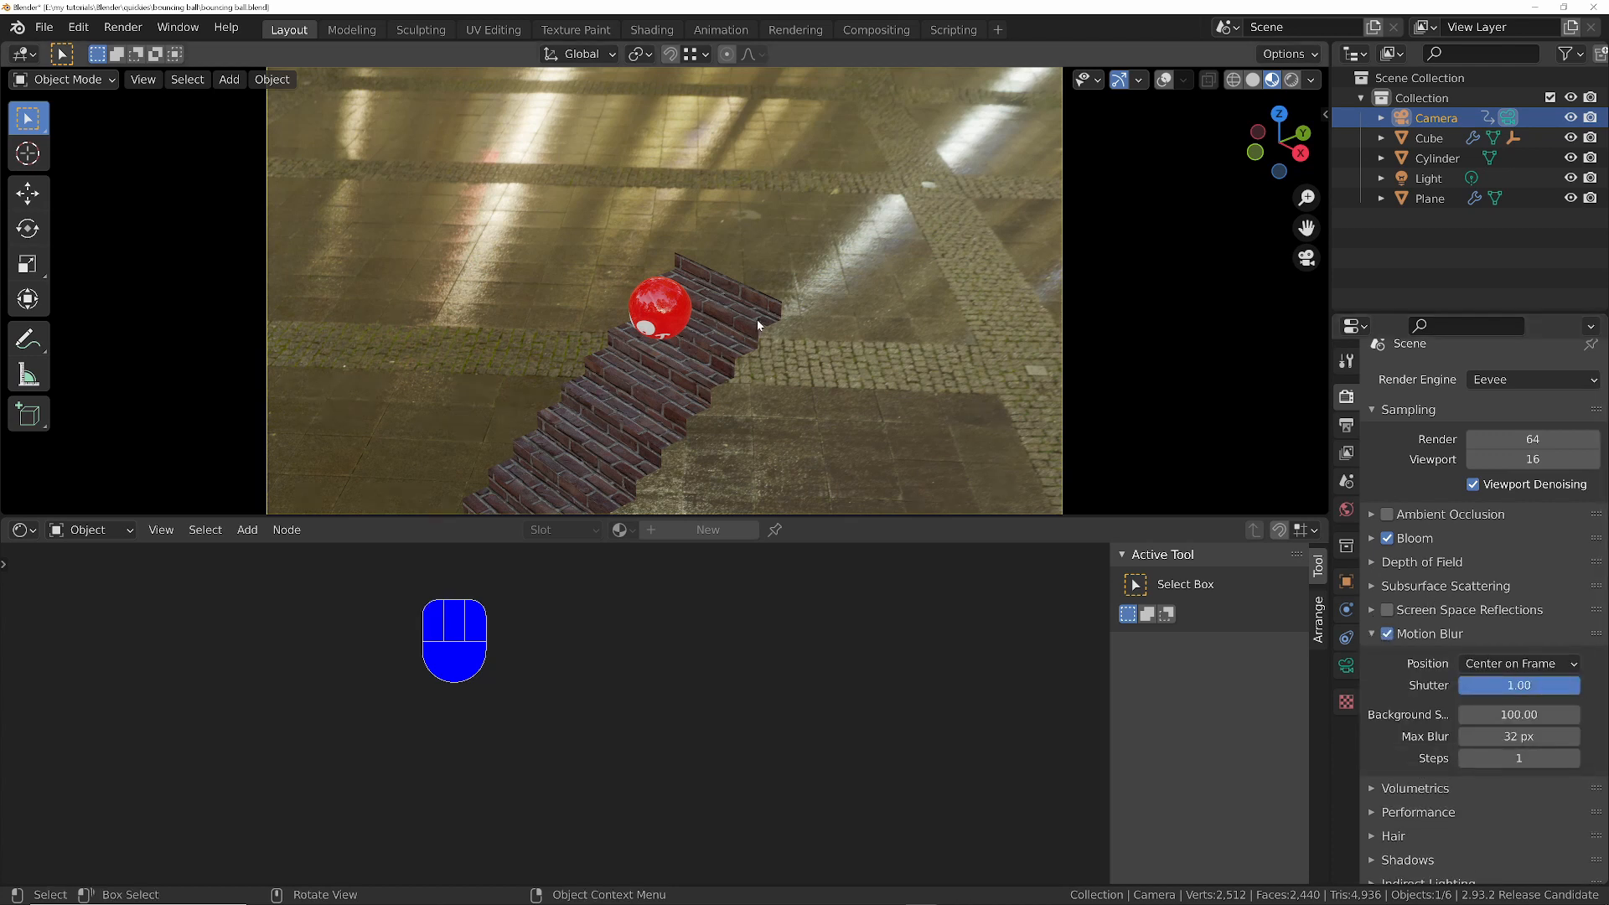
- Play the animation to a frame with the bright street lights in view and lower the Bloom intensity to 0.009
key(space)
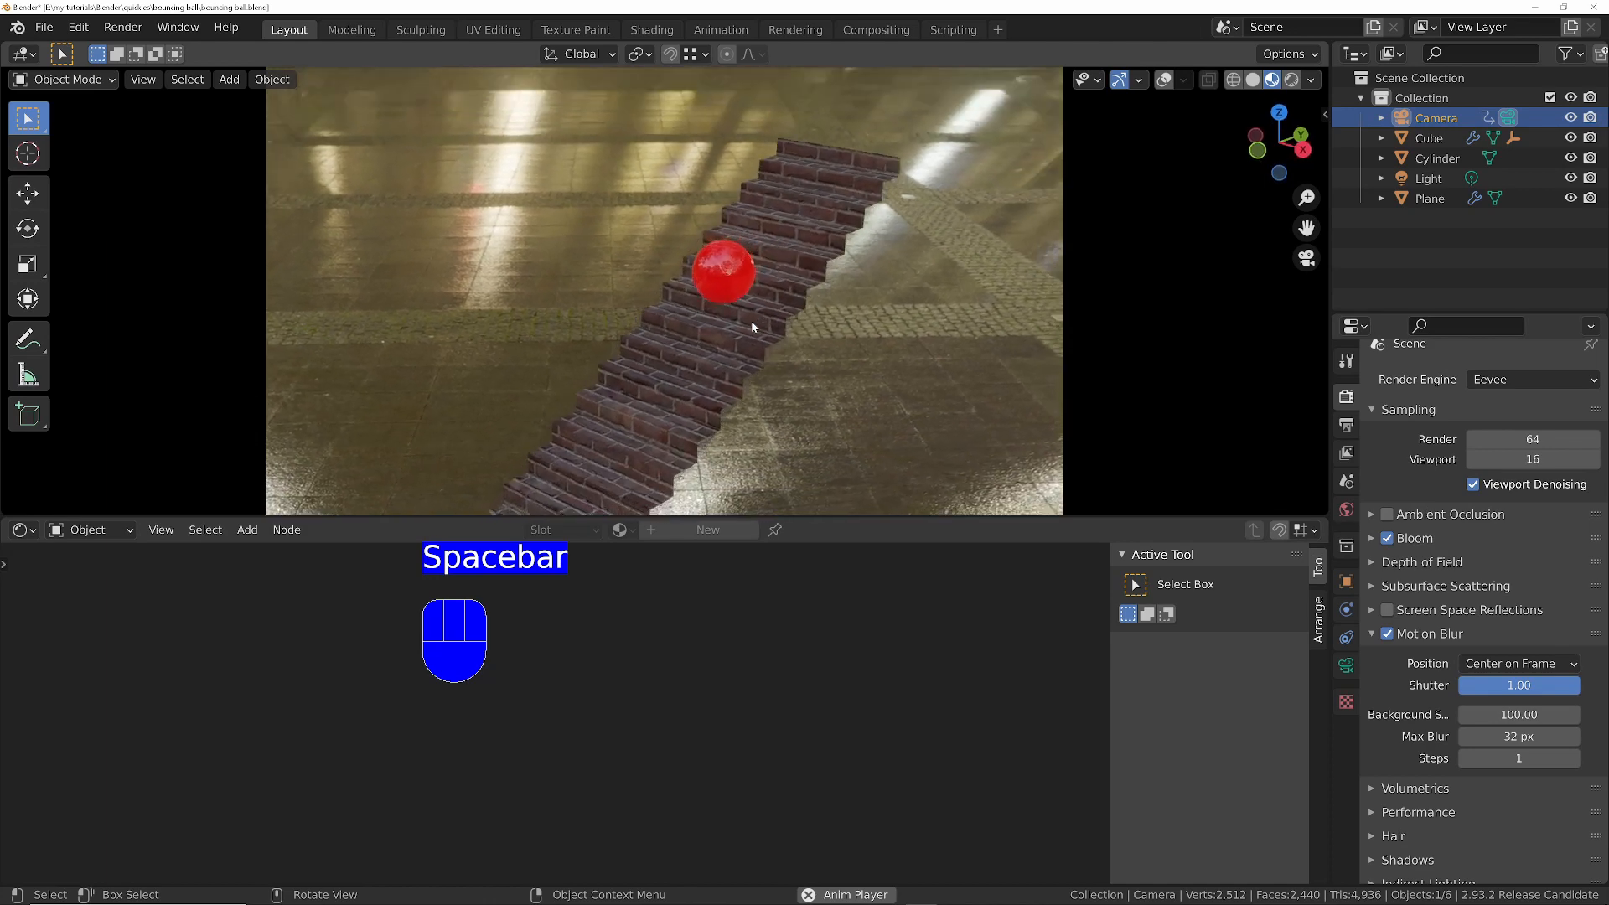
key(space)
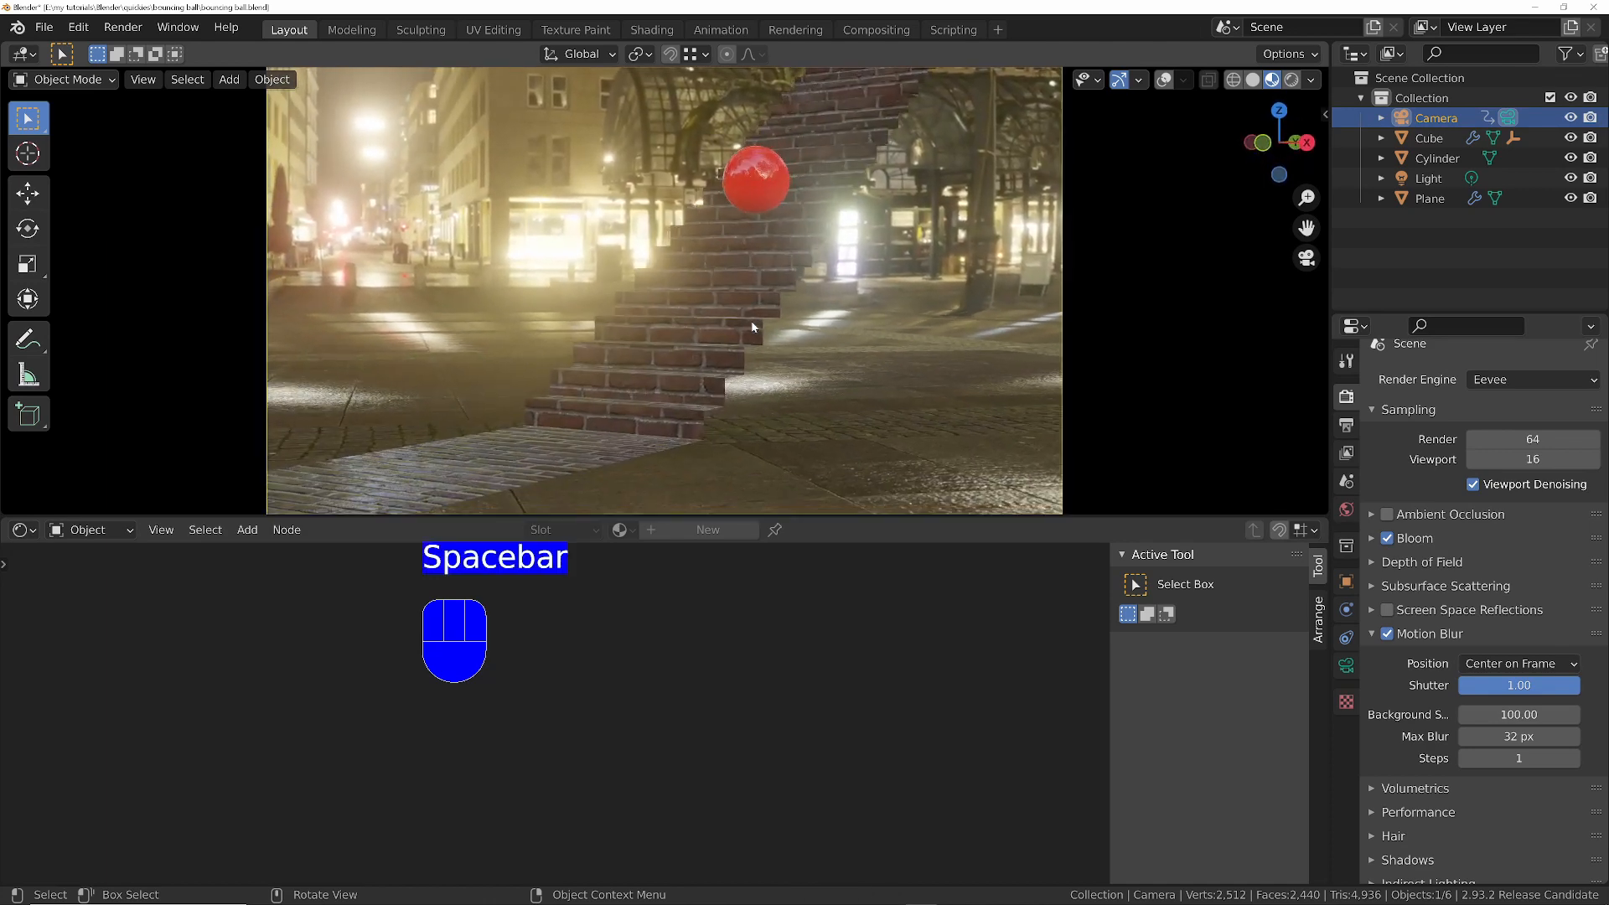
click(1374, 537)
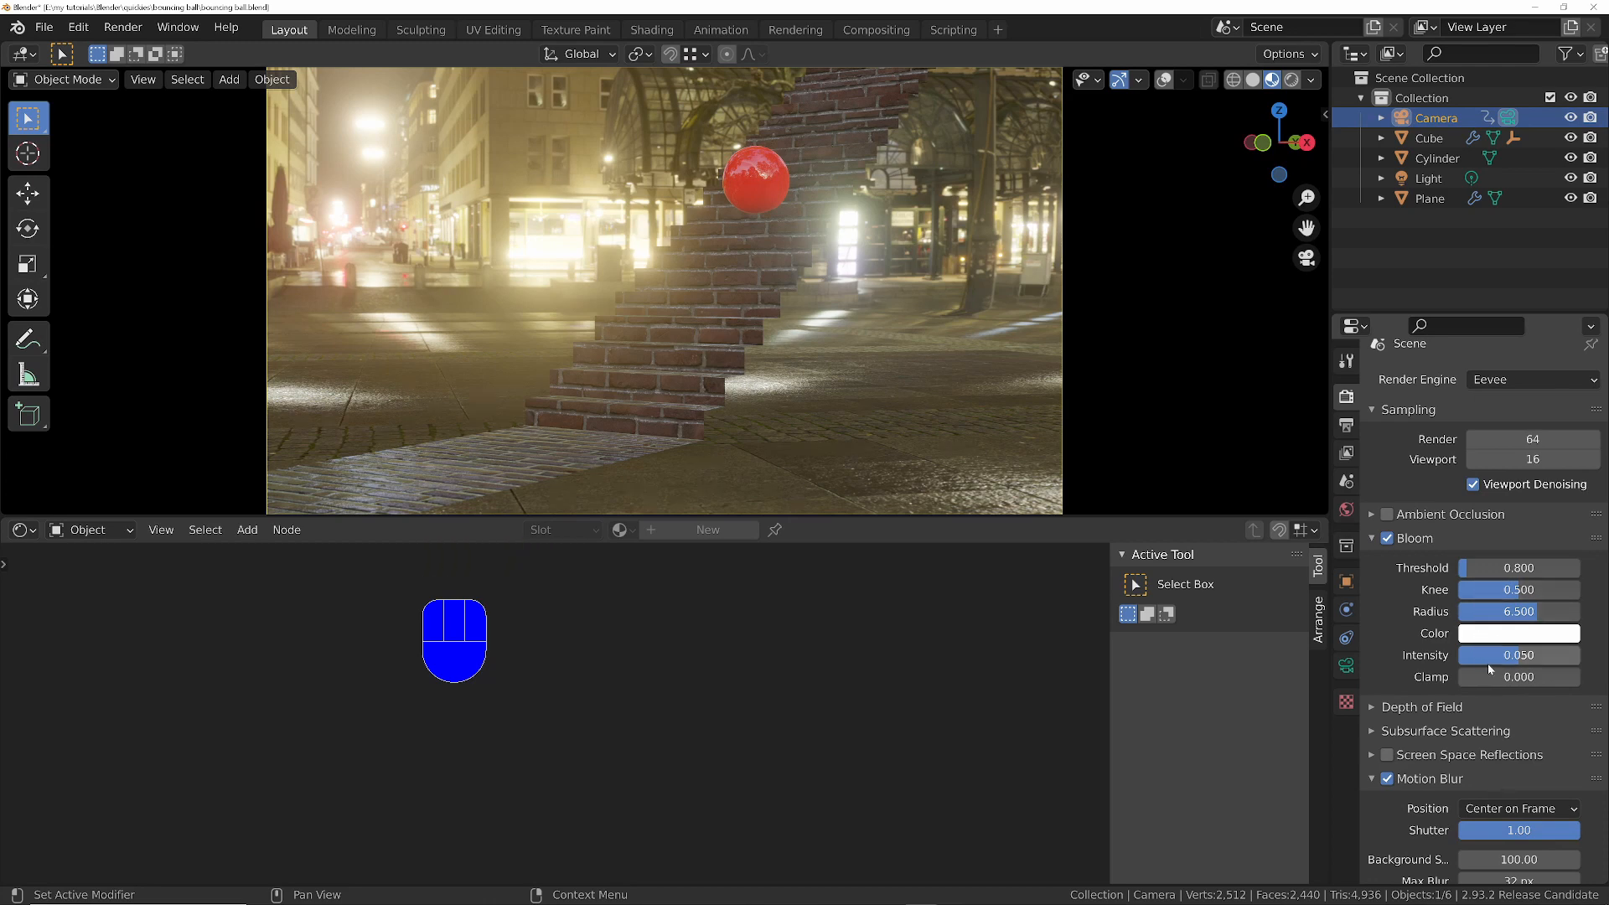
drag(1511, 656, 1486, 656)
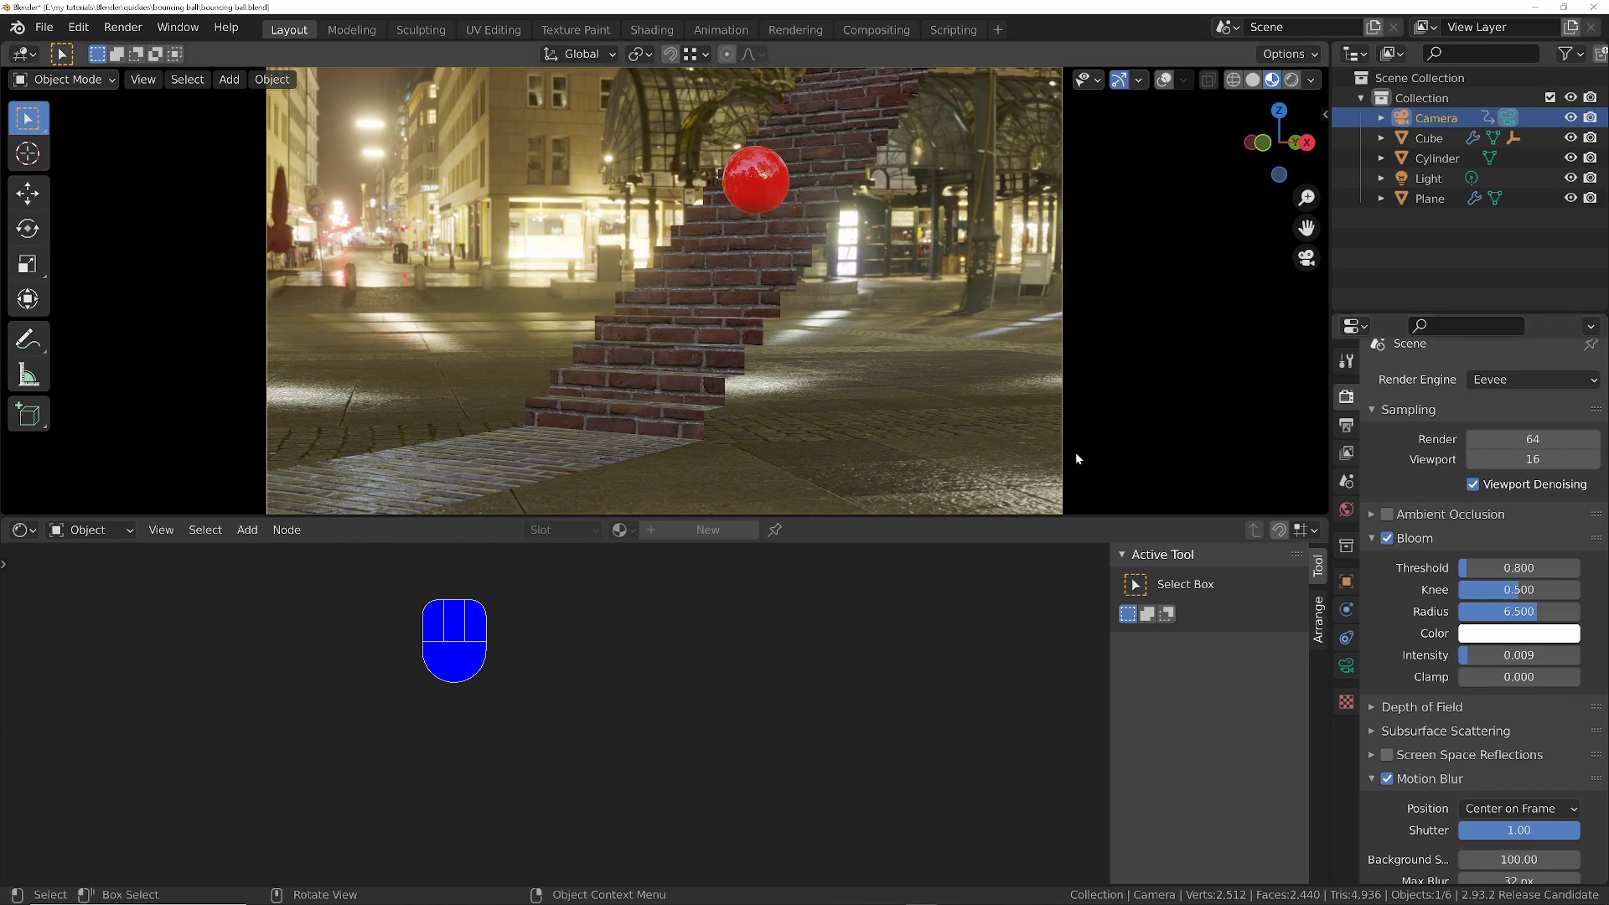
- Play the animation in camera view to check the reduced bloom and the background behind the staircase
key(space)
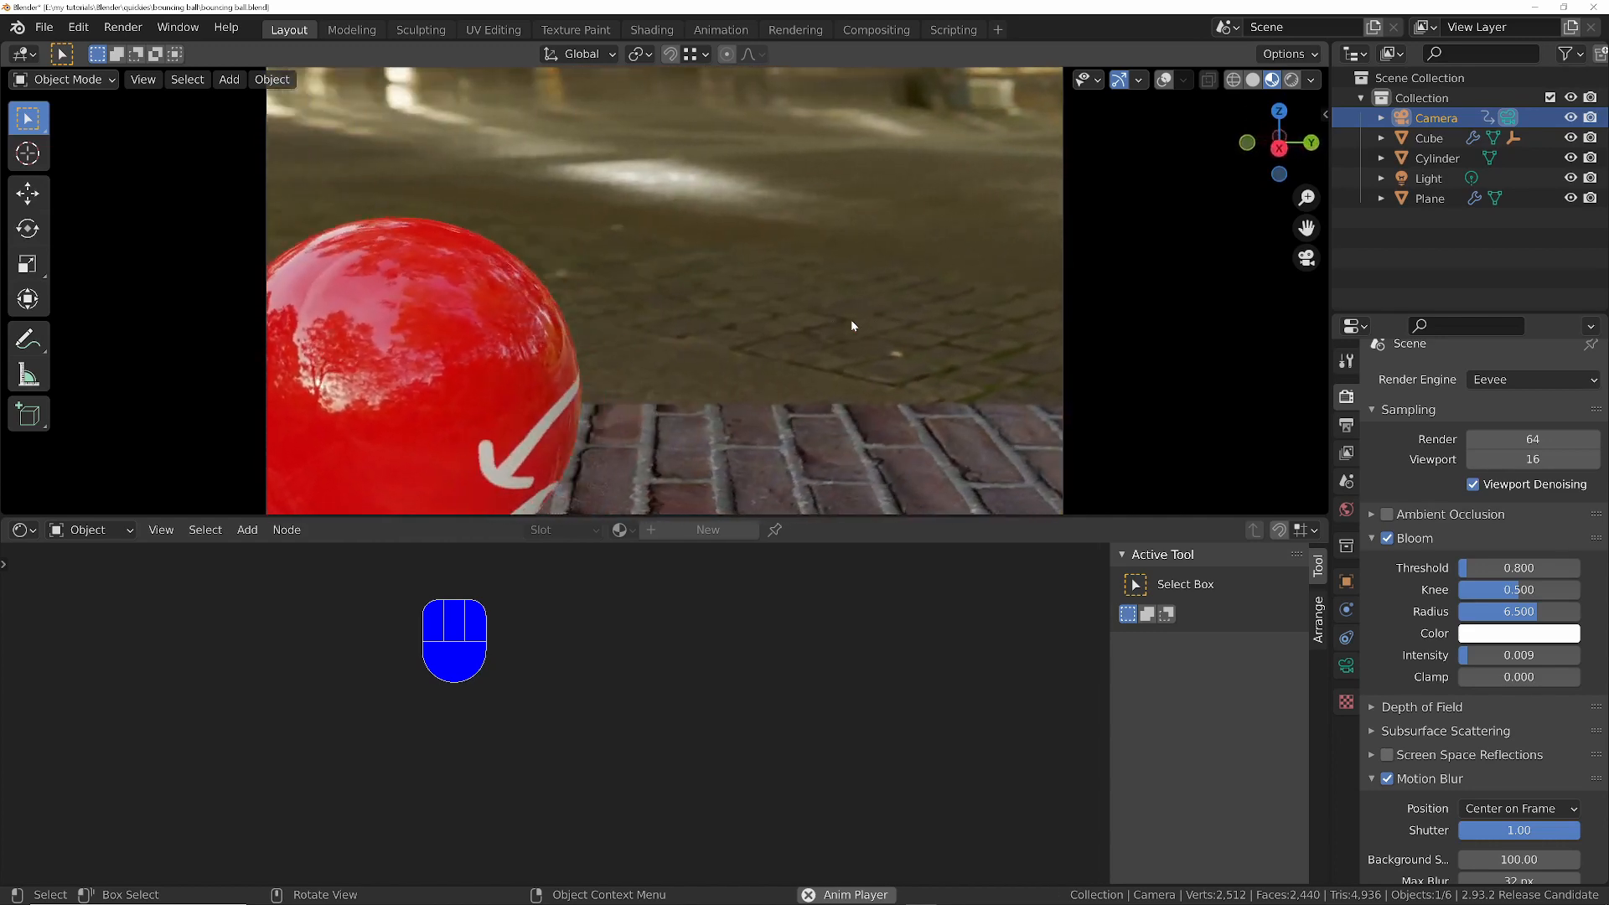
key(space)
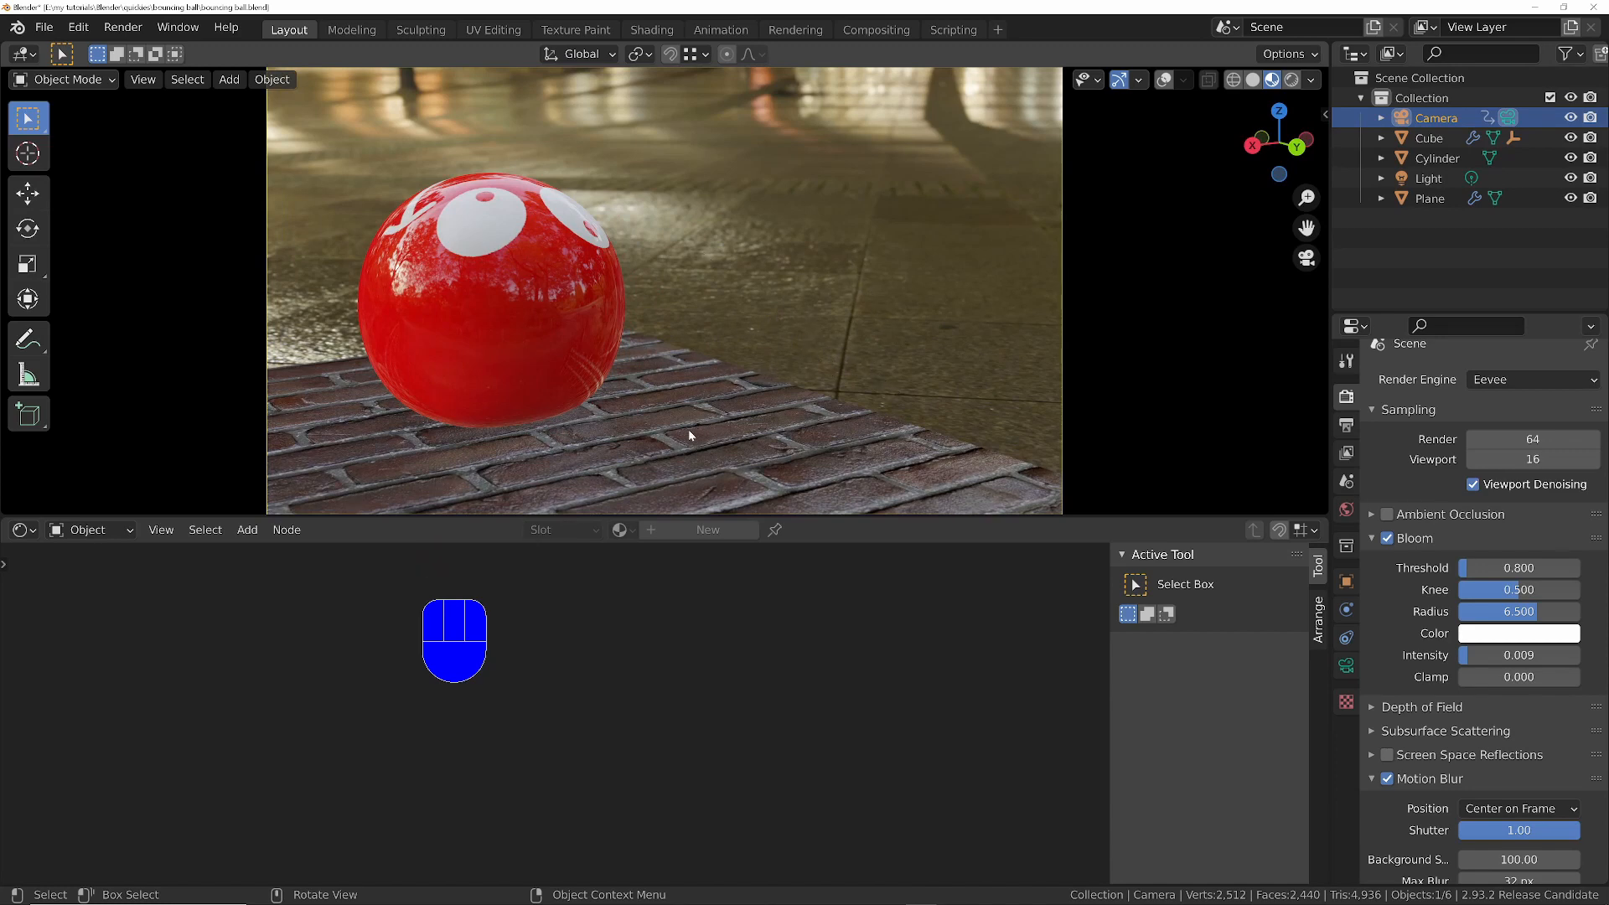
key(space)
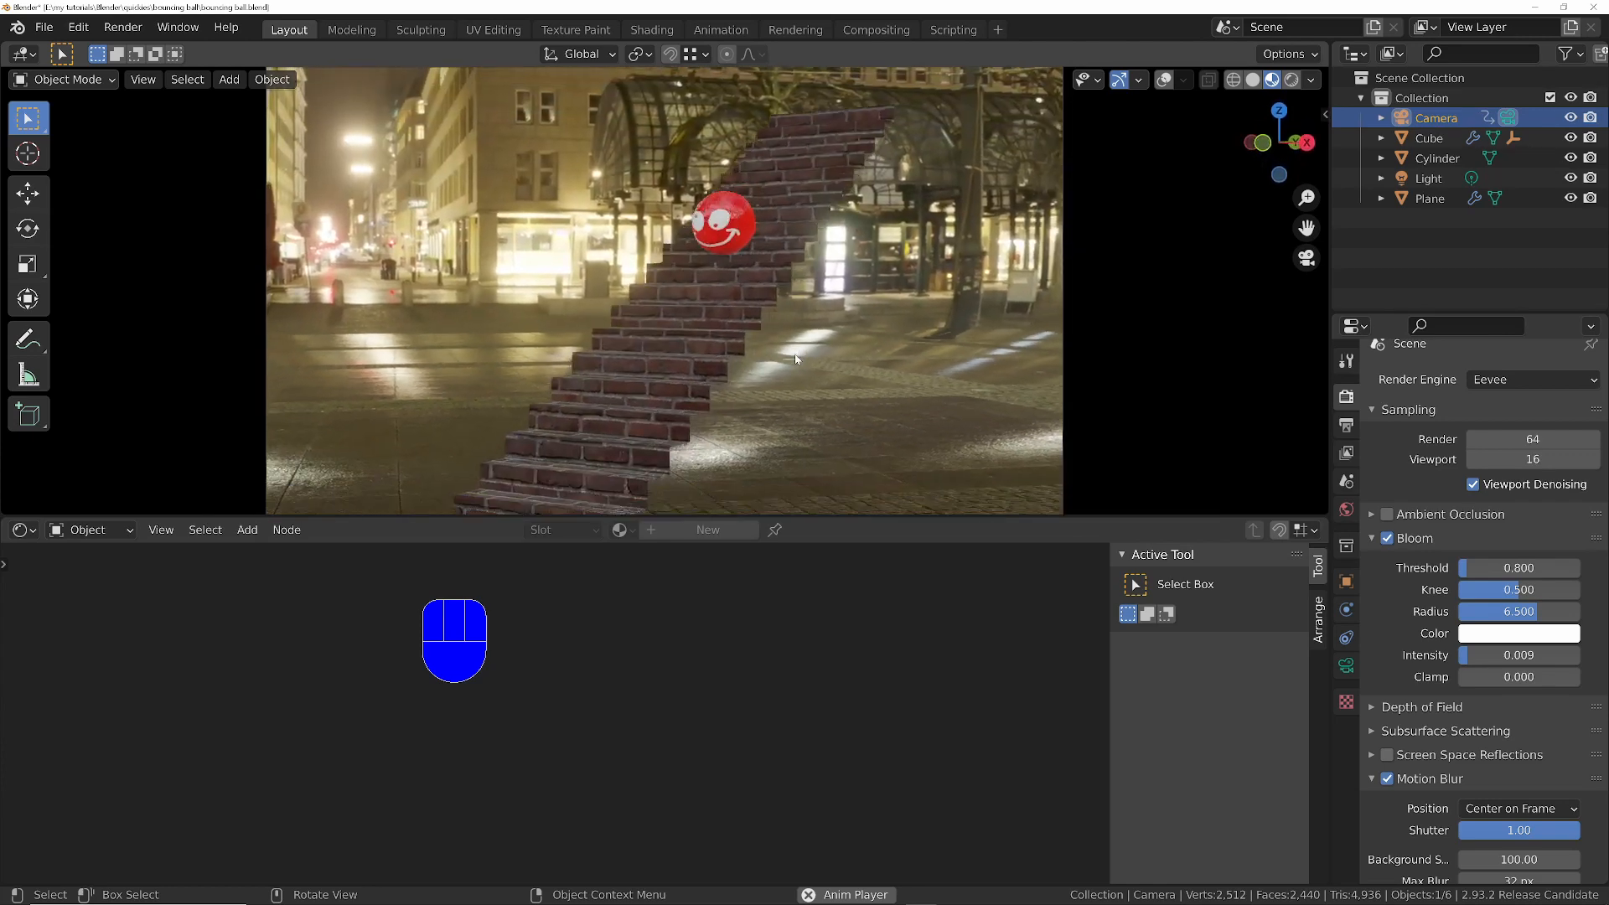
key(space)
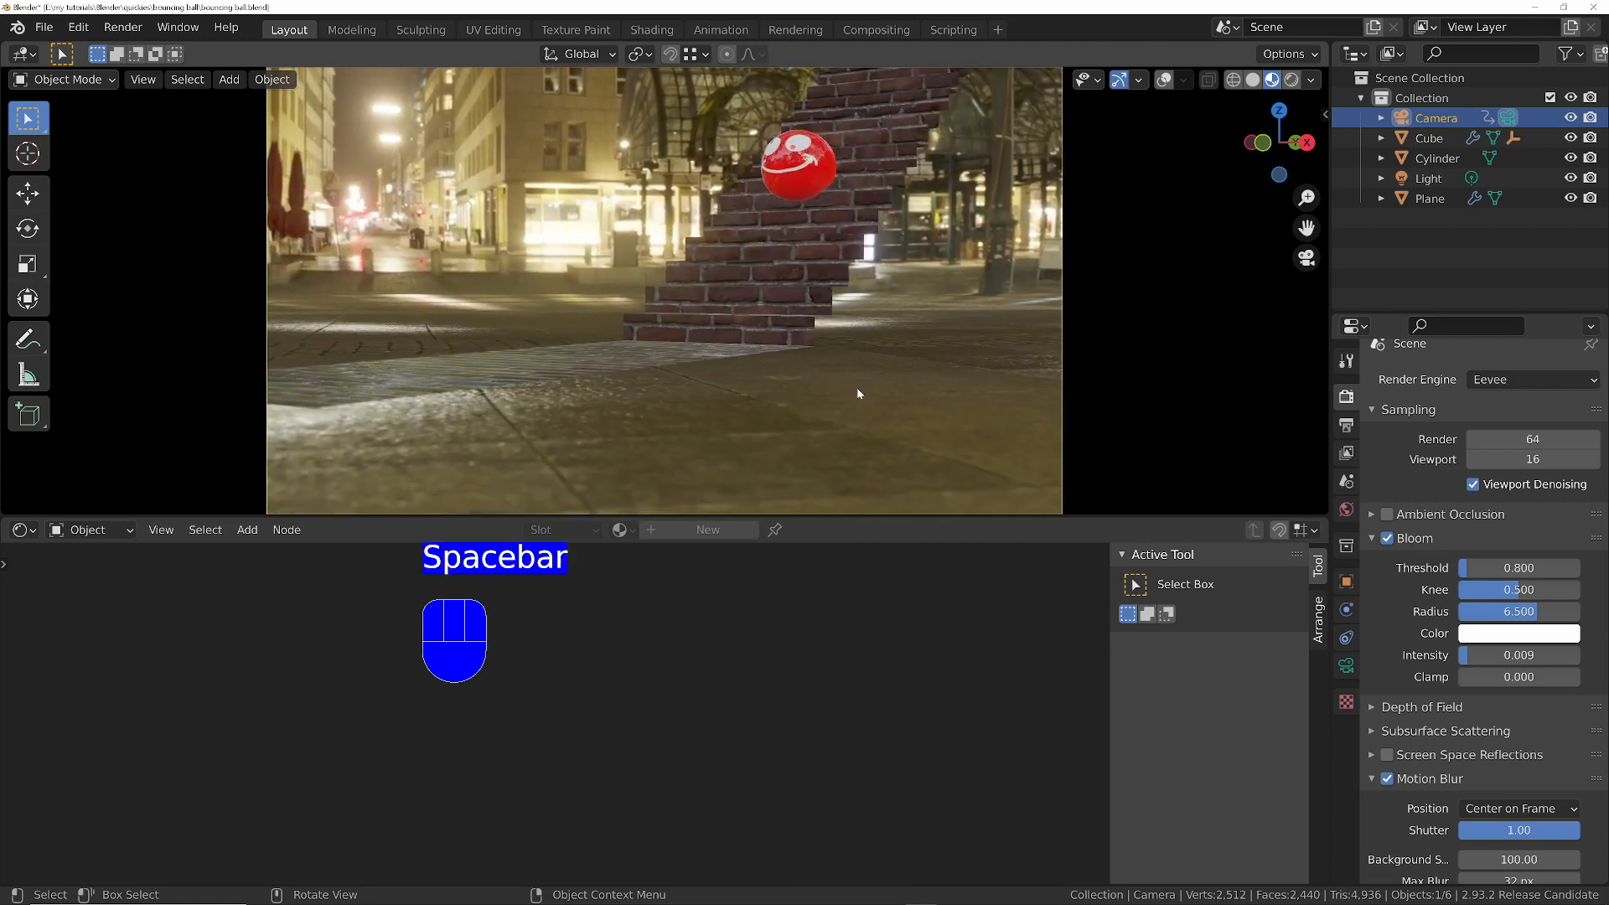
- Rotate the background cylinder's environment texture to about 345° on Z in its Mapping node and replay the animation
click(848, 417)
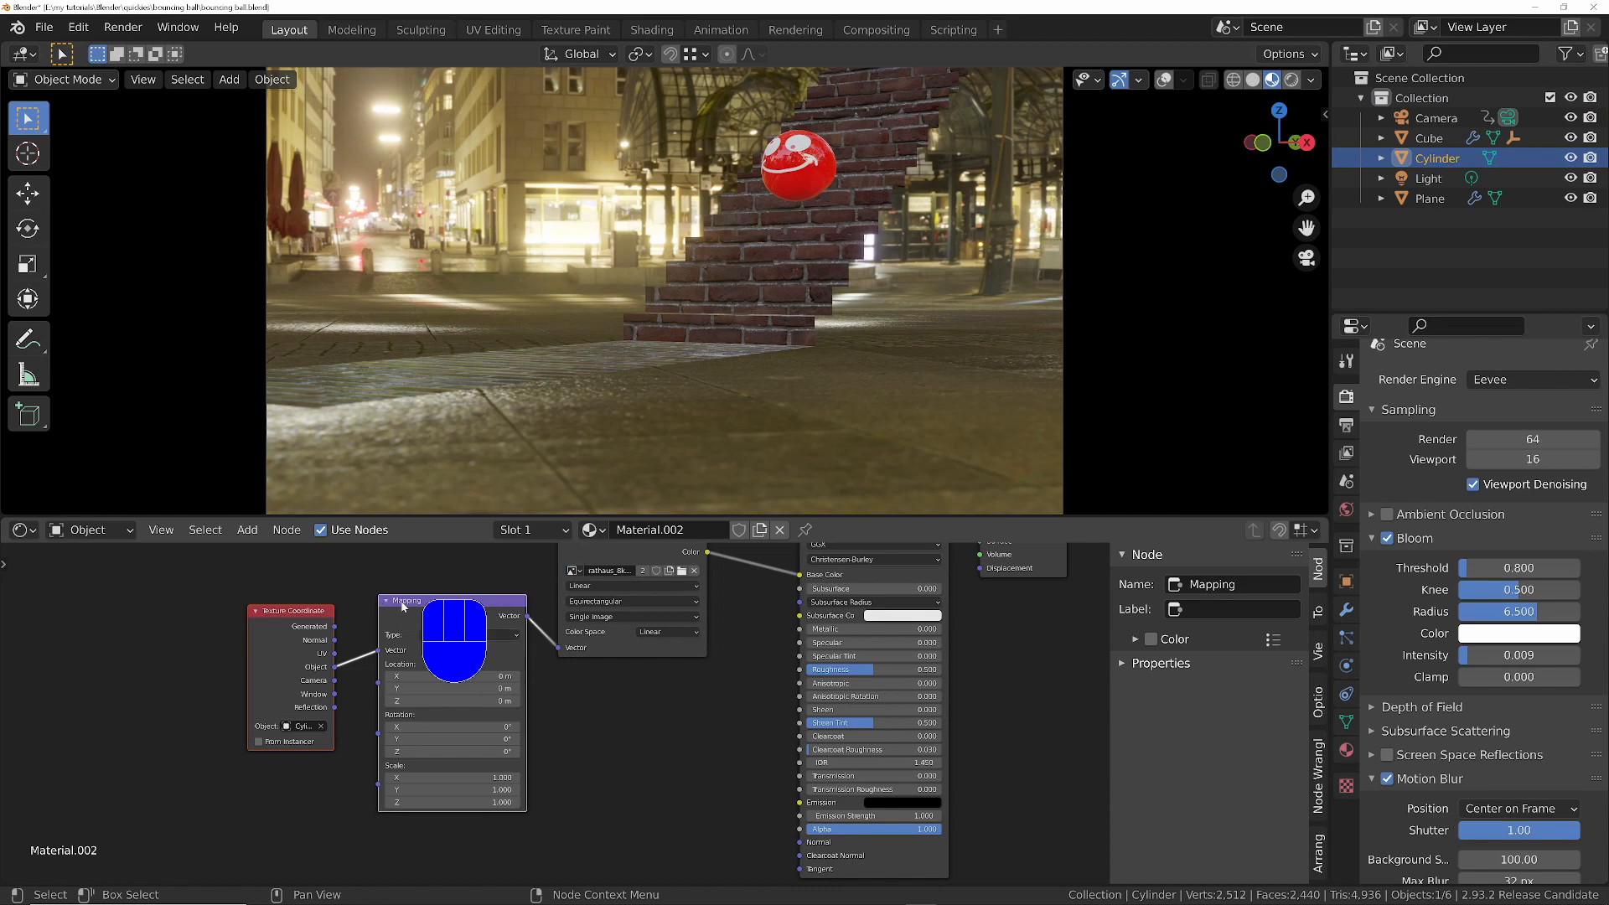
middle_drag(633, 673, 640, 713)
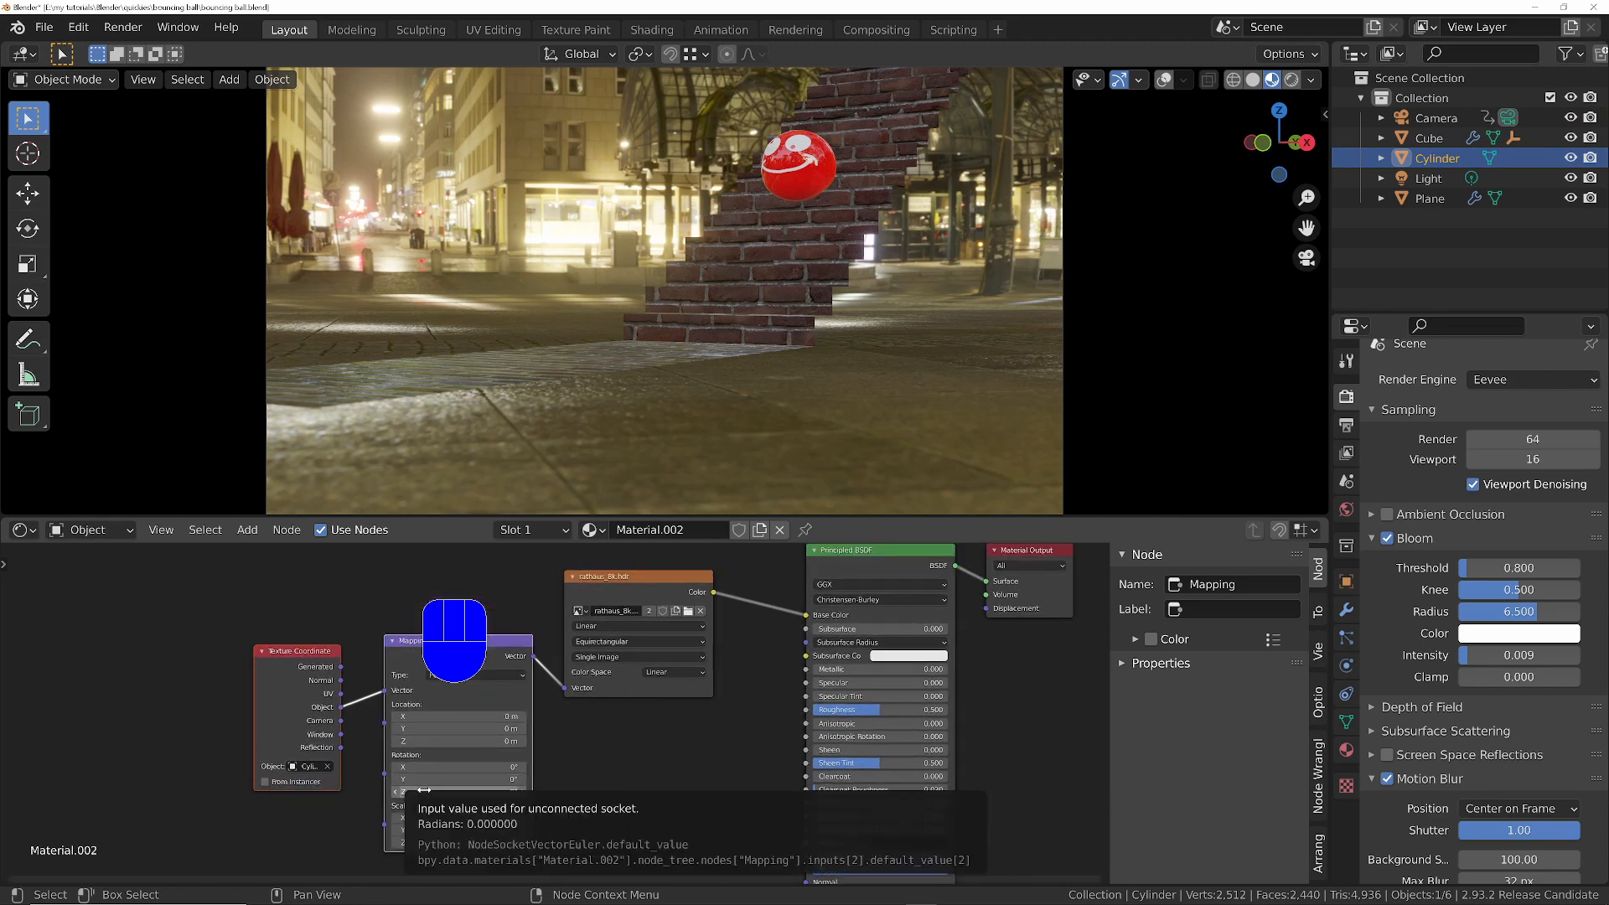
drag(425, 790, 700, 791)
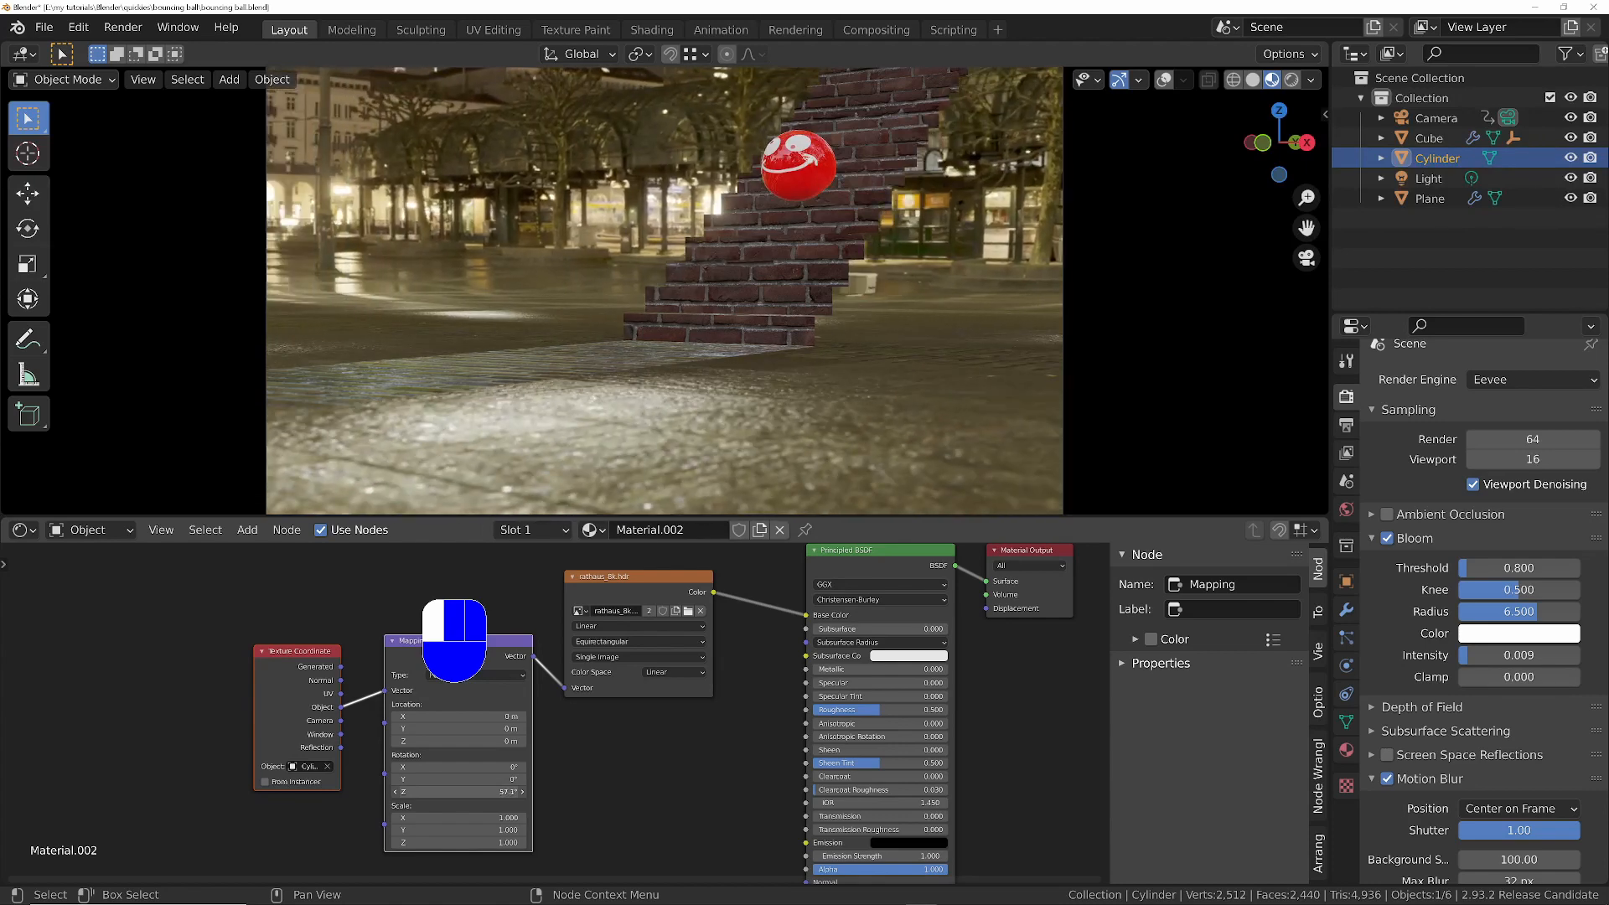
key(space)
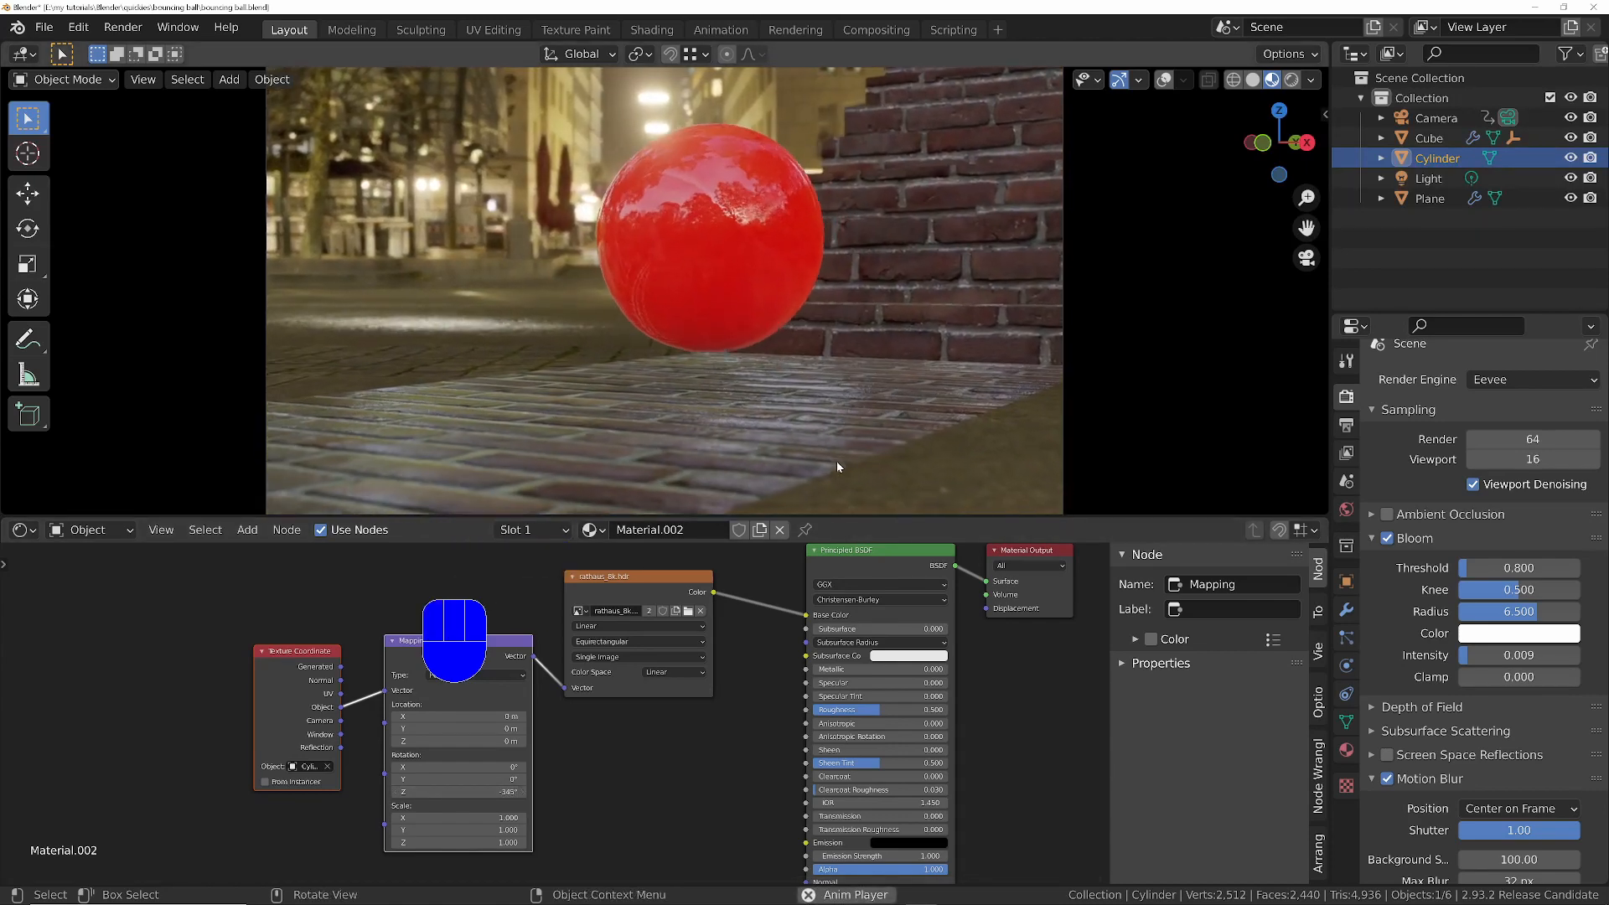